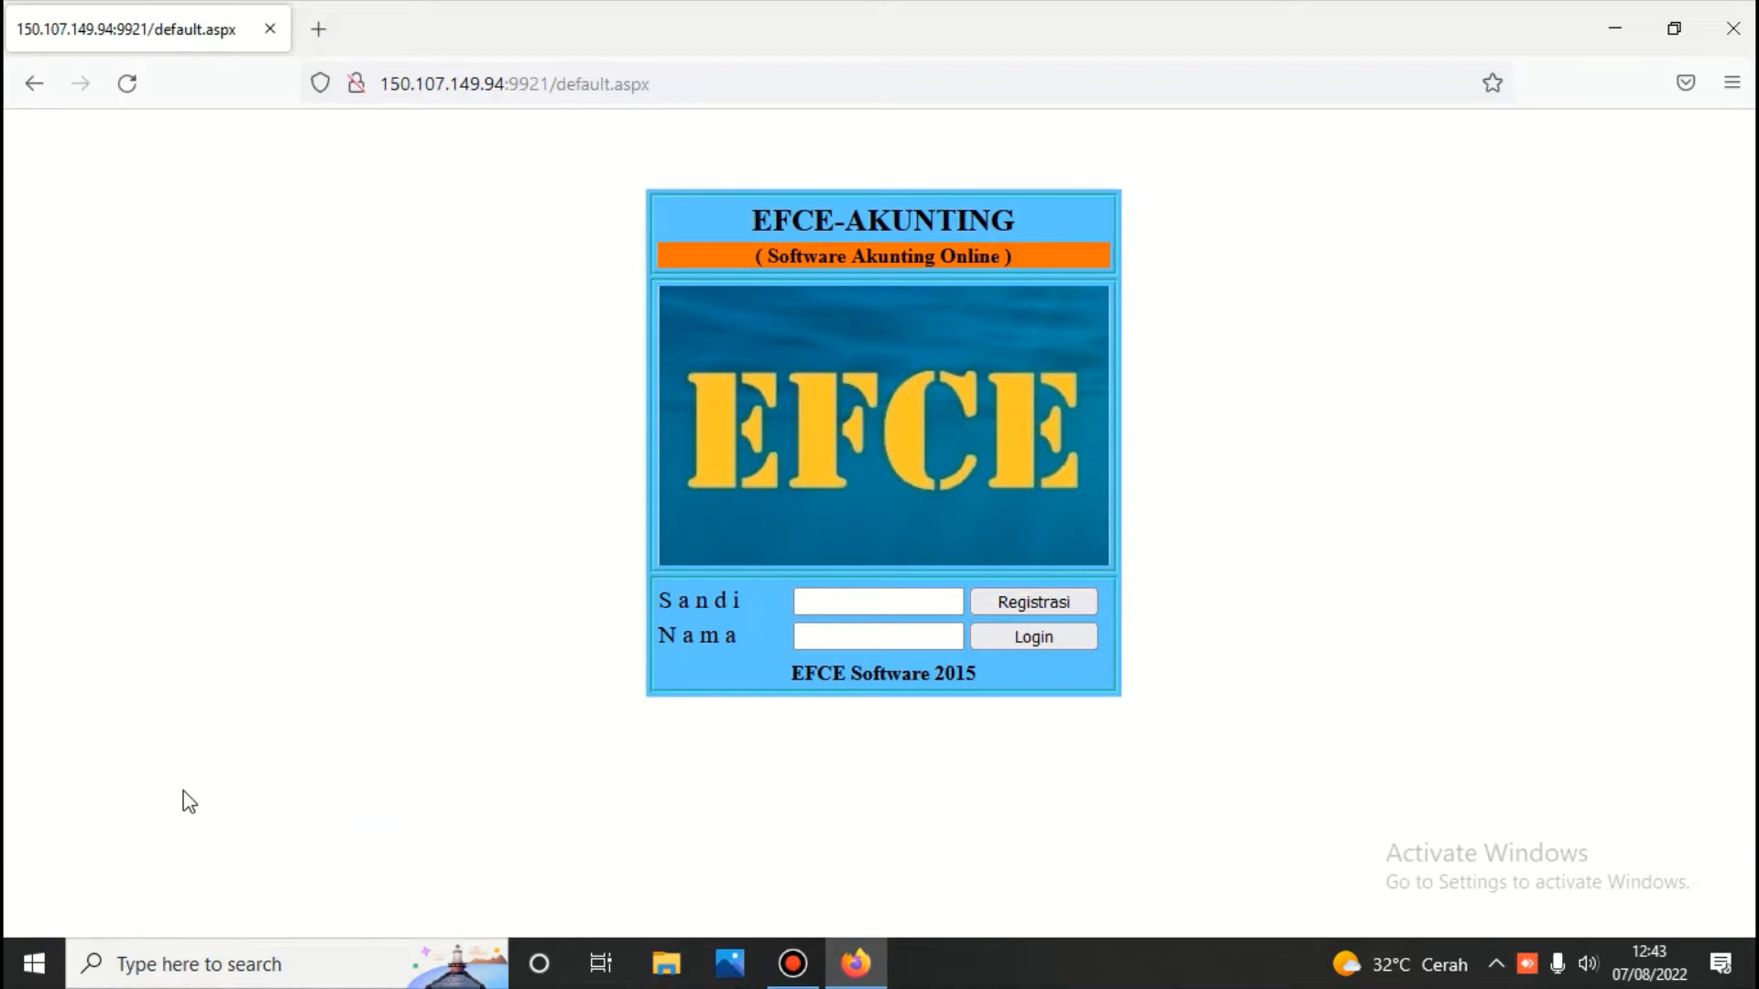
# Log in with the user's password and user name, then submit the PT. EFCE TEKNOLOGI company password
pyautogui.click(836, 603)
pyautogui.write('•••')
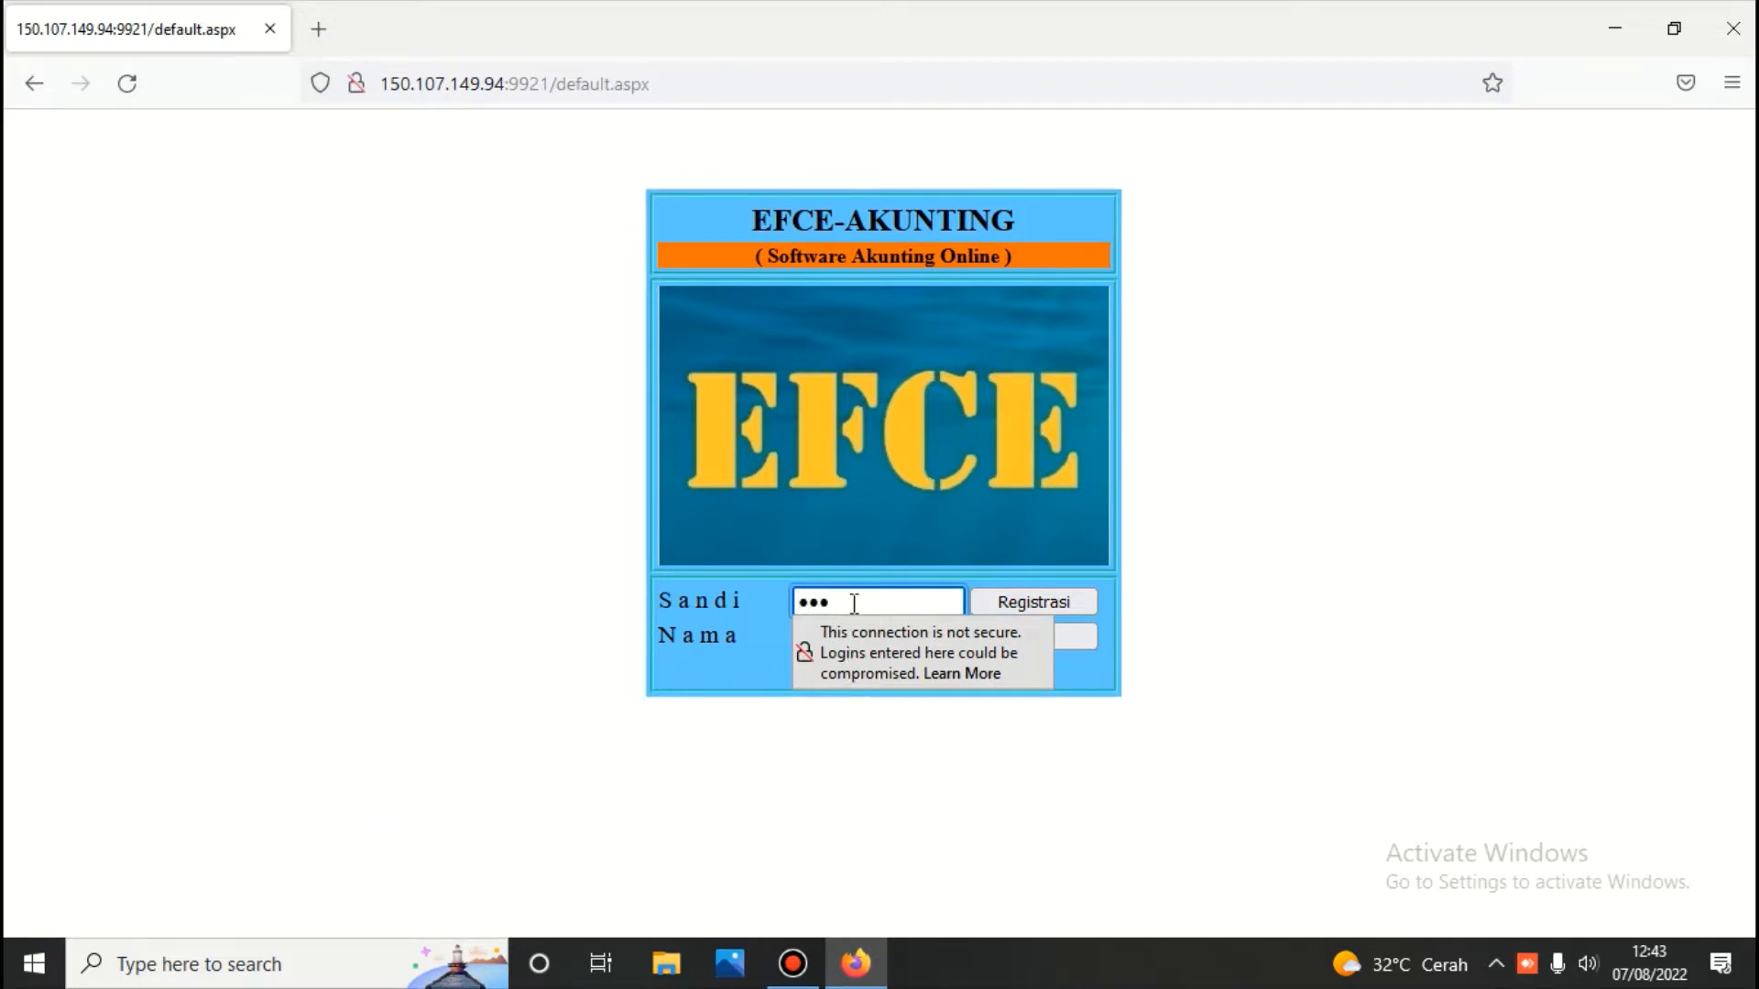
pyautogui.click(842, 634)
pyautogui.write('123')
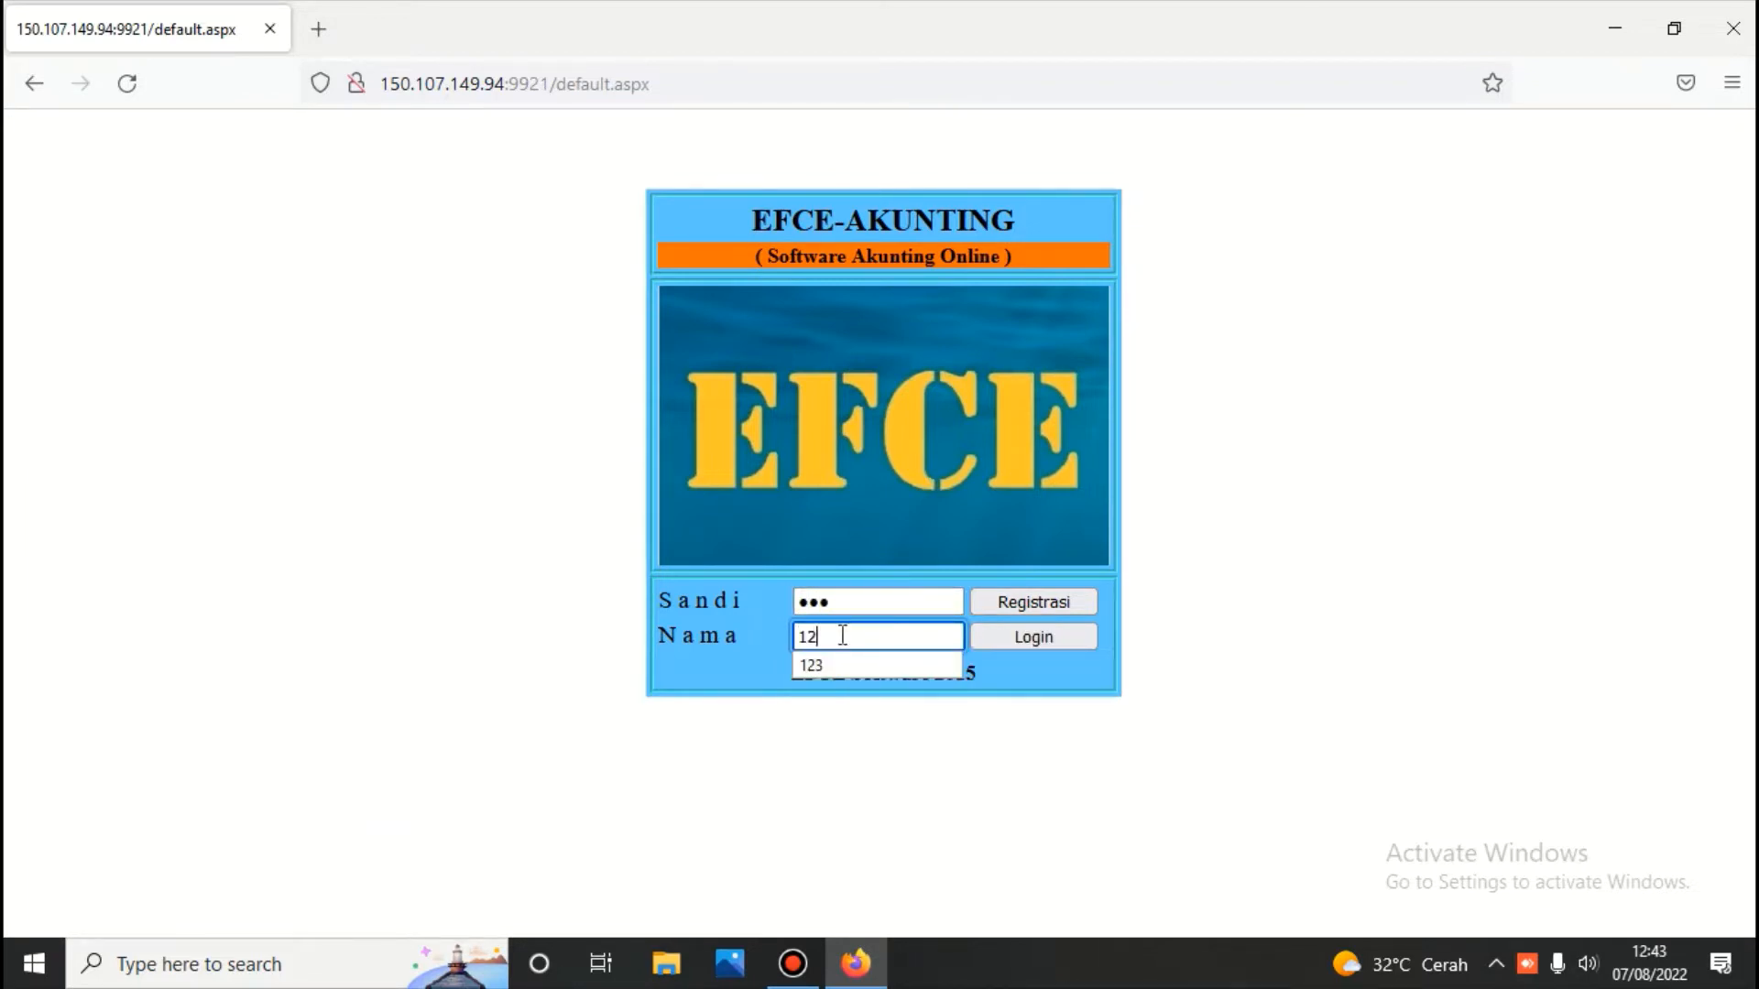
pyautogui.click(1009, 645)
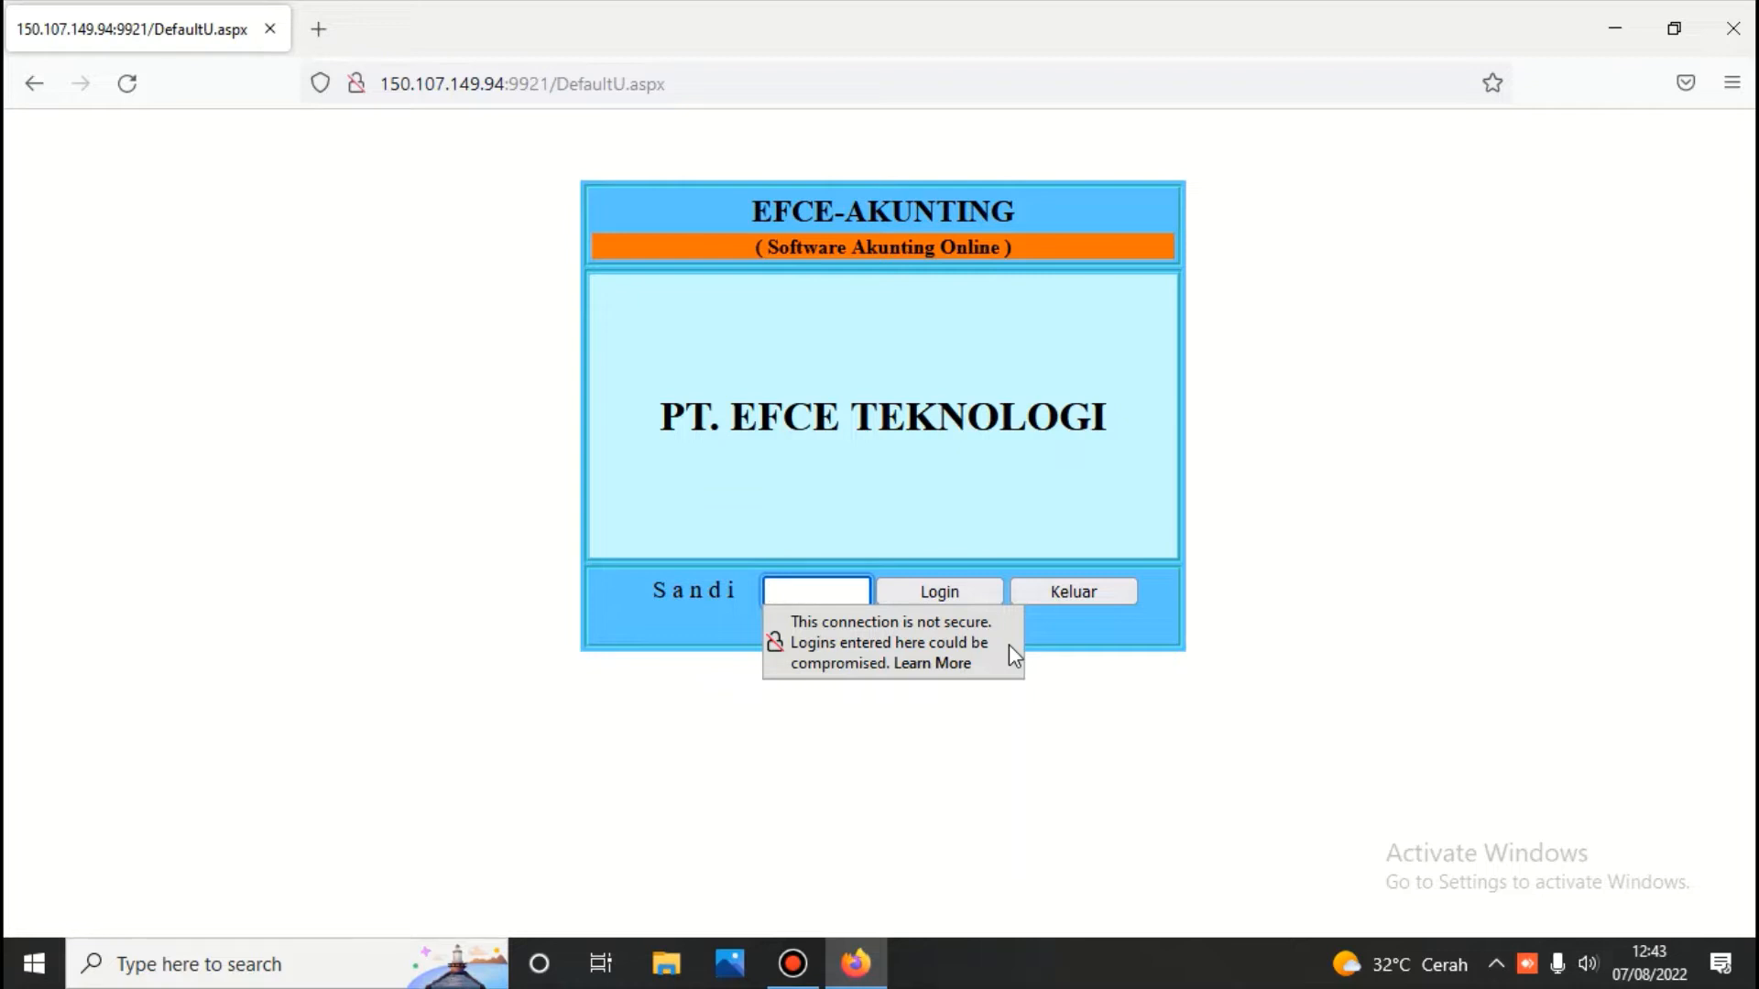
pyautogui.write('1234')
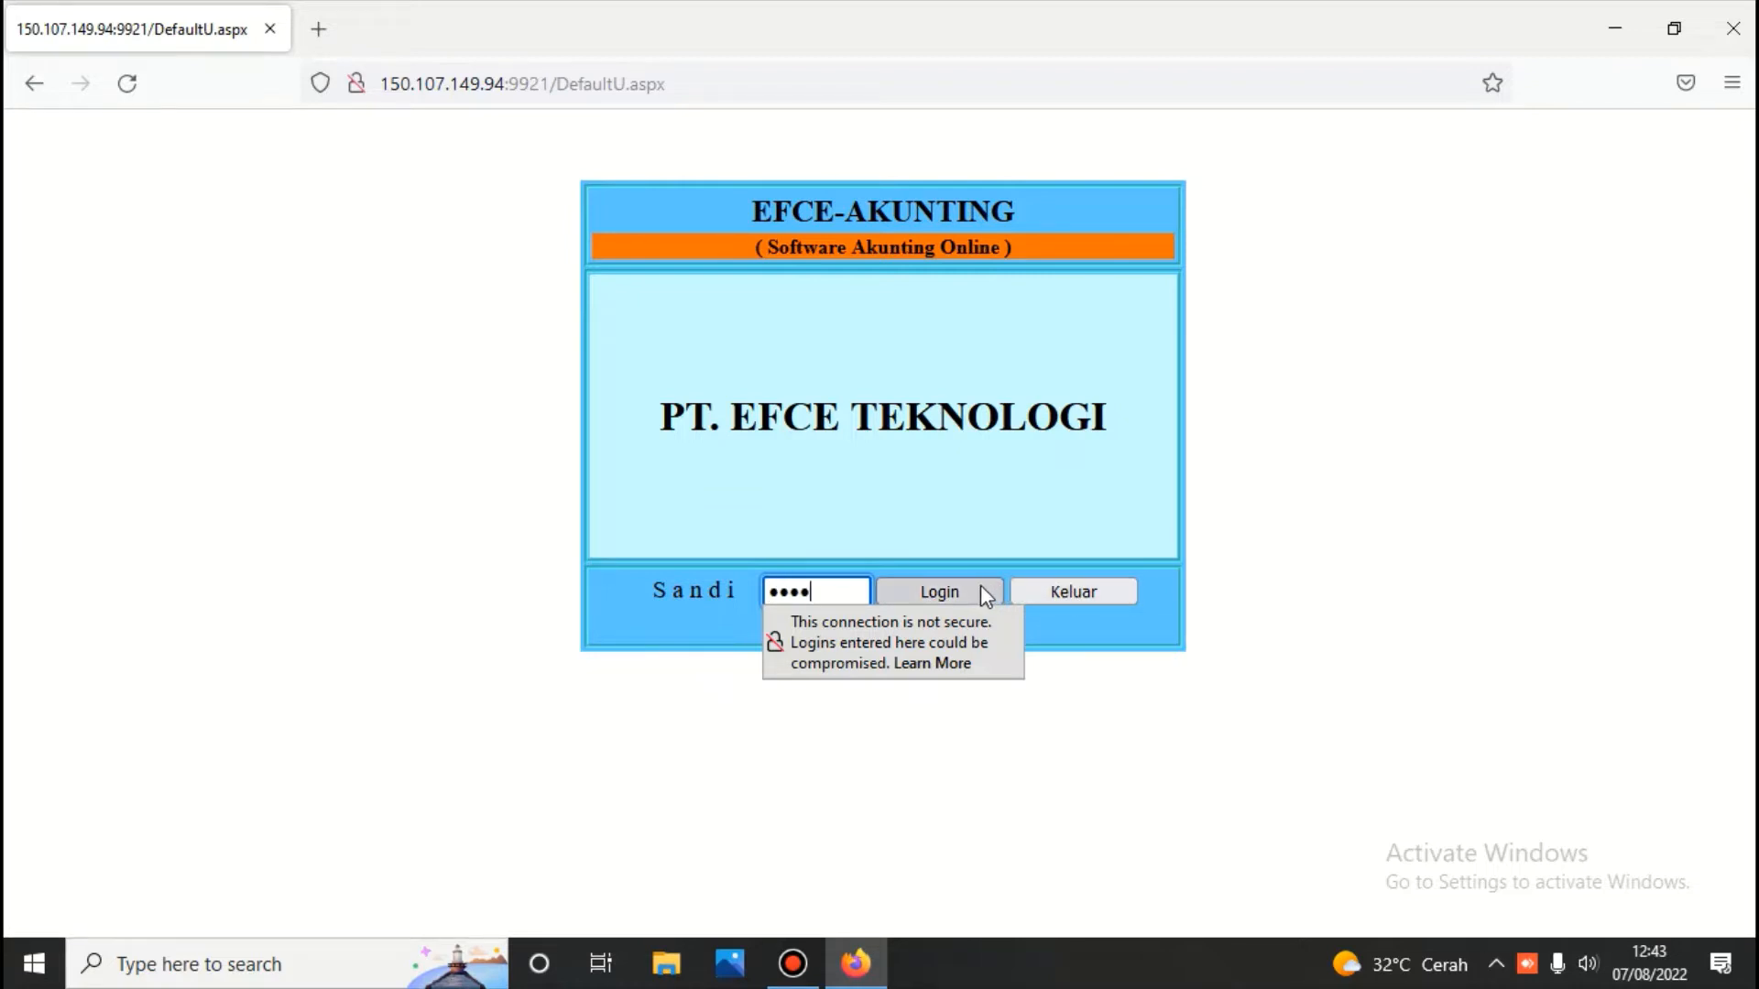
pyautogui.click(980, 586)
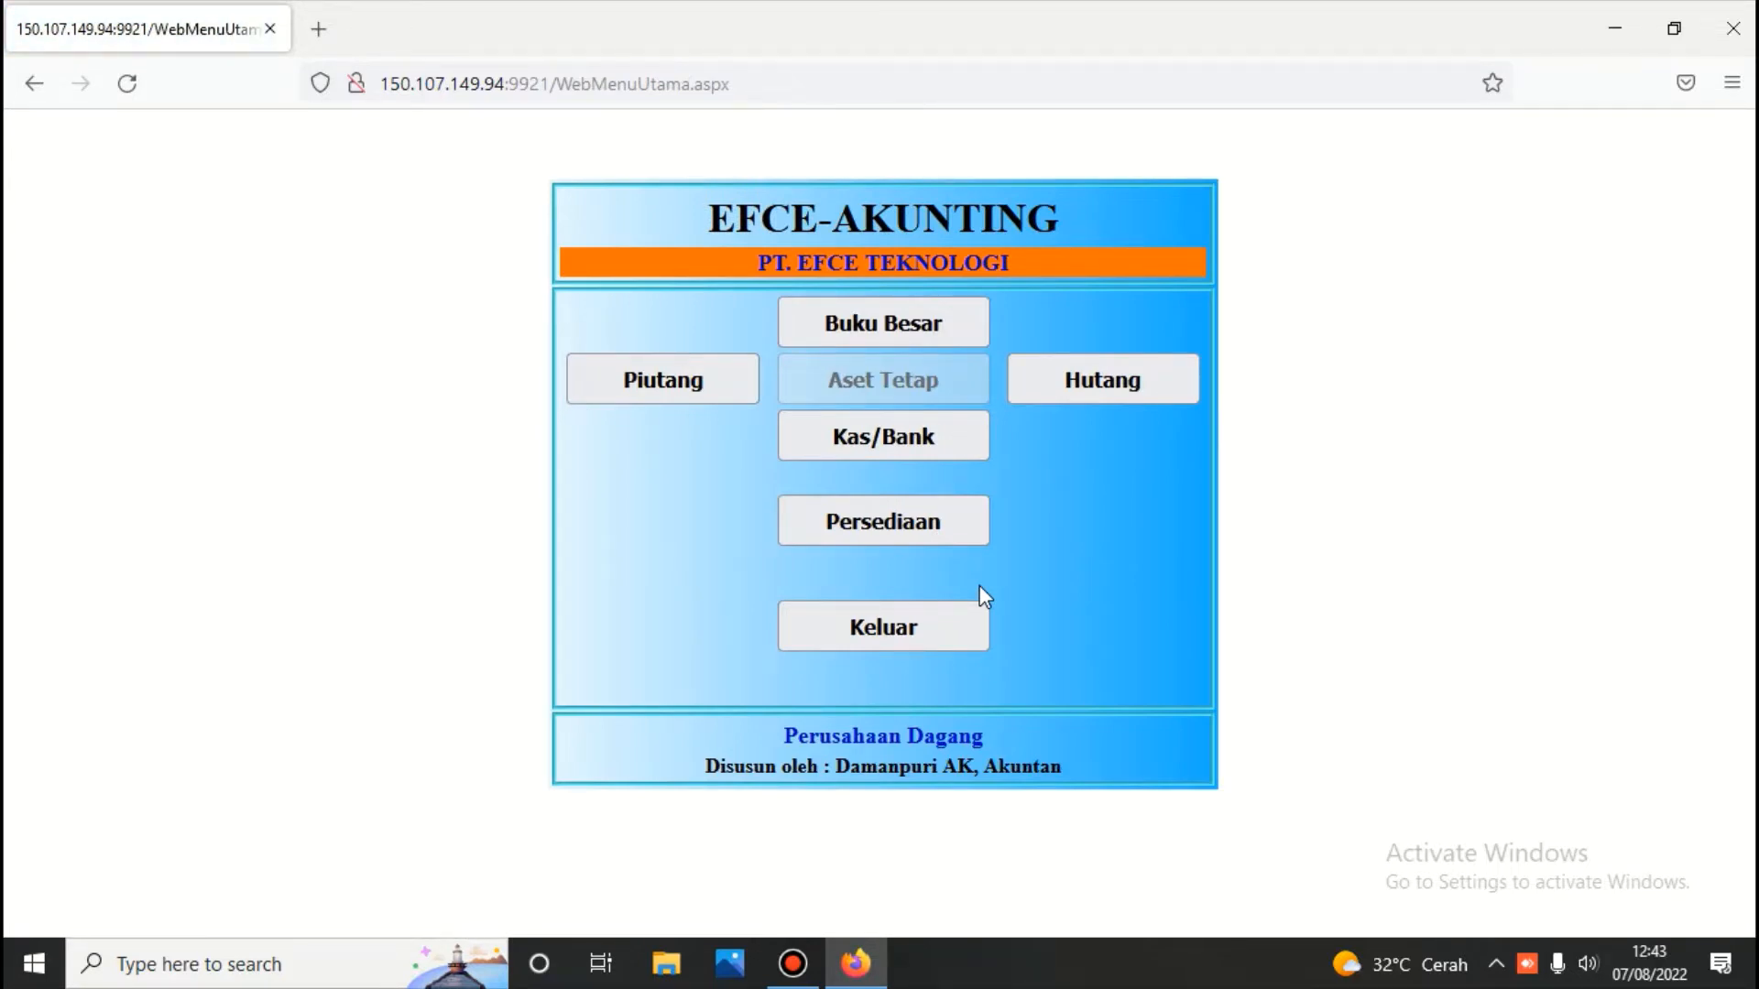
# Open Persediaan from the main menu and unlock the inventory module with its password
pyautogui.click(898, 525)
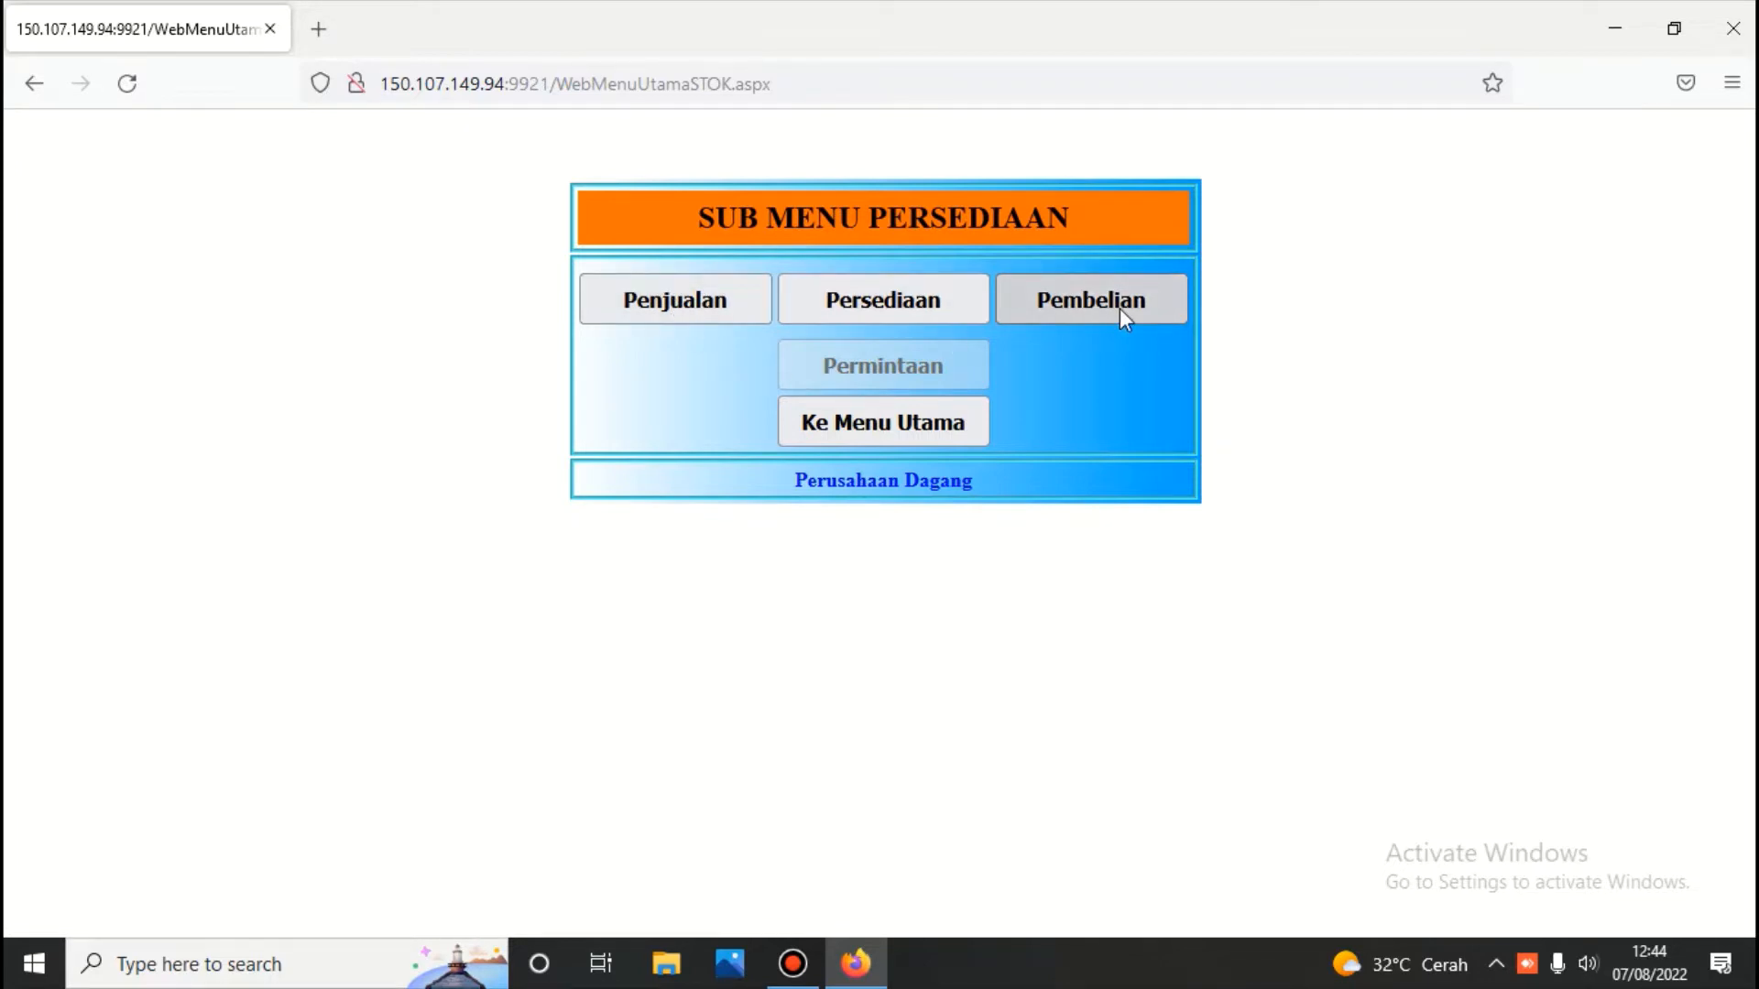
pyautogui.click(881, 301)
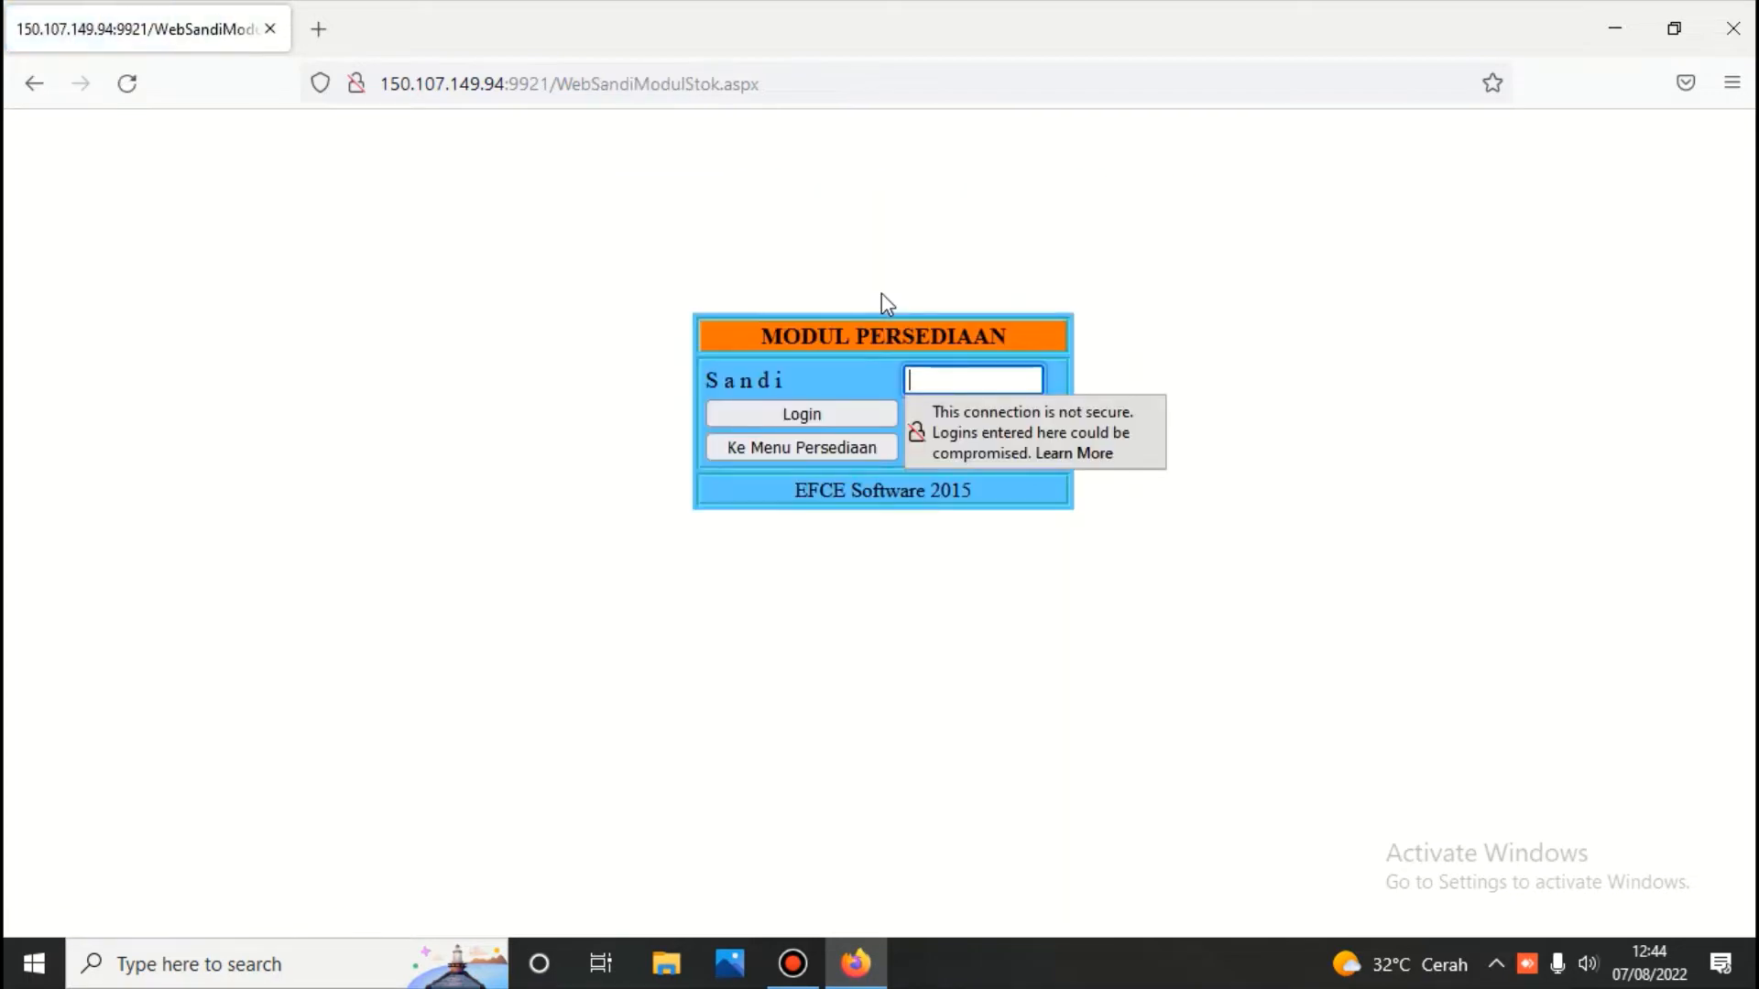
pyautogui.write('123')
pyautogui.click(837, 420)
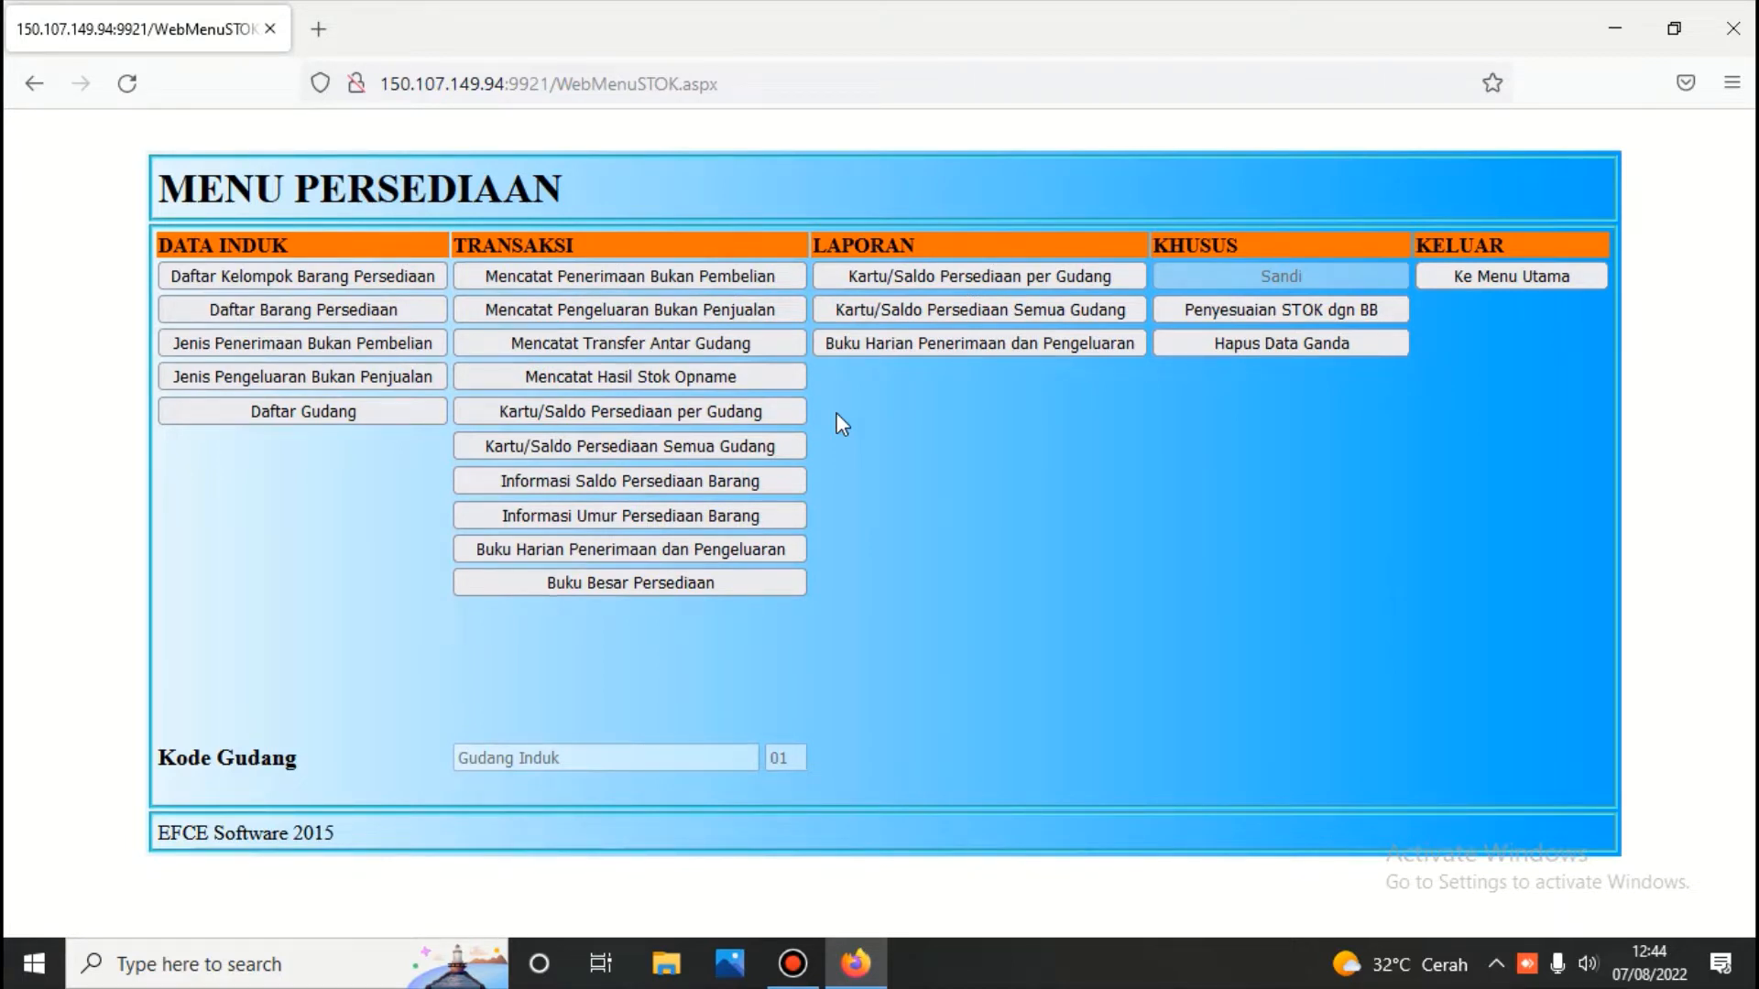
pyautogui.click(326, 272)
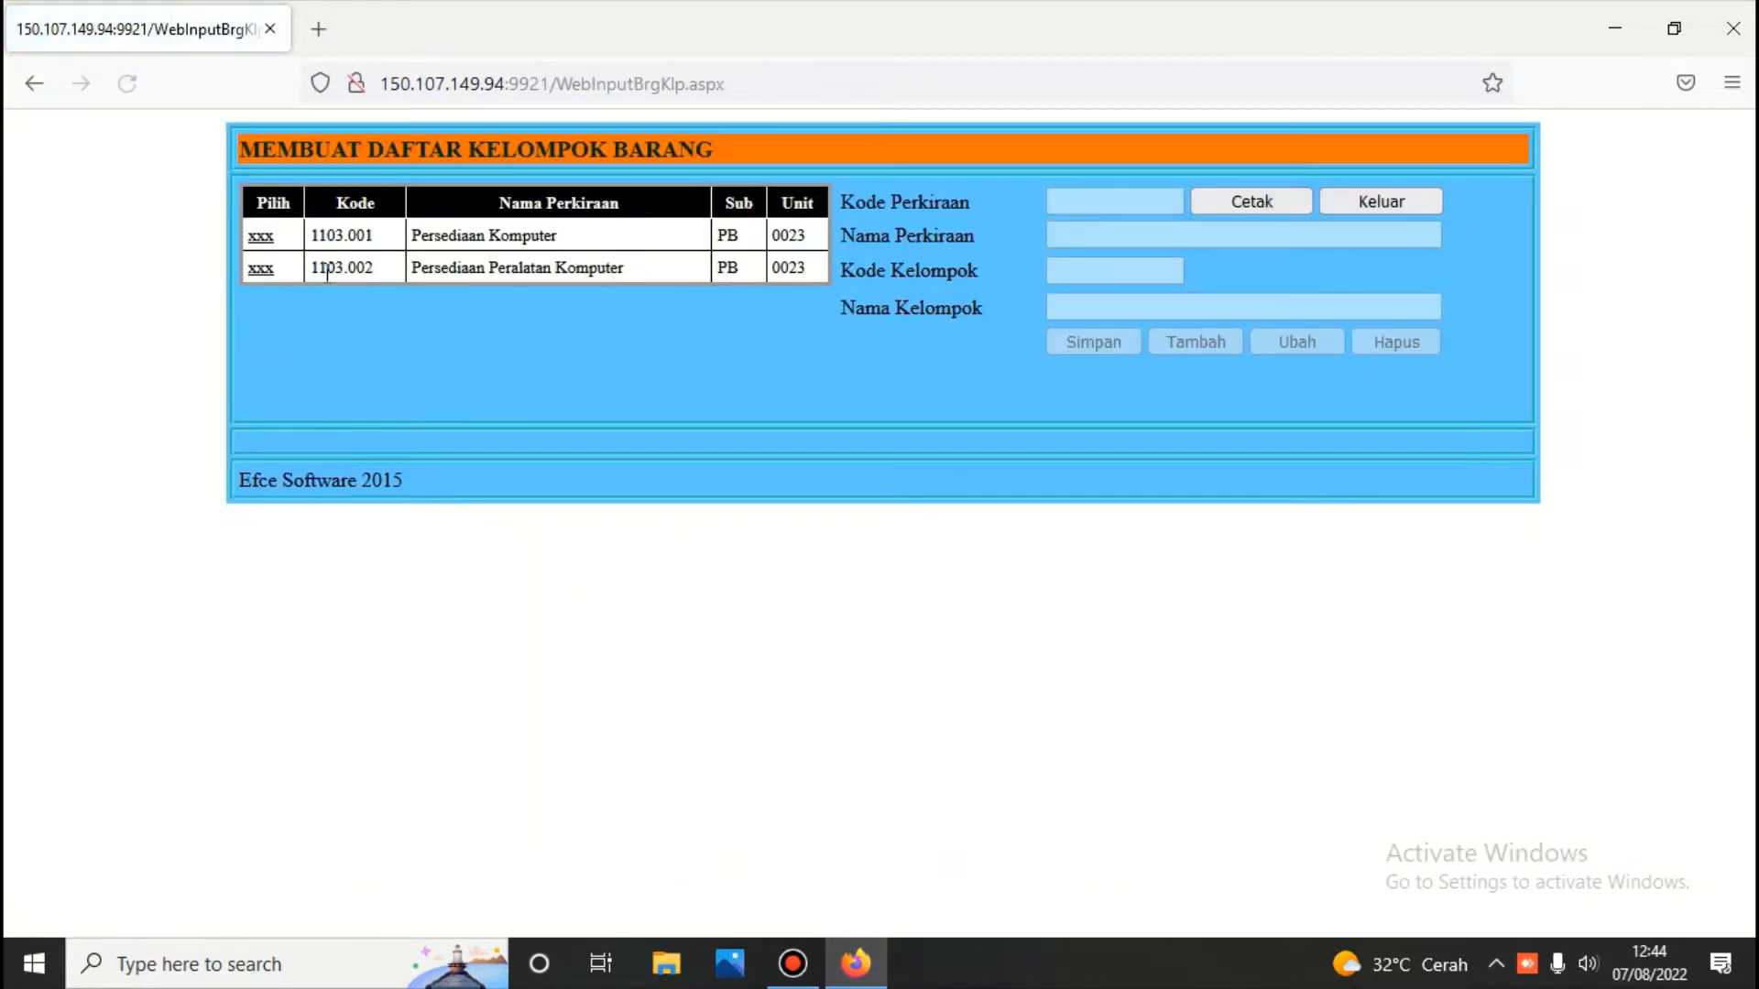
pyautogui.click(261, 235)
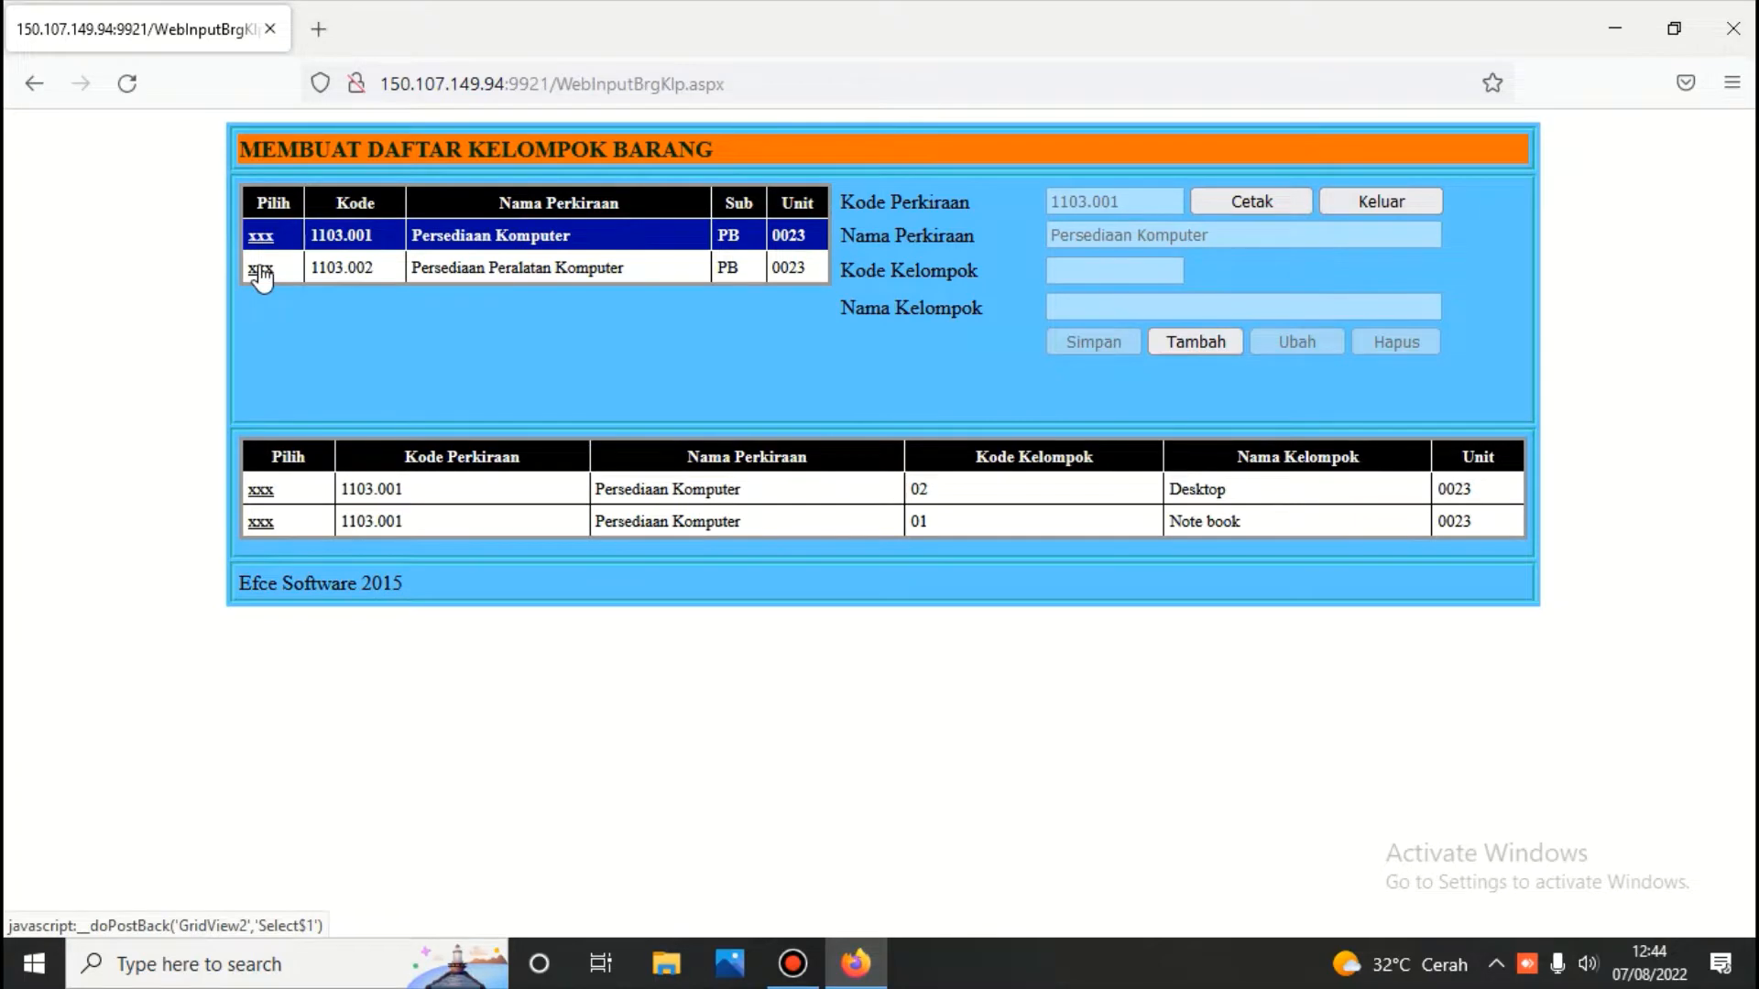
pyautogui.click(261, 269)
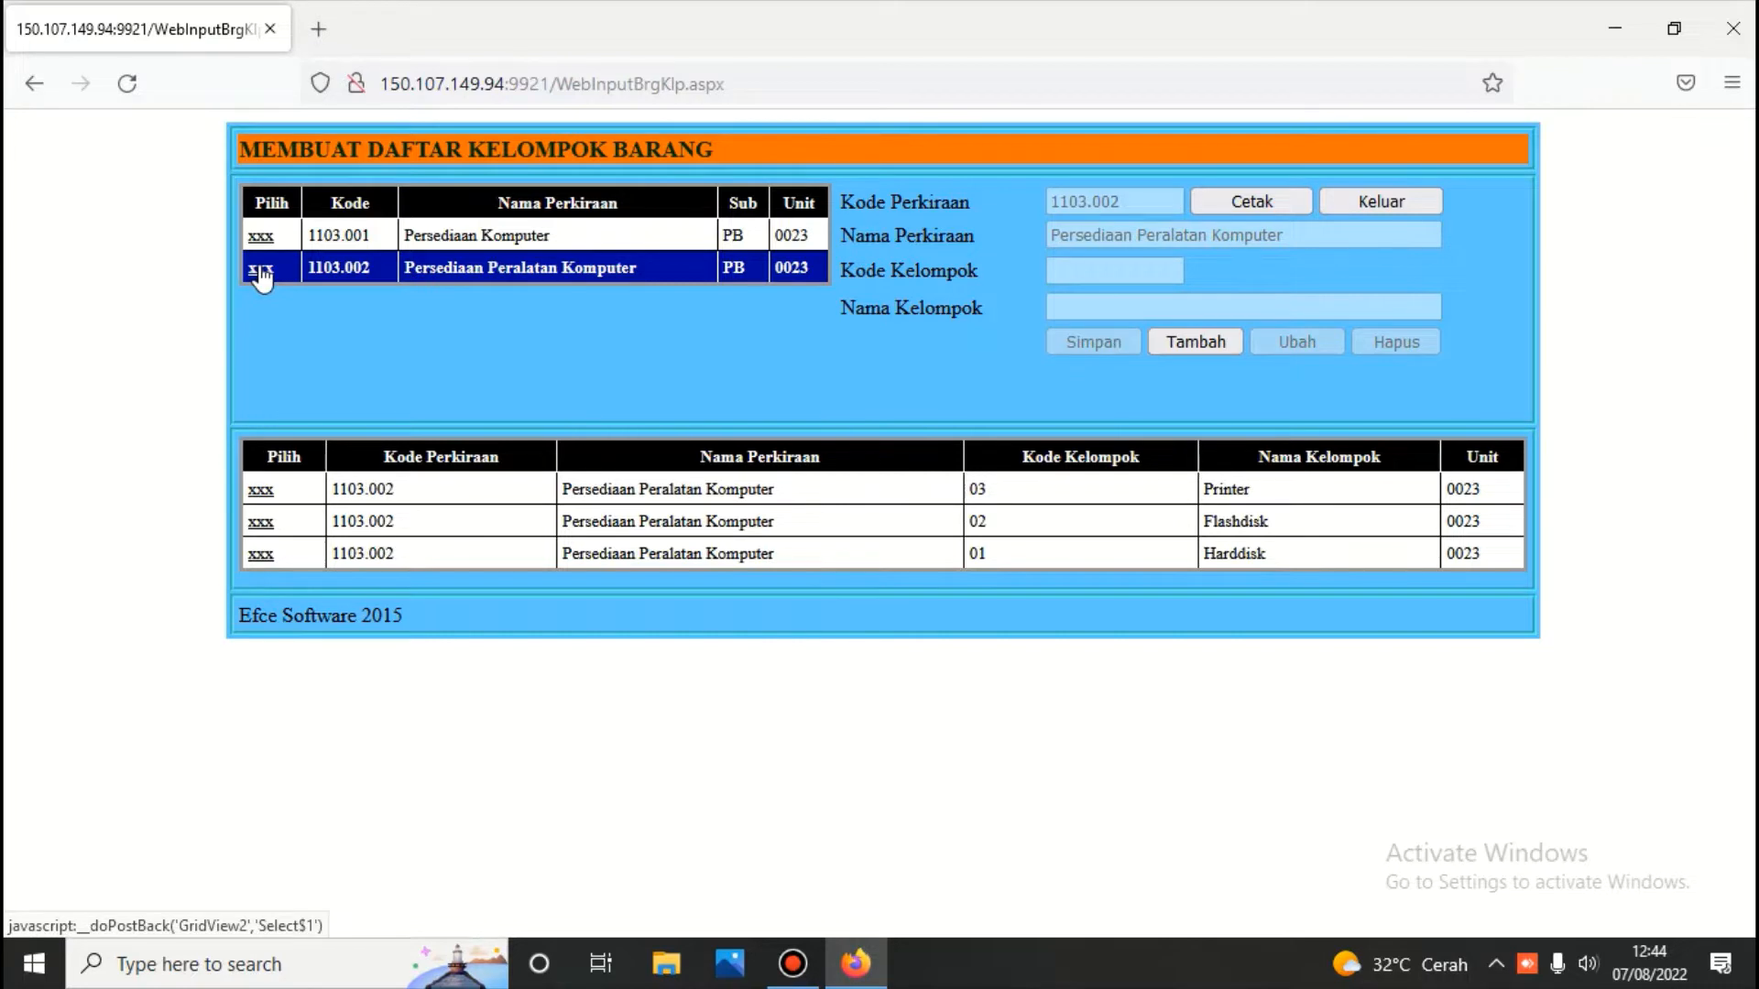
pyautogui.click(261, 236)
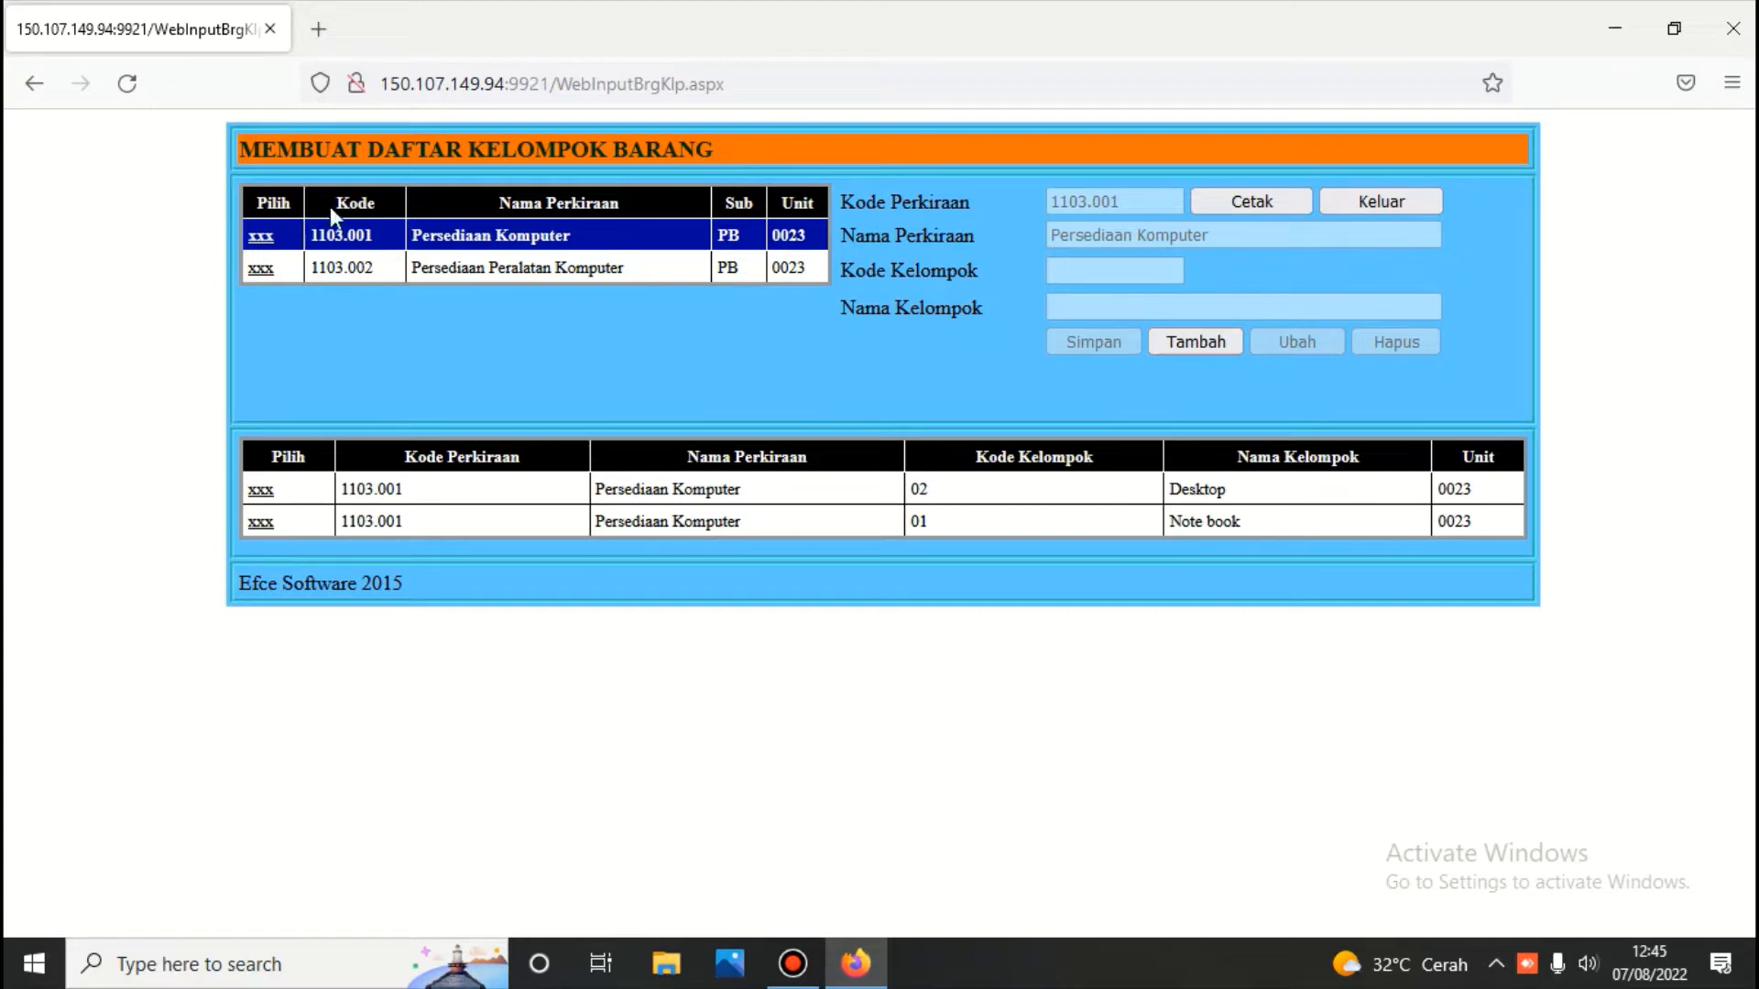
pyautogui.click(261, 269)
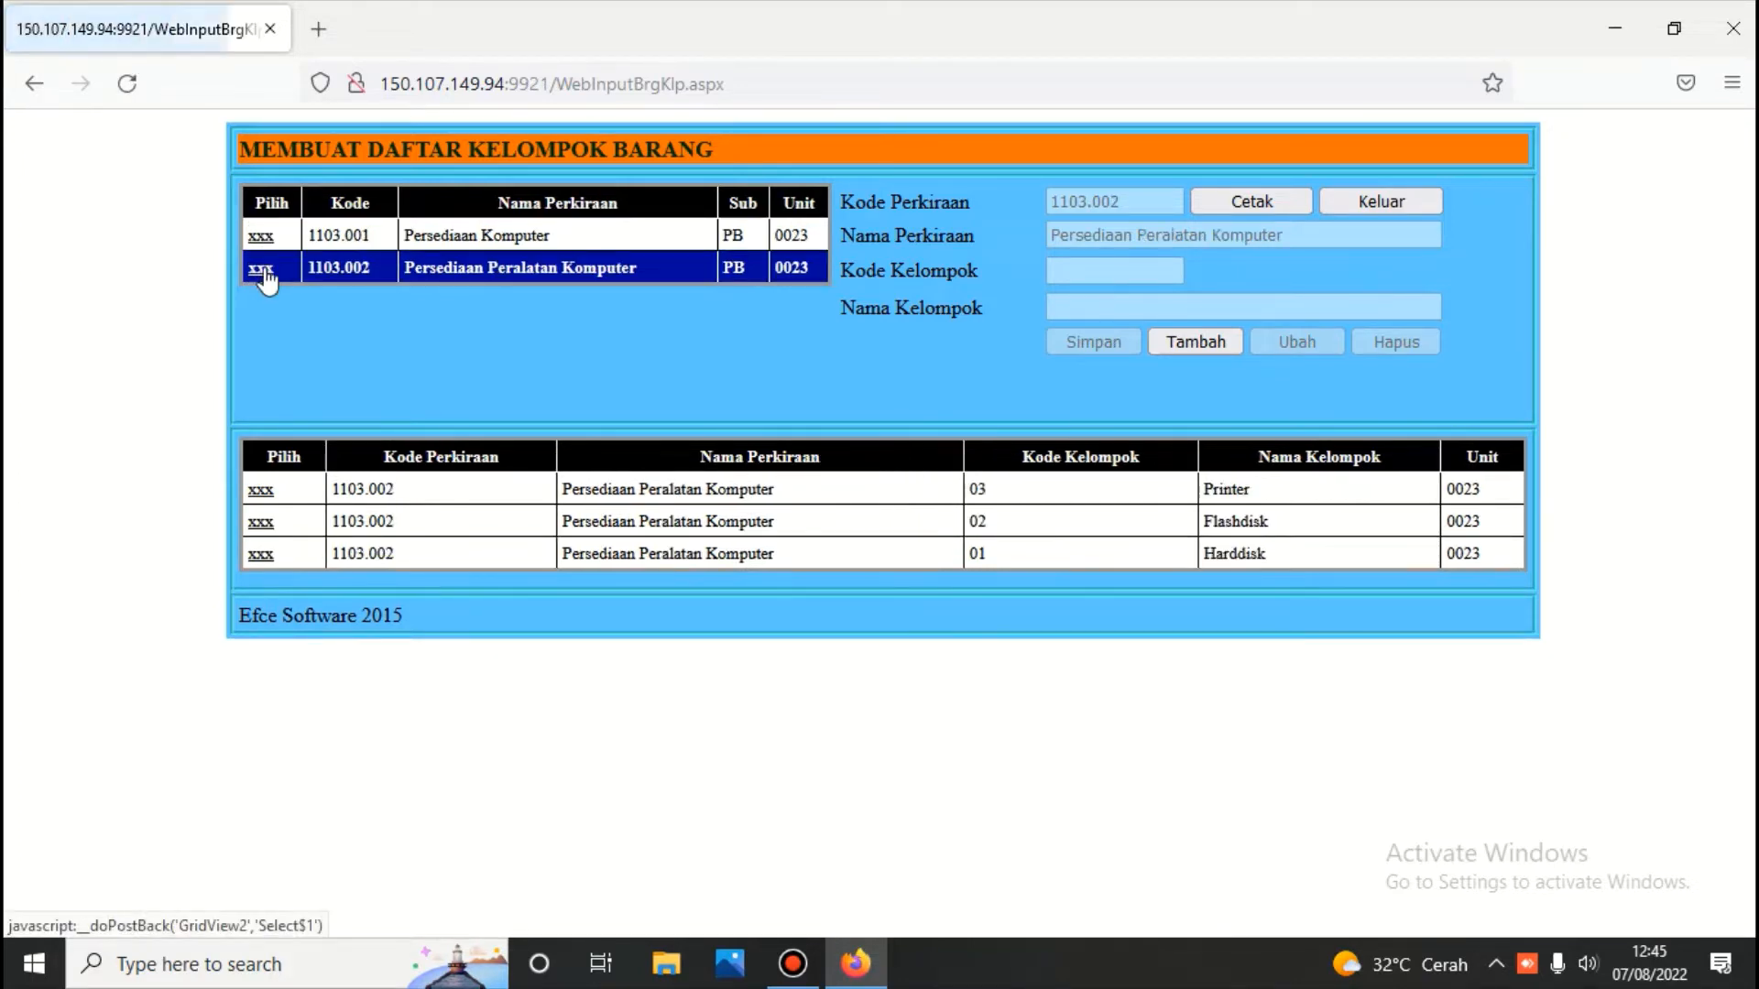
pyautogui.click(1381, 203)
pyautogui.click(1449, 274)
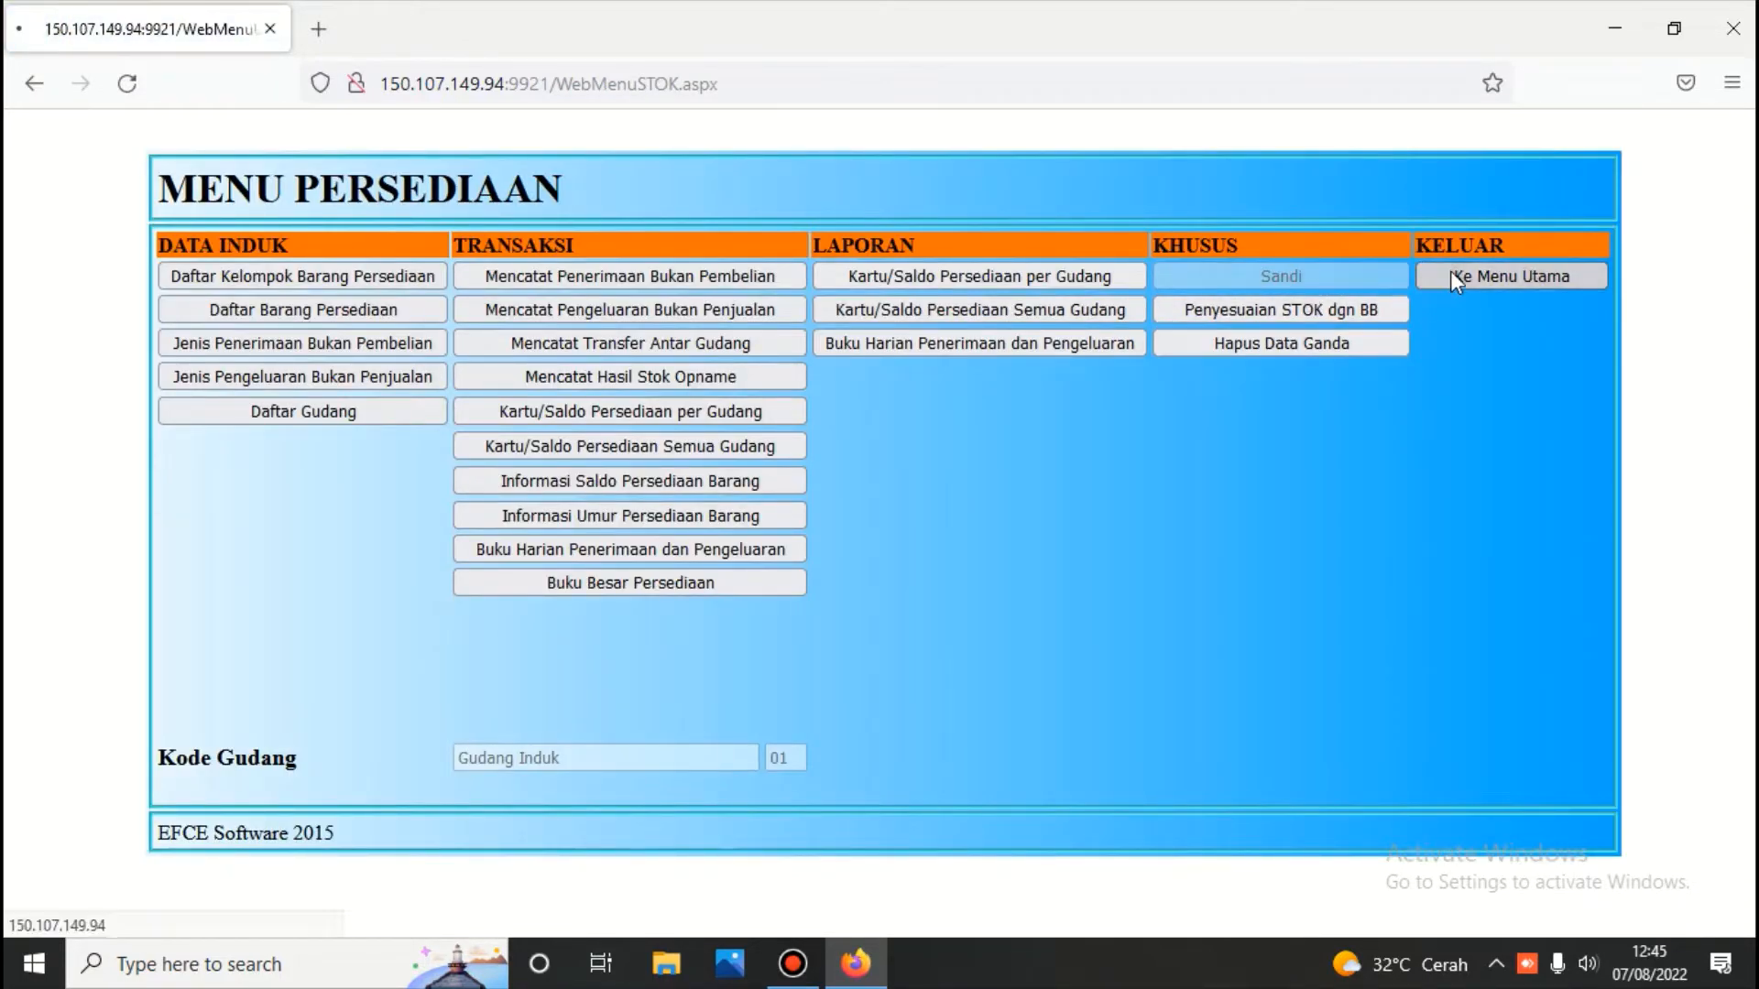
pyautogui.click(918, 431)
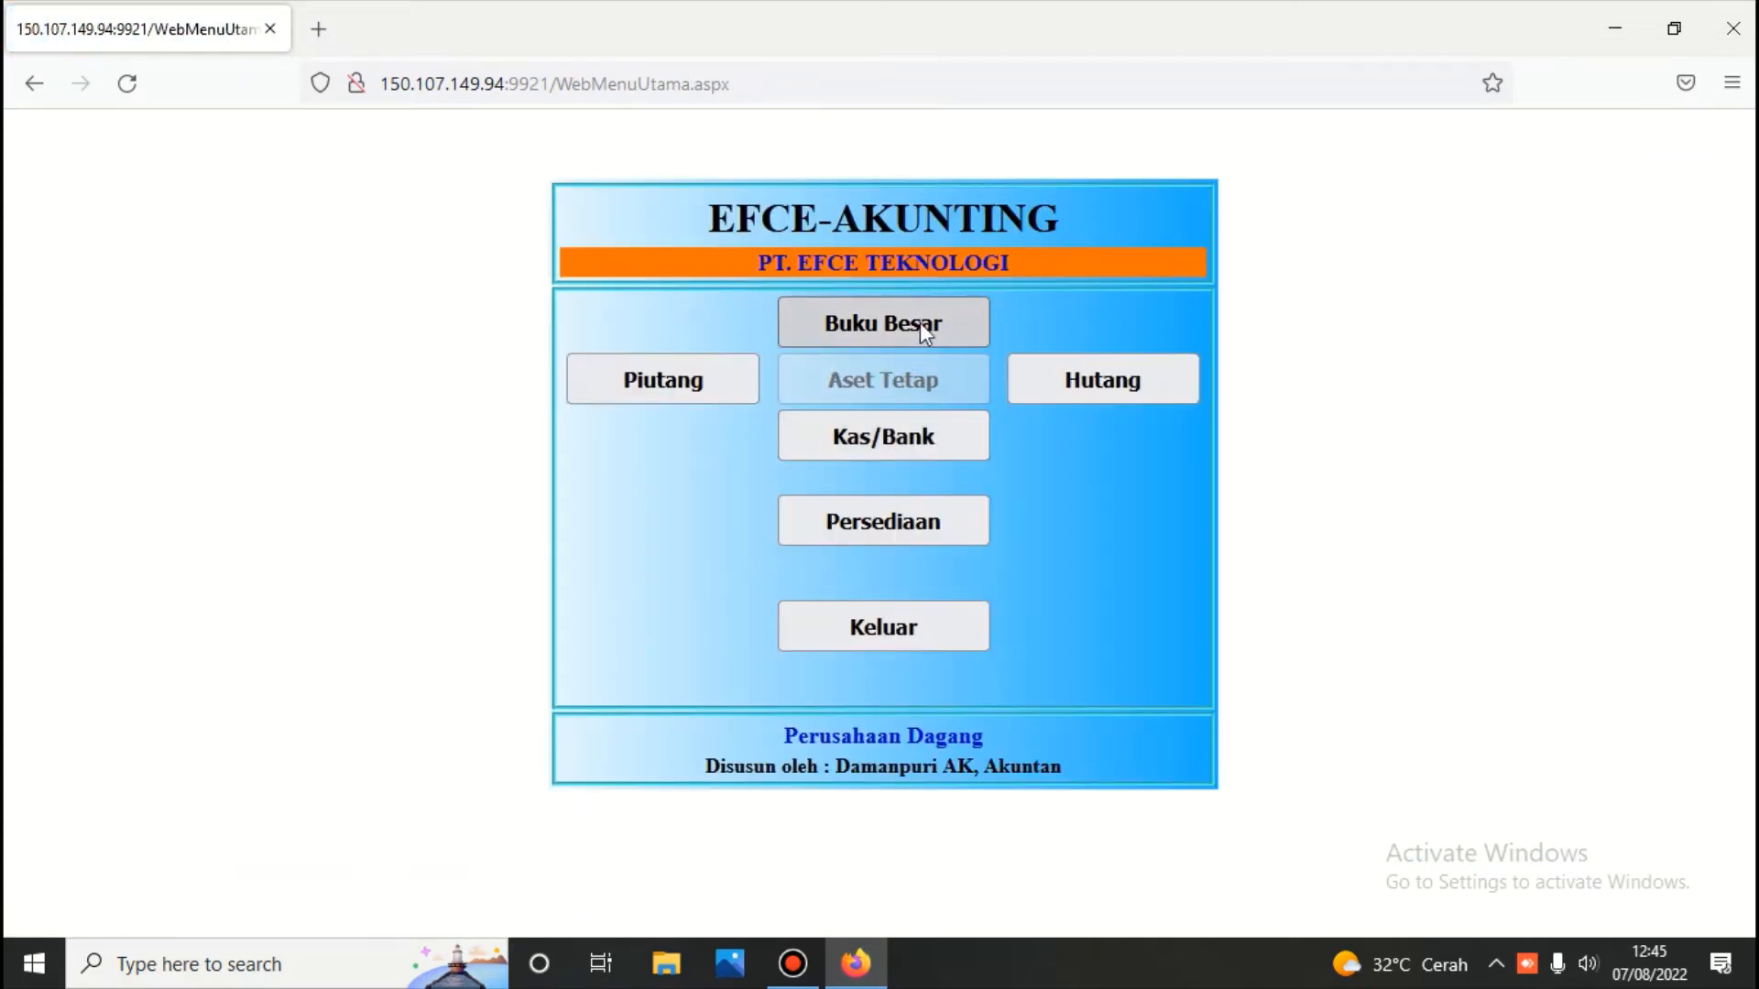
pyautogui.click(920, 322)
pyautogui.write('***')
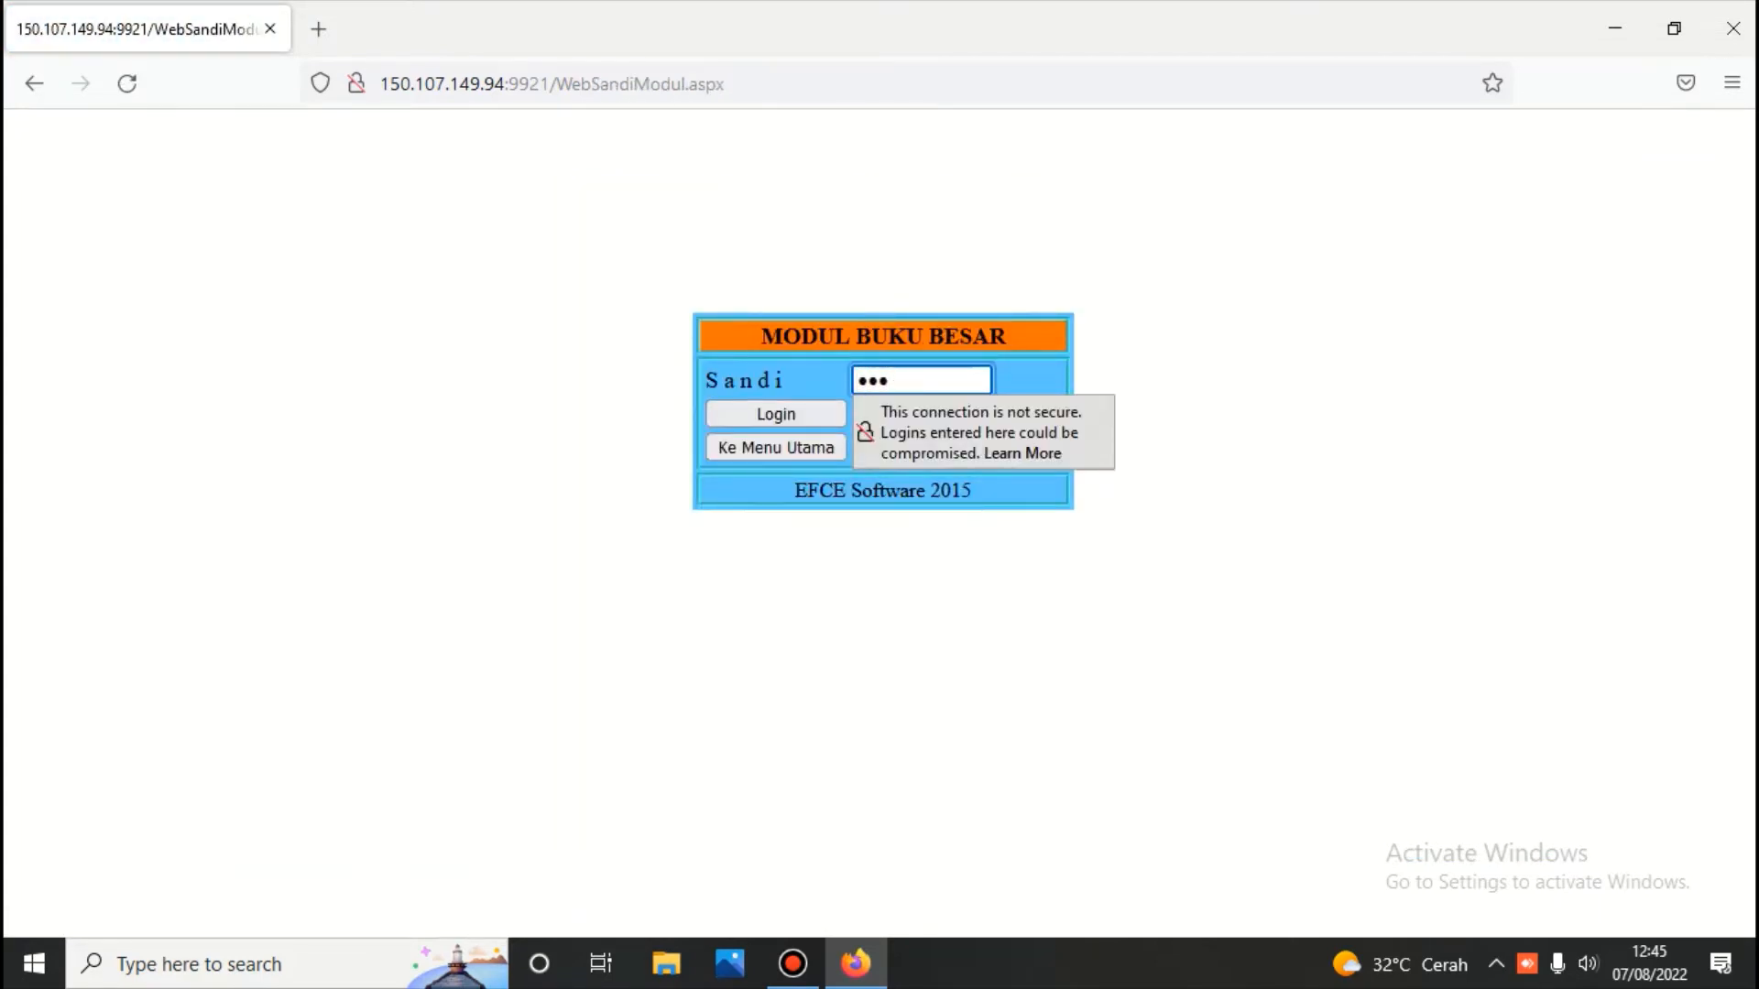
pyautogui.press('Return')
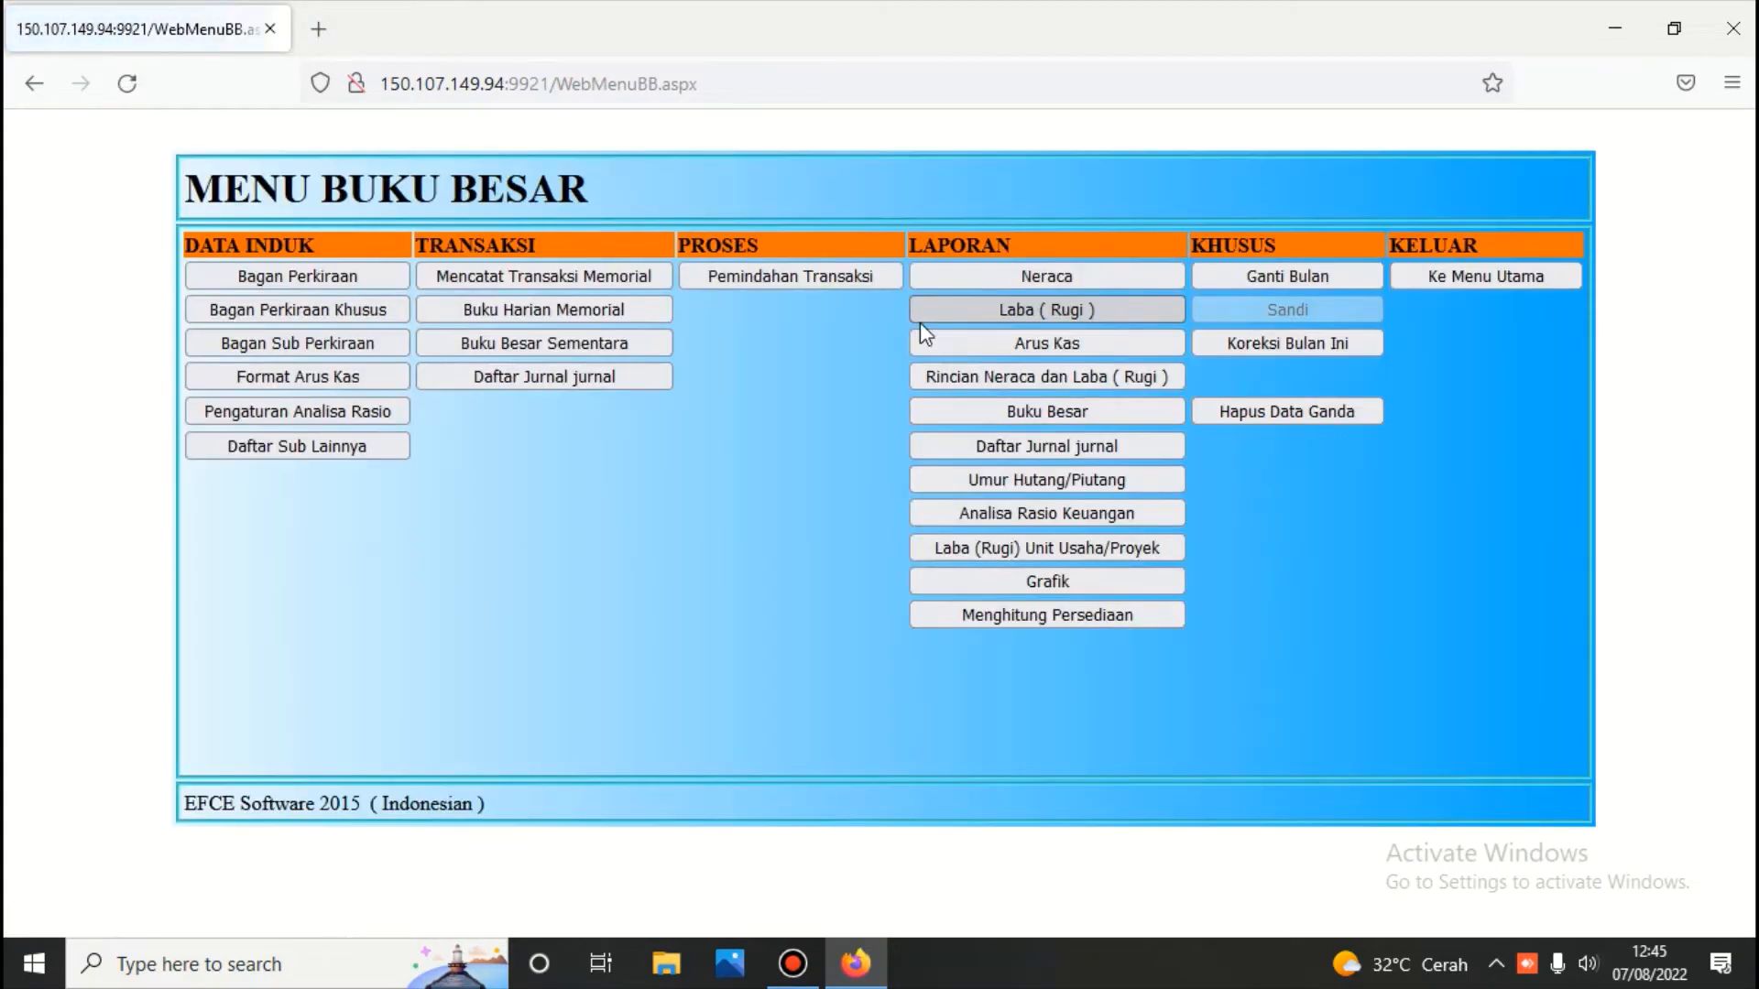
pyautogui.click(252, 311)
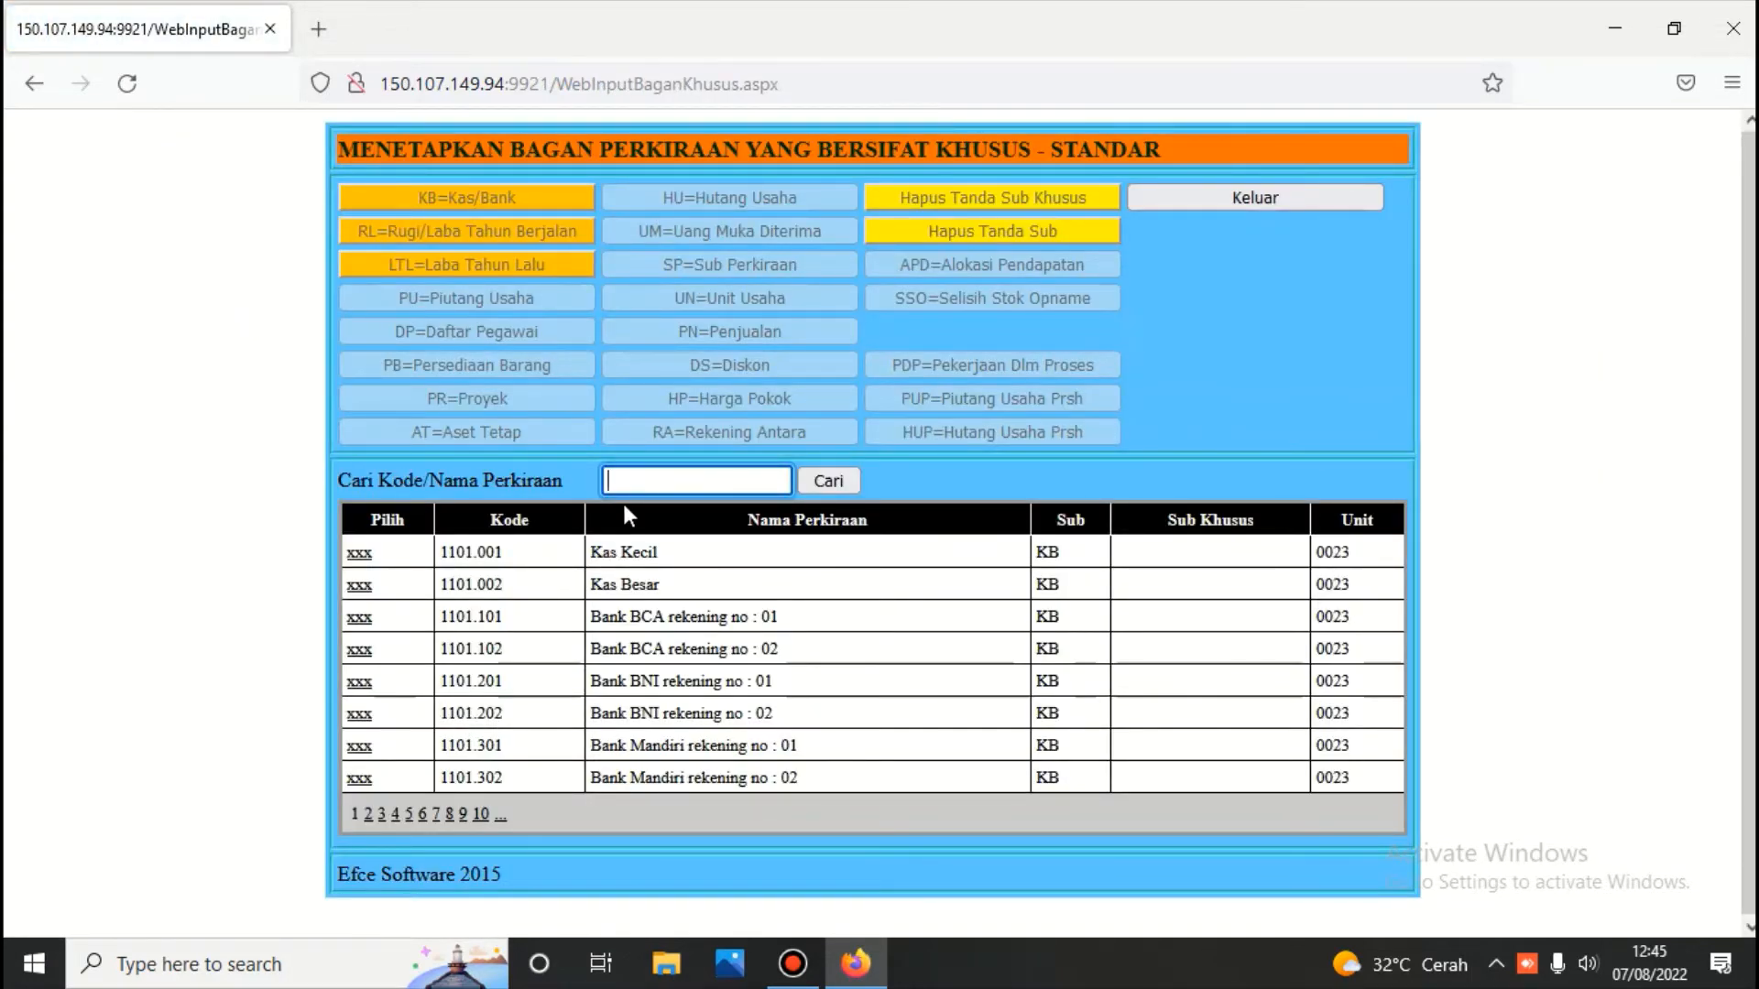
pyautogui.click(367, 813)
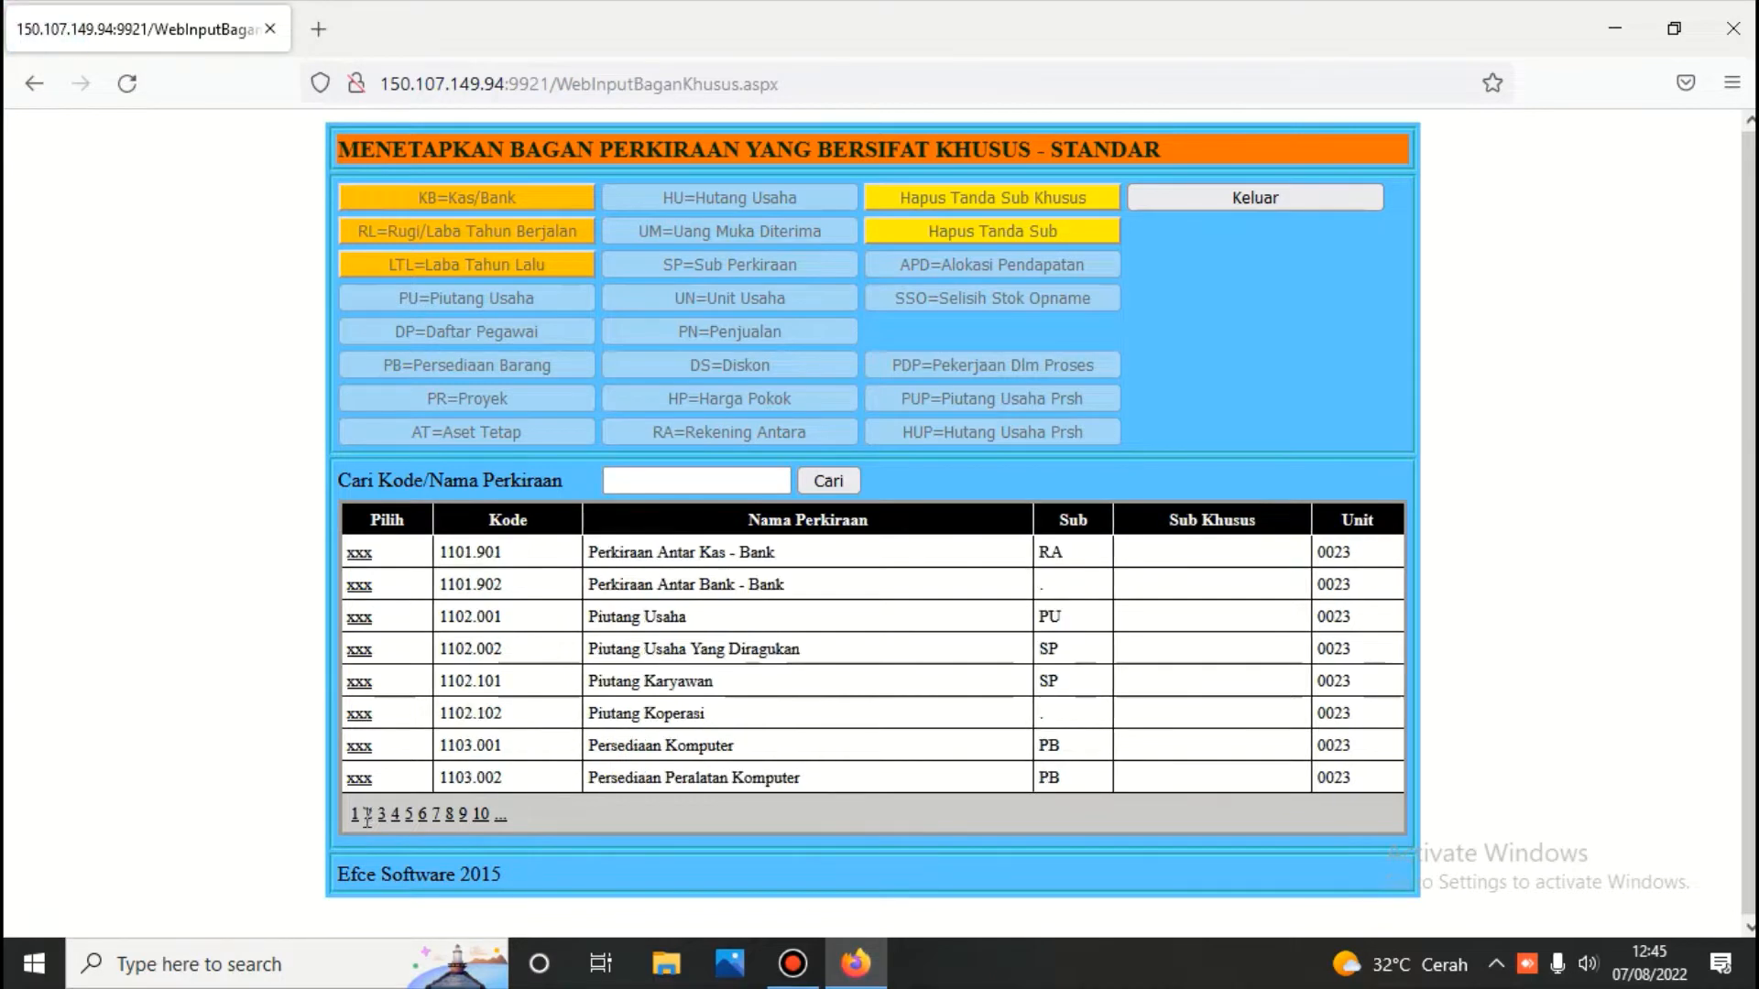
pyautogui.click(357, 758)
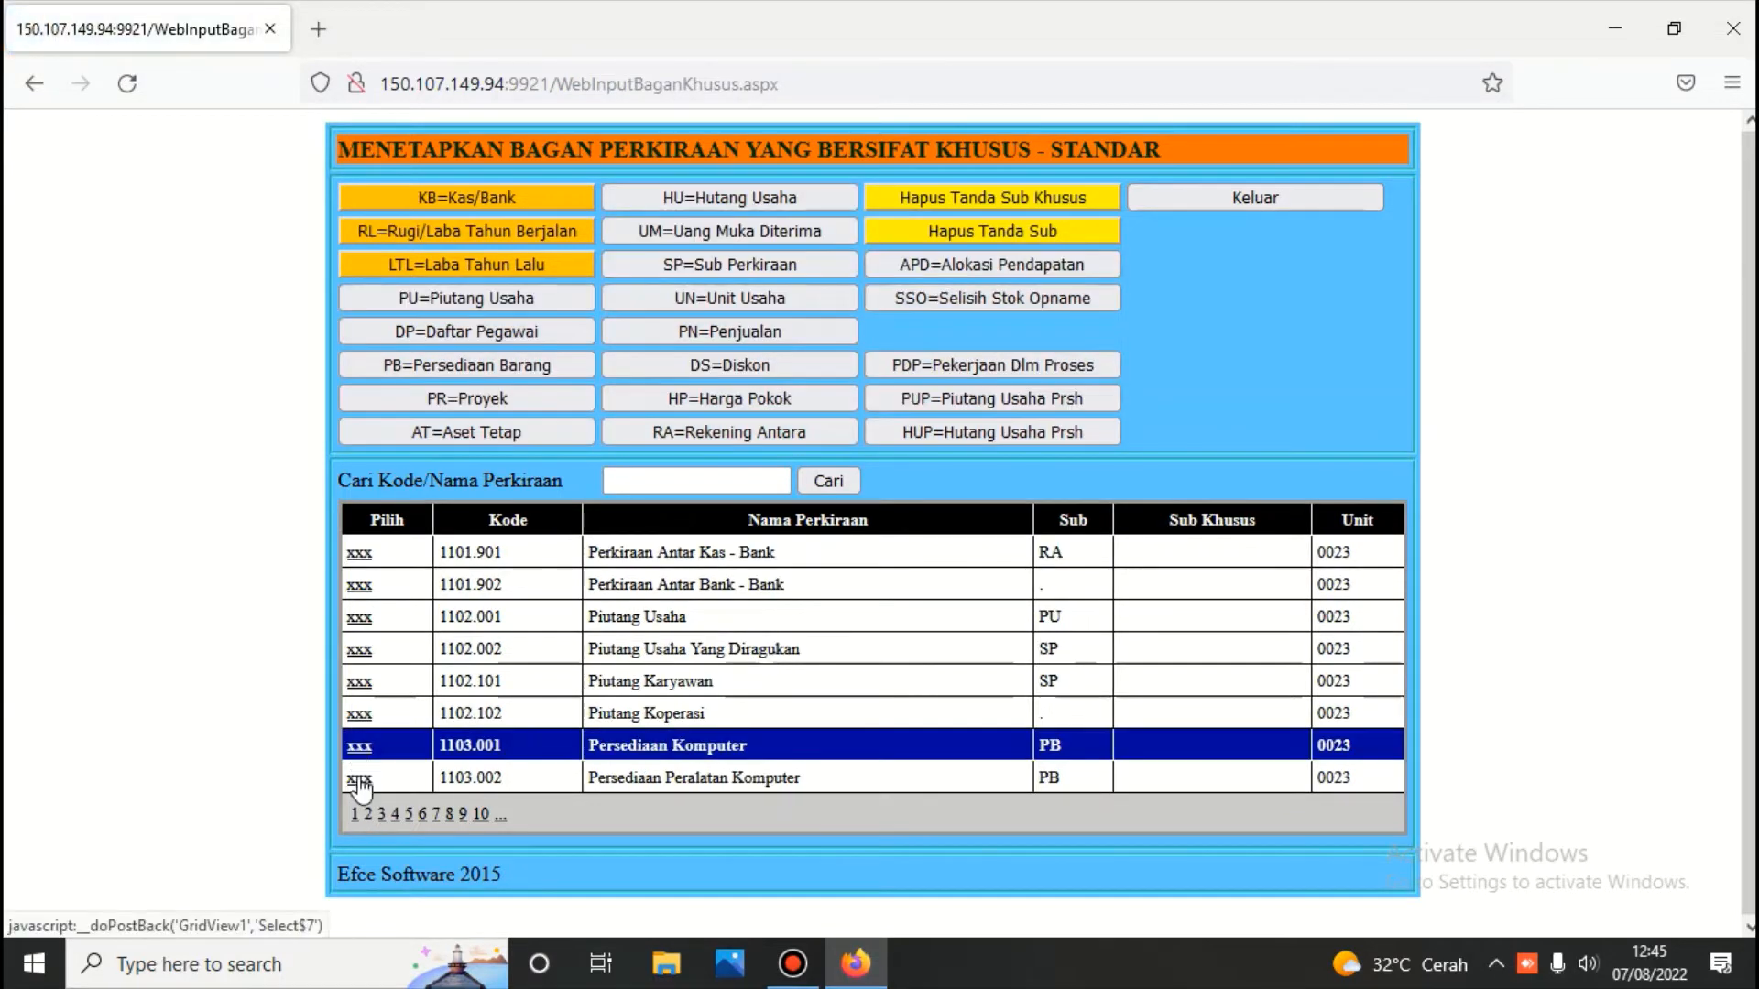
pyautogui.click(360, 779)
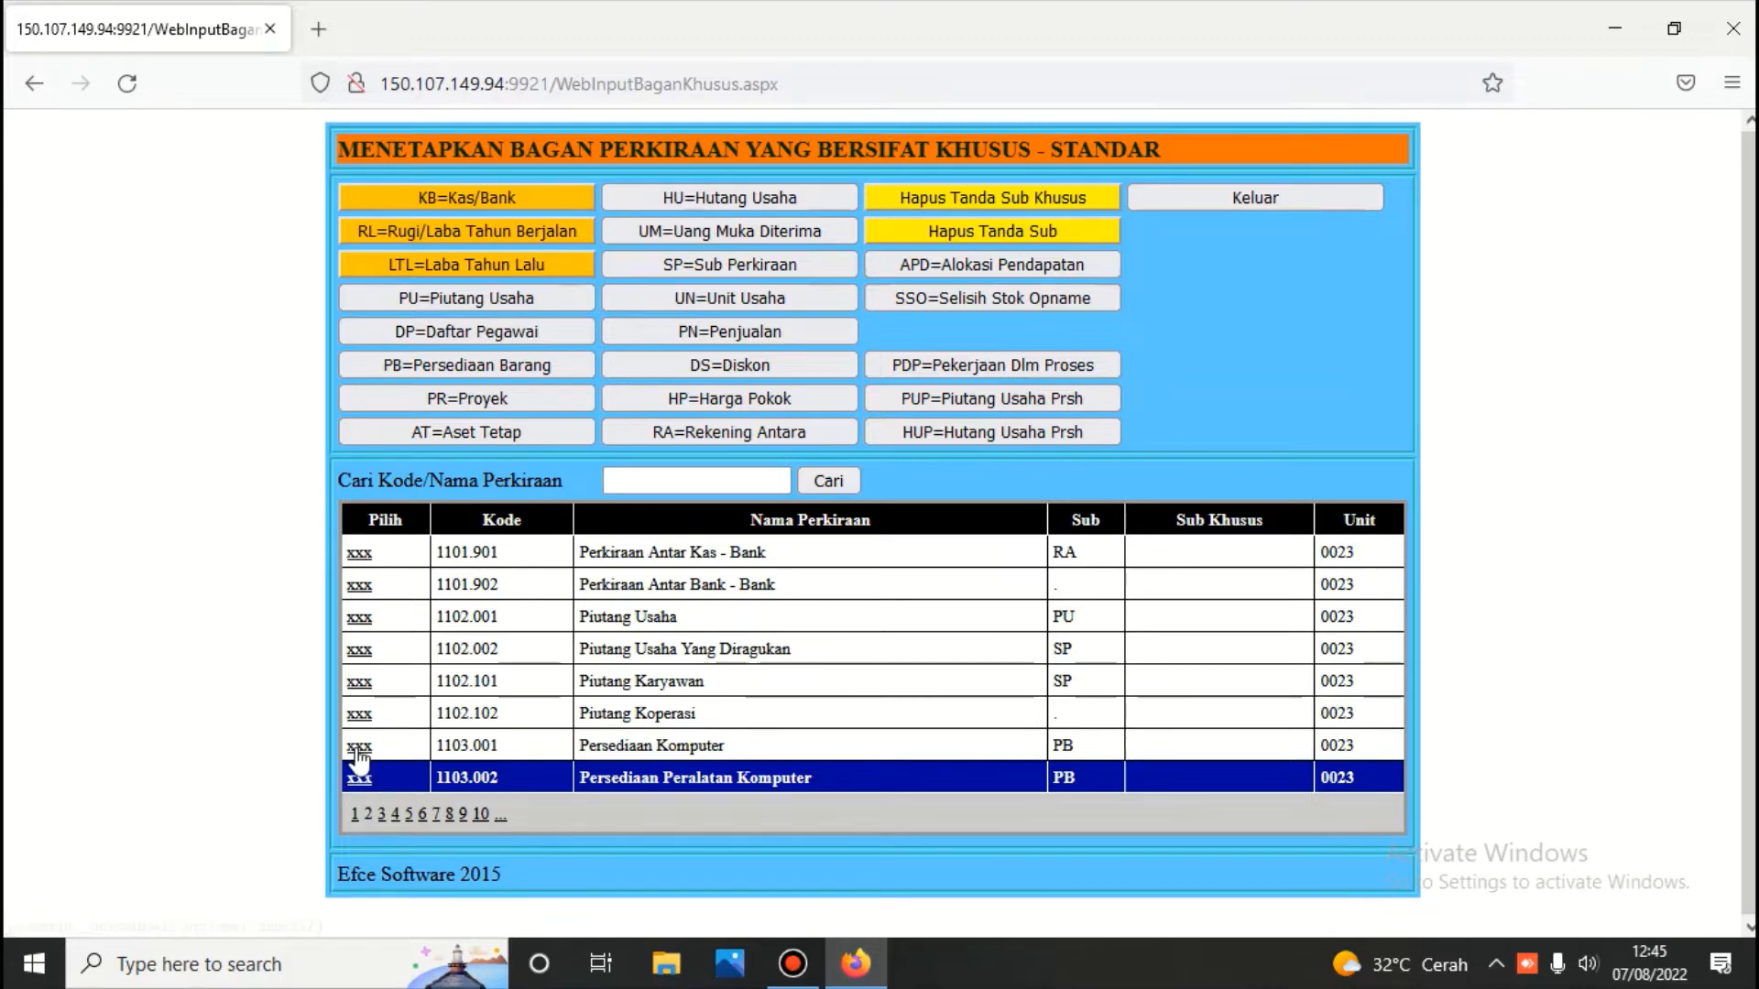
pyautogui.click(376, 770)
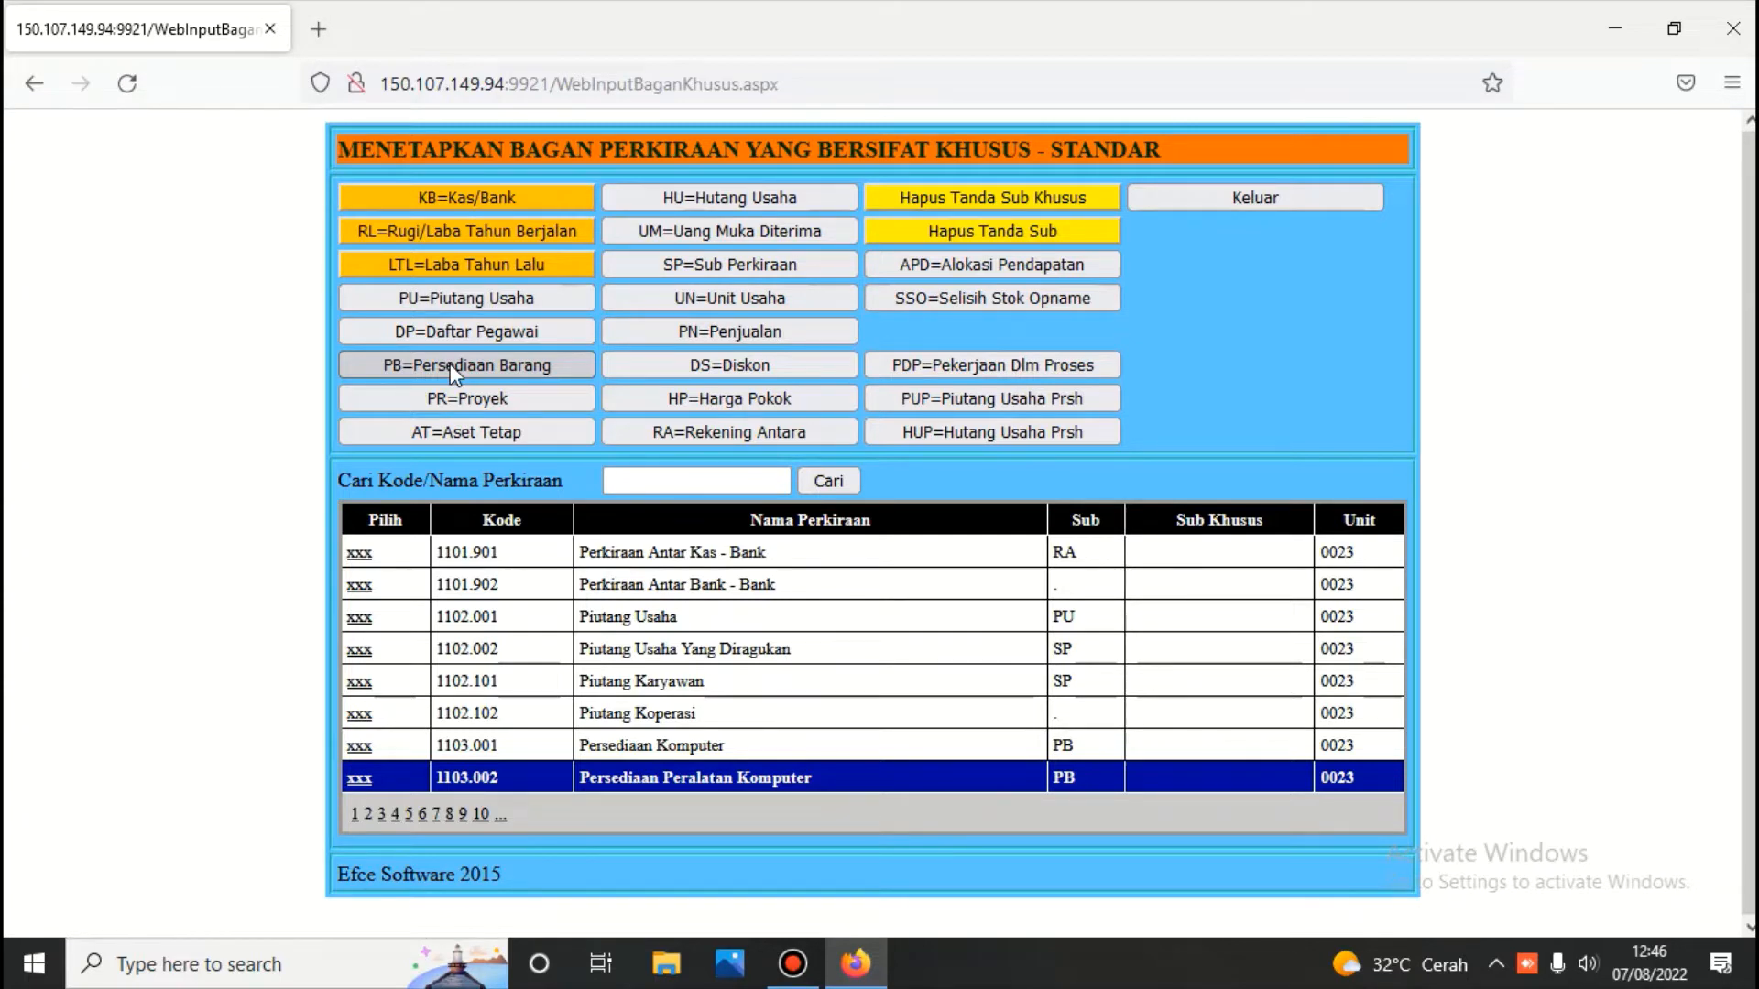
pyautogui.click(1265, 199)
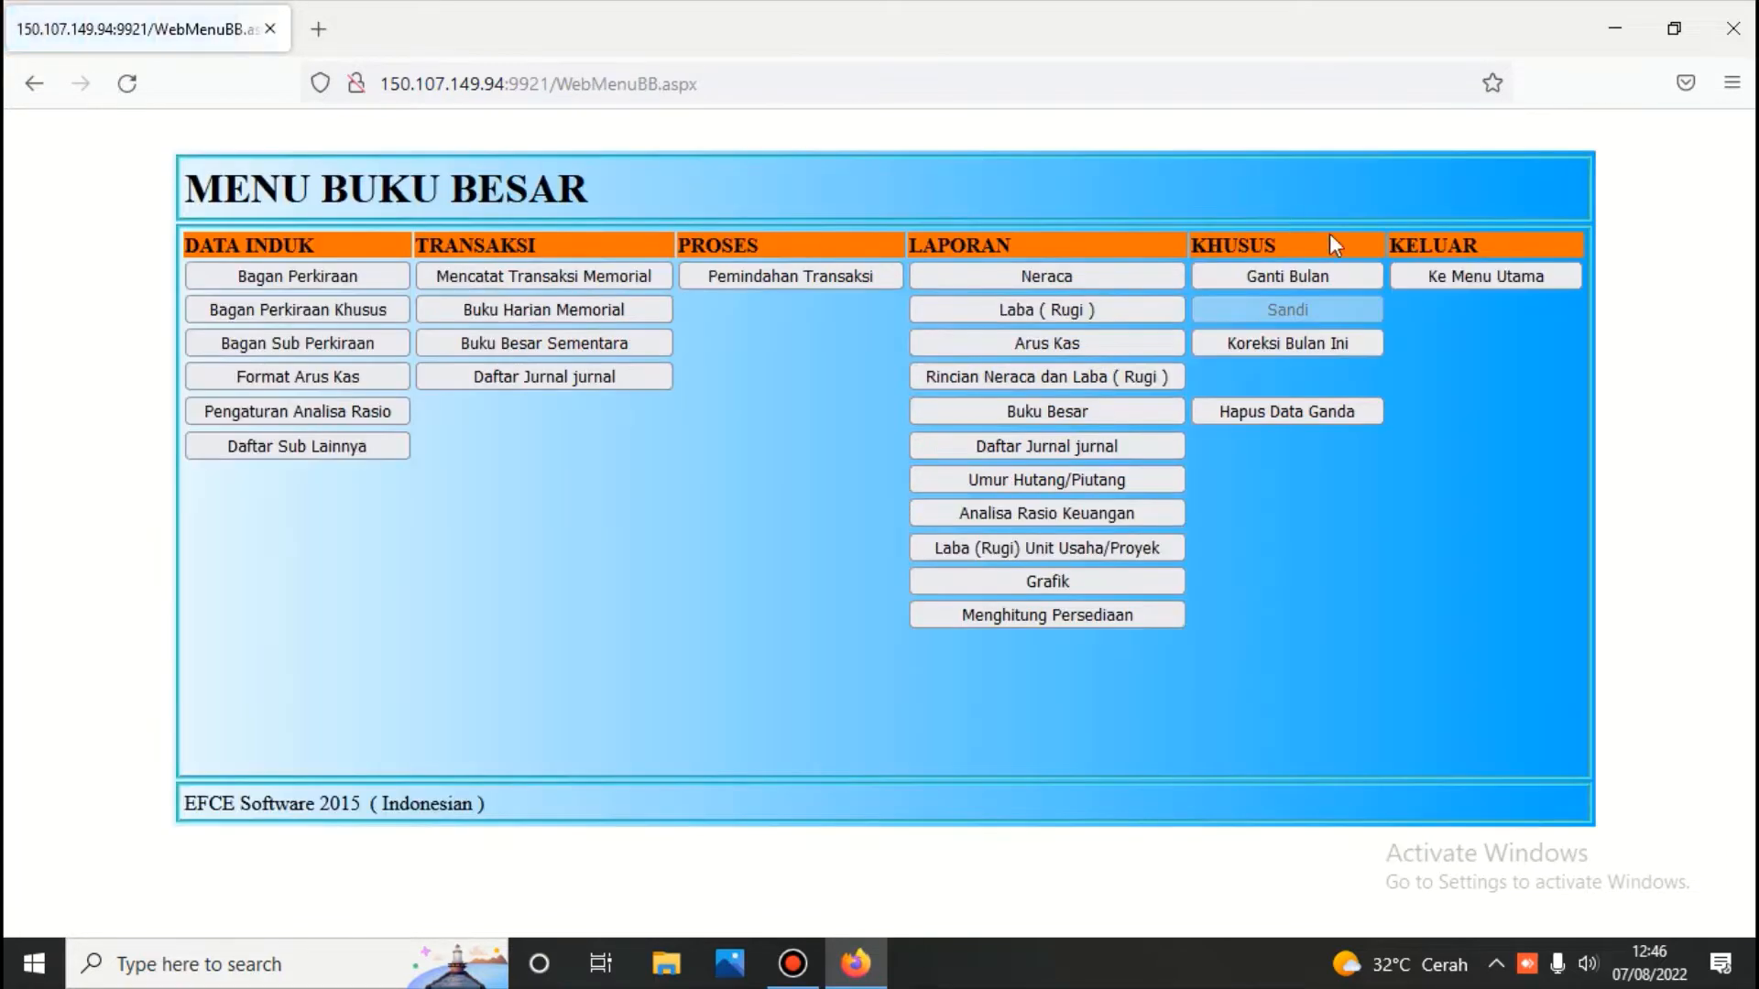
pyautogui.click(1437, 273)
pyautogui.click(877, 508)
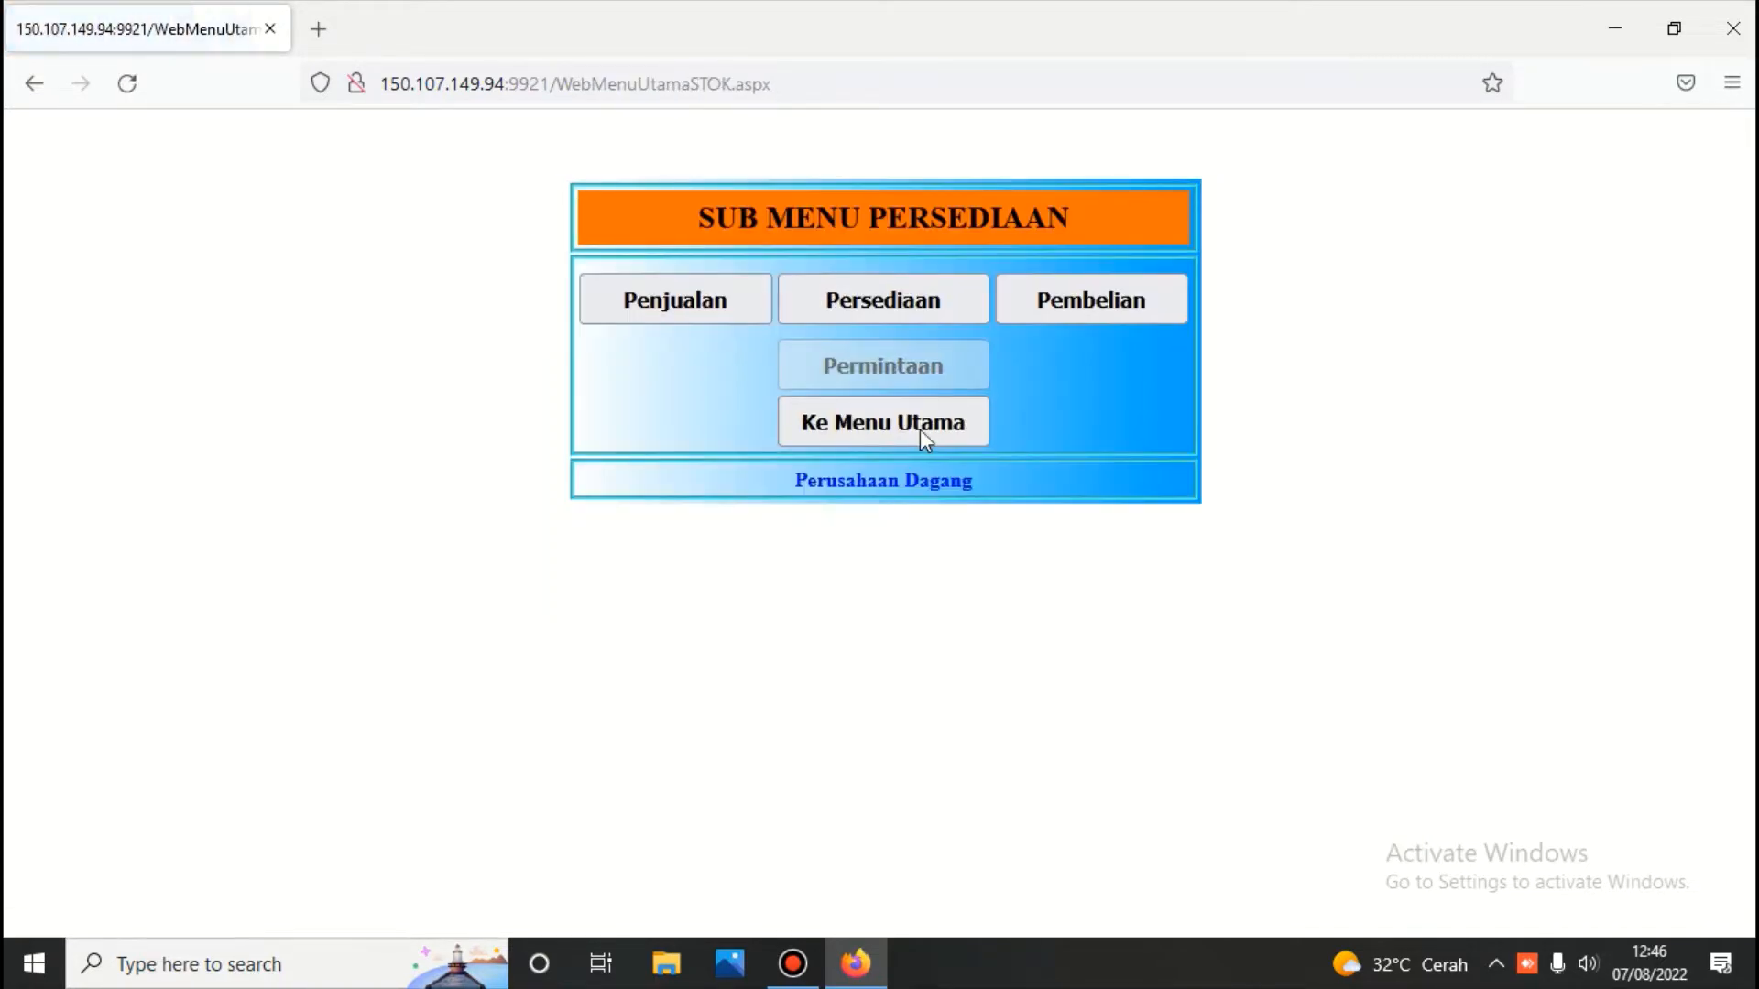
pyautogui.click(916, 293)
pyautogui.write('***')
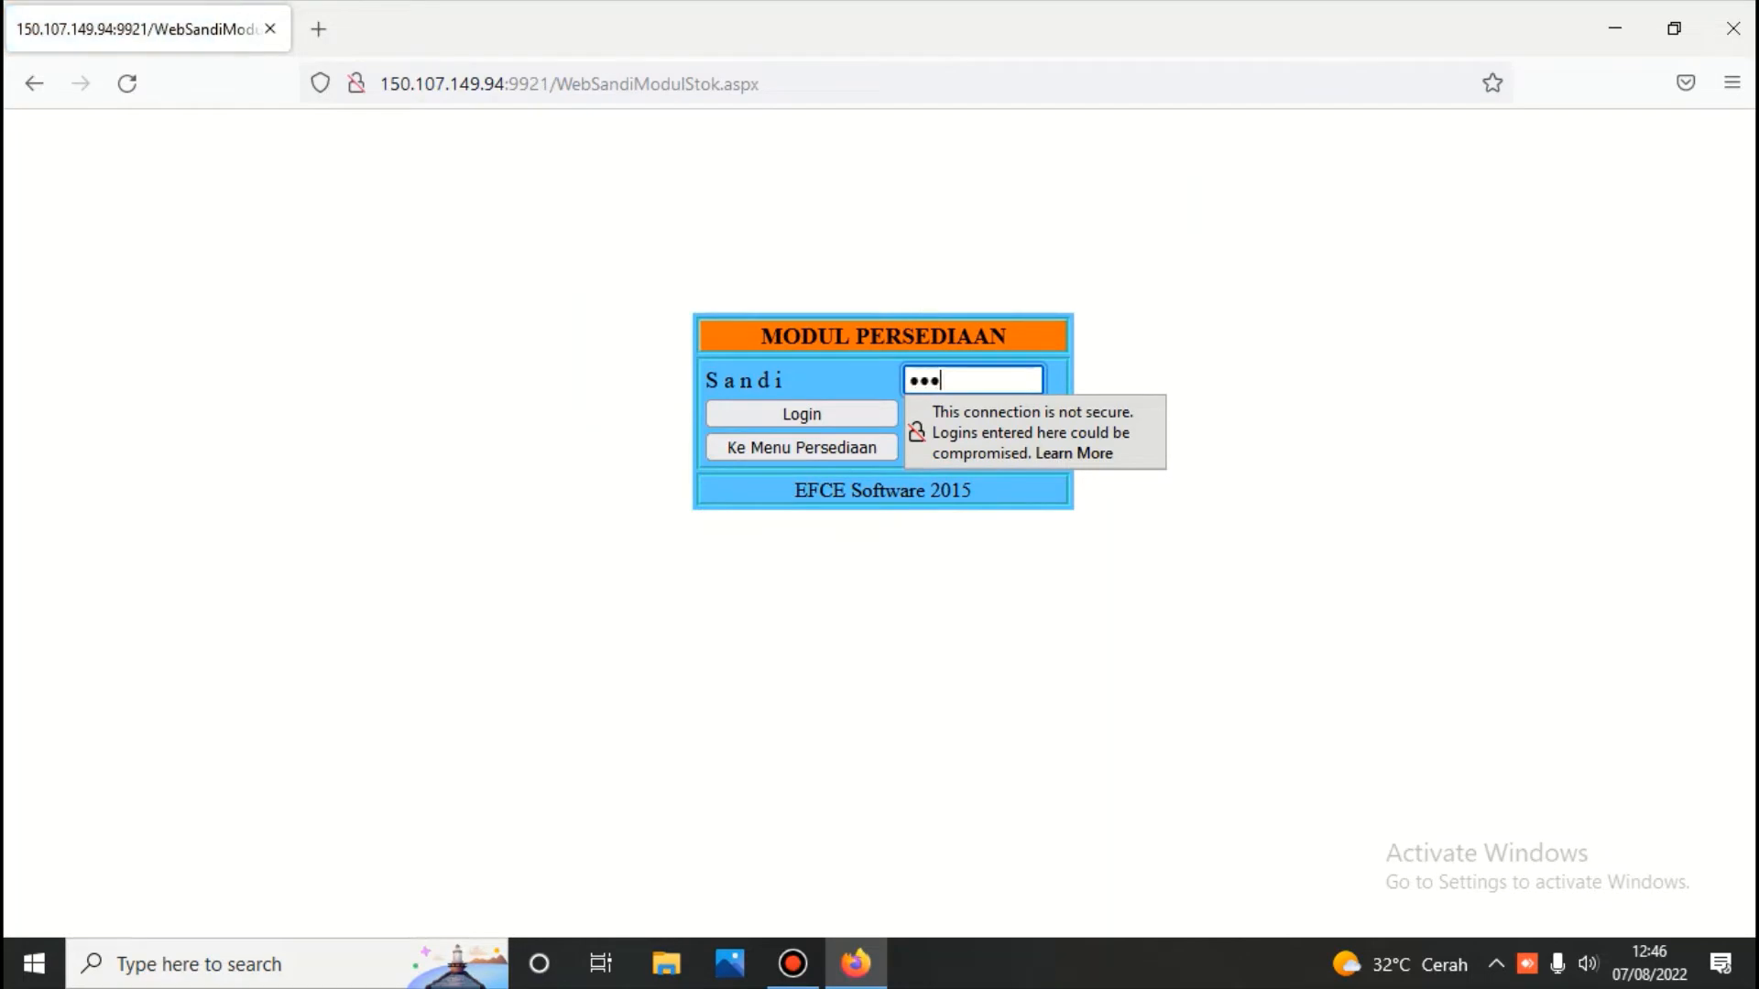
pyautogui.press('Return')
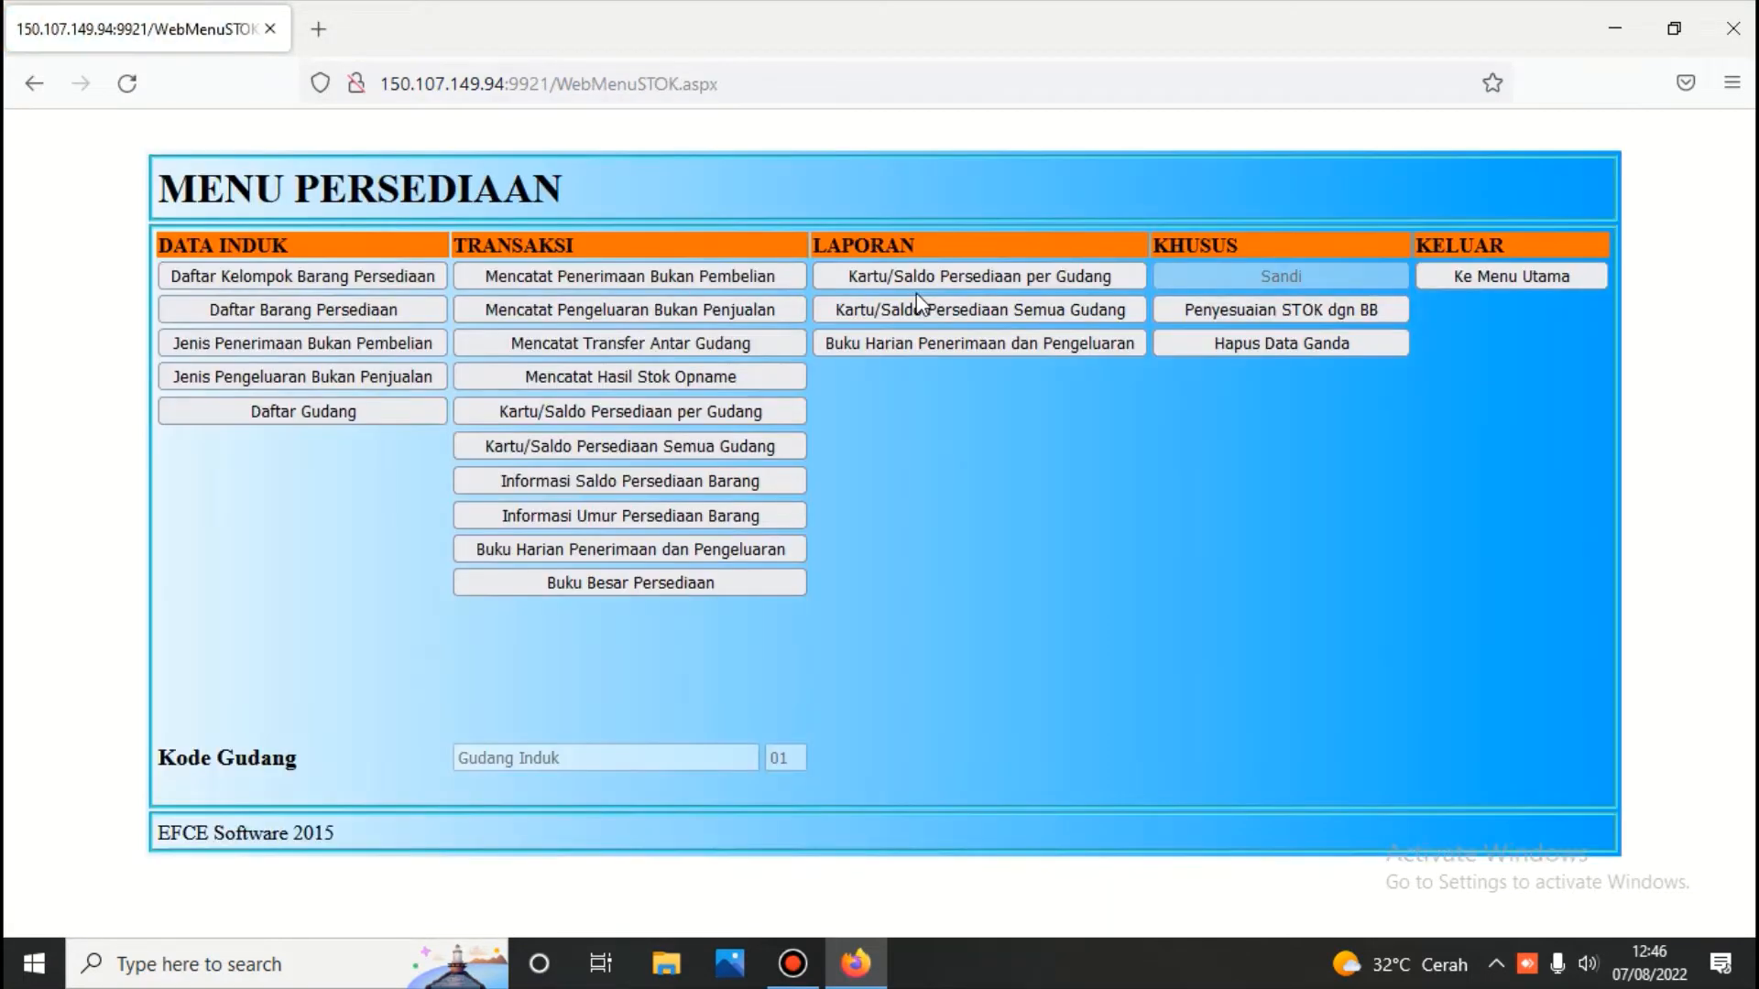
# Open the item group list and review the Desktop and Note book groups under 1103.001
pyautogui.click(362, 278)
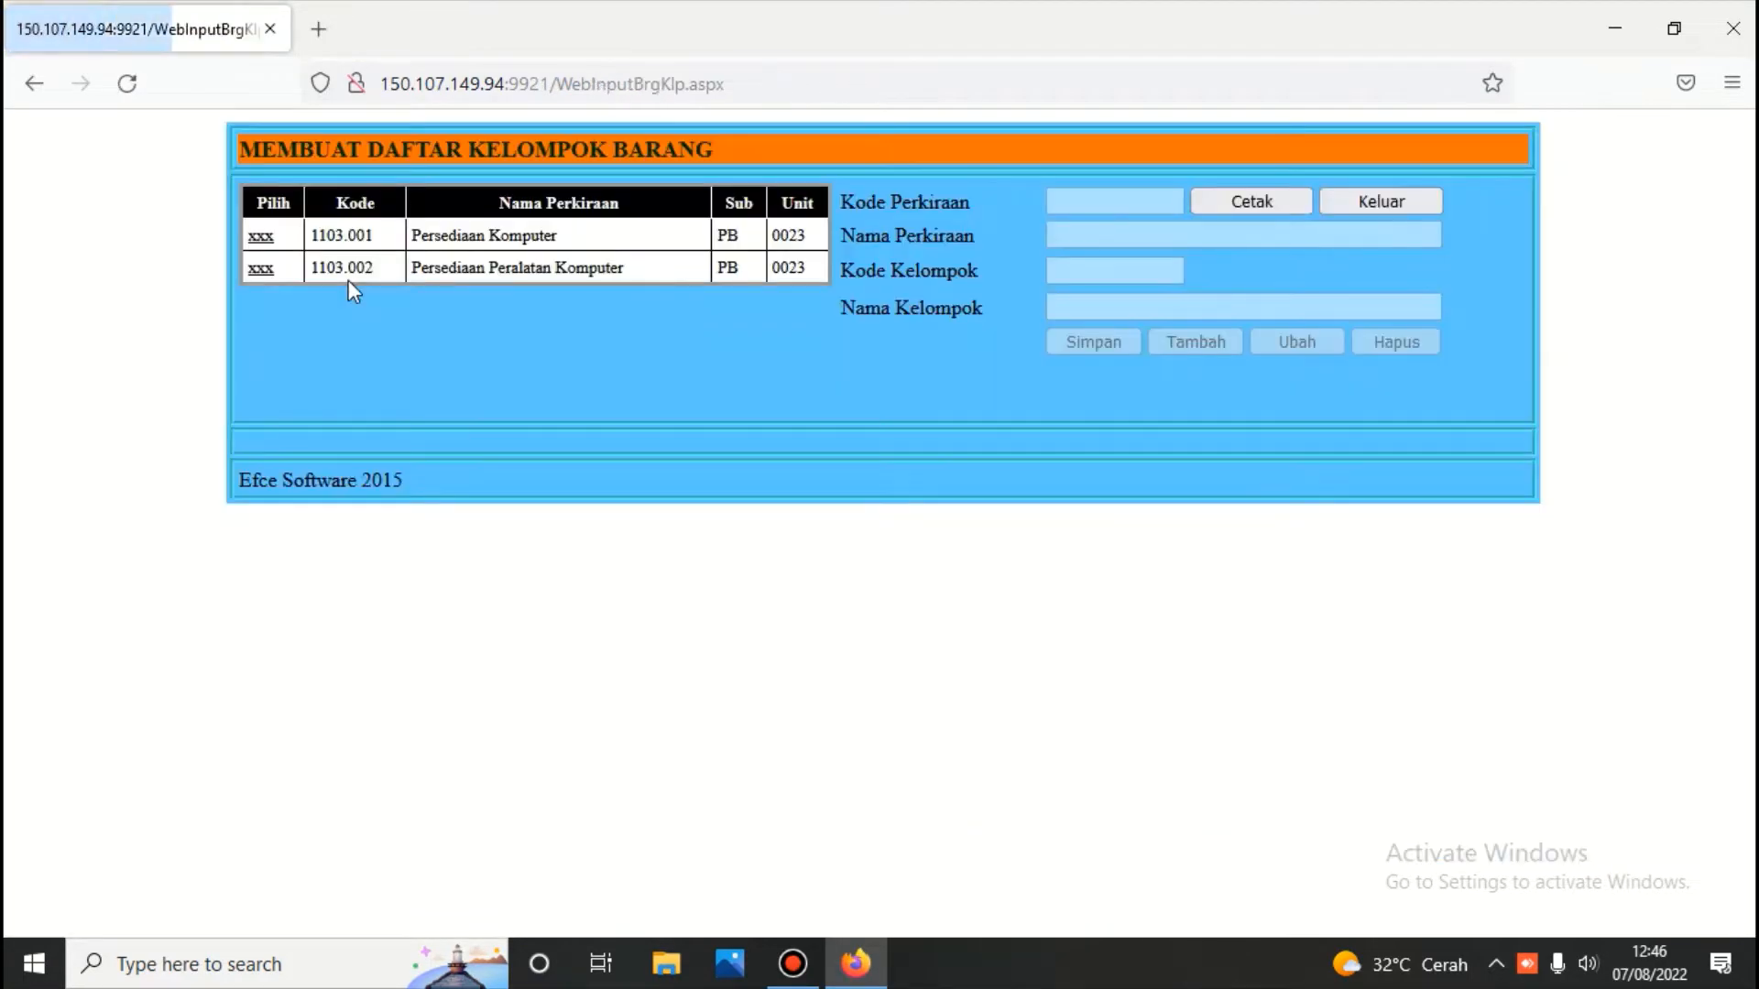
pyautogui.click(262, 240)
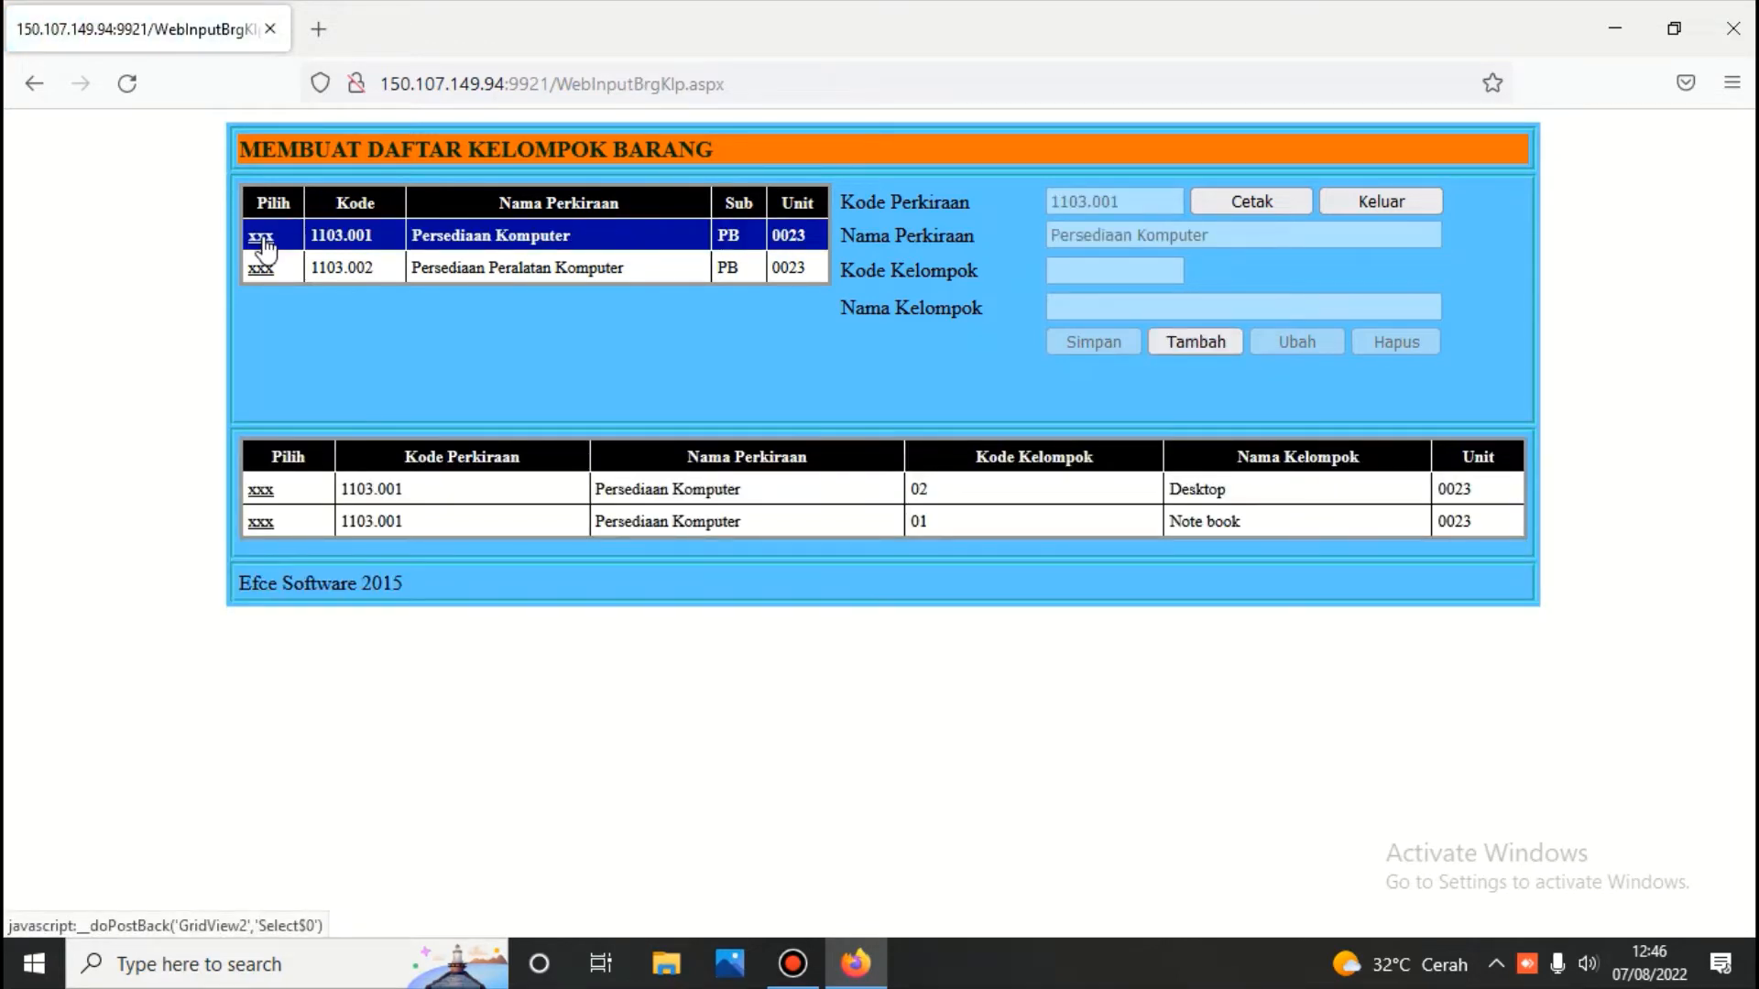
pyautogui.click(264, 530)
pyautogui.click(262, 491)
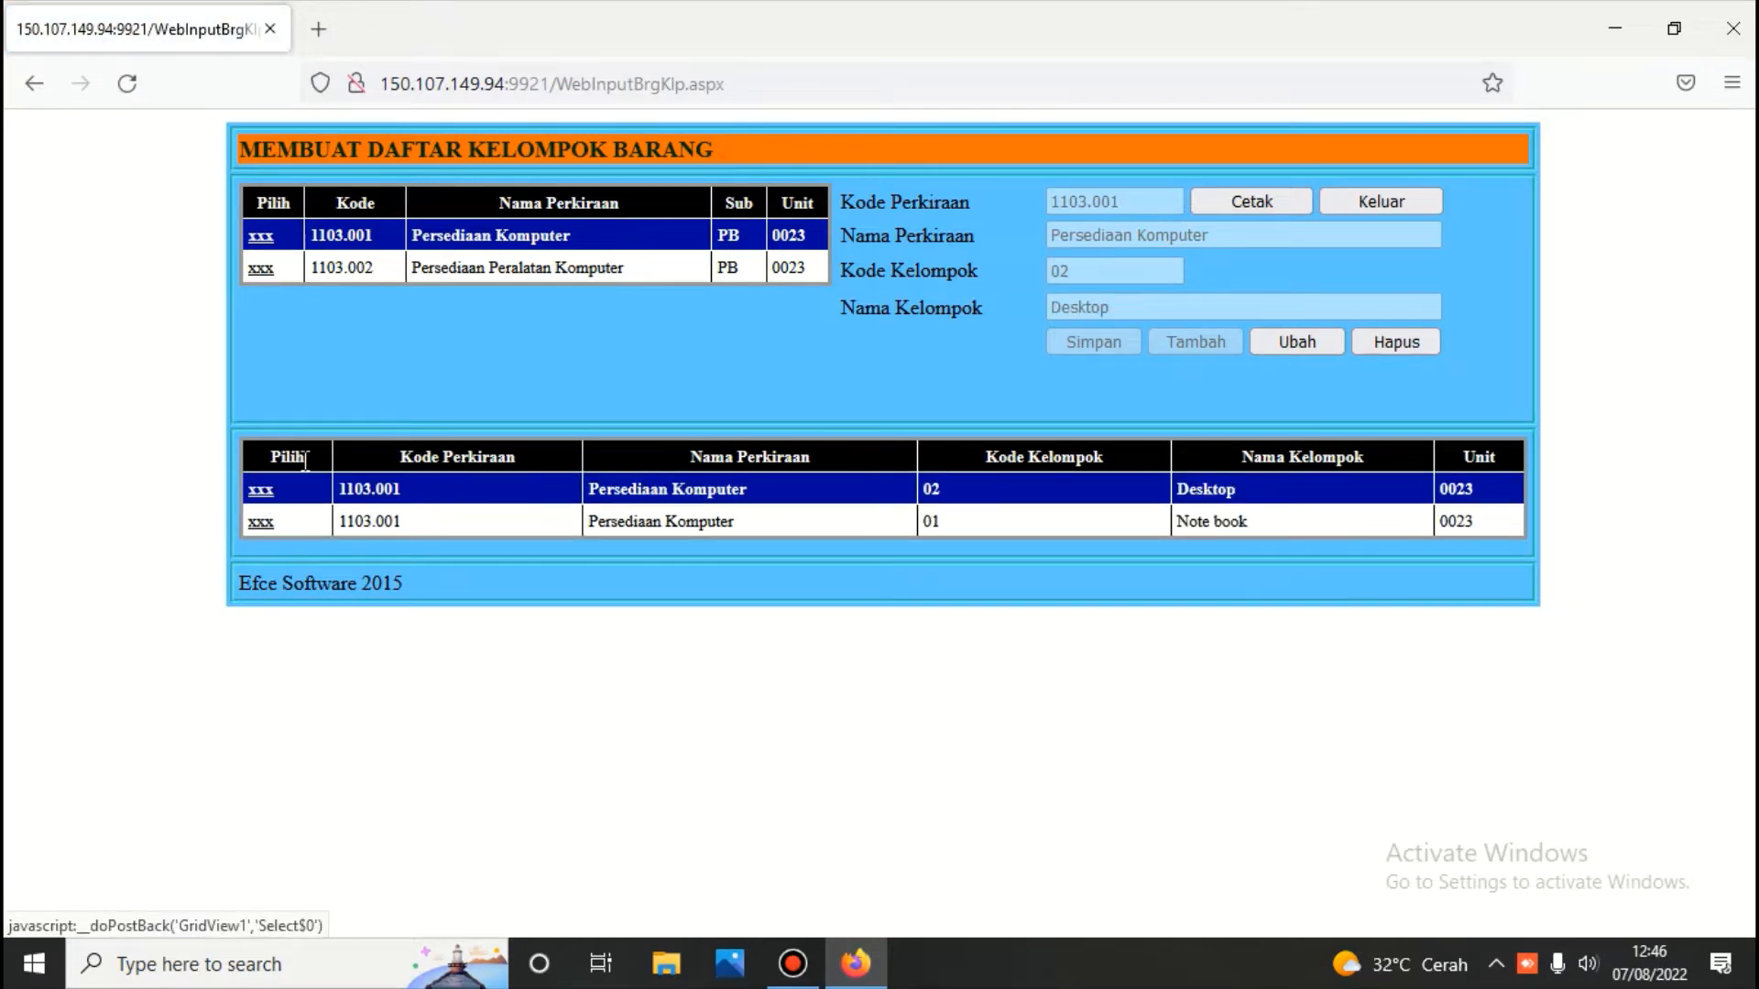
pyautogui.click(262, 241)
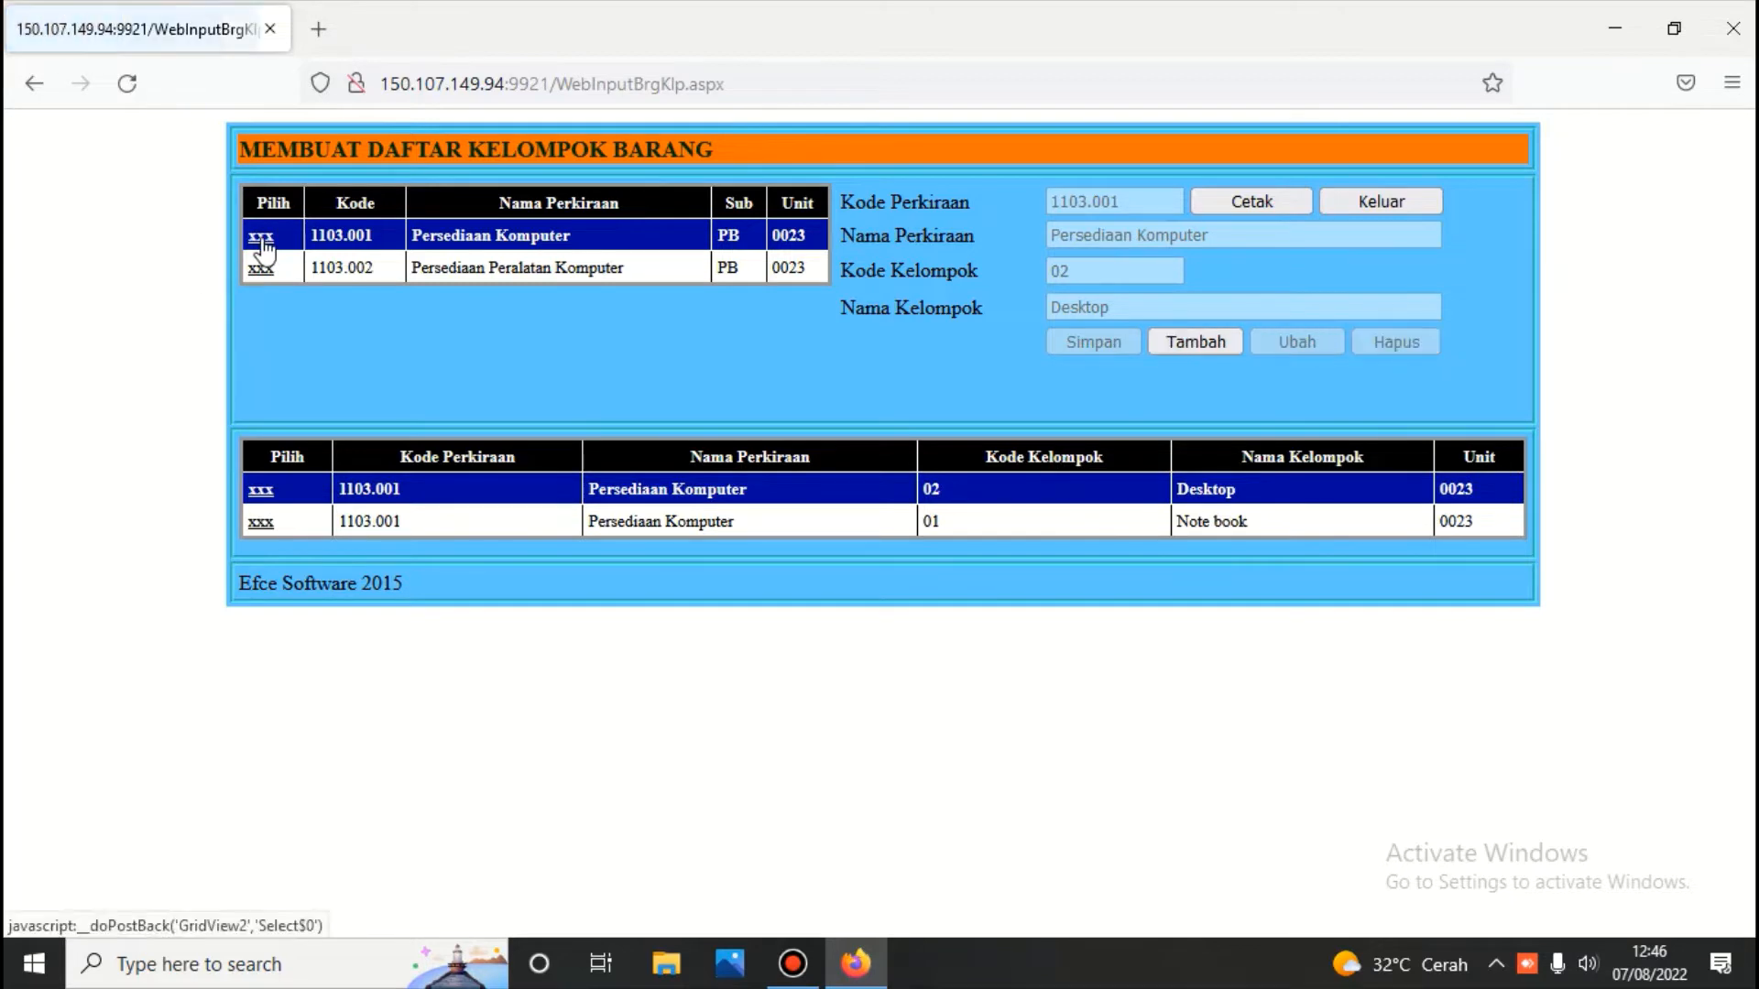
# Add and save a new item group named 'Meja' under Persediaan Komputer
pyautogui.click(1213, 339)
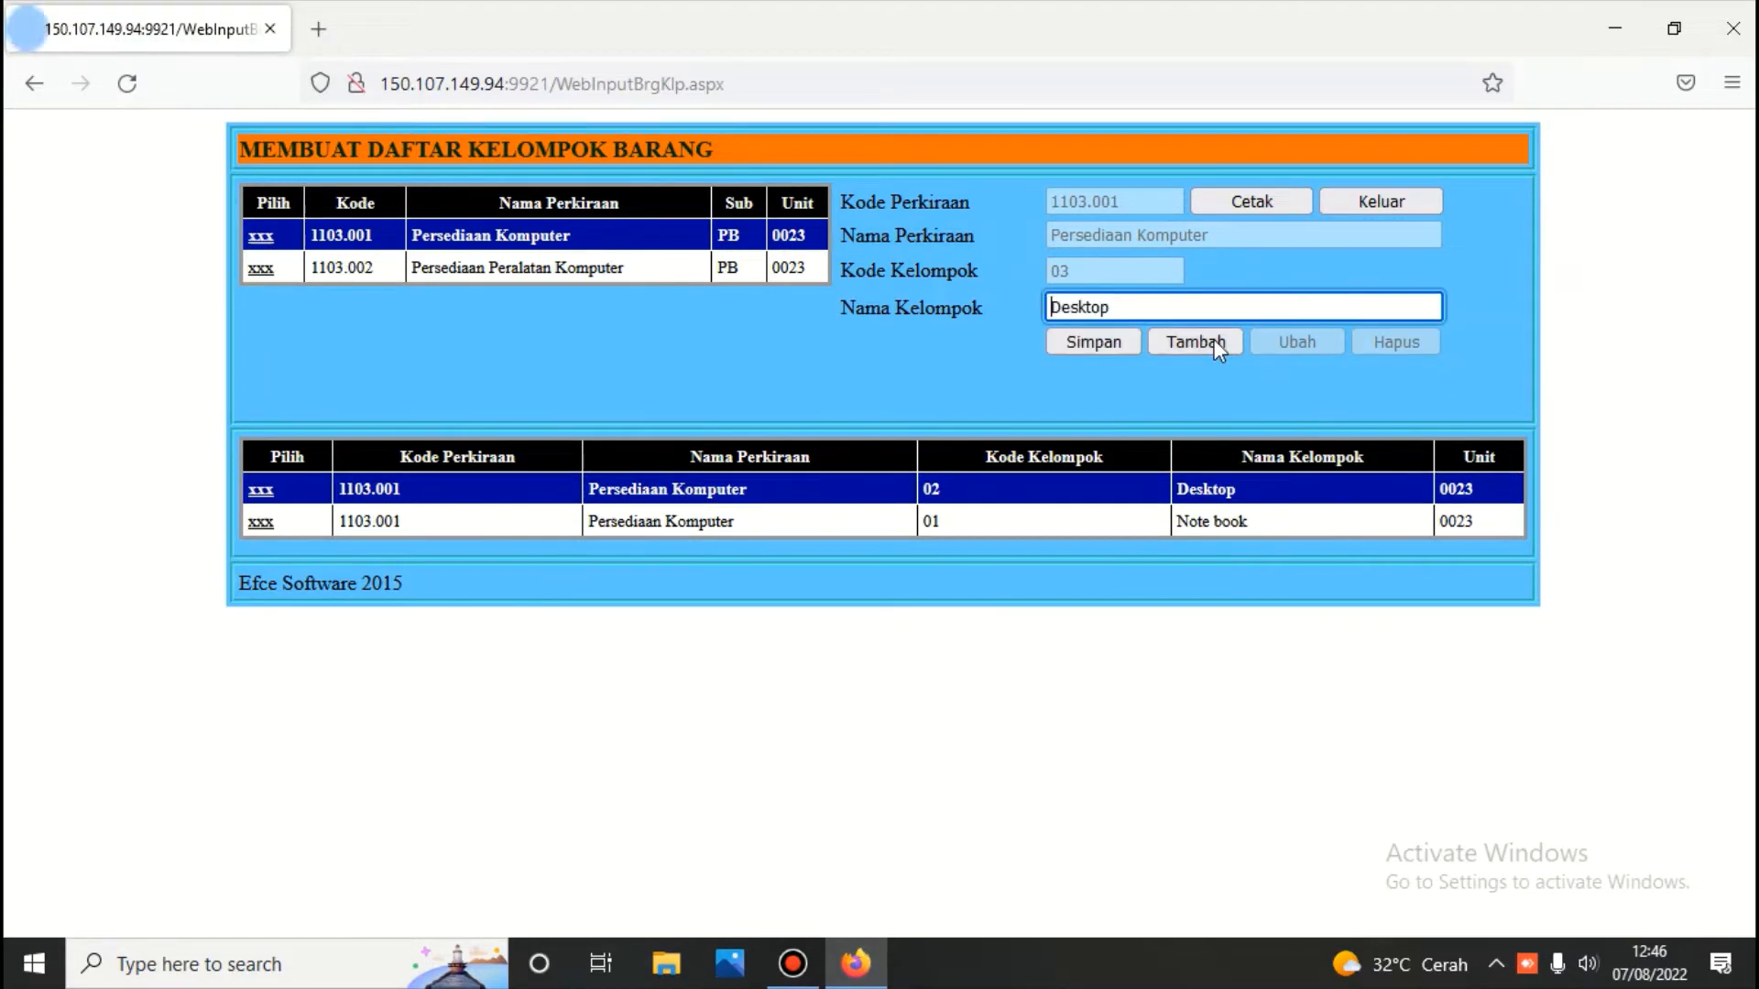
pyautogui.click(1126, 307)
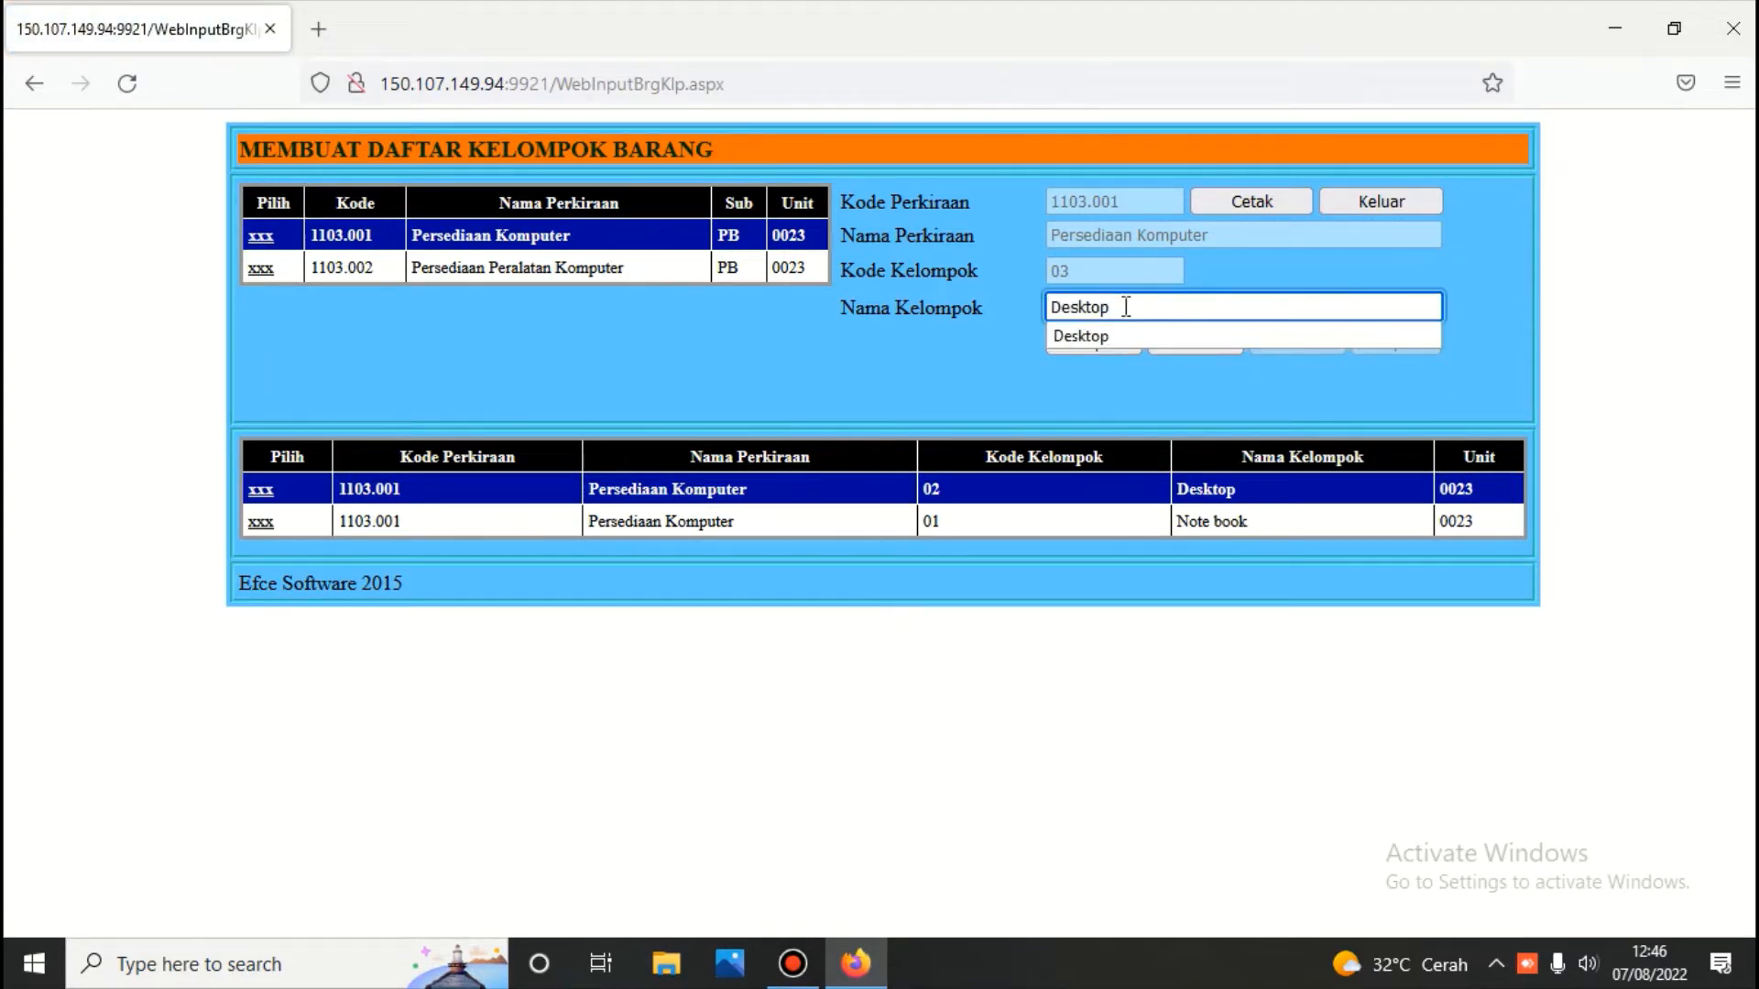
pyautogui.press('BackSpace')
pyautogui.press('BackSpace')
pyautogui.press('BackSpace')
pyautogui.press('BackSpace')
pyautogui.press('BackSpace')
pyautogui.press('BackSpace')
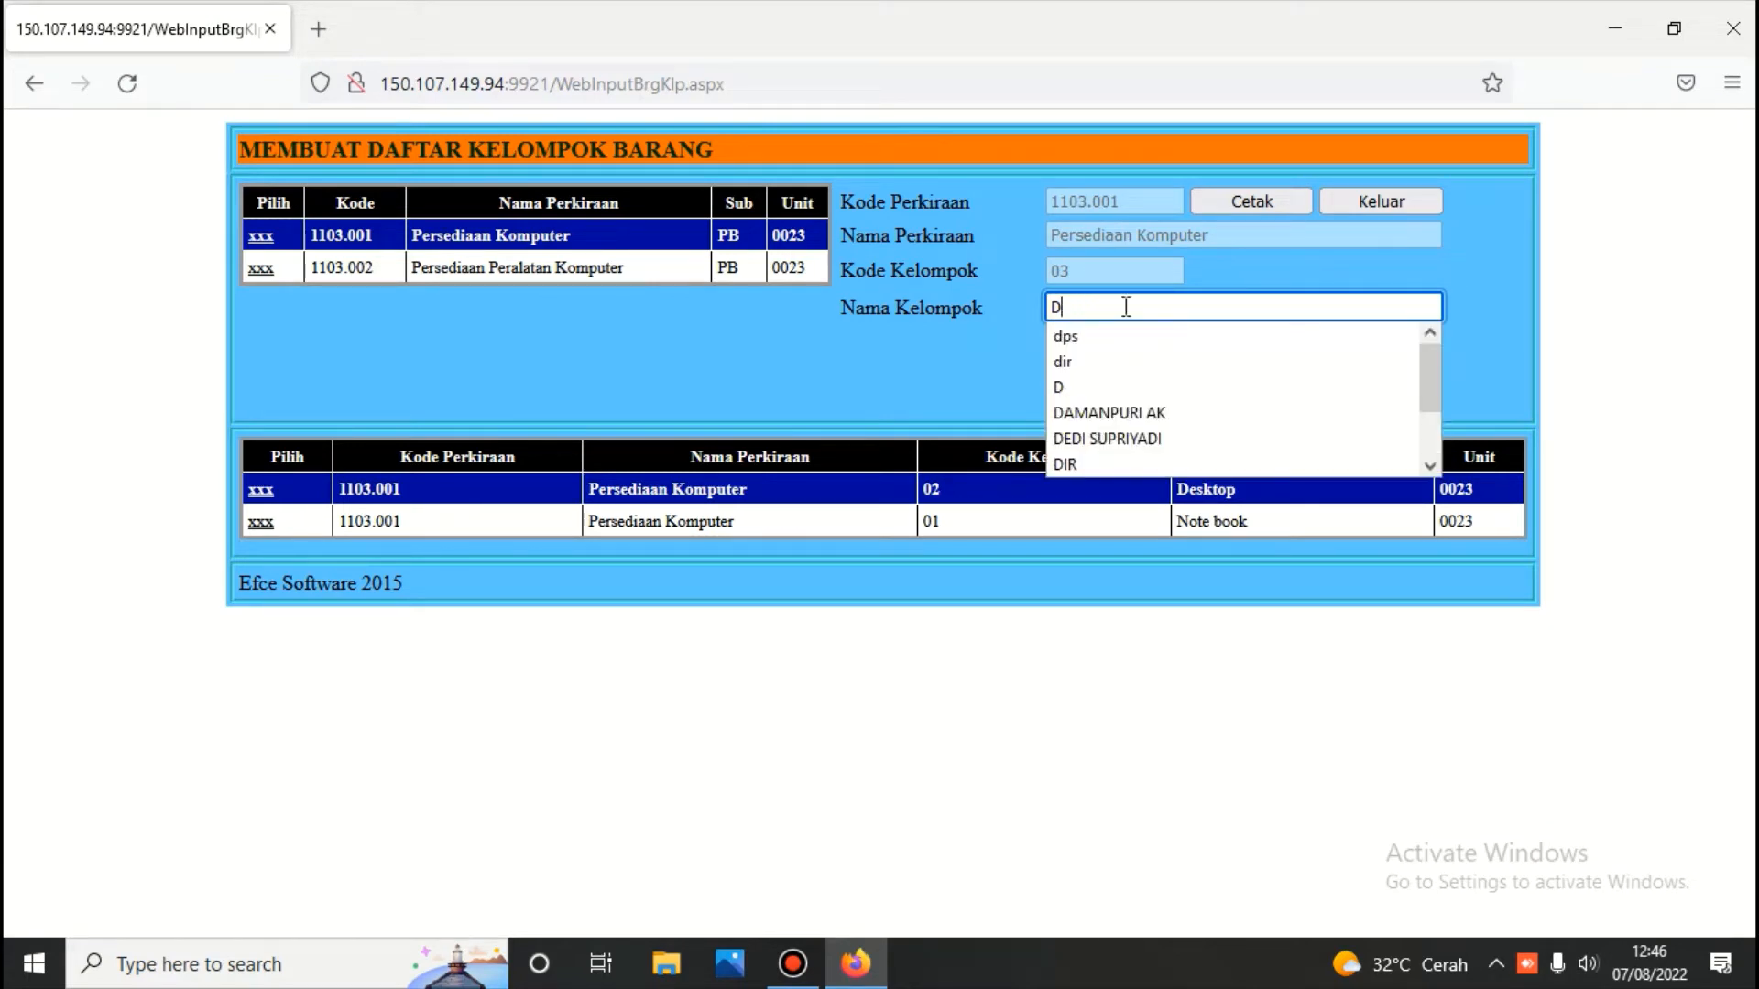
pyautogui.press('BackSpace')
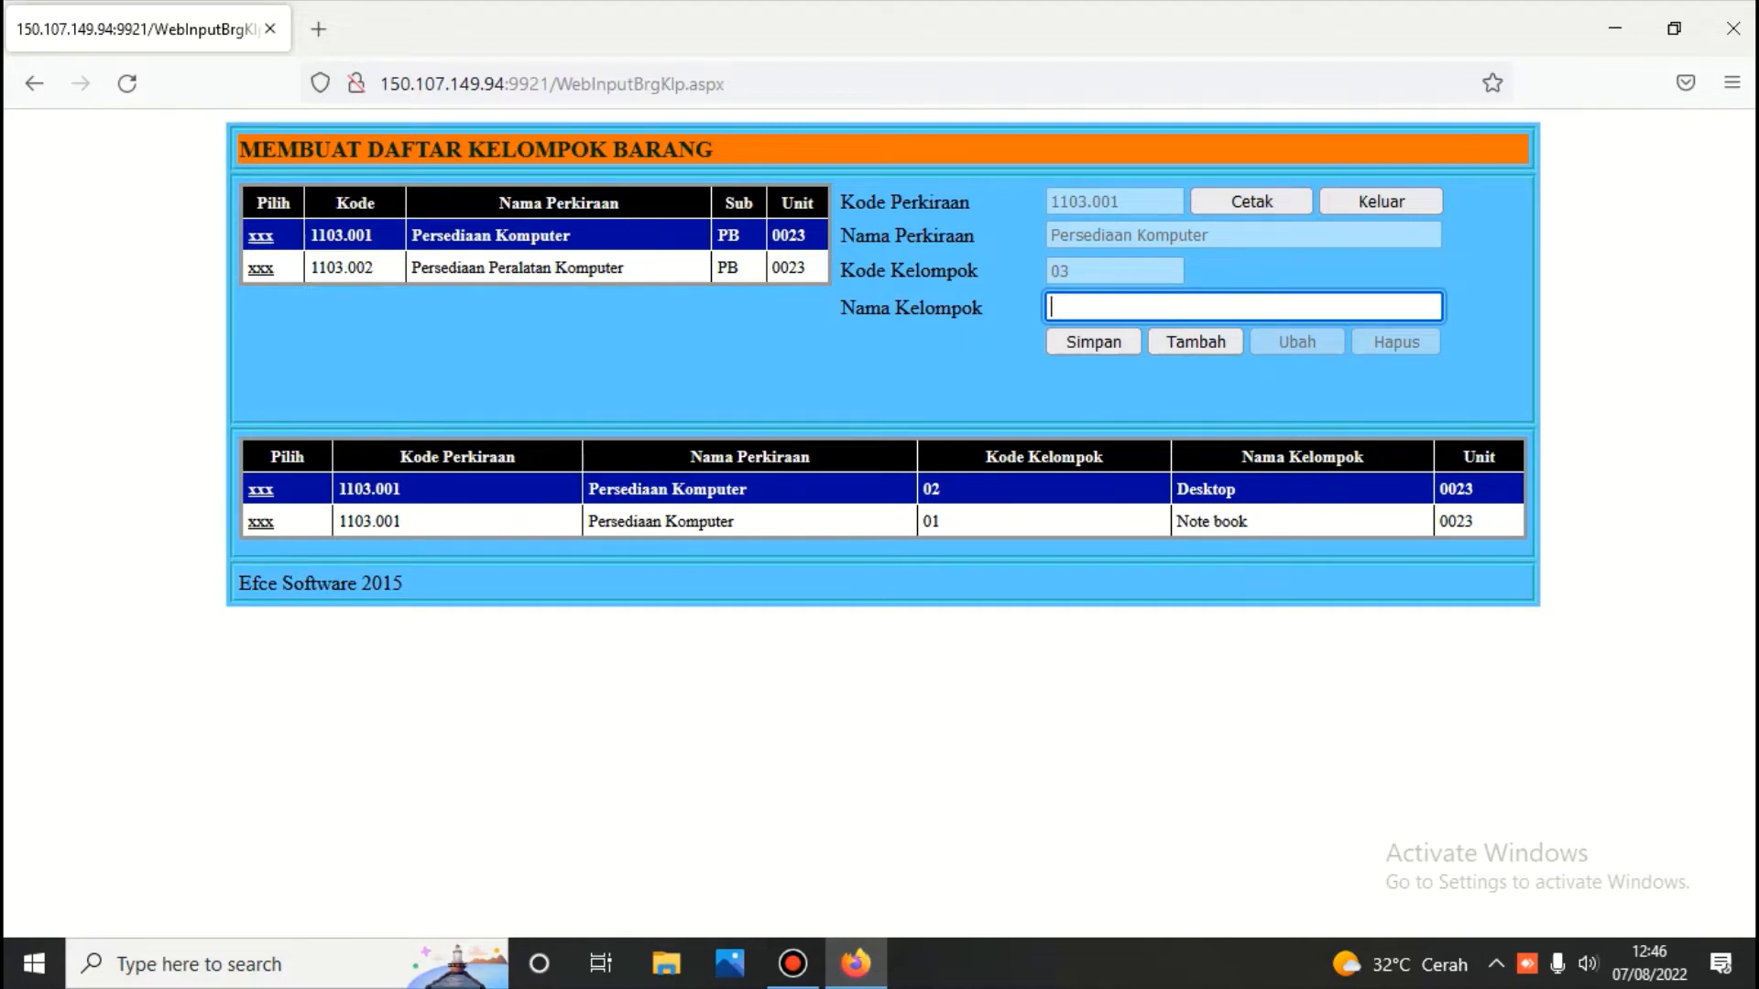
pyautogui.write('Me')
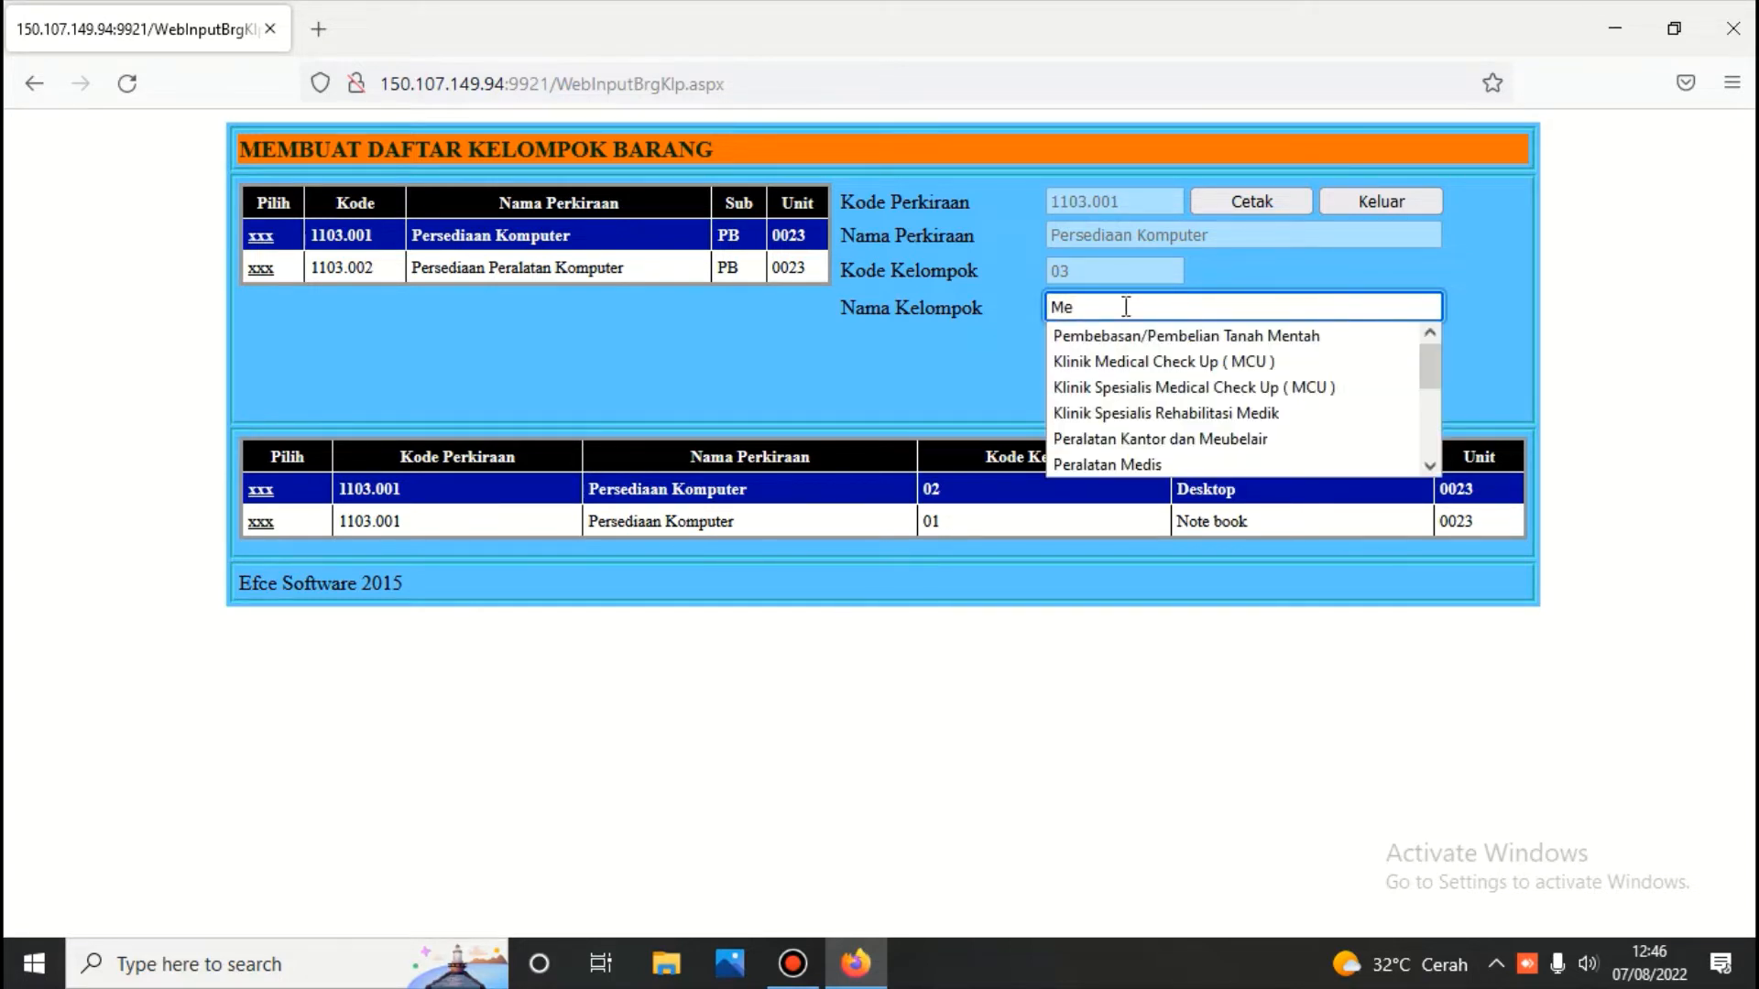
pyautogui.write('ja')
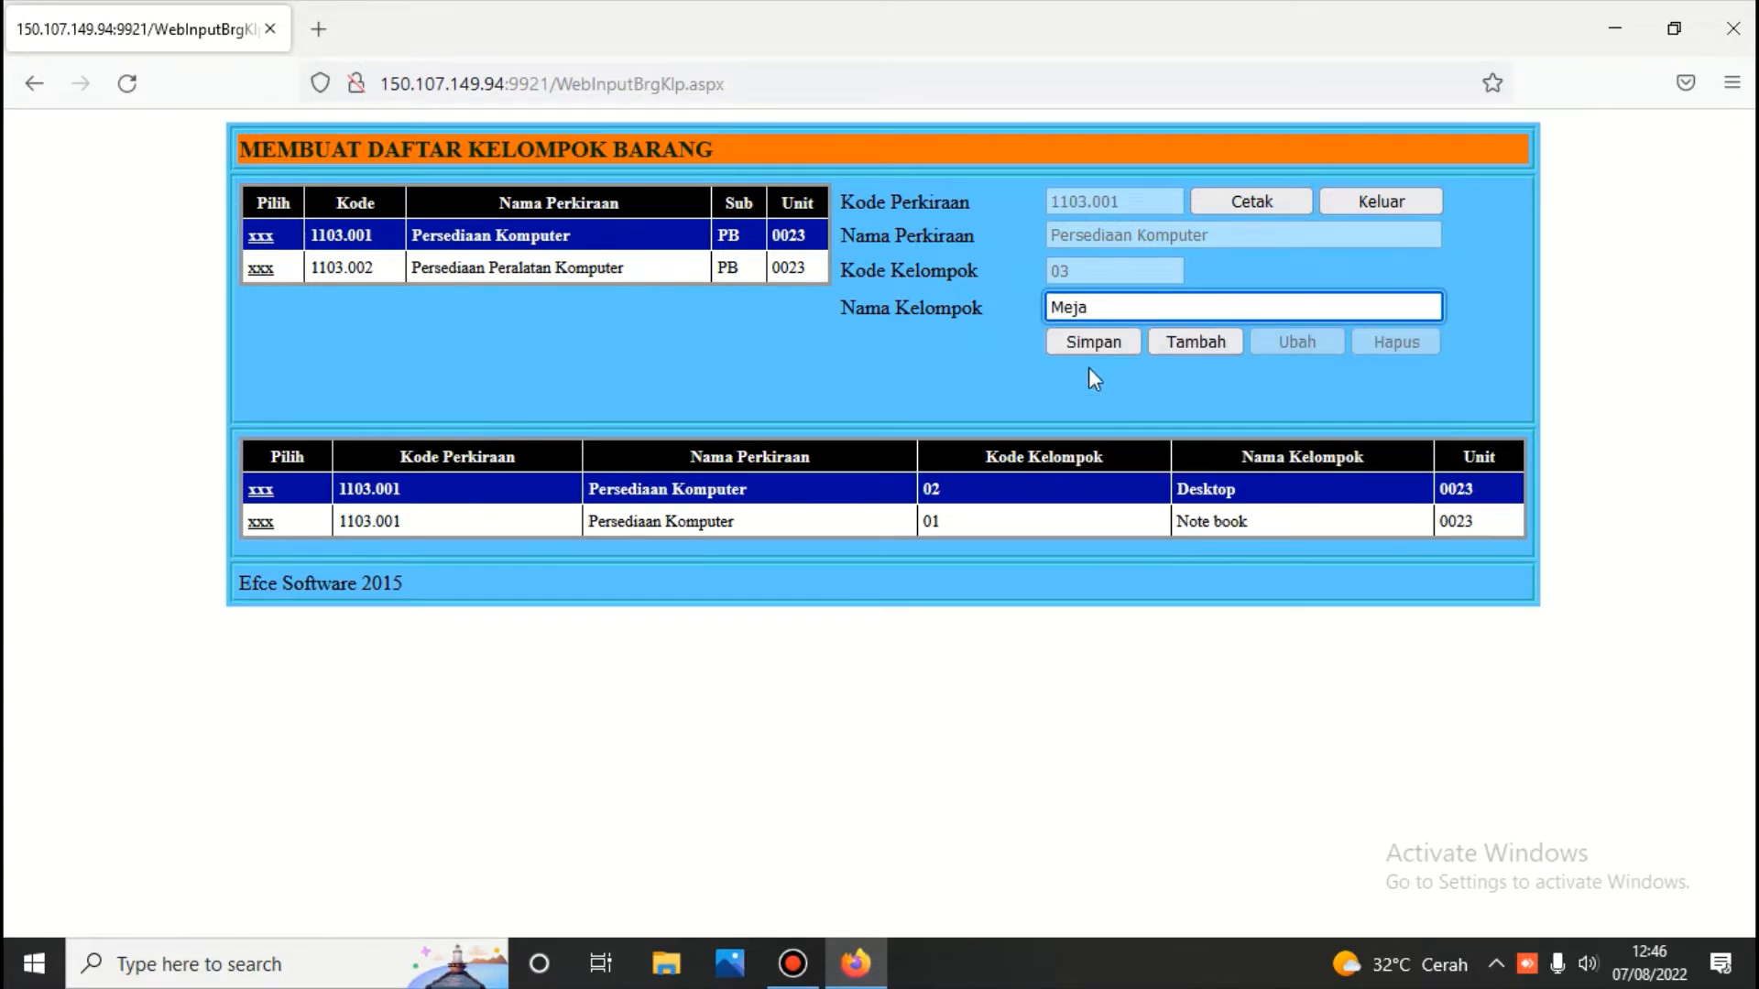
pyautogui.click(1088, 341)
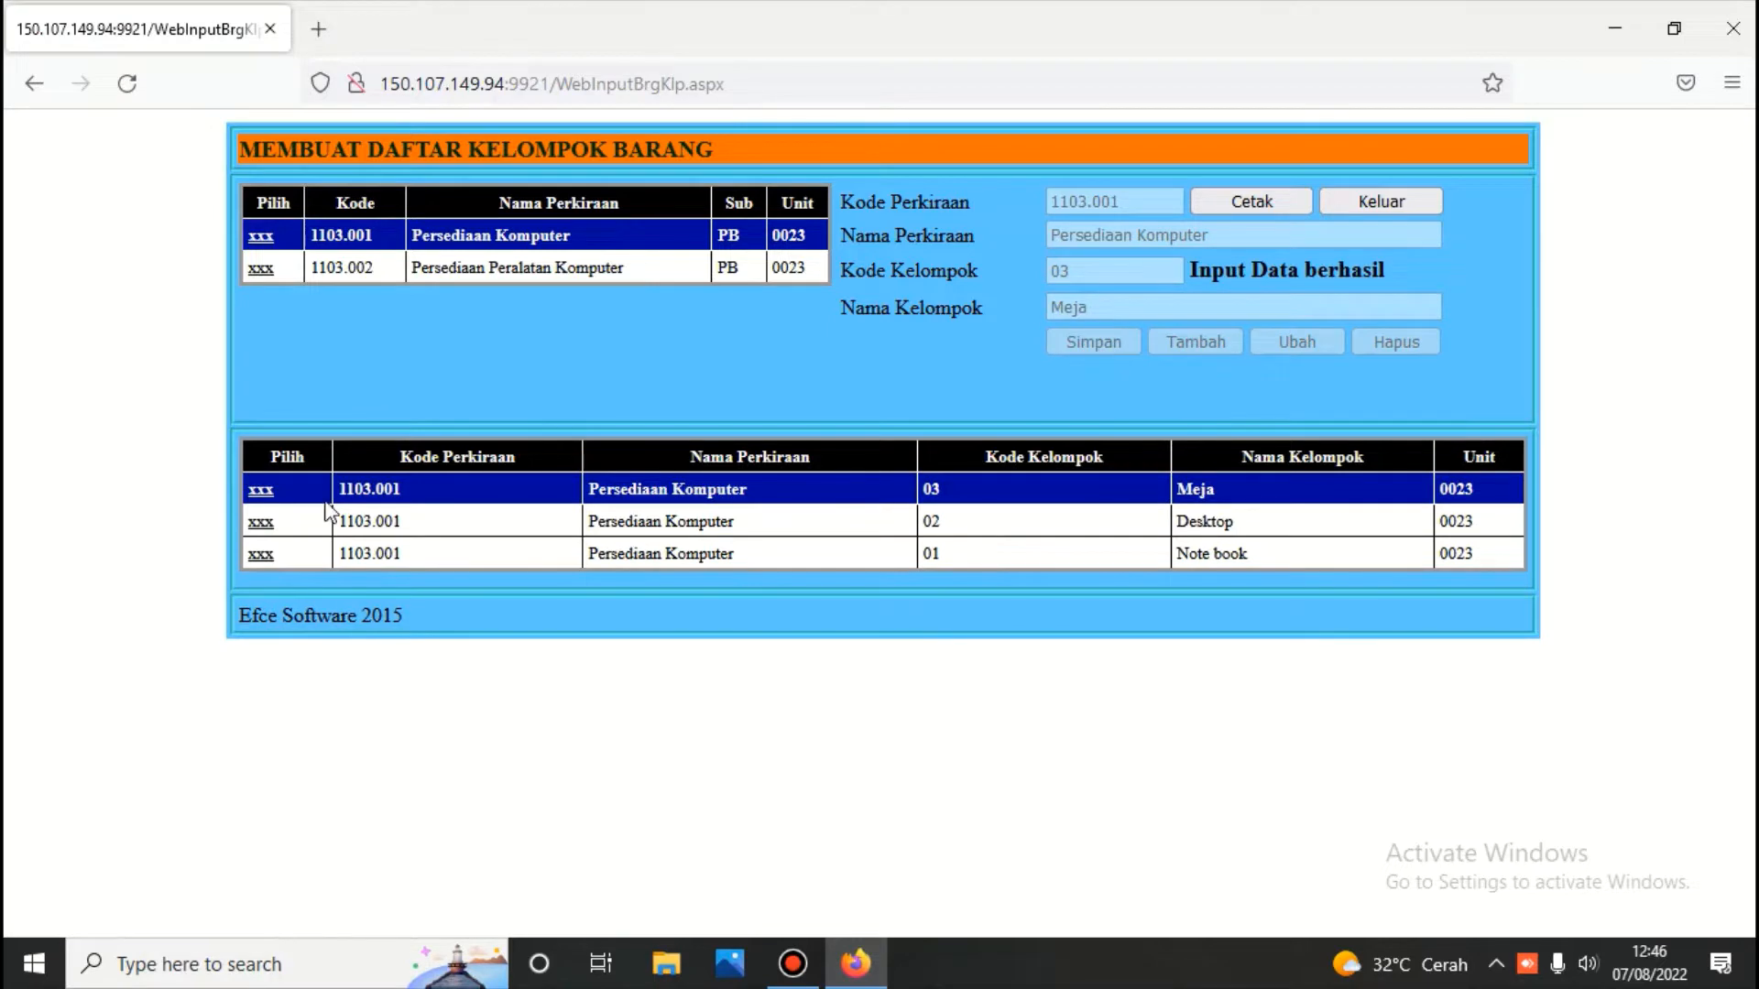
pyautogui.click(263, 495)
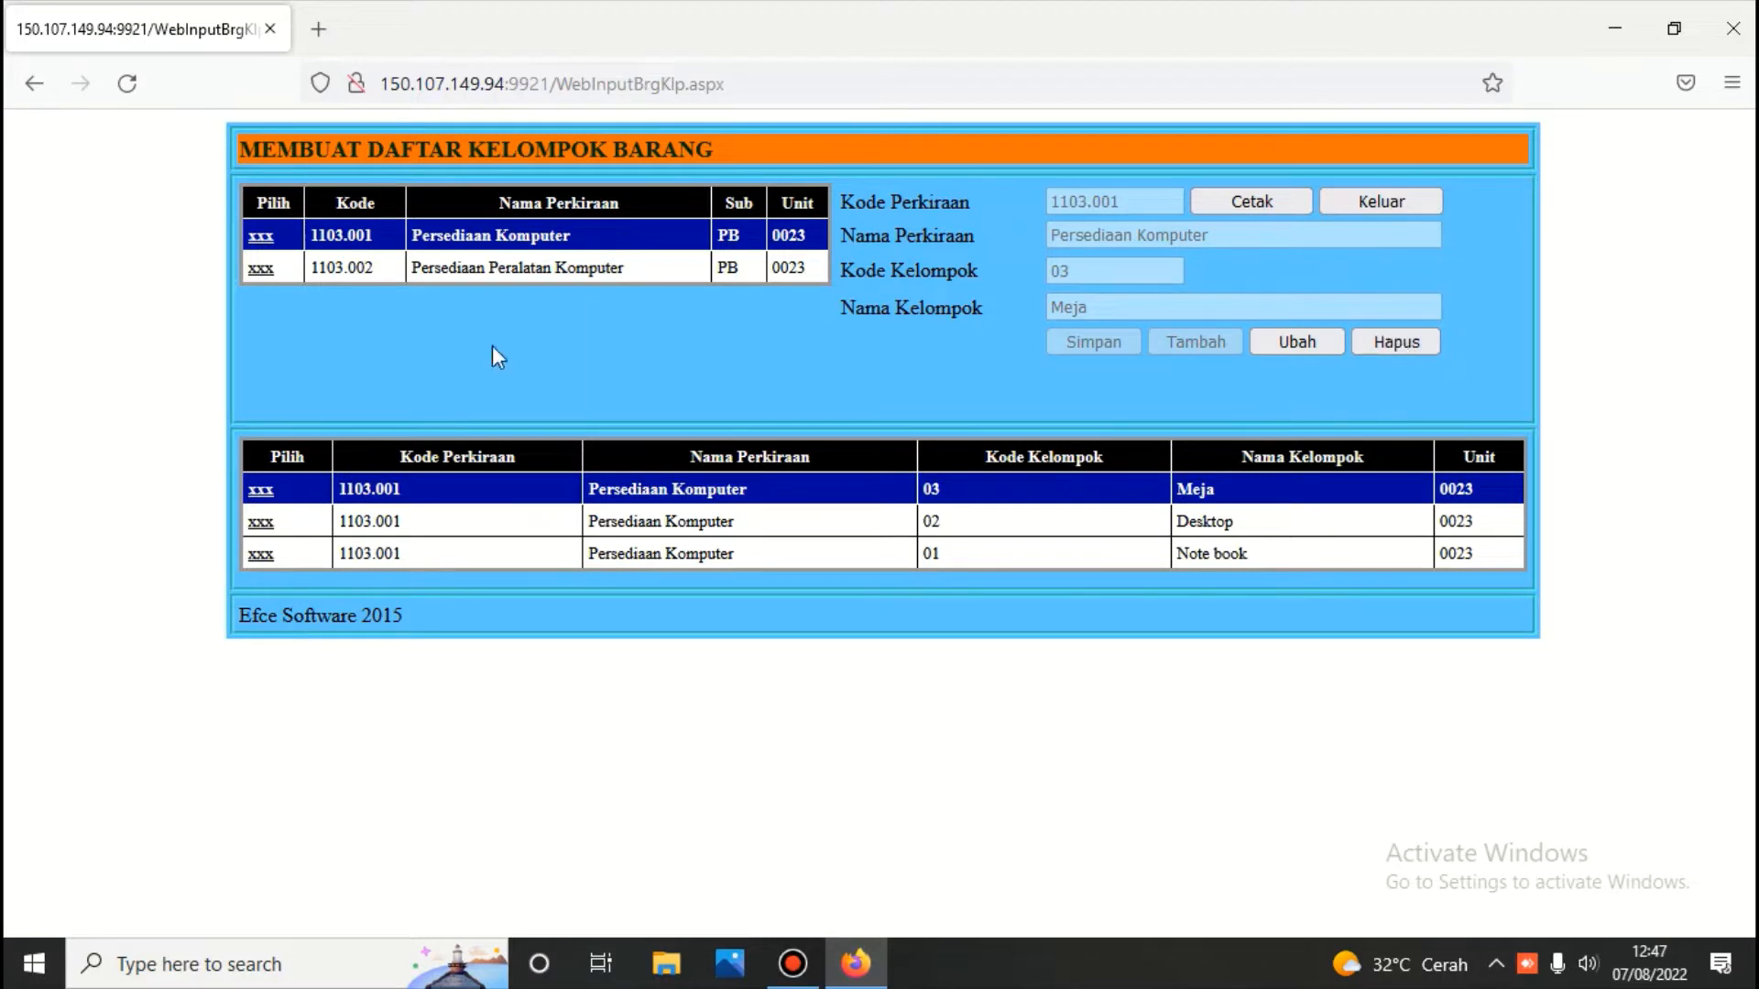
# Delete group 03 Meja, then list the groups under Persediaan Peralatan Komputer (1103.002)
pyautogui.click(261, 236)
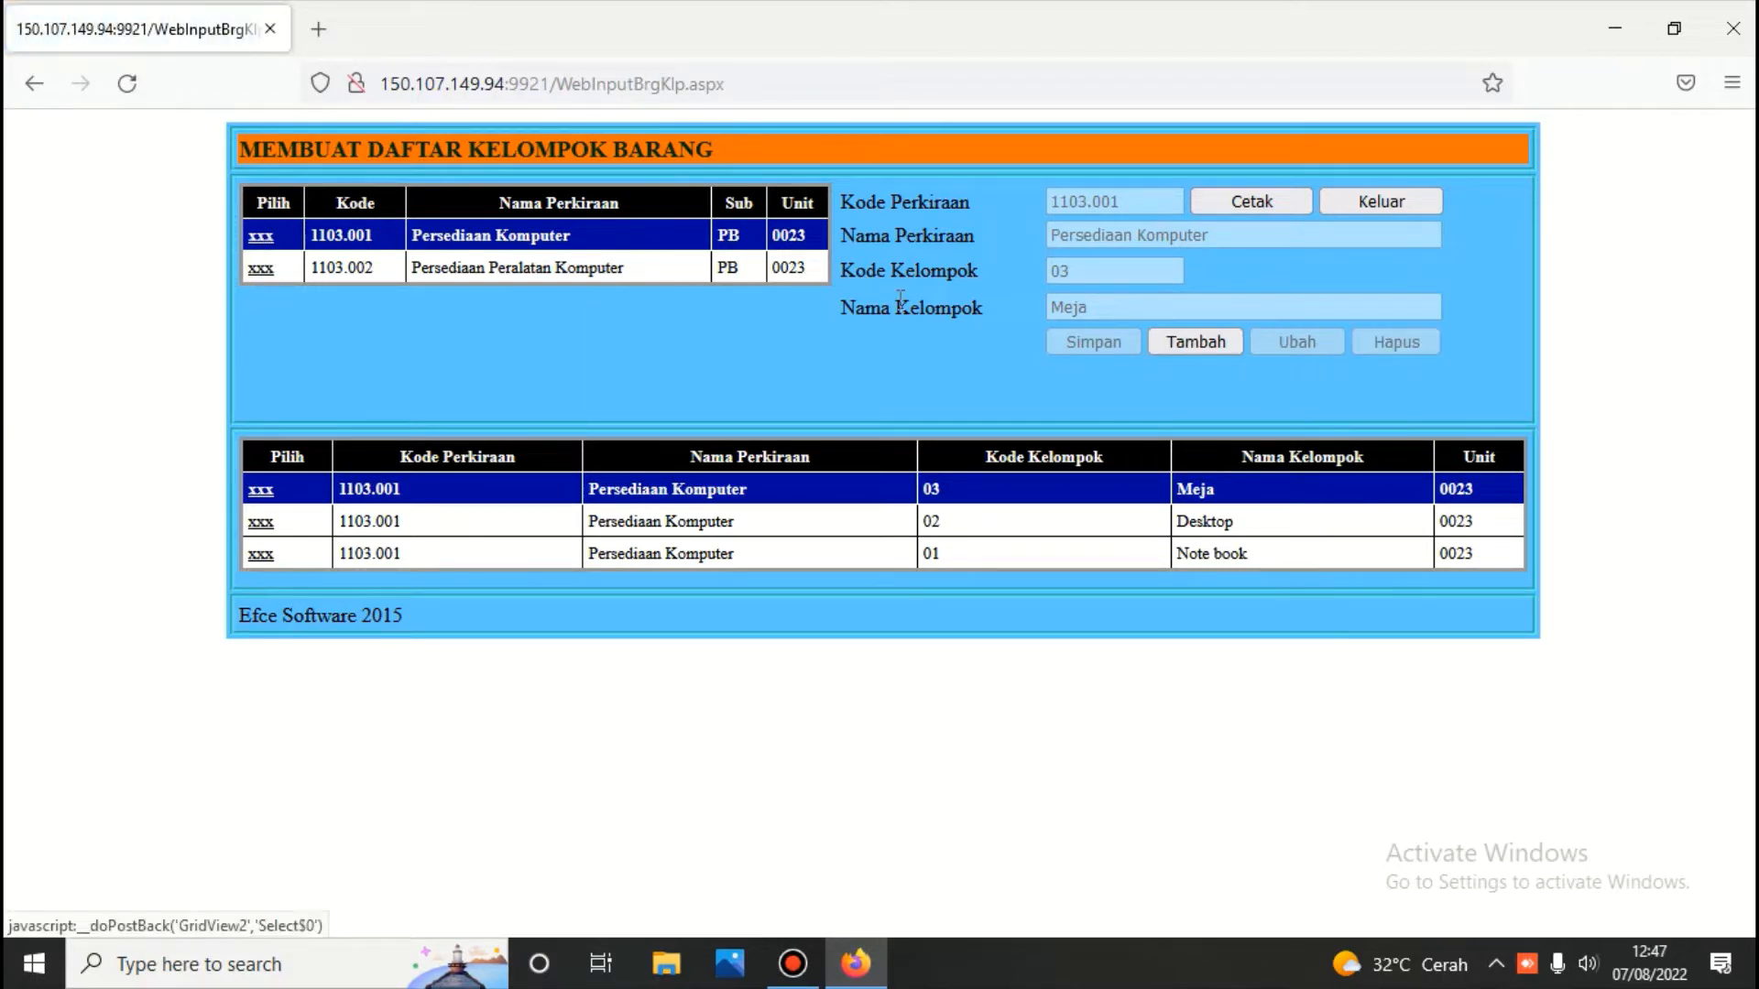
pyautogui.click(260, 493)
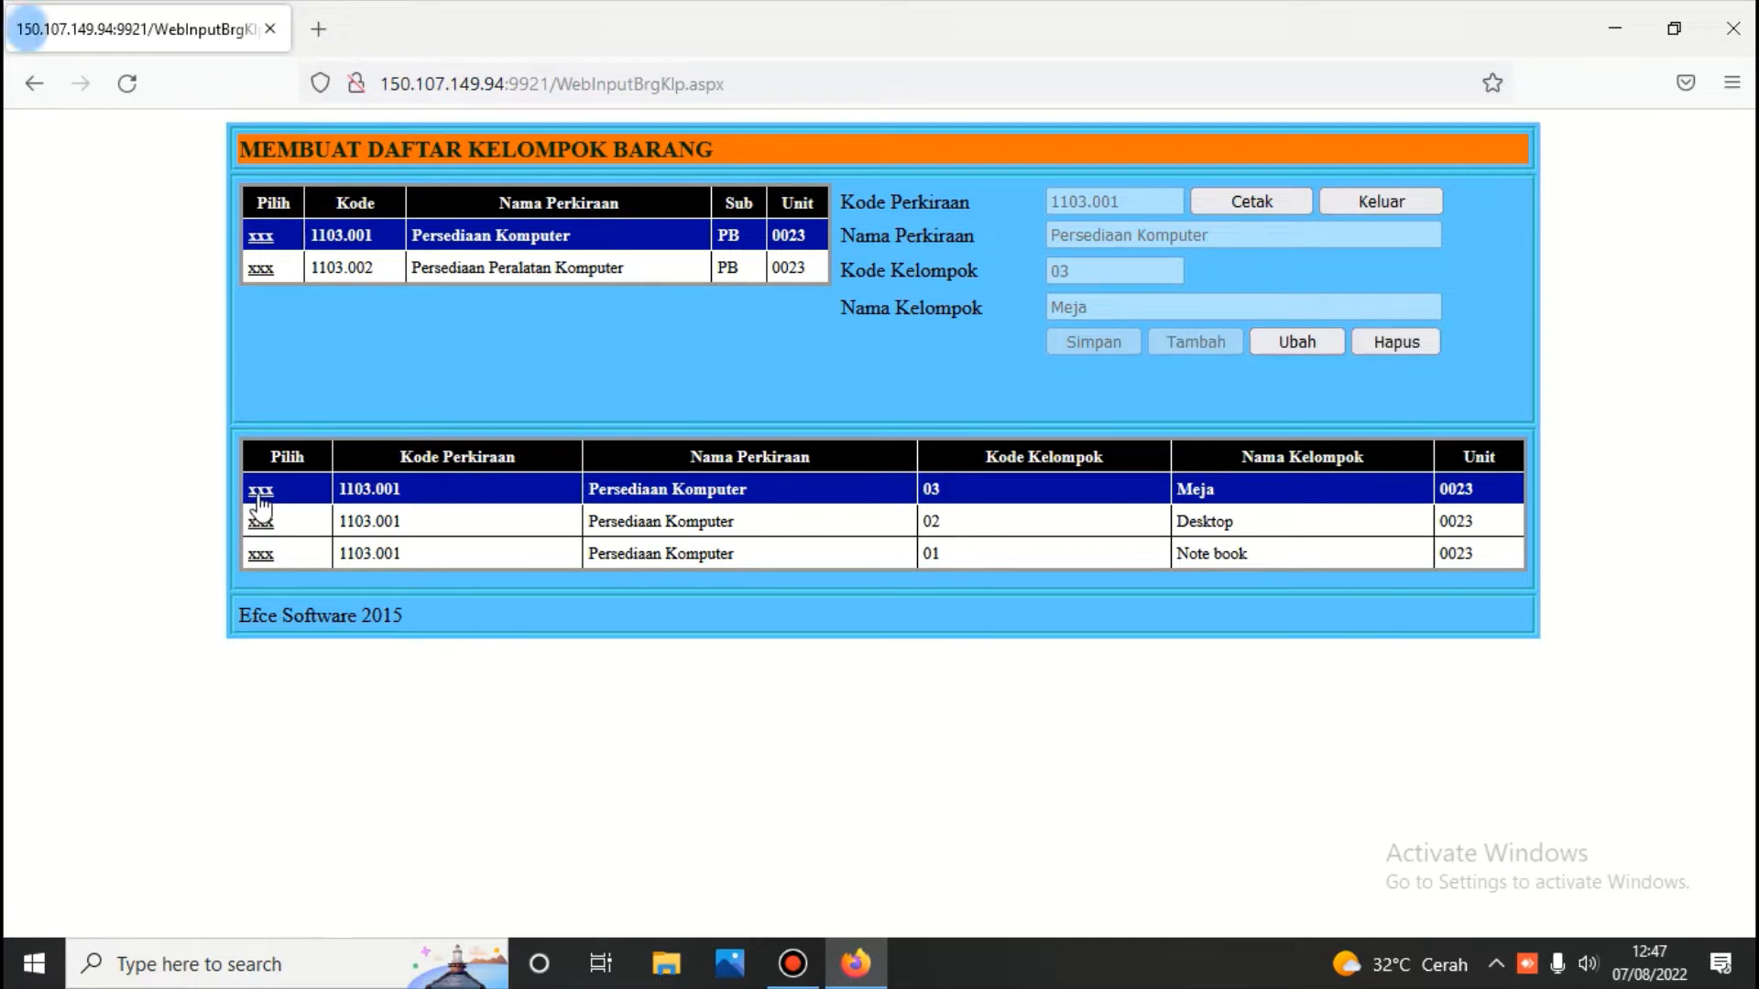
pyautogui.click(1399, 337)
pyautogui.click(893, 339)
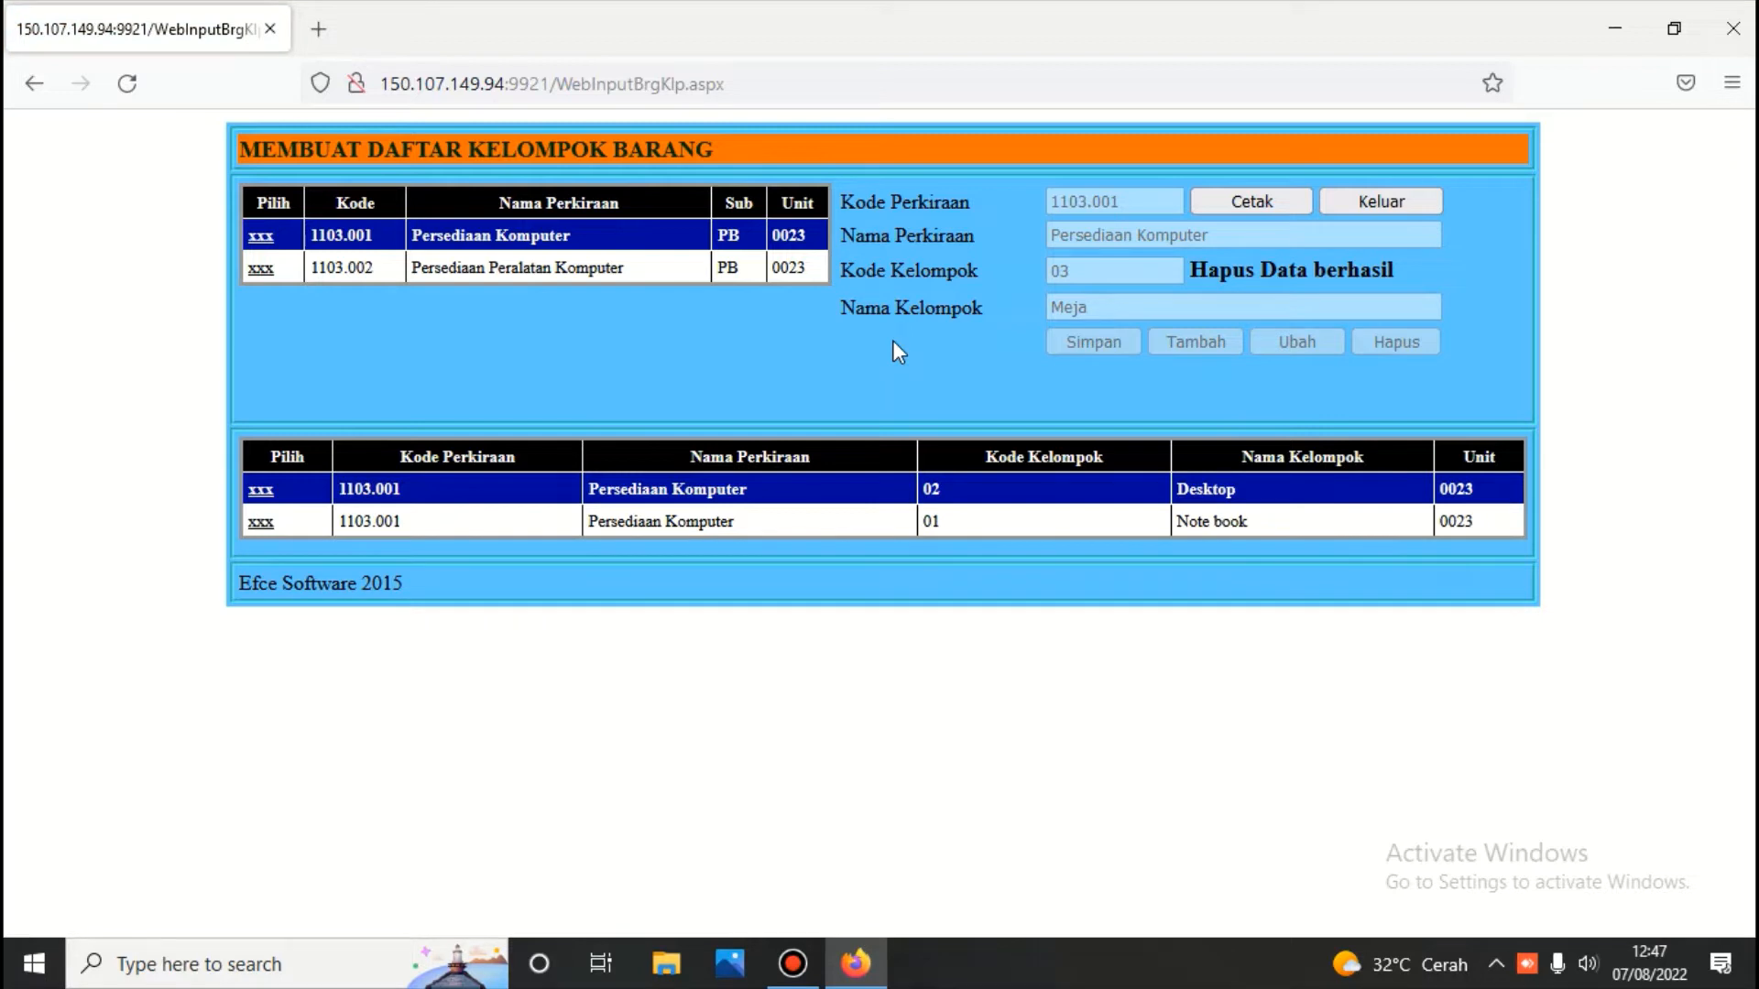
pyautogui.click(262, 270)
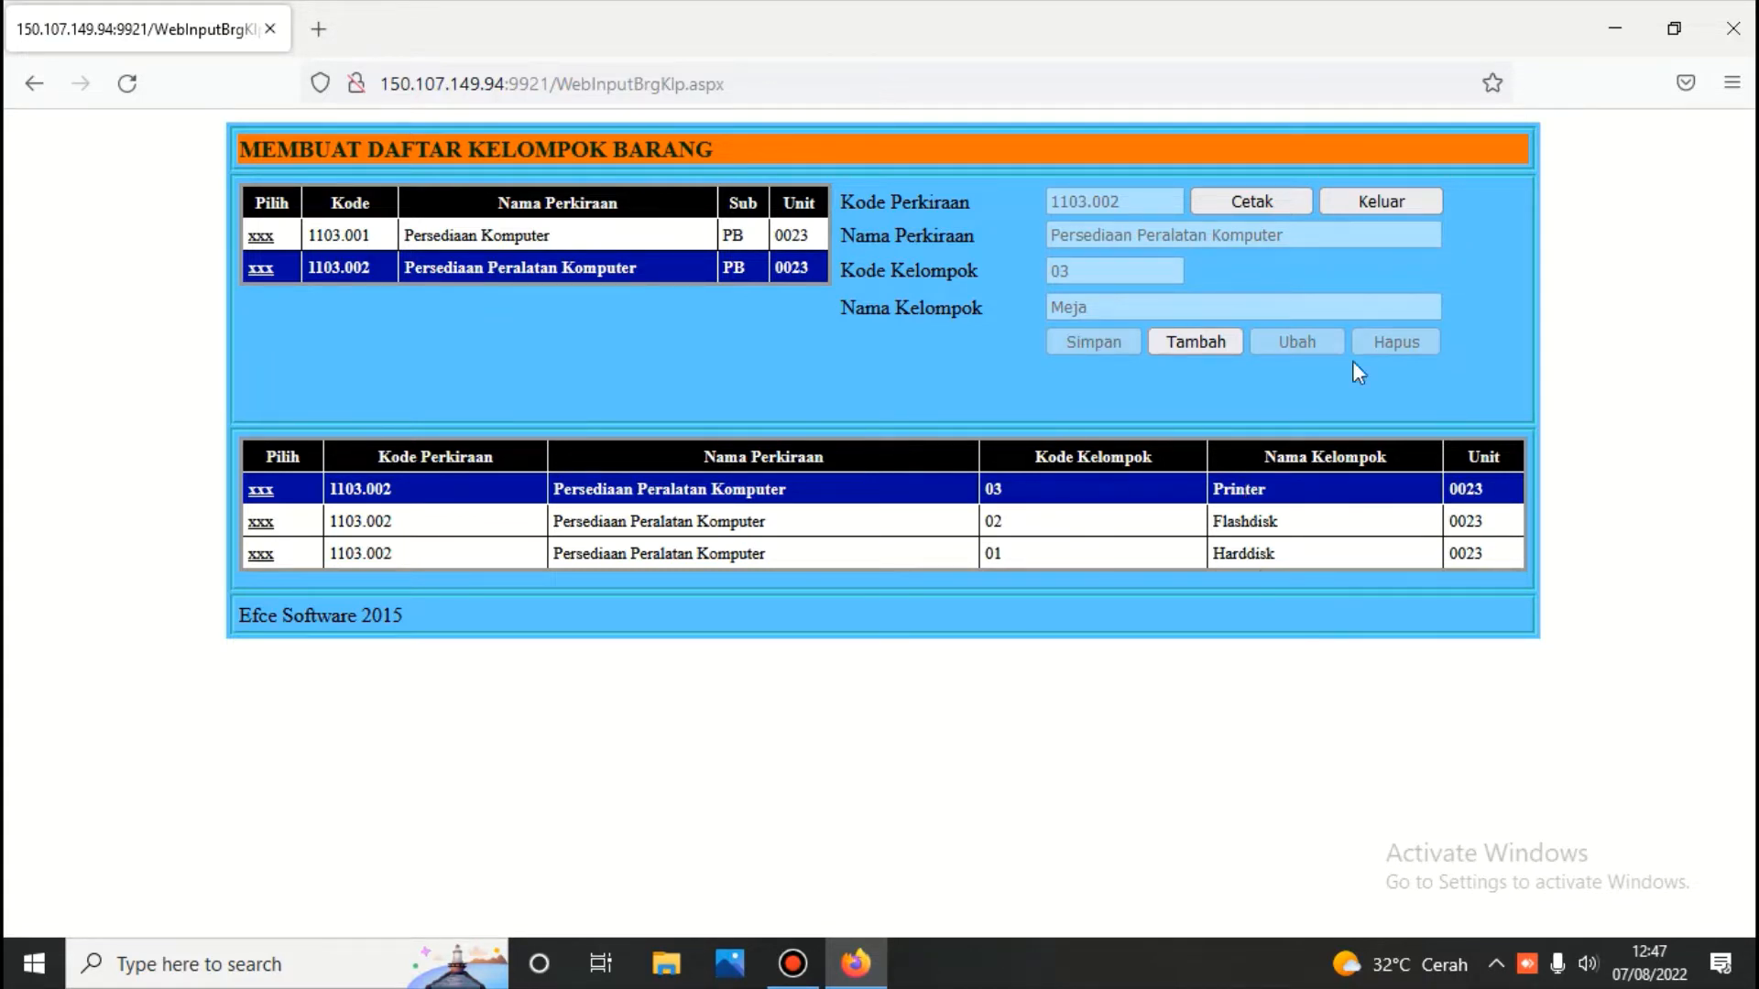
pyautogui.click(262, 271)
pyautogui.click(1208, 344)
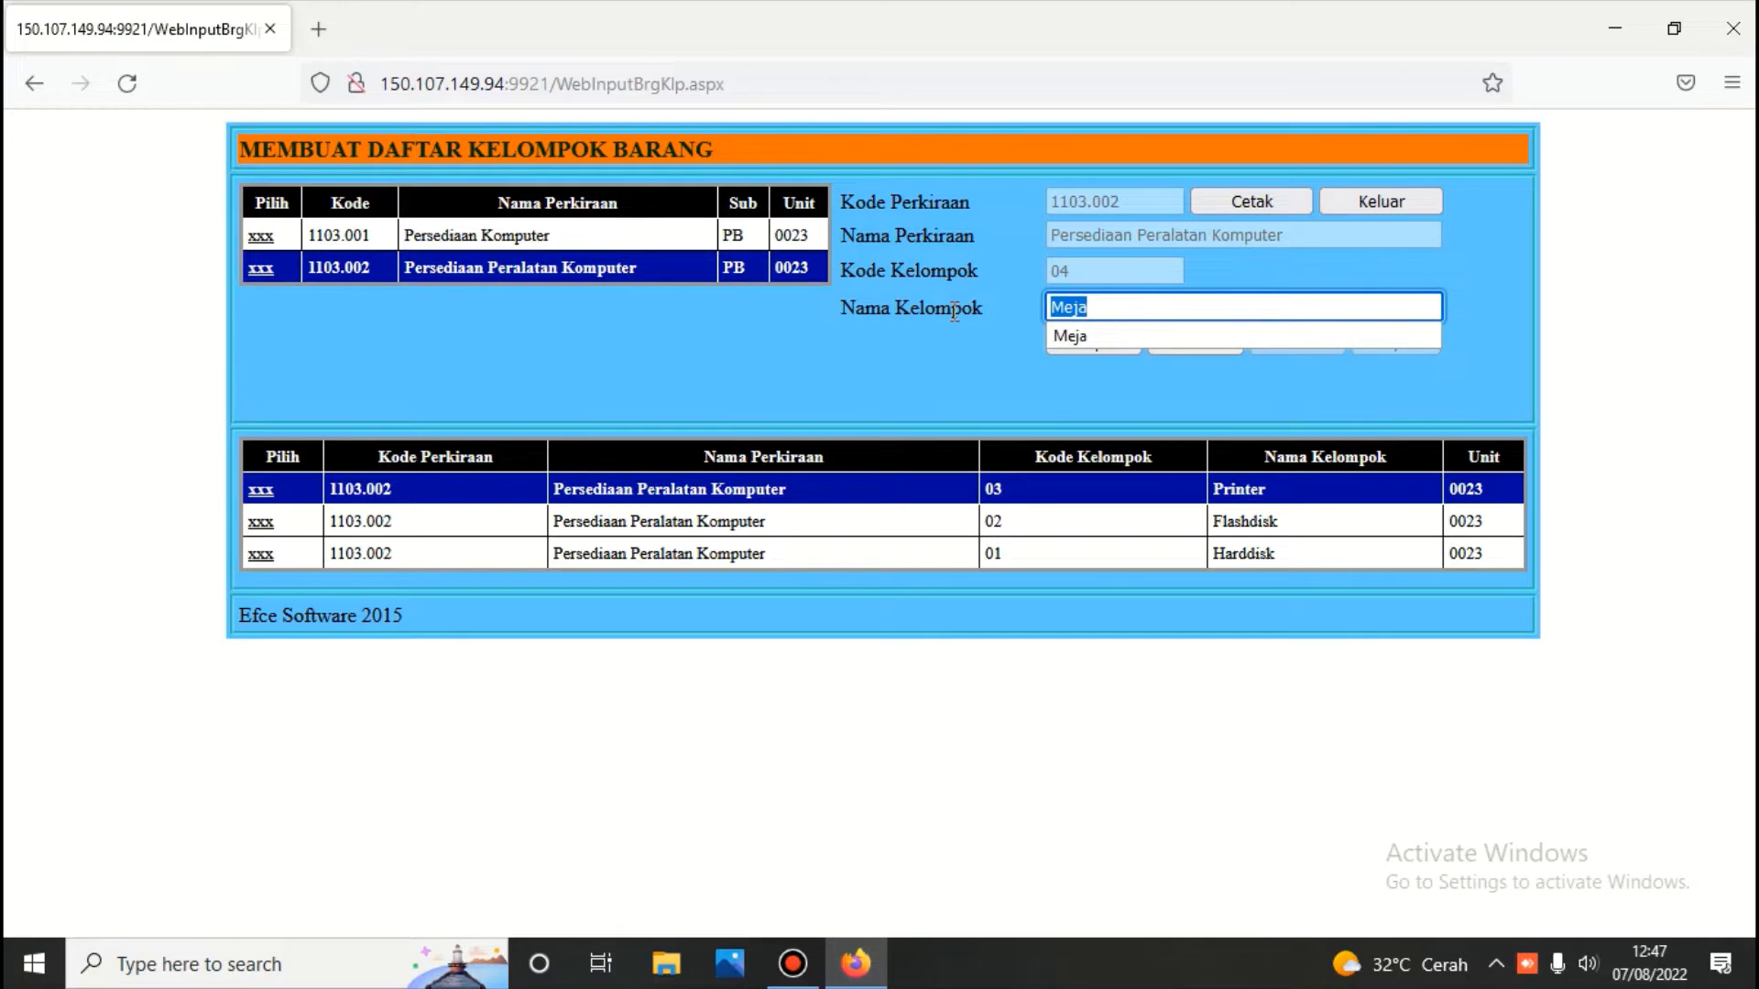
pyautogui.write('k')
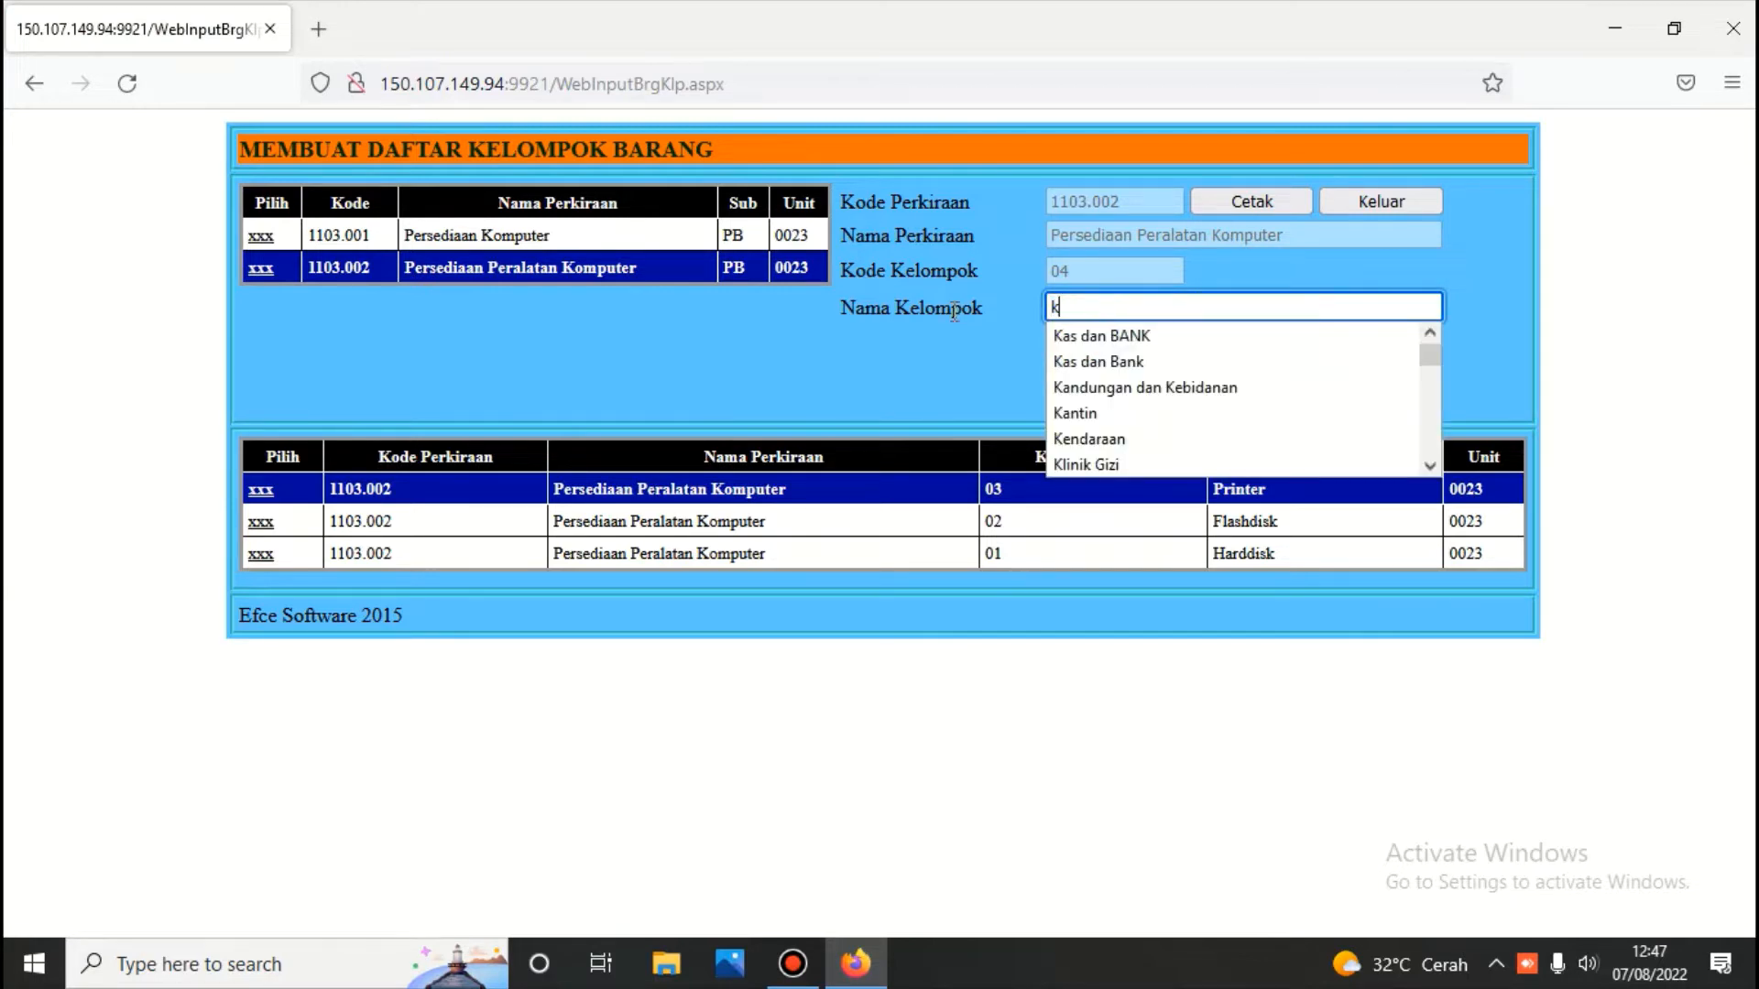
pyautogui.press('BackSpace')
pyautogui.write('Kertas')
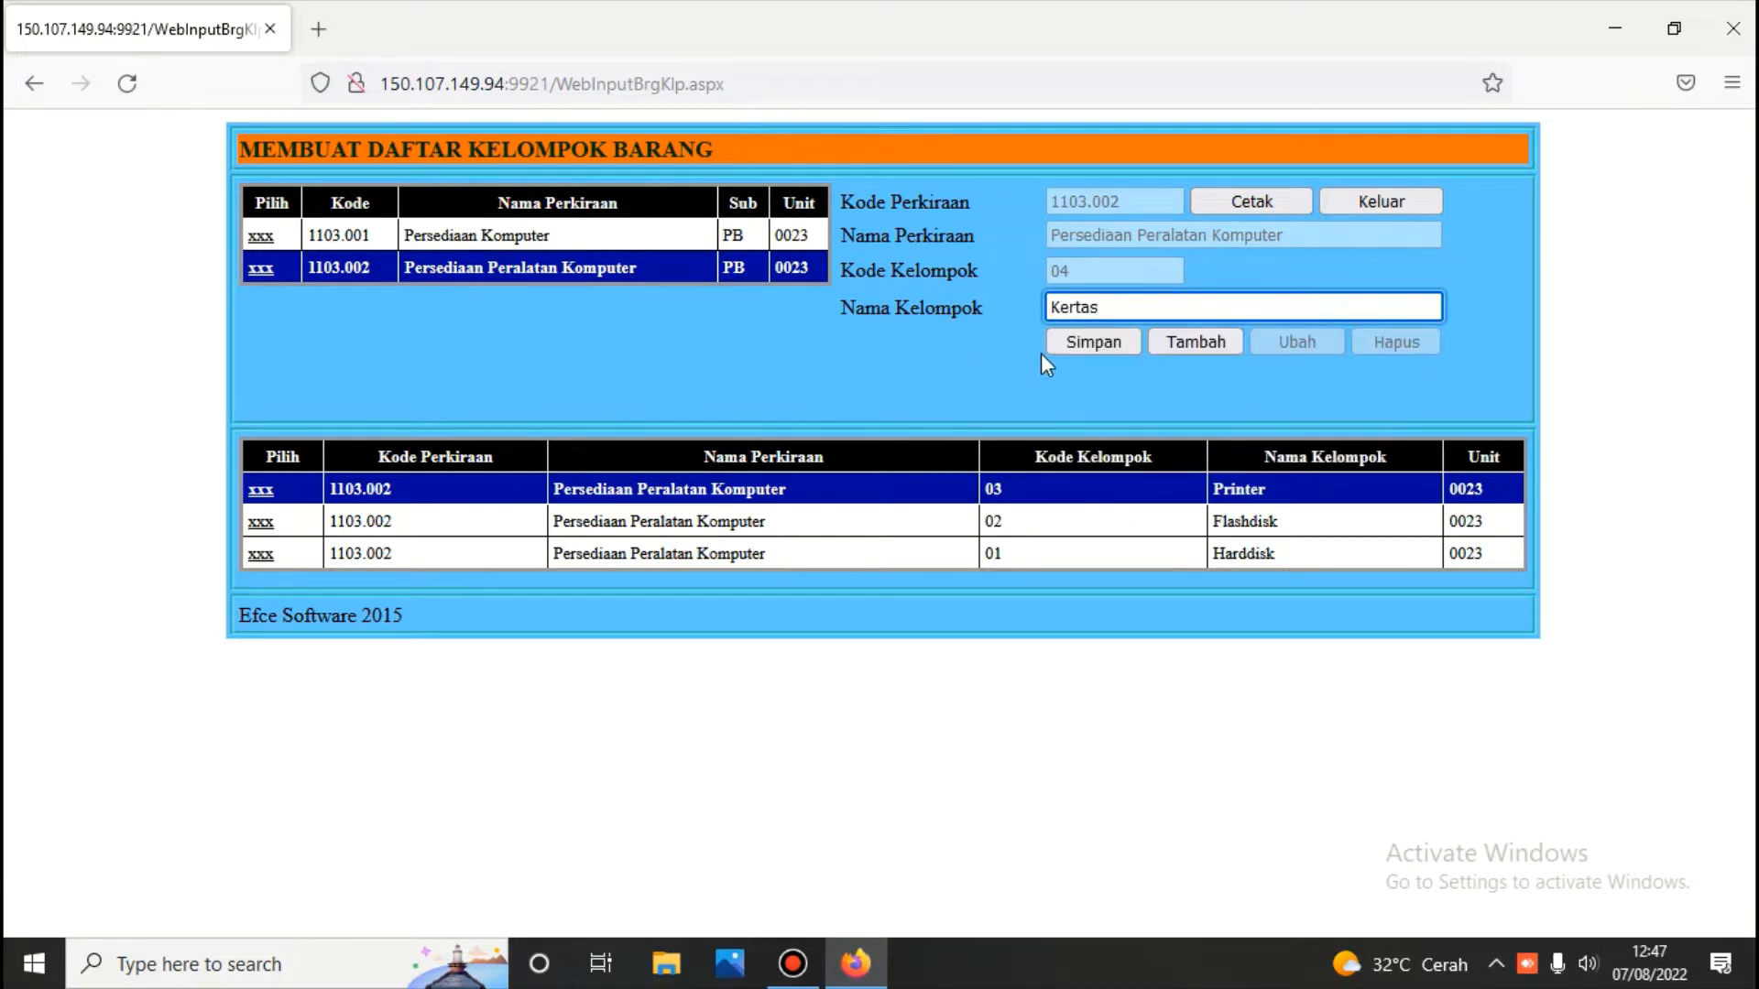
pyautogui.click(1087, 339)
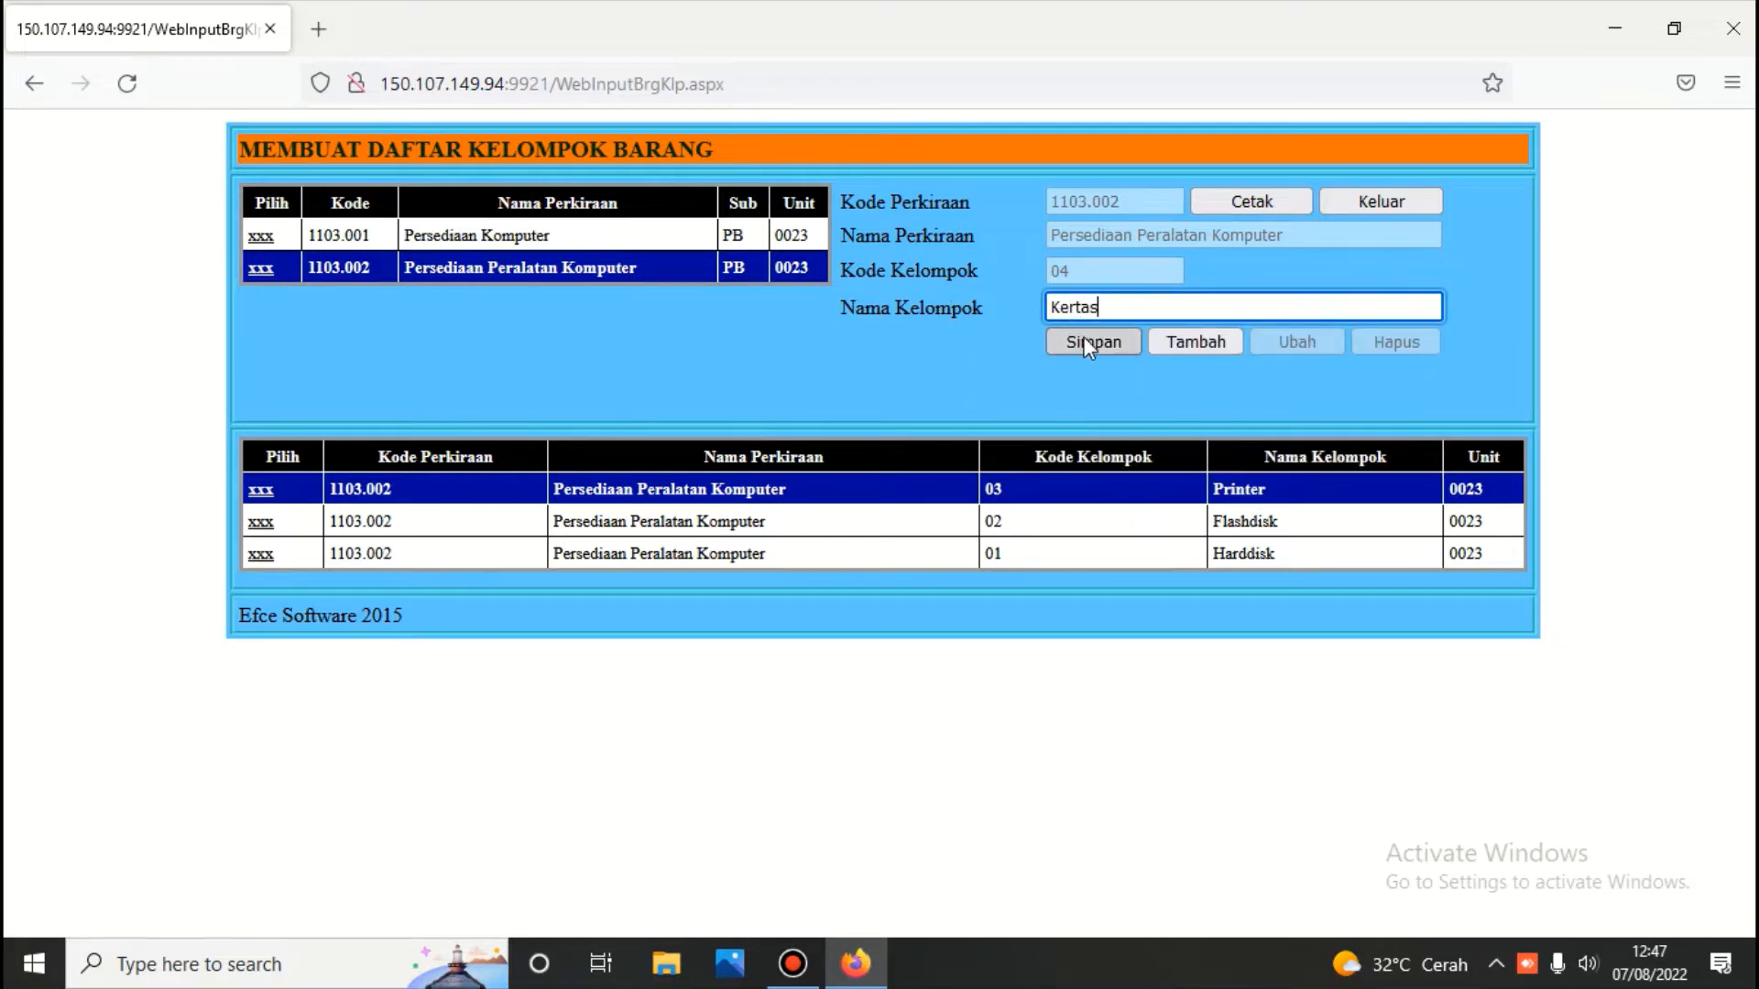
pyautogui.click(261, 490)
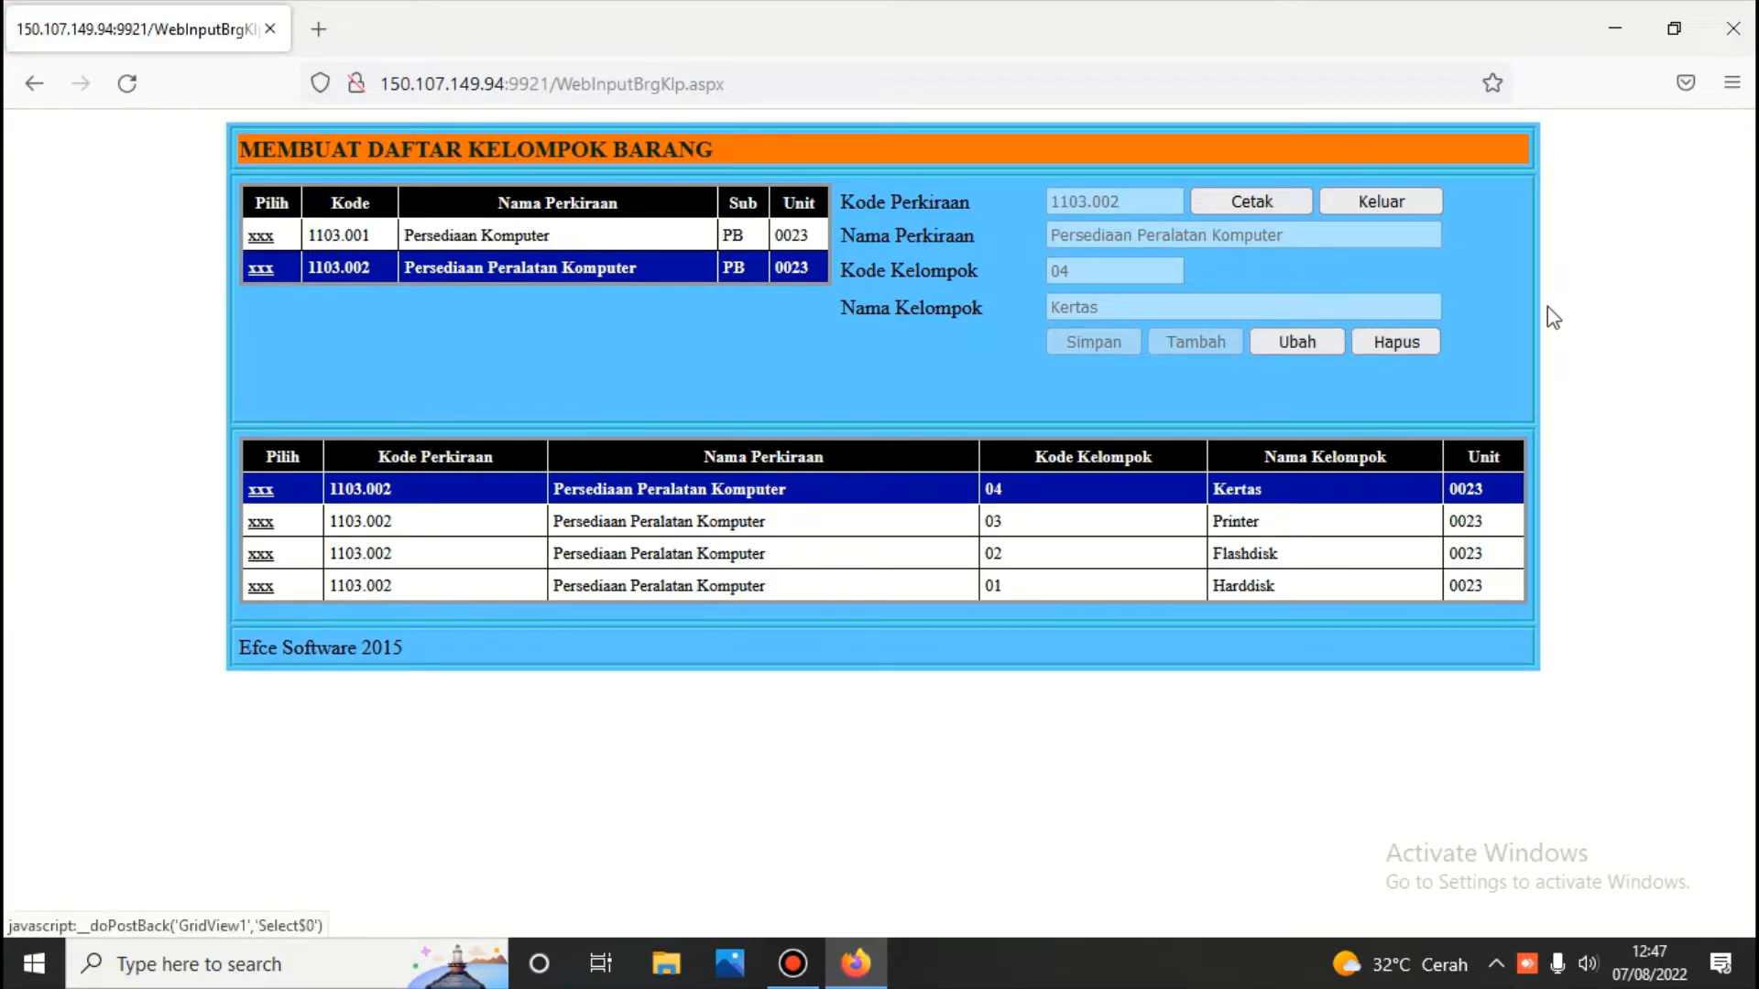
pyautogui.click(1416, 345)
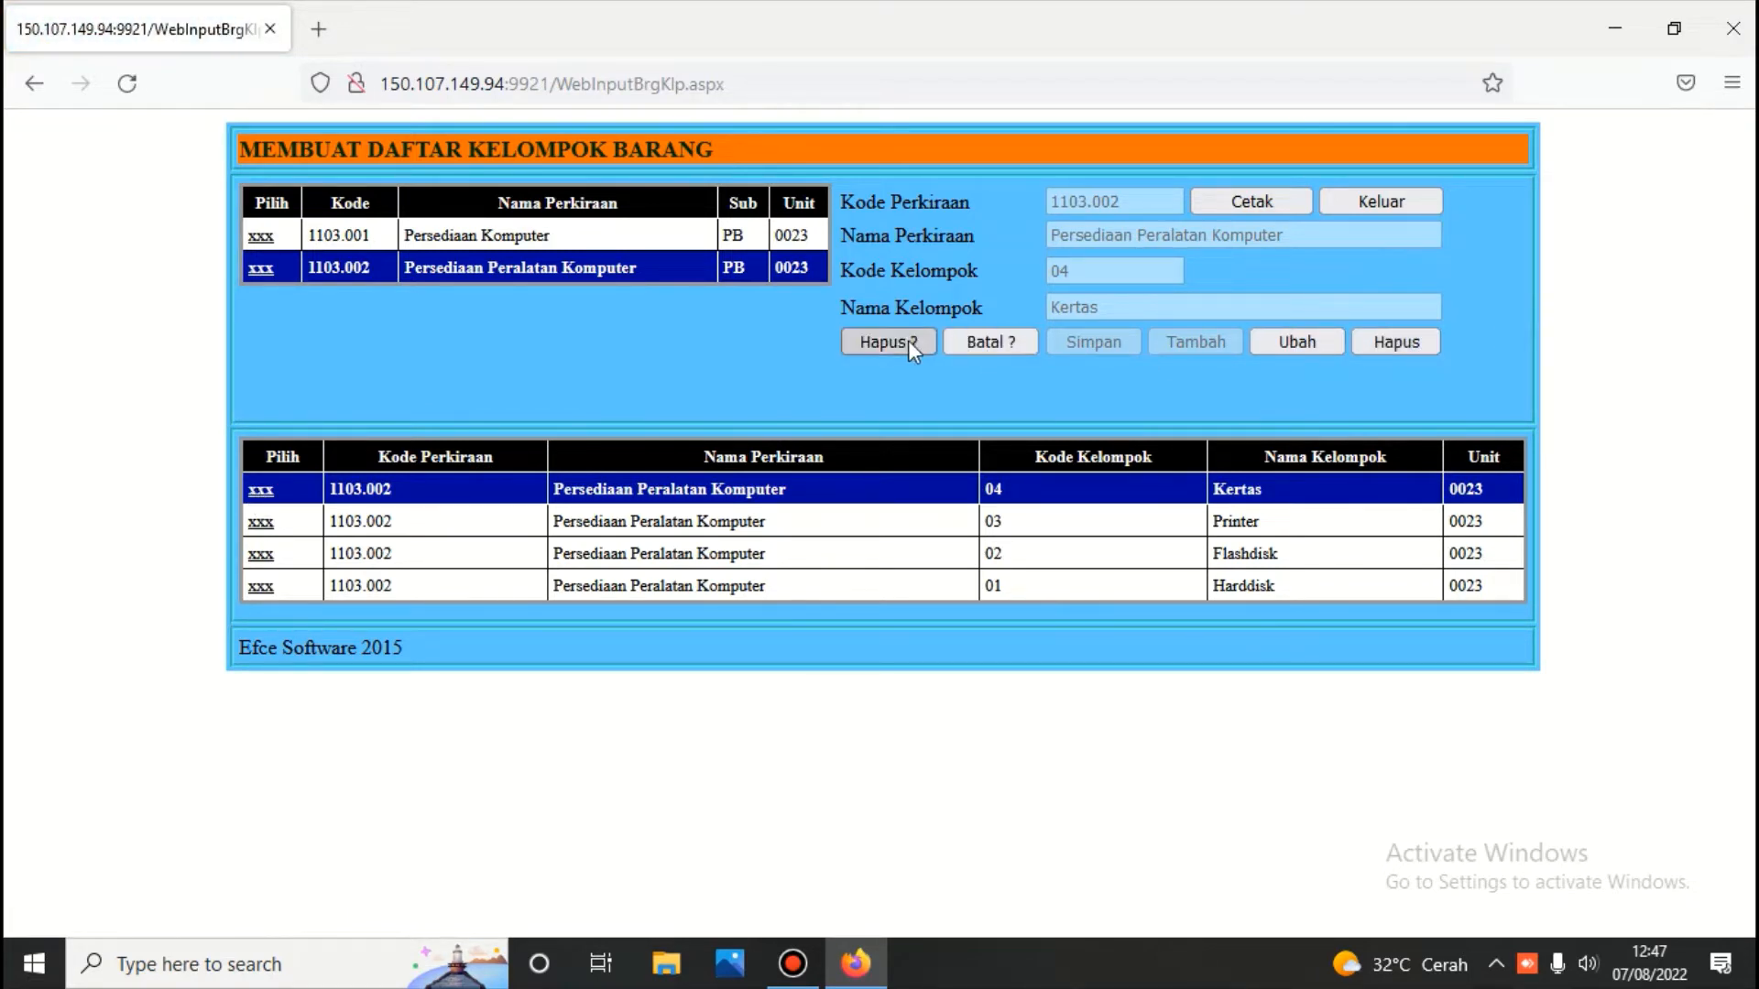
pyautogui.click(909, 341)
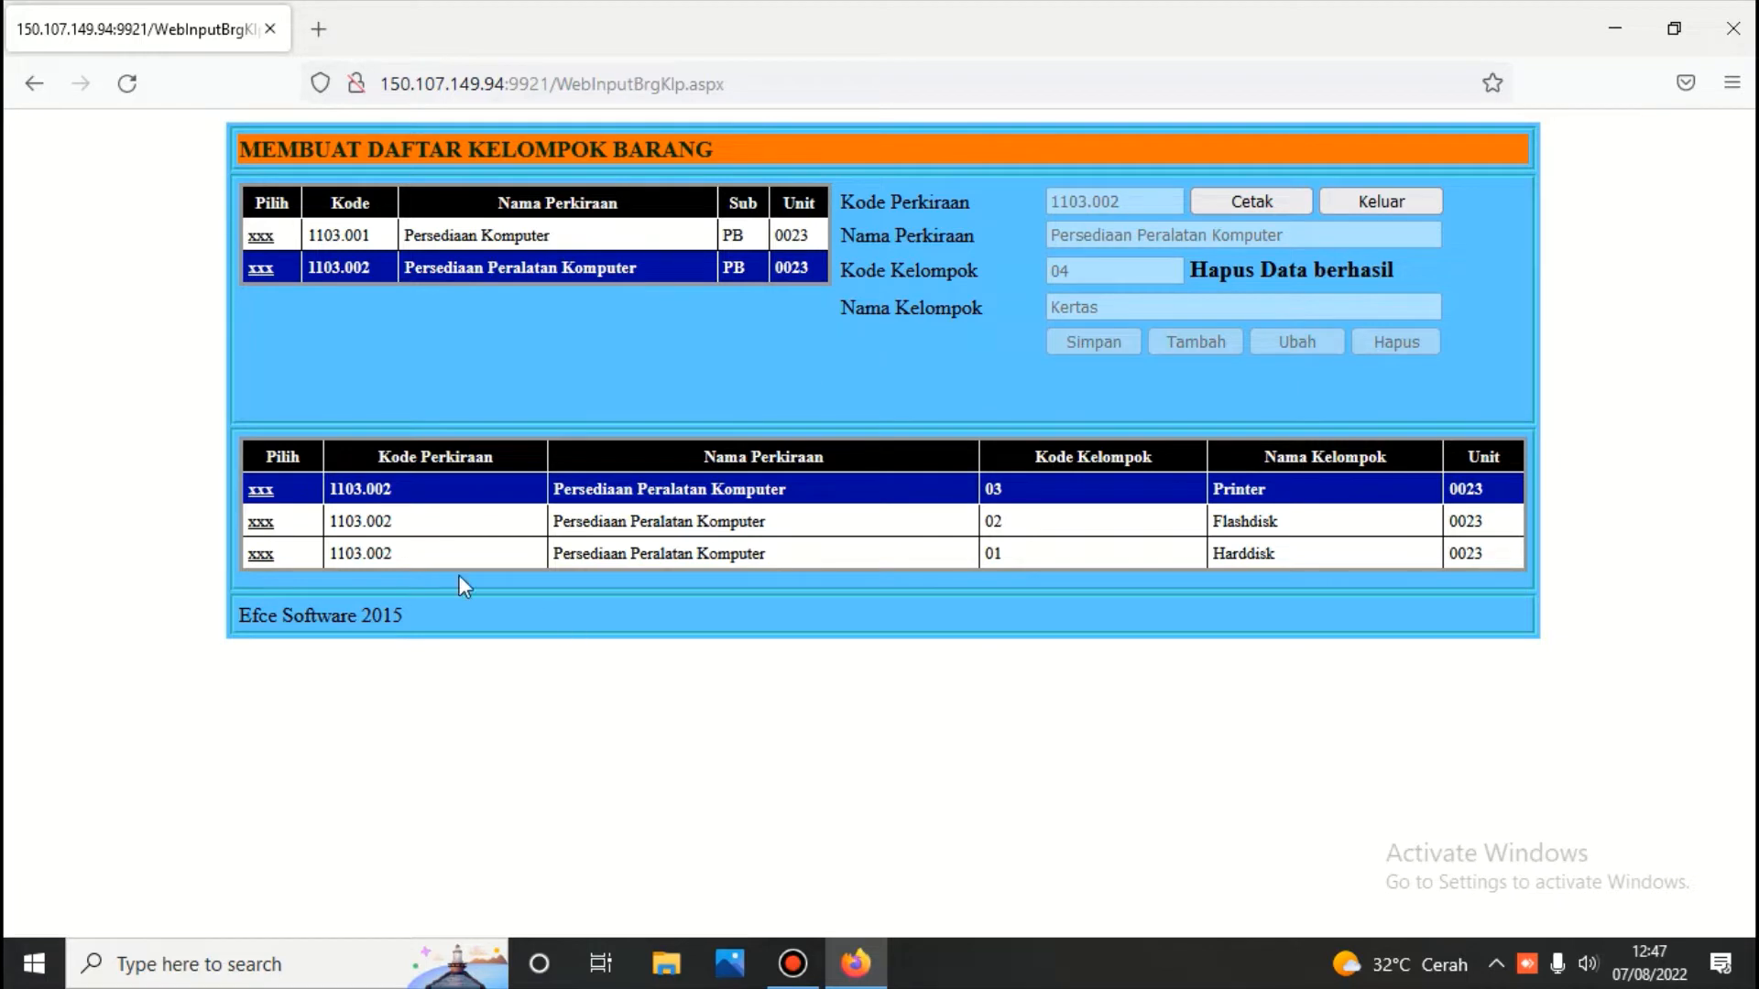
# Go to the inventory item list for the Note book group of Persediaan Komputer
pyautogui.click(266, 238)
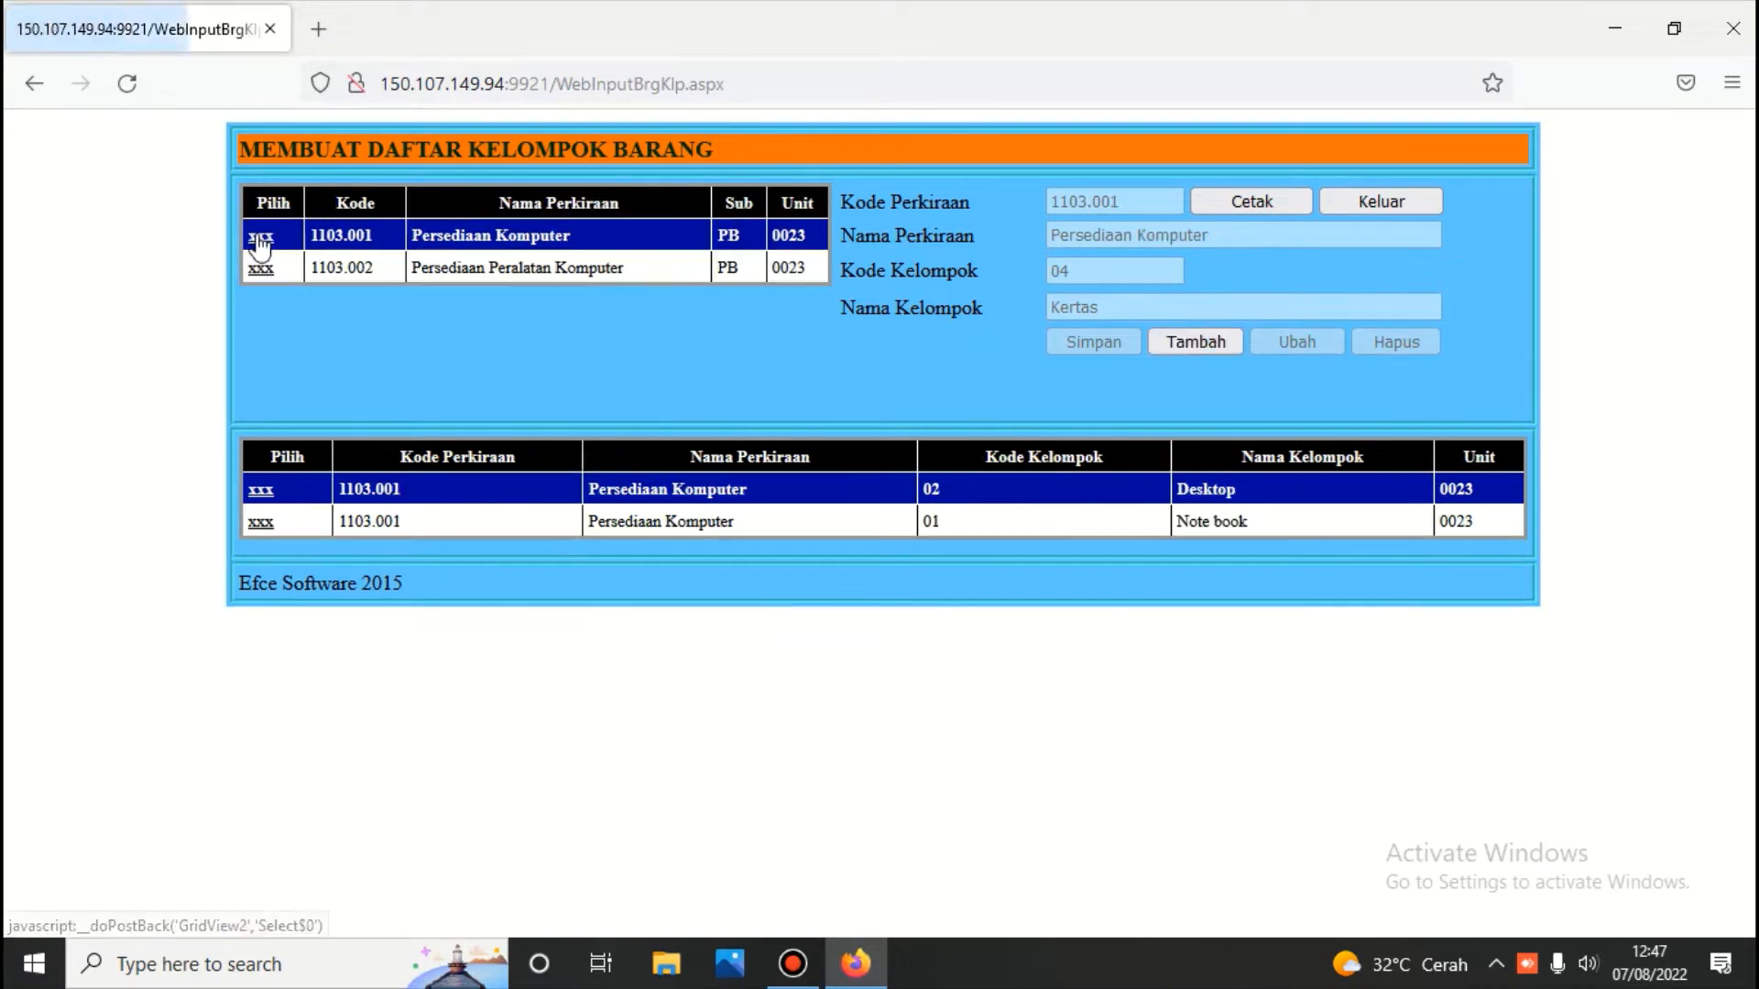
pyautogui.click(1371, 199)
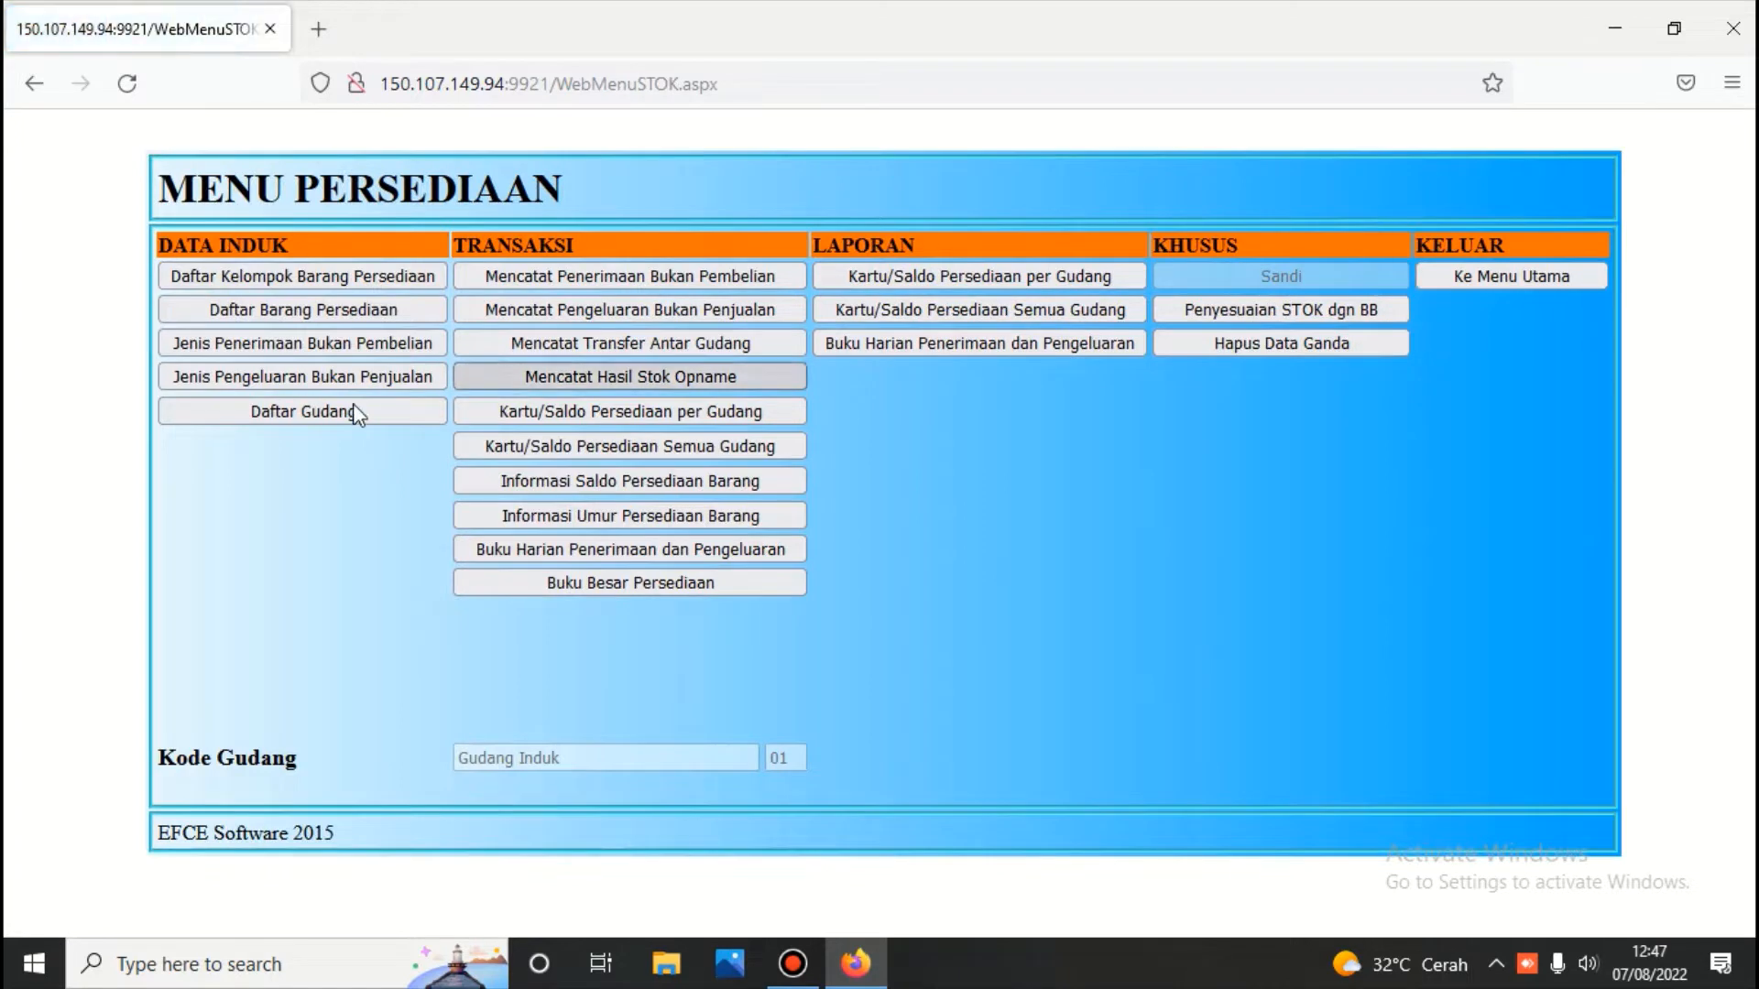
pyautogui.click(344, 308)
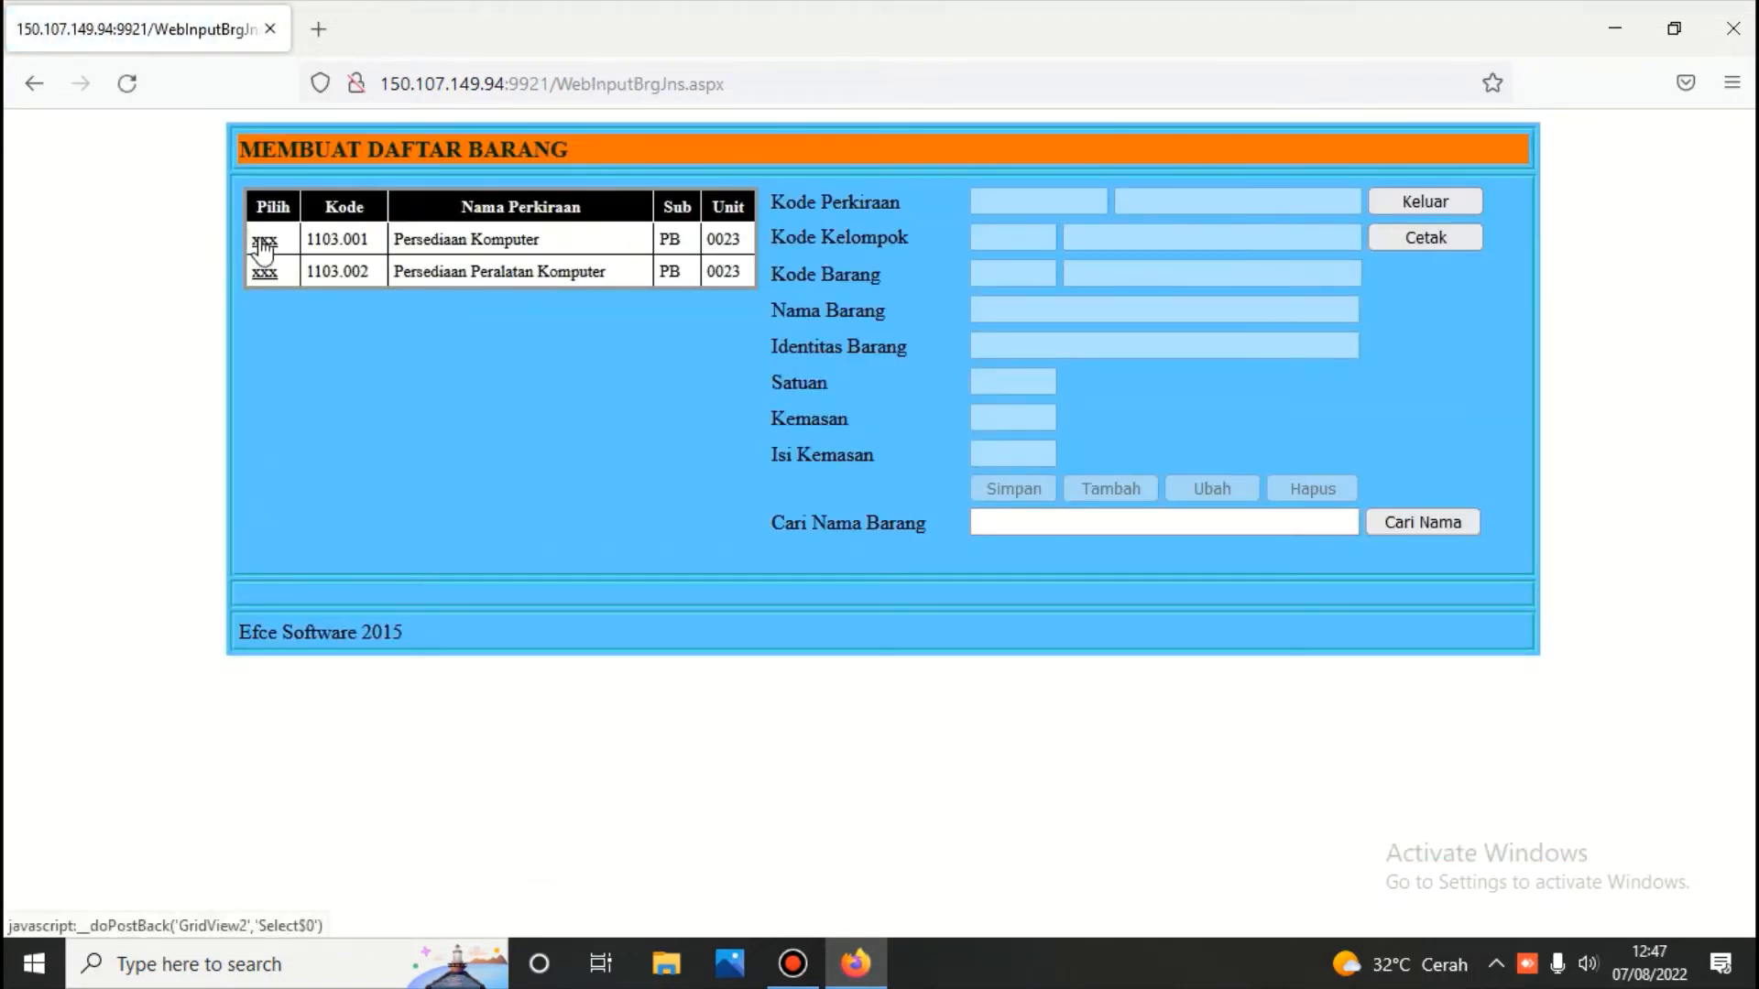
pyautogui.click(265, 243)
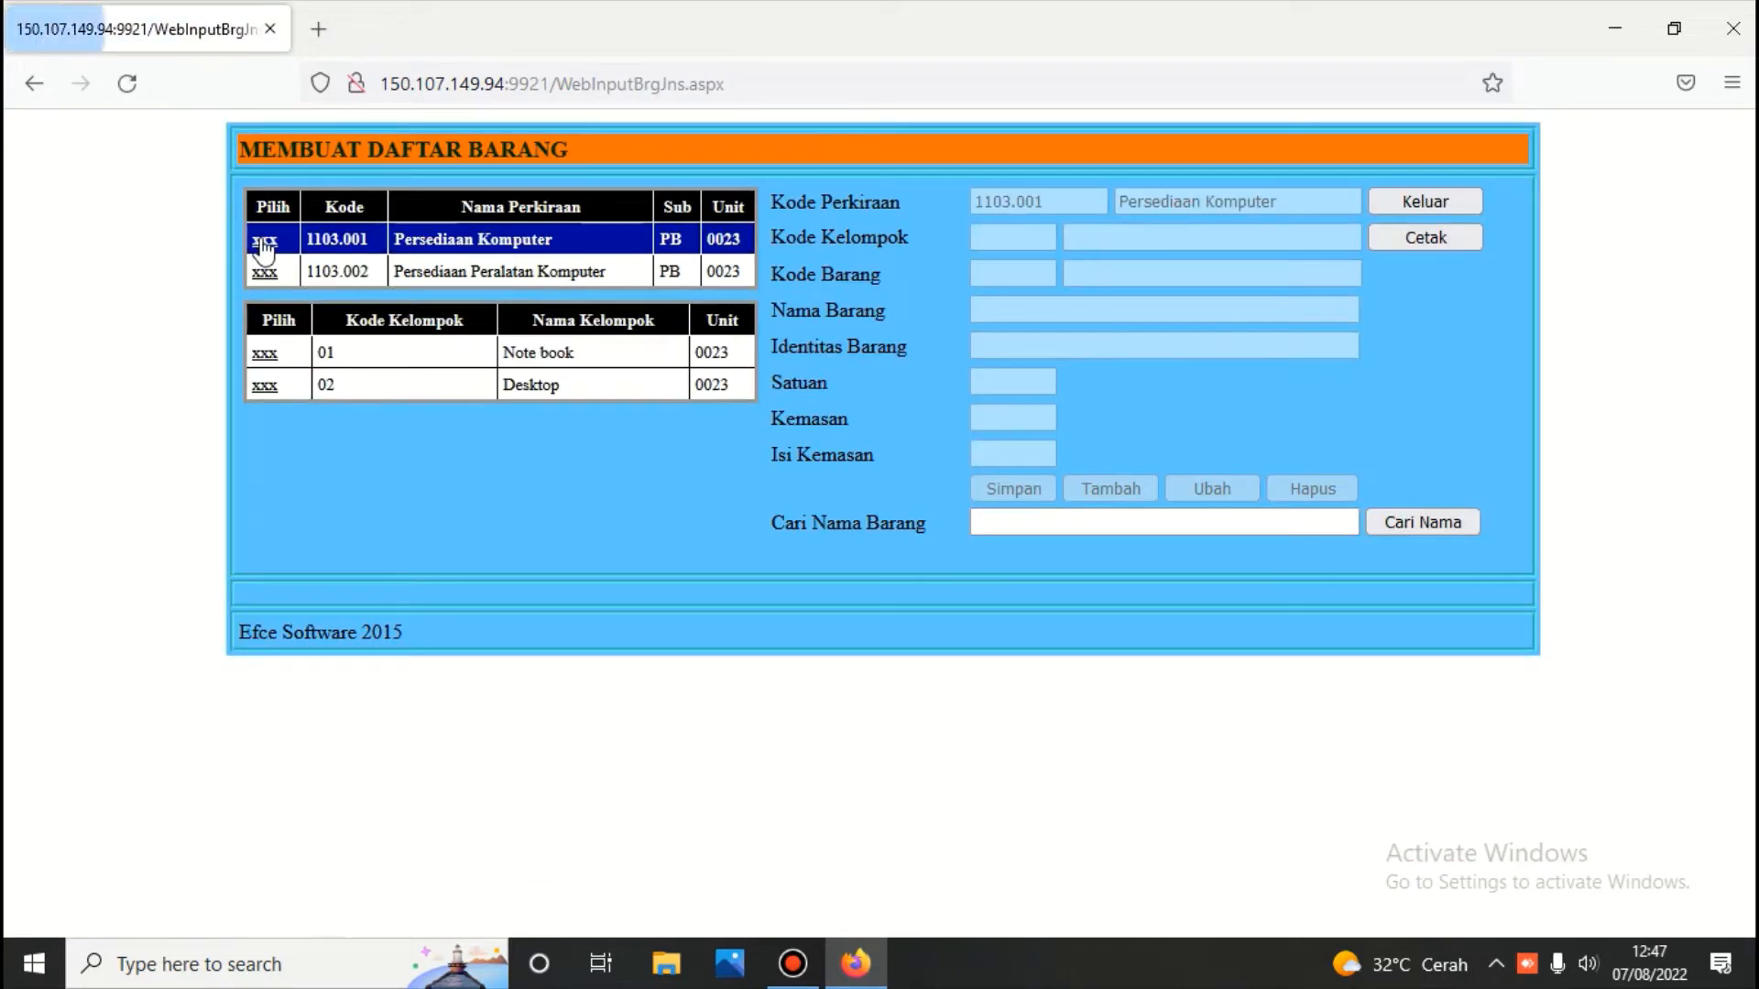
pyautogui.click(266, 356)
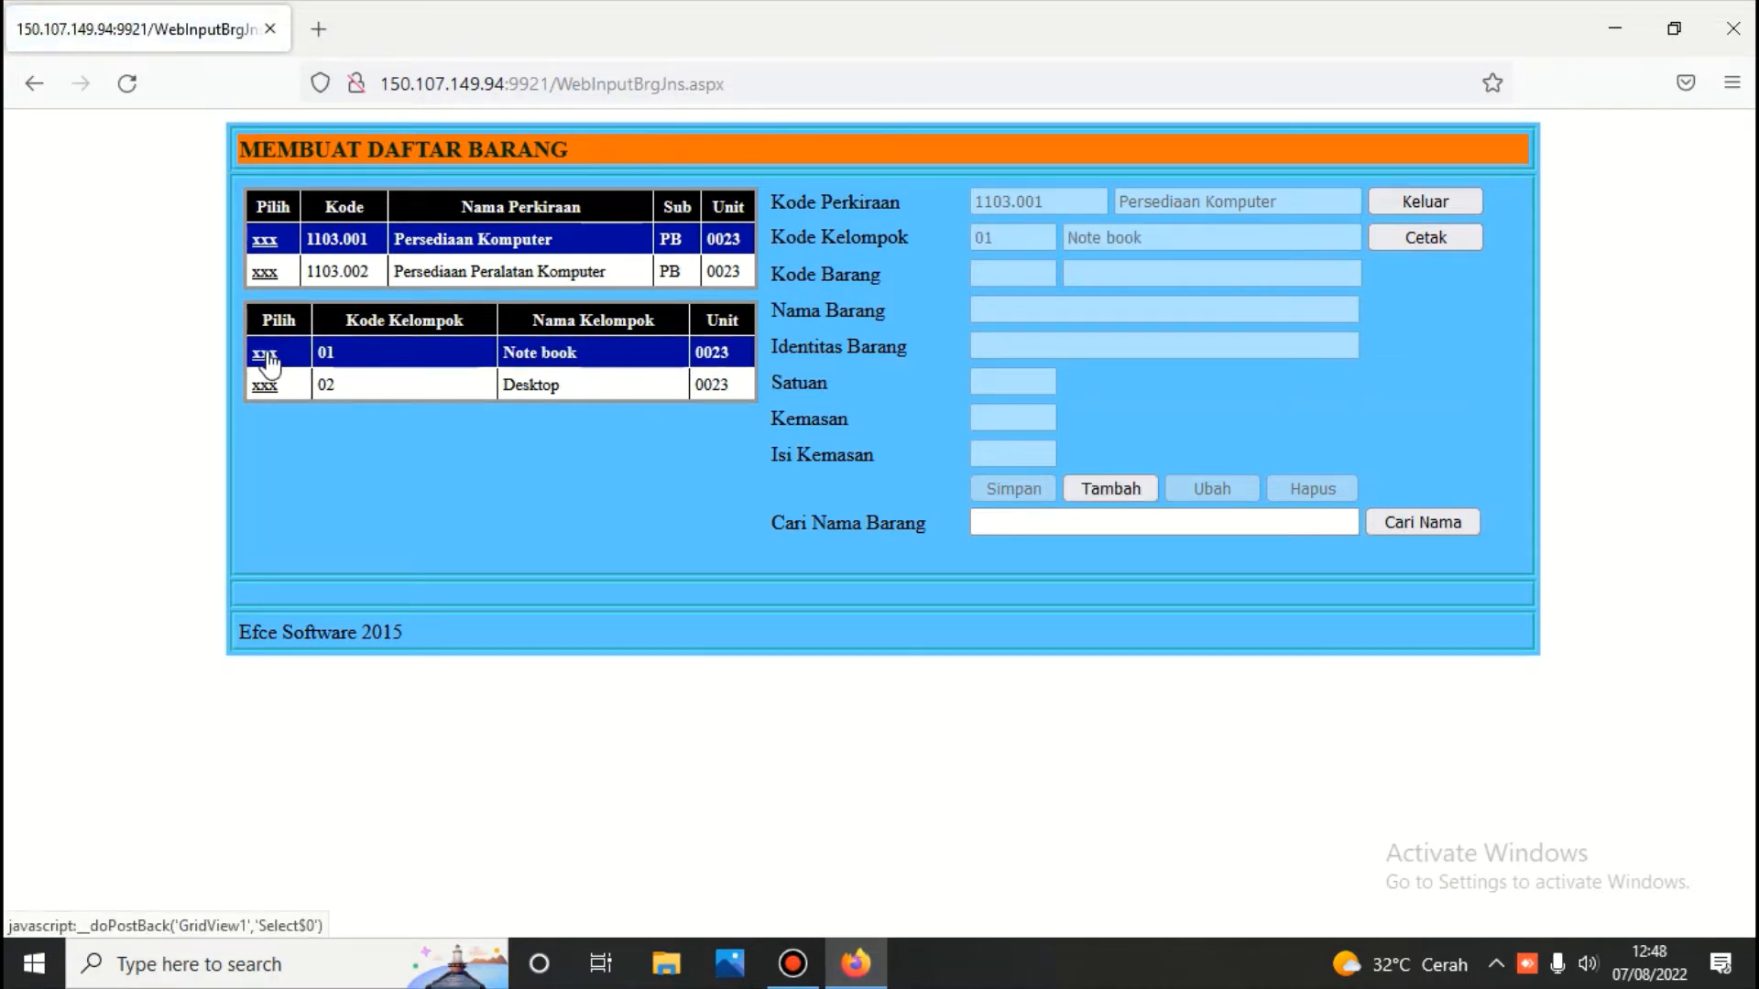
# Add Note book item 'Dell' with unit 'unit' and save it
pyautogui.click(1129, 485)
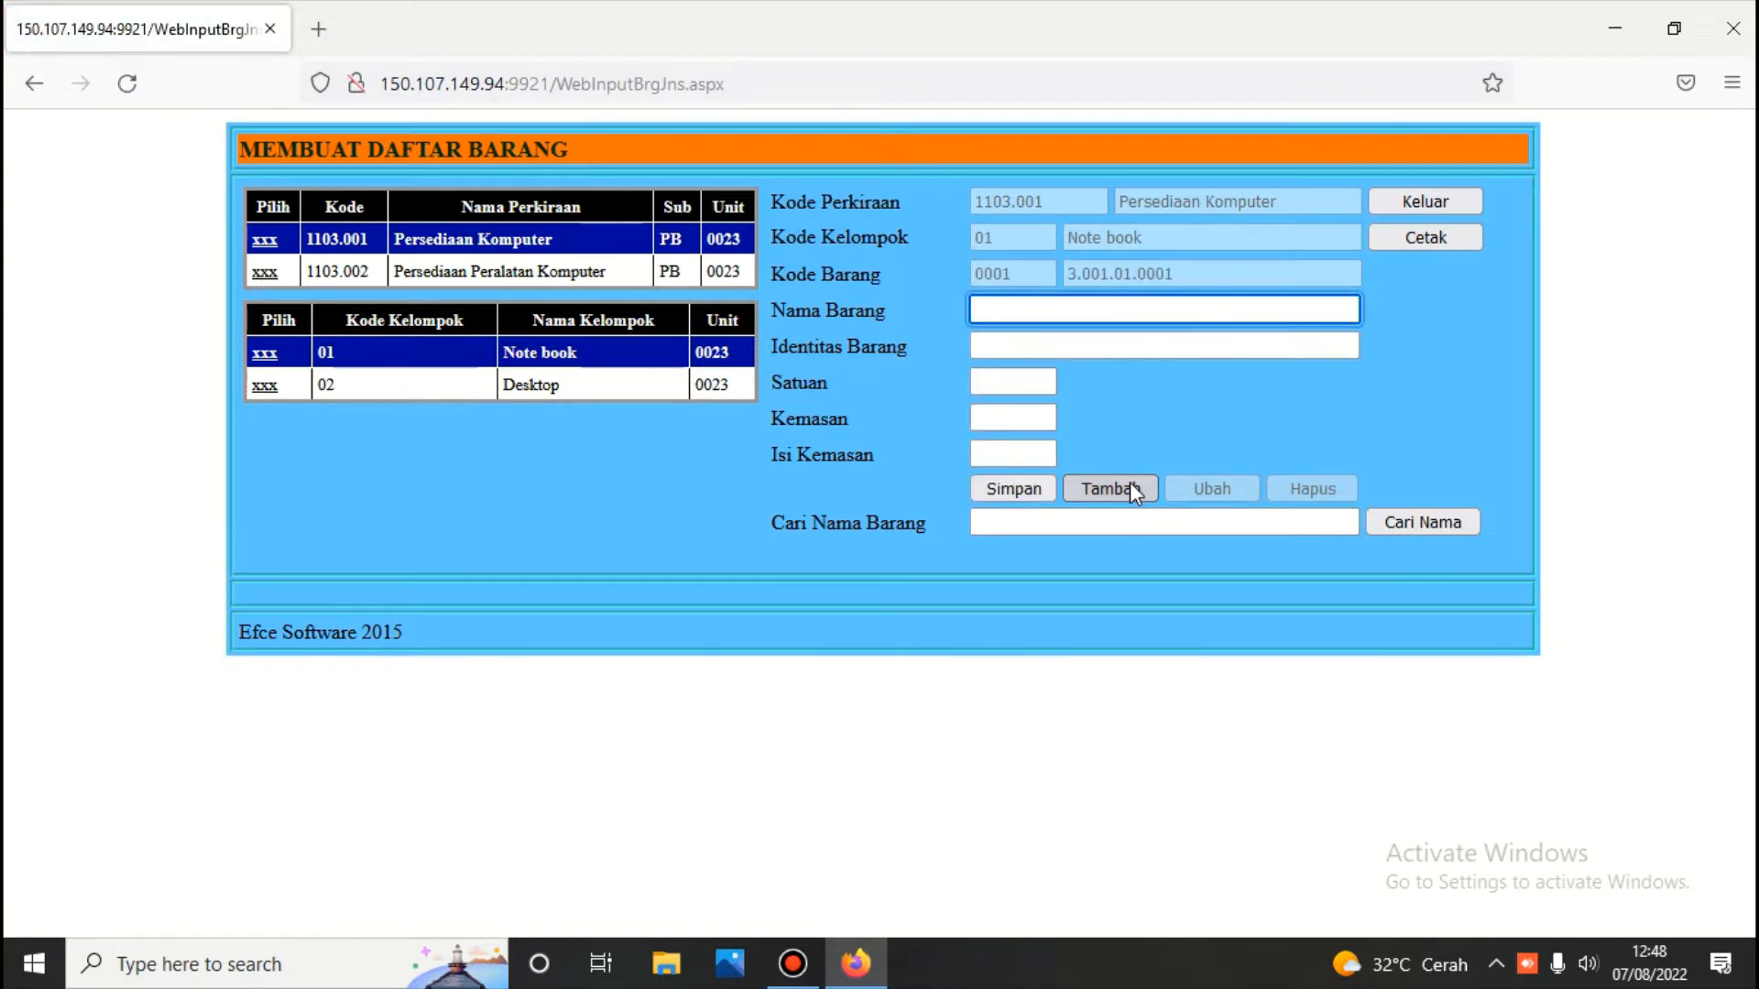
pyautogui.write('D')
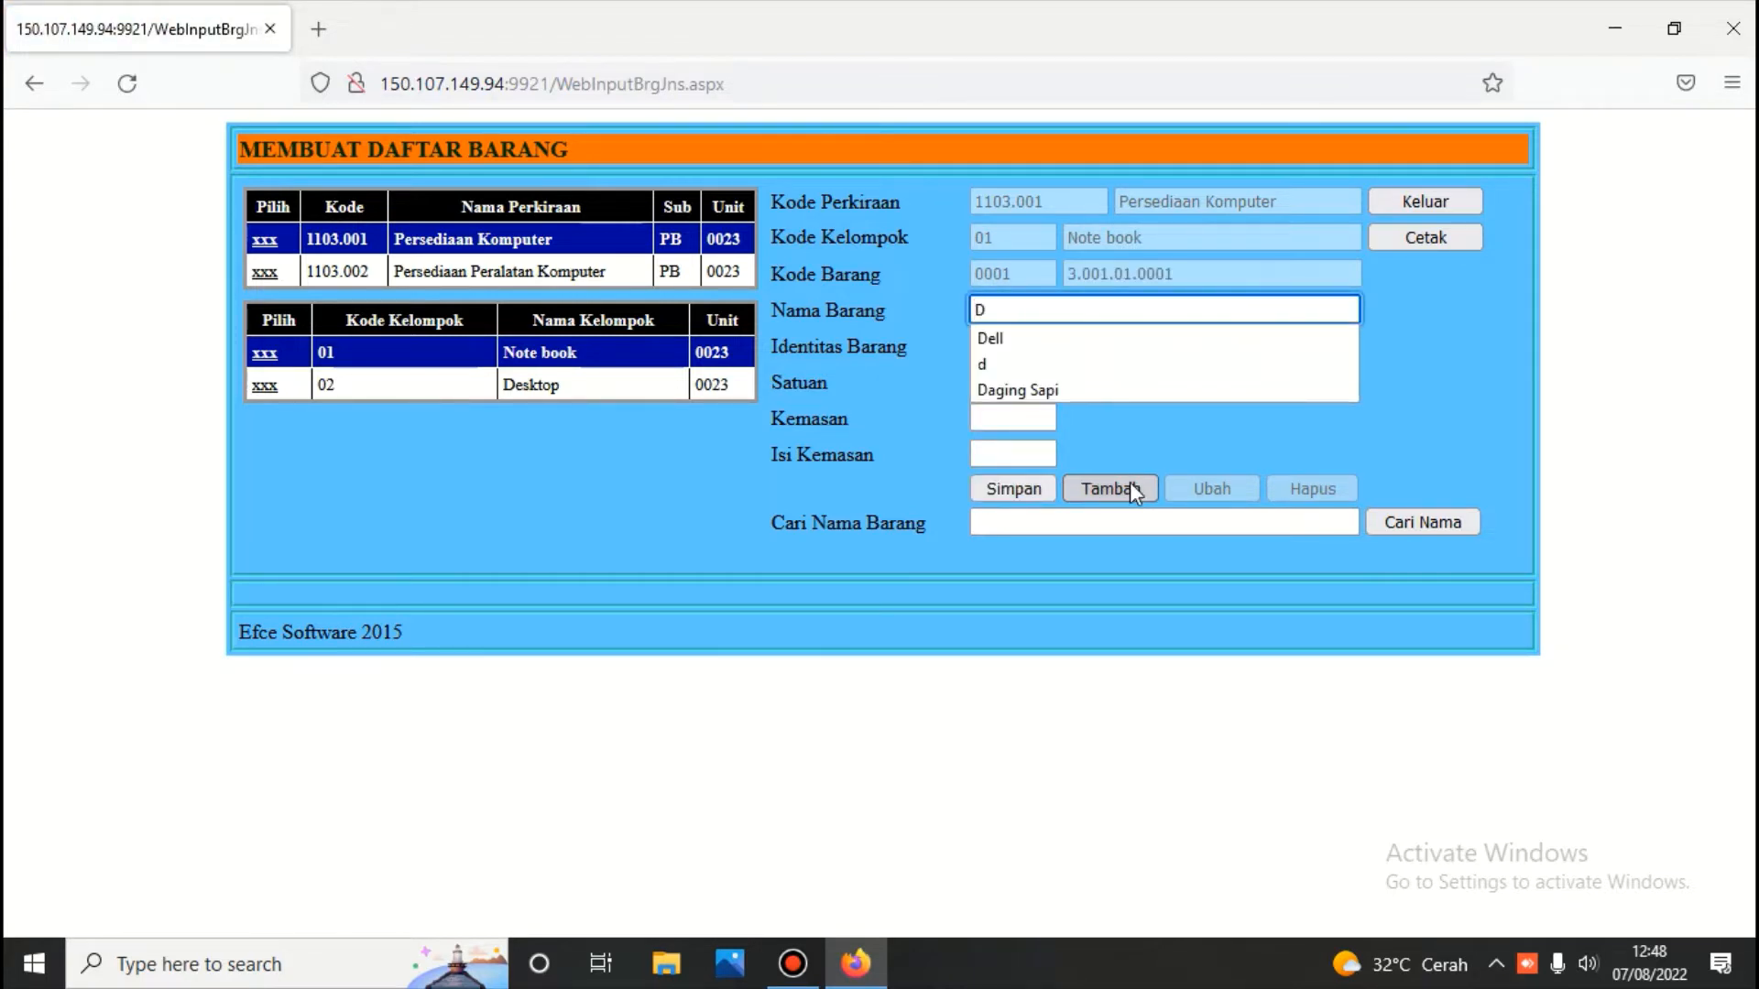
pyautogui.write('ell')
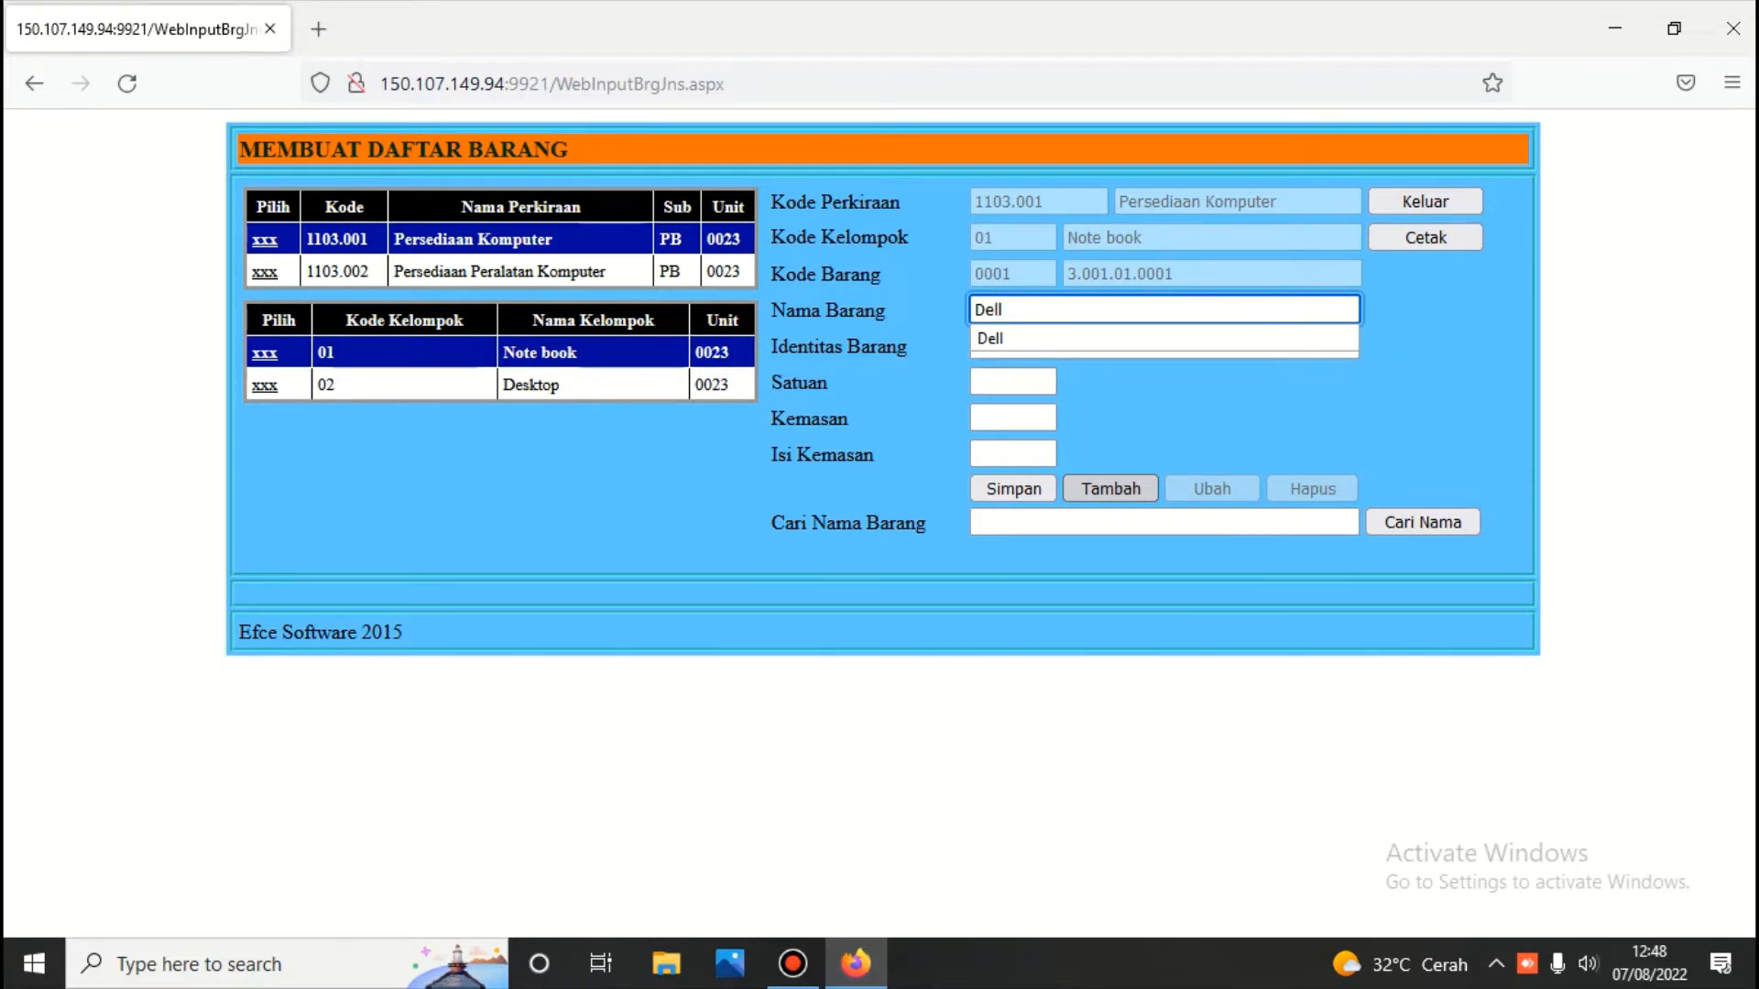
pyautogui.click(1136, 310)
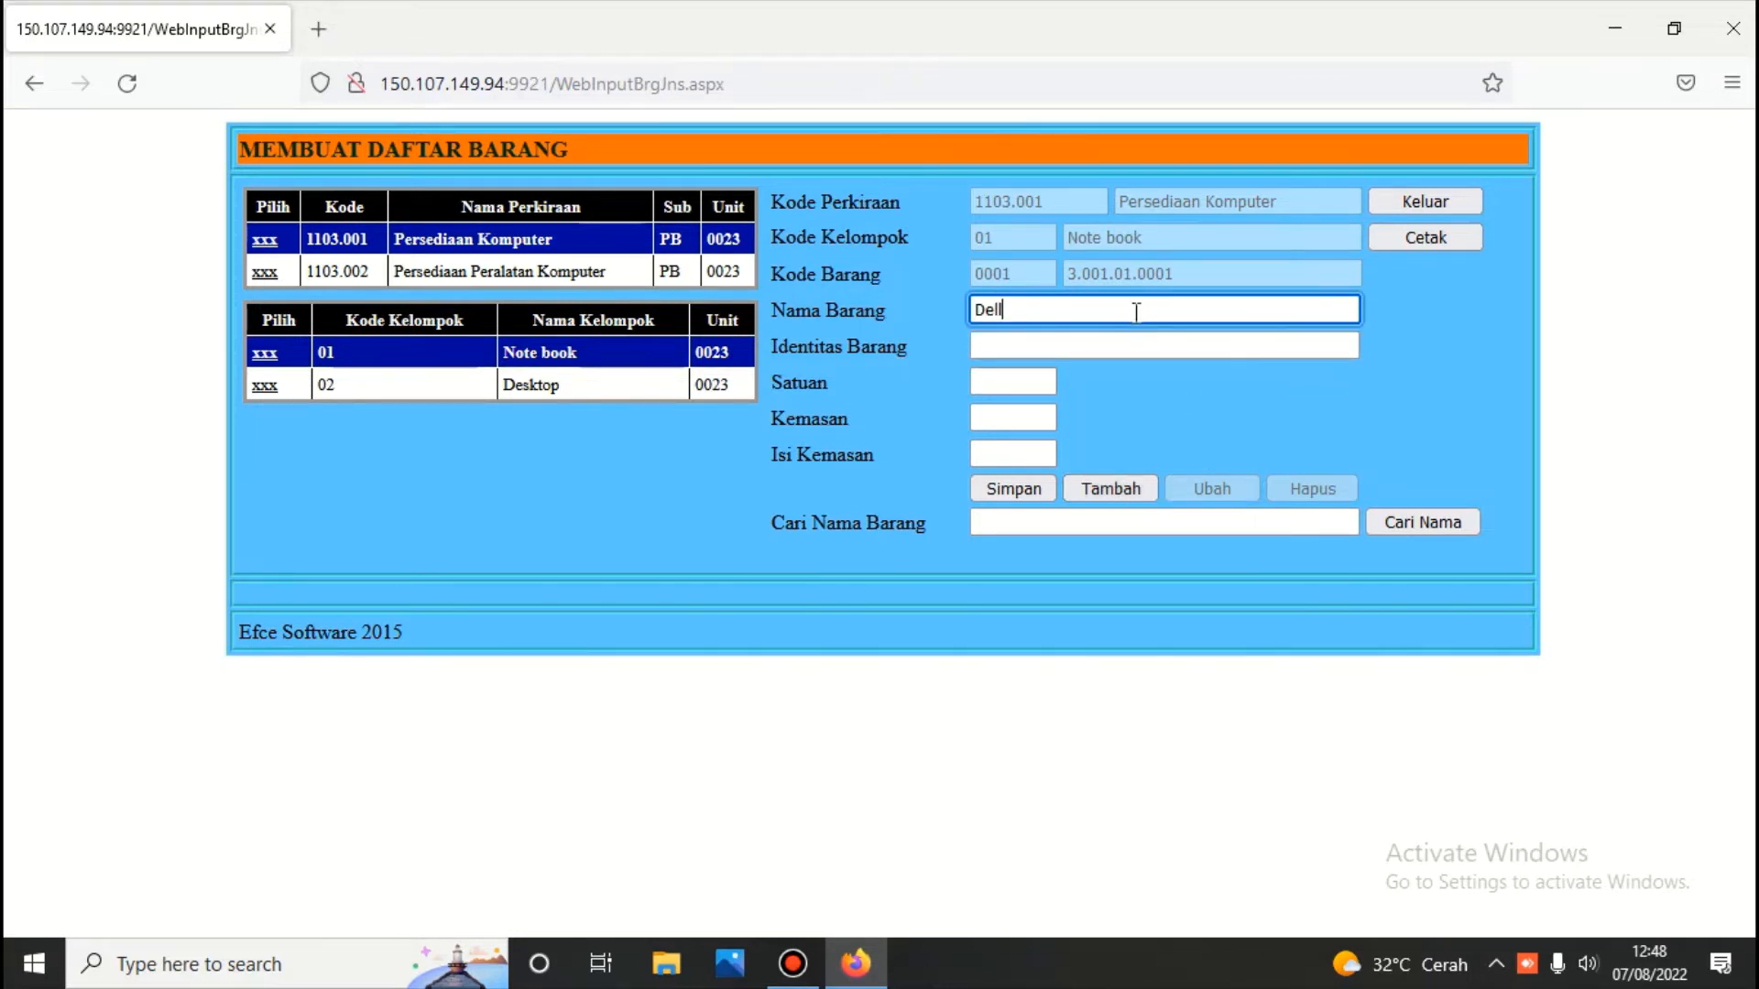
pyautogui.click(1038, 386)
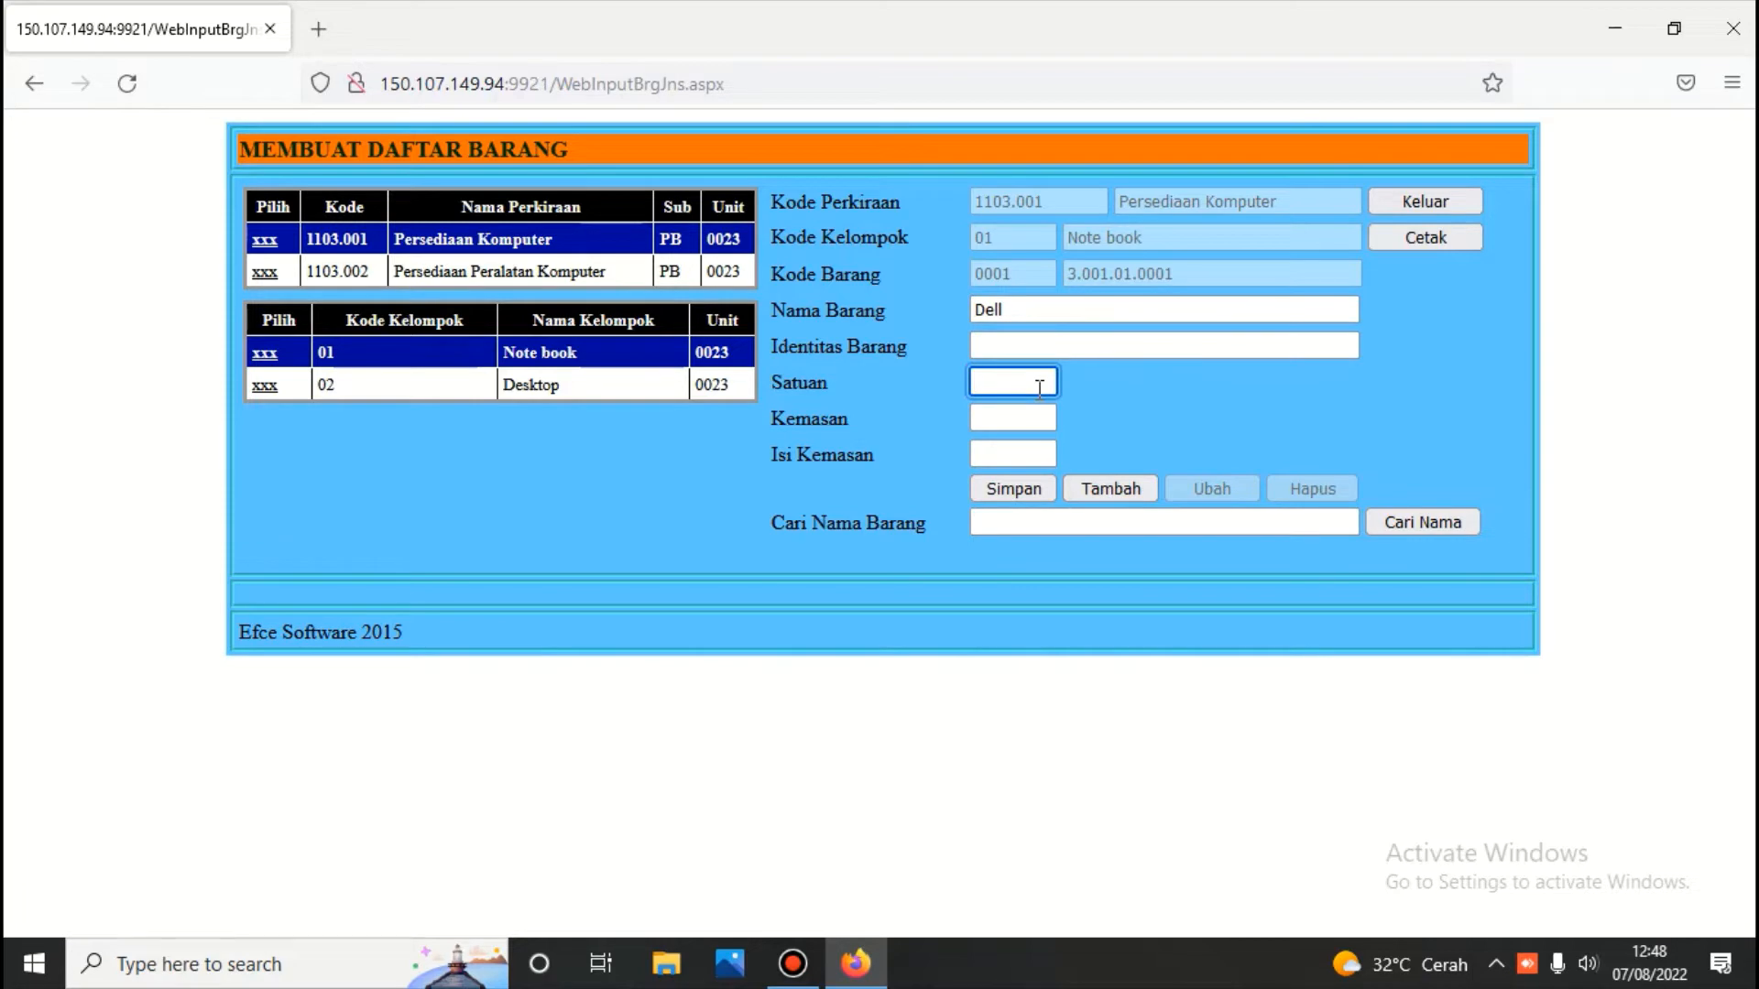
pyautogui.write('unit')
pyautogui.click(1021, 487)
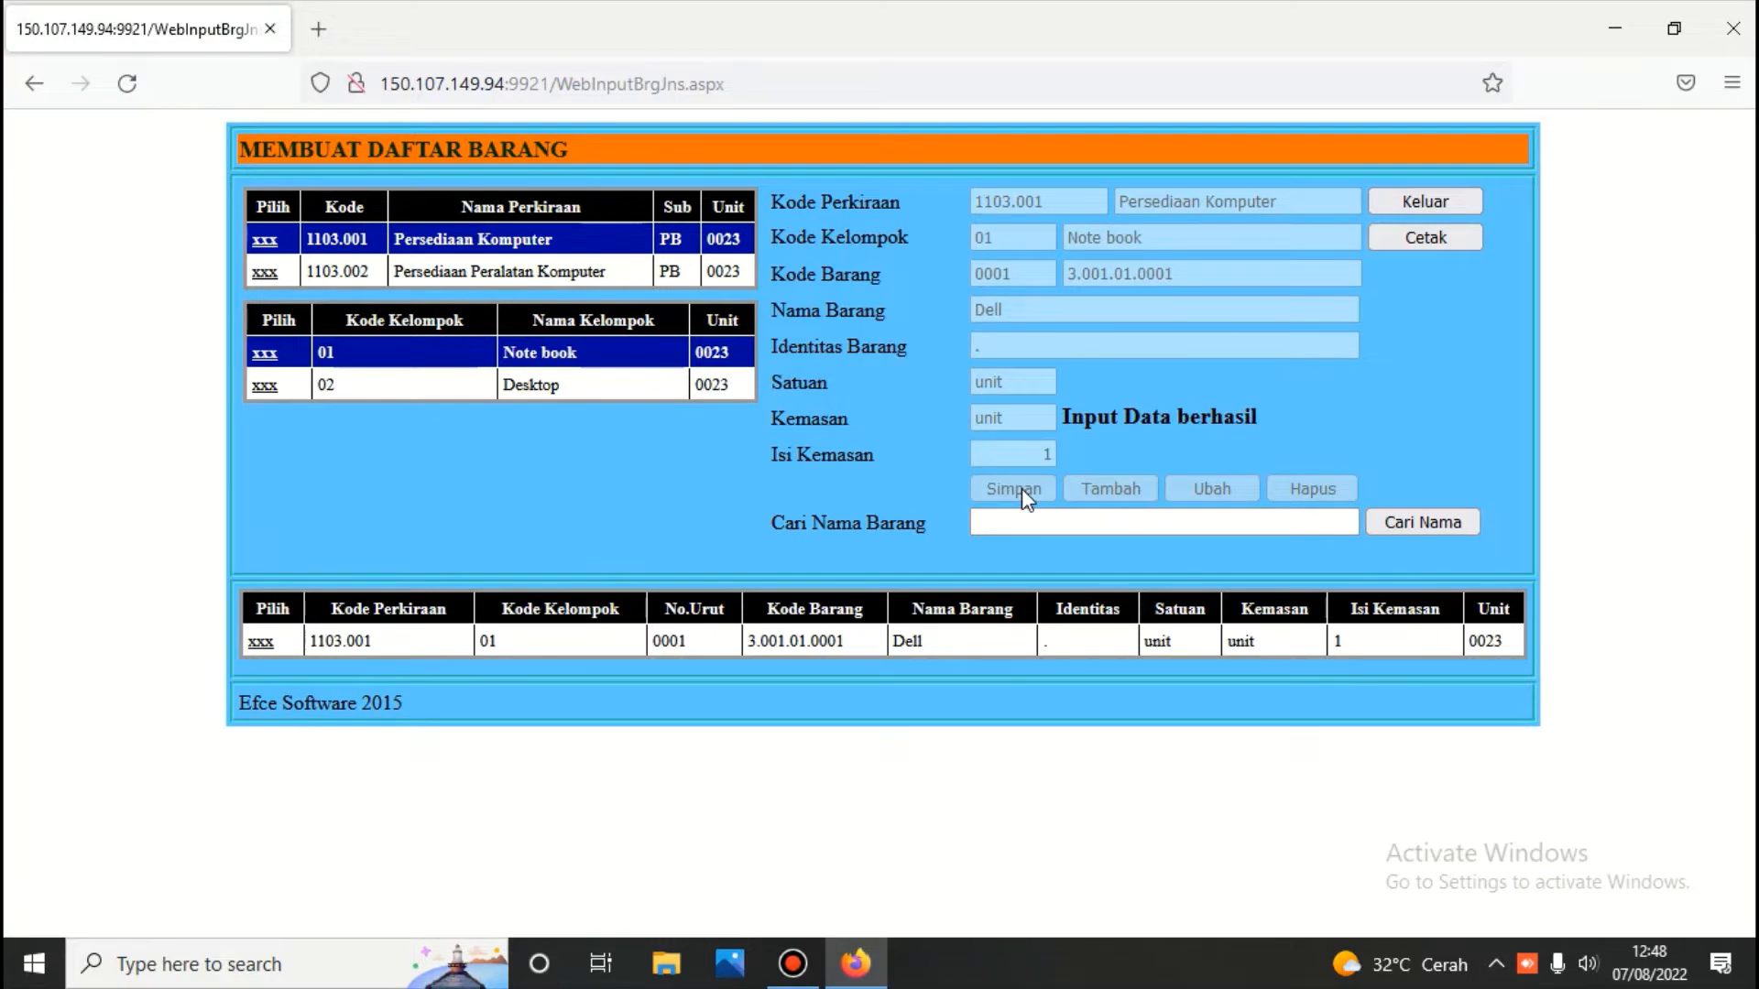
# Add and save 'Asus' as the second Note book item
pyautogui.click(265, 360)
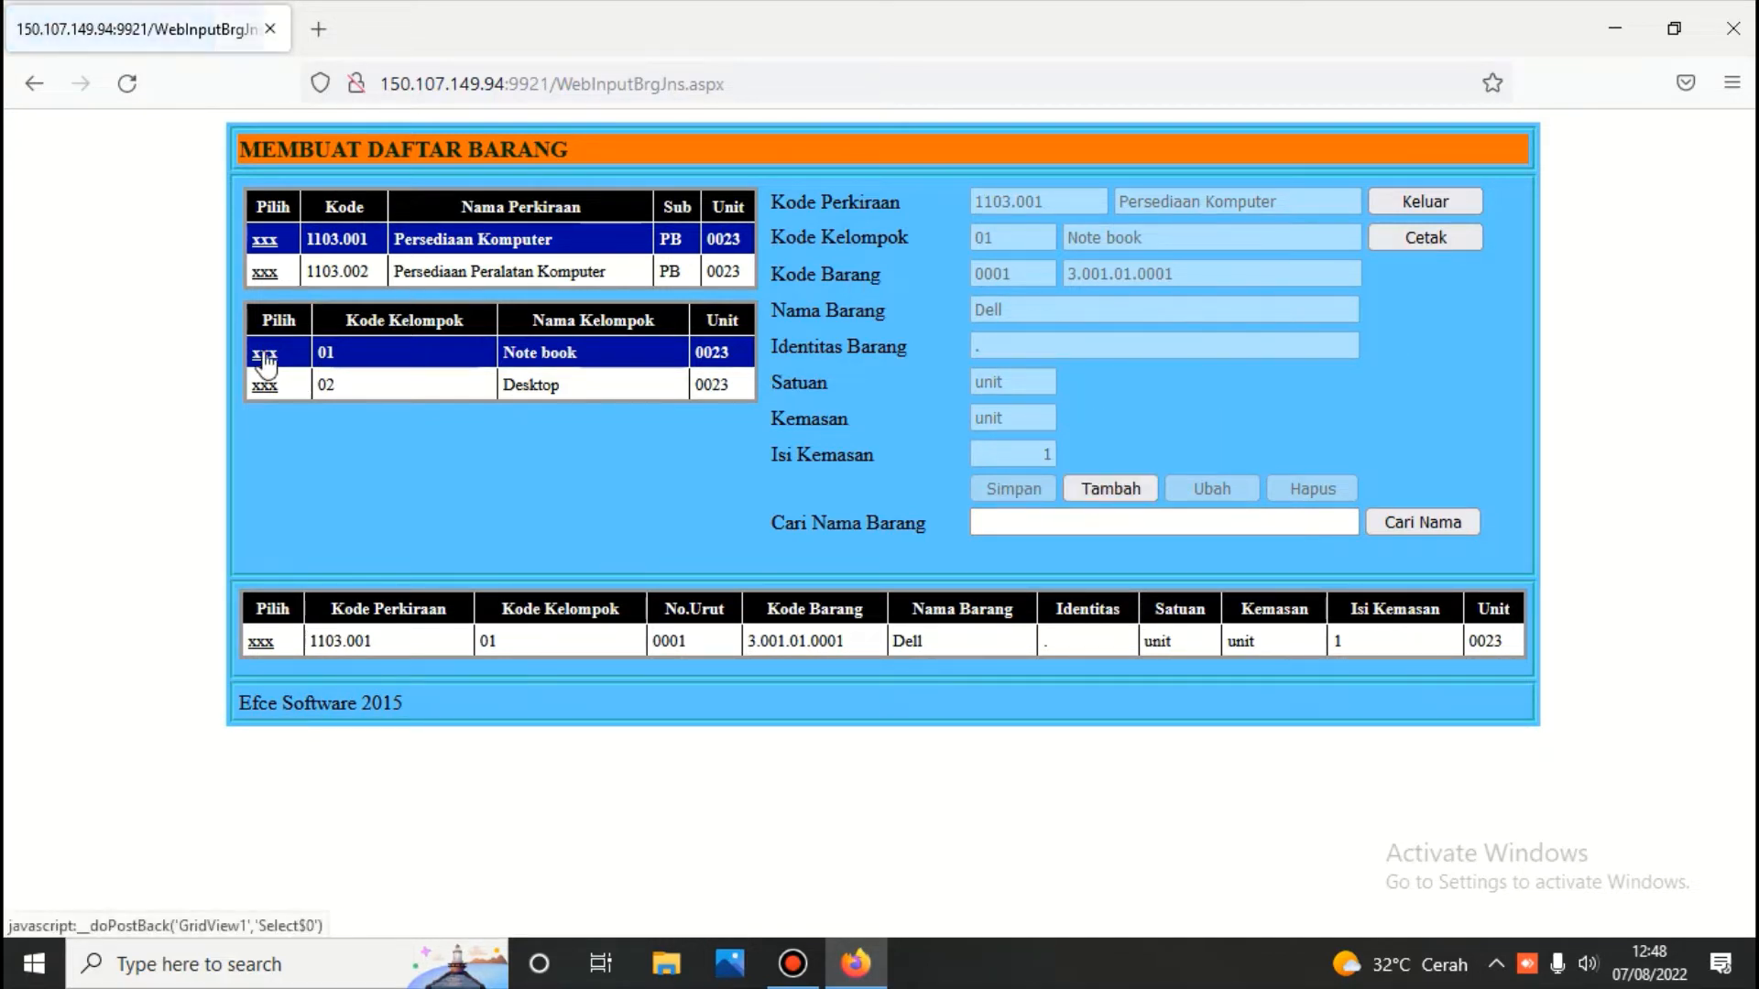
pyautogui.click(1111, 489)
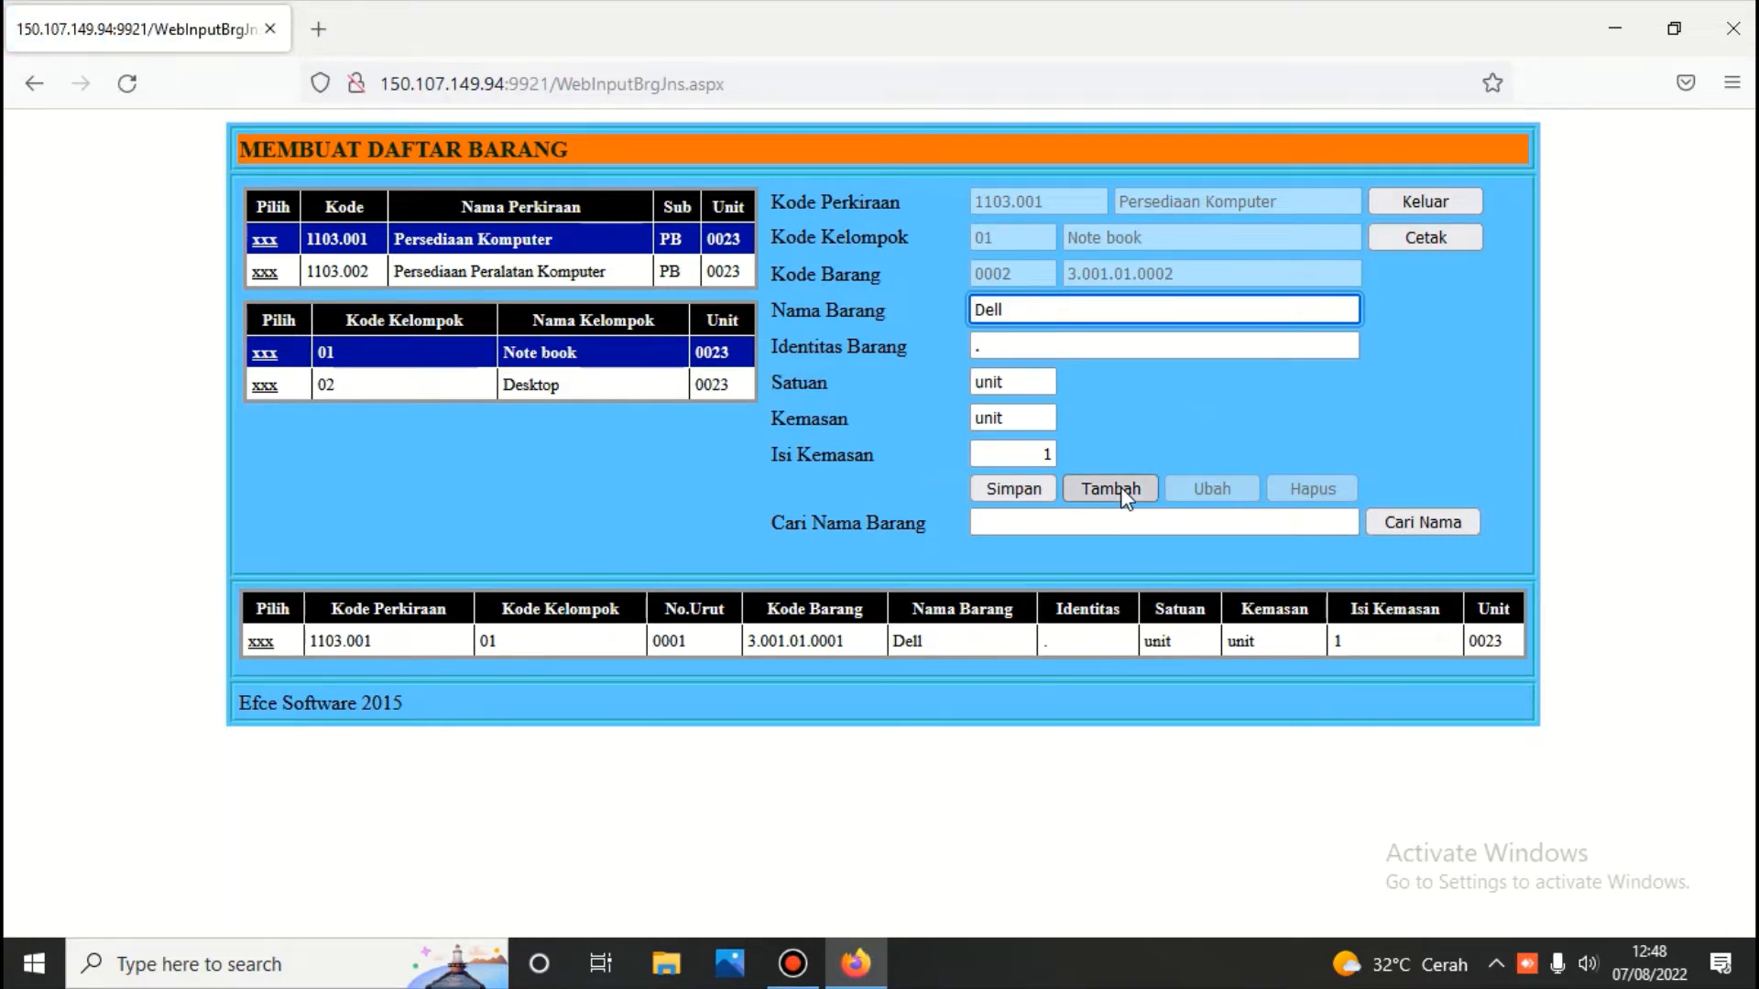
pyautogui.press('BackSpace')
pyautogui.press('BackSpace')
pyautogui.press('BackSpace')
pyautogui.press('BackSpace')
pyautogui.press('Escape')
pyautogui.write('Asus')
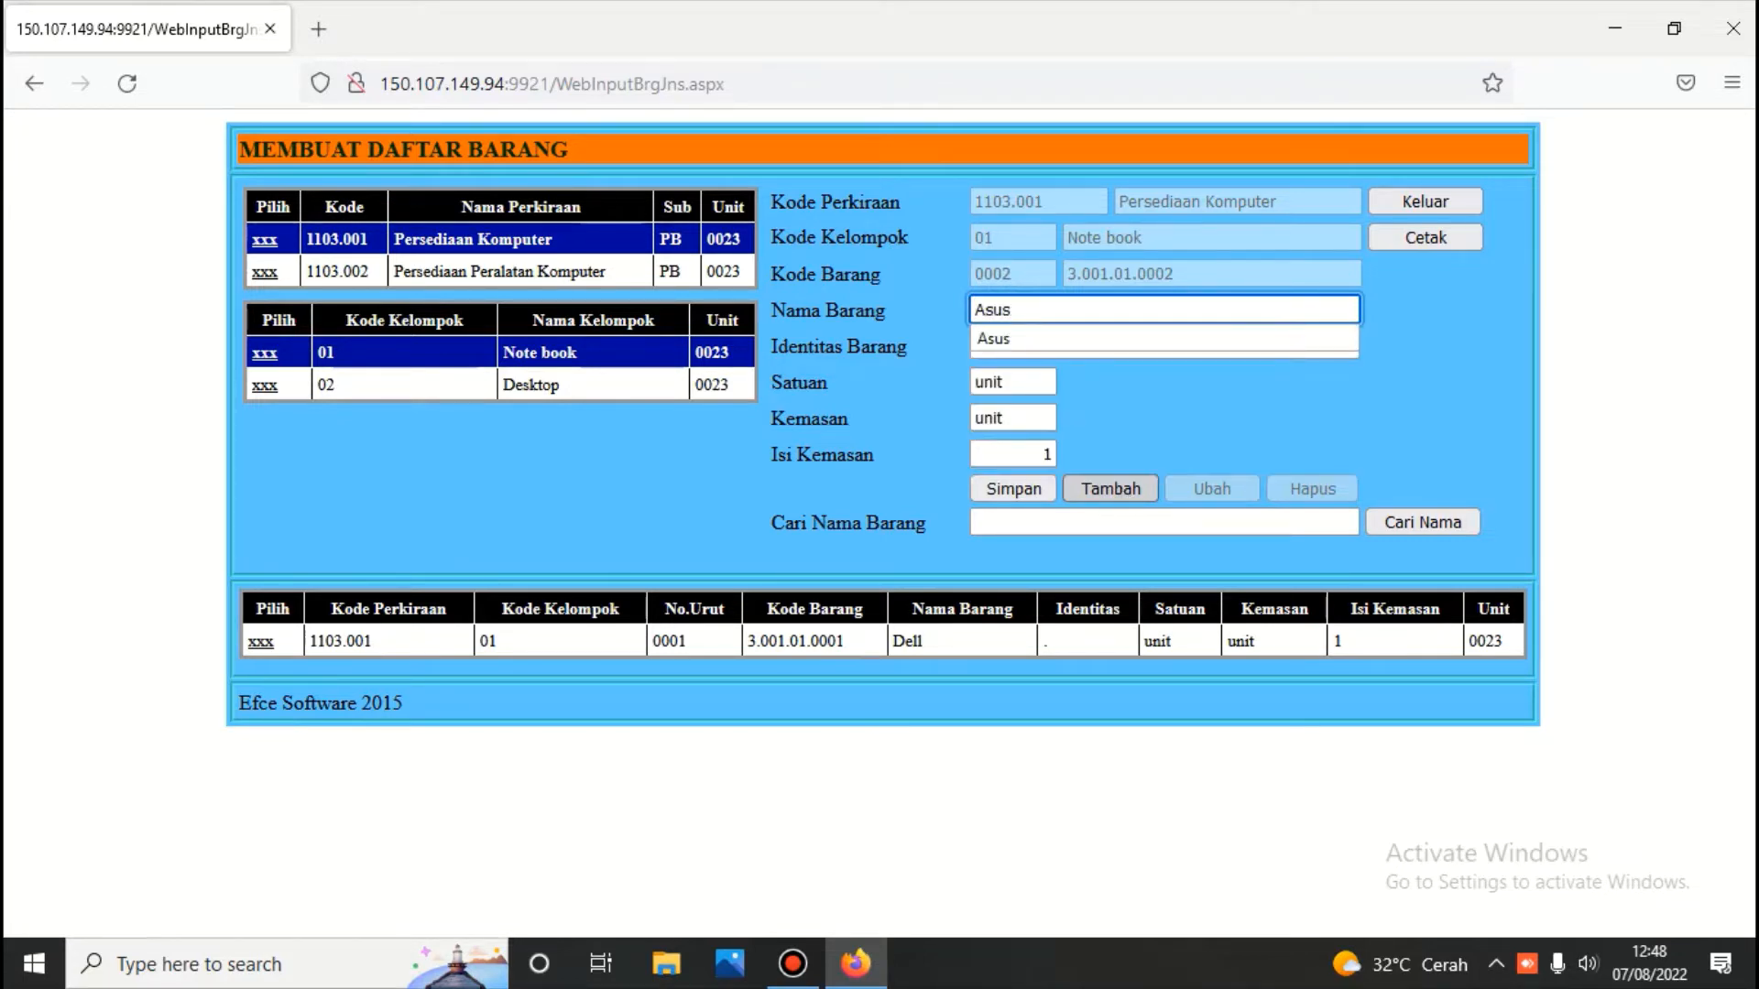
pyautogui.click(1011, 490)
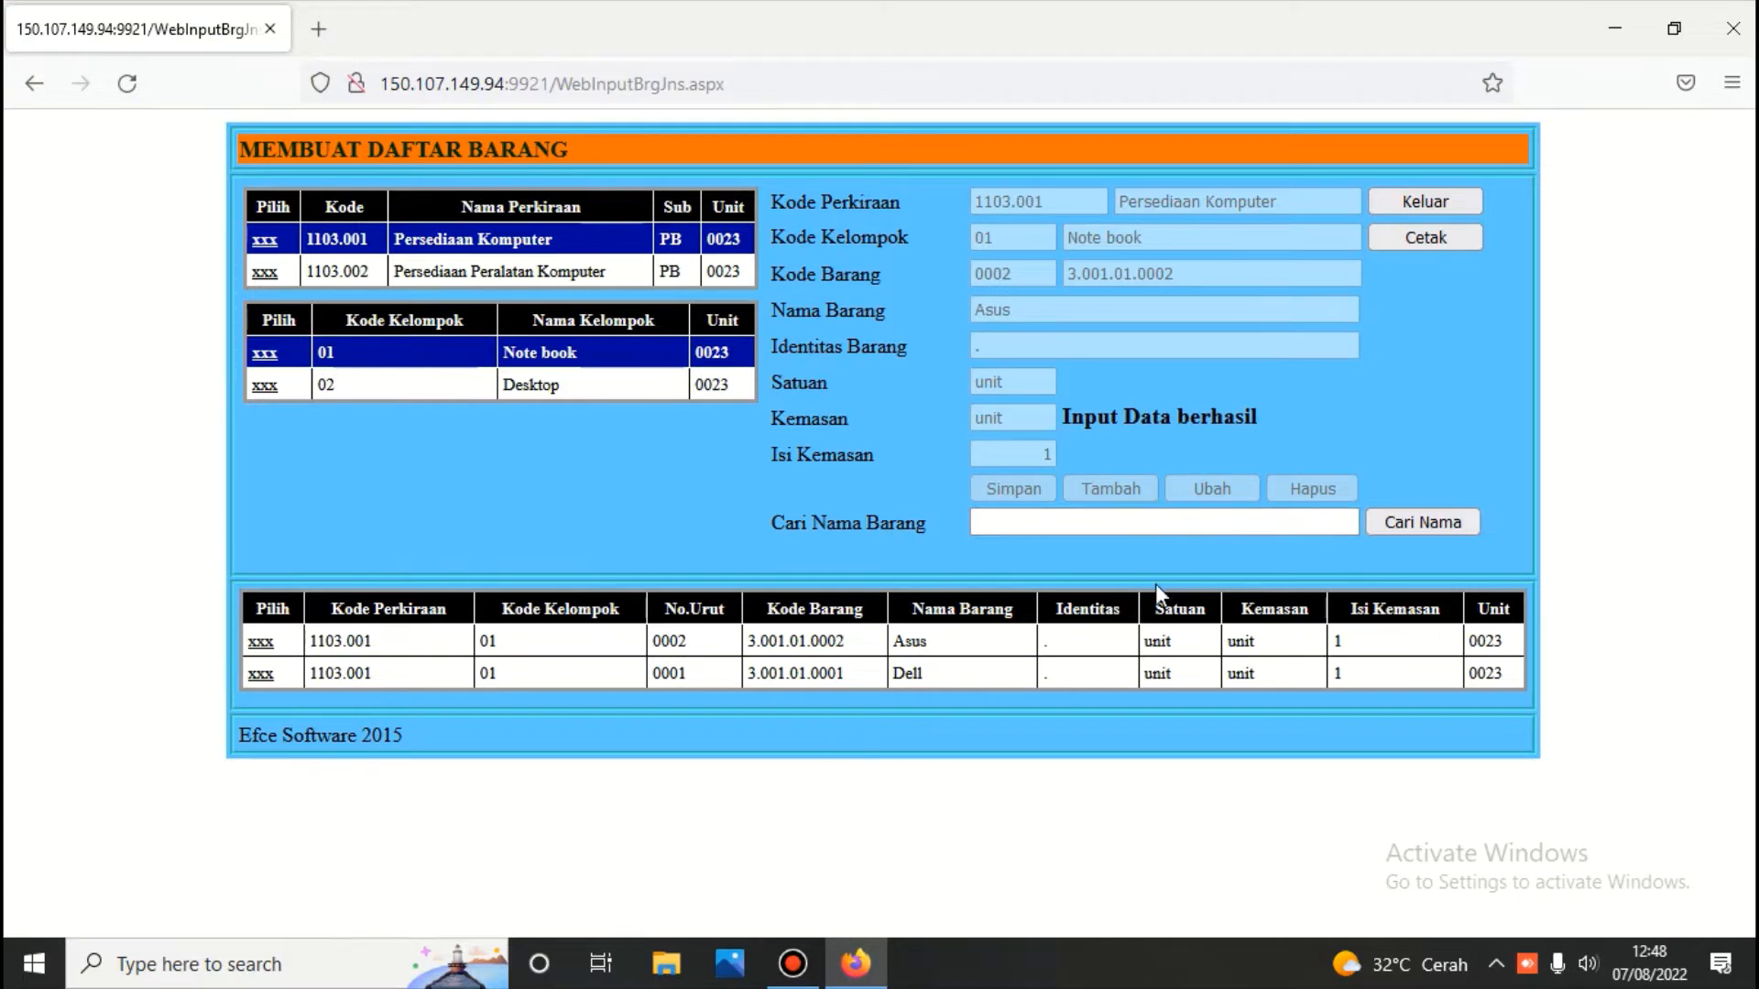
# Add 'Acer' as Note book item 3.001.01.0003 by replacing the previous name
pyautogui.click(262, 353)
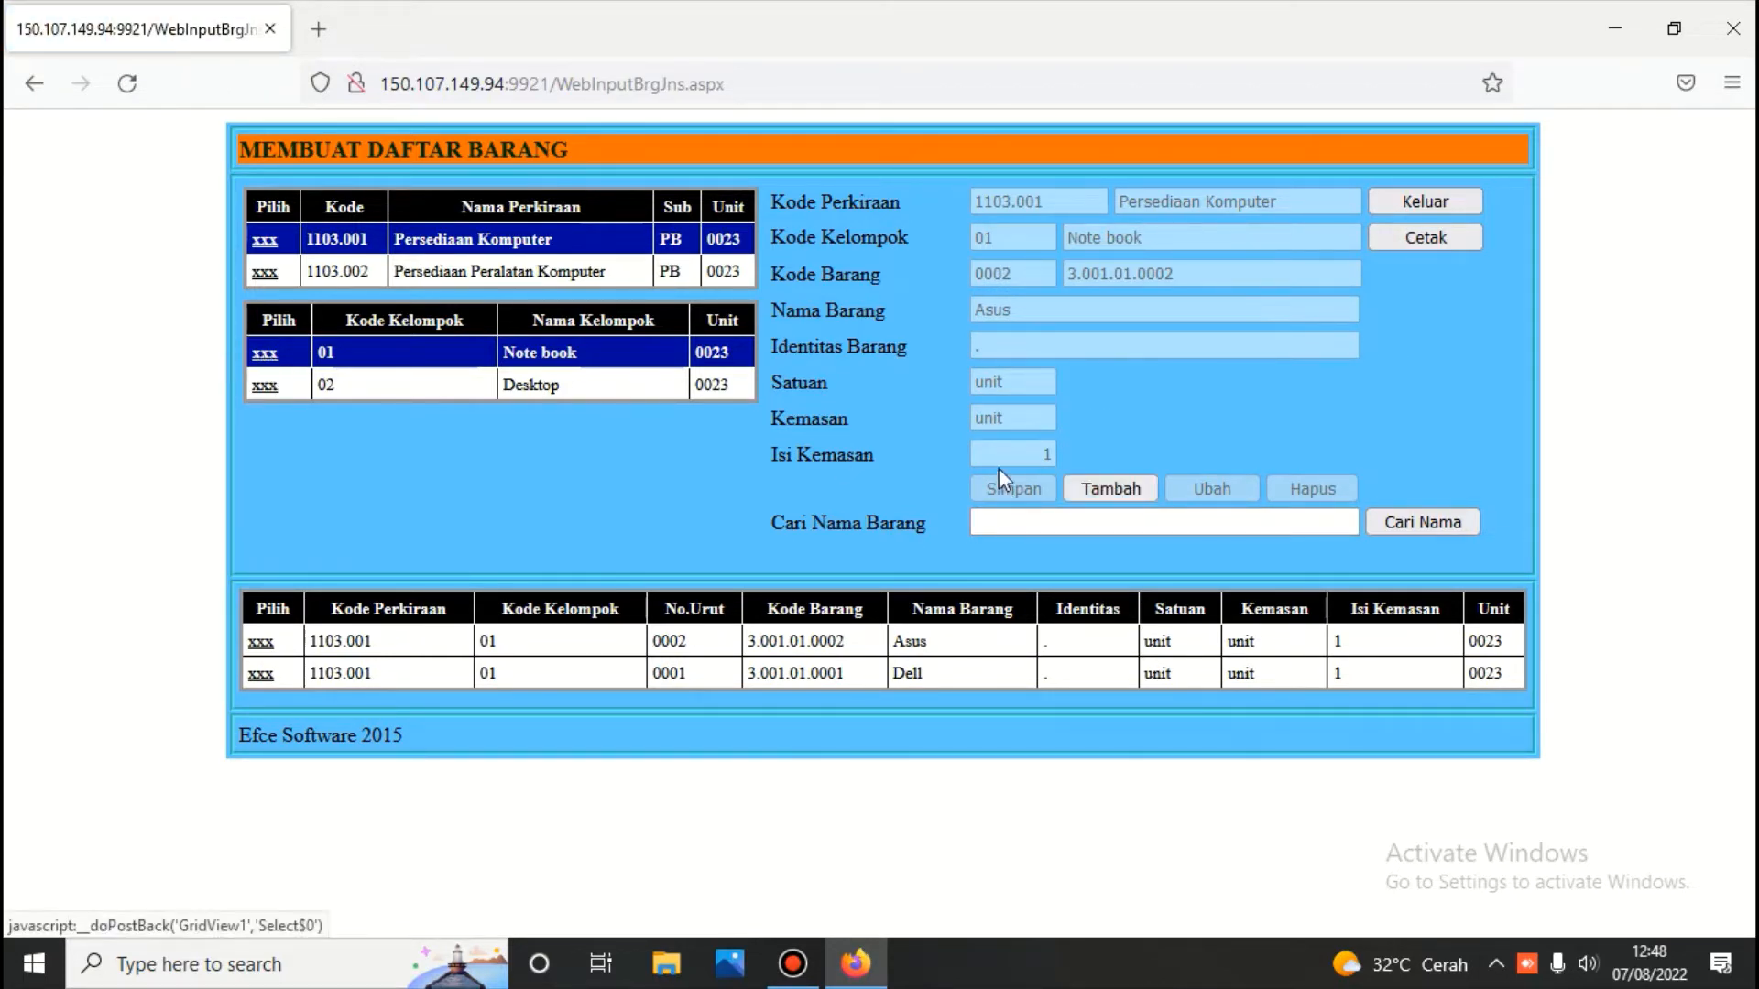
pyautogui.click(1117, 488)
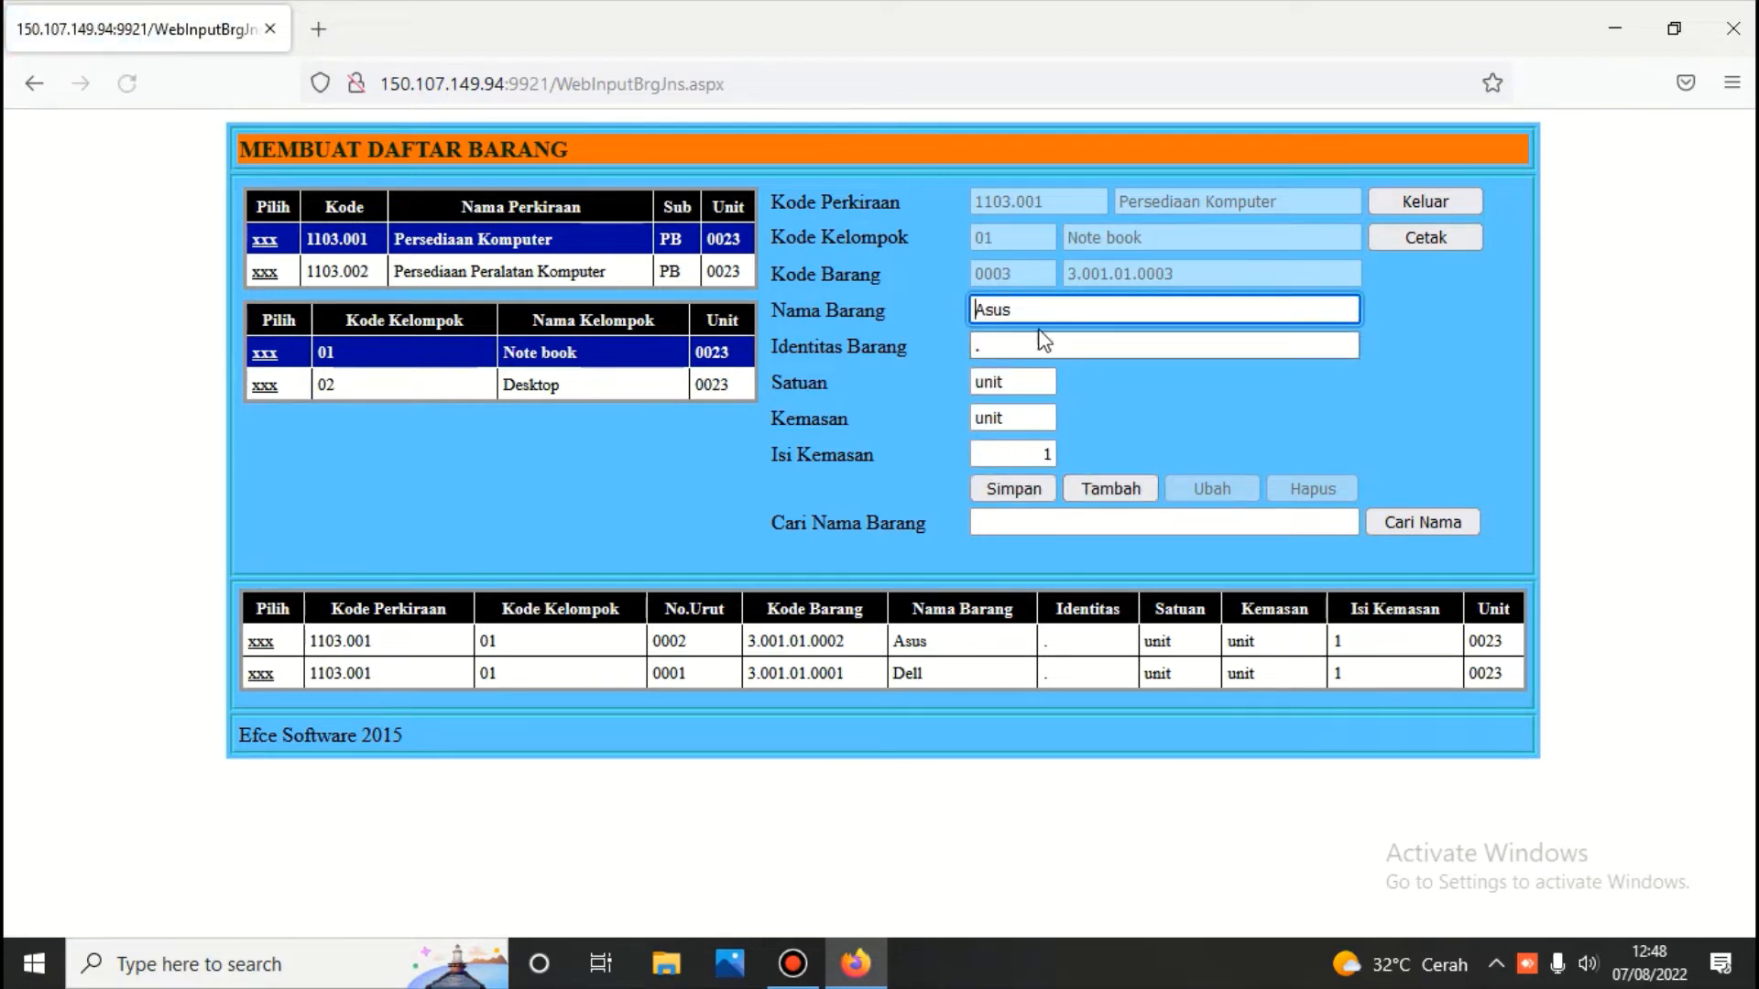
pyautogui.moveTo(1025, 308); pyautogui.dragTo(955, 310)
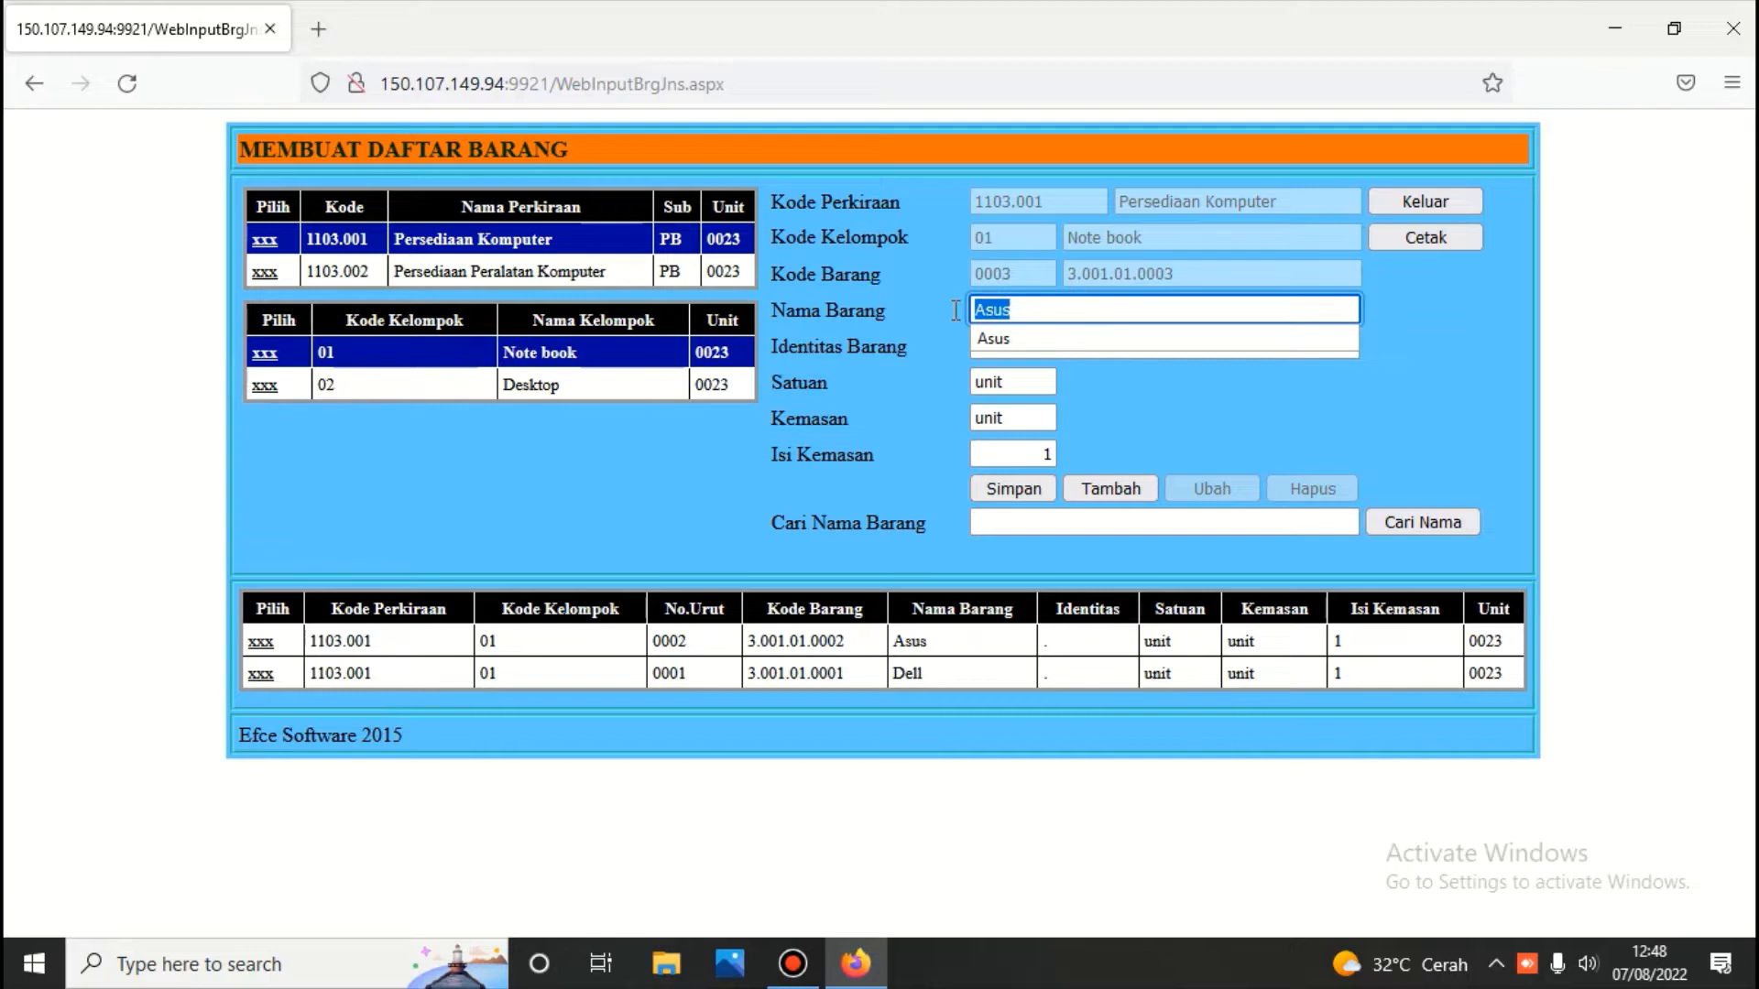
pyautogui.write('A')
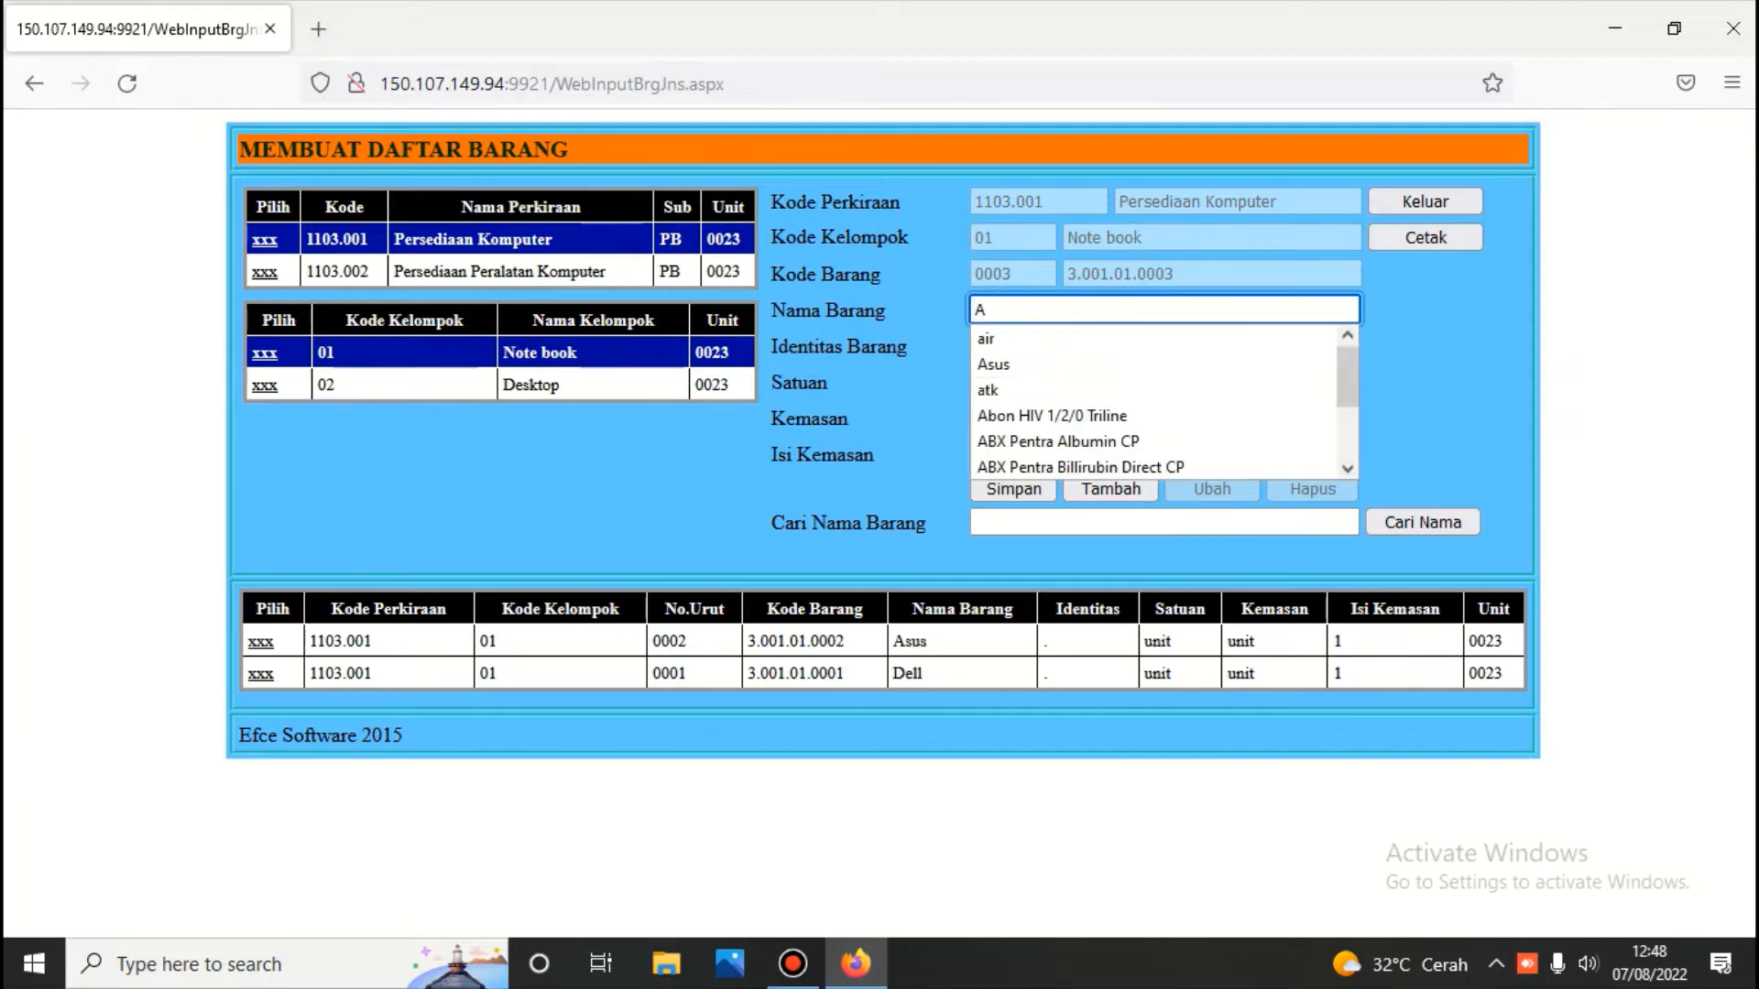
pyautogui.write('cer')
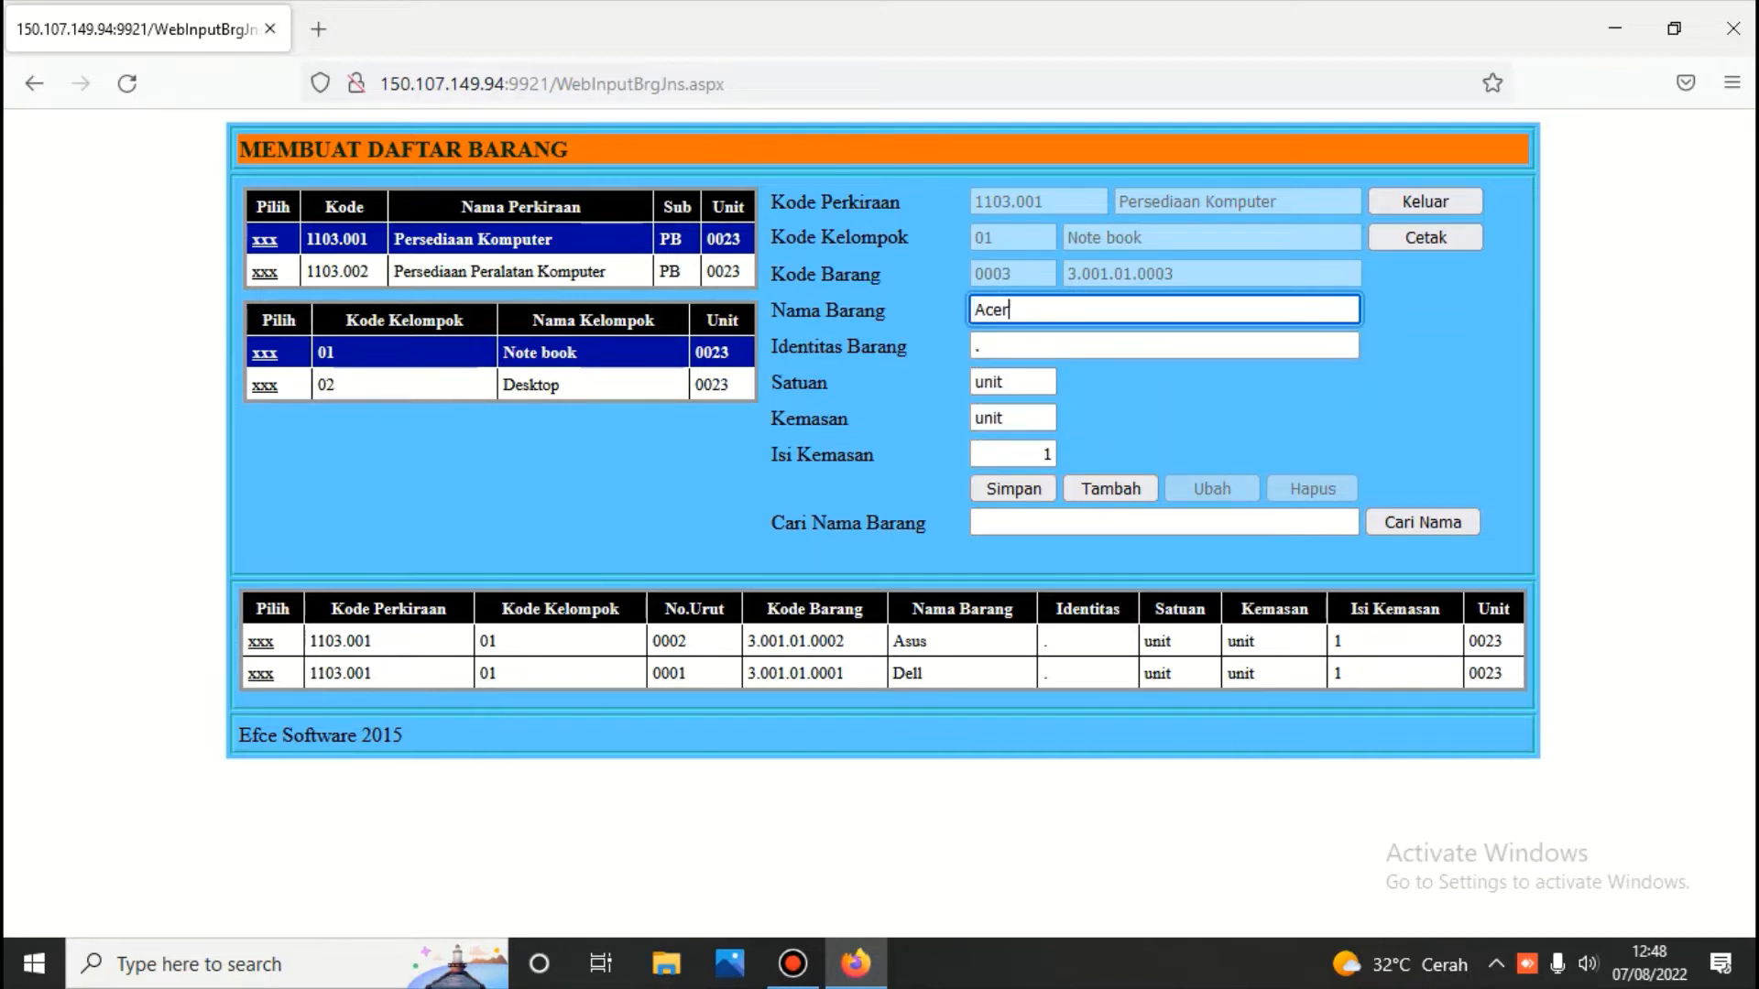
pyautogui.click(1022, 486)
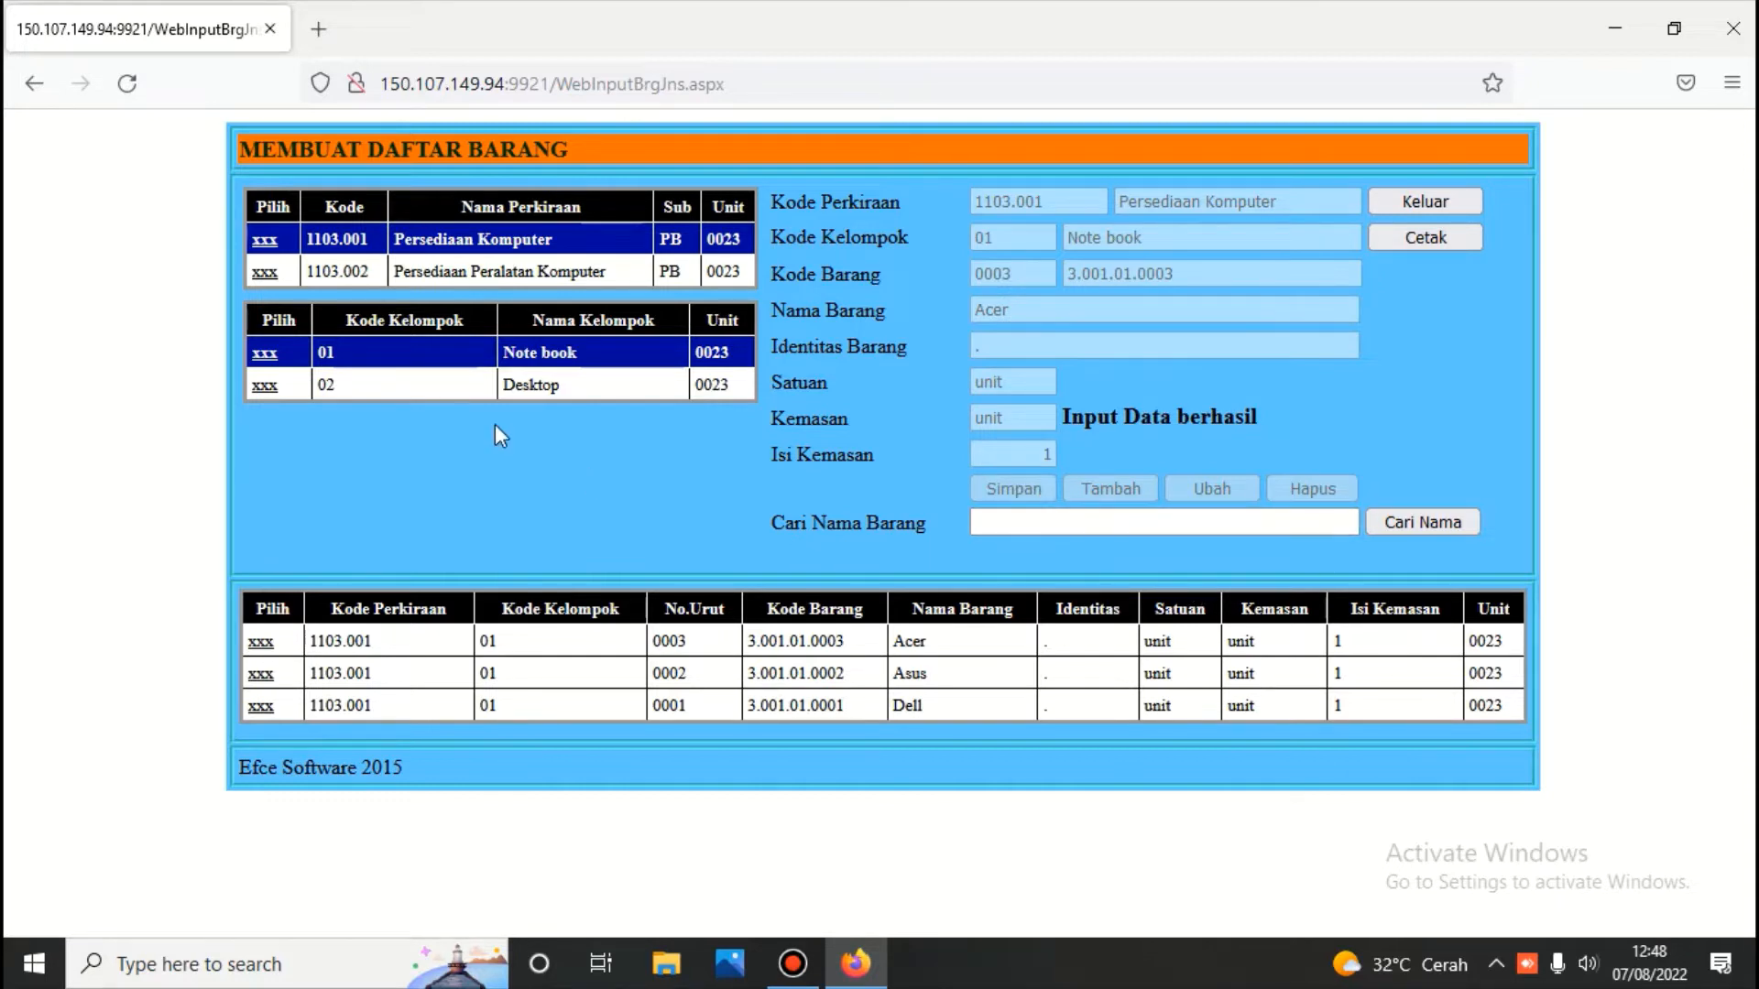
# Add 'Dell' to the Desktop group as item 3.001.02.0001
pyautogui.click(265, 386)
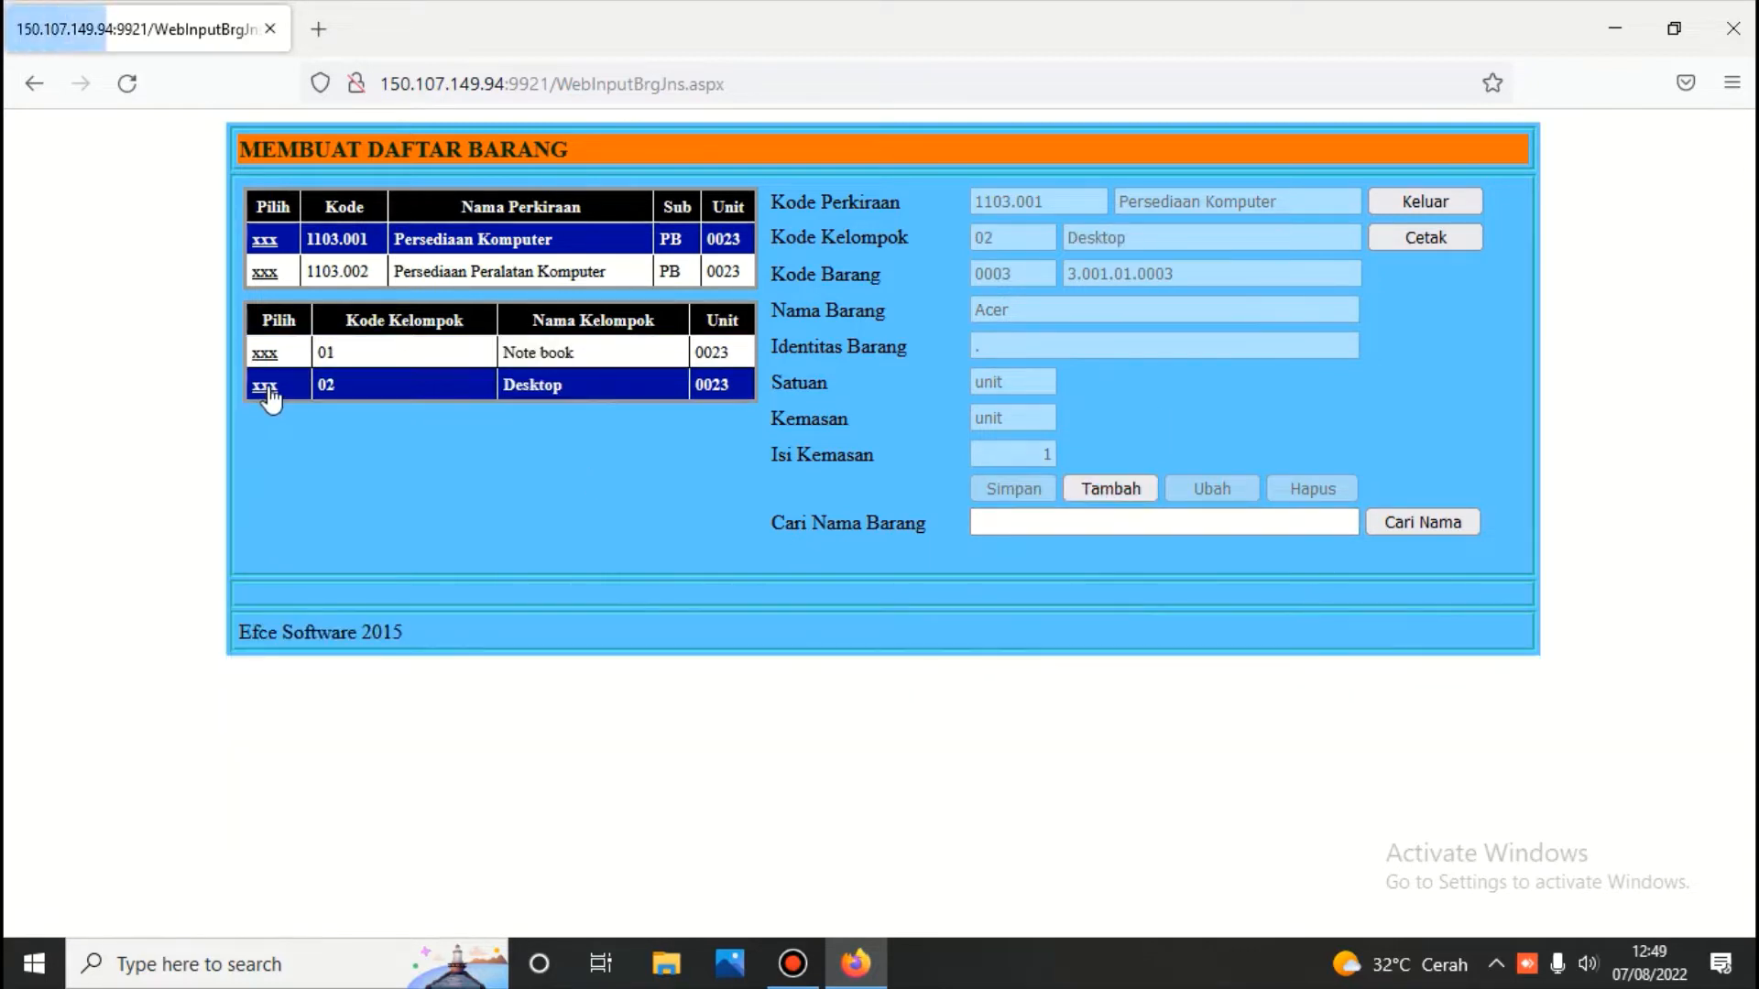
pyautogui.click(1103, 497)
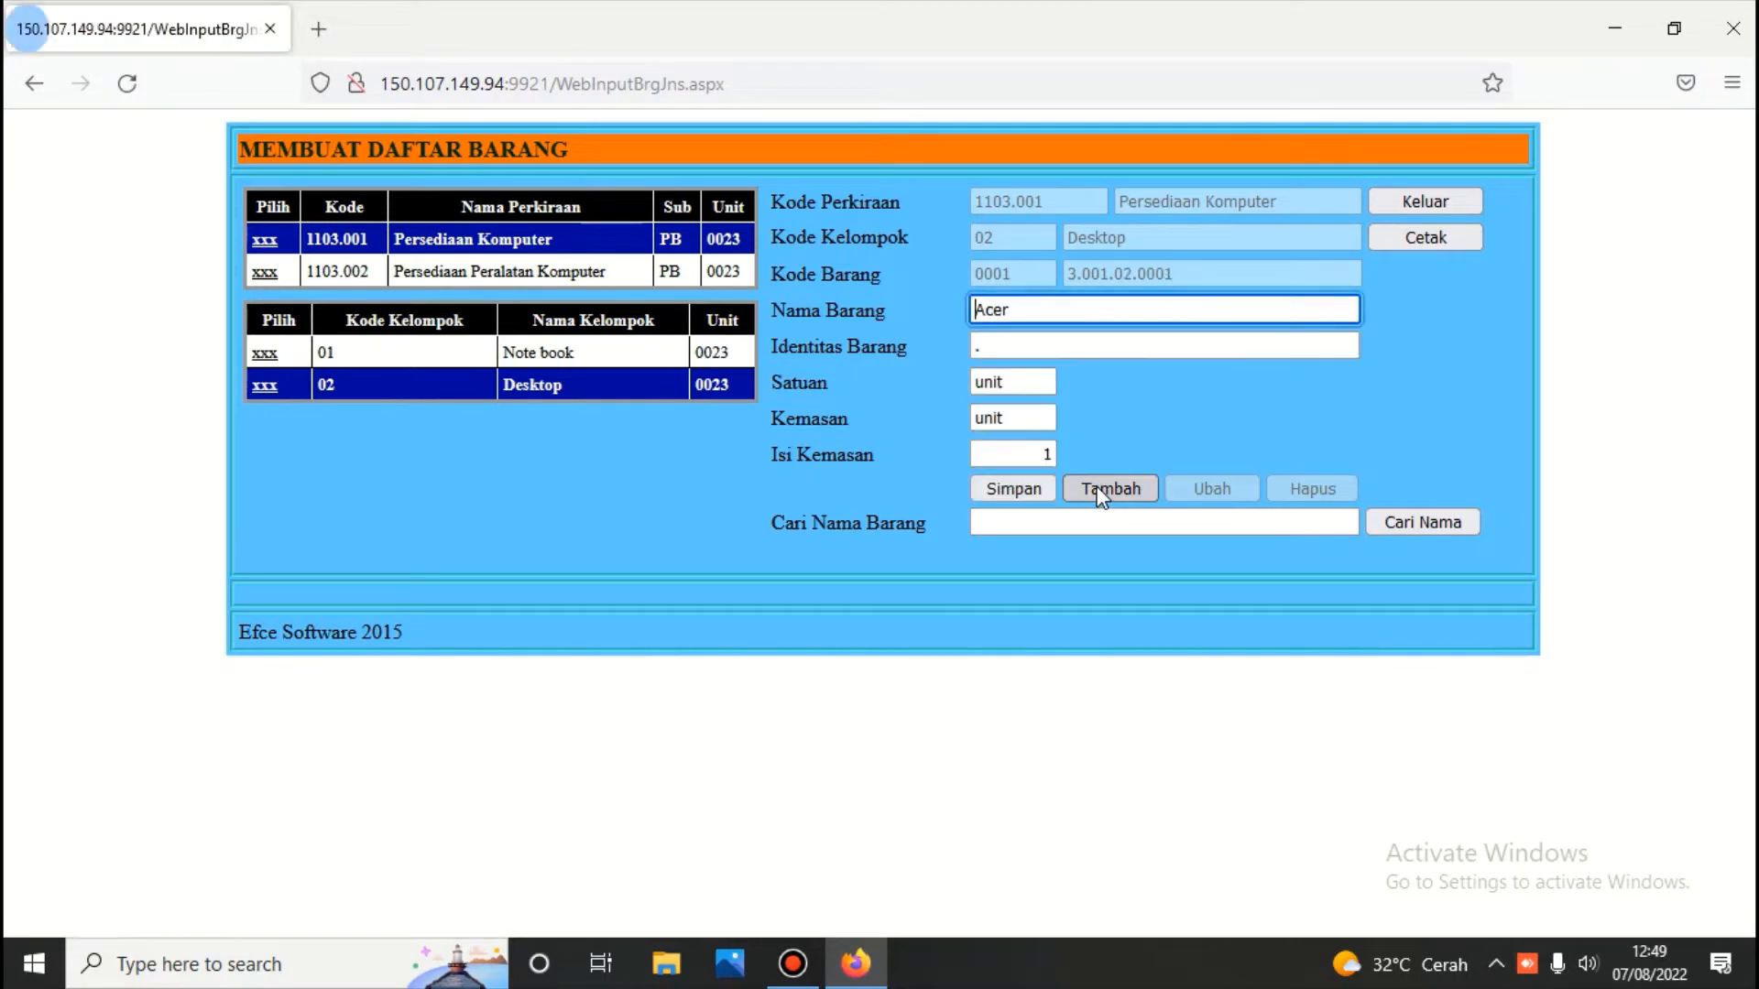
pyautogui.press('Delete')
pyautogui.press('Delete')
pyautogui.press('Delete')
pyautogui.press('Delete')
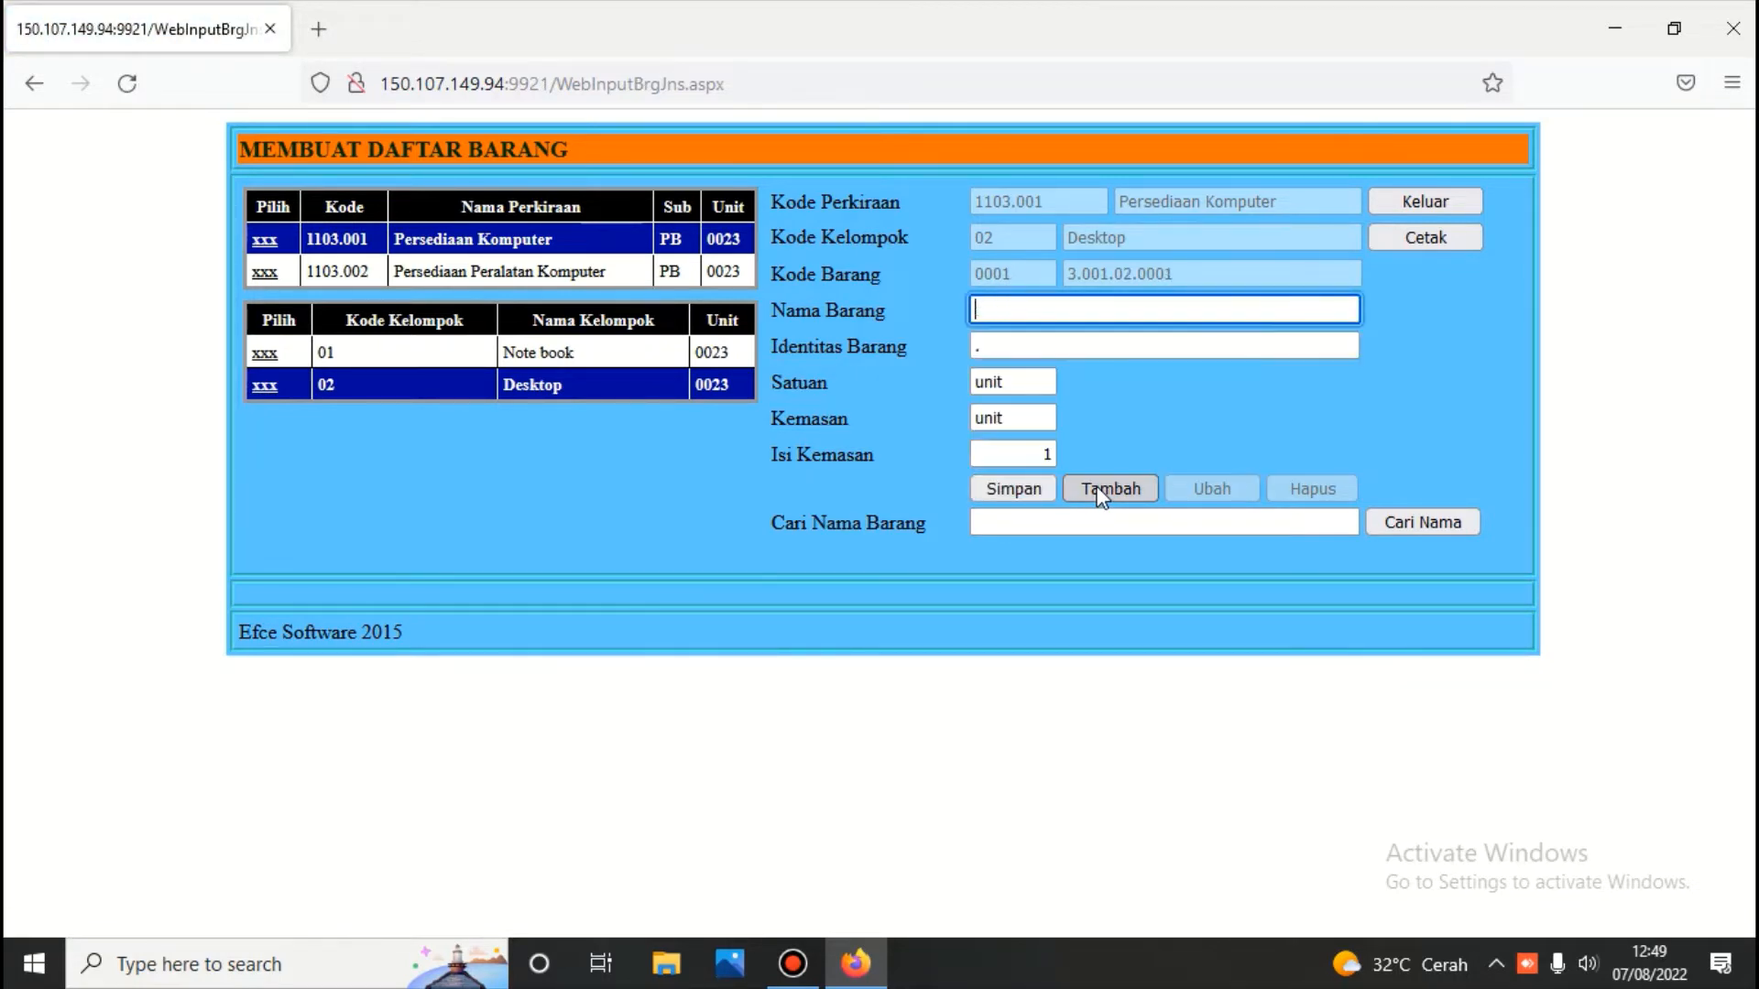
pyautogui.write('D')
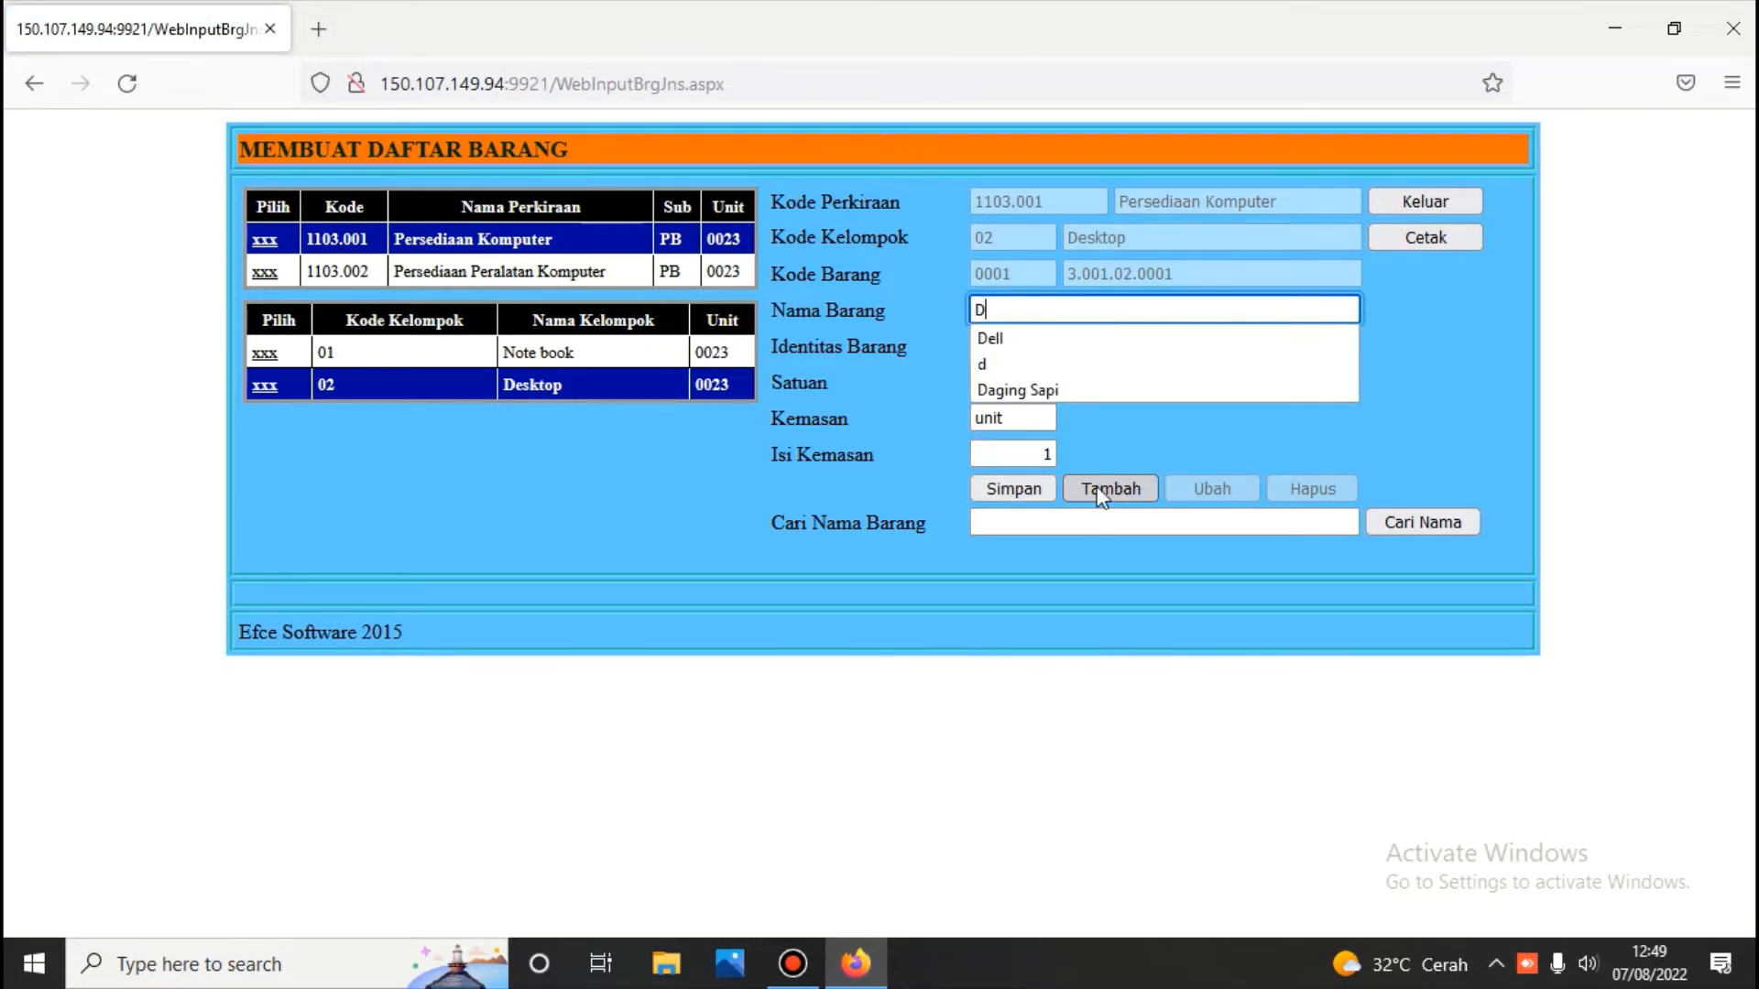
pyautogui.write('ell')
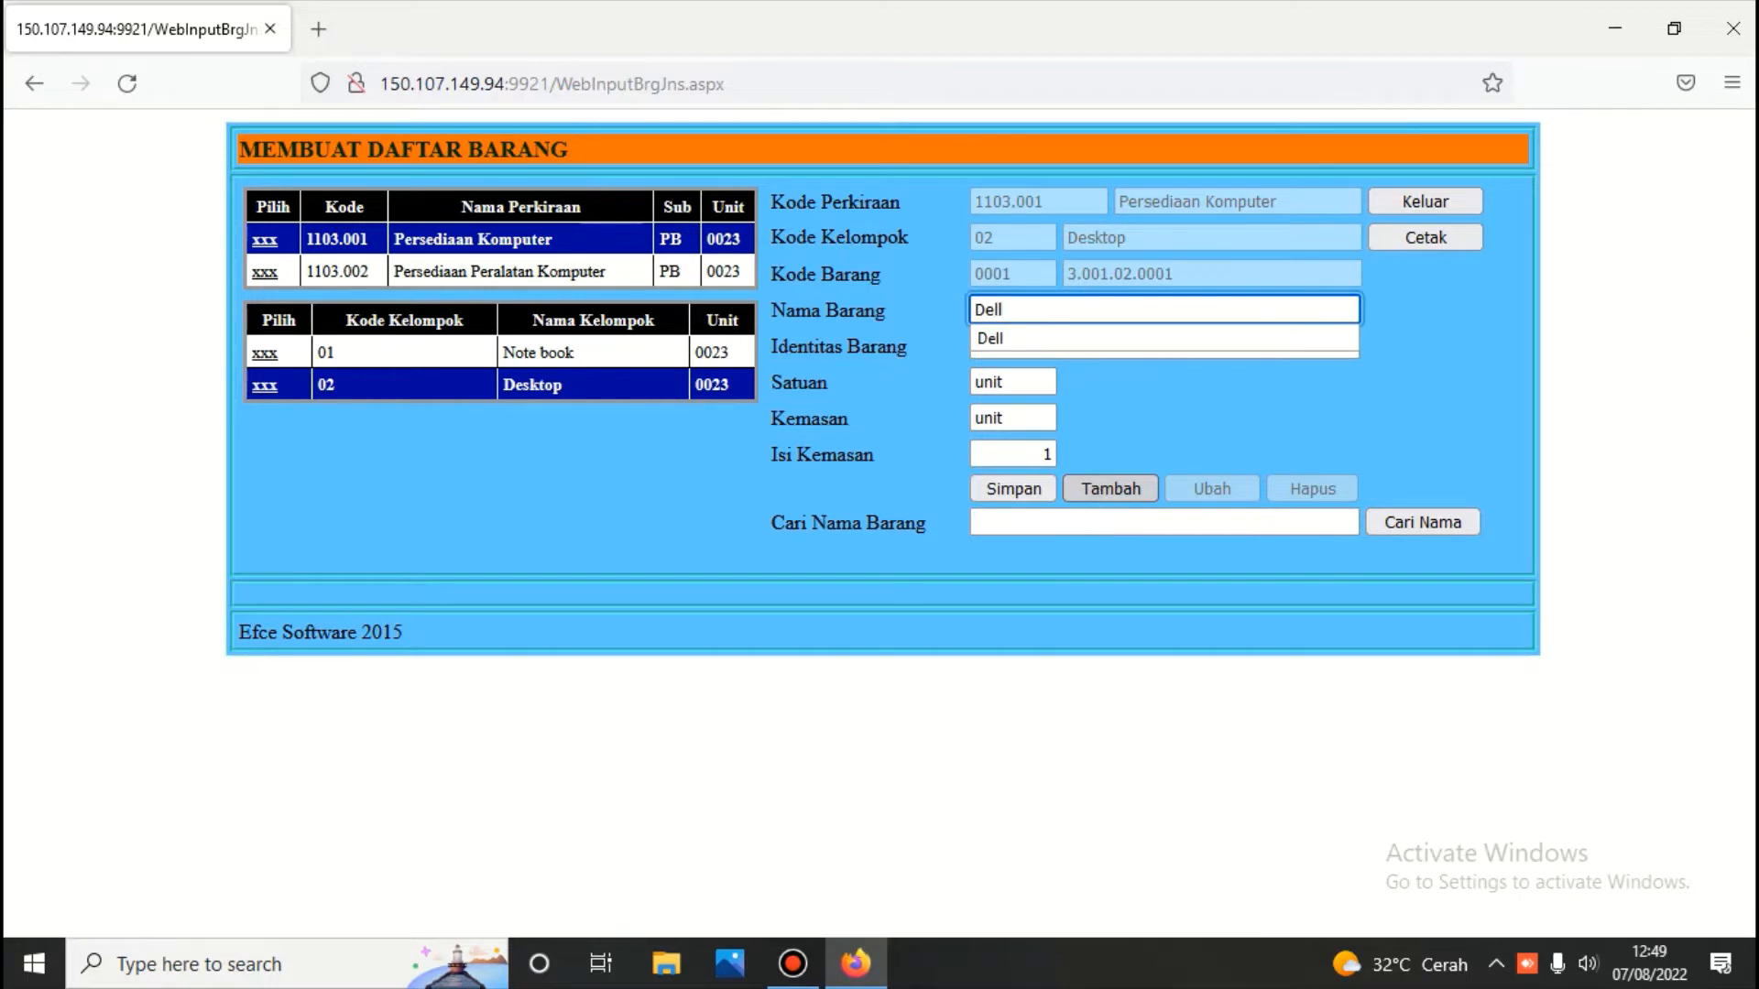
pyautogui.click(1020, 489)
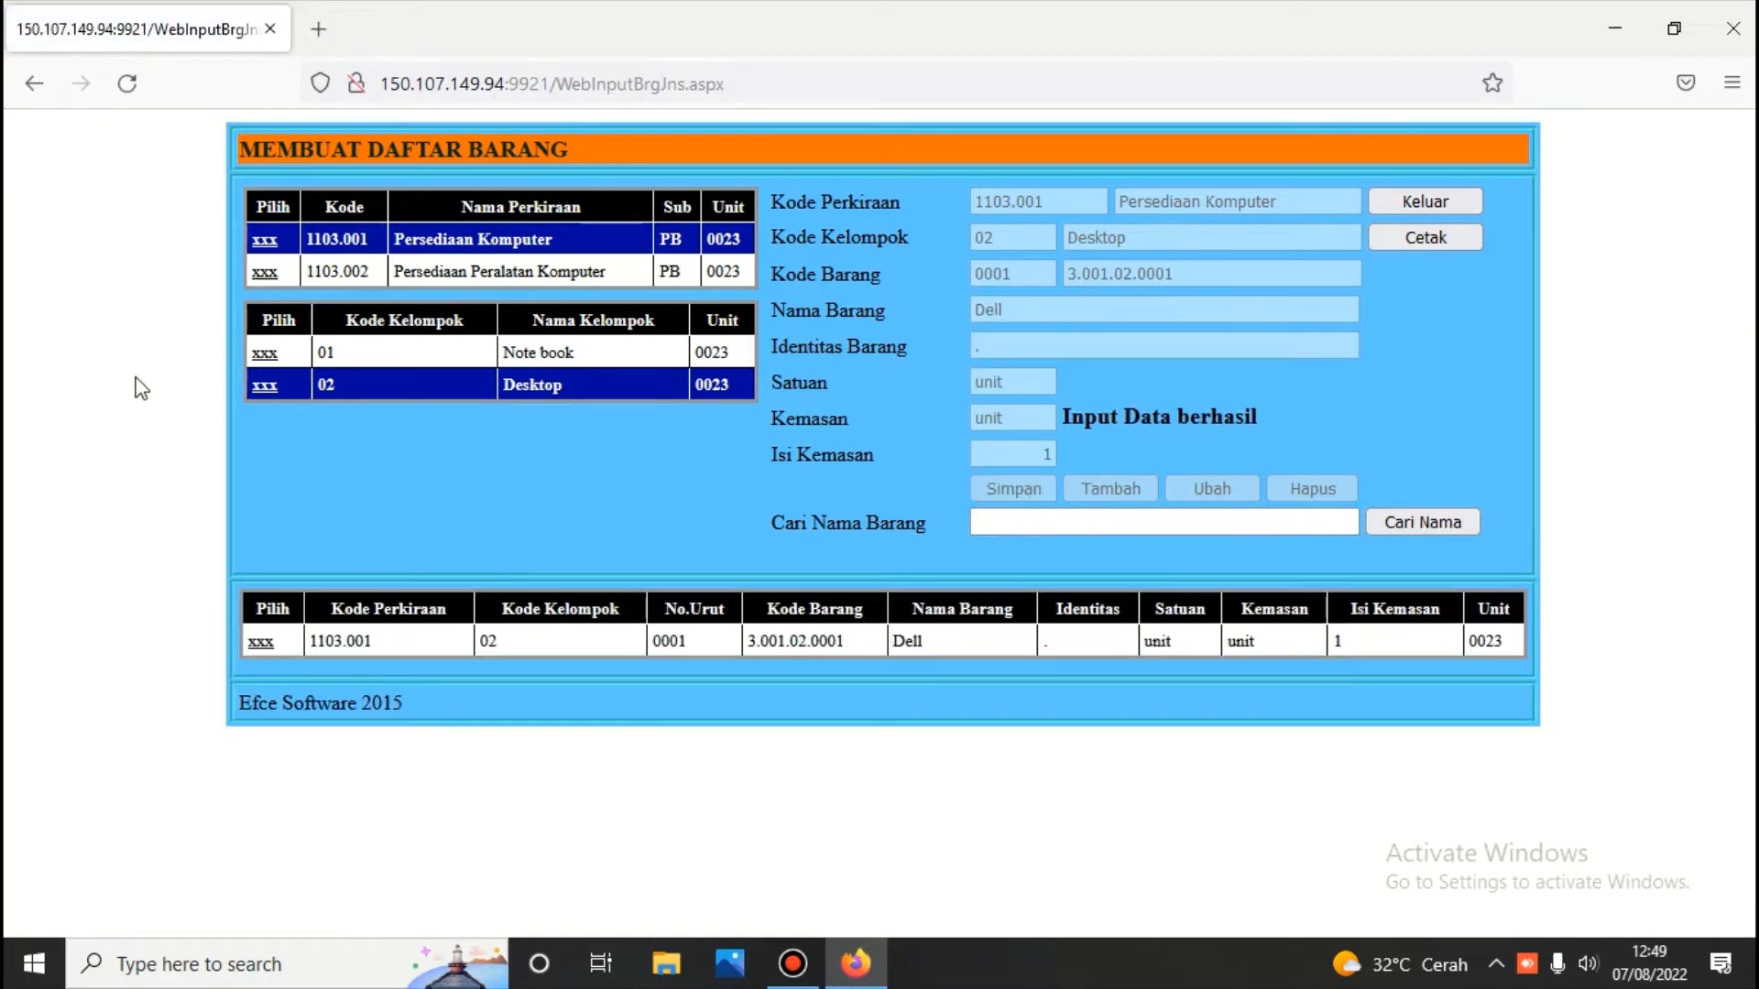
# Add 'Asus' to the Desktop group as item 3.001.02.0002
pyautogui.click(265, 389)
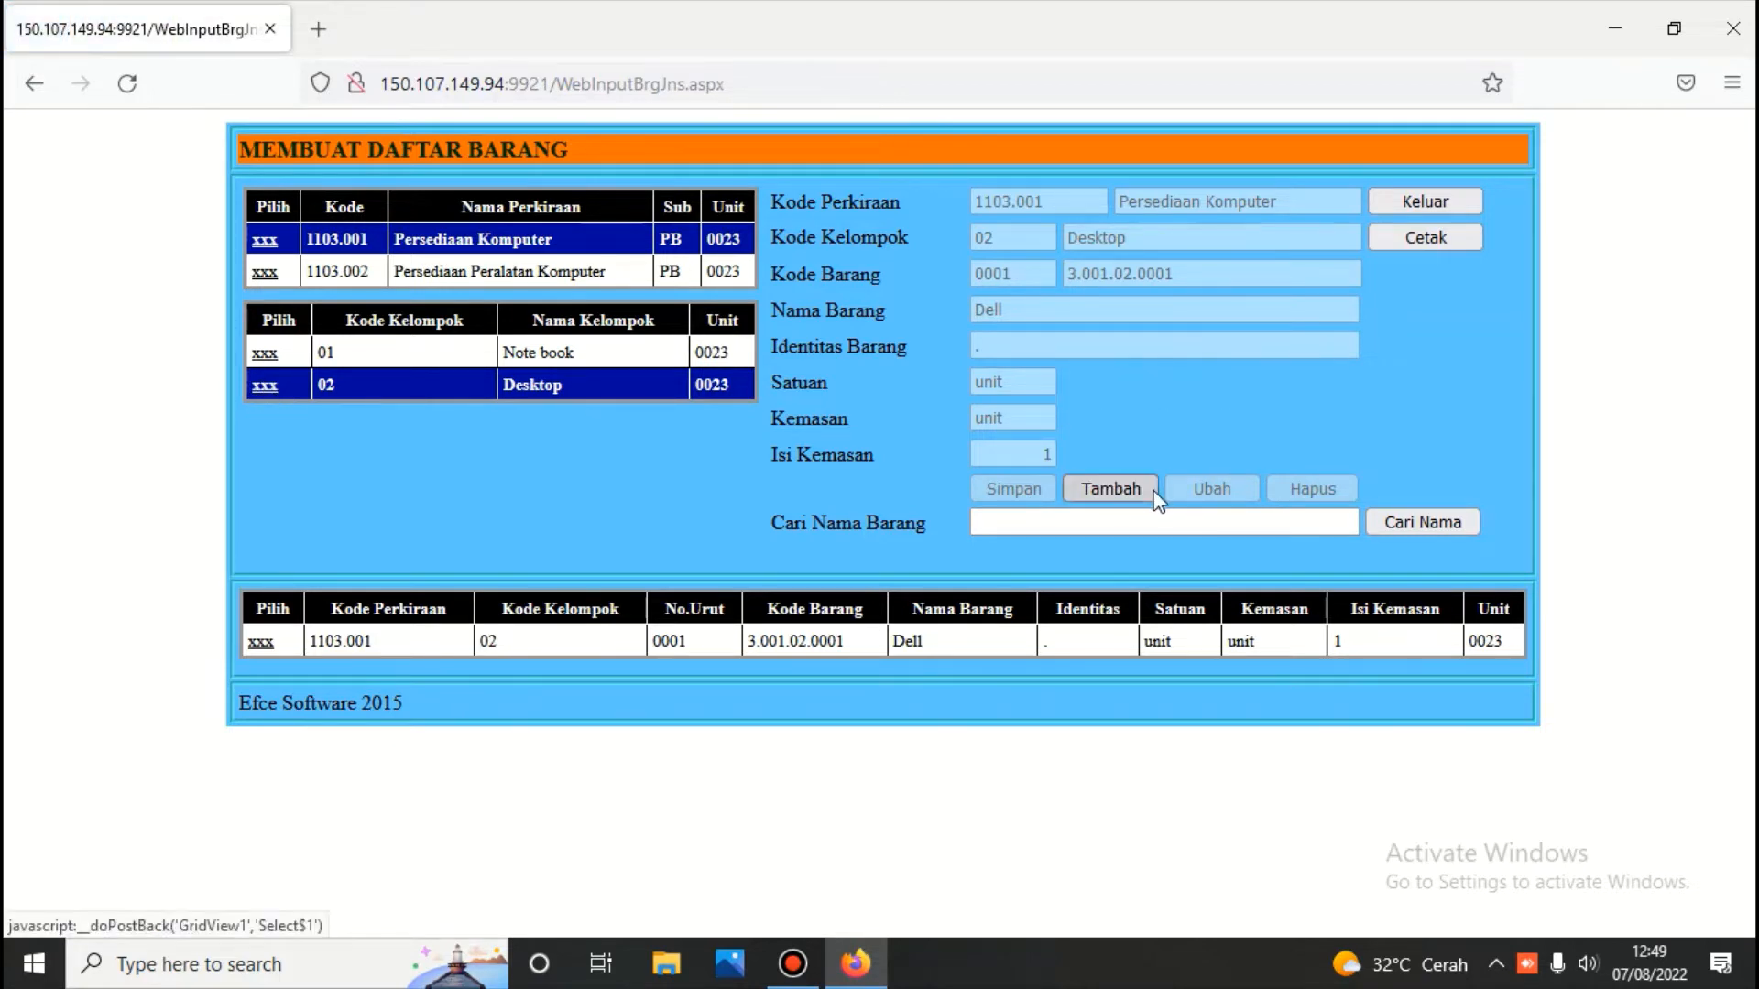
pyautogui.click(1108, 491)
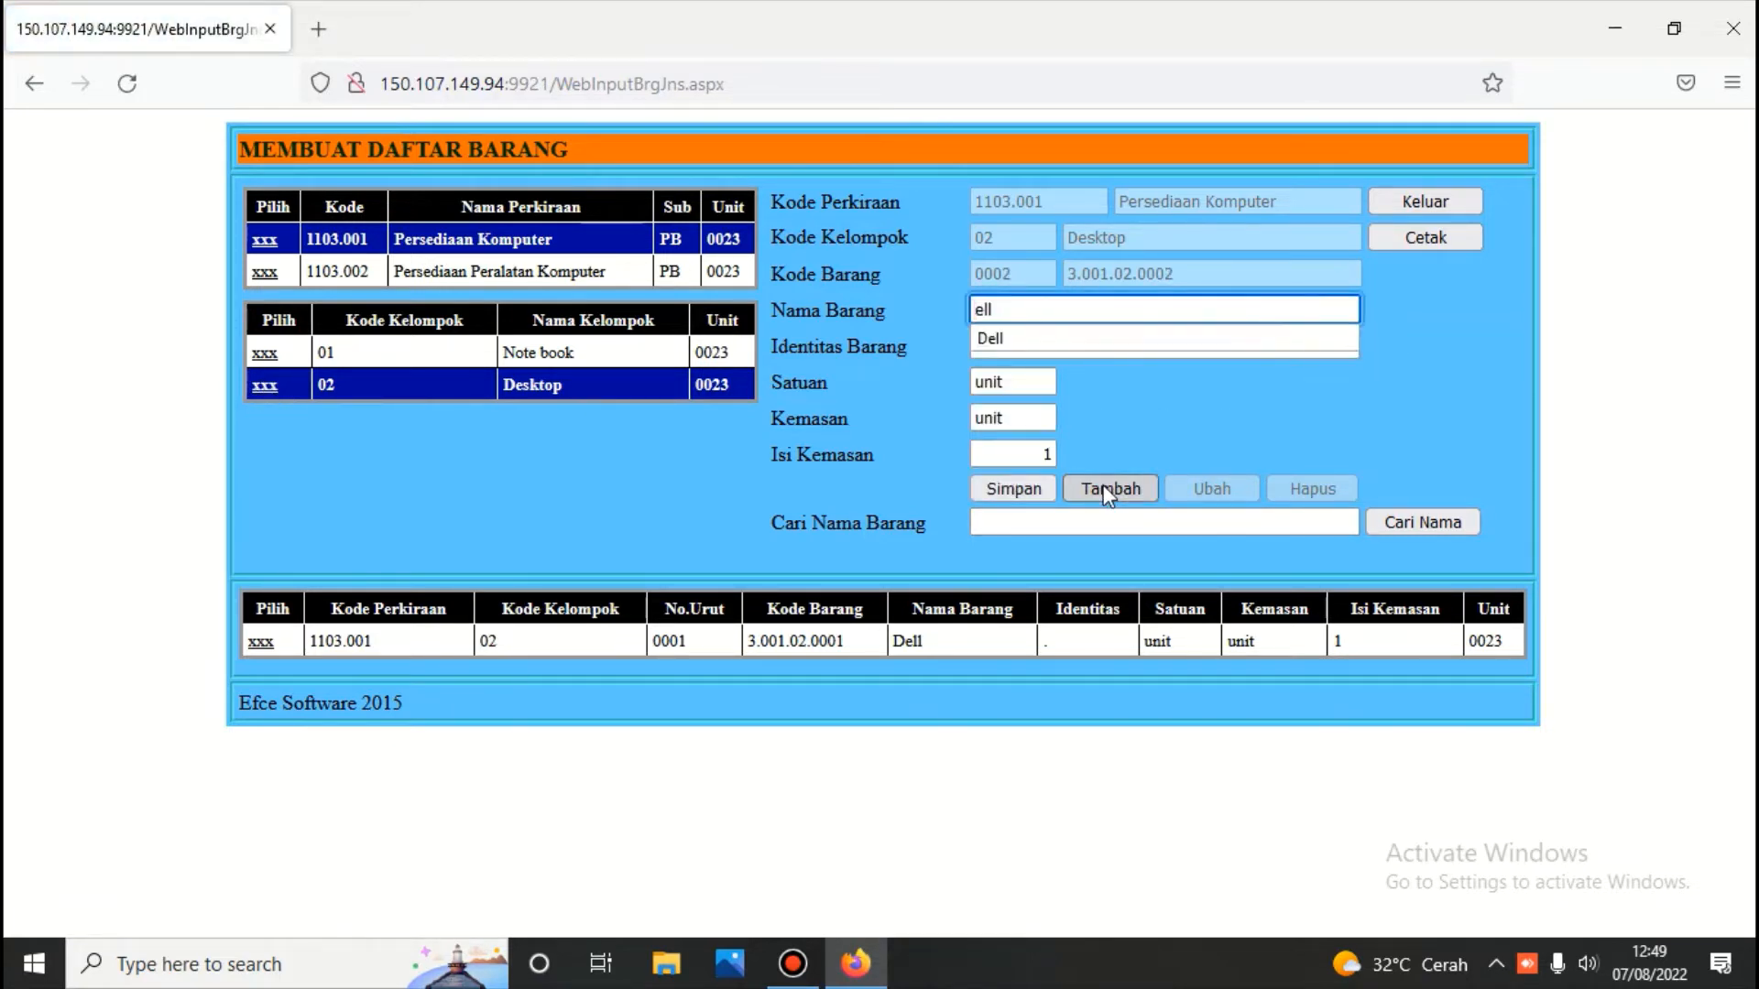
pyautogui.write('A')
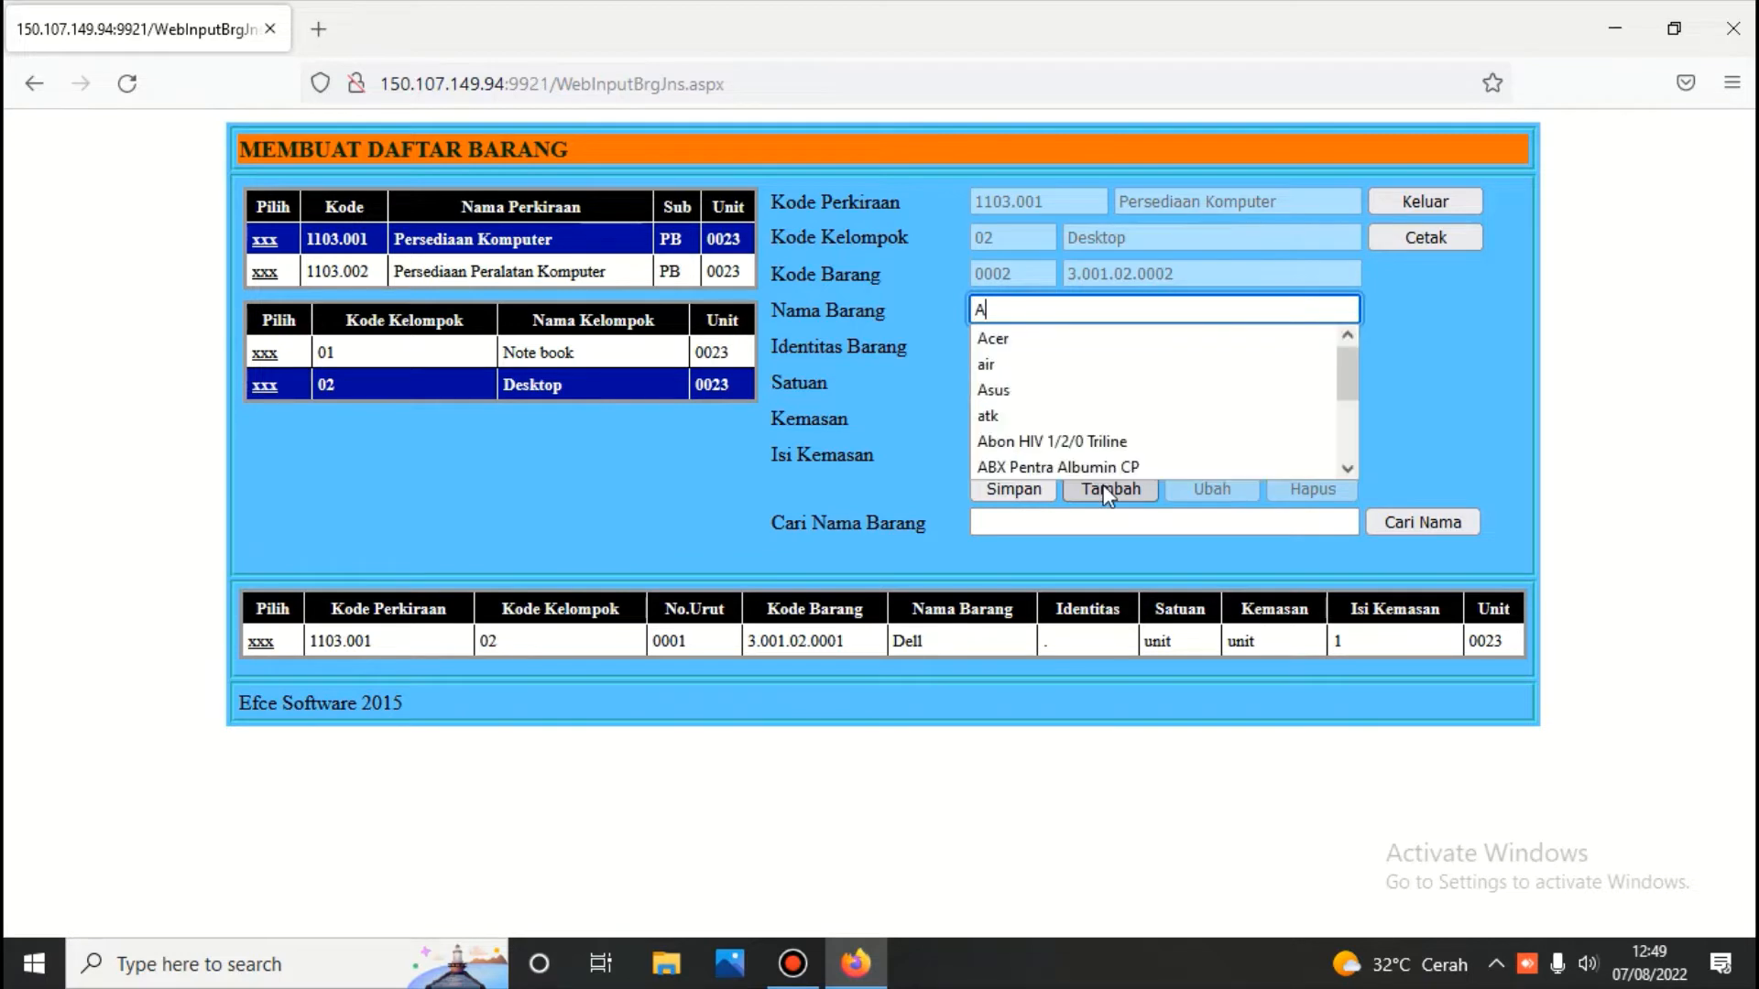
pyautogui.write('sus')
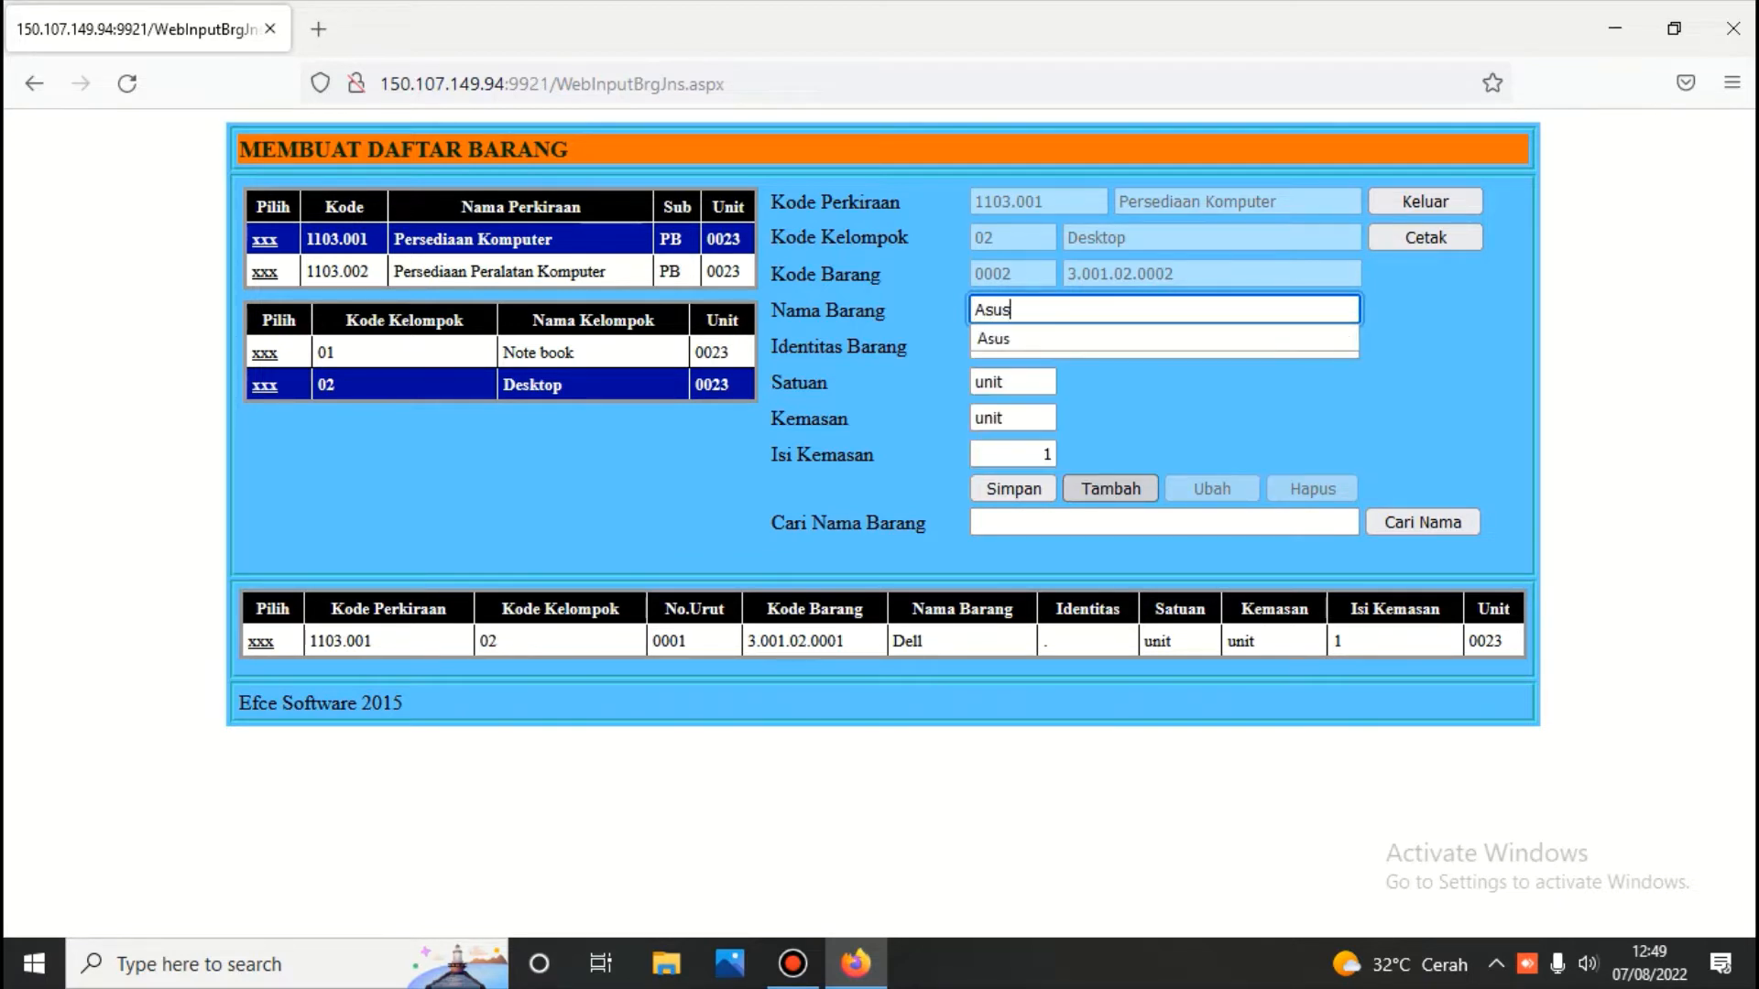
pyautogui.click(1017, 490)
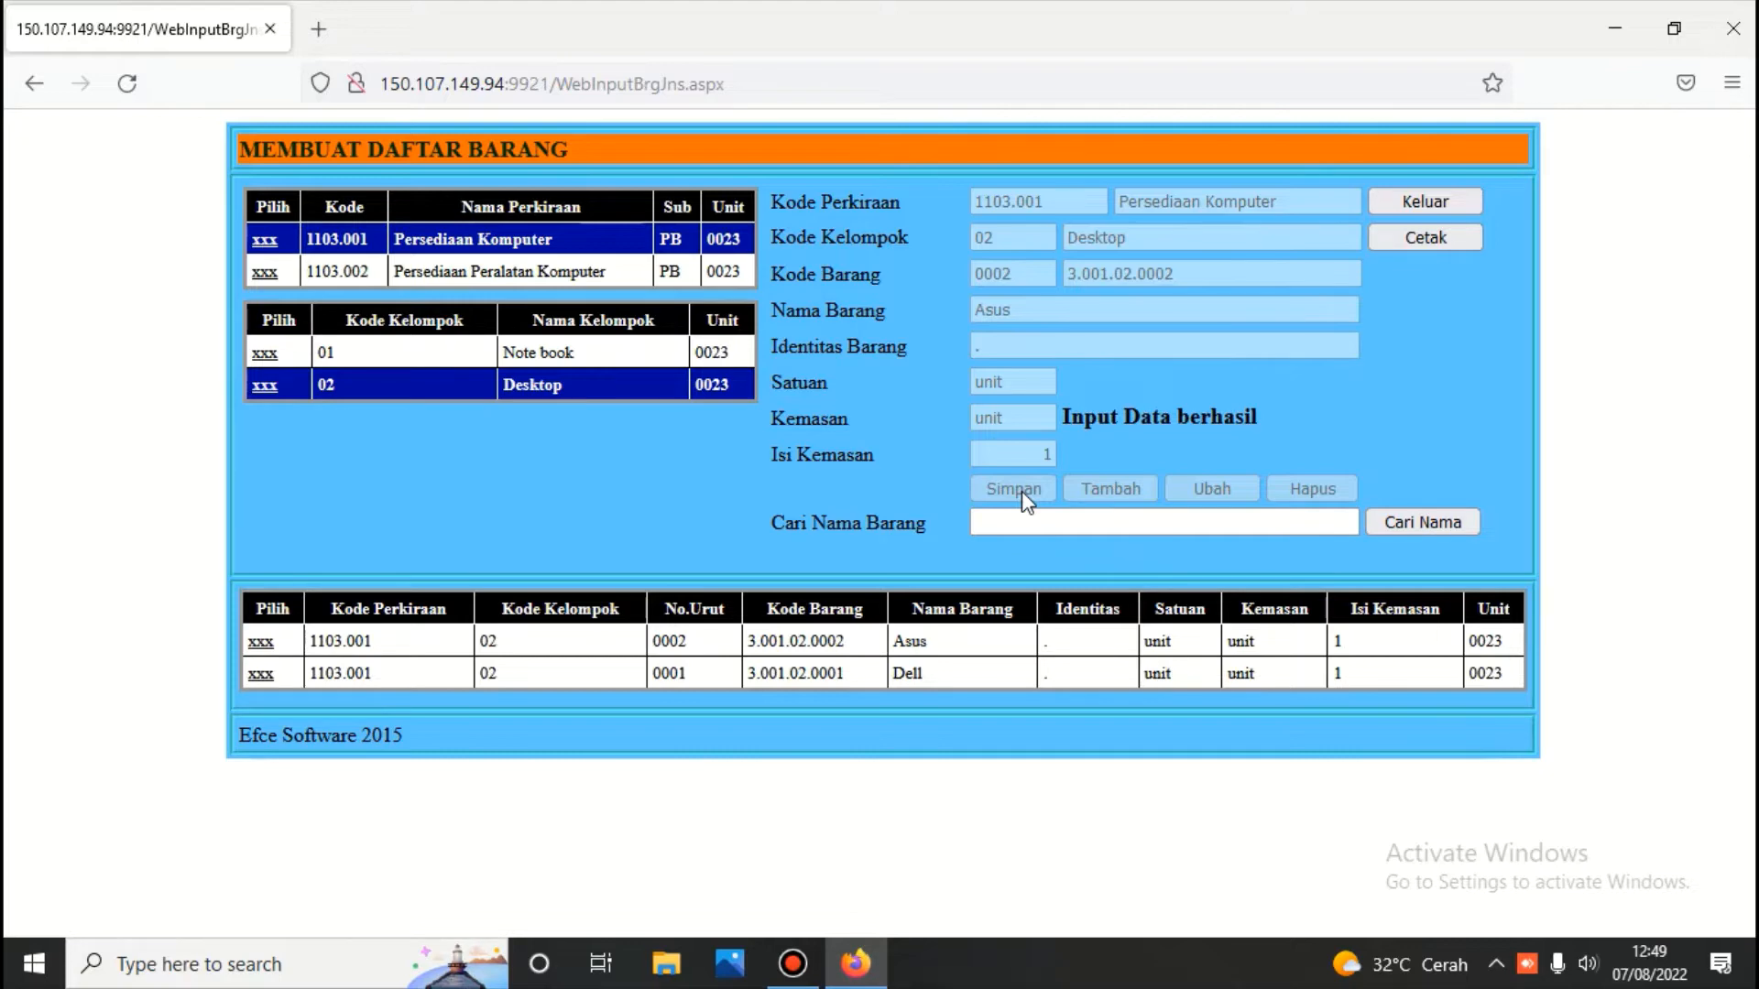
# Preview the DAFTAR BARANG report, then return to the Desktop group's Asus and Dell items
pyautogui.click(1455, 240)
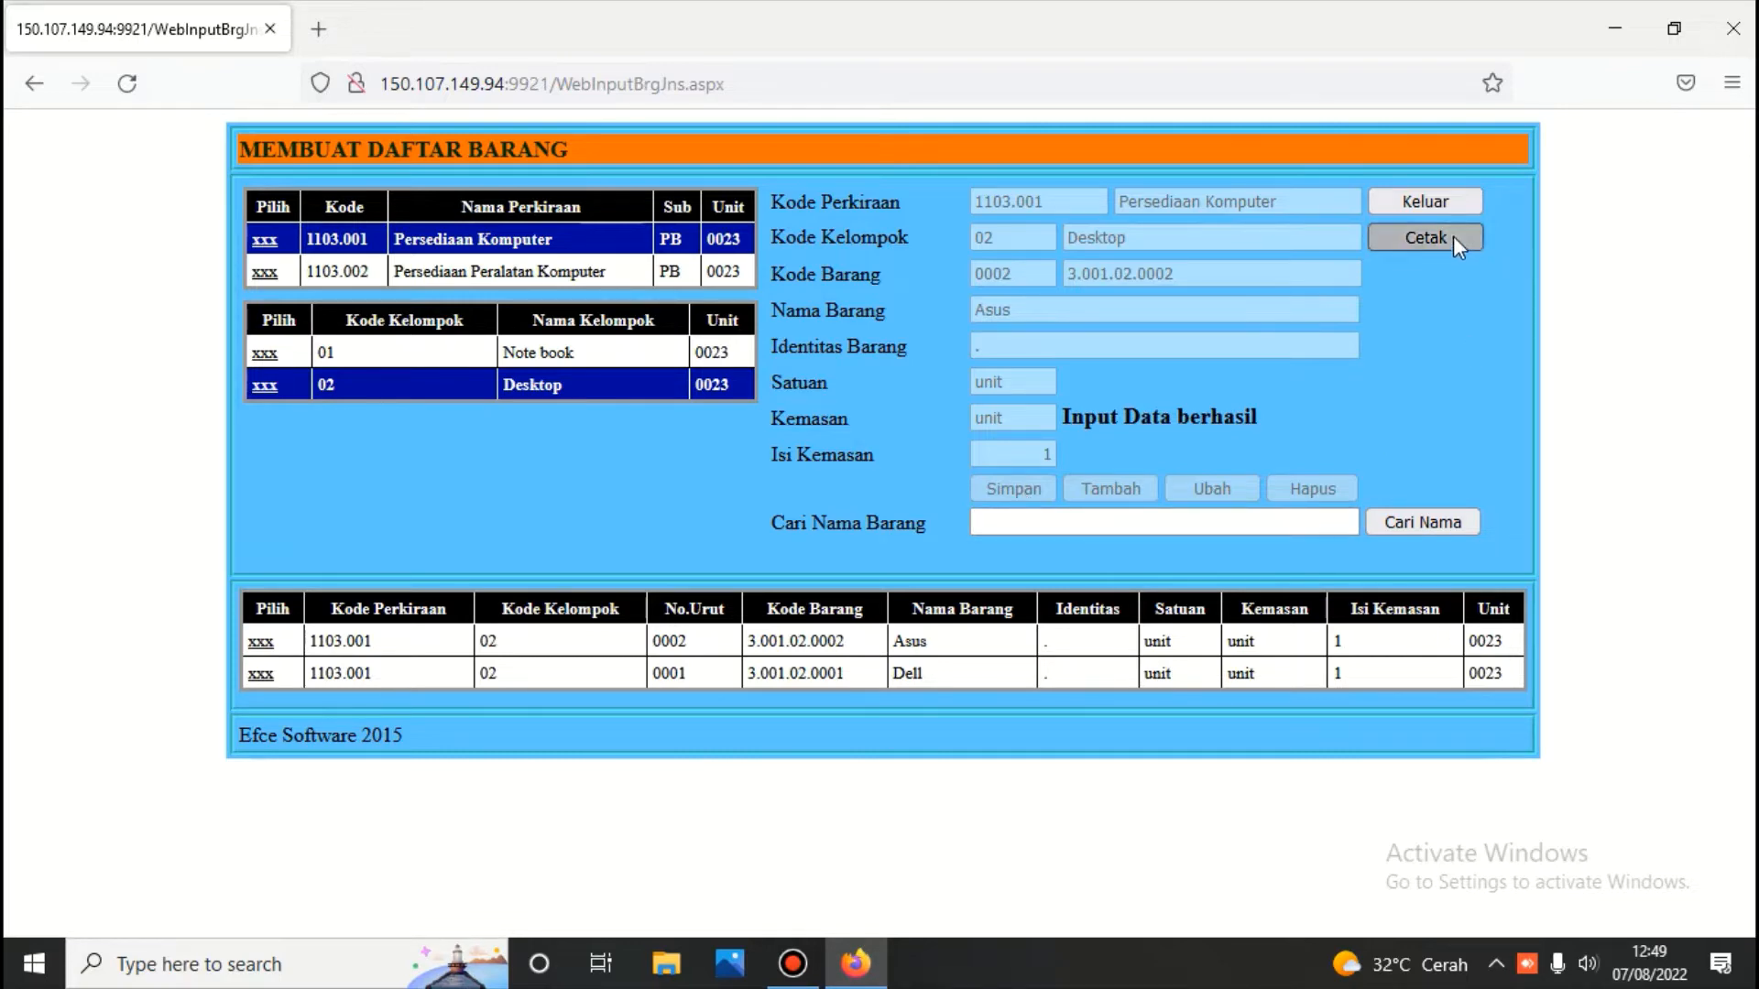
pyautogui.scroll(-6, 1202, 357)
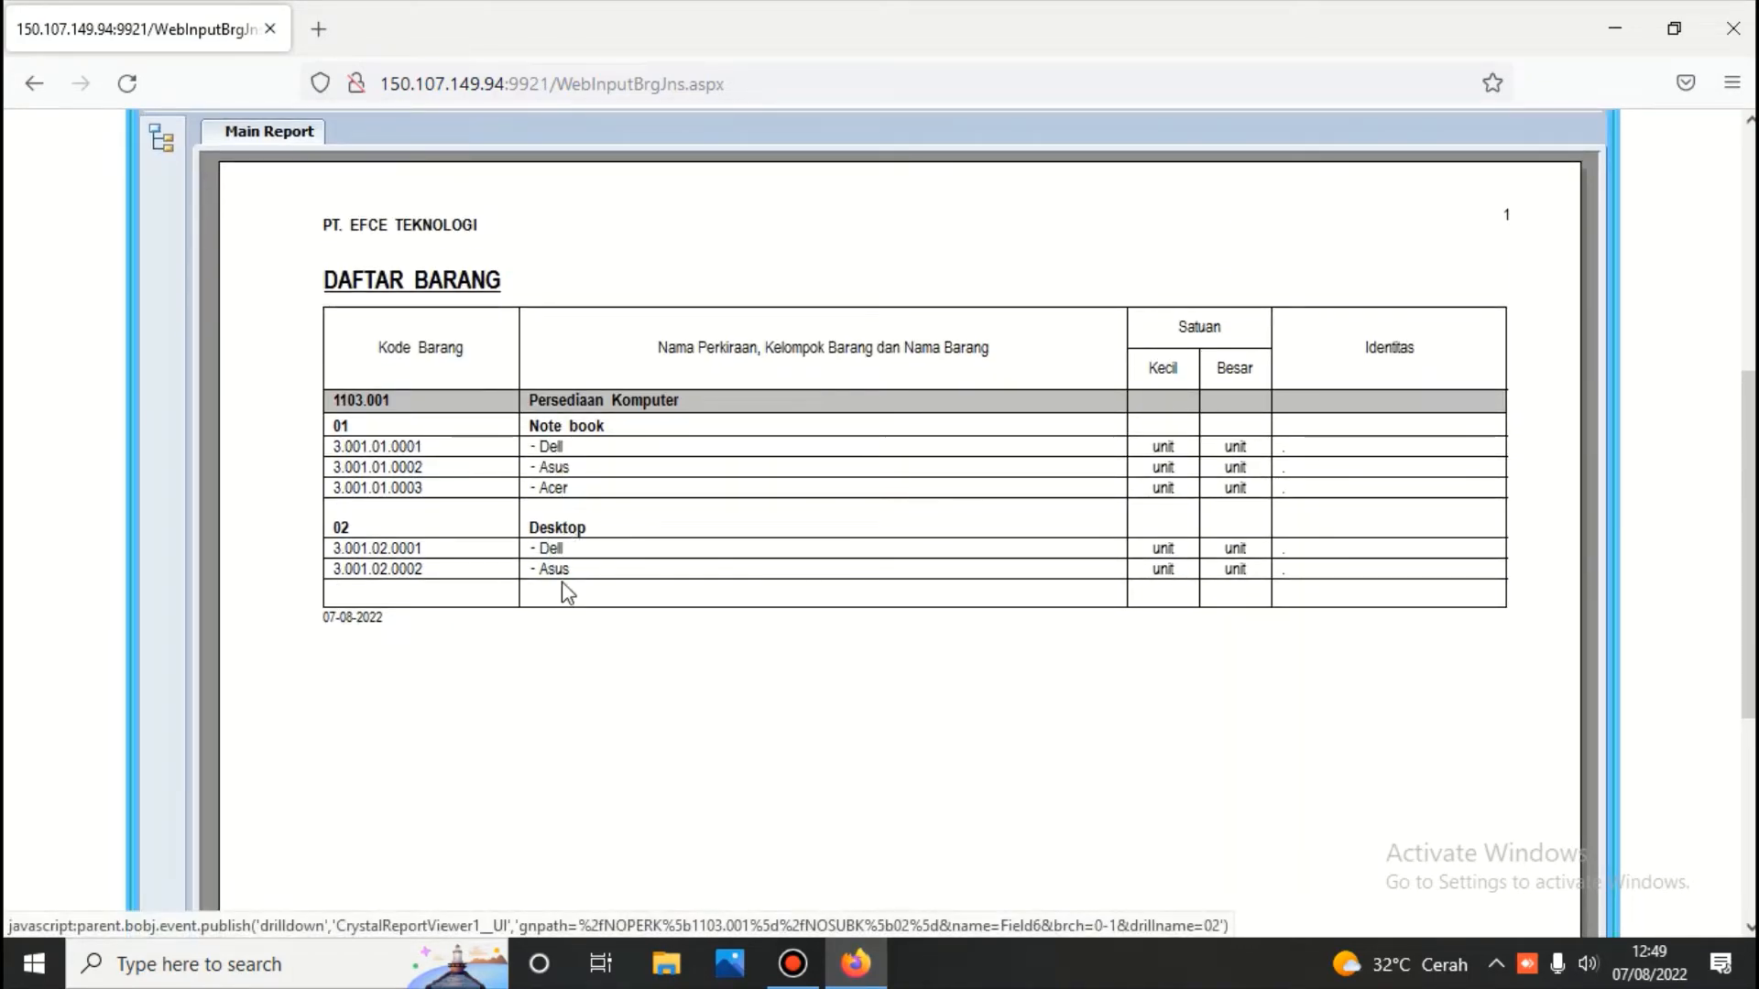
pyautogui.click(625, 553)
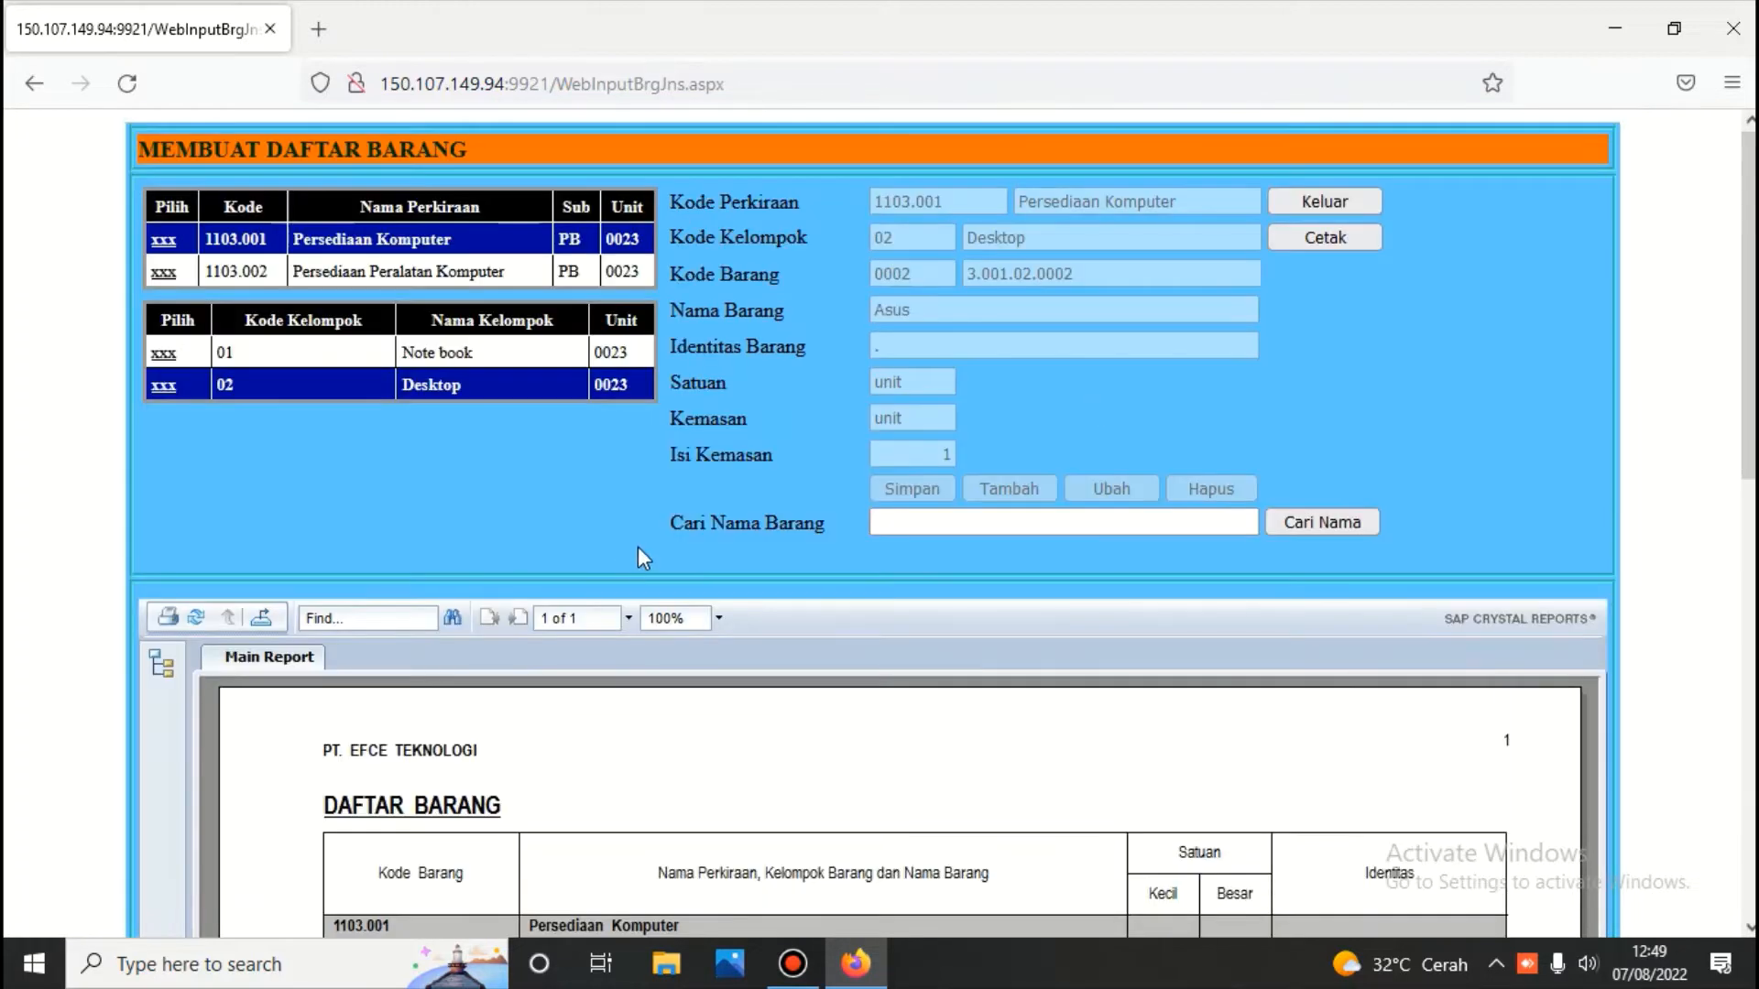
pyautogui.click(165, 389)
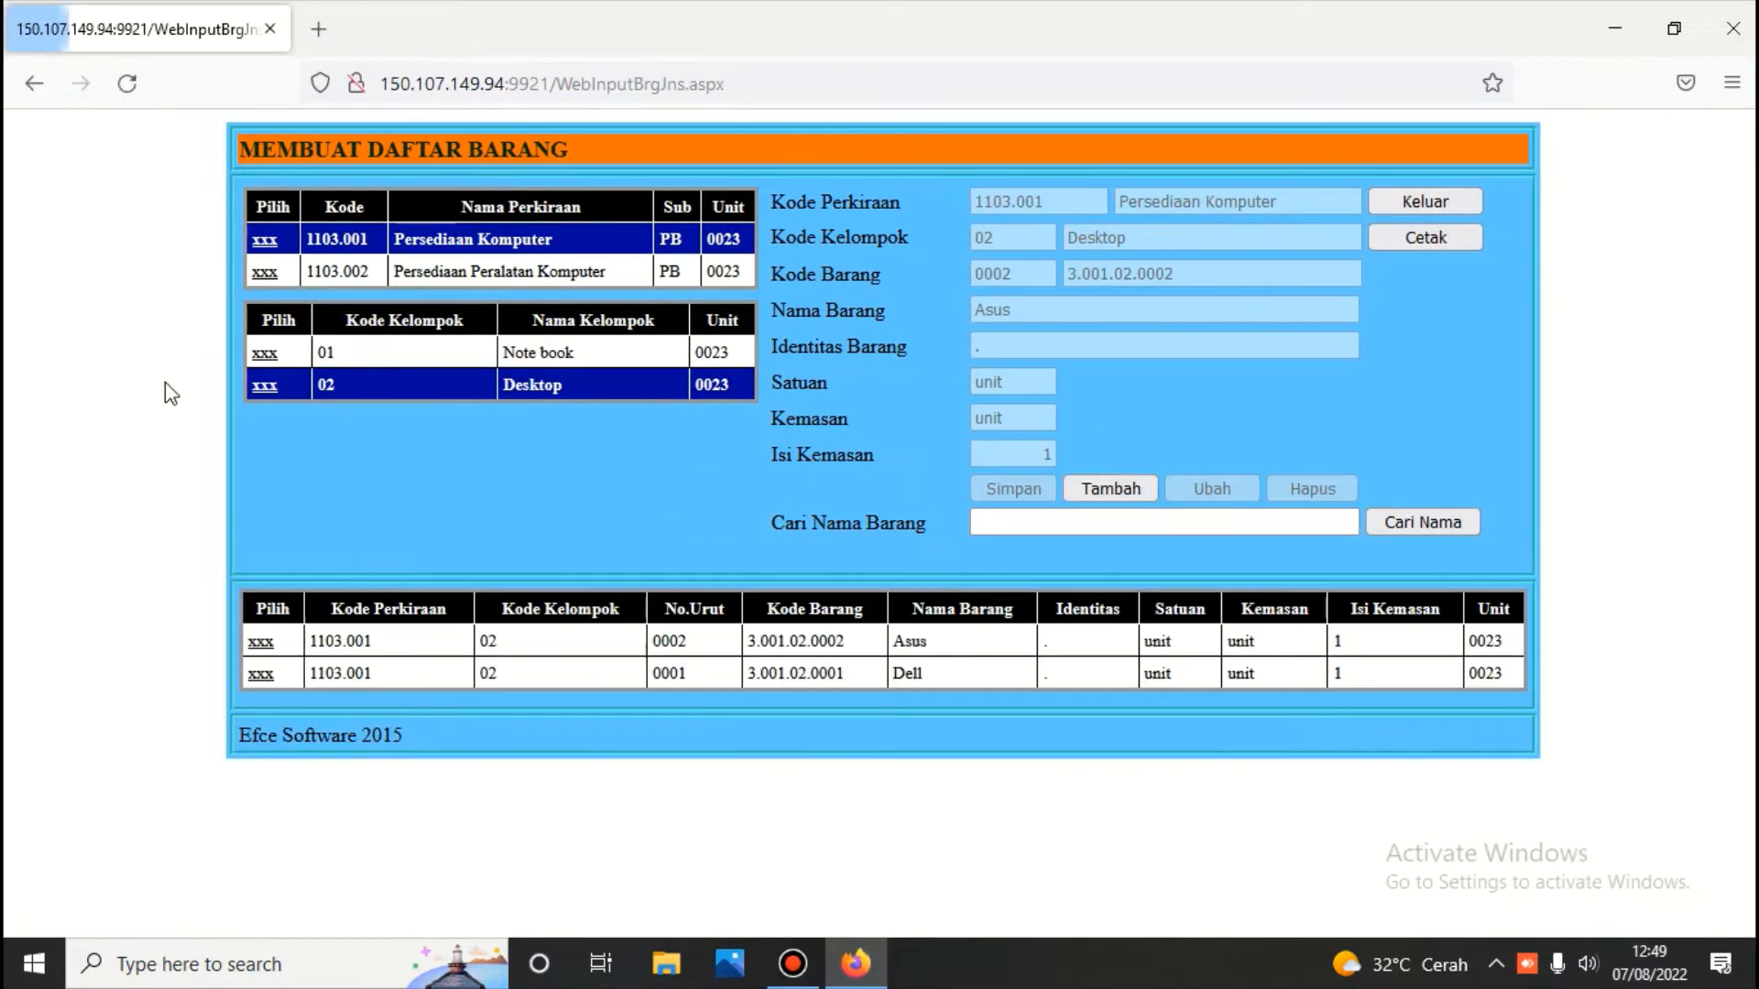
pyautogui.click(260, 641)
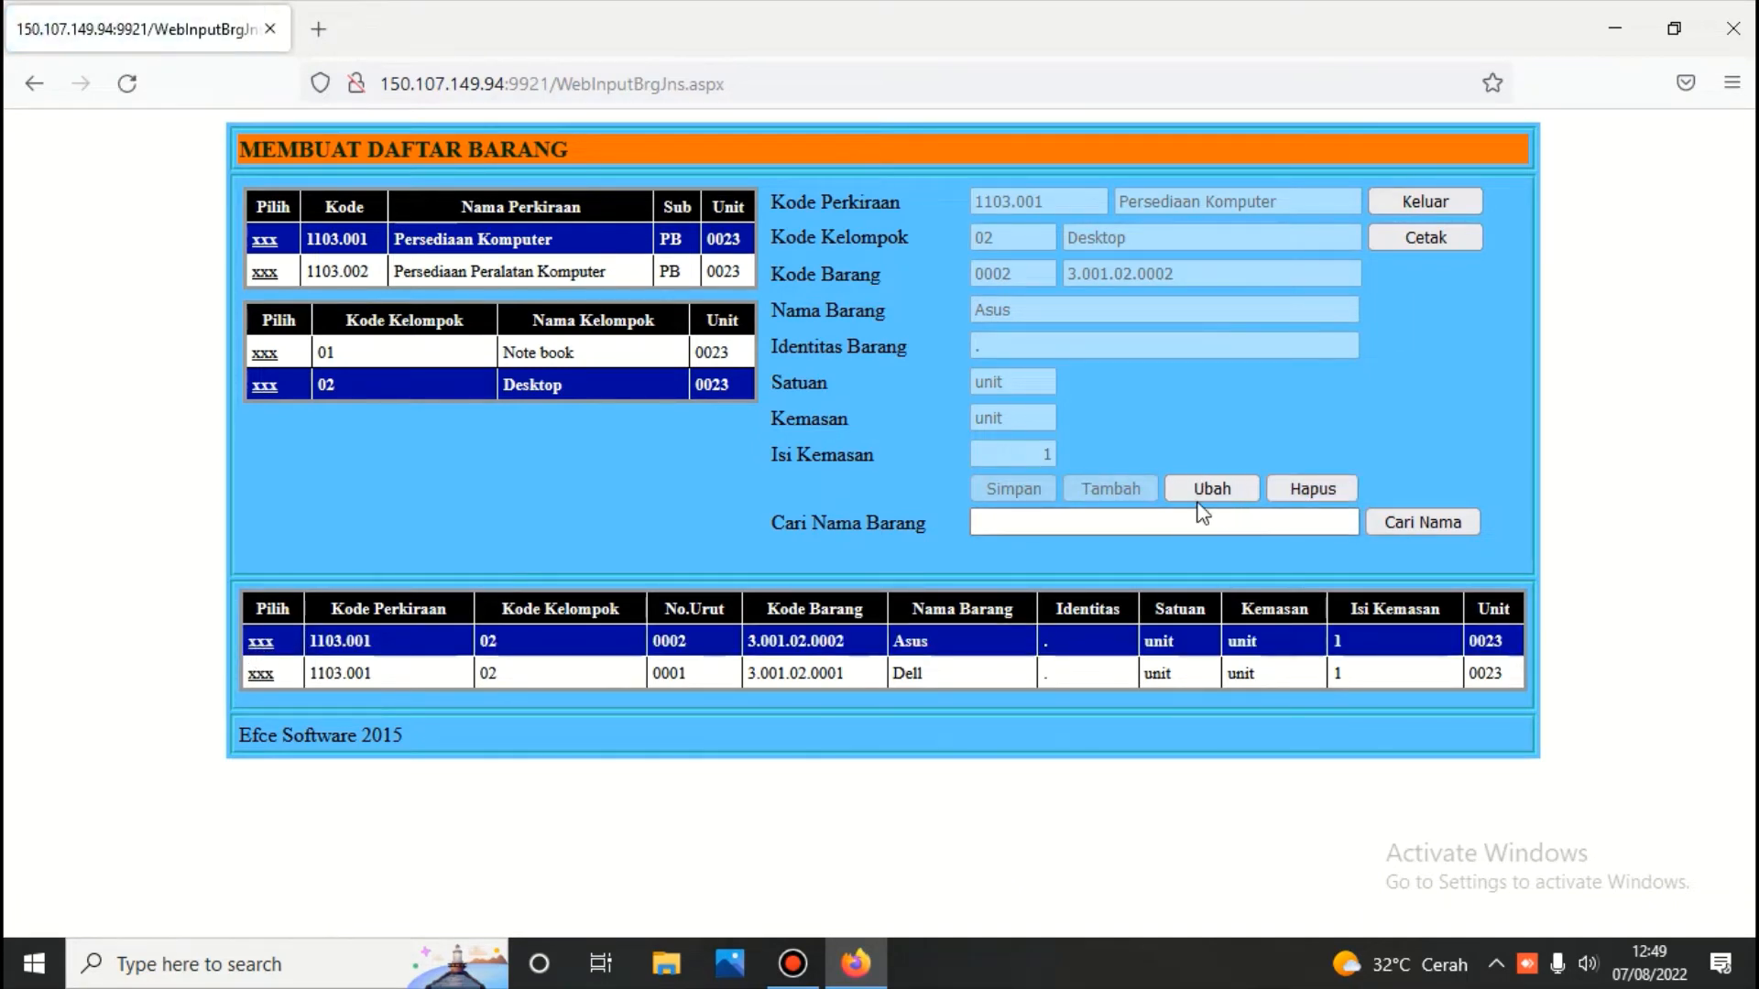
pyautogui.click(265, 354)
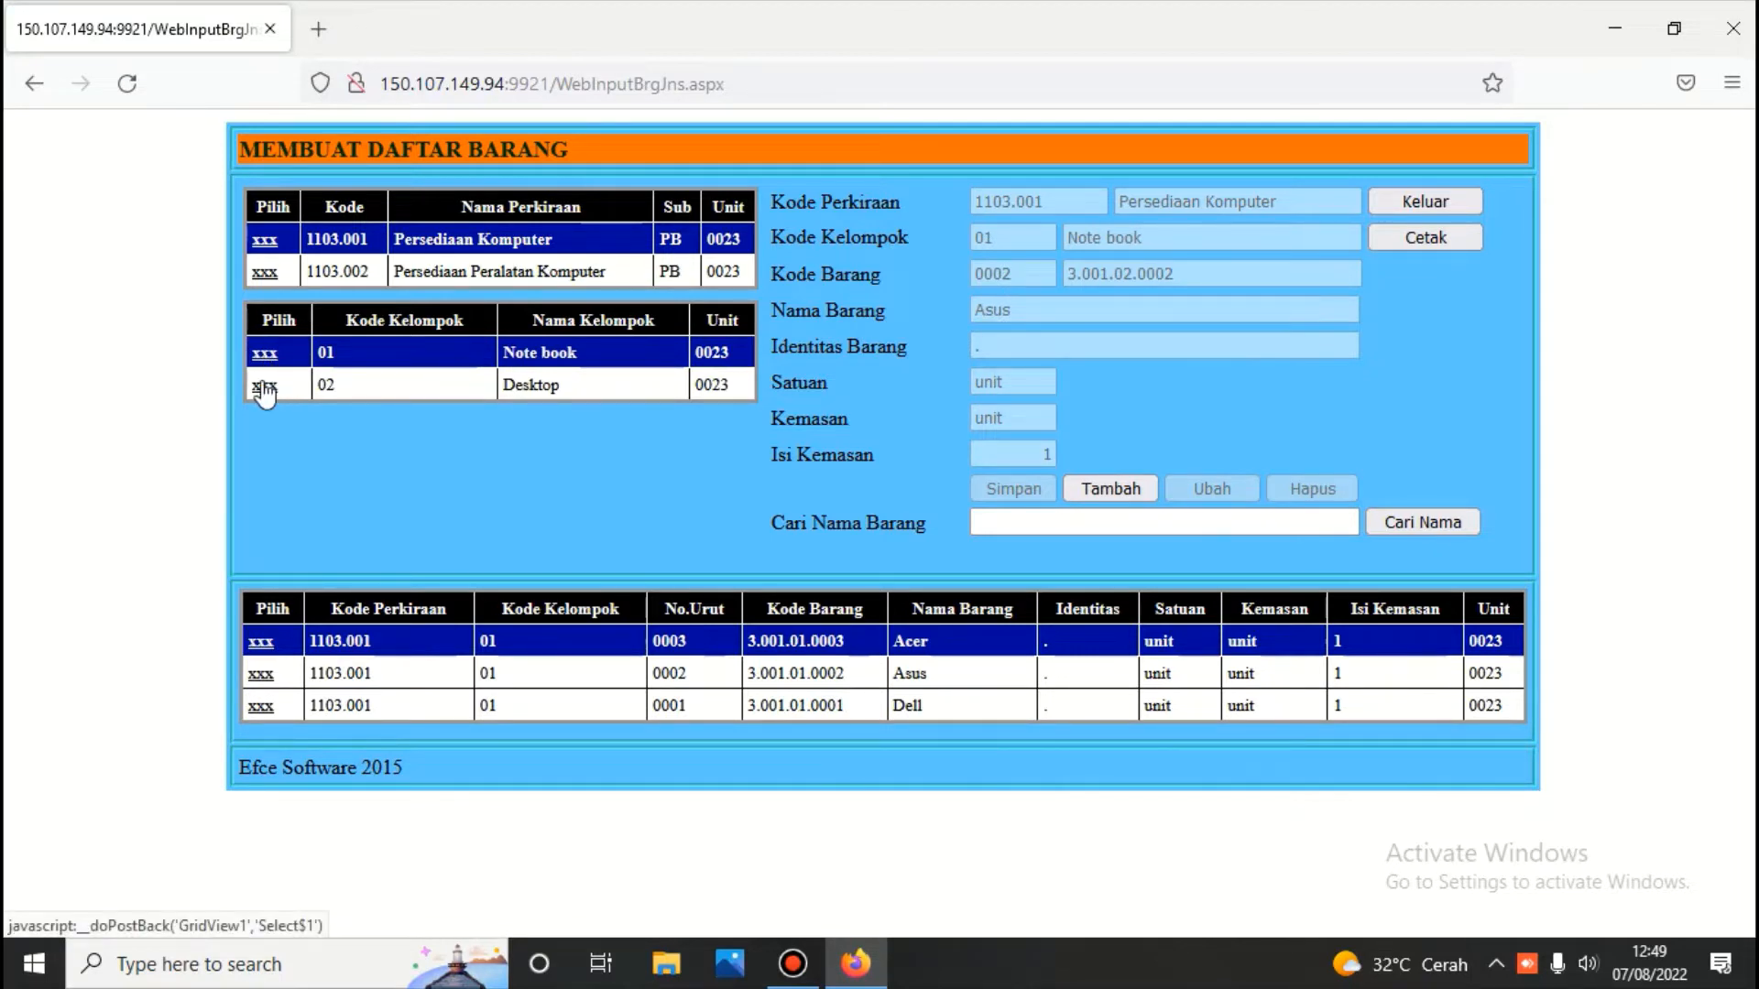
pyautogui.click(264, 388)
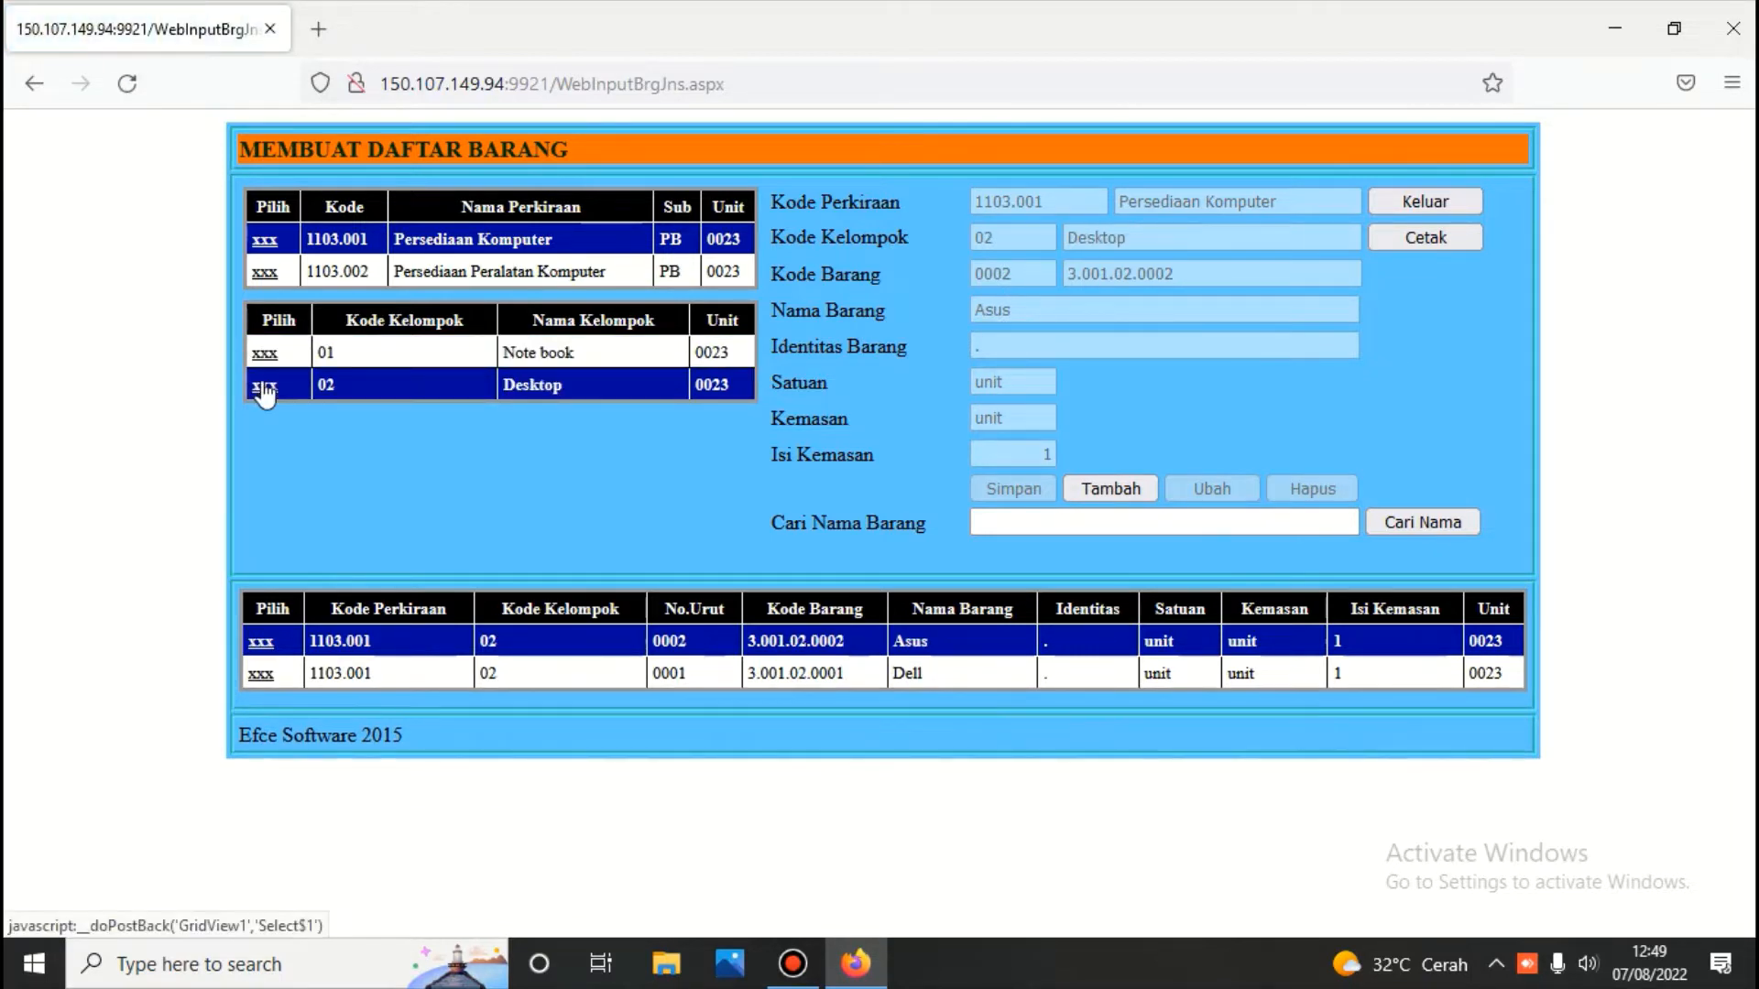
# Add 'Acer' as Desktop item 3.001.02.0003 and print the item list
pyautogui.click(1119, 489)
pyautogui.press('Delete')
pyautogui.press('Delete')
pyautogui.press('Delete')
pyautogui.press('Delete')
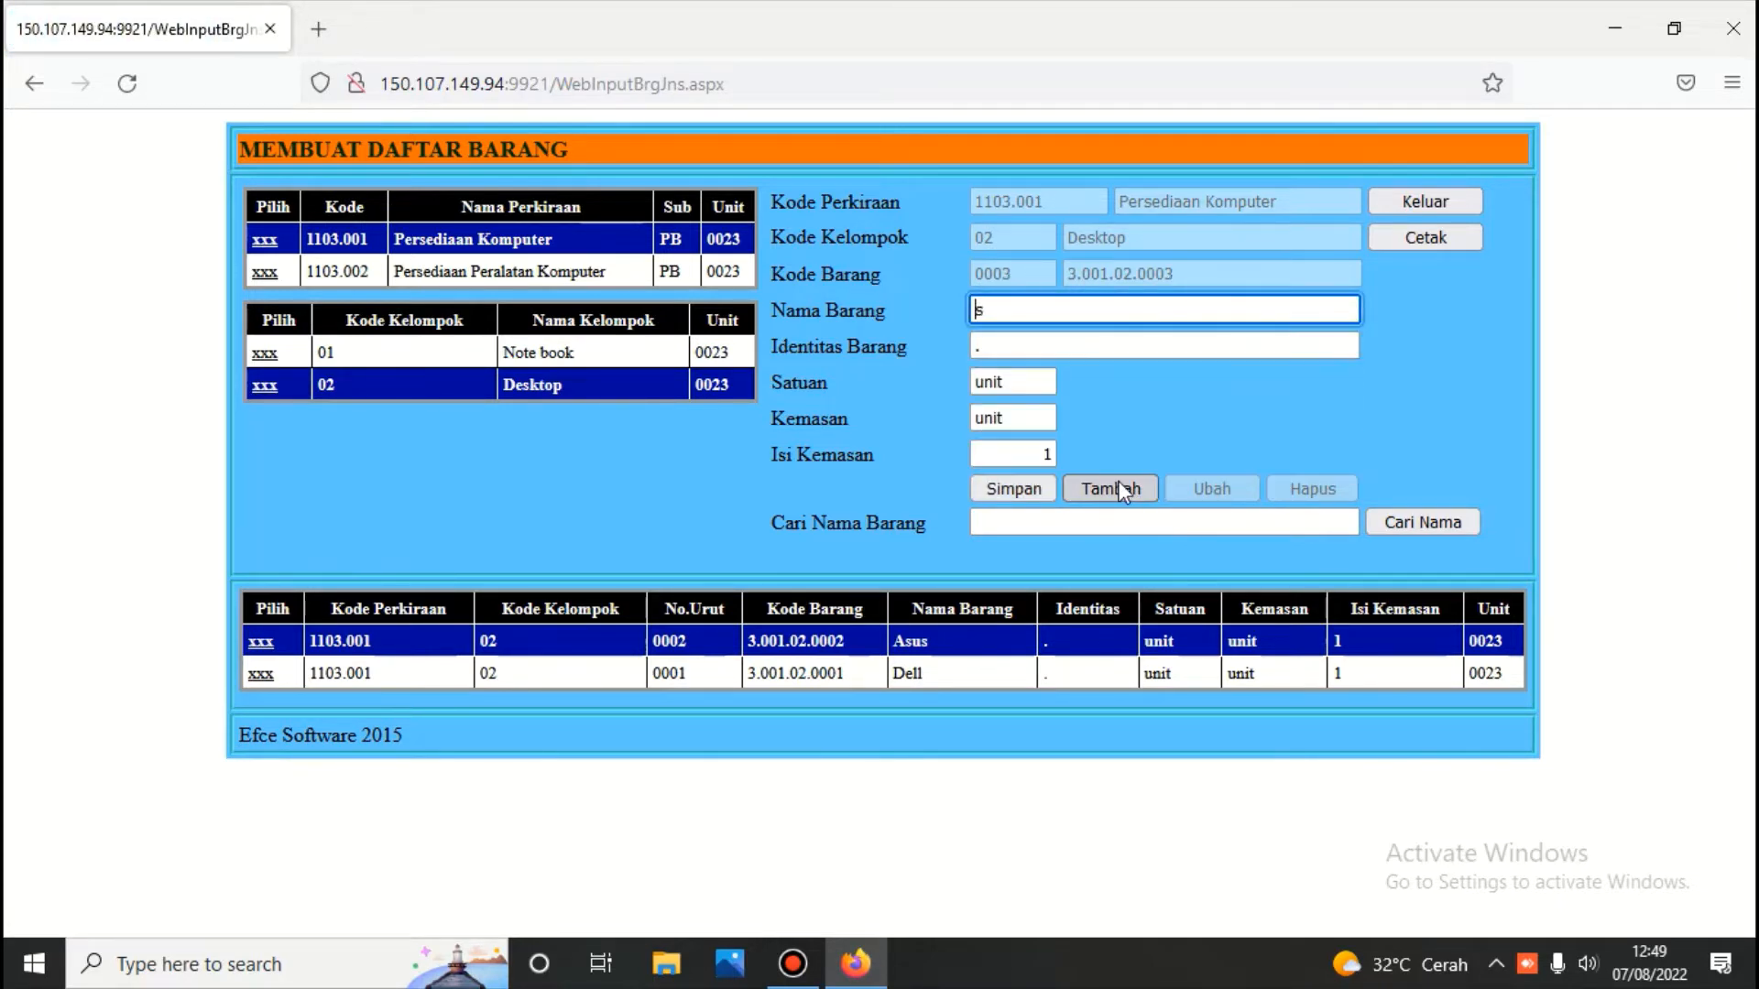
pyautogui.write('Ac')
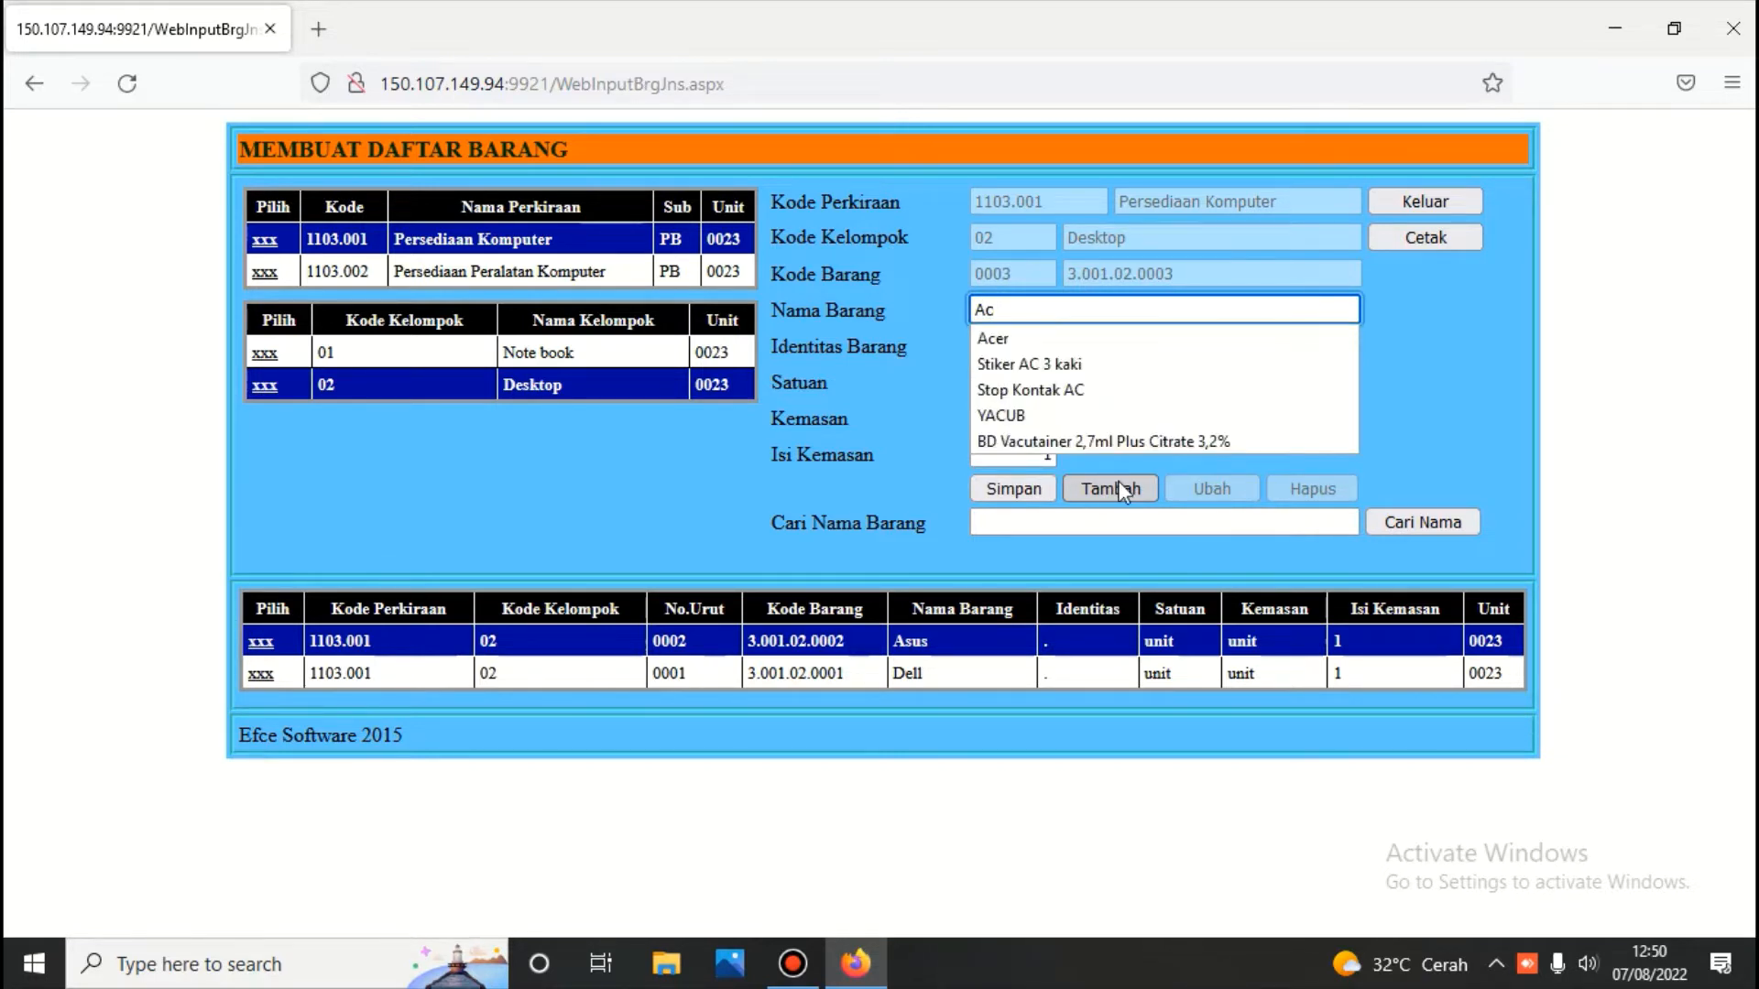
pyautogui.write('er')
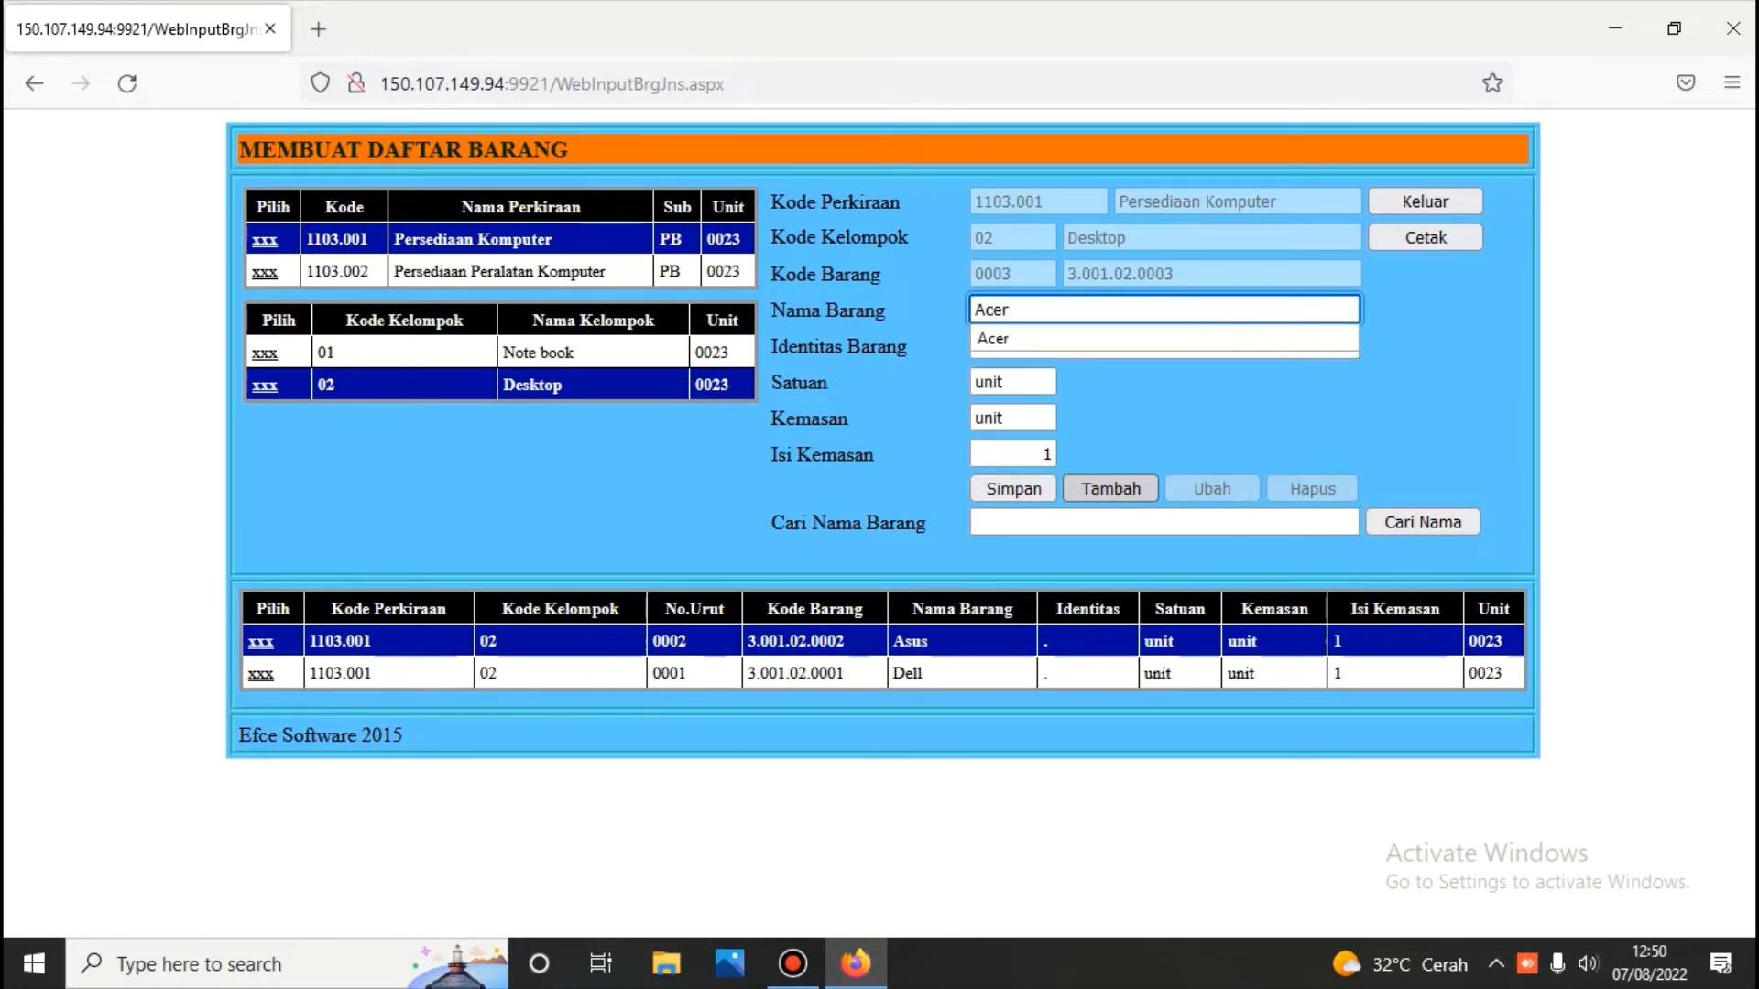
pyautogui.click(1019, 489)
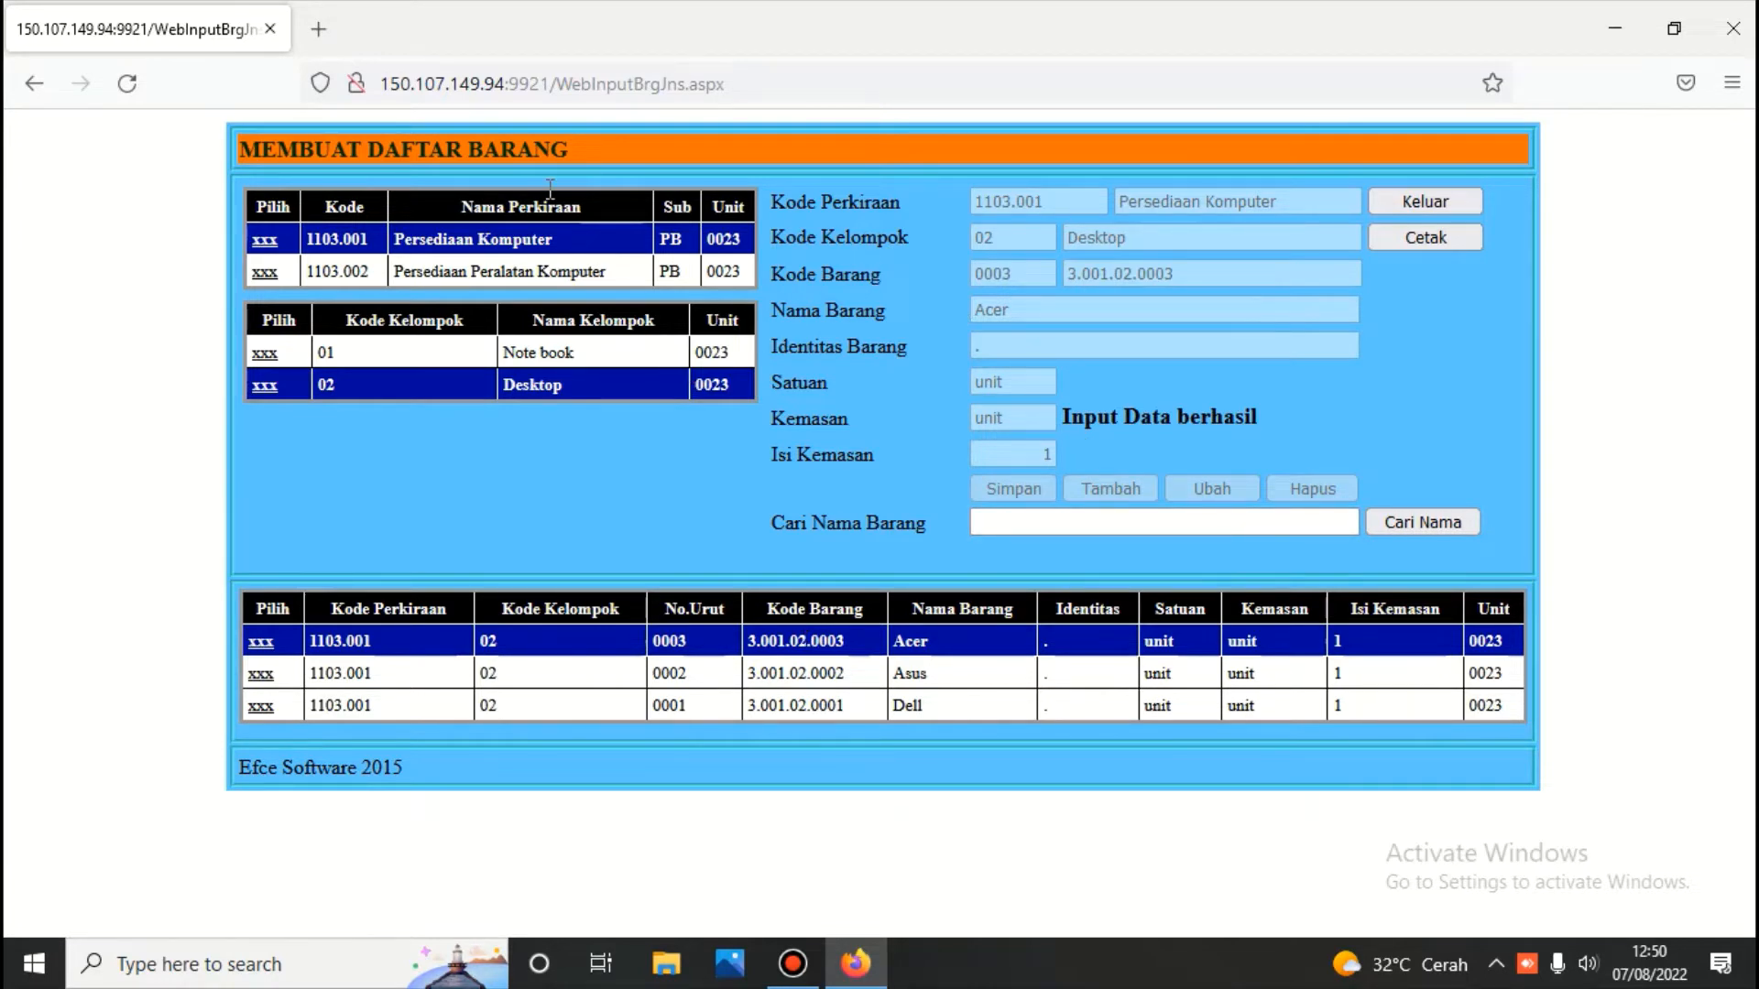
pyautogui.click(1426, 237)
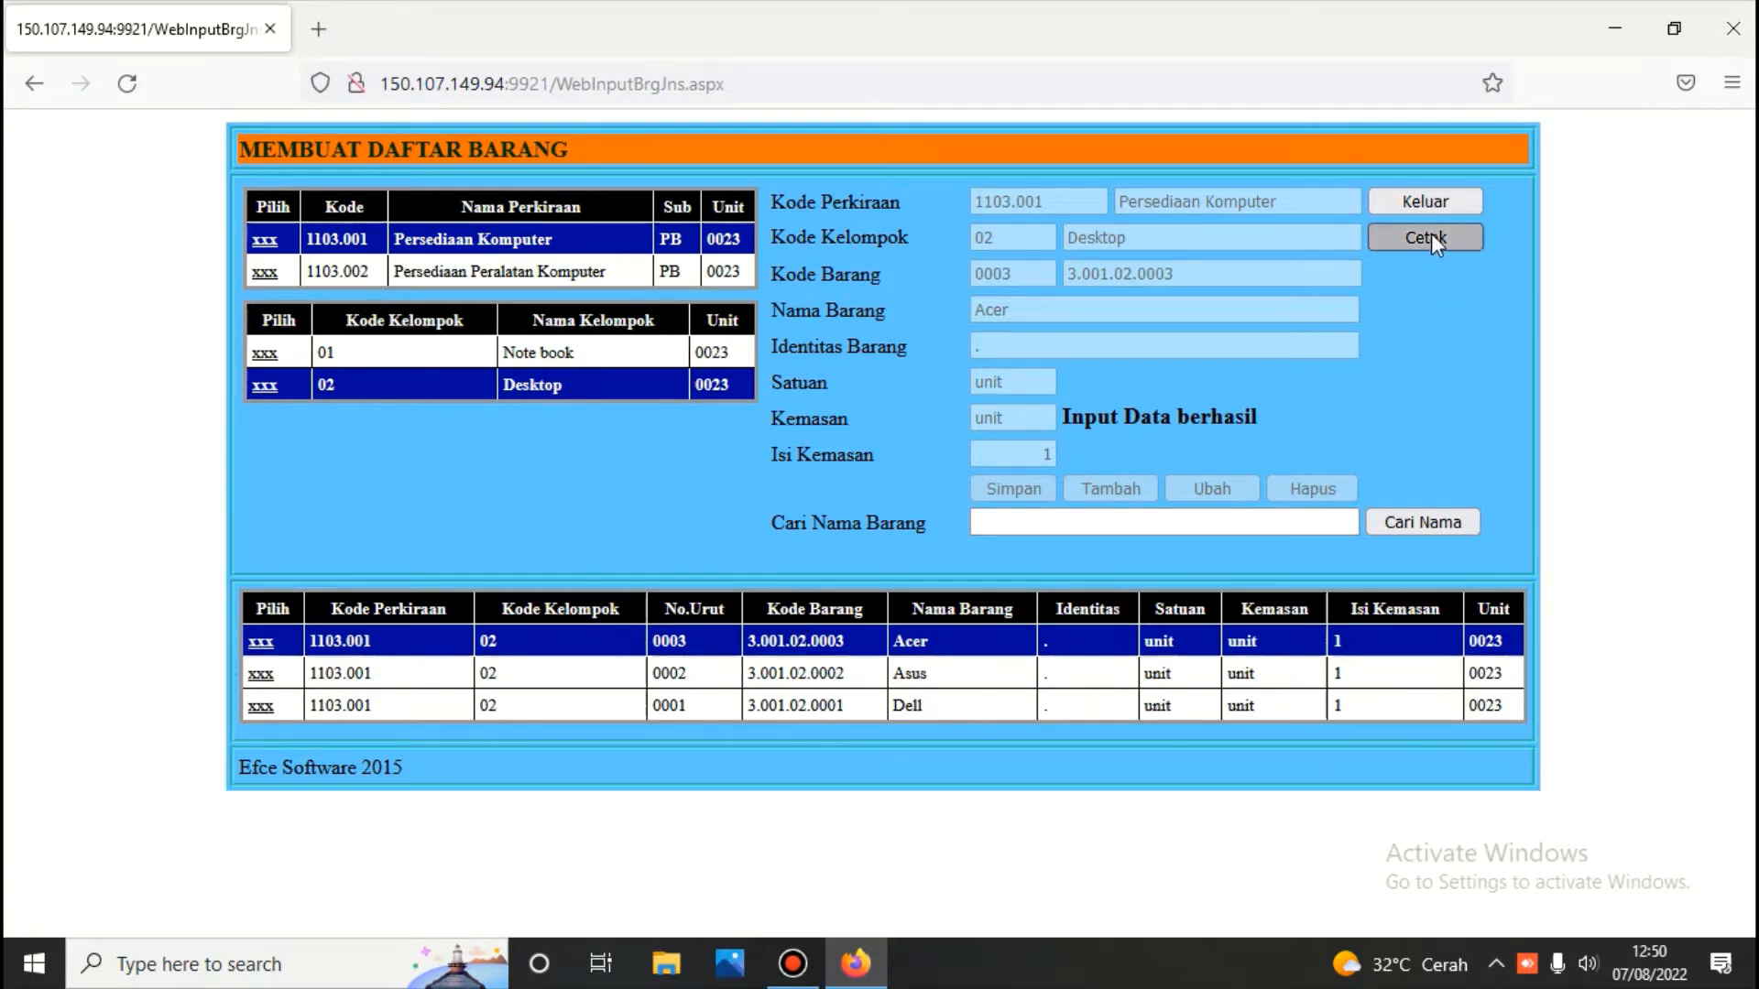
# Review the six-item DAFTAR BARANG report, then open the non-purchase receipt types list
pyautogui.scroll(-5, 1303, 314)
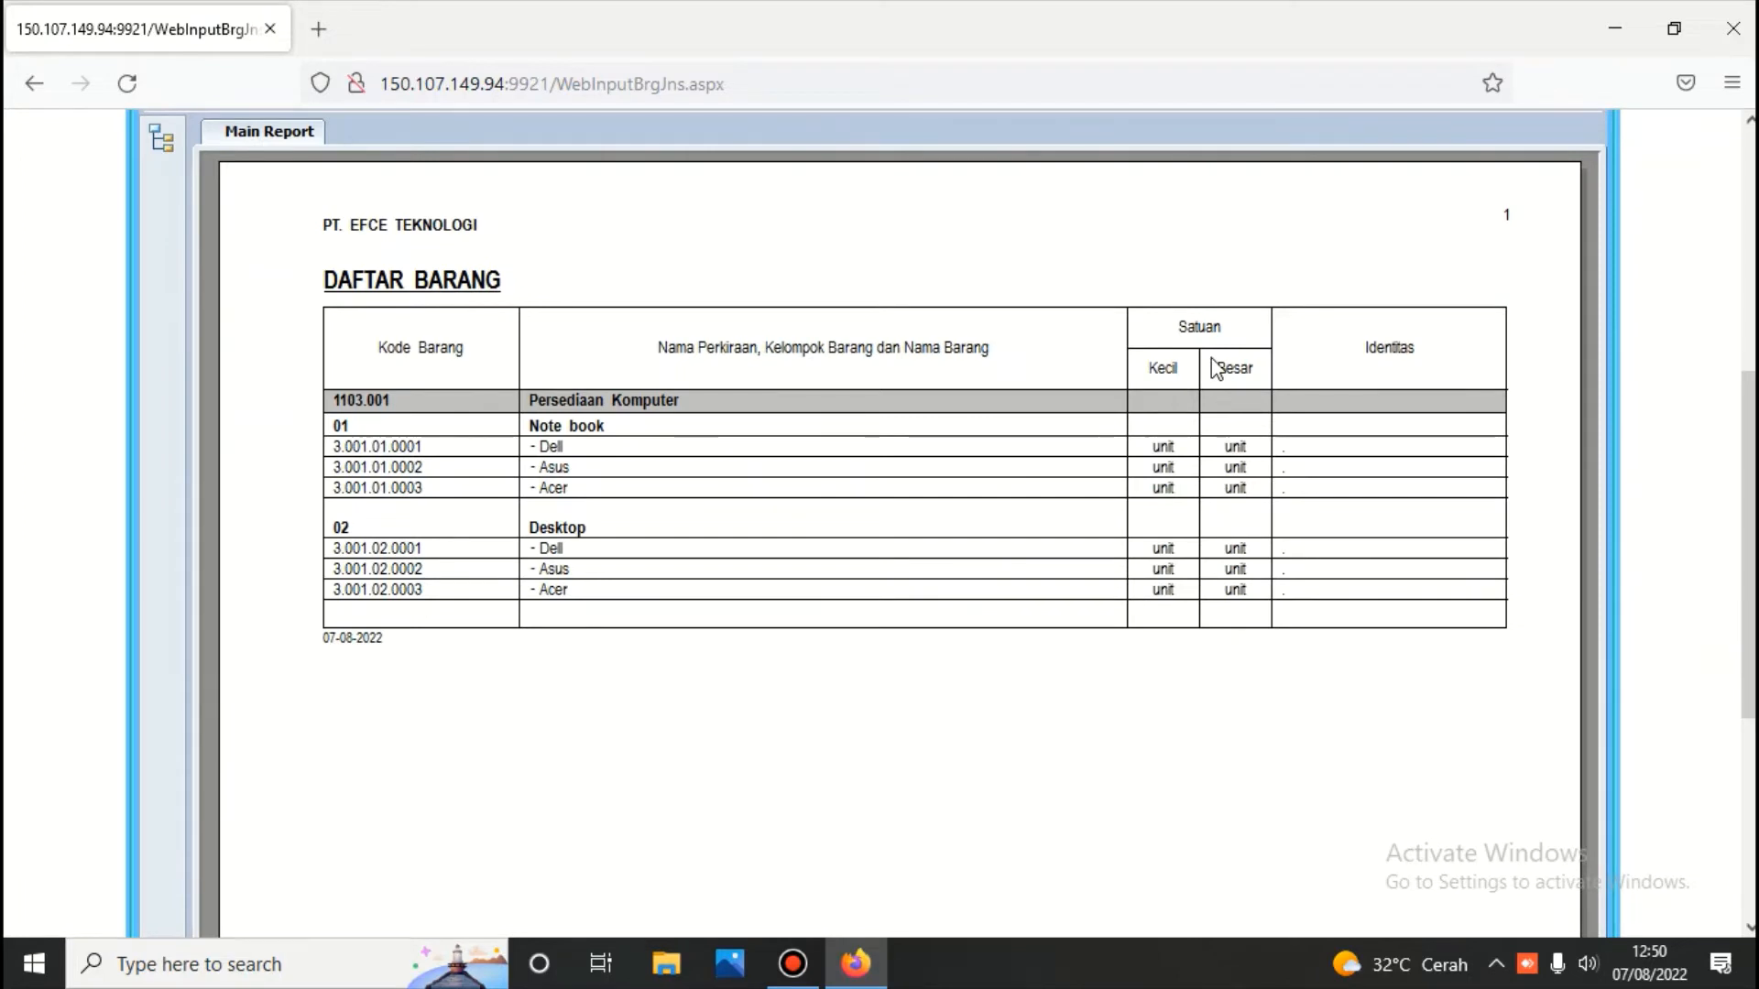
pyautogui.scroll(2, 1221, 360)
pyautogui.scroll(3, 1221, 360)
pyautogui.click(1352, 200)
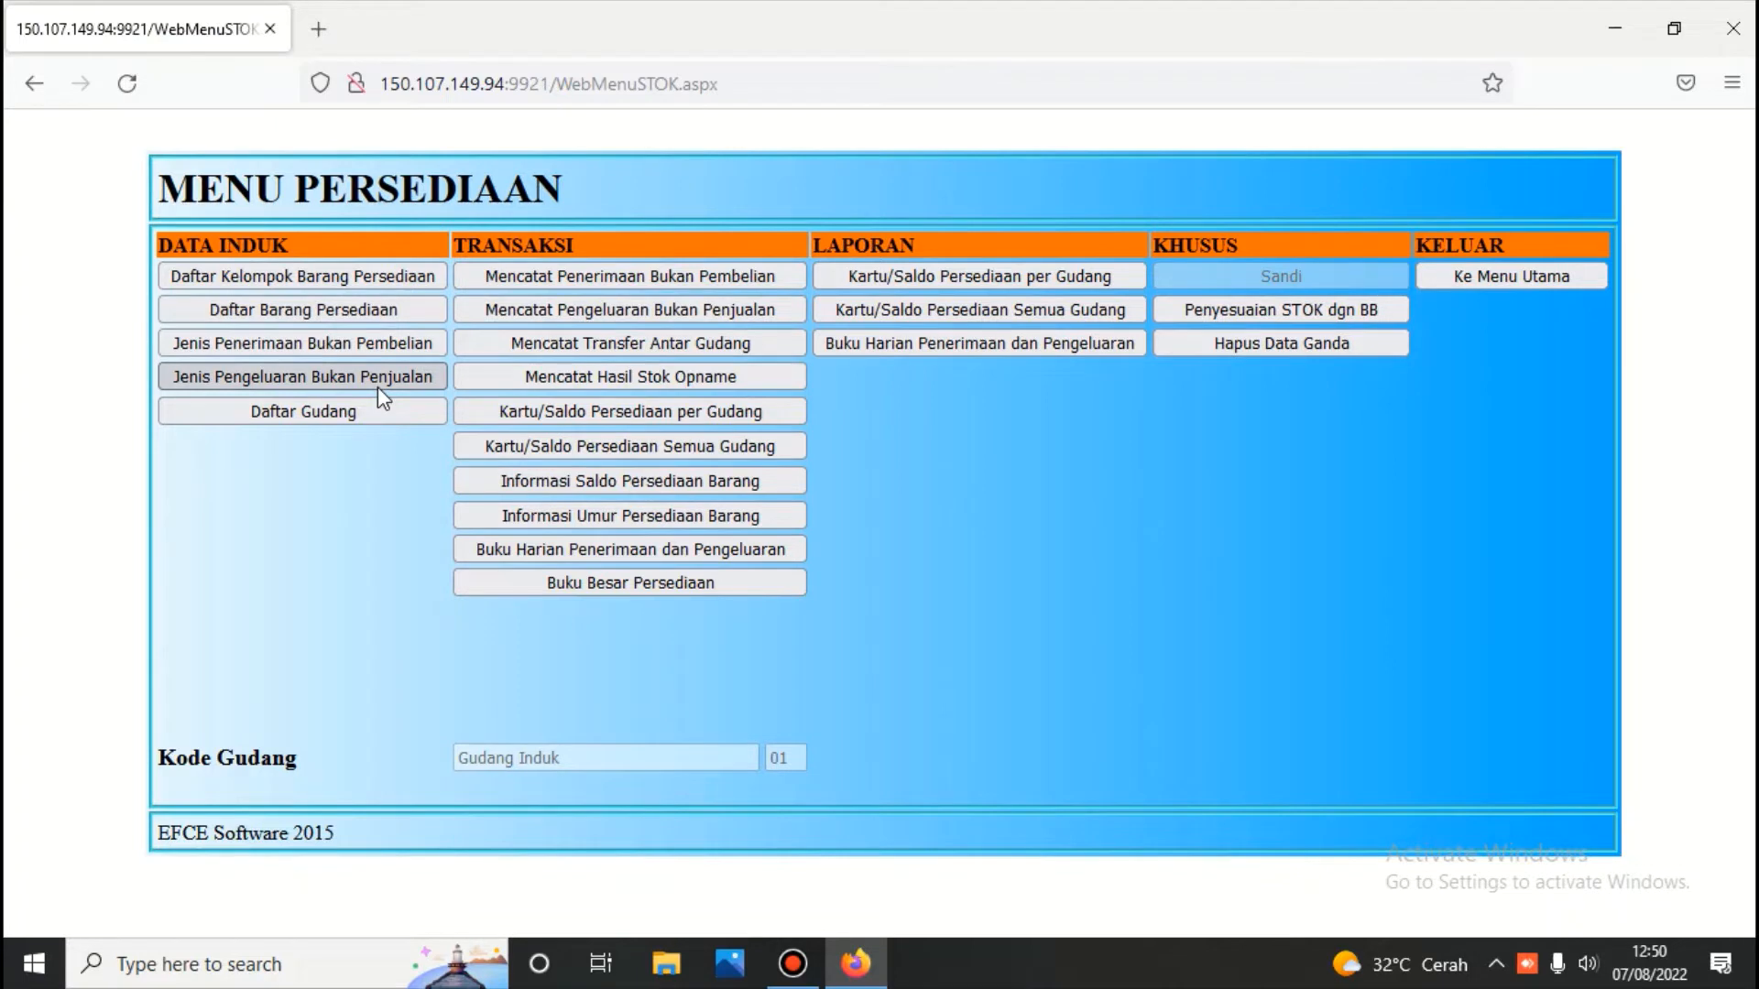
pyautogui.click(337, 342)
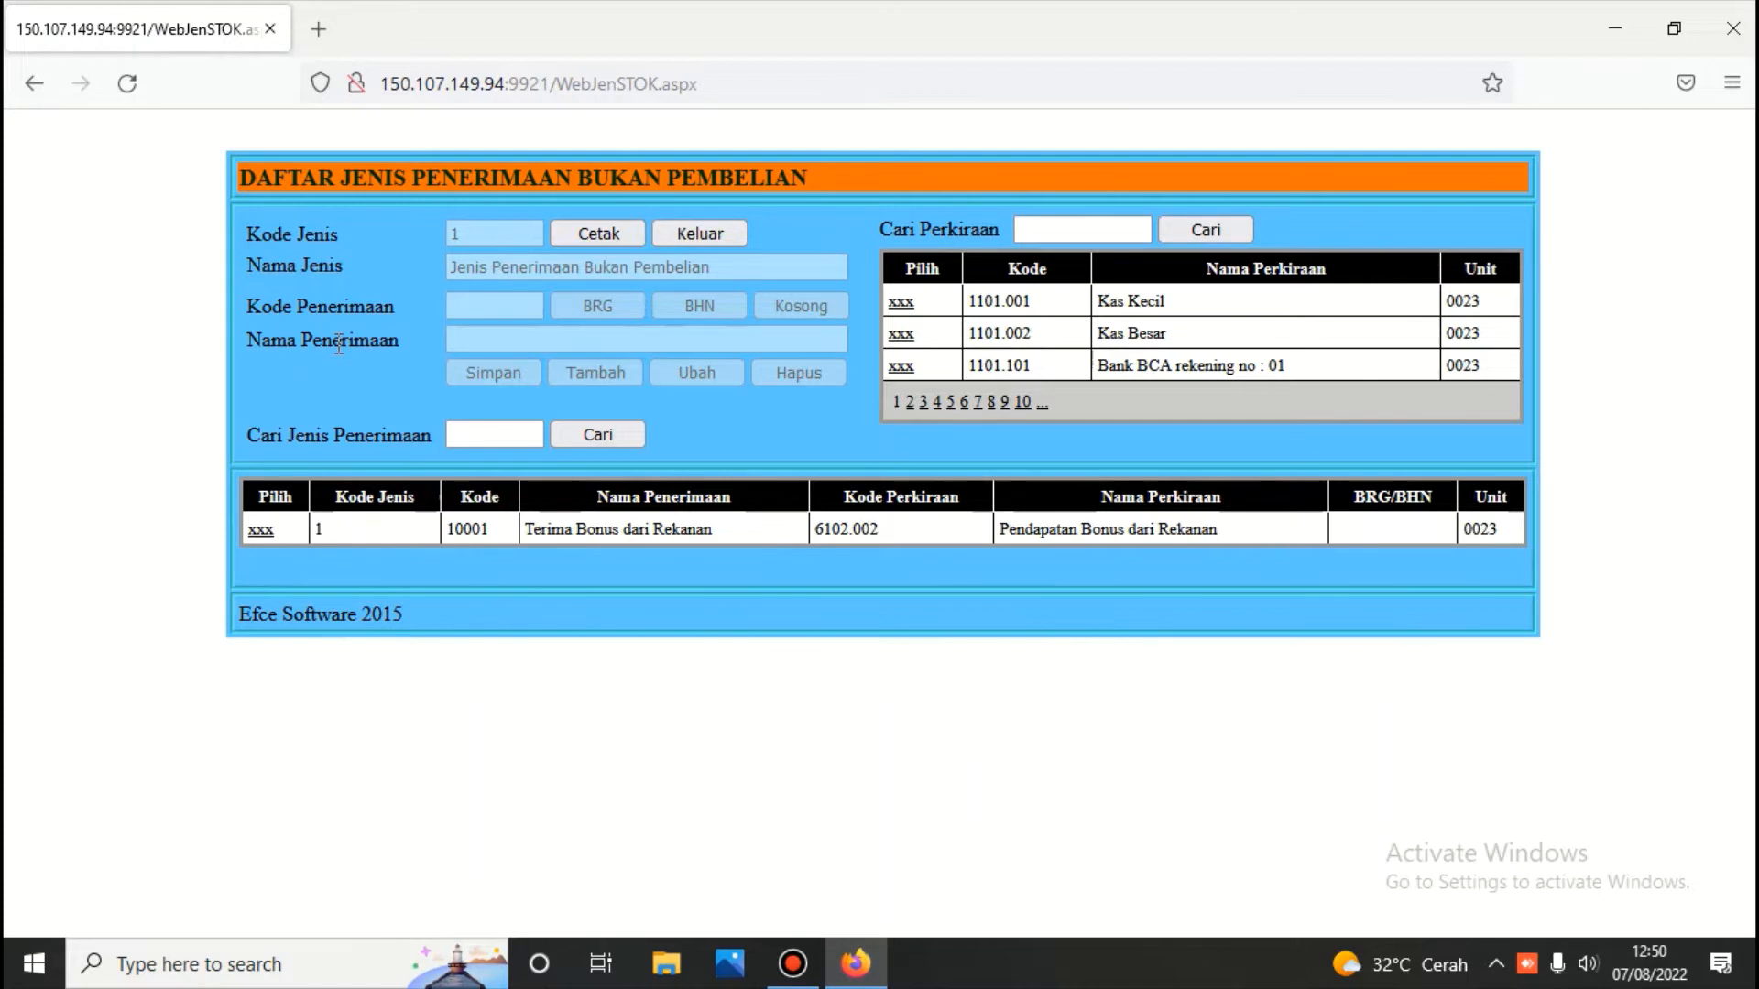
# Search the account list for 'modal' and pick capital account 3101.001
pyautogui.click(1047, 230)
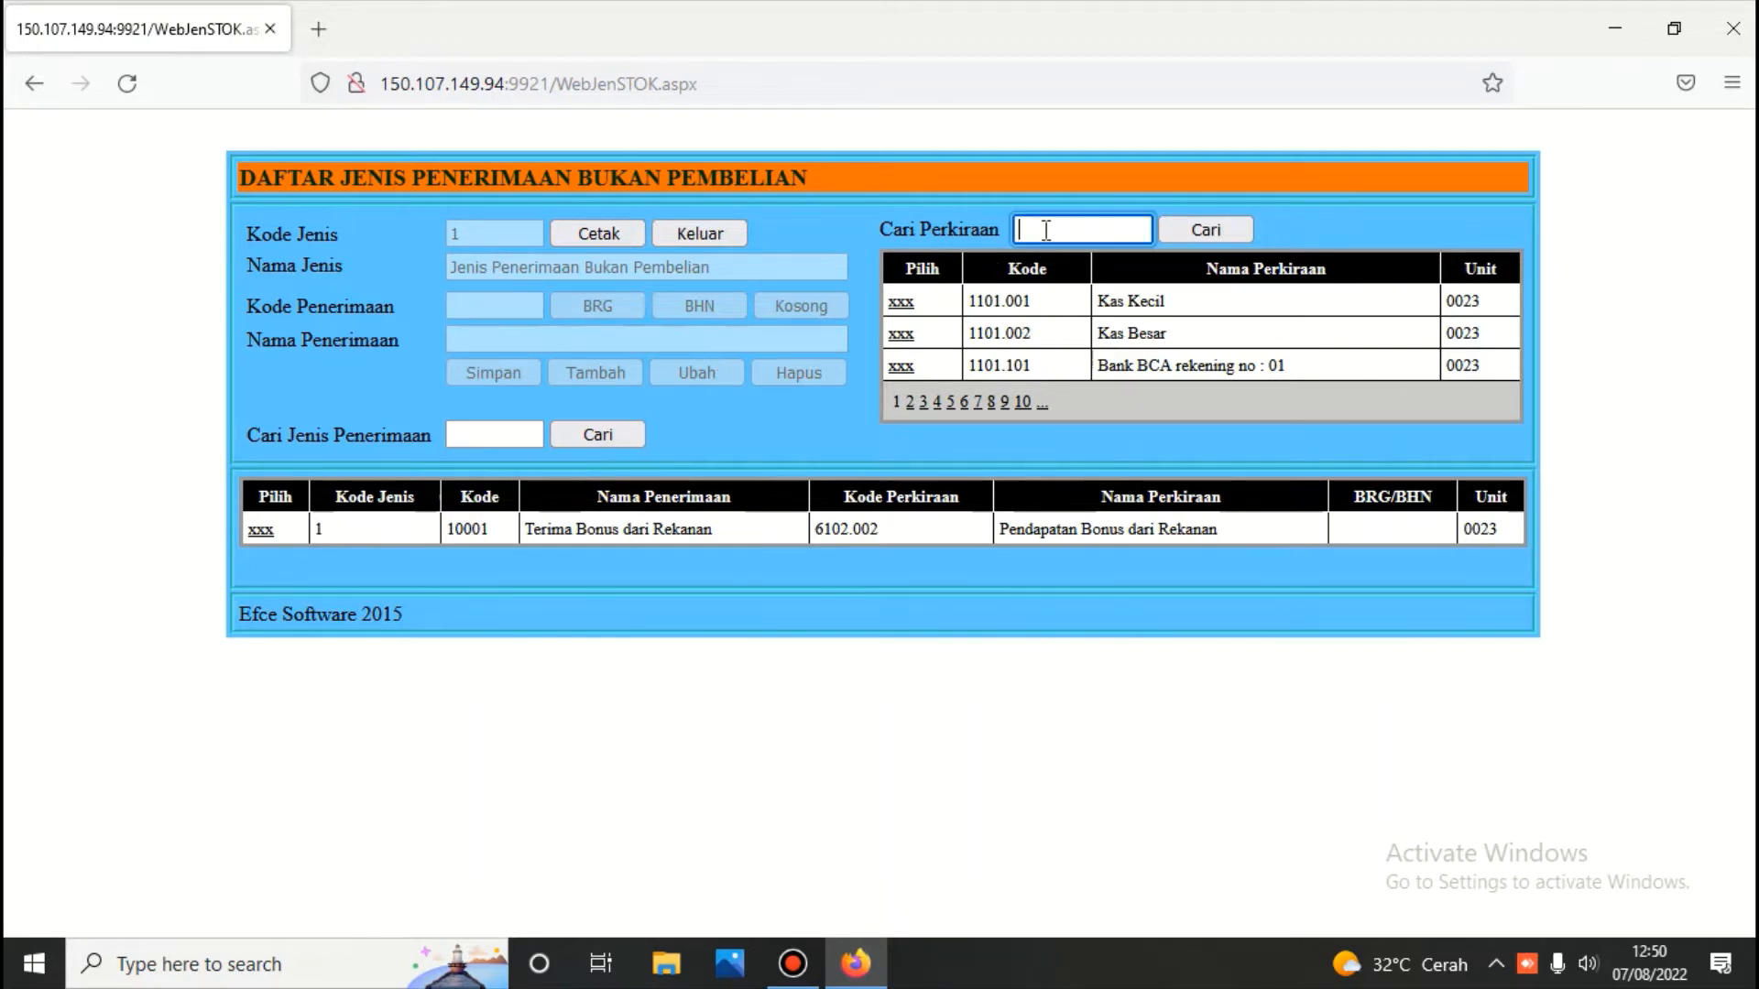
pyautogui.write('mod')
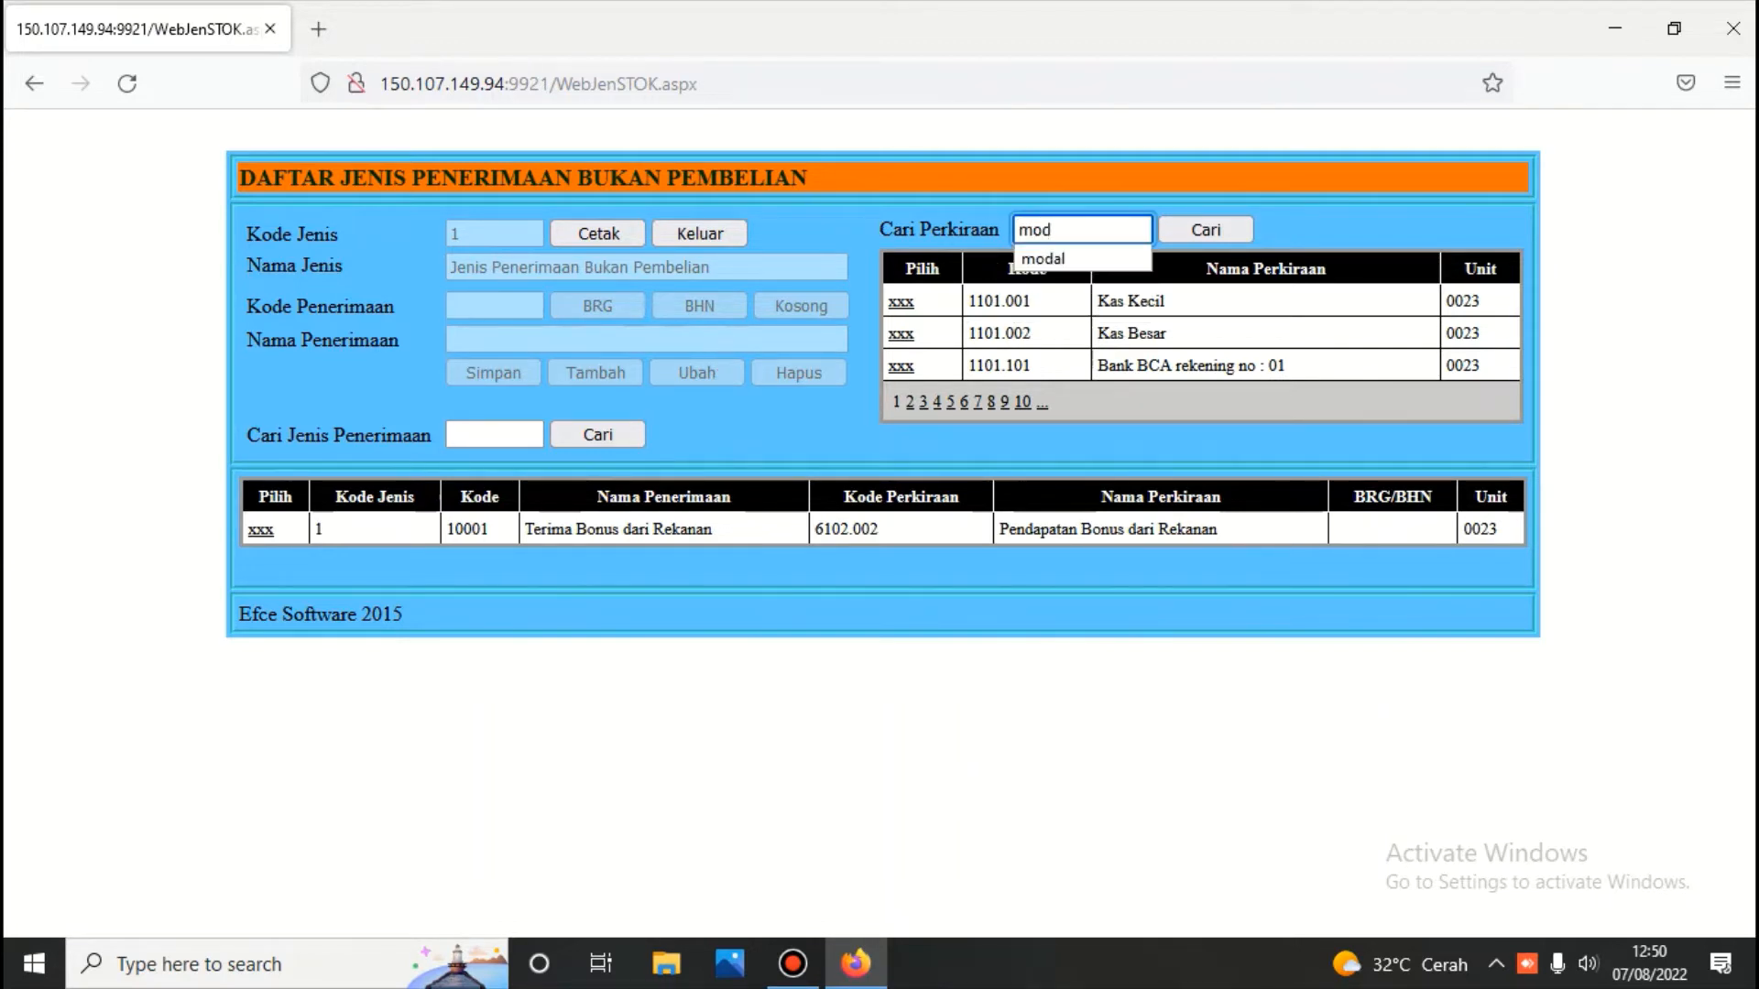
pyautogui.press('BackSpace')
pyautogui.write('al')
pyautogui.press('BackSpace')
pyautogui.press('BackSpace')
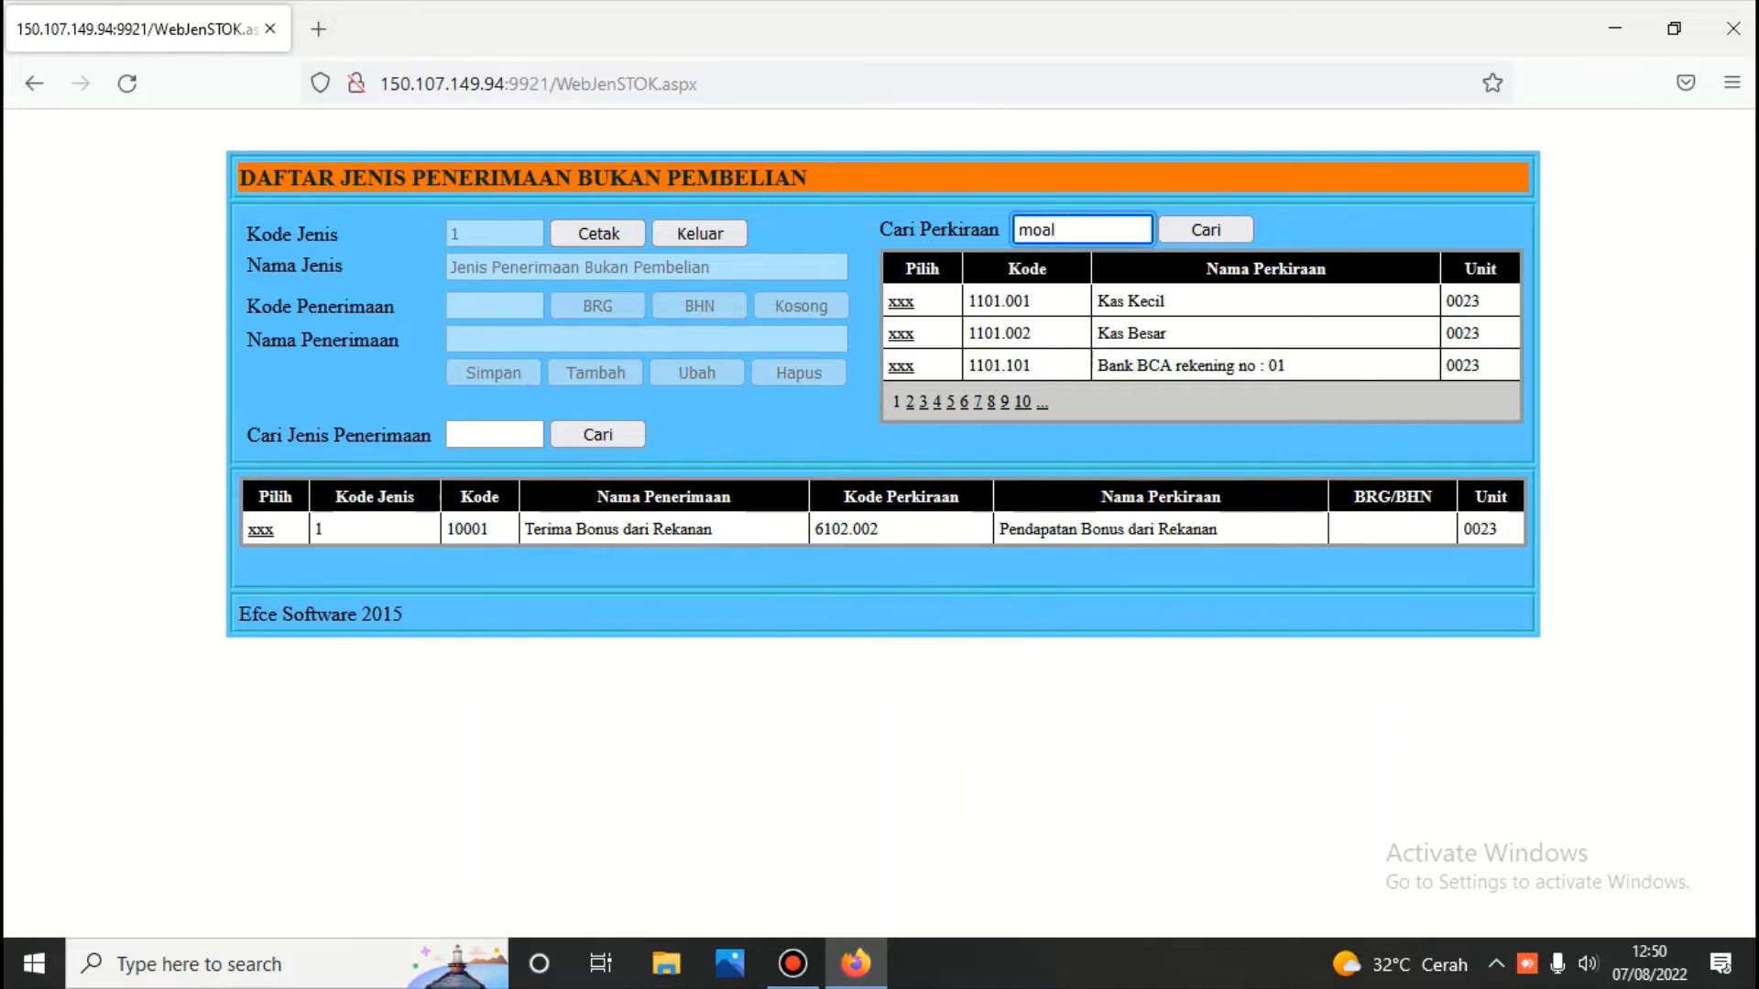
pyautogui.write('dal')
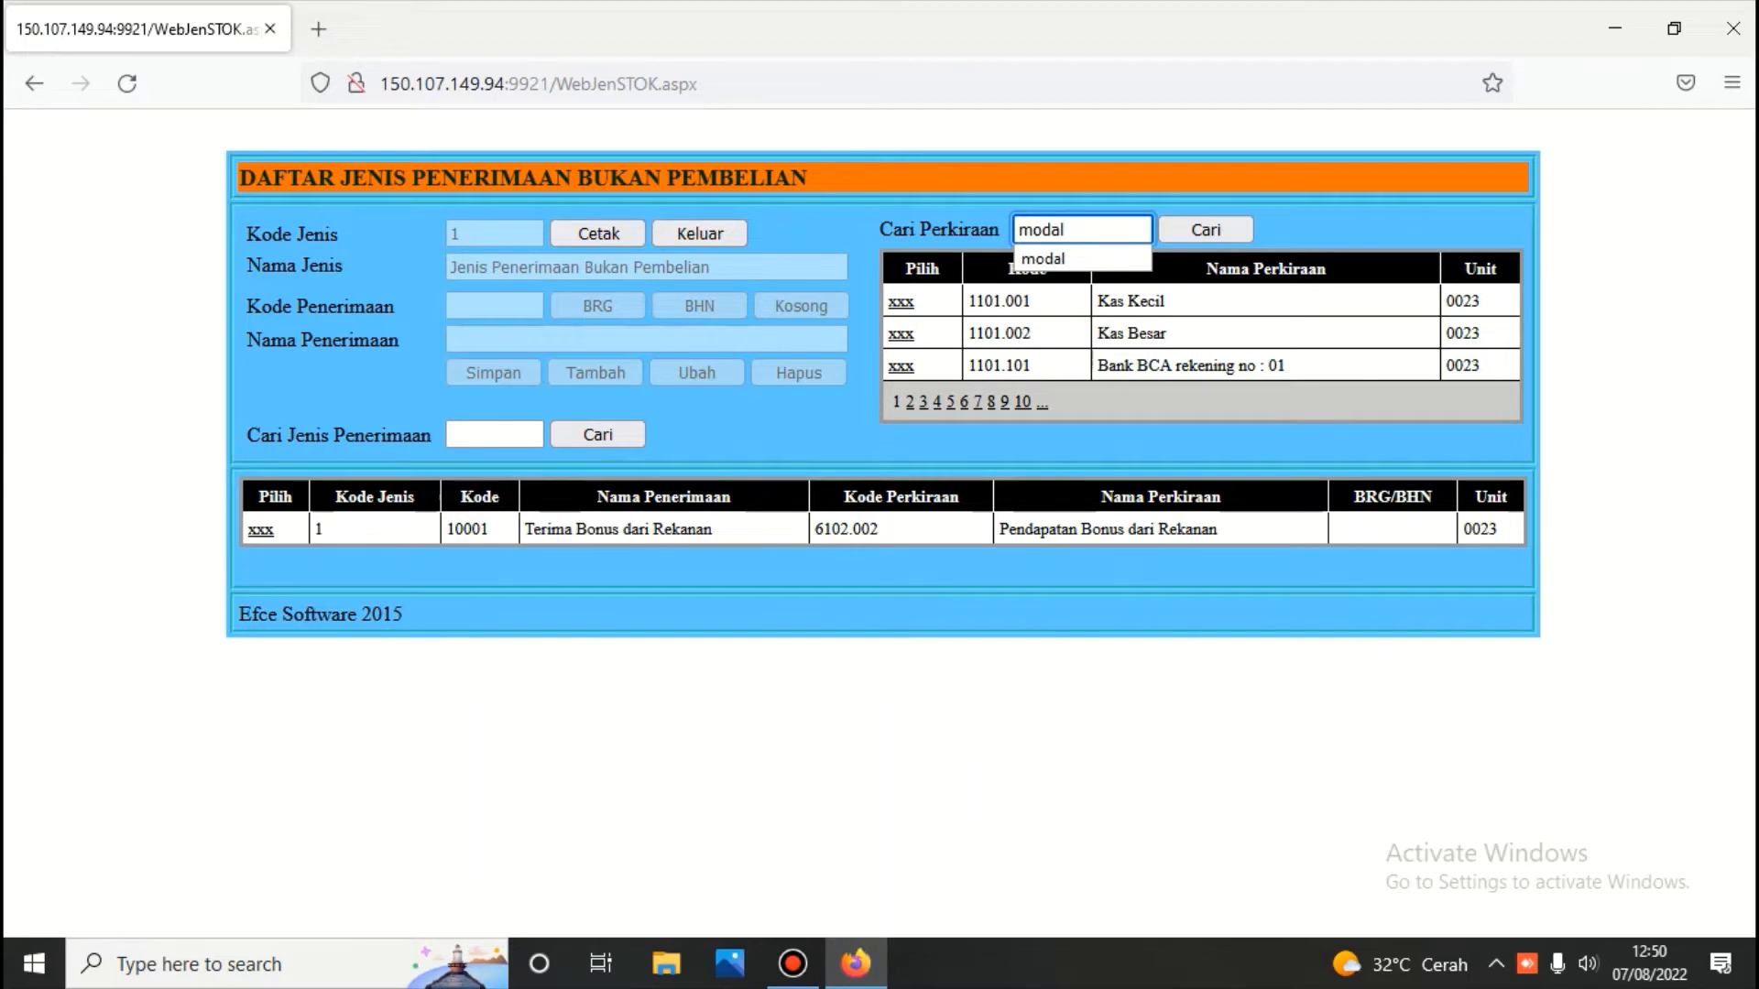
pyautogui.click(1193, 232)
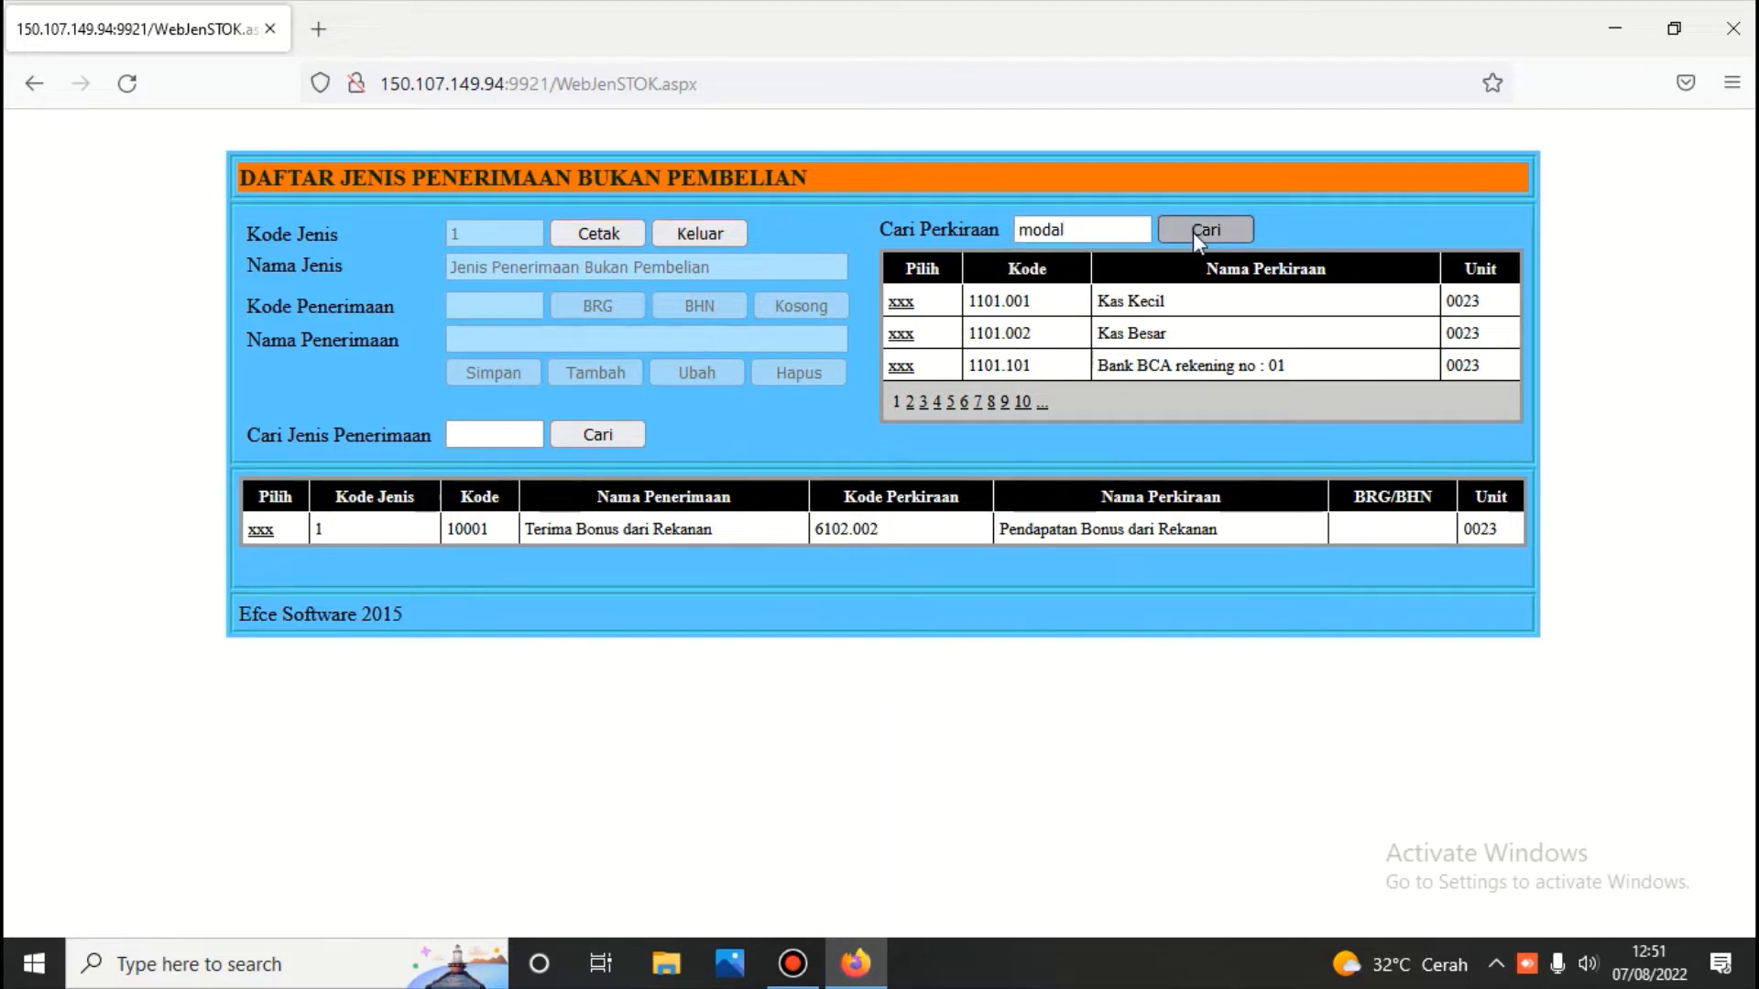
pyautogui.click(902, 305)
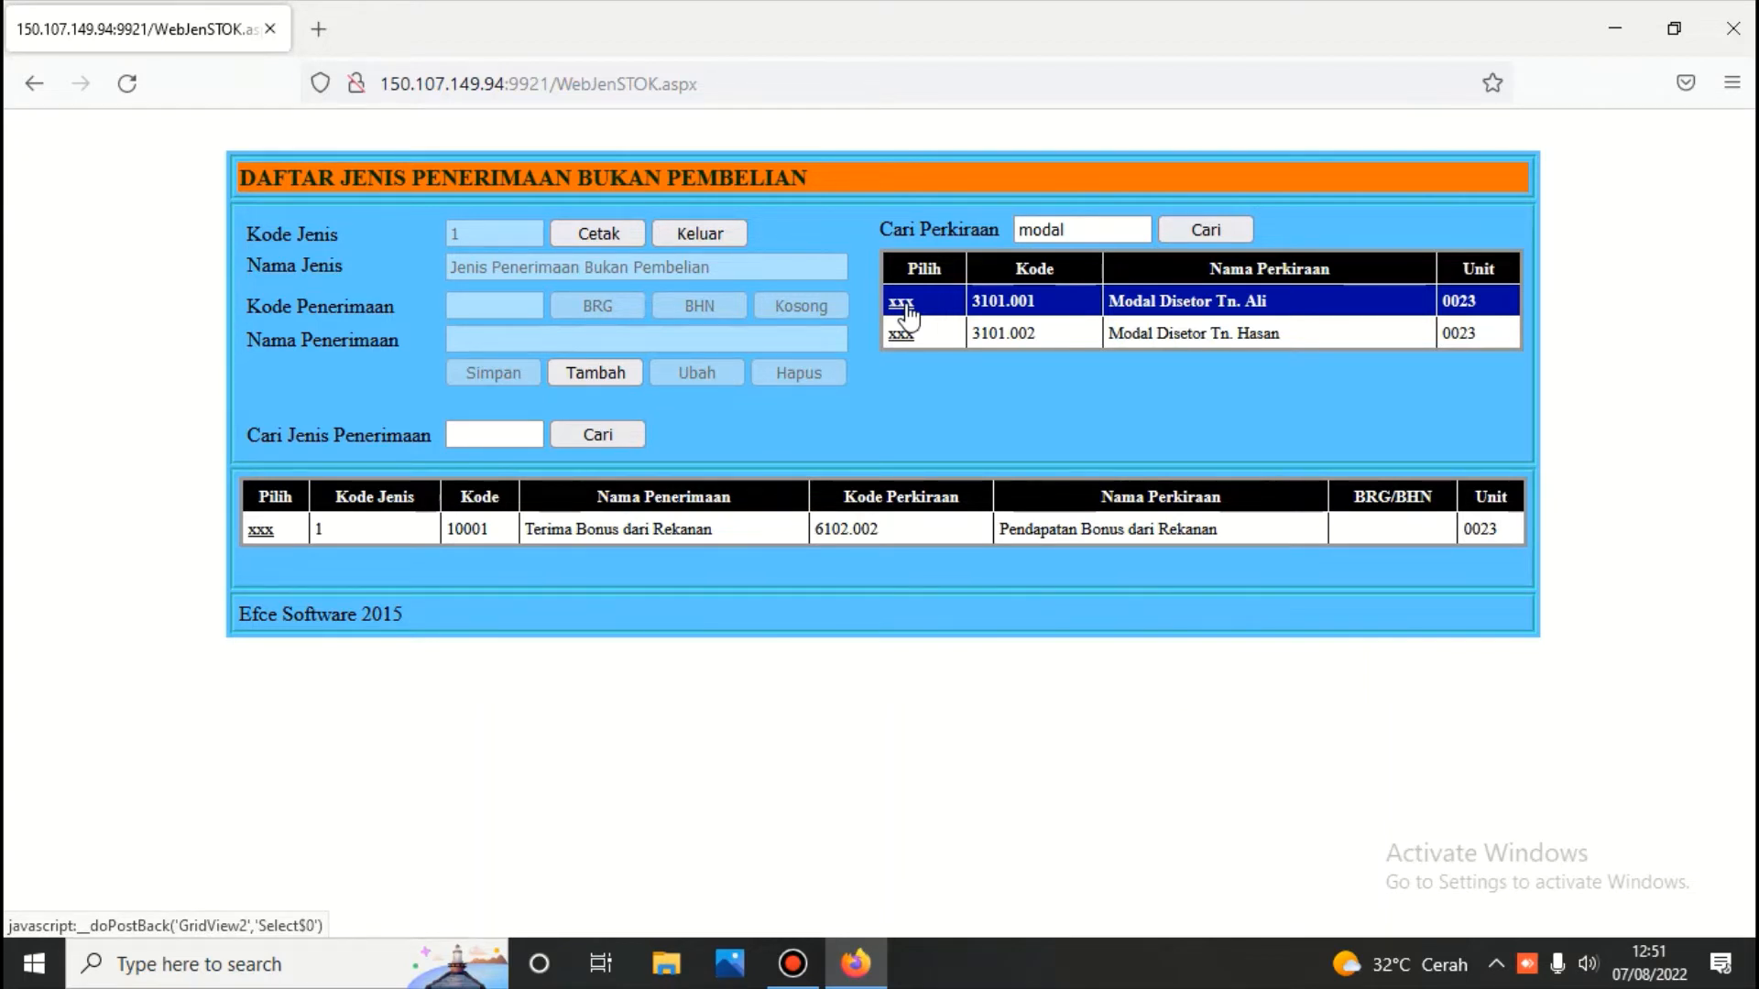
# Add a new receipt type named 'Saldo Awal' and save it as 10001
pyautogui.click(593, 373)
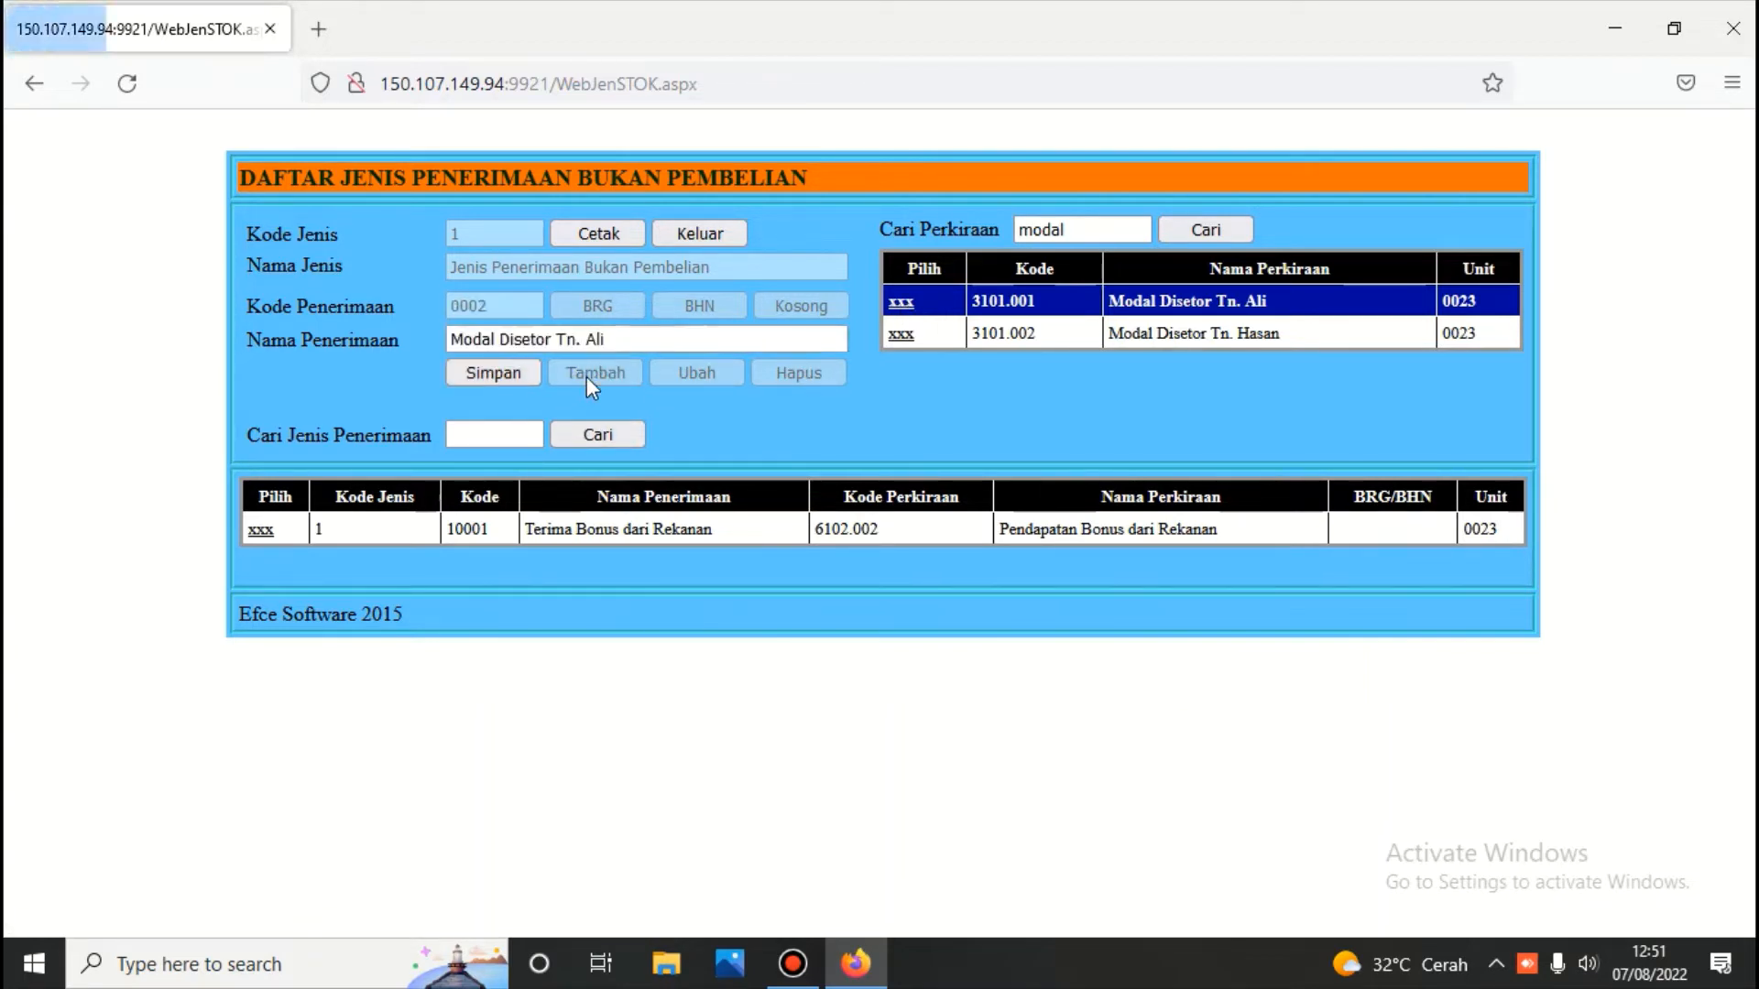
pyautogui.click(622, 339)
pyautogui.press('BackSpace')
pyautogui.press('BackSpace')
pyautogui.press('BackSpace')
pyautogui.press('BackSpace')
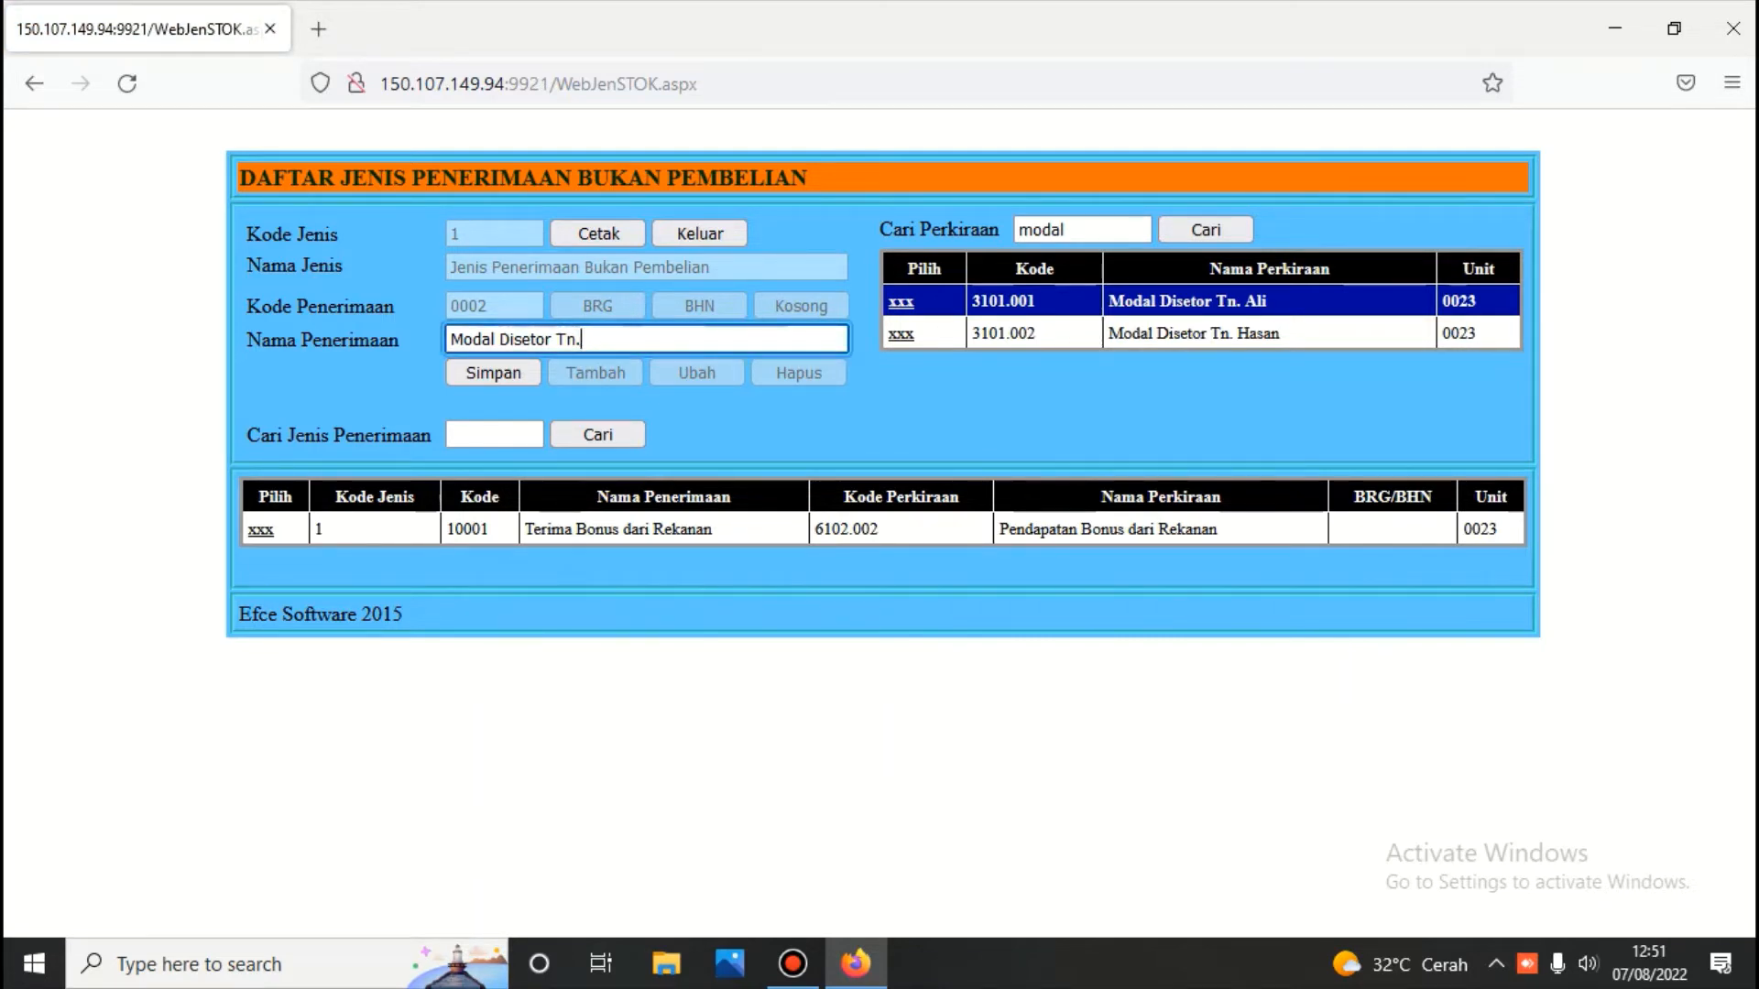
pyautogui.press('BackSpace')
pyautogui.press('BackSpace')
pyautogui.press('BackSpace')
pyautogui.press('BackSpace')
pyautogui.press('BackSpace')
pyautogui.press('BackSpace')
pyautogui.press('BackSpace')
pyautogui.press('BackSpace')
pyautogui.press('BackSpace')
pyautogui.press('BackSpace')
pyautogui.press('BackSpace')
pyautogui.press('BackSpace')
pyautogui.press('BackSpace')
pyautogui.press('BackSpace')
pyautogui.press('BackSpace')
pyautogui.press('BackSpace')
pyautogui.press('BackSpace')
pyautogui.write('S')
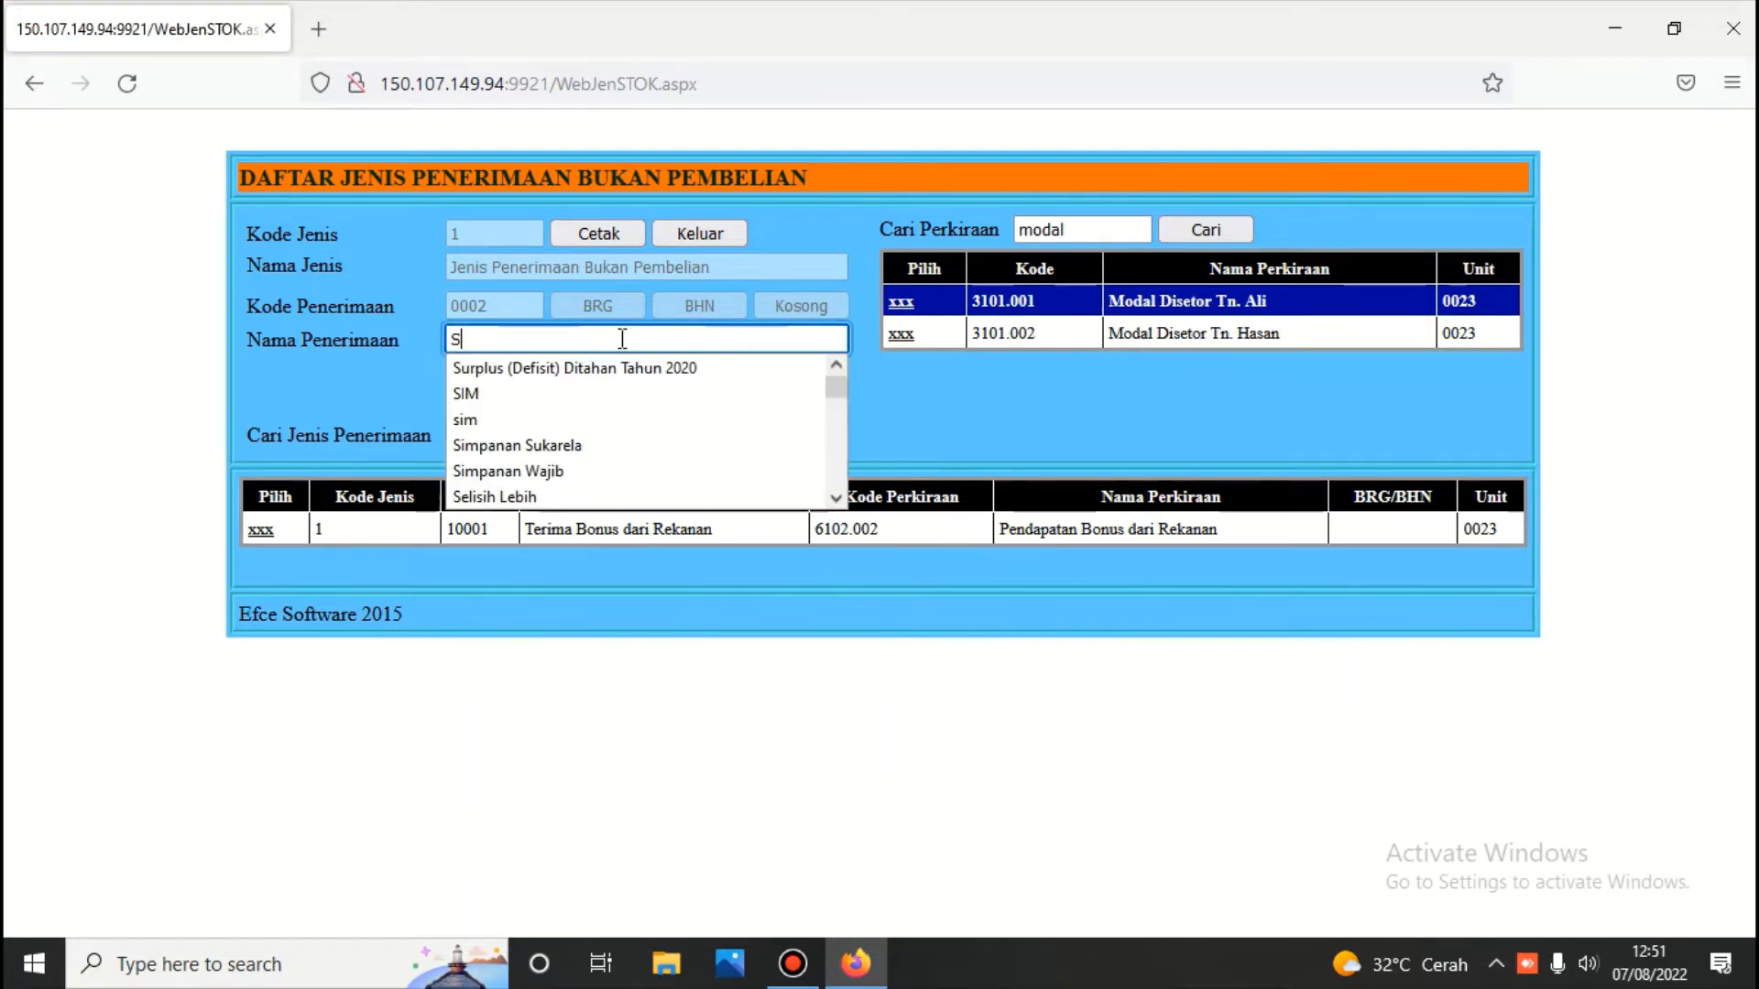
pyautogui.write('aldo')
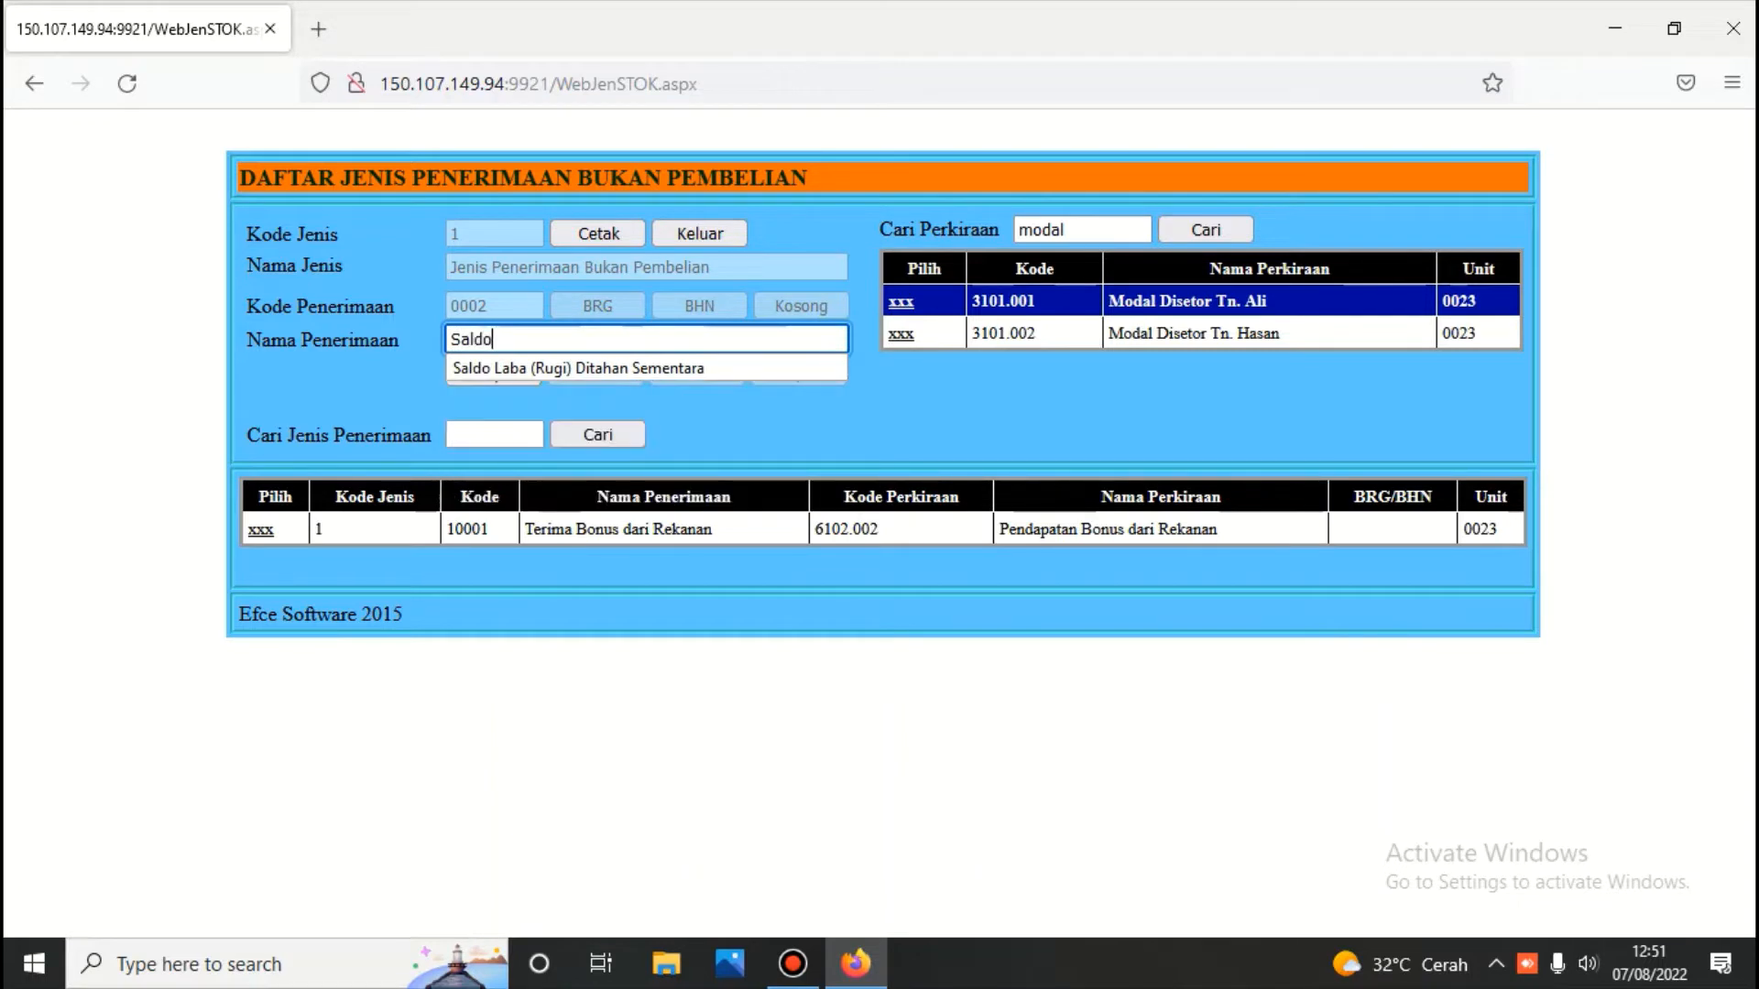
pyautogui.write(' Awal')
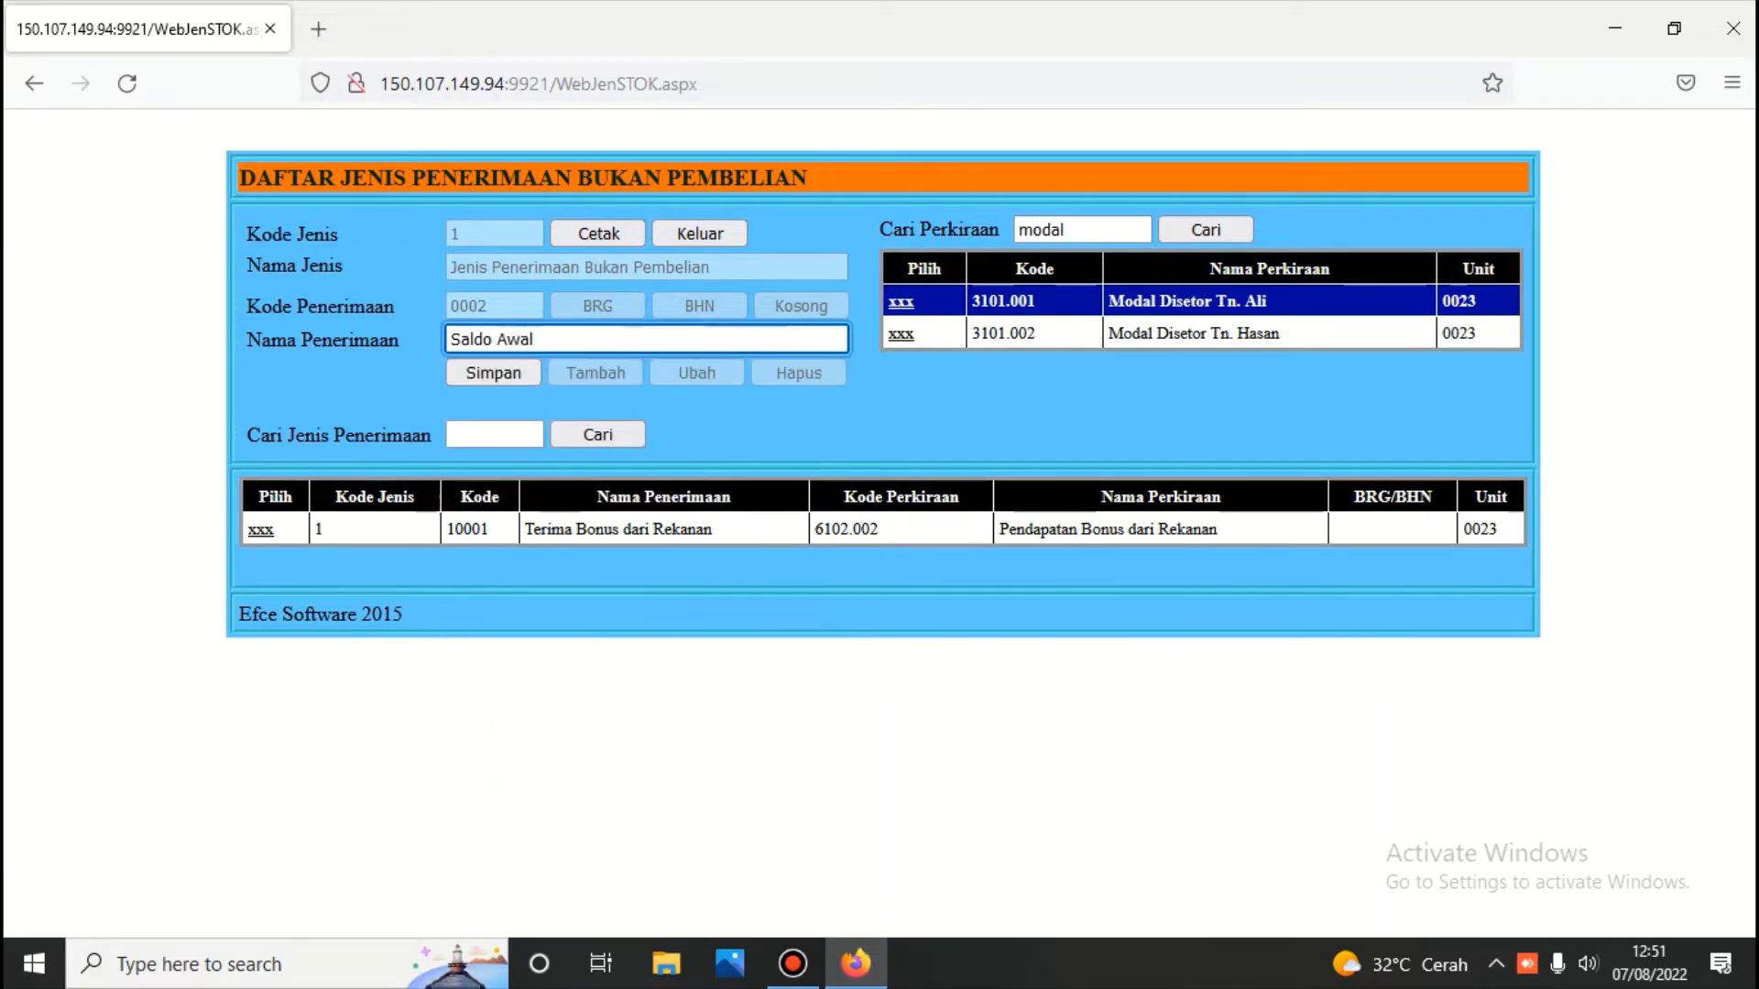
pyautogui.click(504, 367)
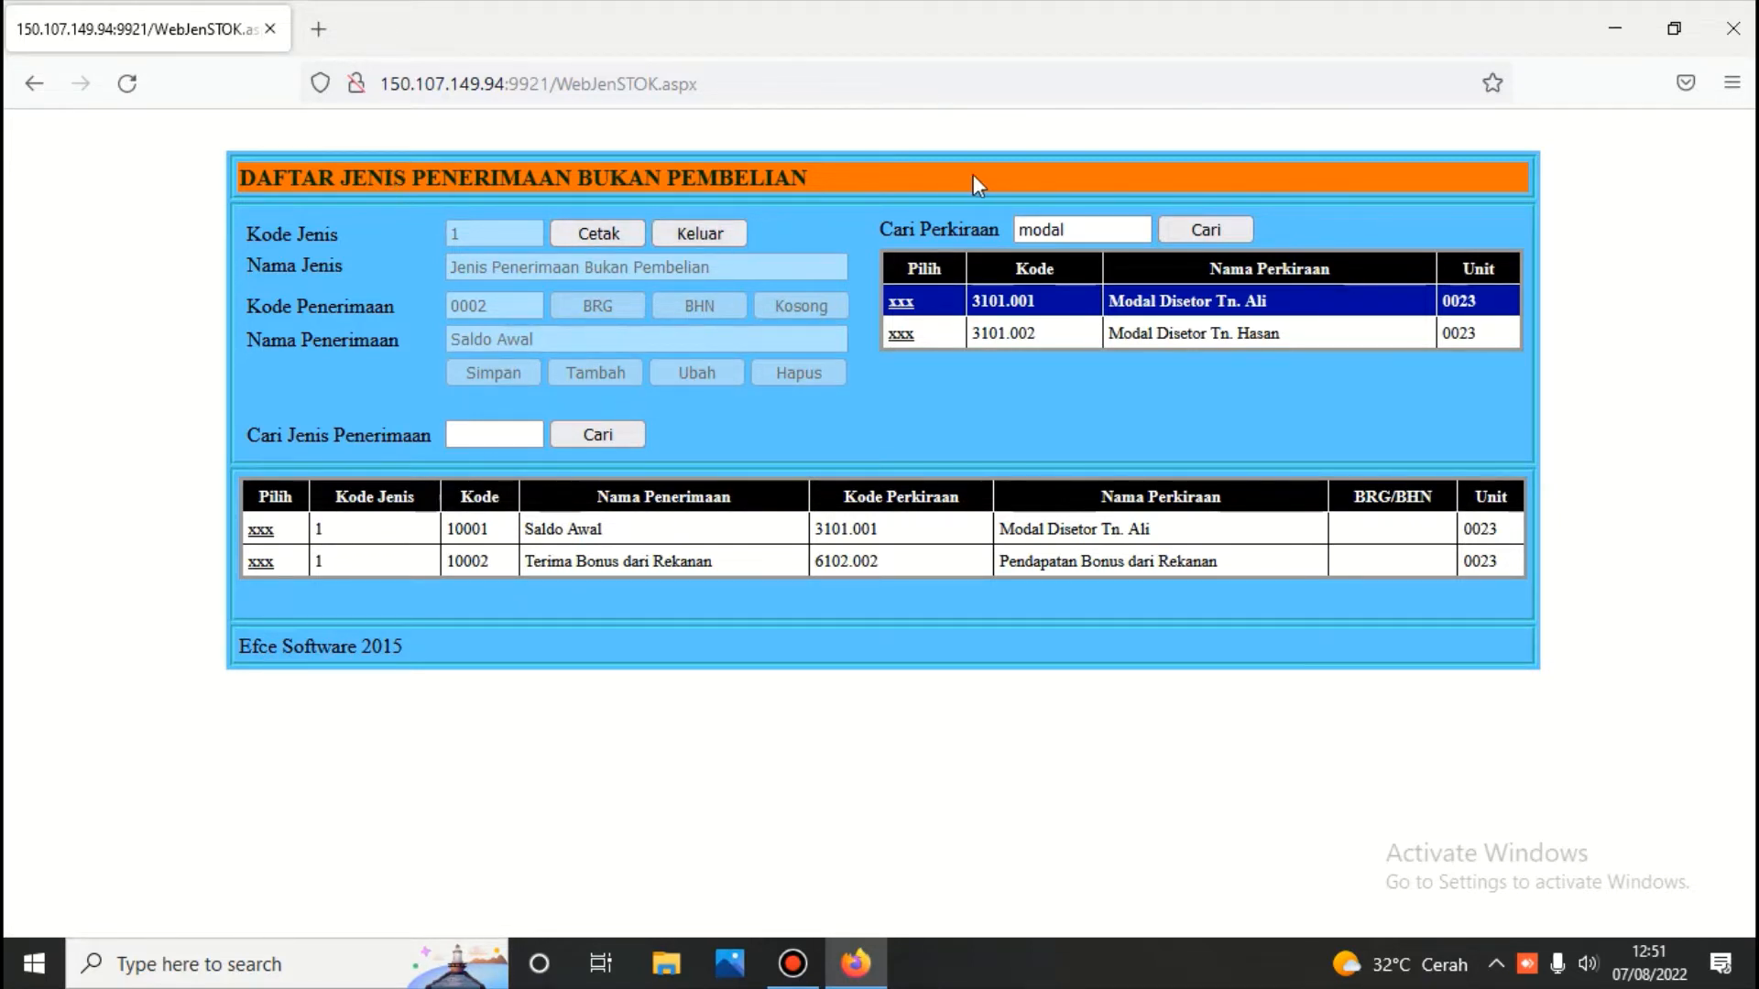
# Delete the existing Pemakaian Sendiri Peralatan Kantor non-sale issue type
pyautogui.click(691, 233)
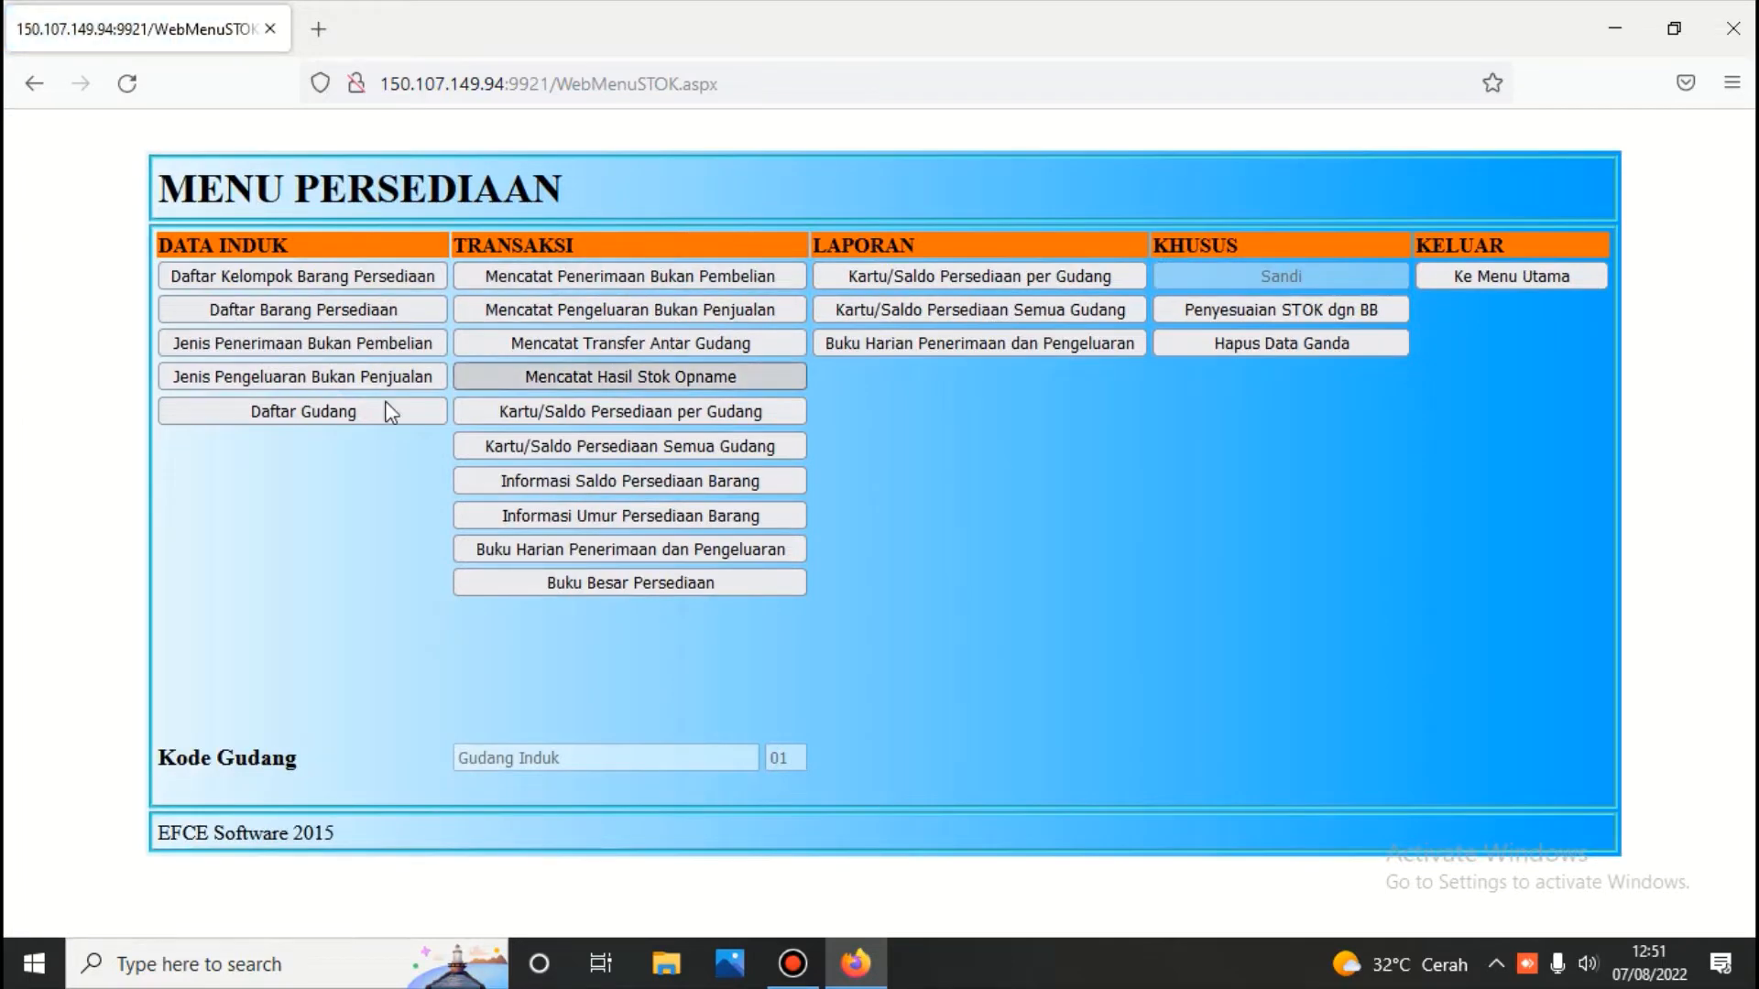
pyautogui.click(391, 373)
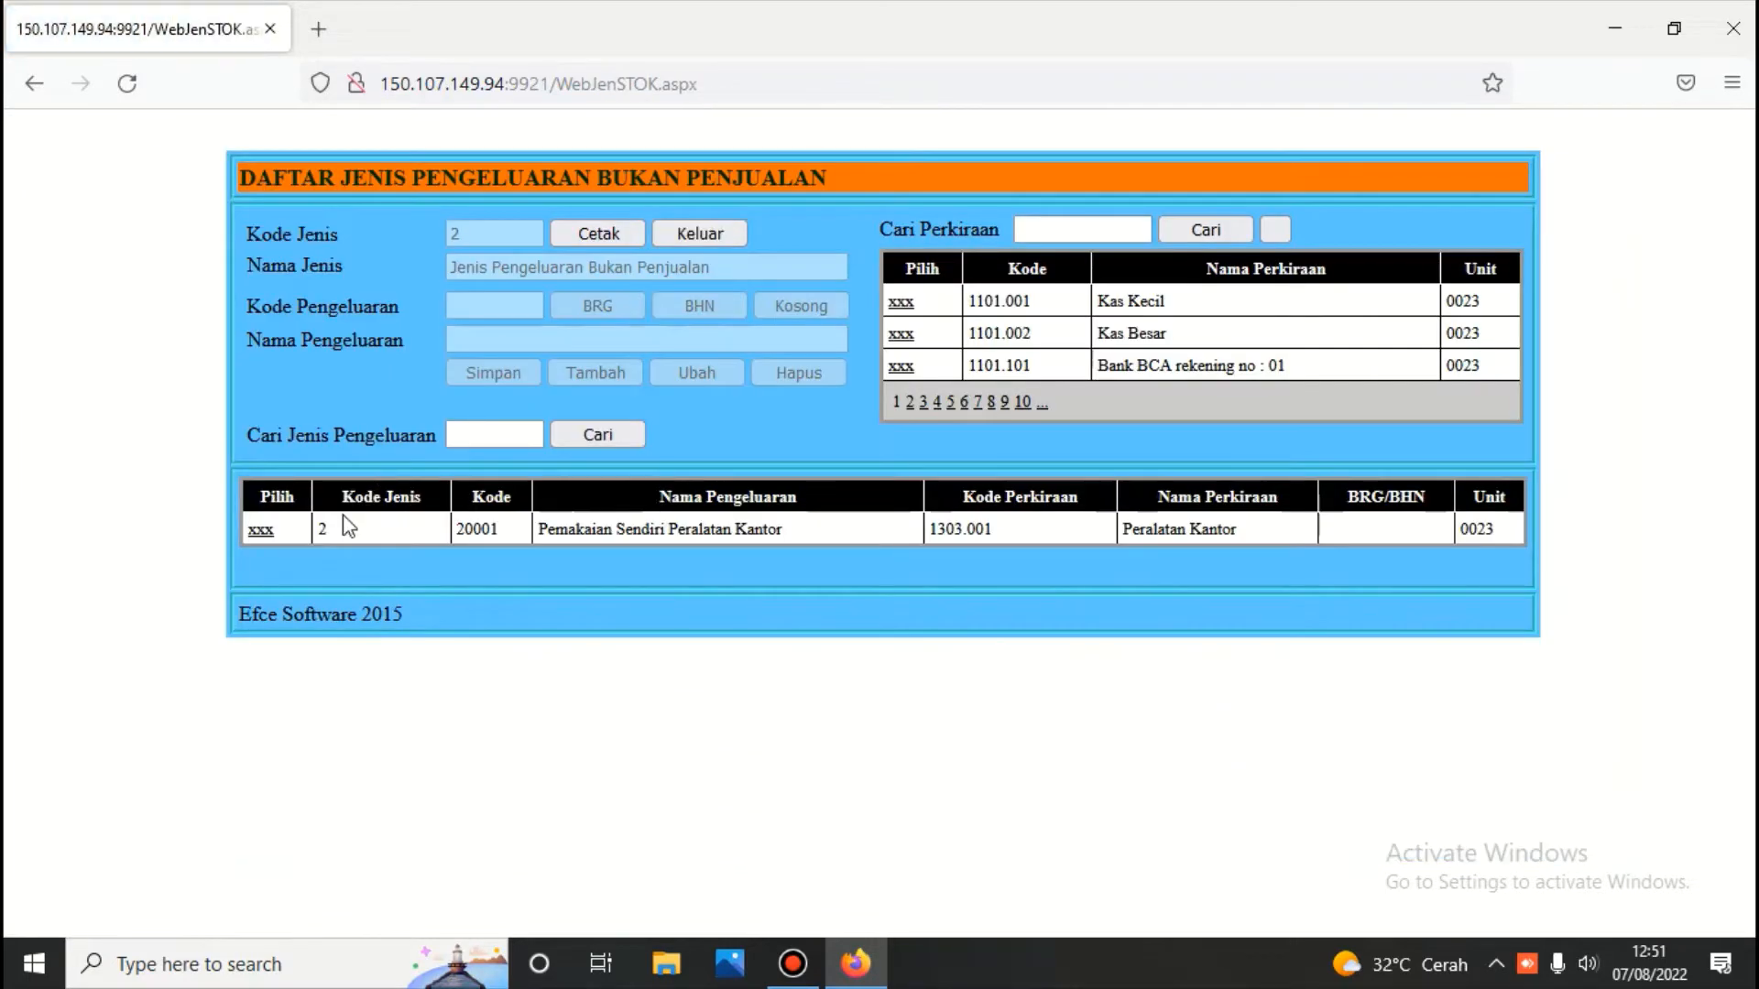
pyautogui.click(258, 531)
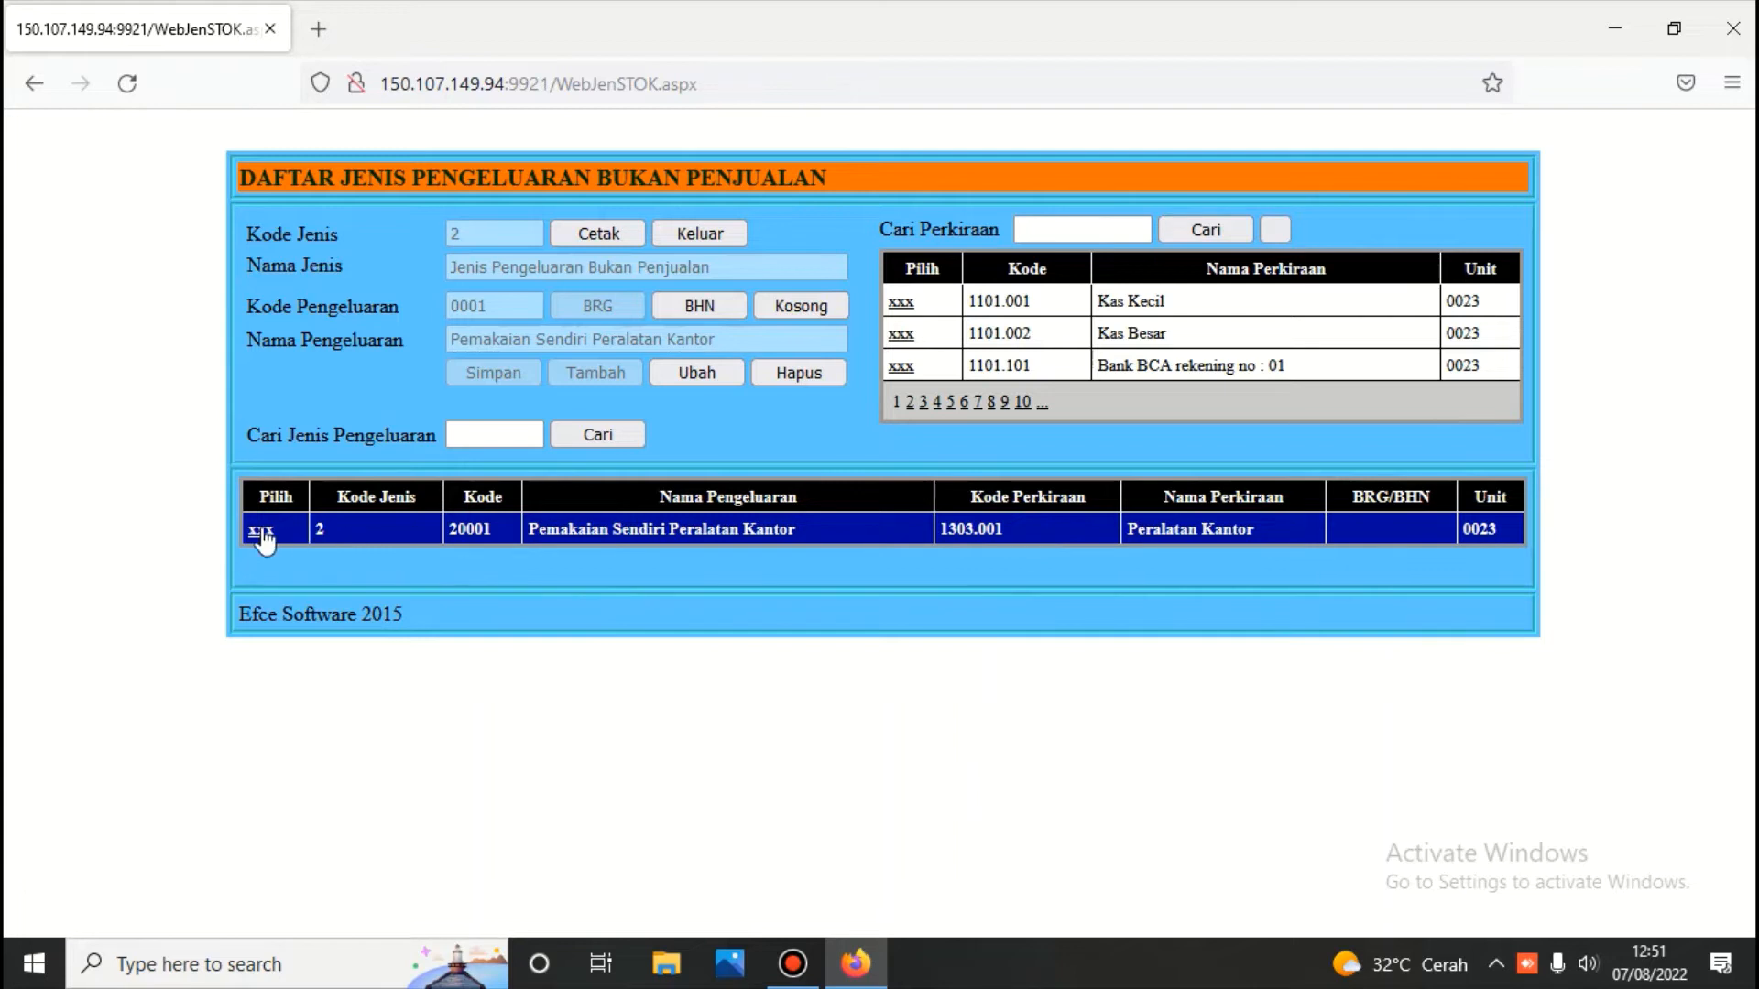
pyautogui.click(797, 372)
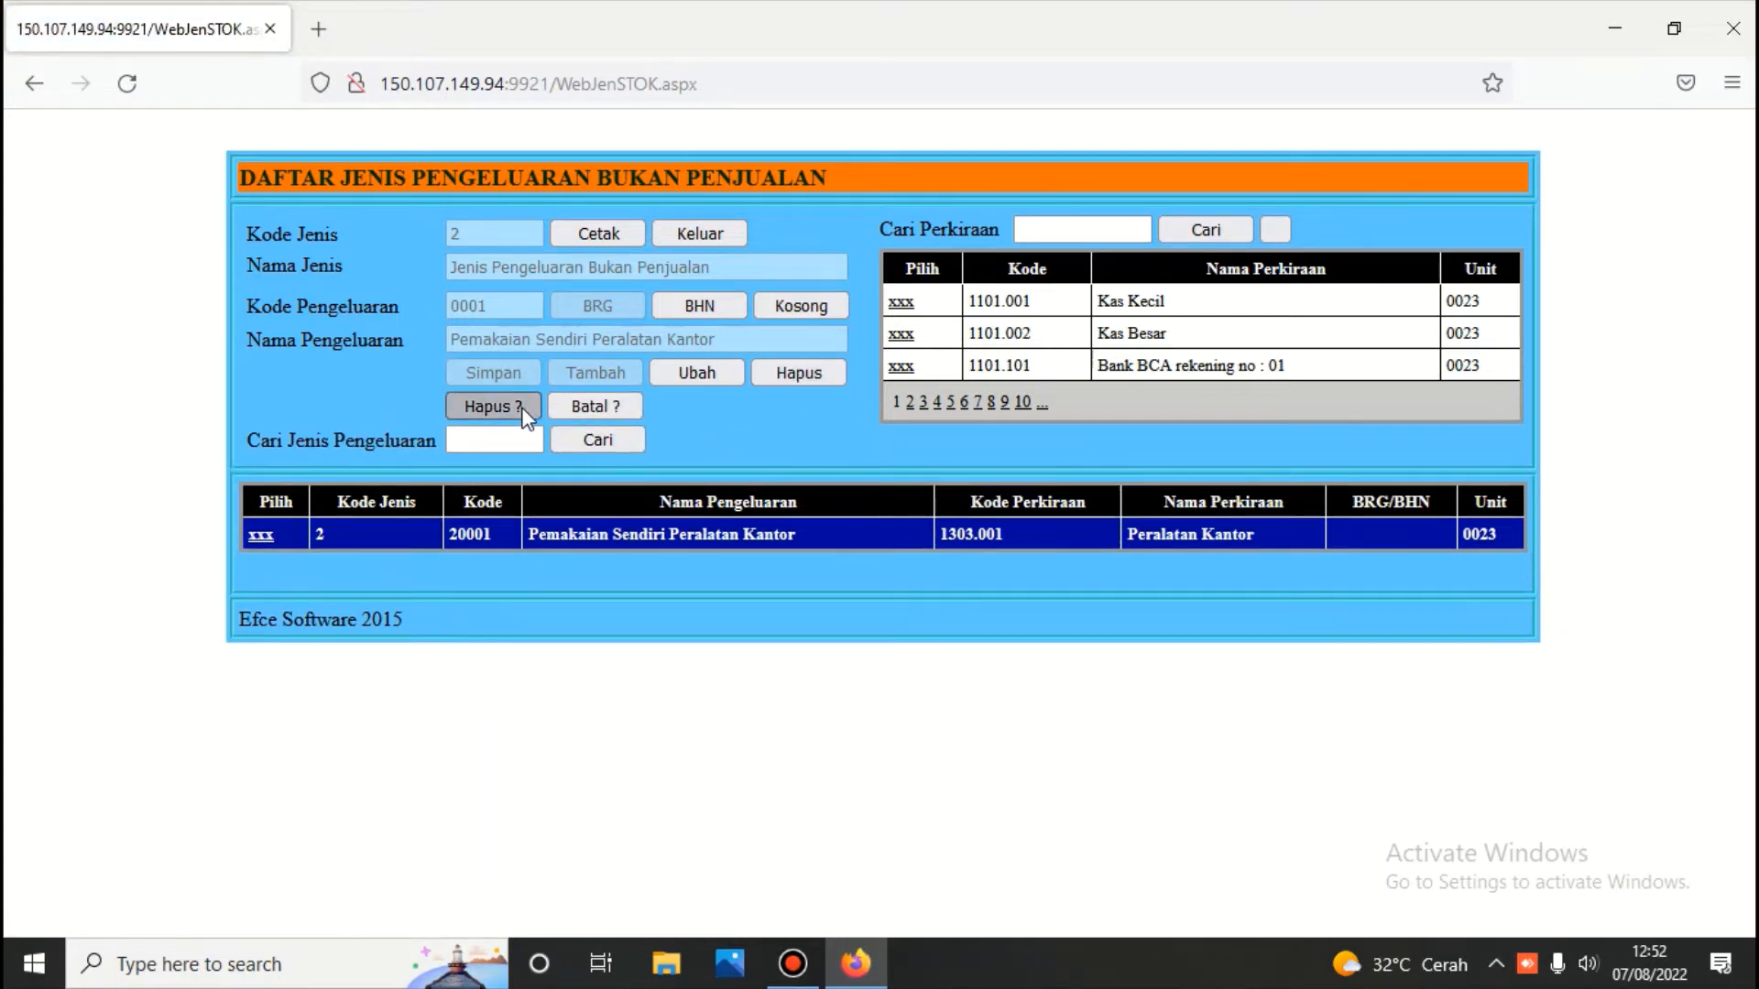
pyautogui.click(525, 410)
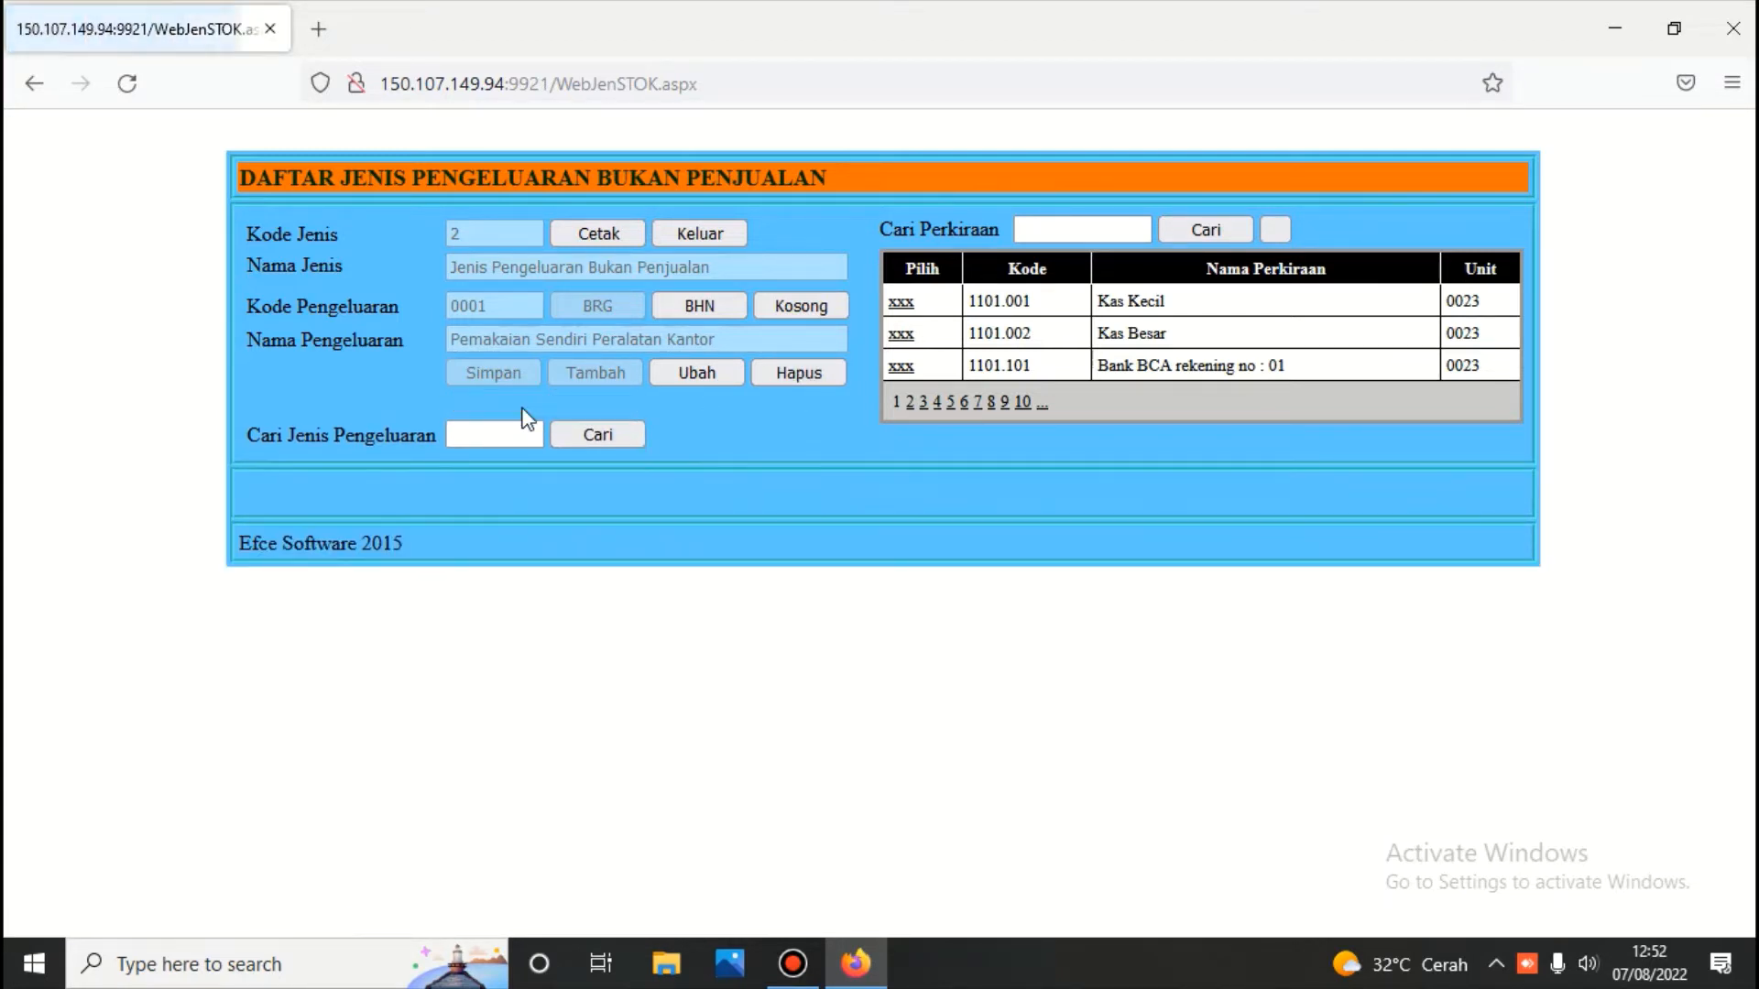
# Search accounts for 'peralatan' and pick 1303.001 Peralatan Kantor
pyautogui.click(1039, 231)
pyautogui.write('pe')
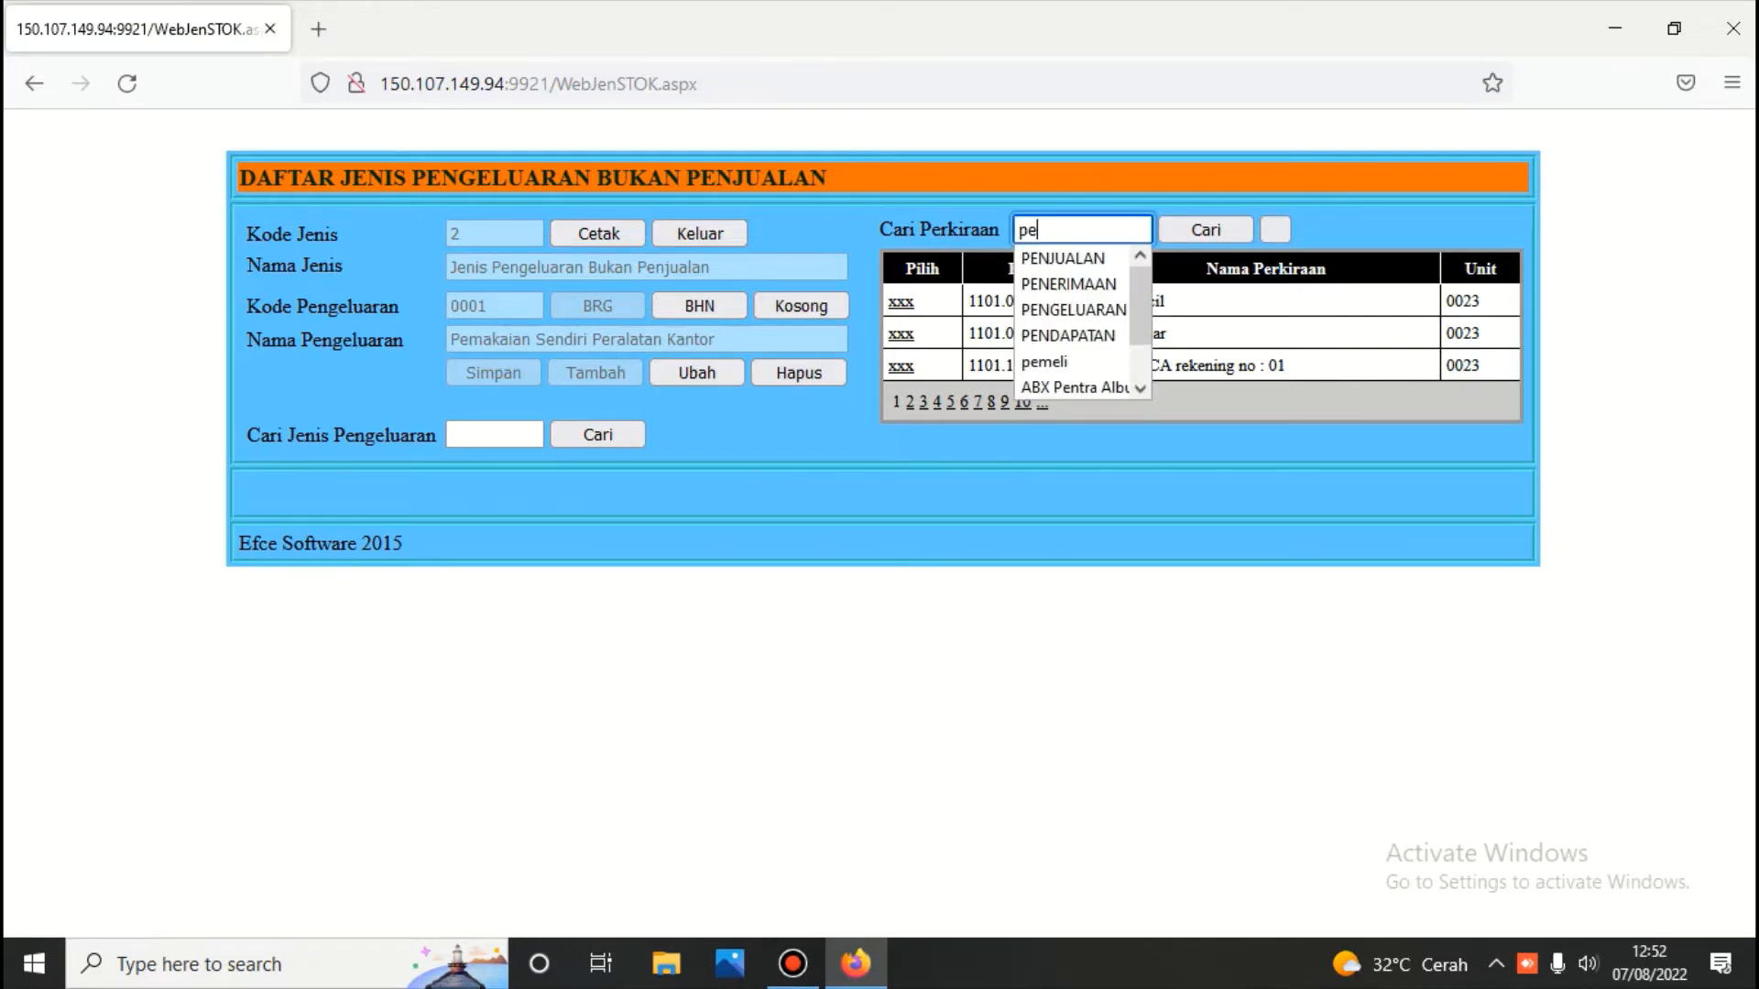
pyautogui.write('rala')
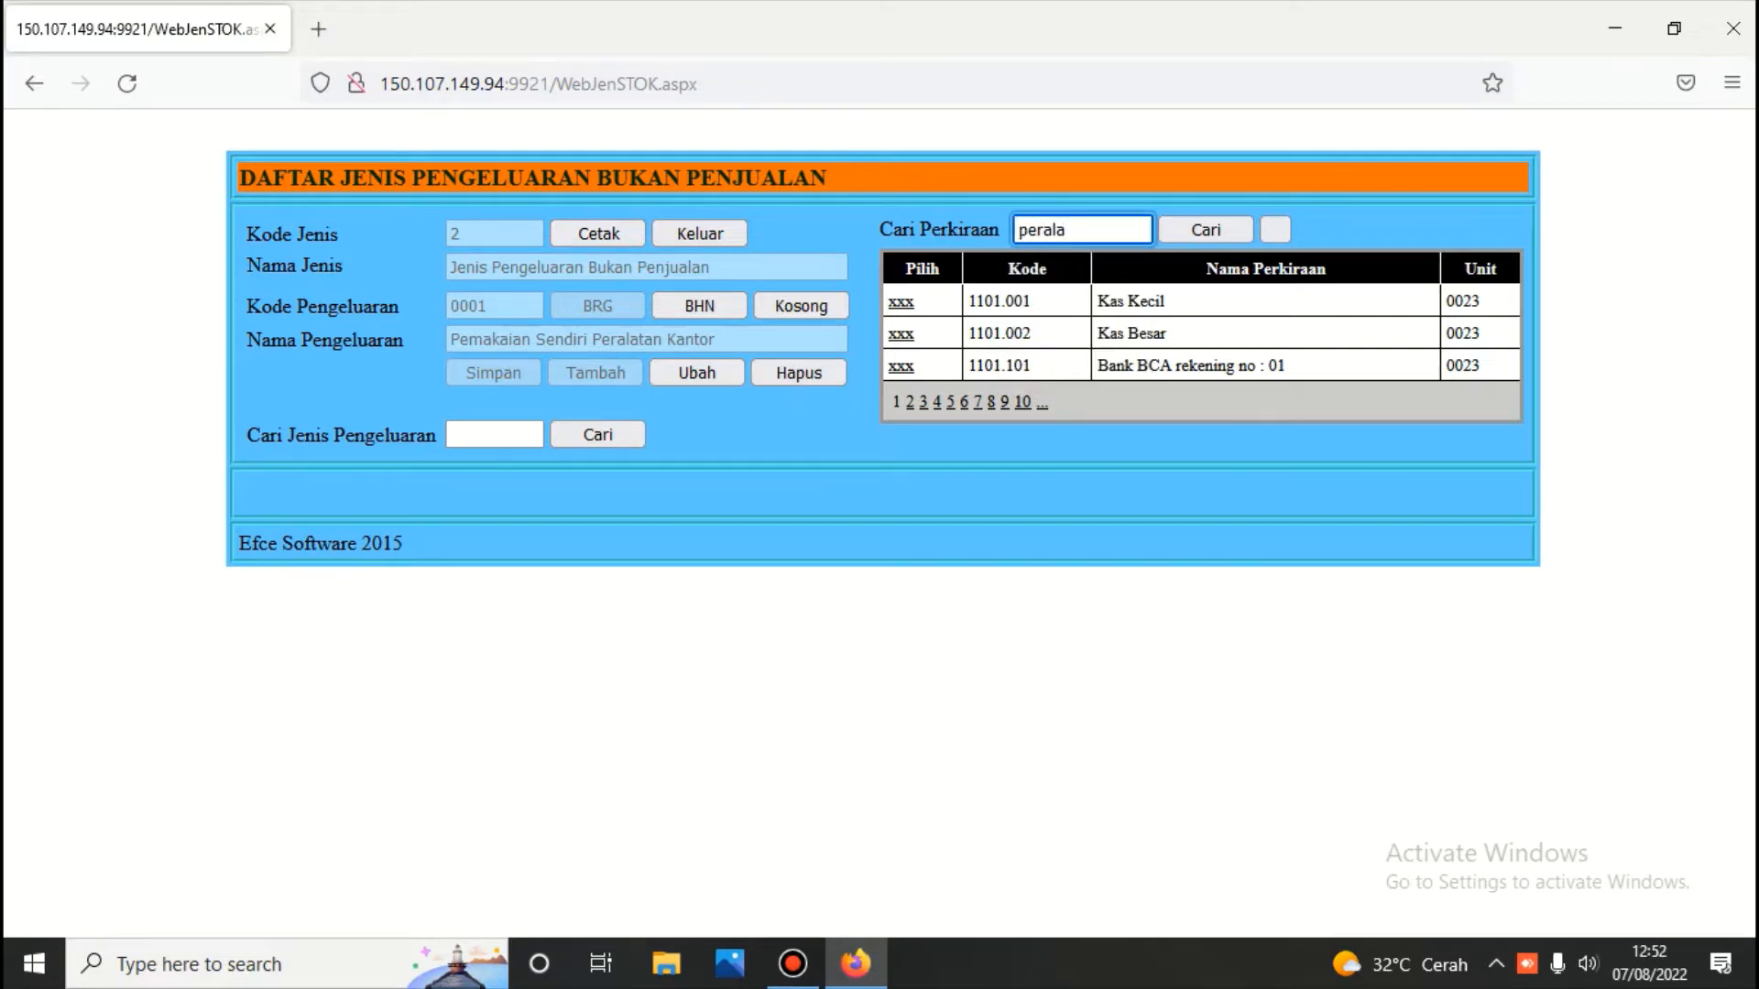
pyautogui.write('tan')
pyautogui.click(1201, 237)
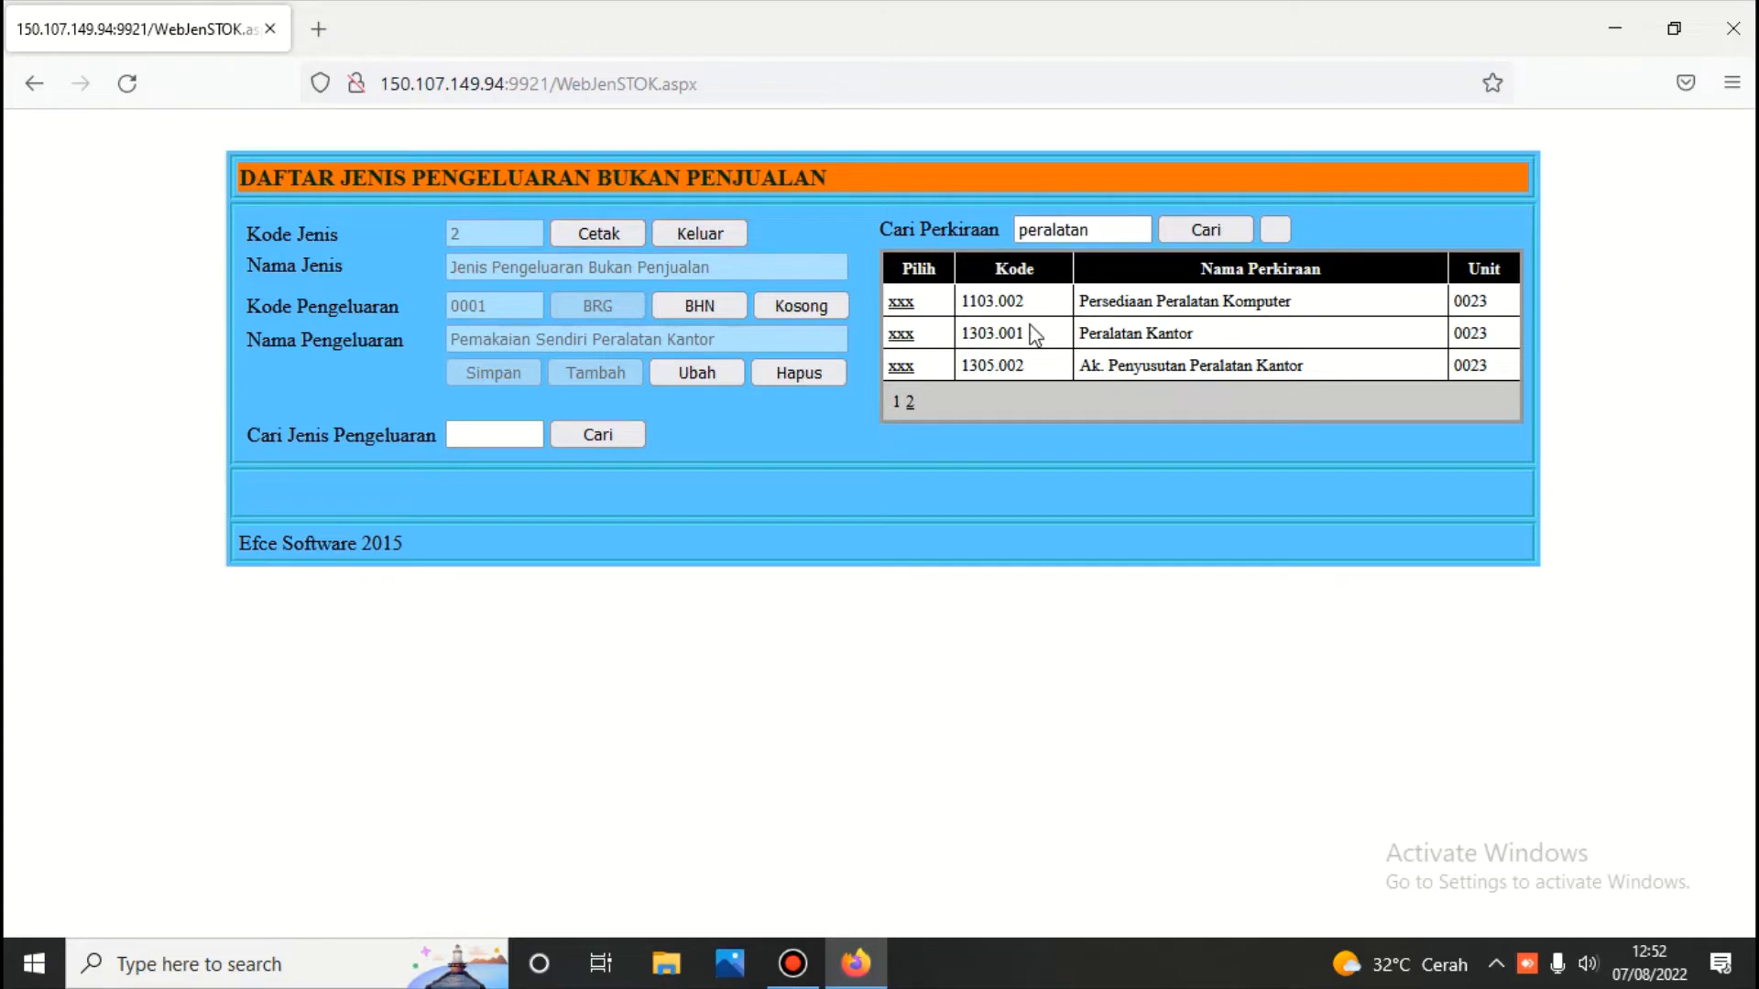
pyautogui.click(901, 341)
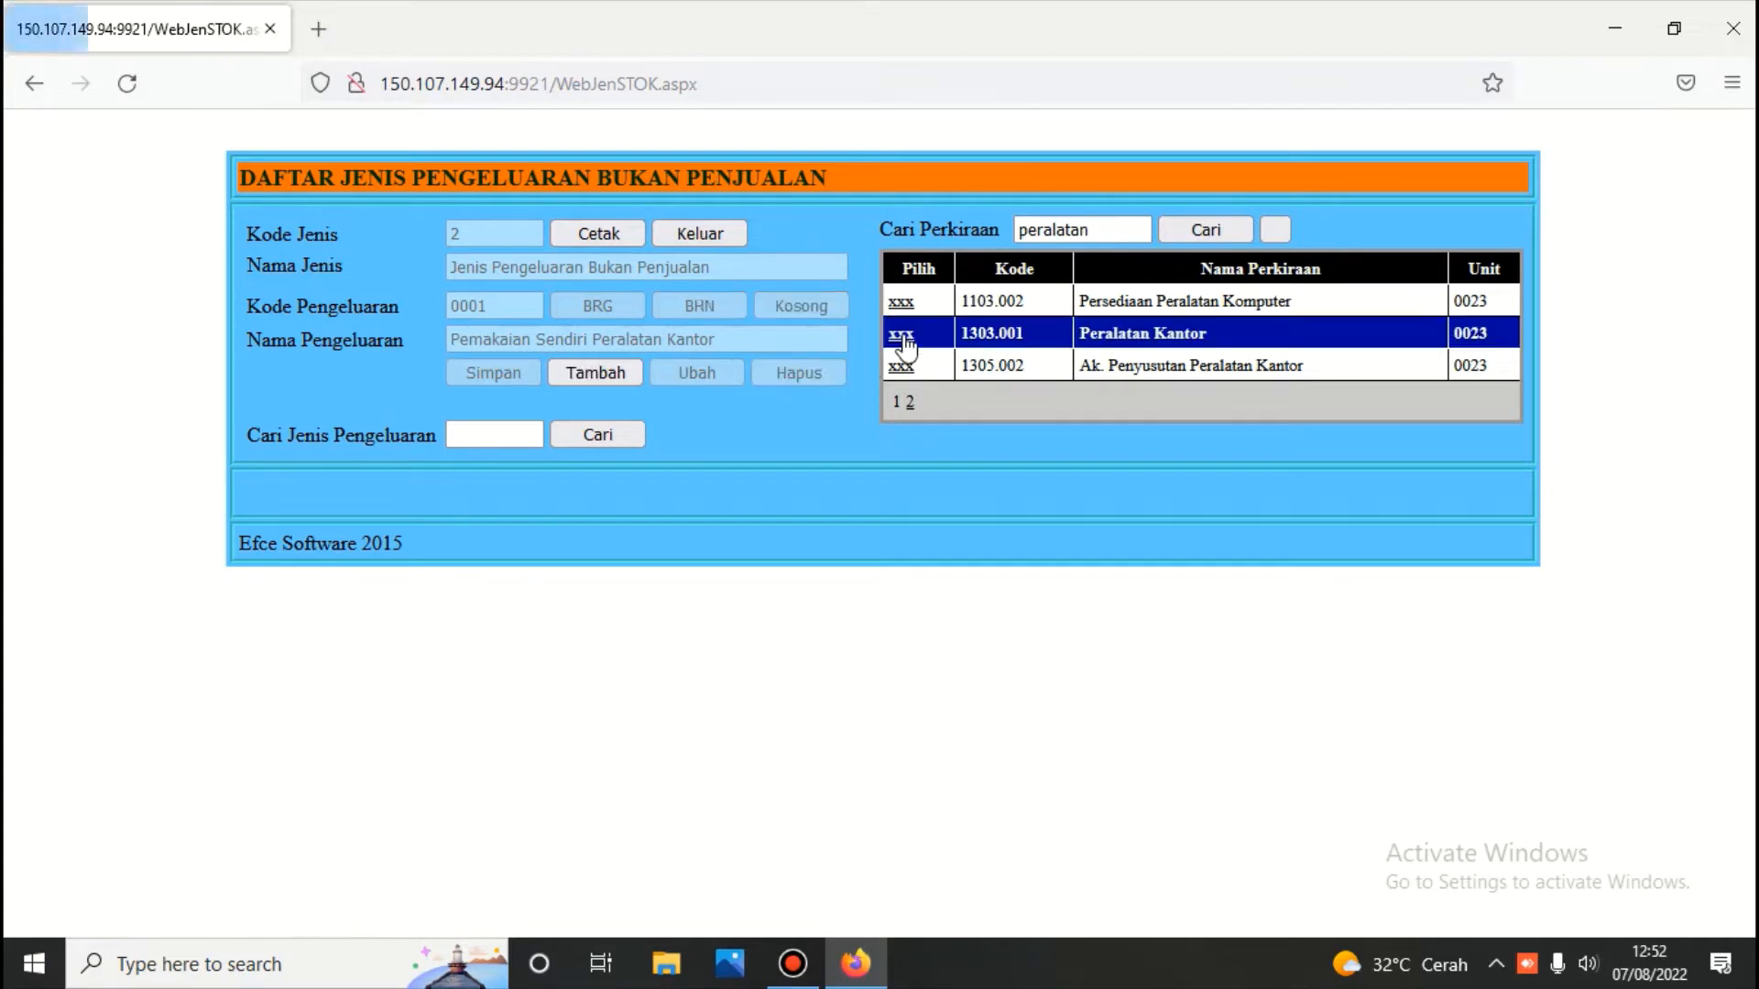
# Add issue type 'Pemakaian Peralatan Kantor' as 20001, save it, and return to the inventory menu
pyautogui.click(614, 373)
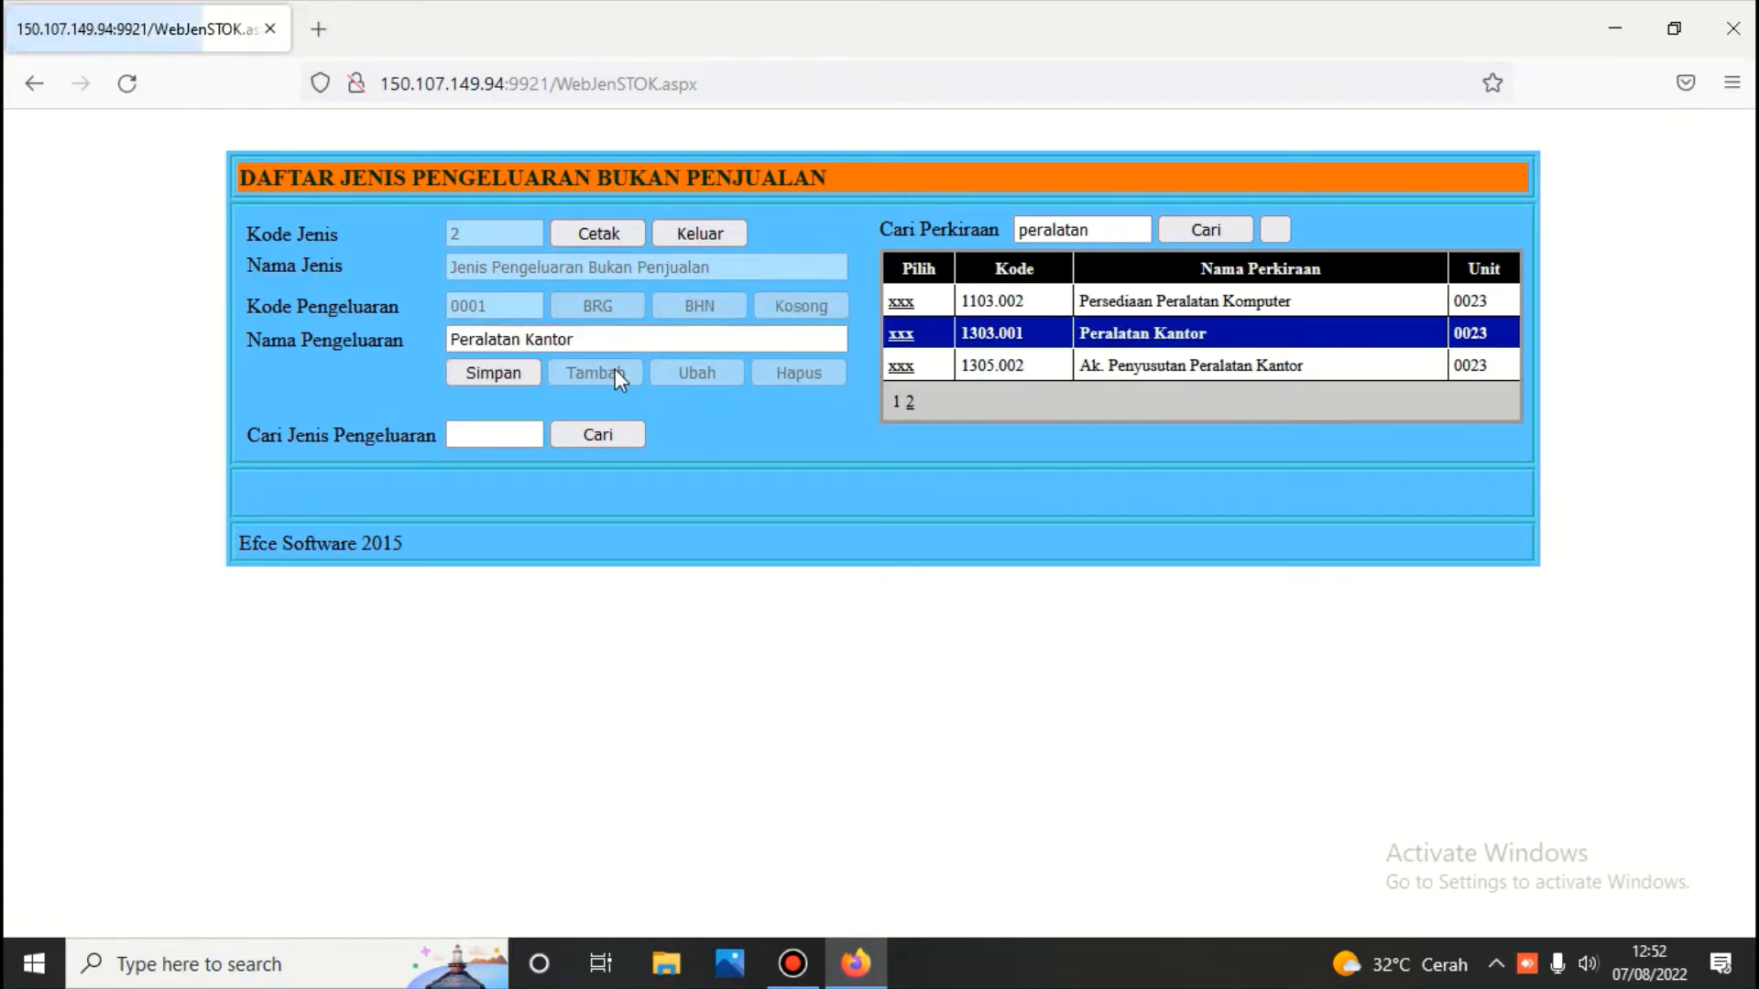
pyautogui.click(600, 345)
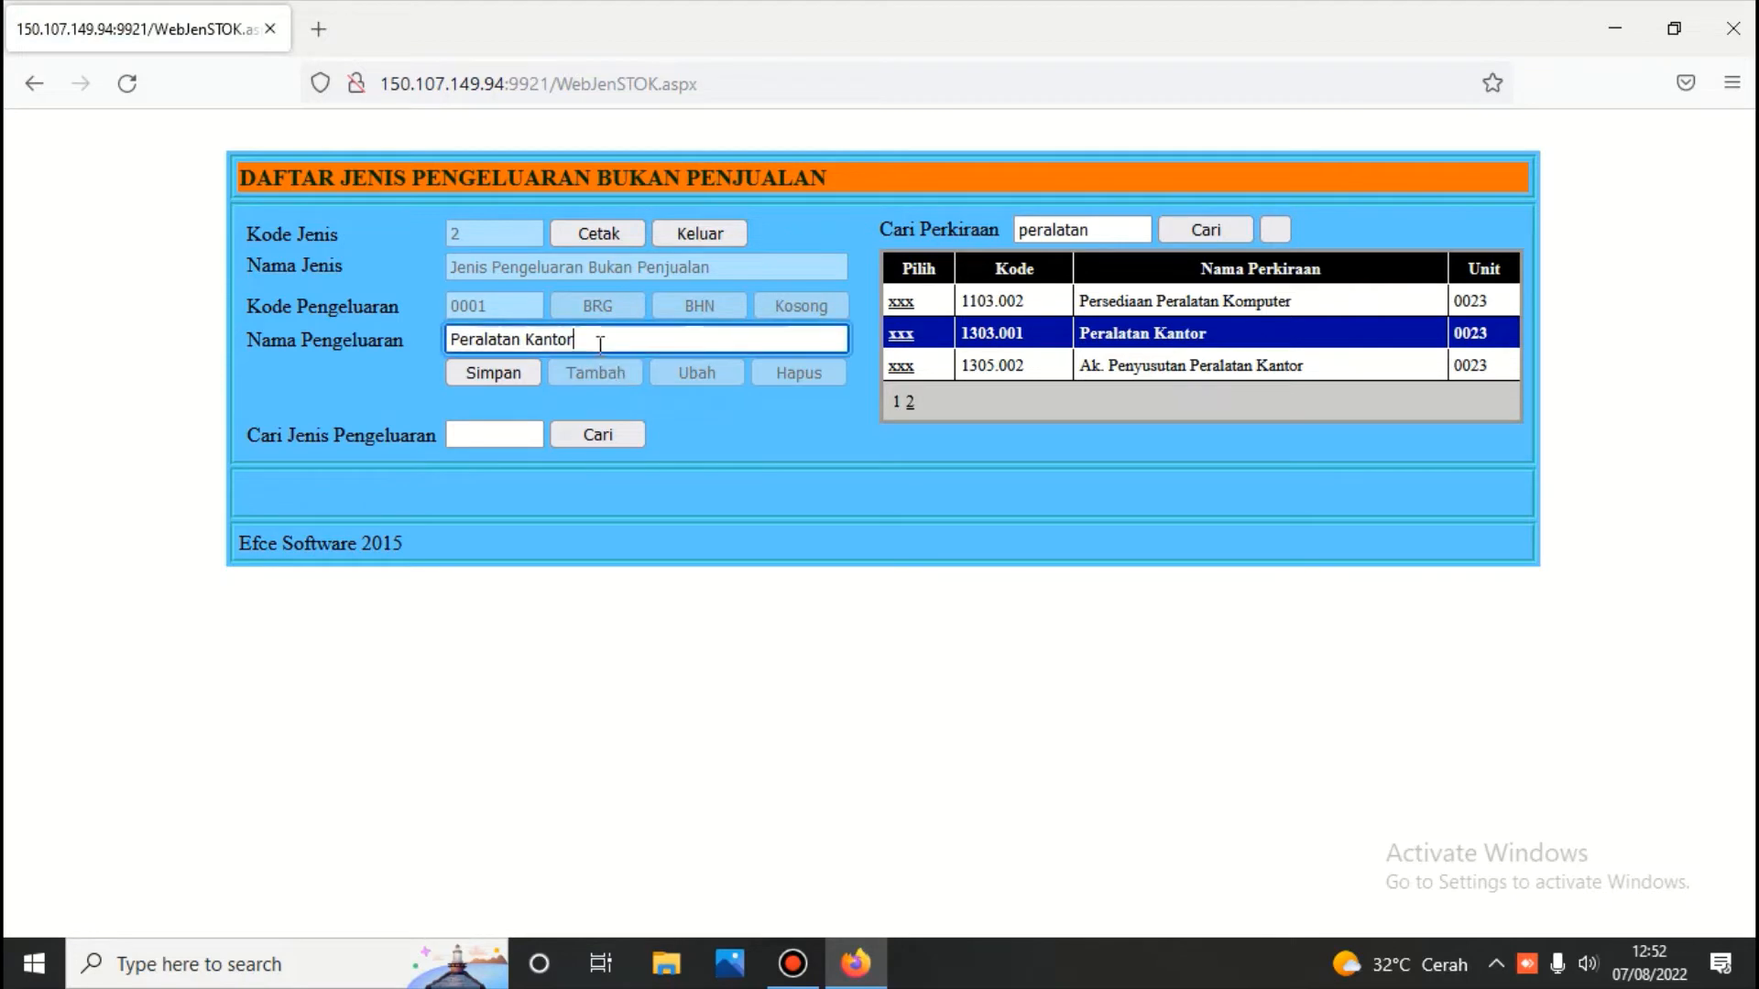
pyautogui.press('Left')
pyautogui.press('Left')
pyautogui.press('Left')
pyautogui.press('Left')
pyautogui.press('Left')
pyautogui.press('Left')
pyautogui.press('Left')
pyautogui.press('Left')
pyautogui.press('Left')
pyautogui.press('Left')
pyautogui.press('Left')
pyautogui.press('Left')
pyautogui.press('Left')
pyautogui.press('Left')
pyautogui.press('Left')
pyautogui.press('Left')
pyautogui.write('Pemakaian')
pyautogui.click(471, 370)
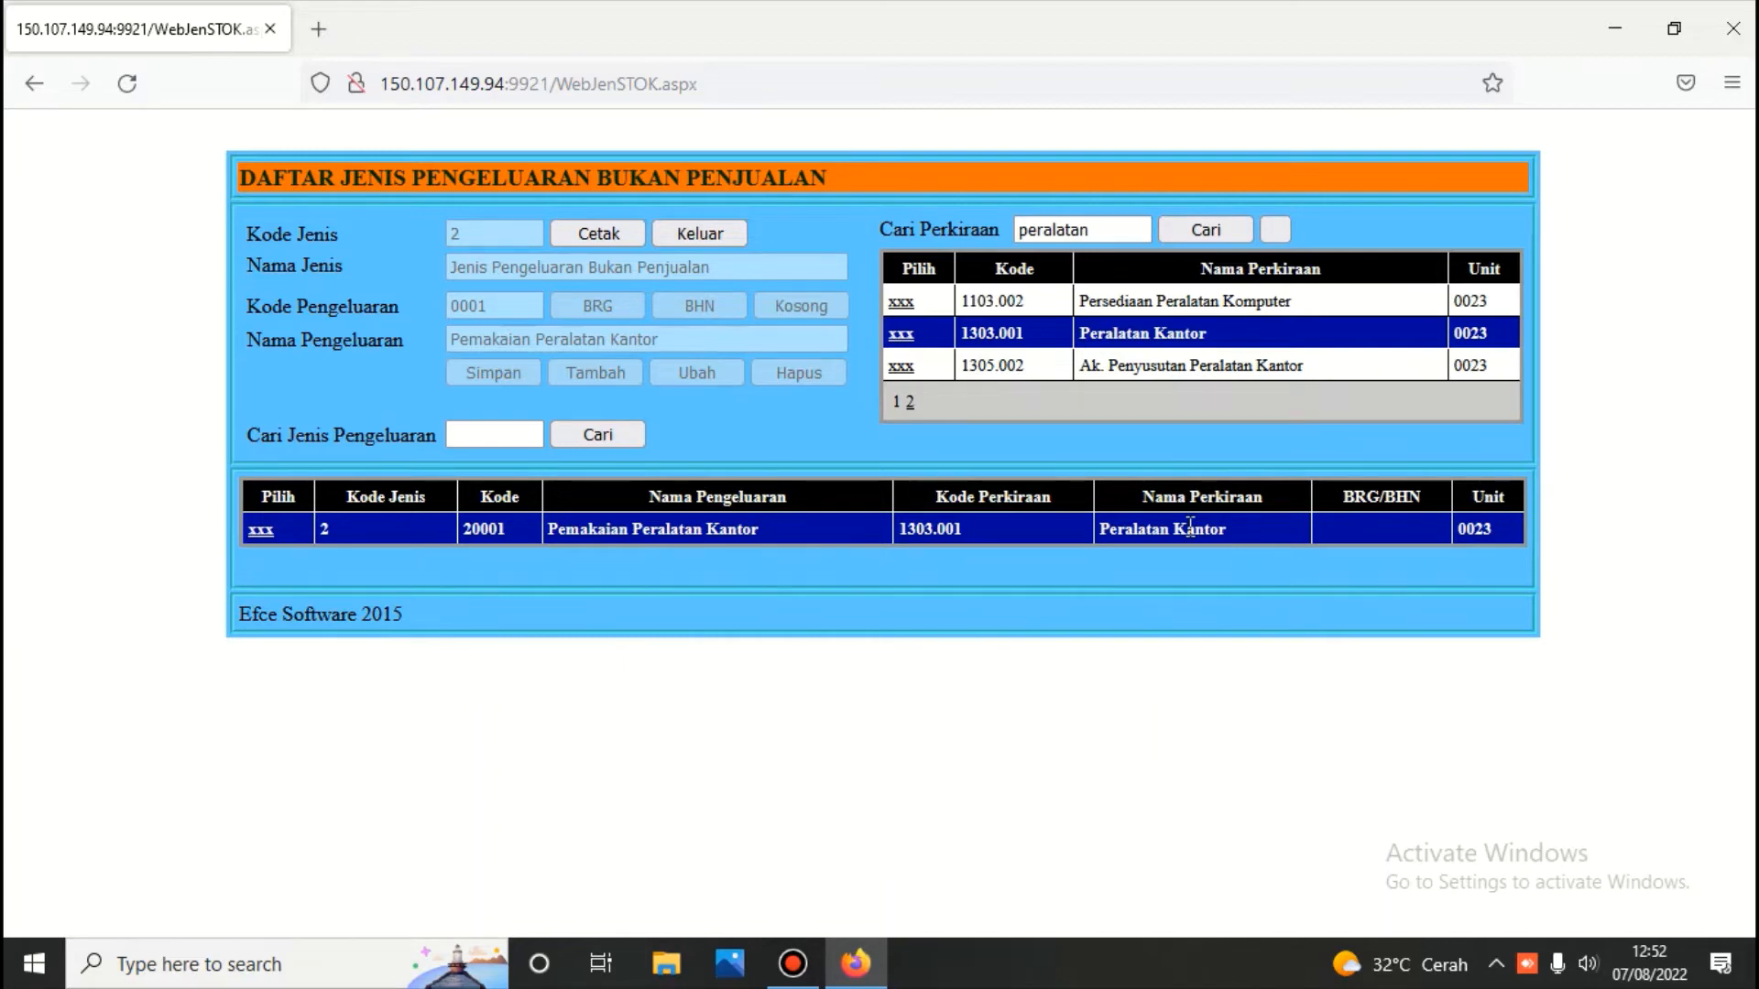
pyautogui.click(689, 236)
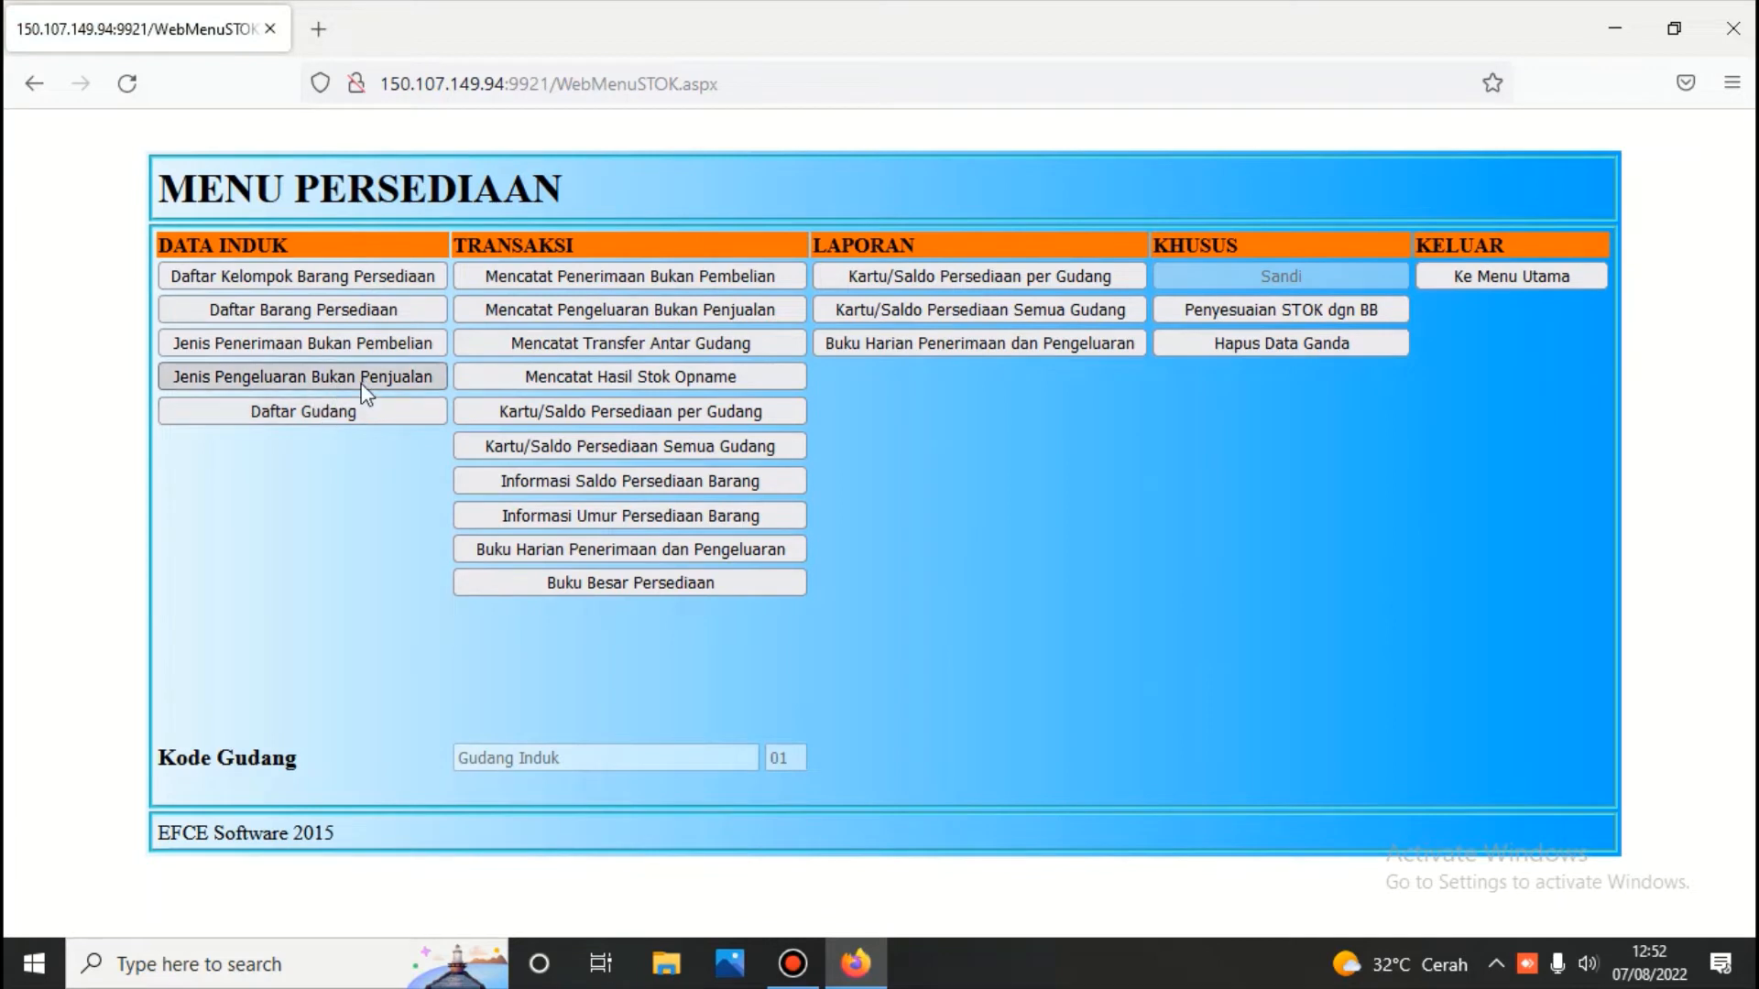
pyautogui.click(346, 410)
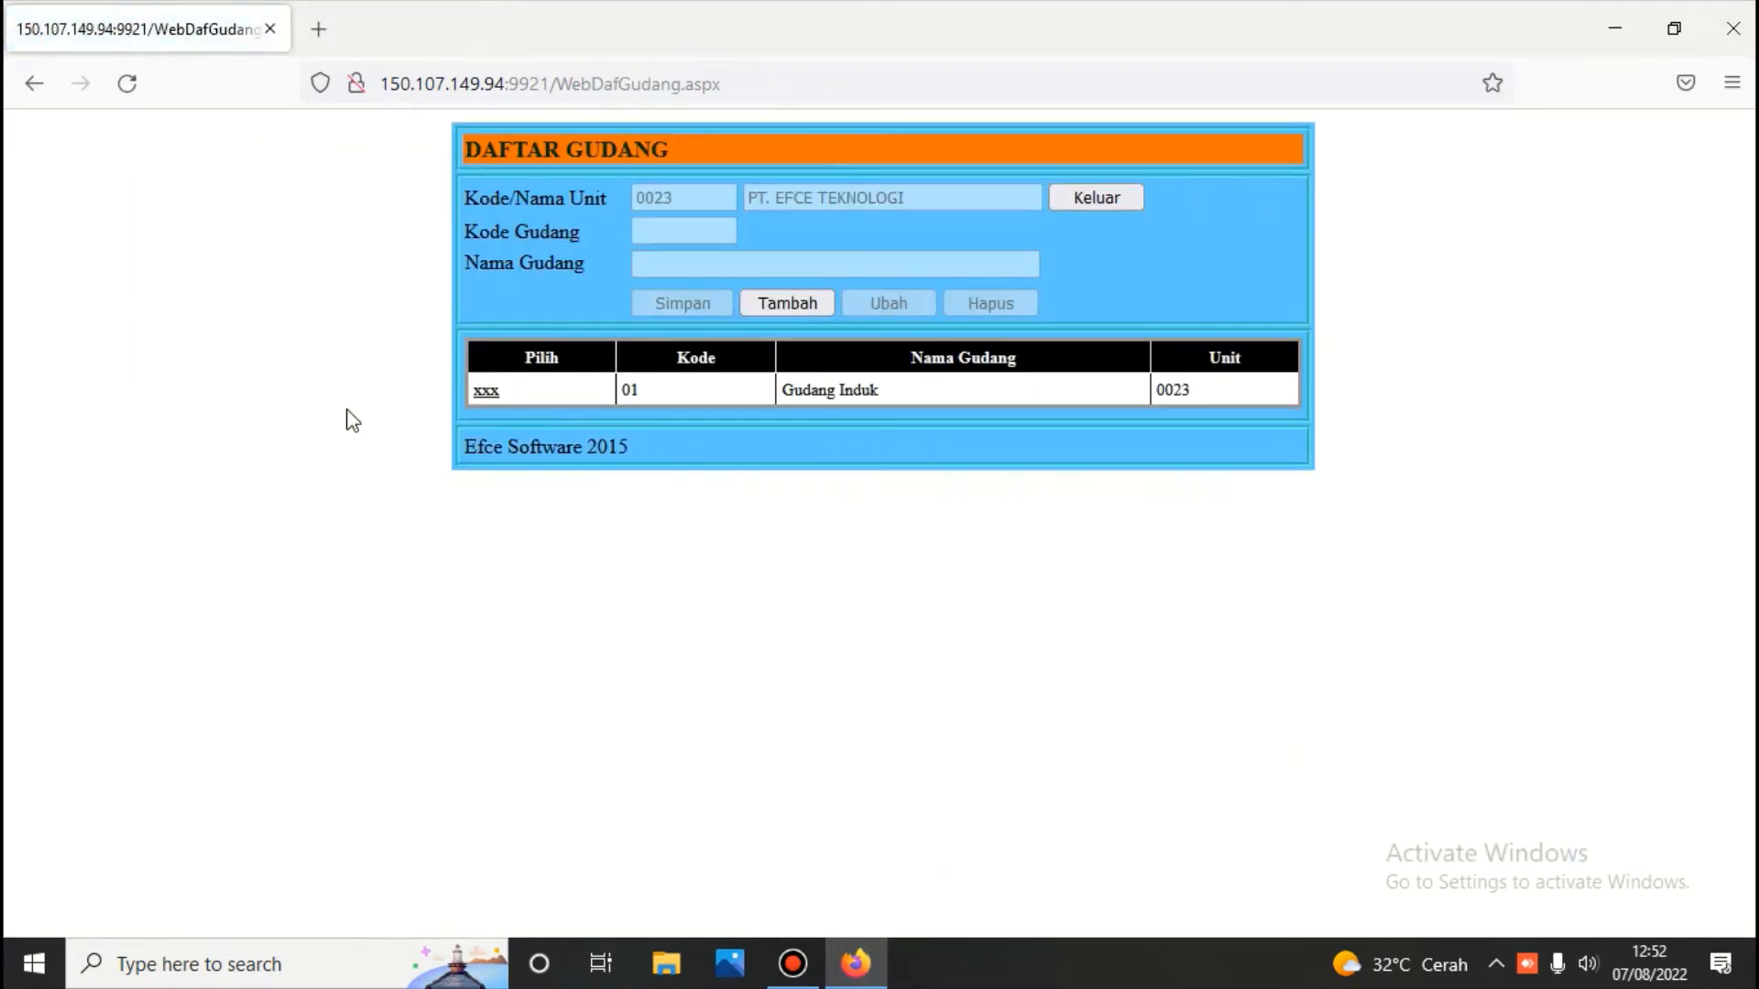
pyautogui.click(492, 394)
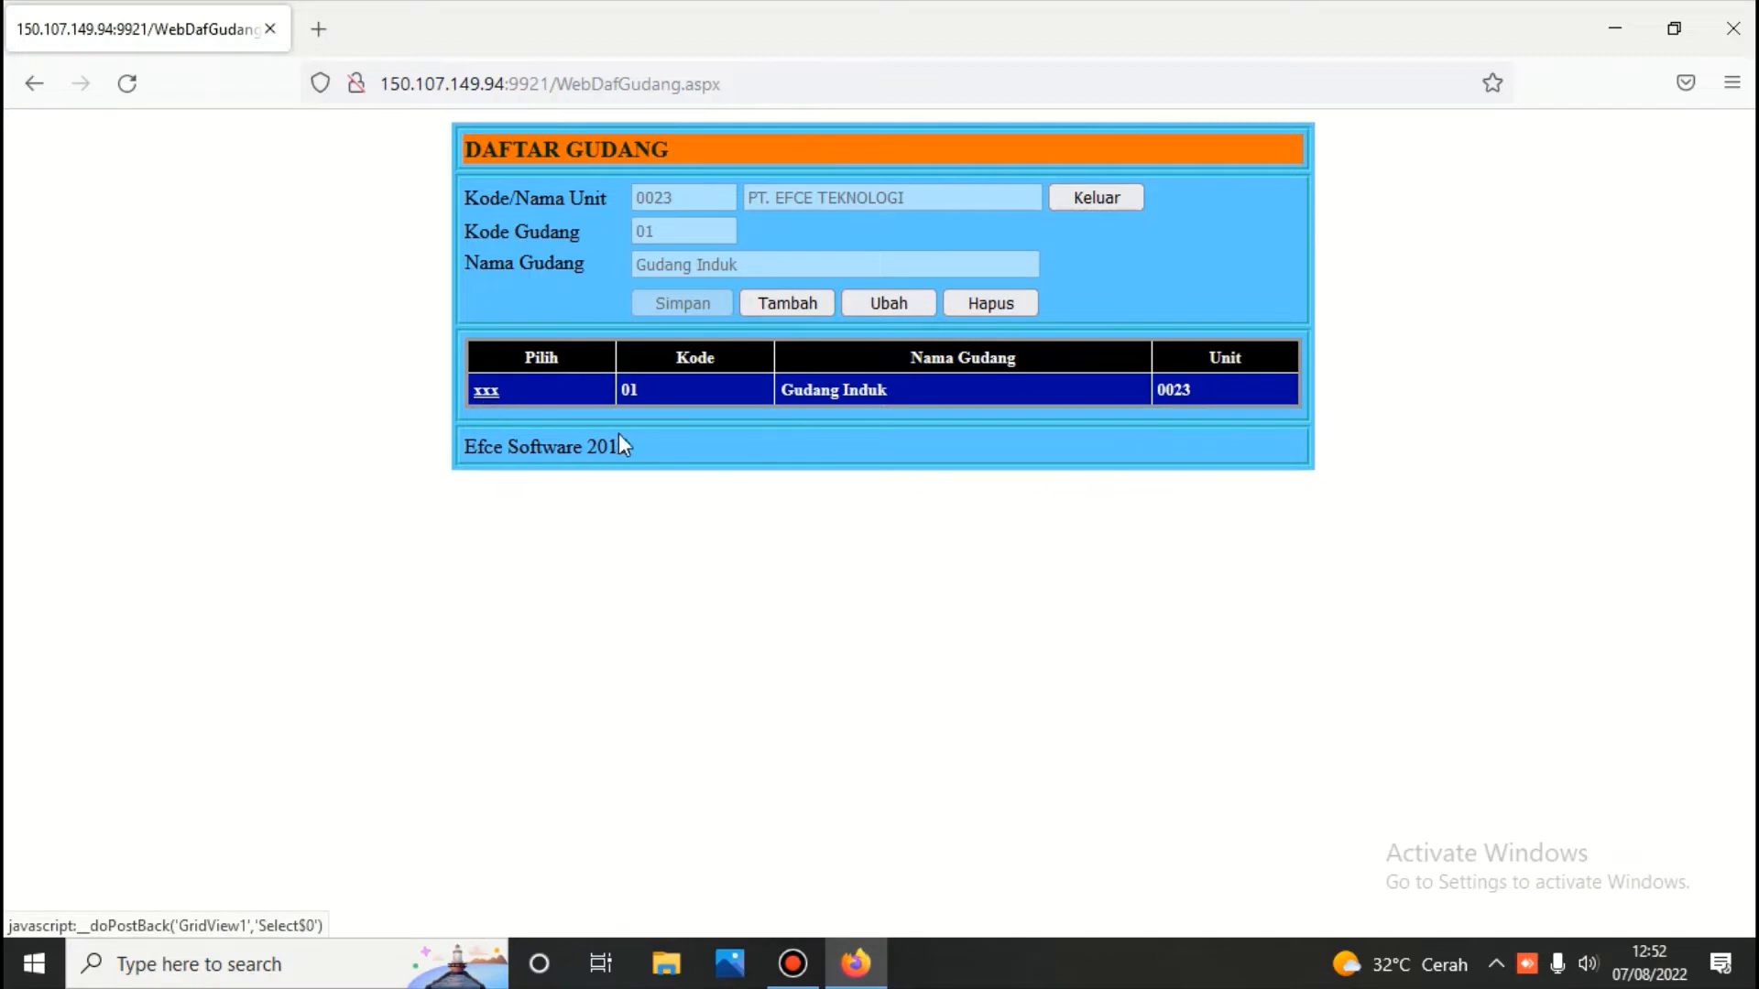
pyautogui.click(778, 302)
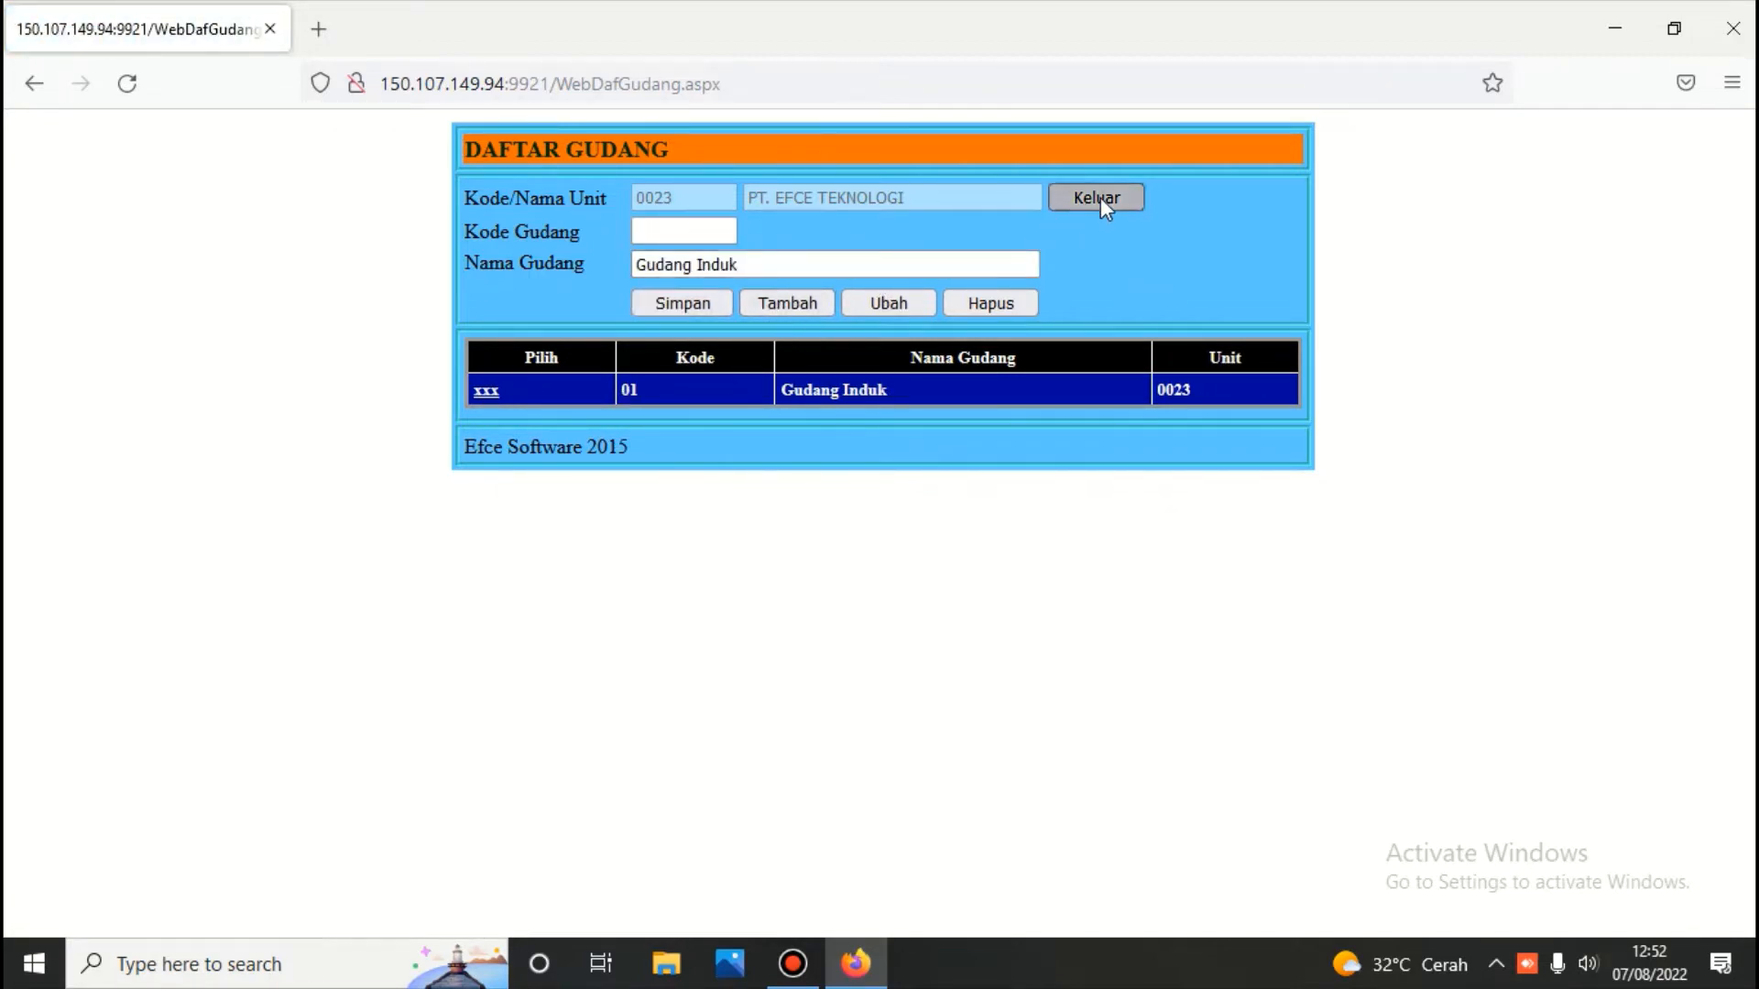
pyautogui.click(1101, 196)
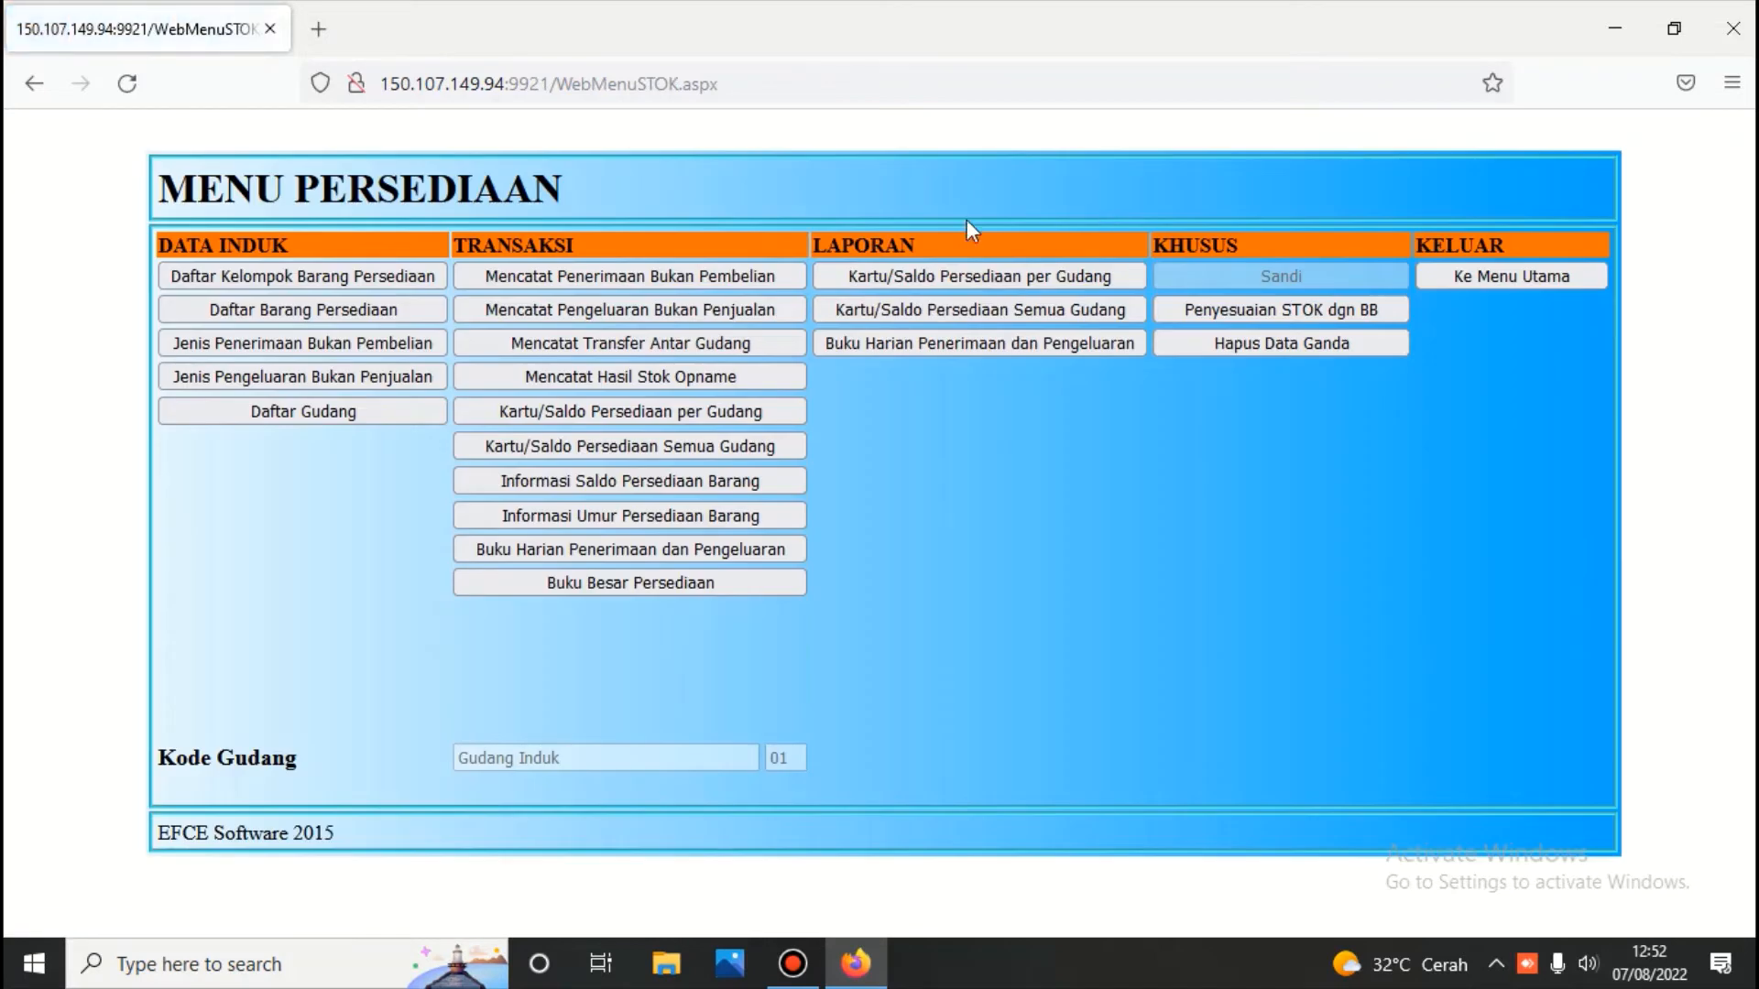
# Review the item groups and Note book items under account 1103.001 Persediaan Komputer
pyautogui.click(305, 279)
pyautogui.click(260, 237)
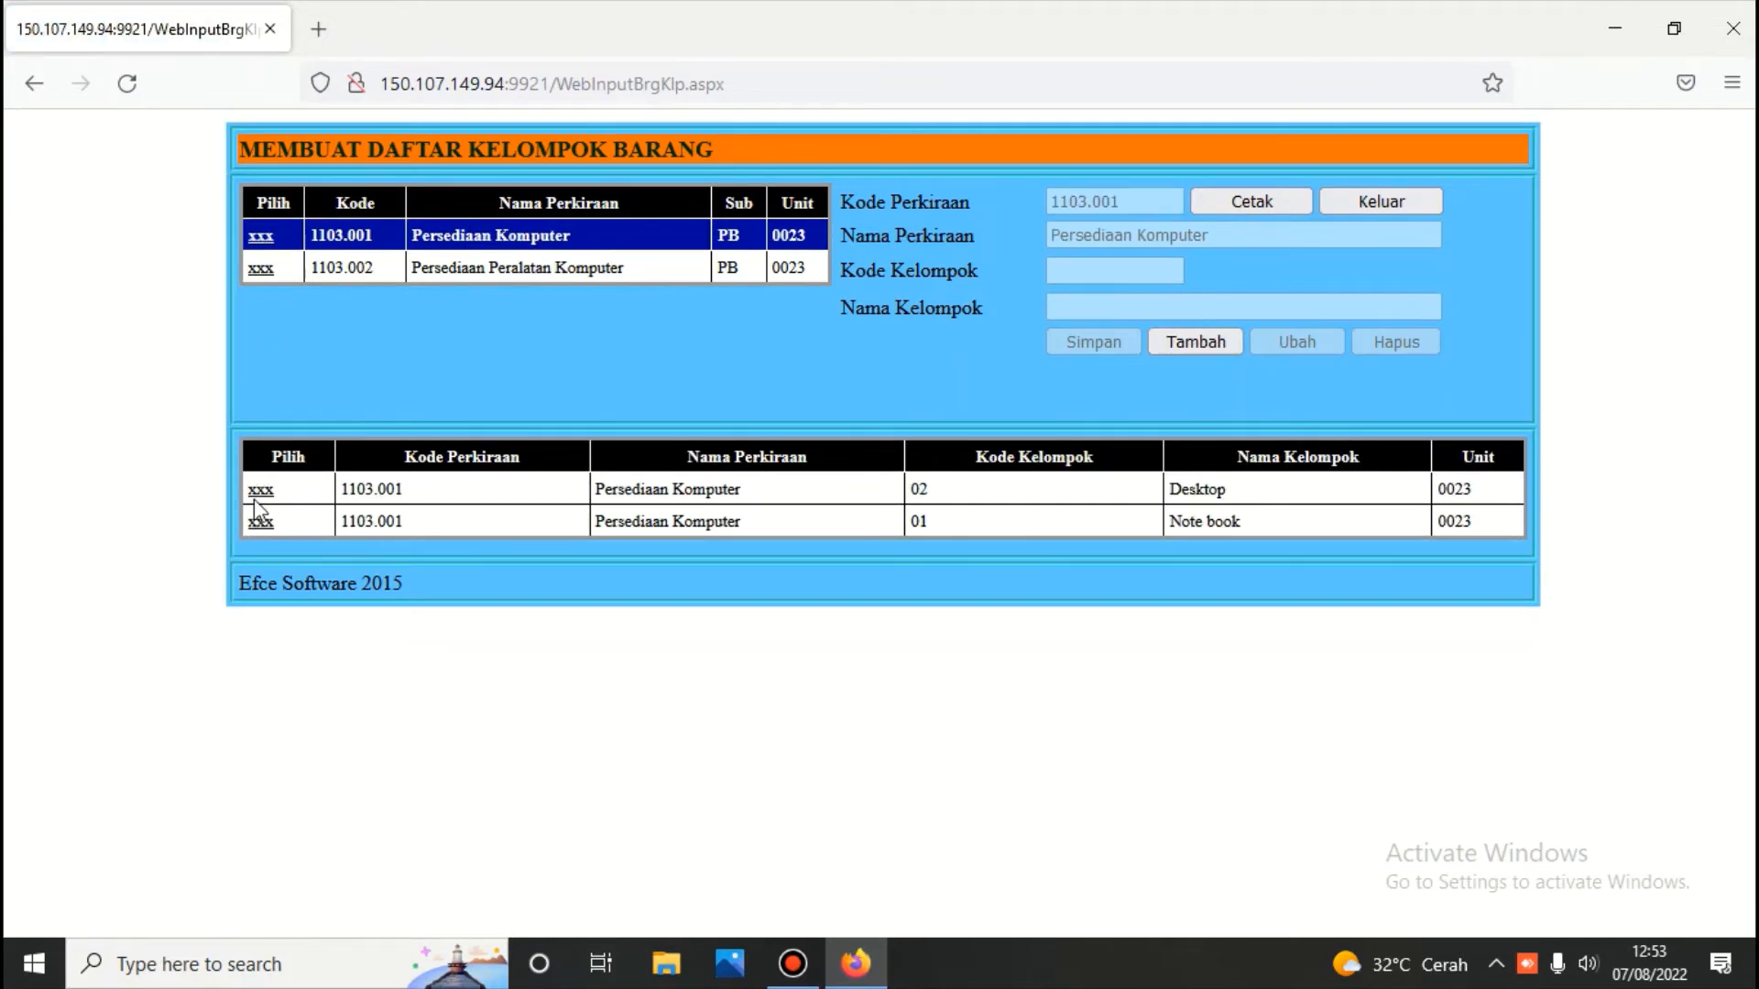
pyautogui.click(1387, 201)
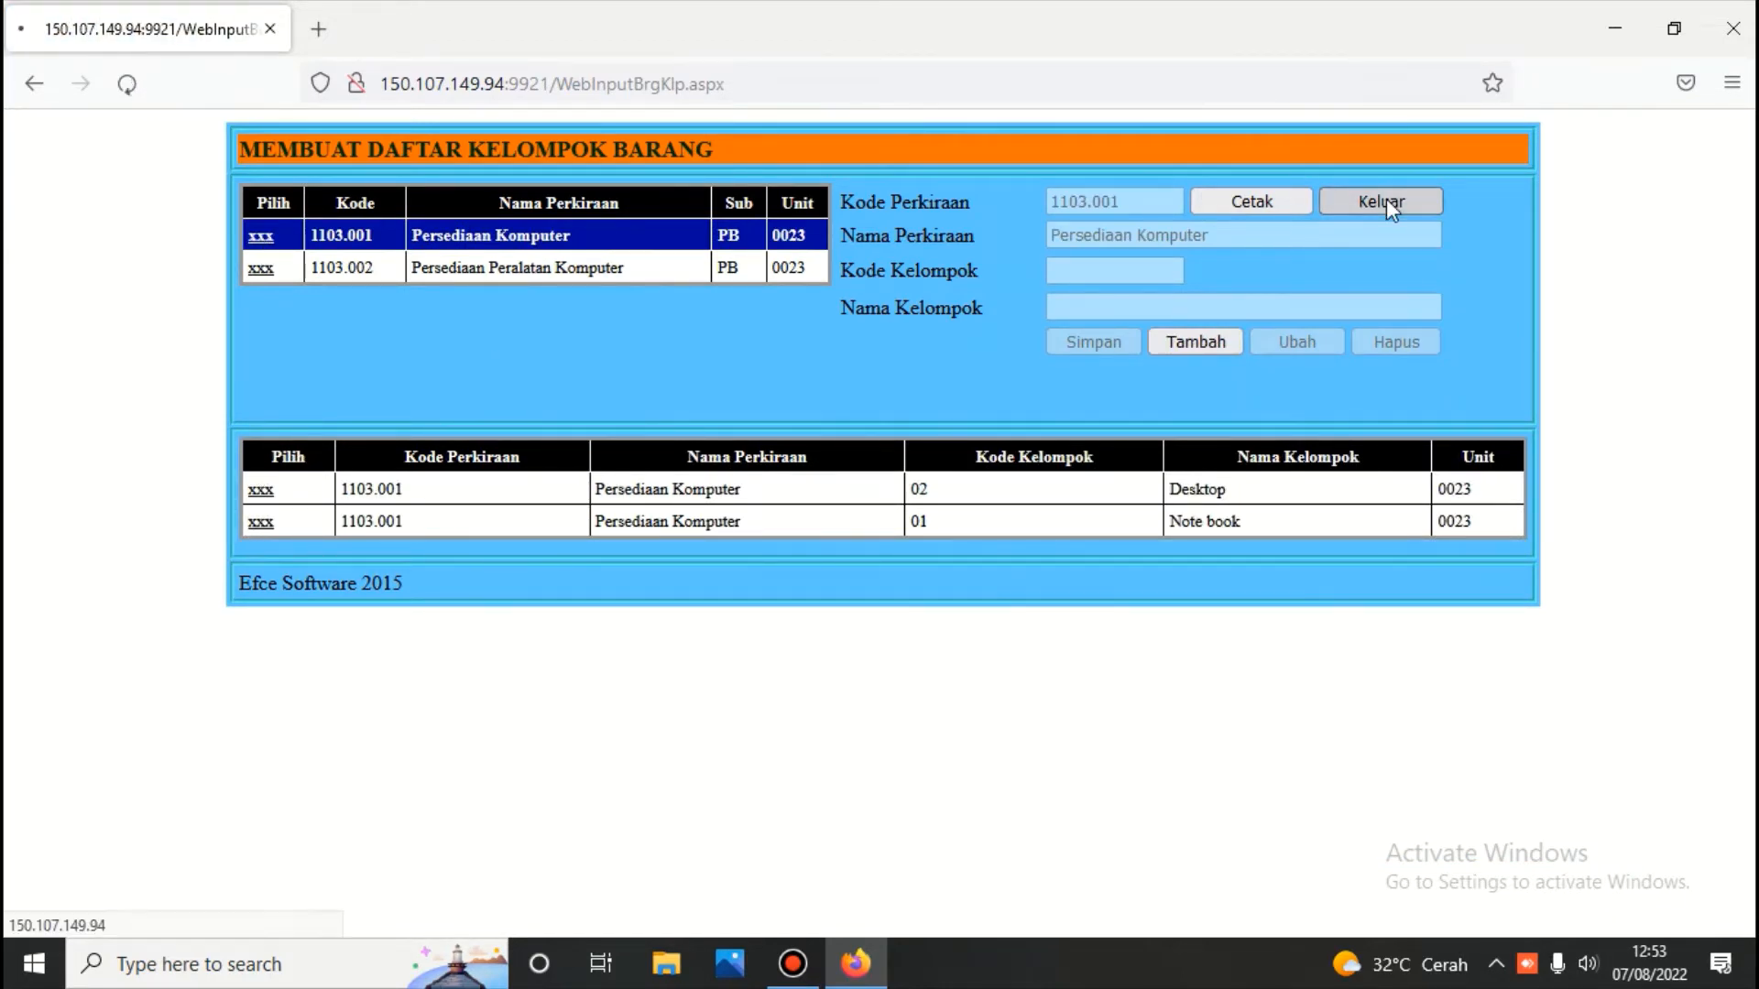
pyautogui.click(273, 310)
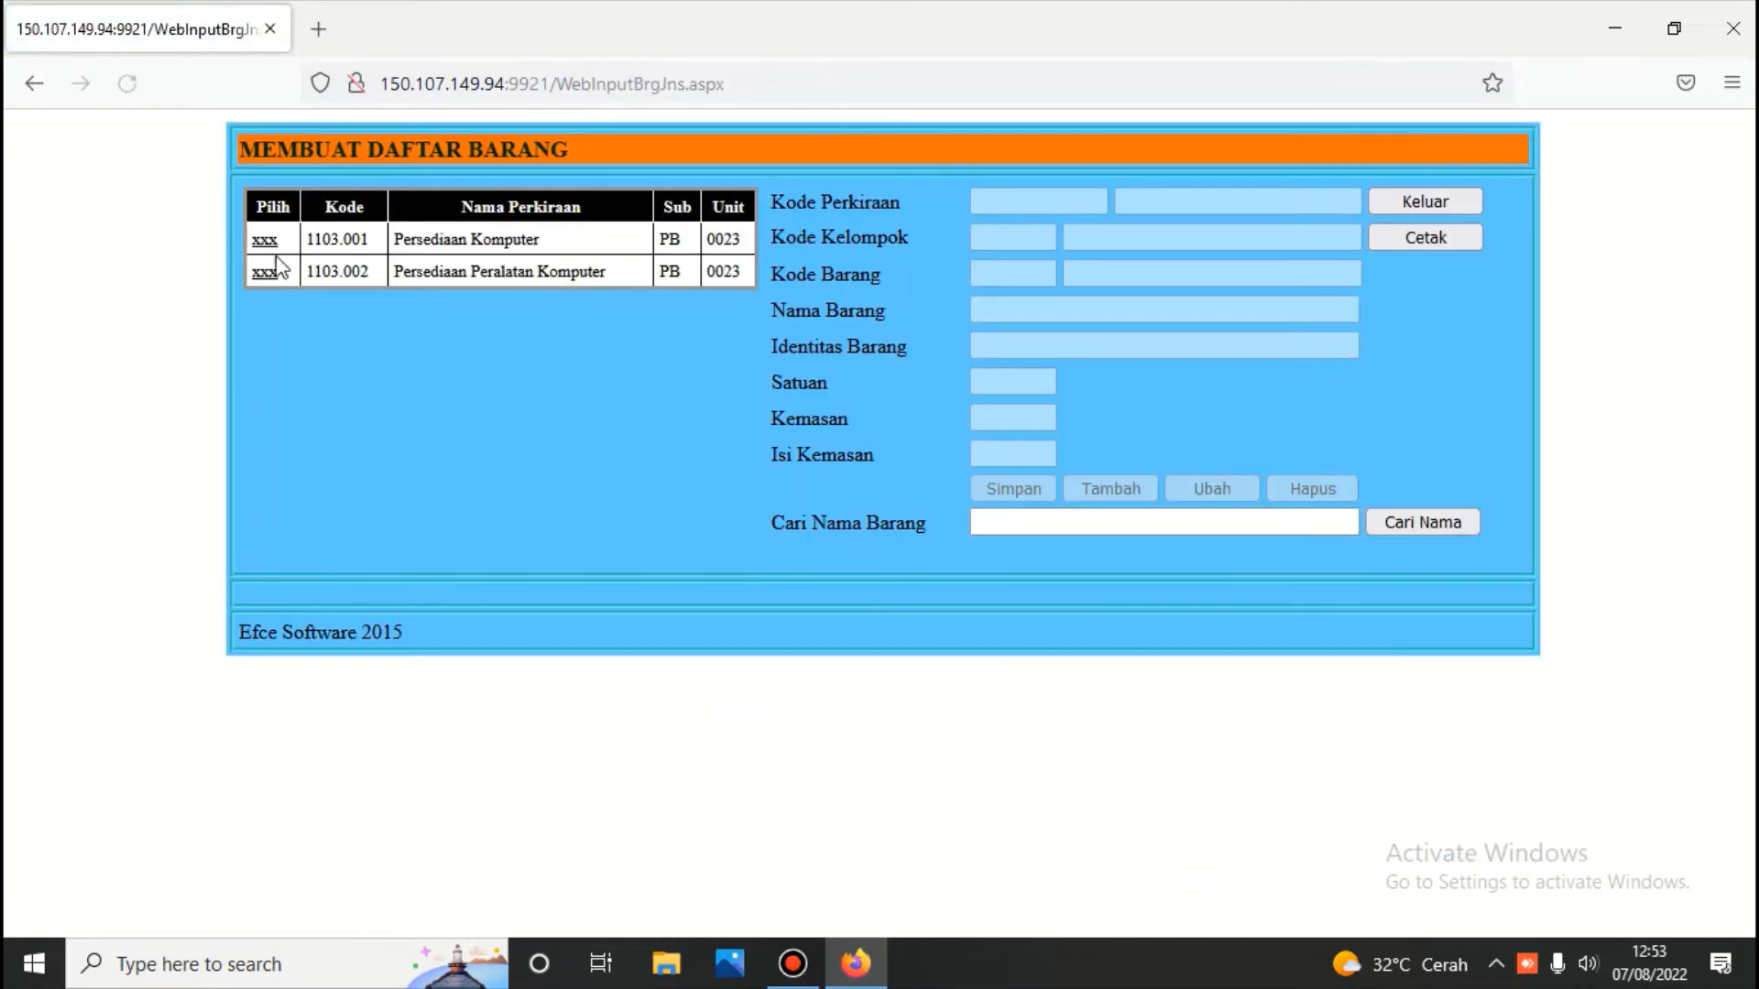
pyautogui.click(266, 242)
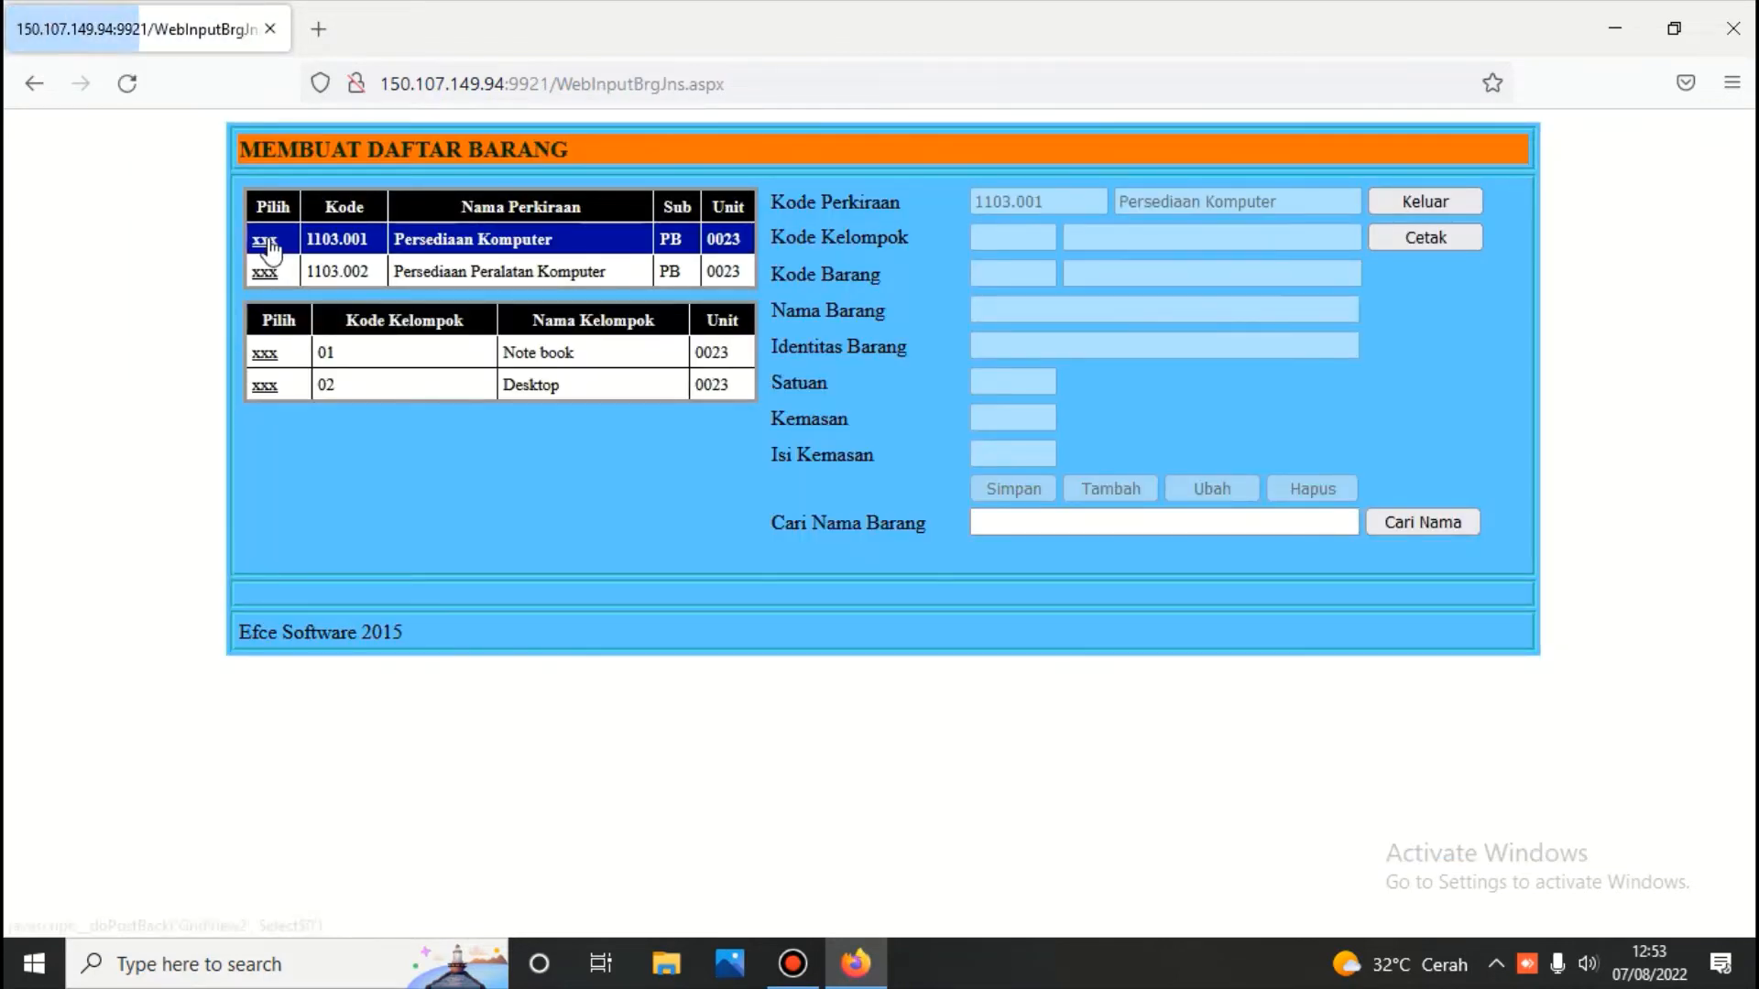
pyautogui.click(265, 353)
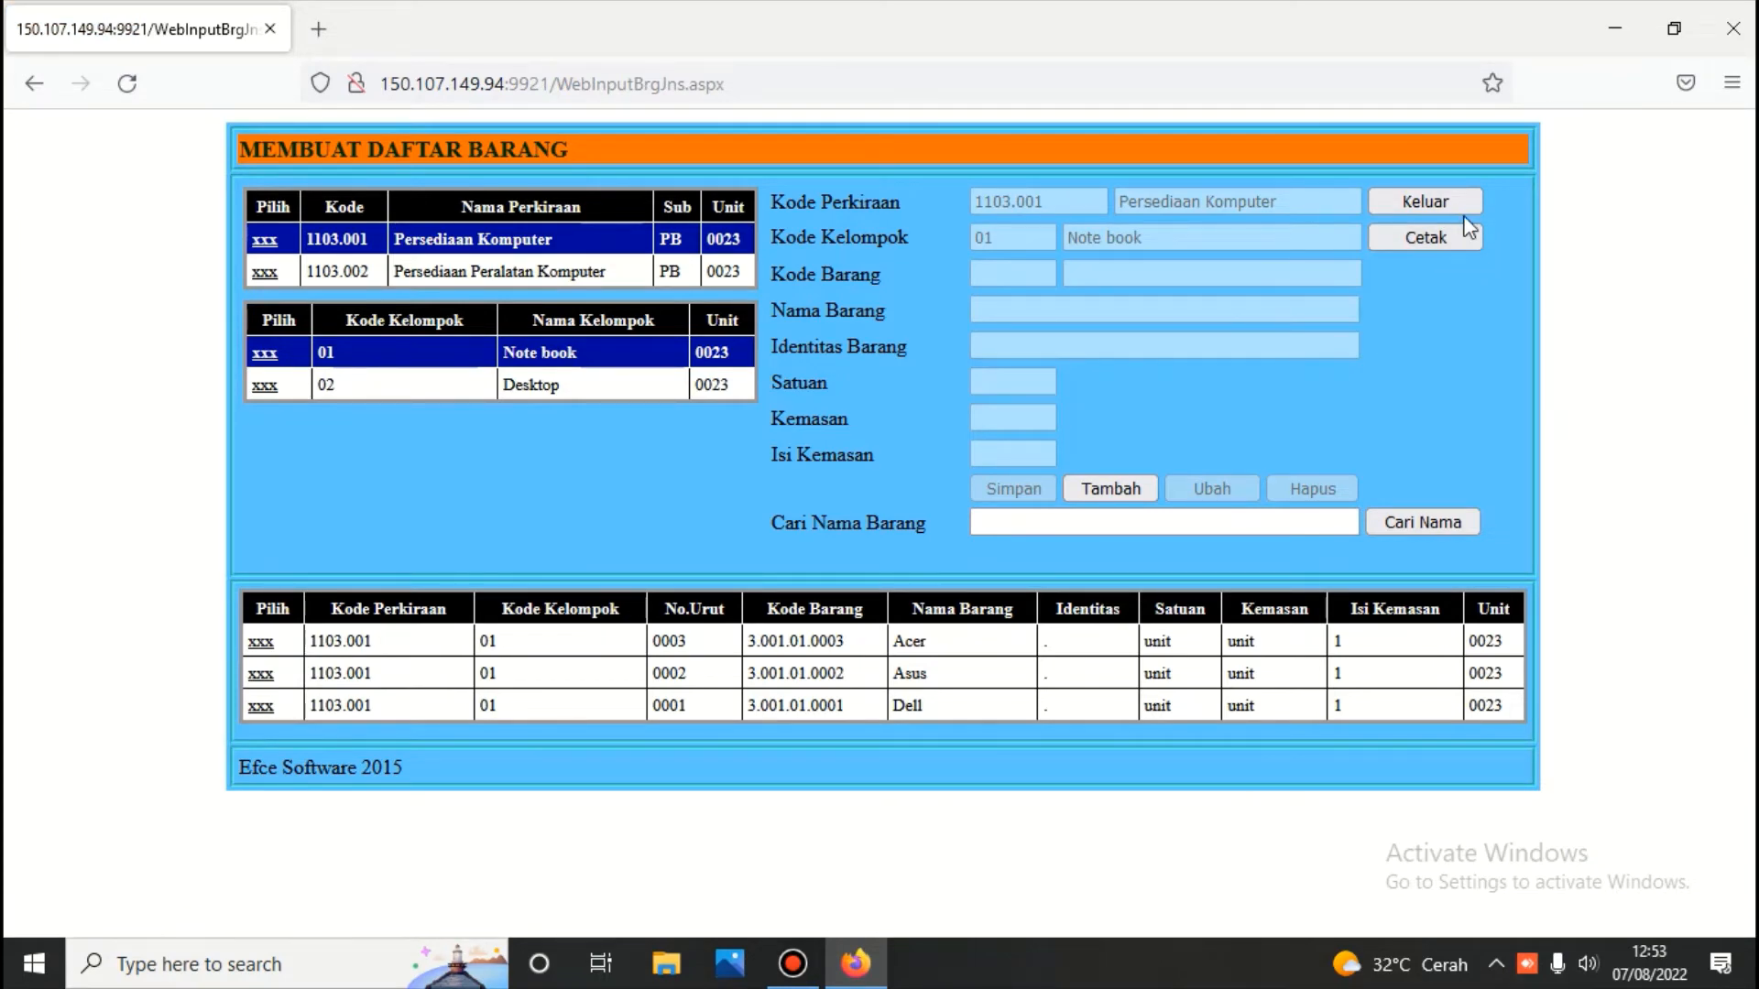
pyautogui.click(1427, 199)
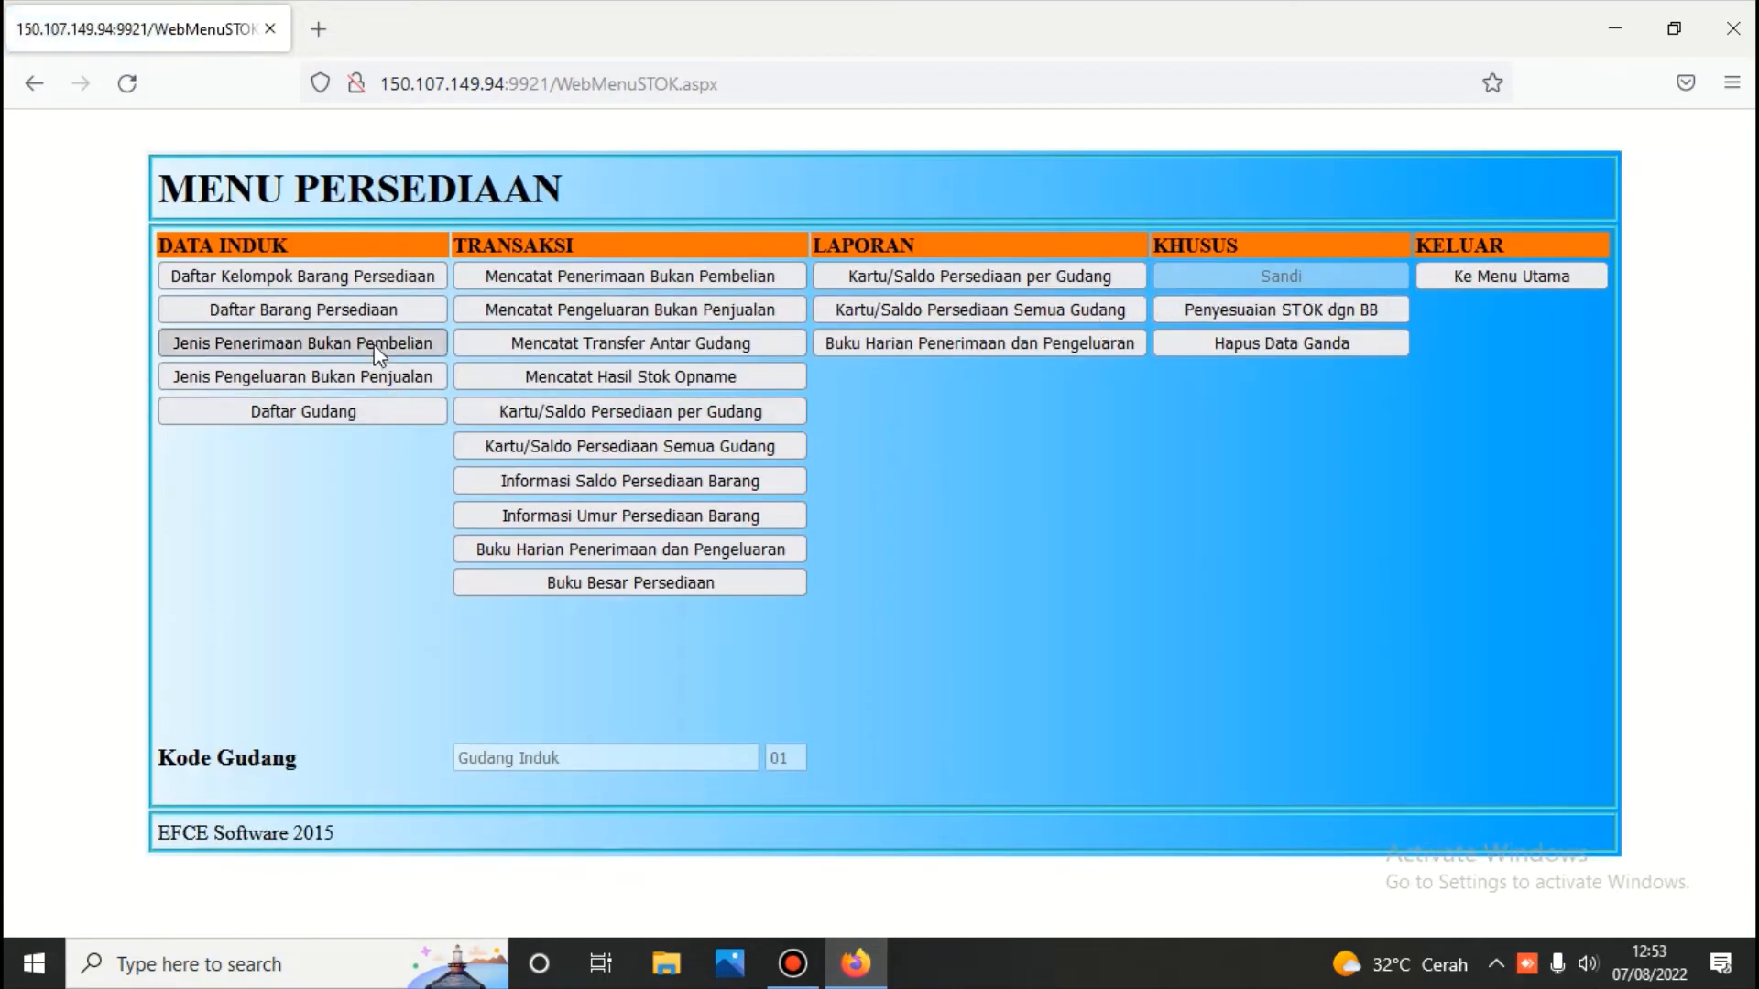
# Show the non-purchase receipt types and select Saldo Awal and Terima Bonus dari Rekanan
pyautogui.click(378, 348)
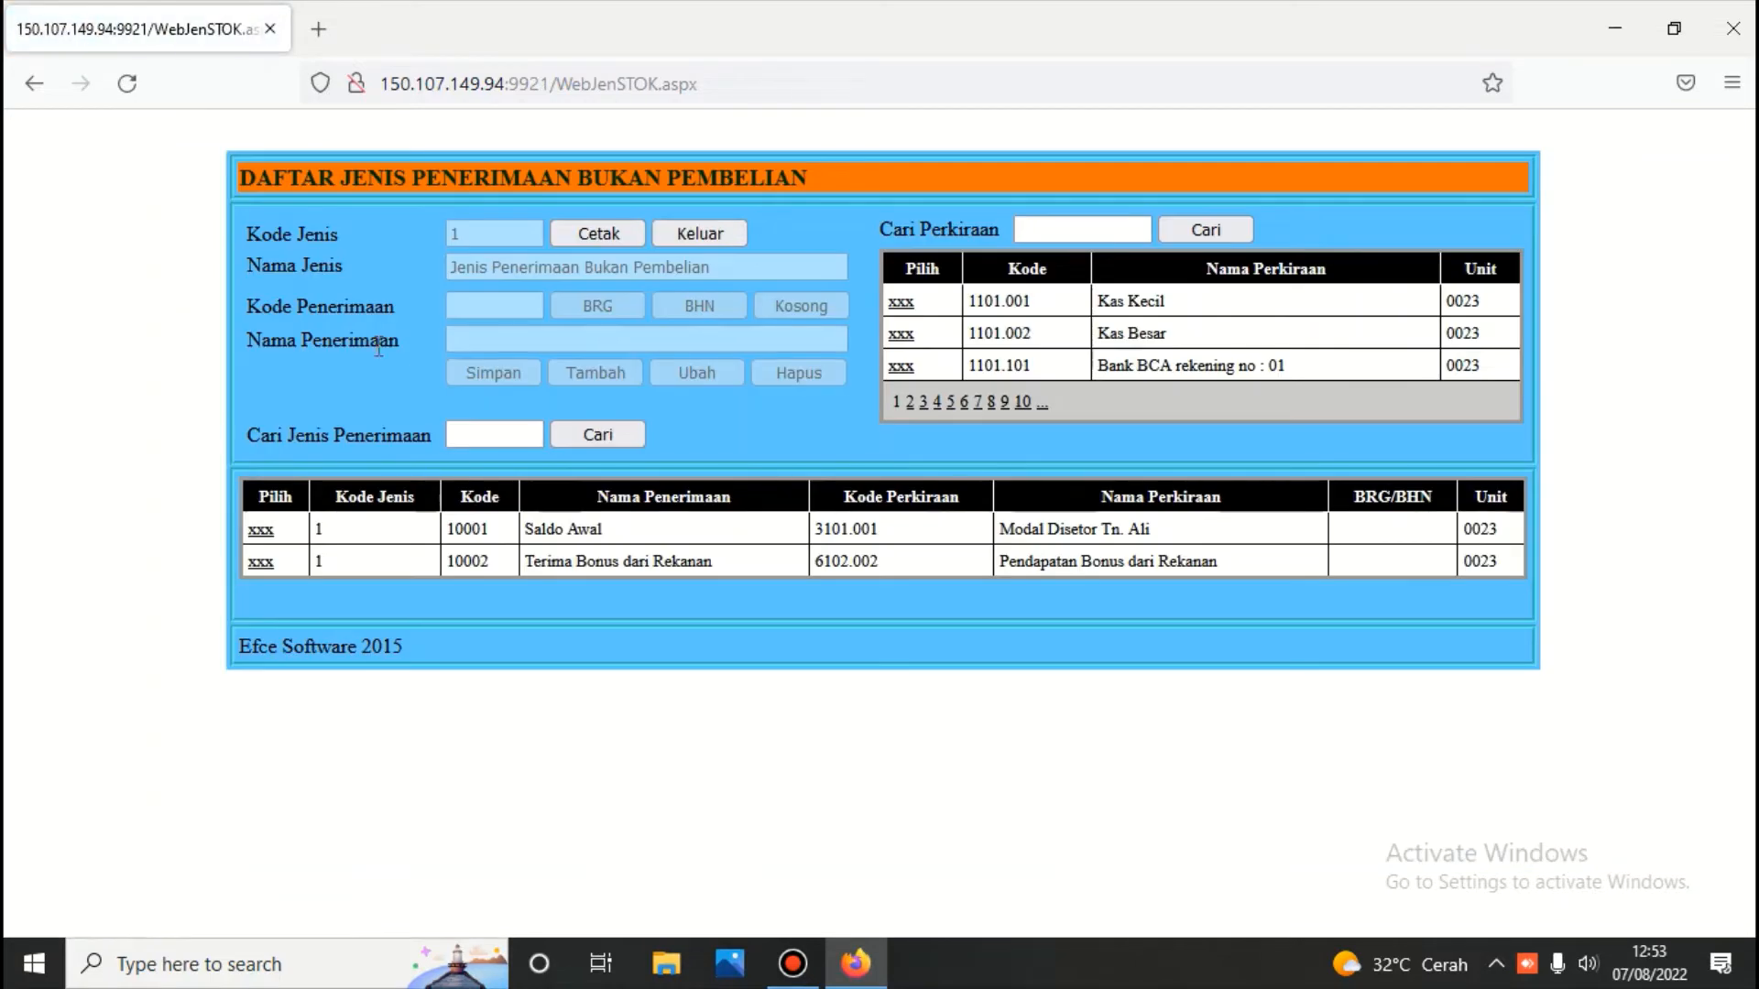
pyautogui.click(260, 533)
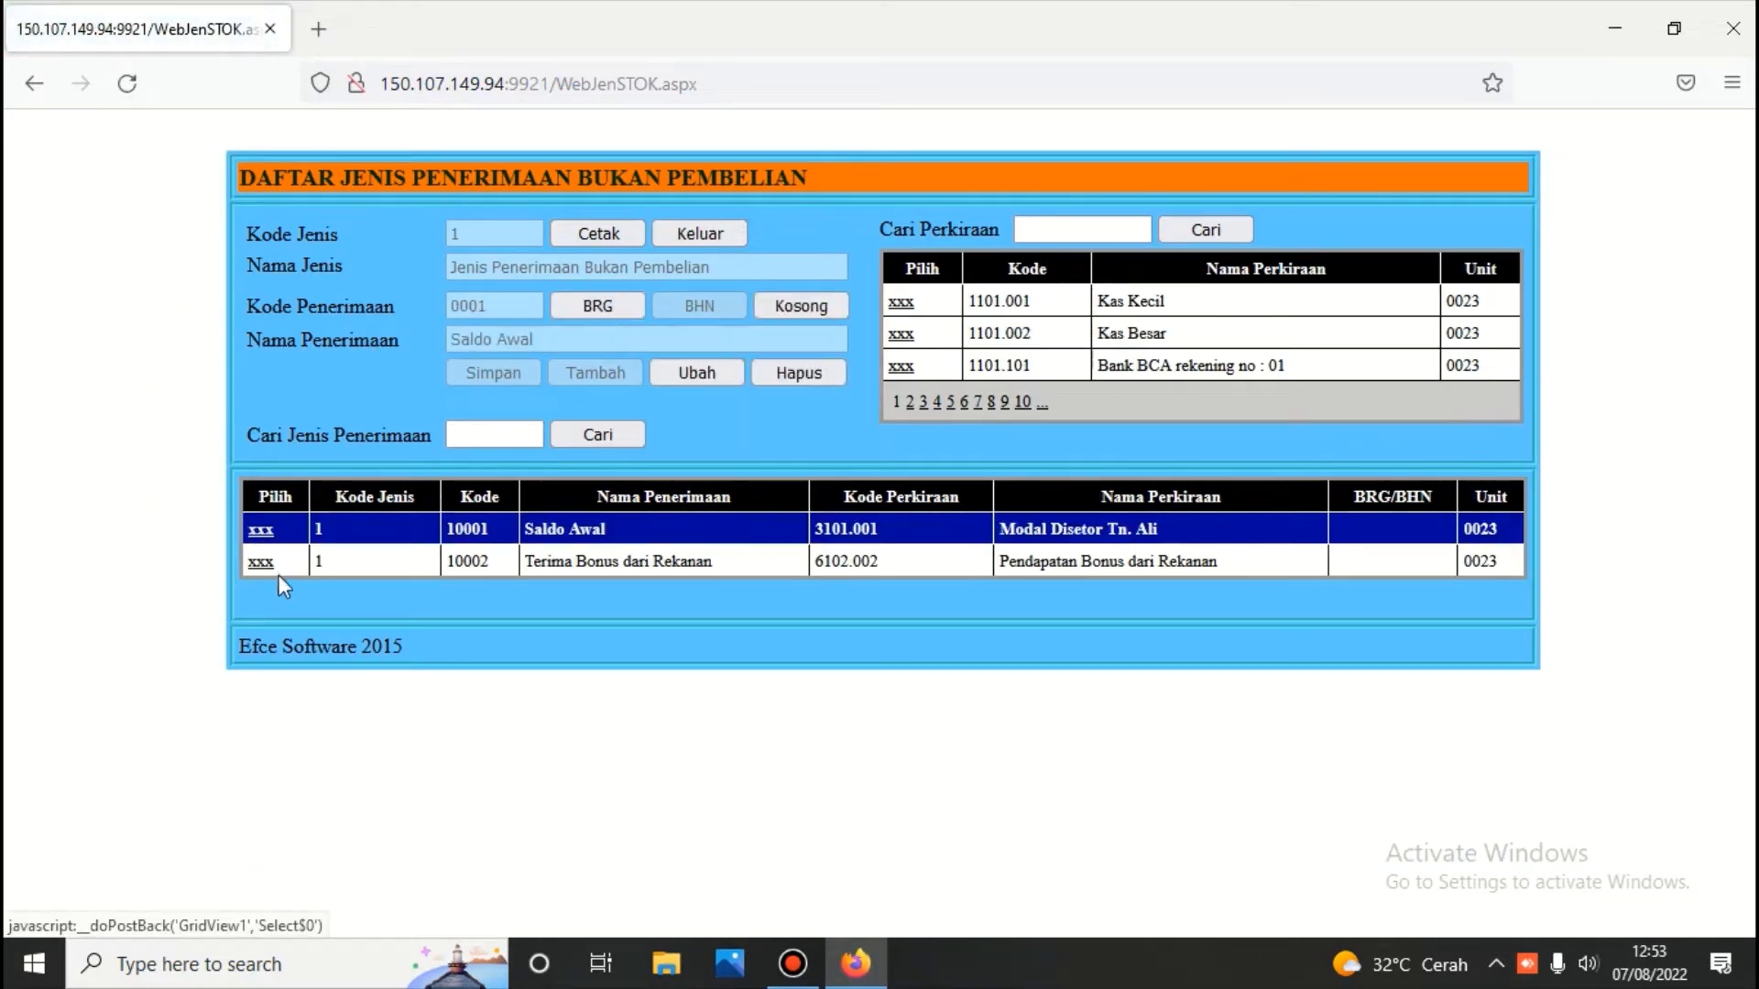
pyautogui.click(261, 563)
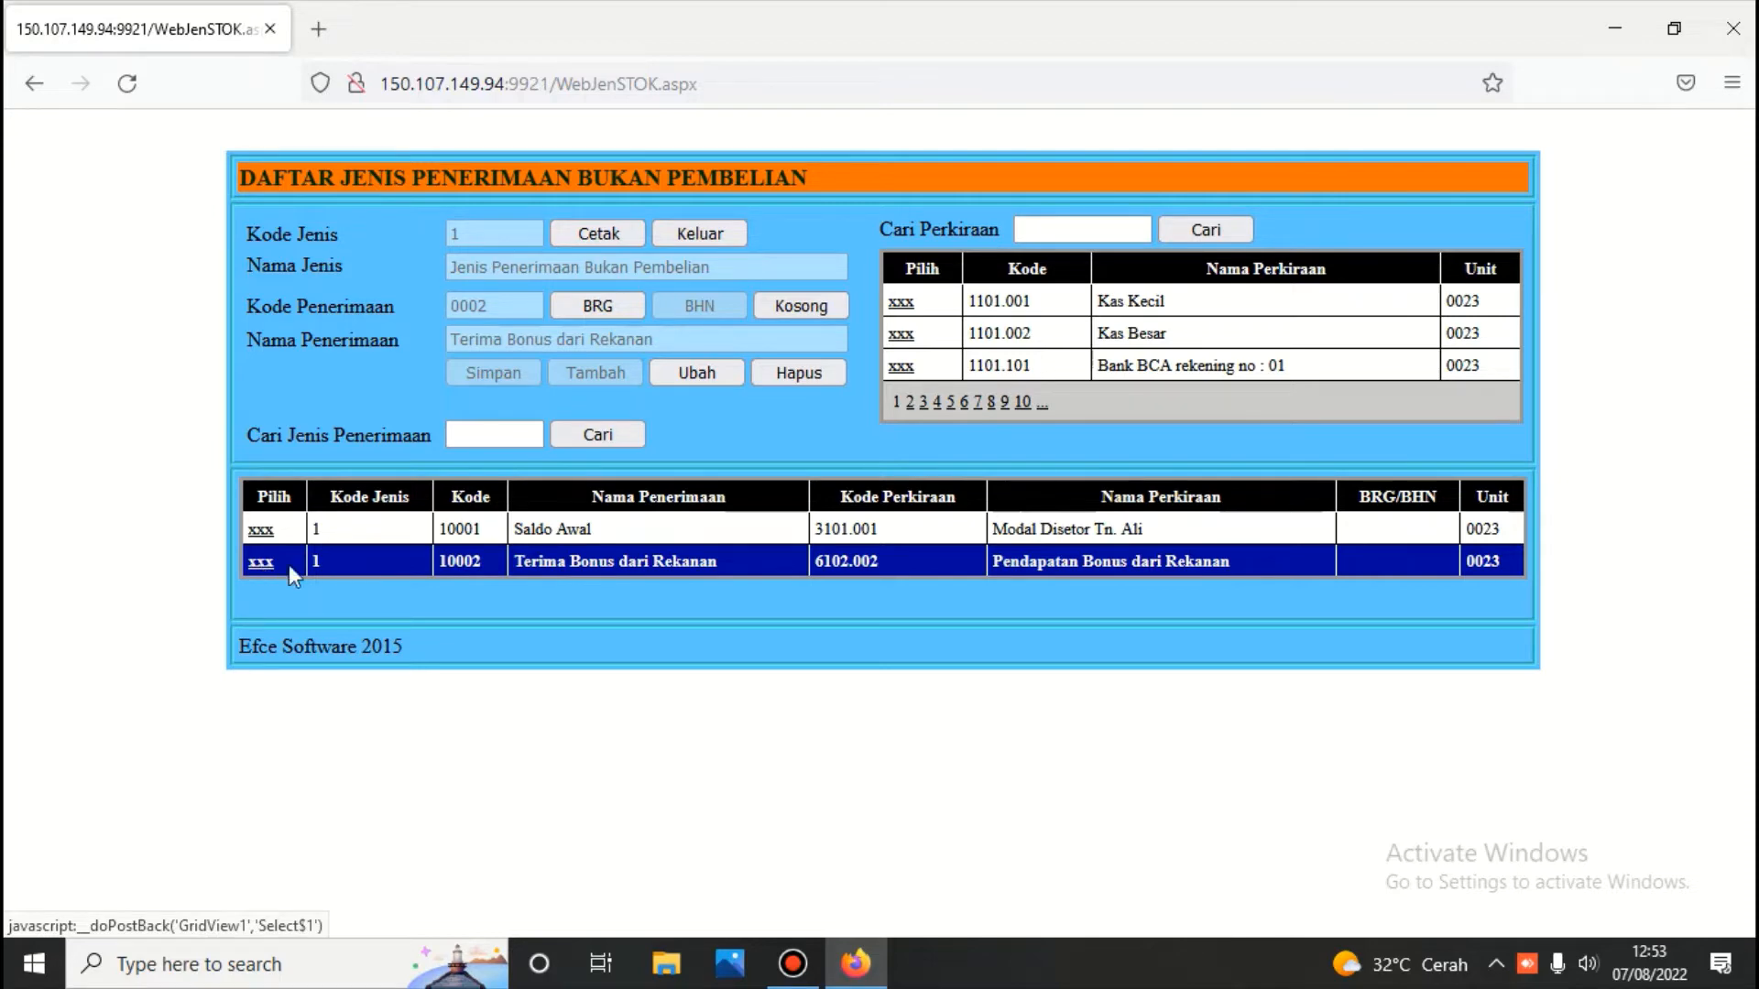
# Open the non-sale issue types list and load Pemakaian Peralatan Kantor
pyautogui.click(667, 229)
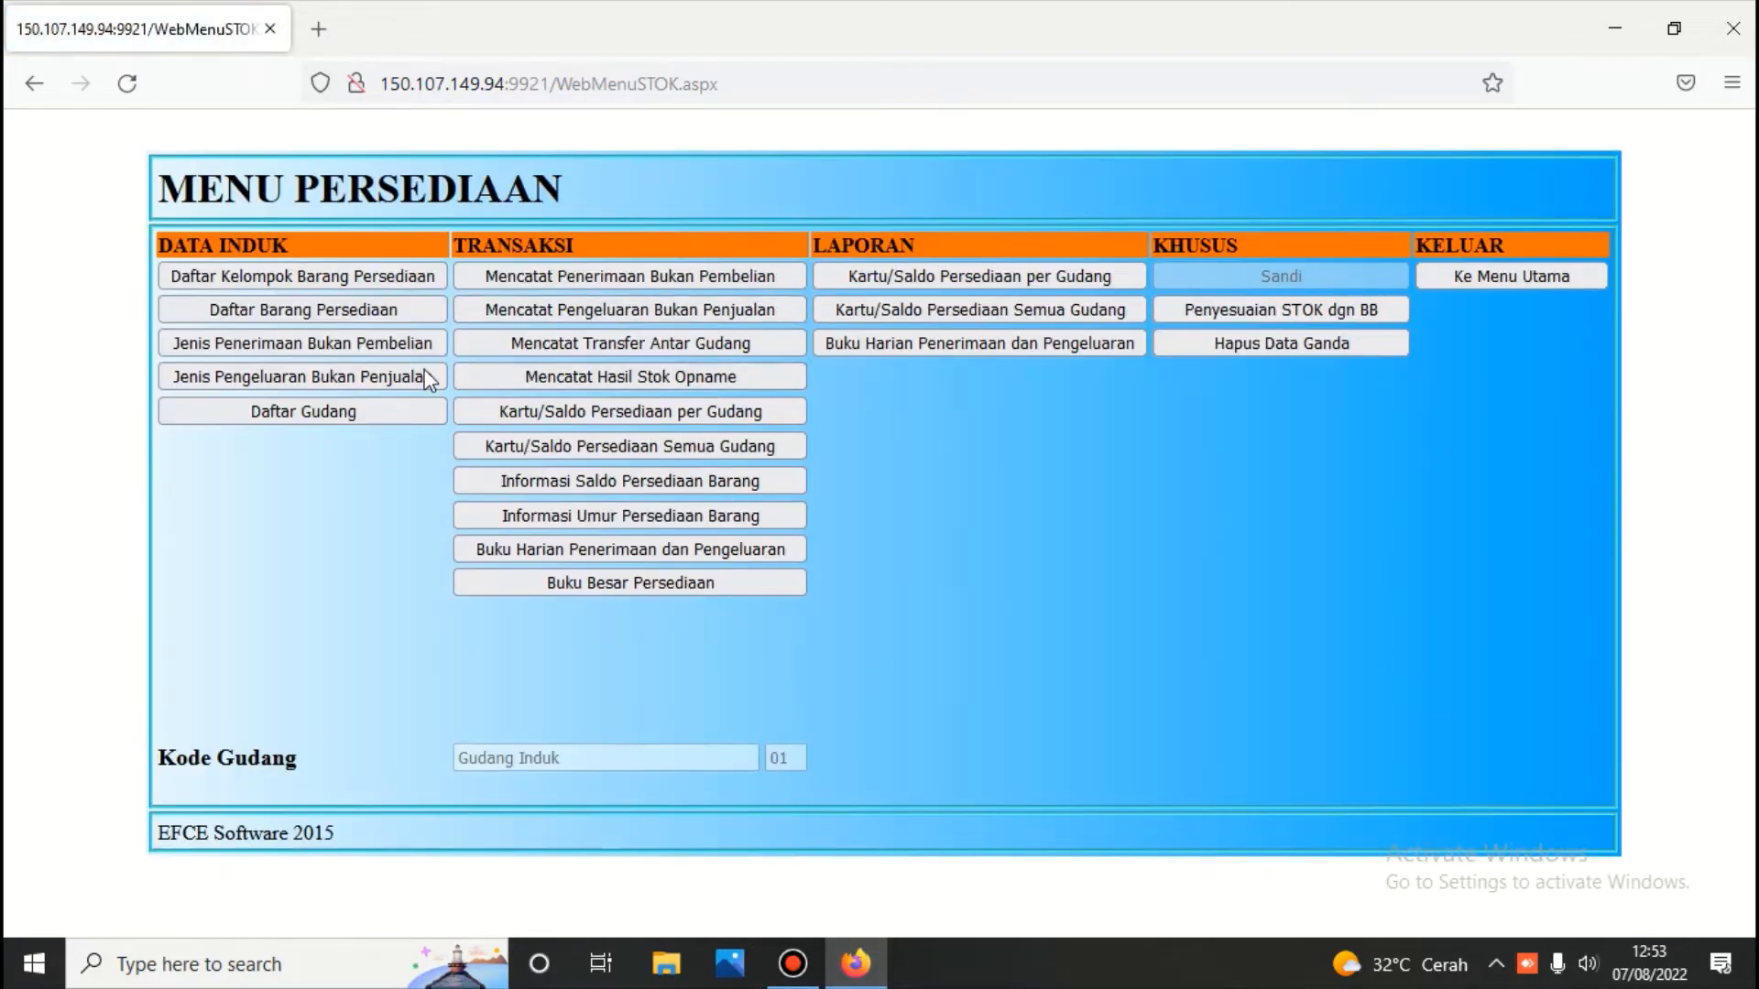
pyautogui.click(392, 380)
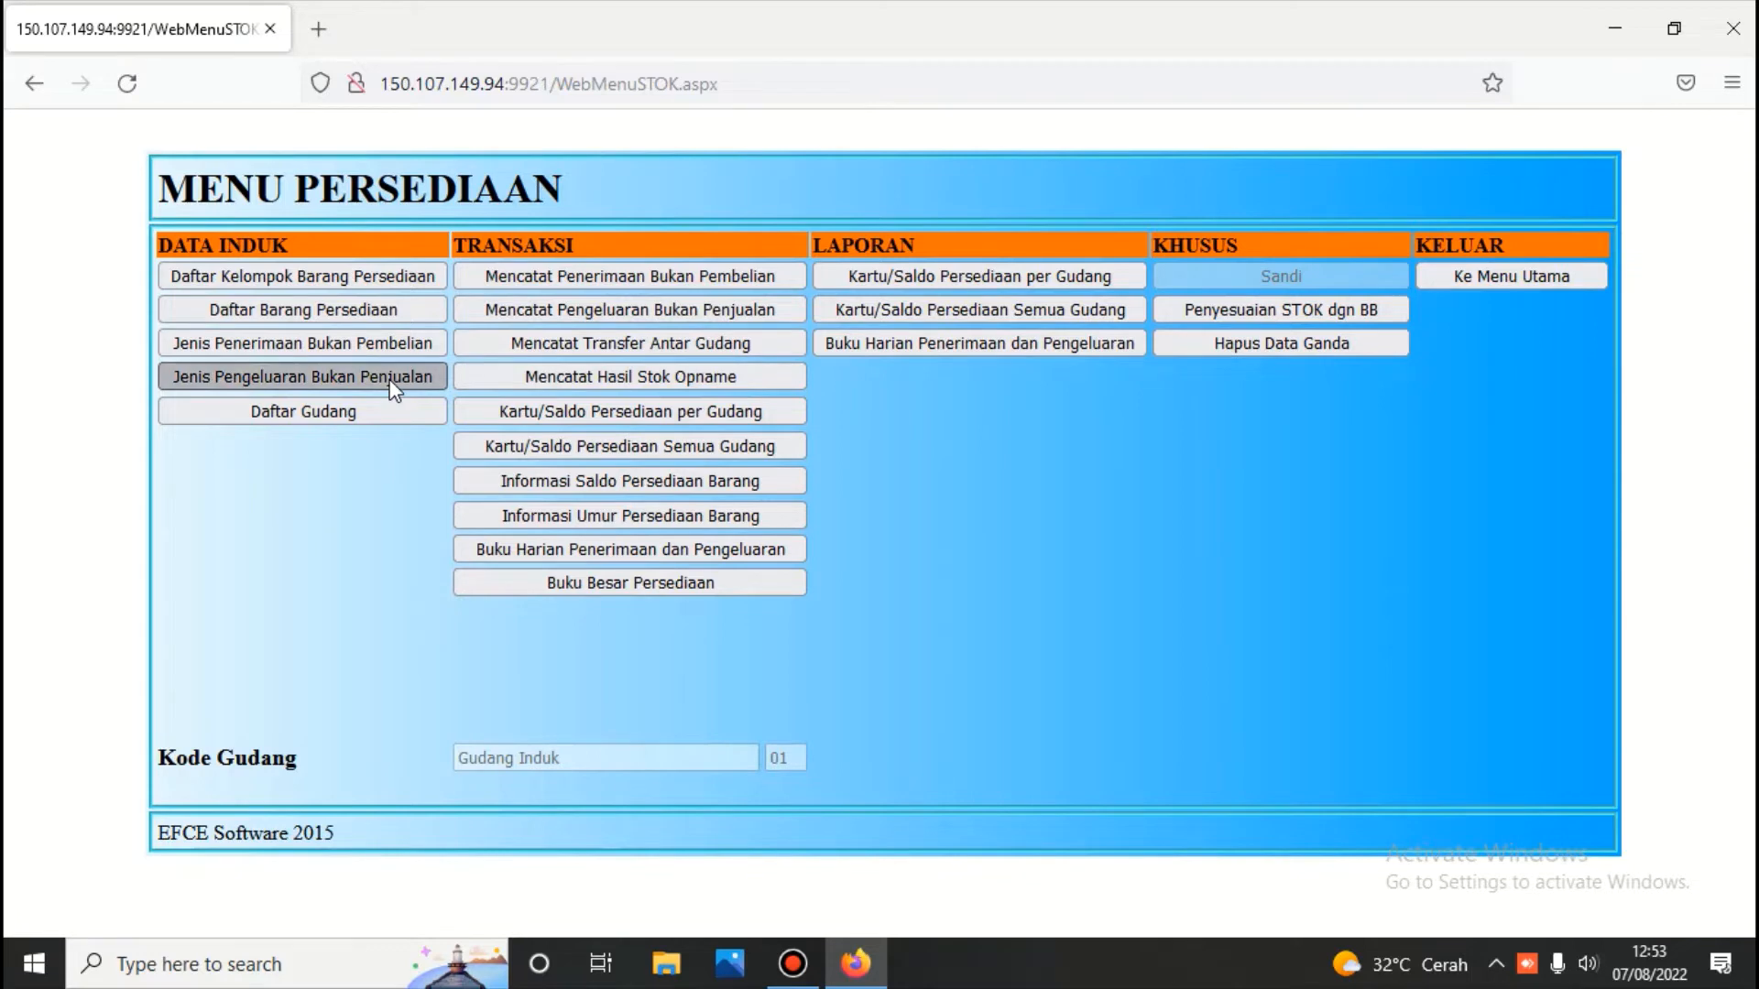
pyautogui.click(261, 532)
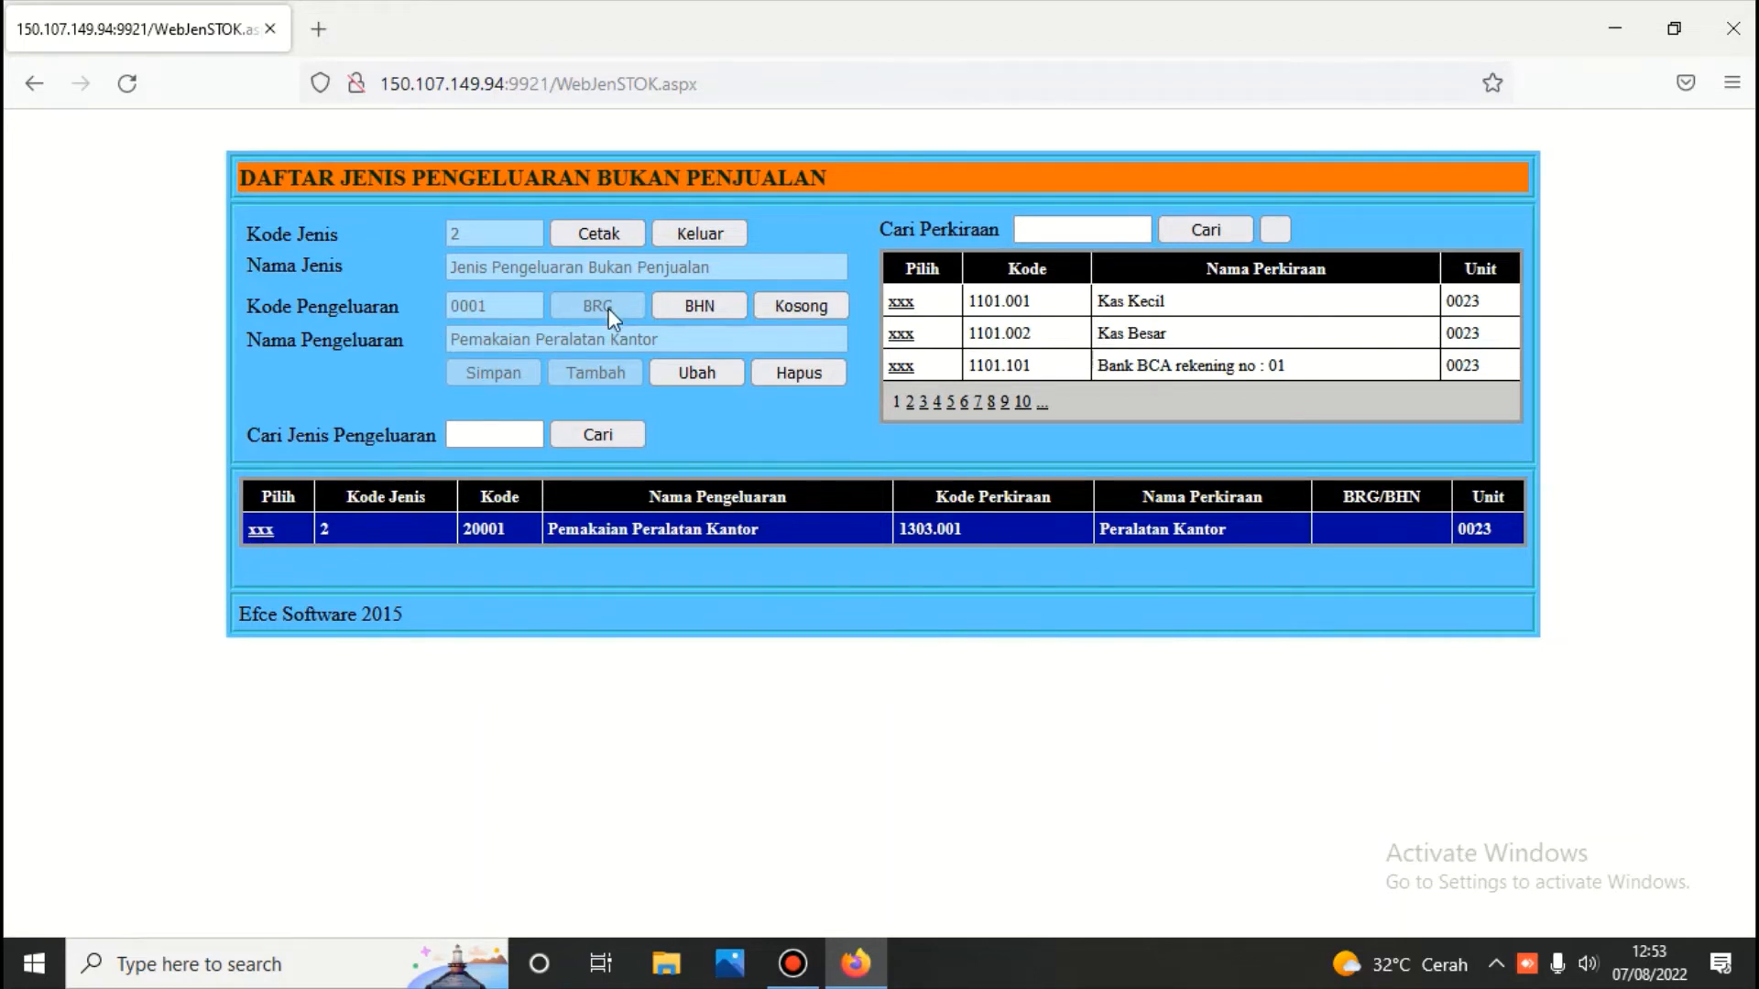
# Search accounts for '52', page to page 4, and choose 5201.201 Biaya ATK
pyautogui.click(1070, 230)
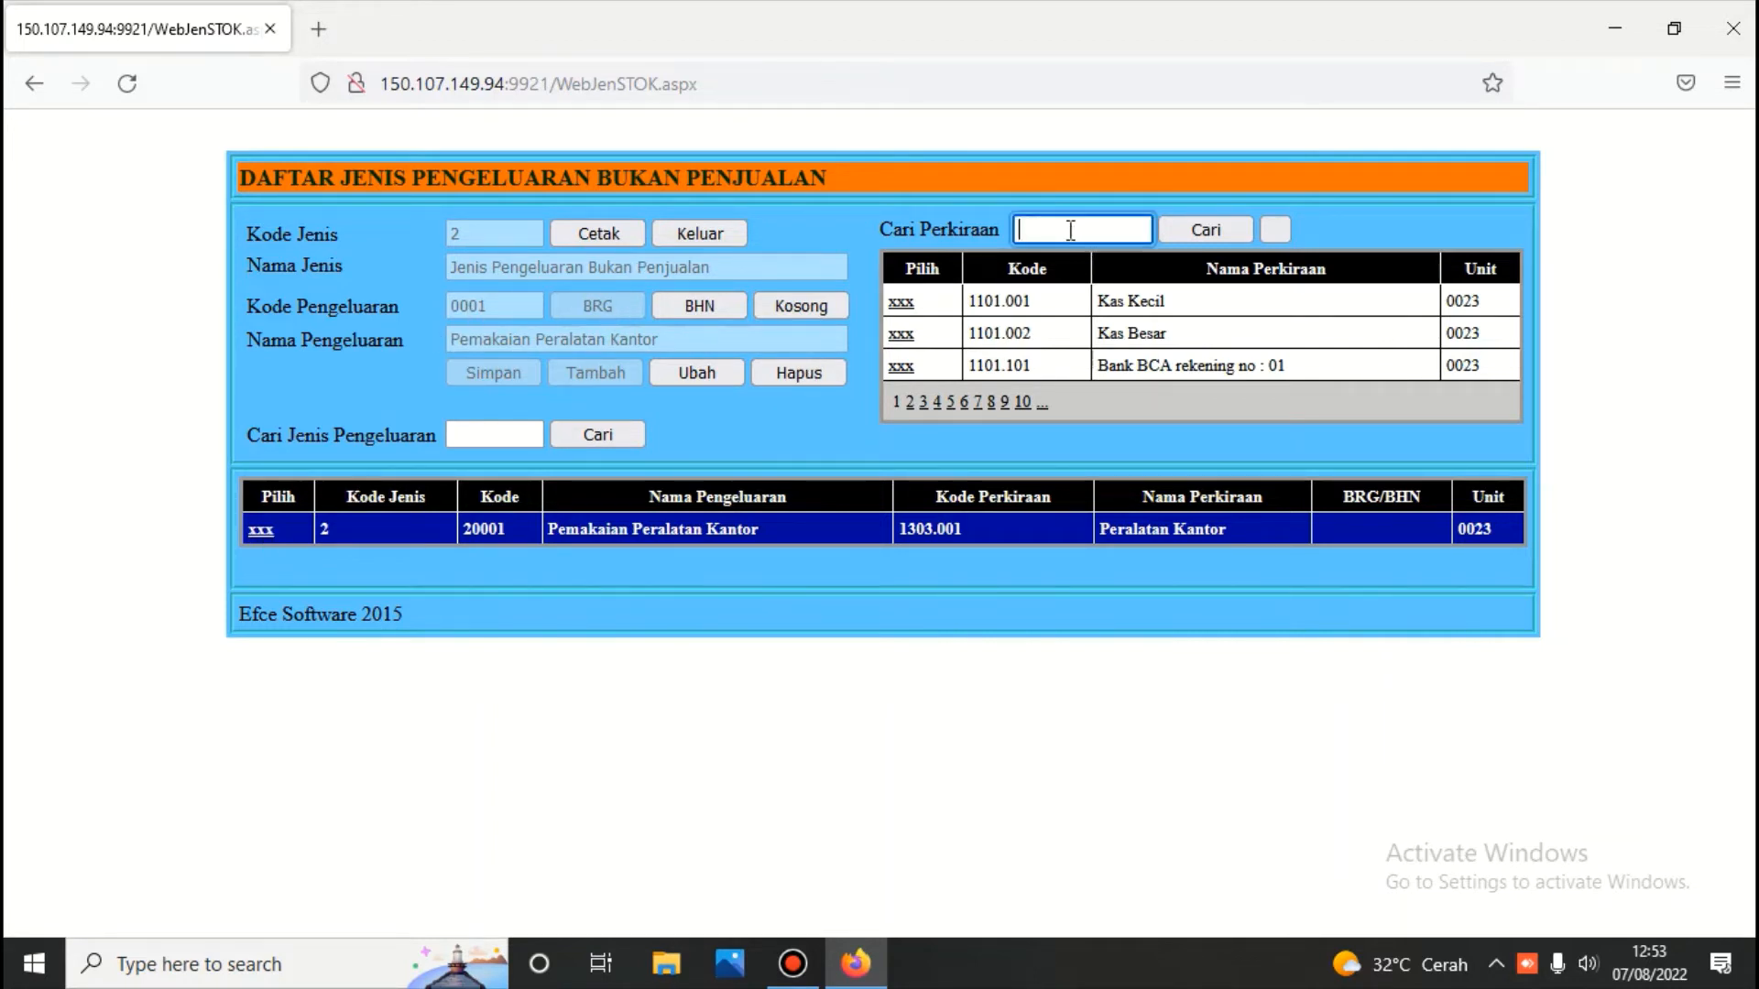
pyautogui.write('a')
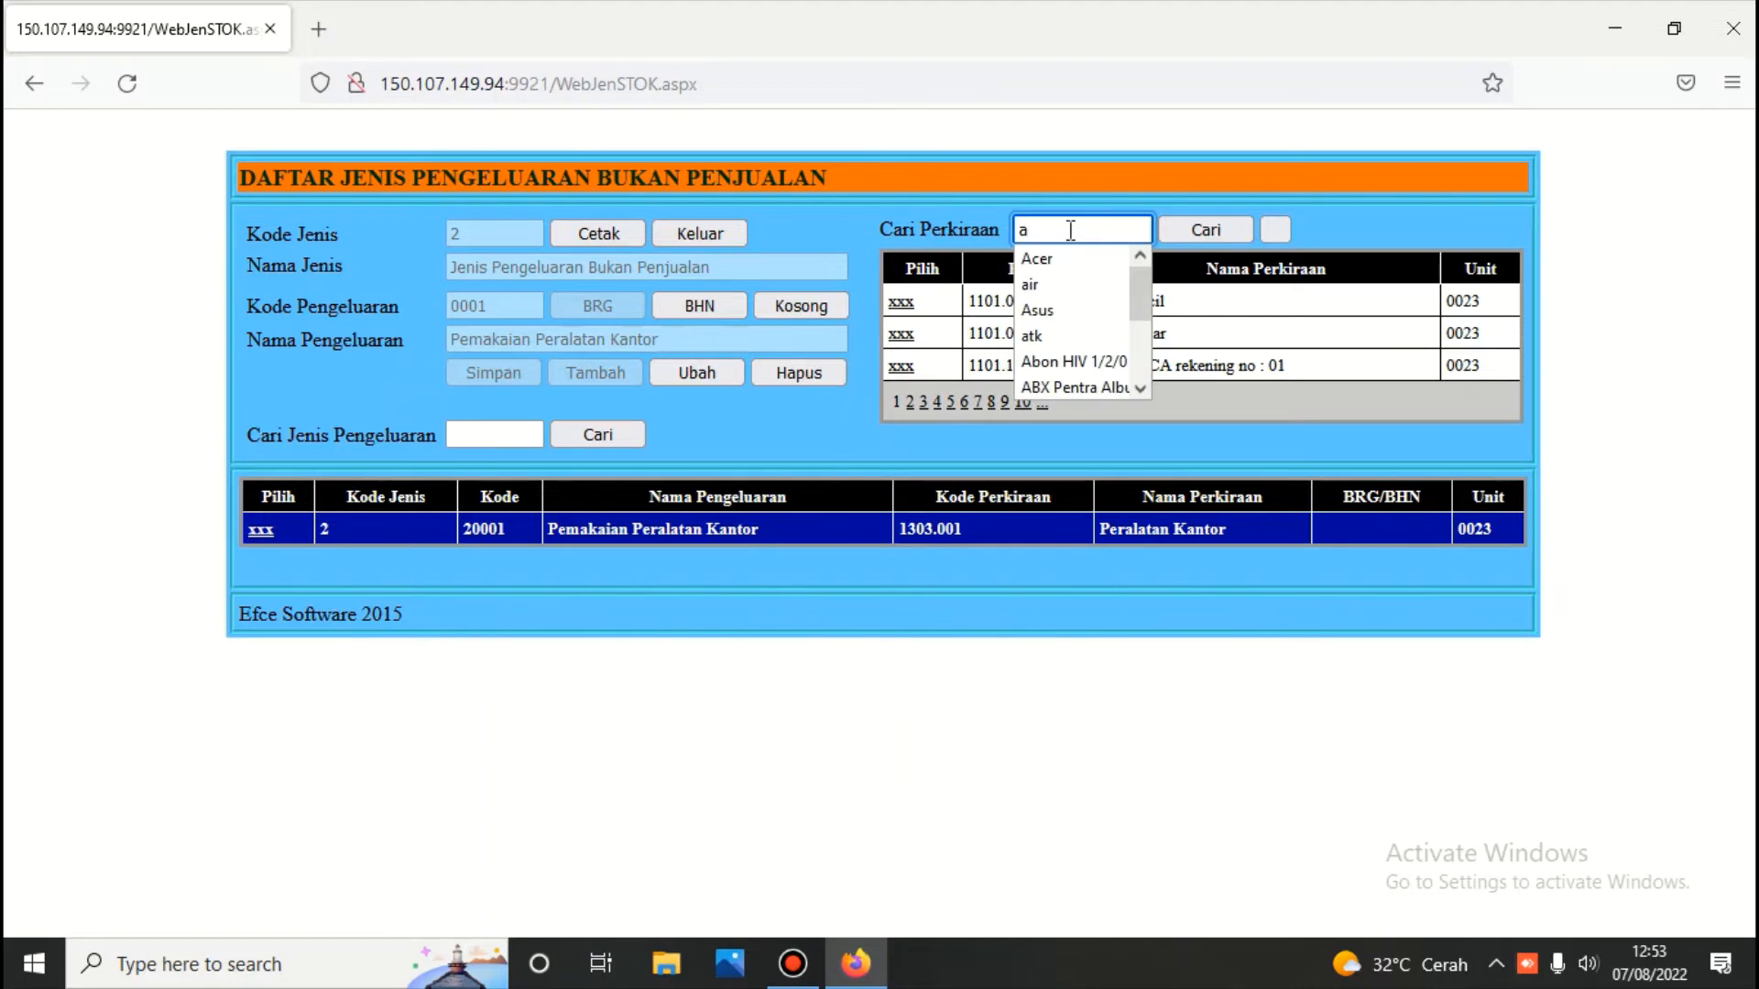
pyautogui.write('la')
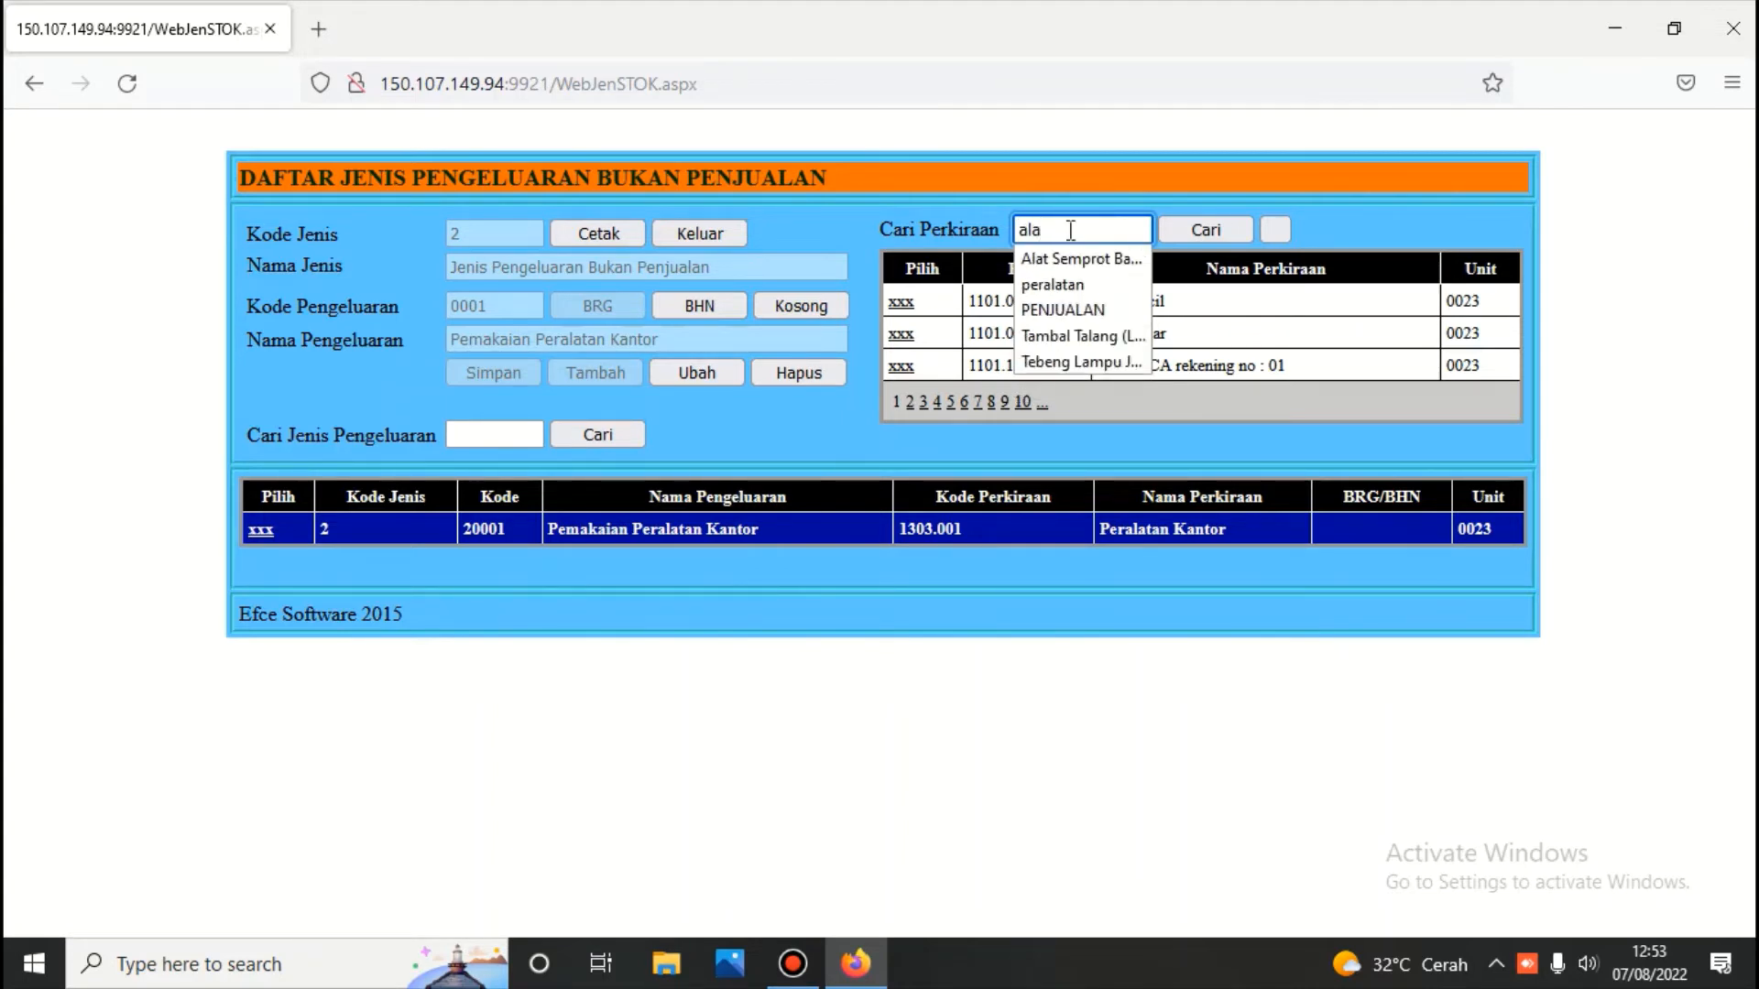
pyautogui.write('t t')
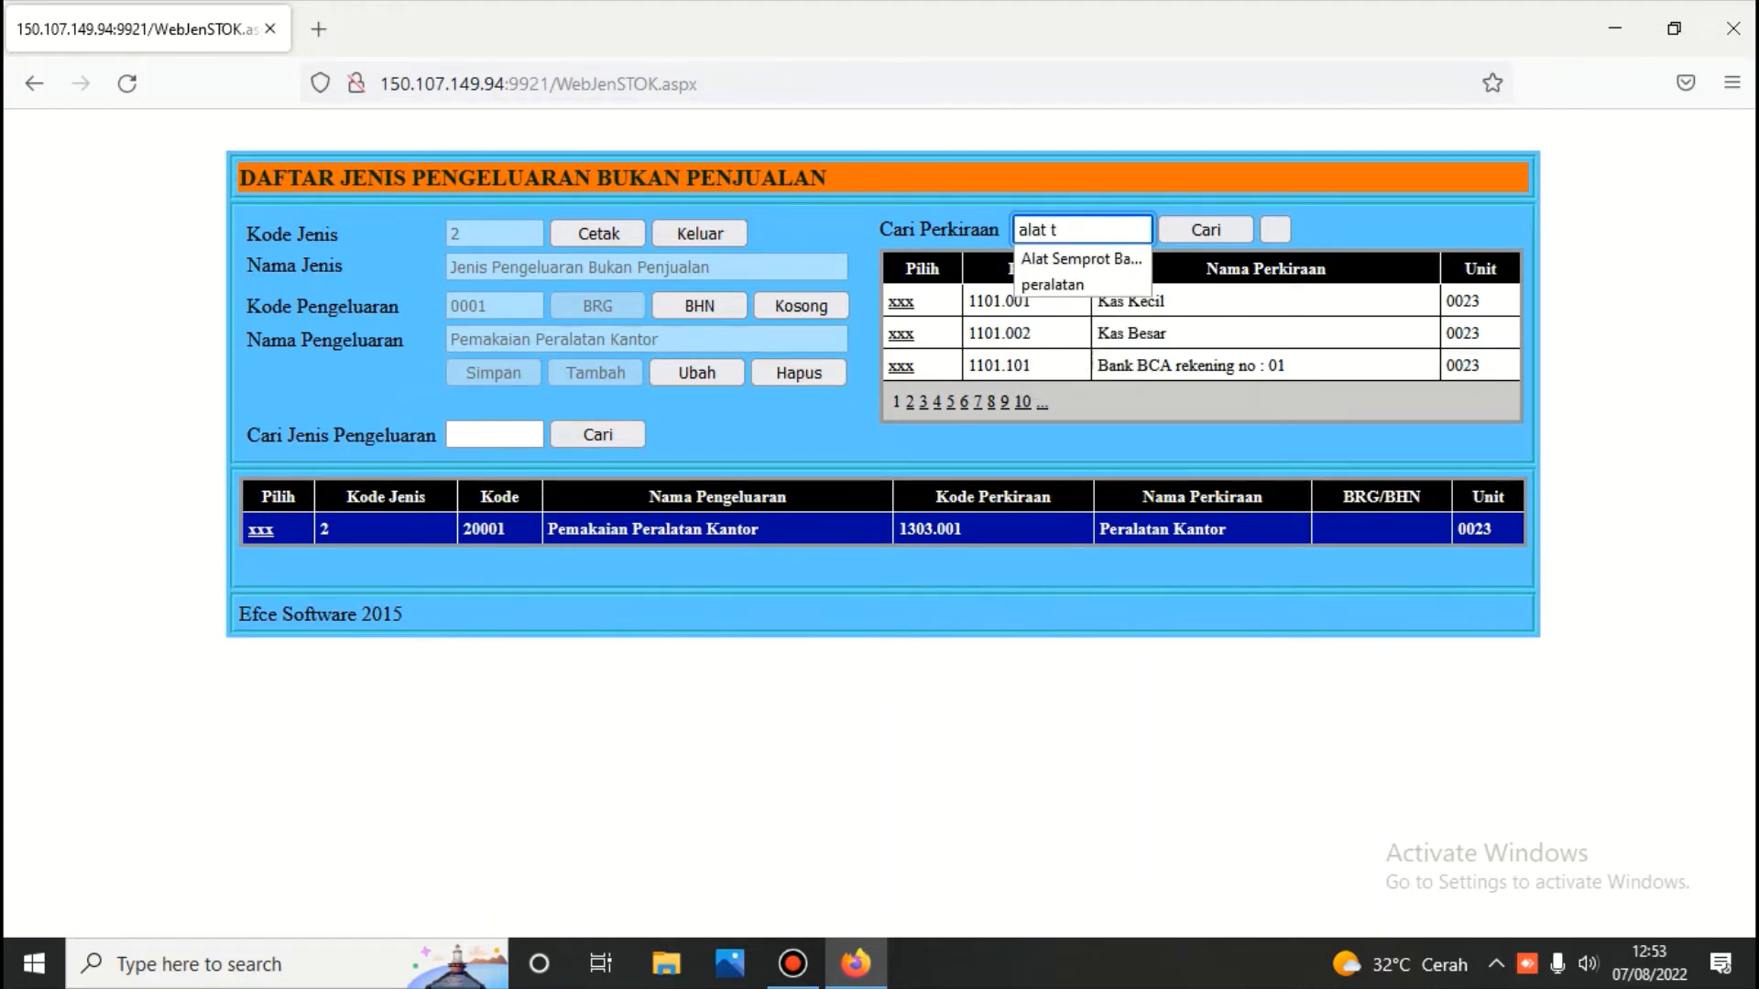
pyautogui.write('ulis')
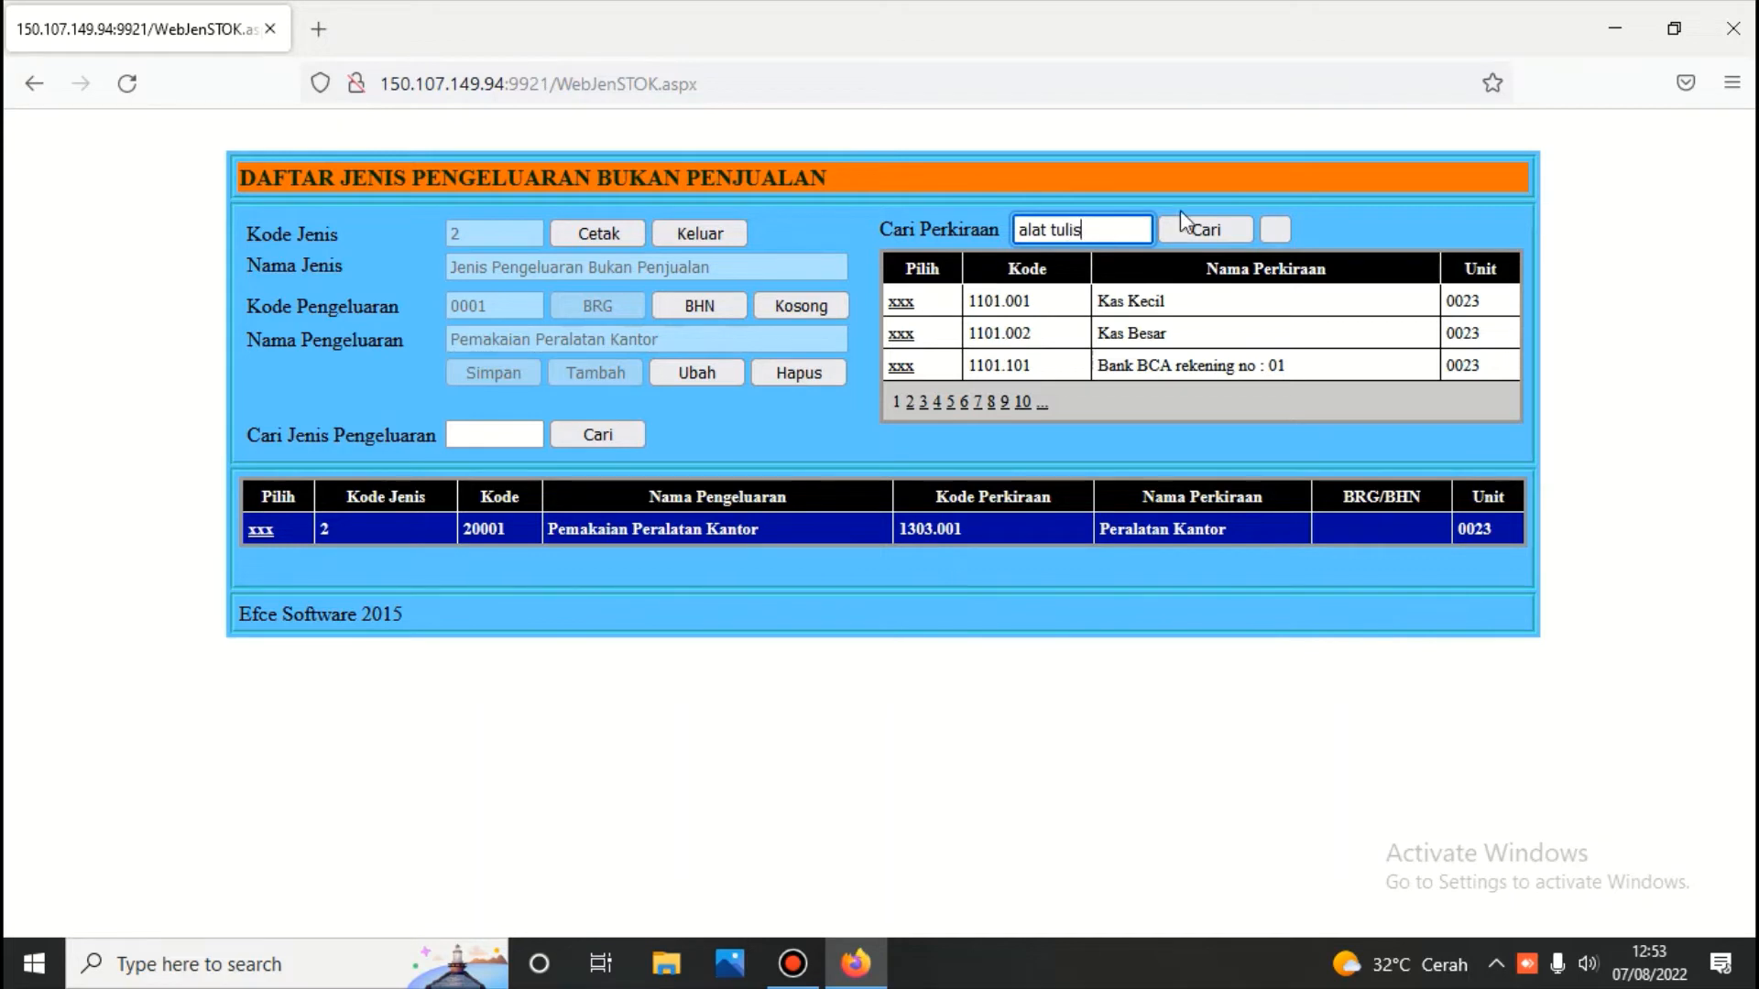
pyautogui.click(1218, 231)
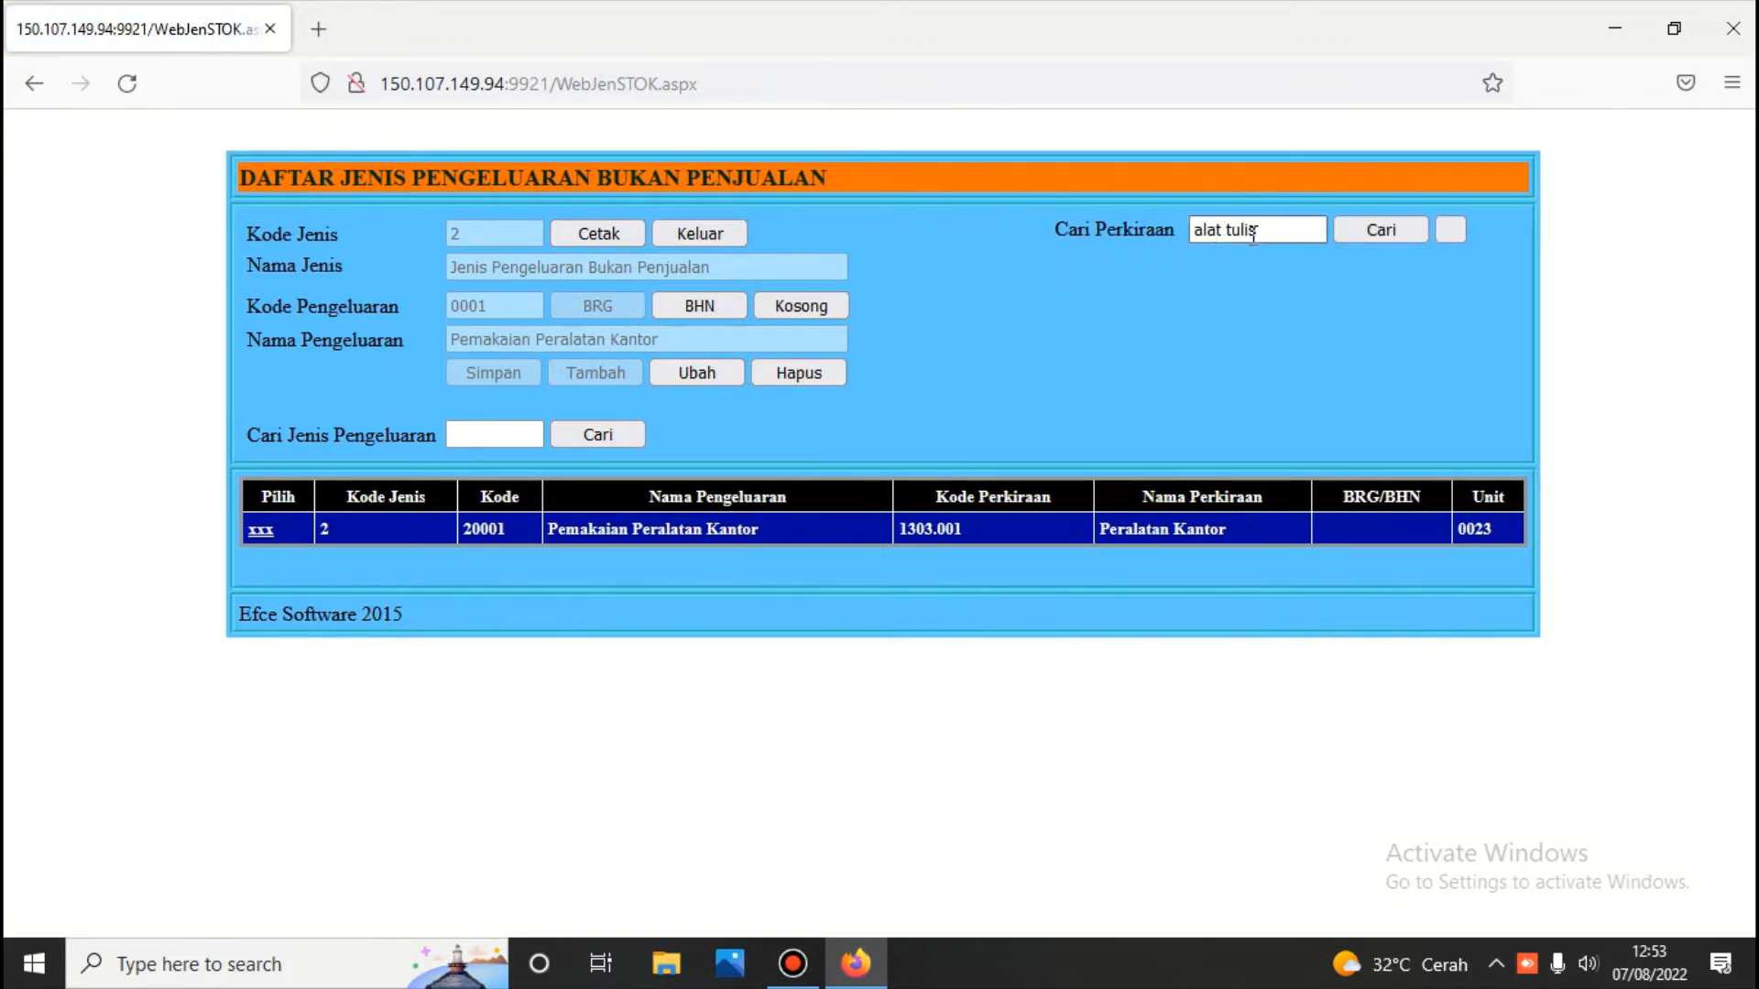
pyautogui.moveTo(1263, 230); pyautogui.dragTo(1171, 240)
pyautogui.press('BackSpace')
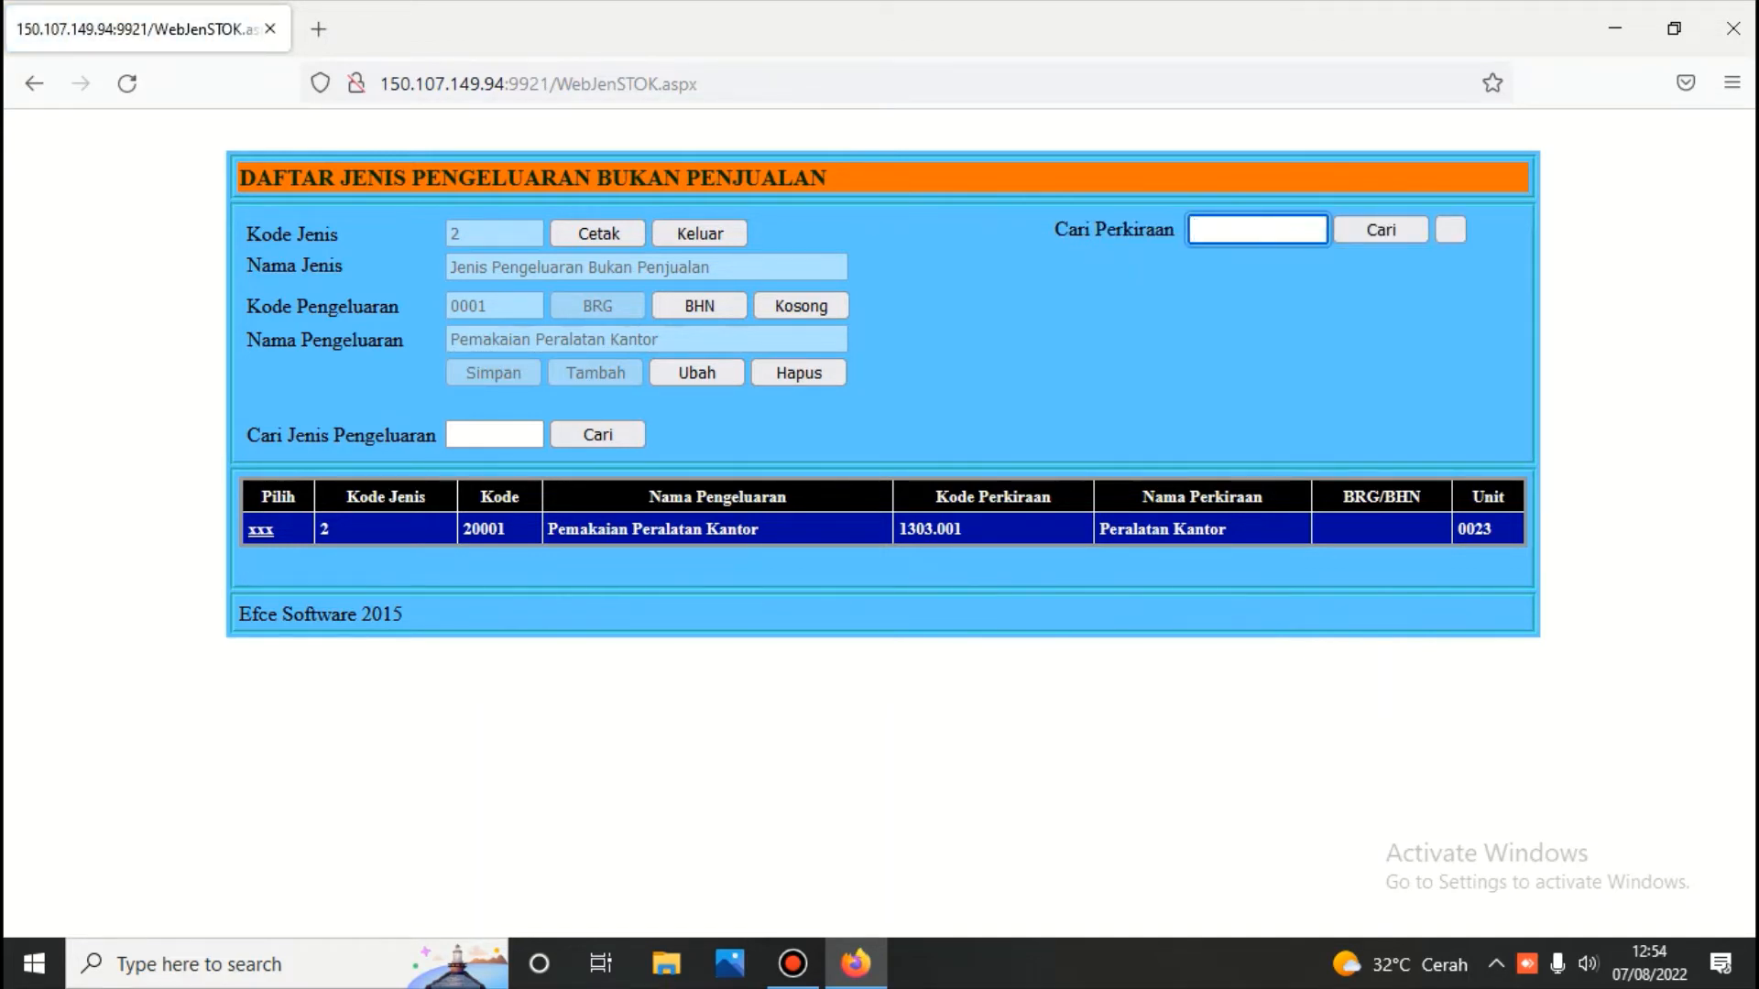
pyautogui.write('52')
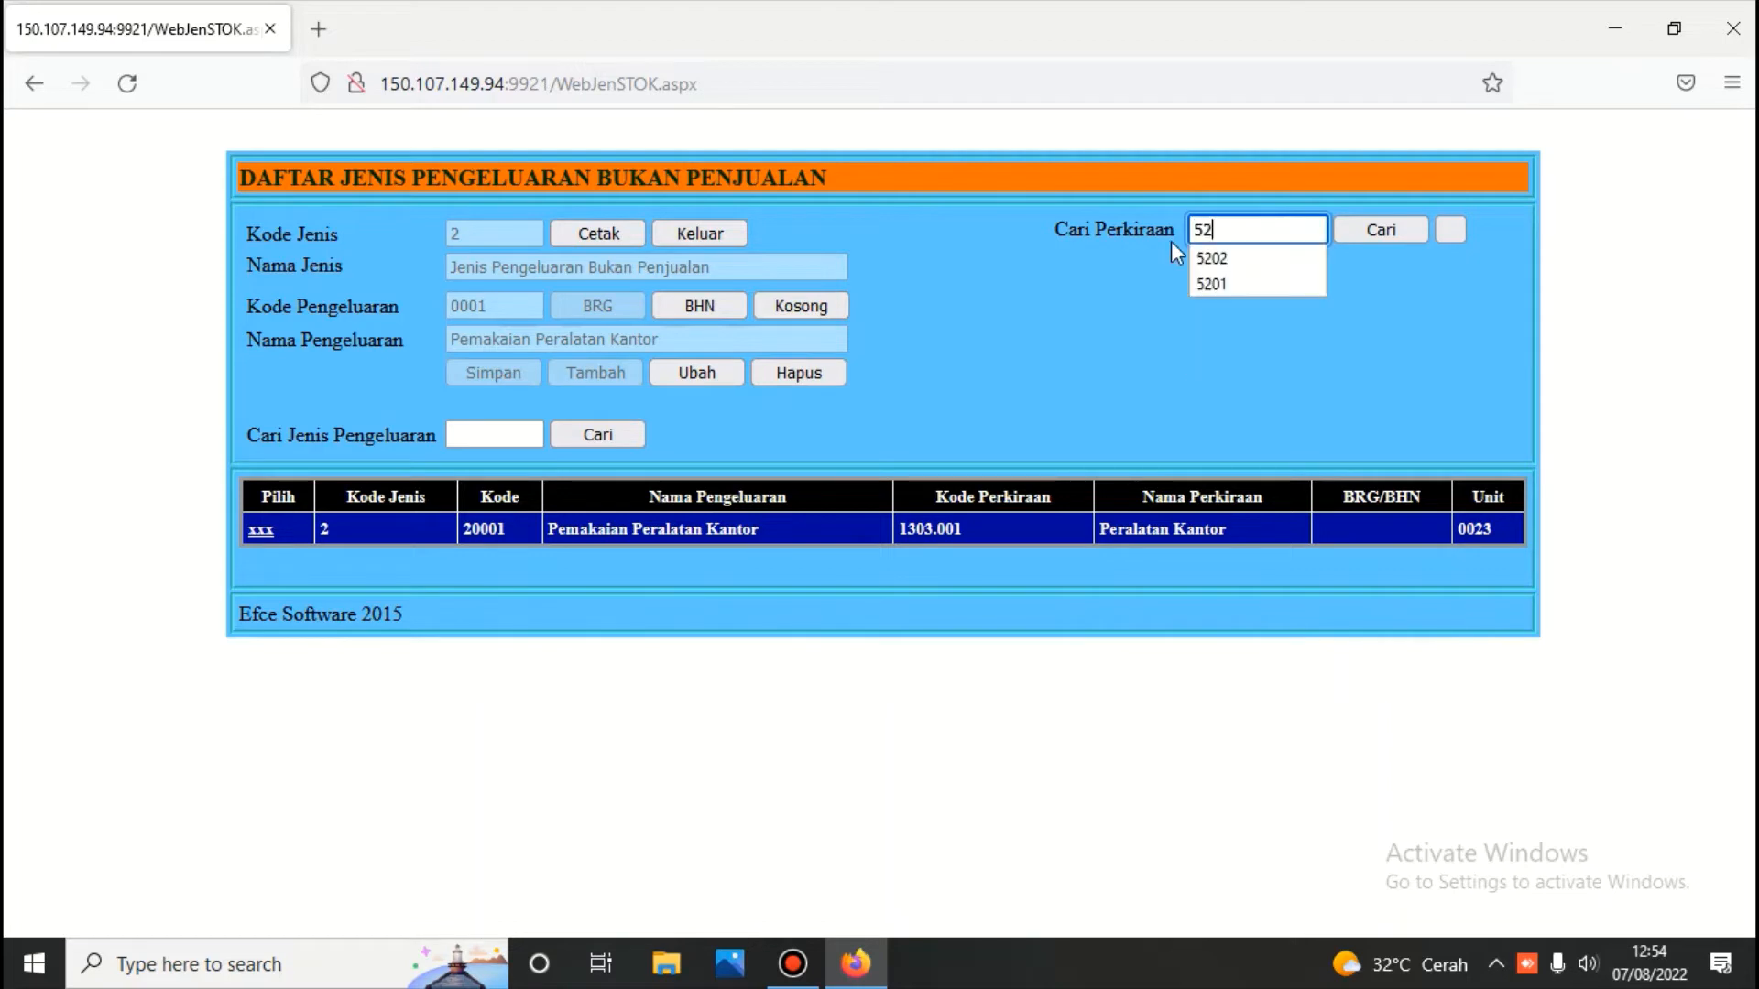
pyautogui.click(1370, 231)
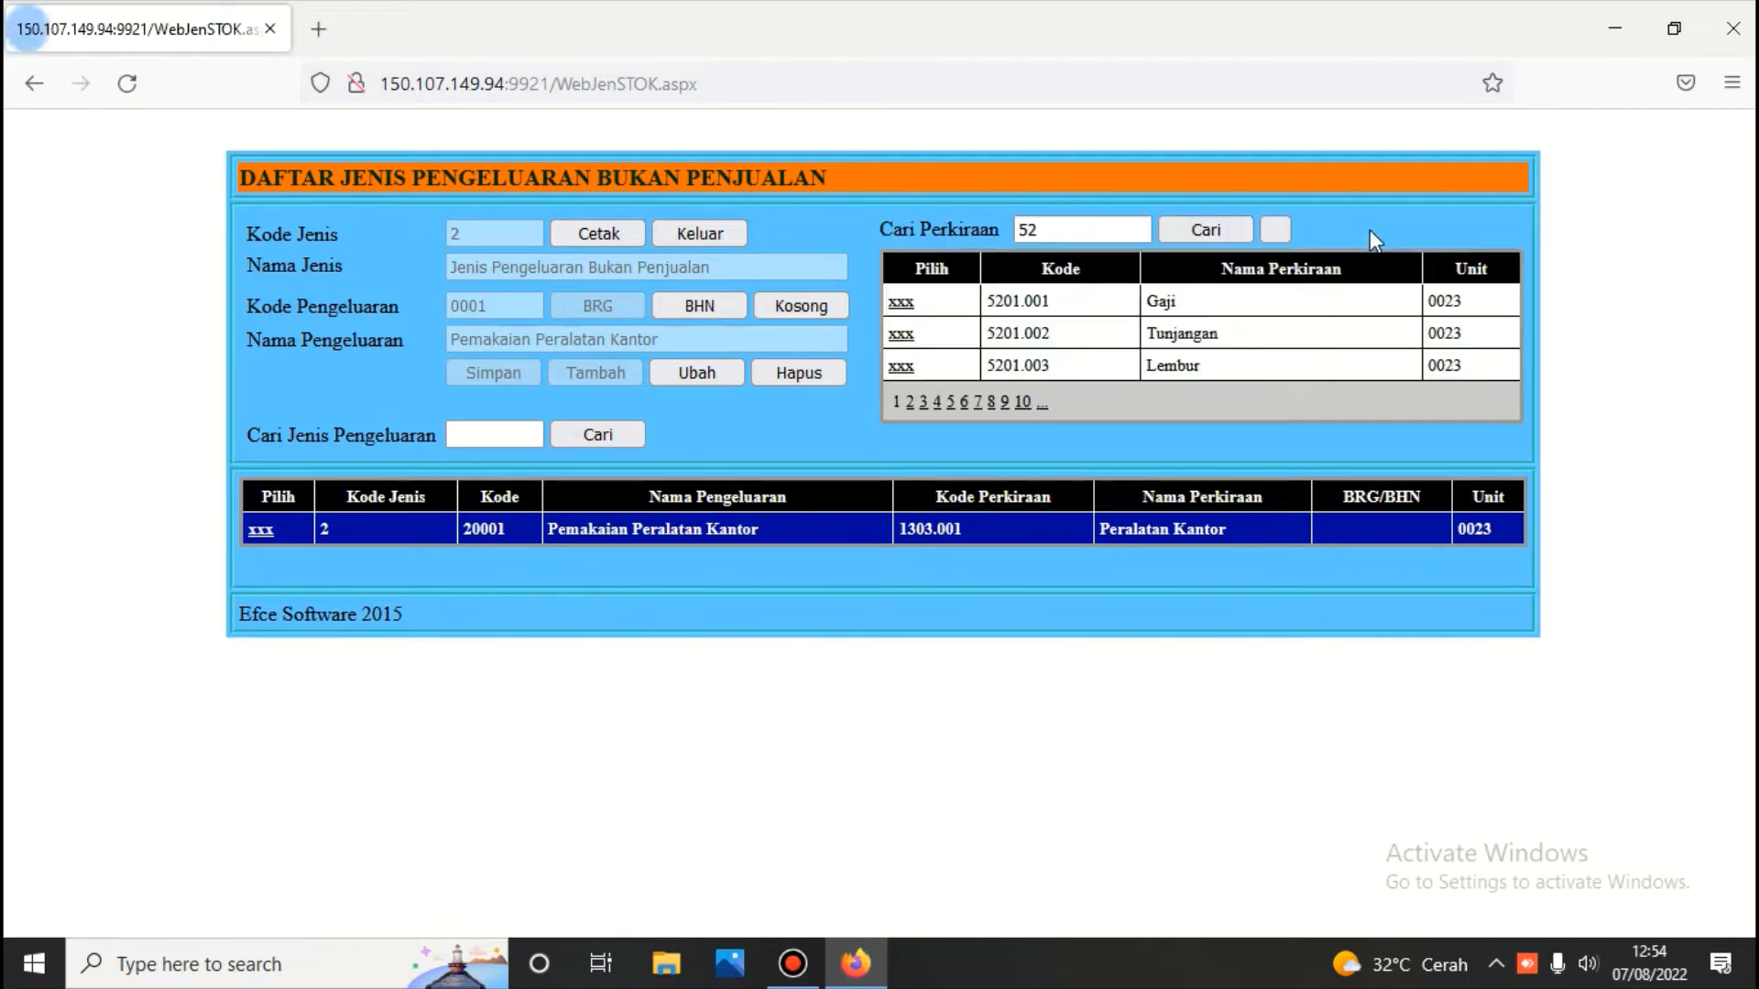
pyautogui.click(909, 401)
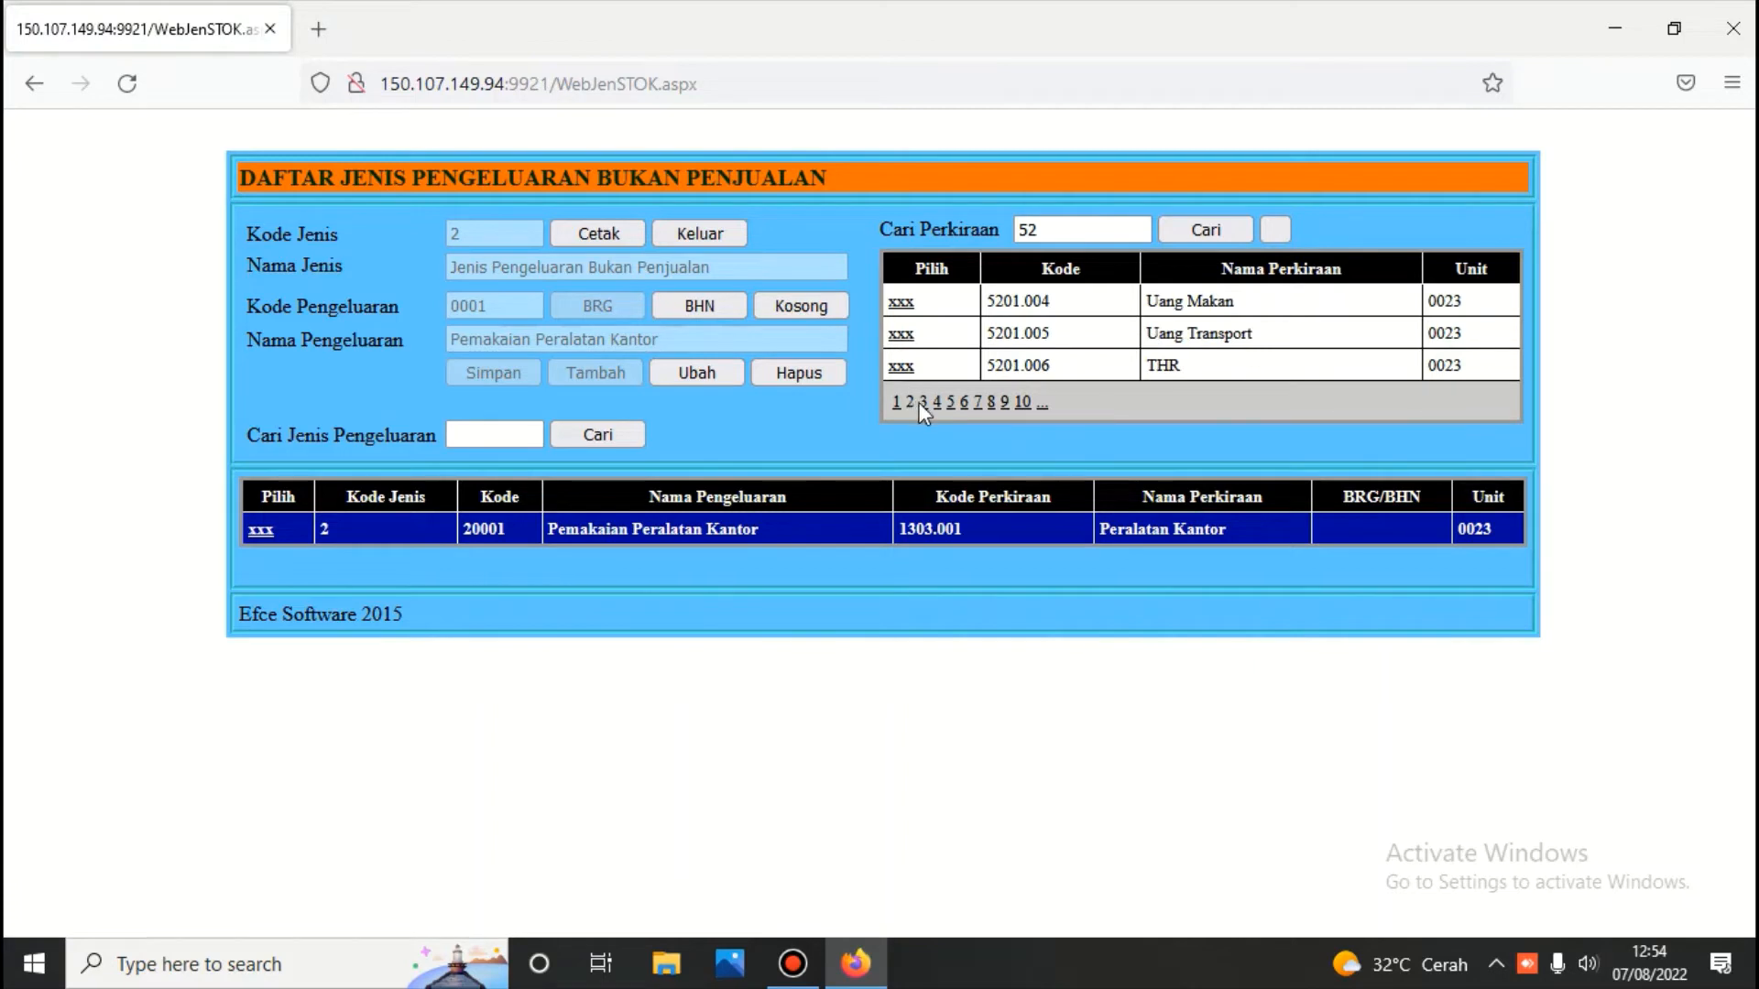
pyautogui.click(921, 402)
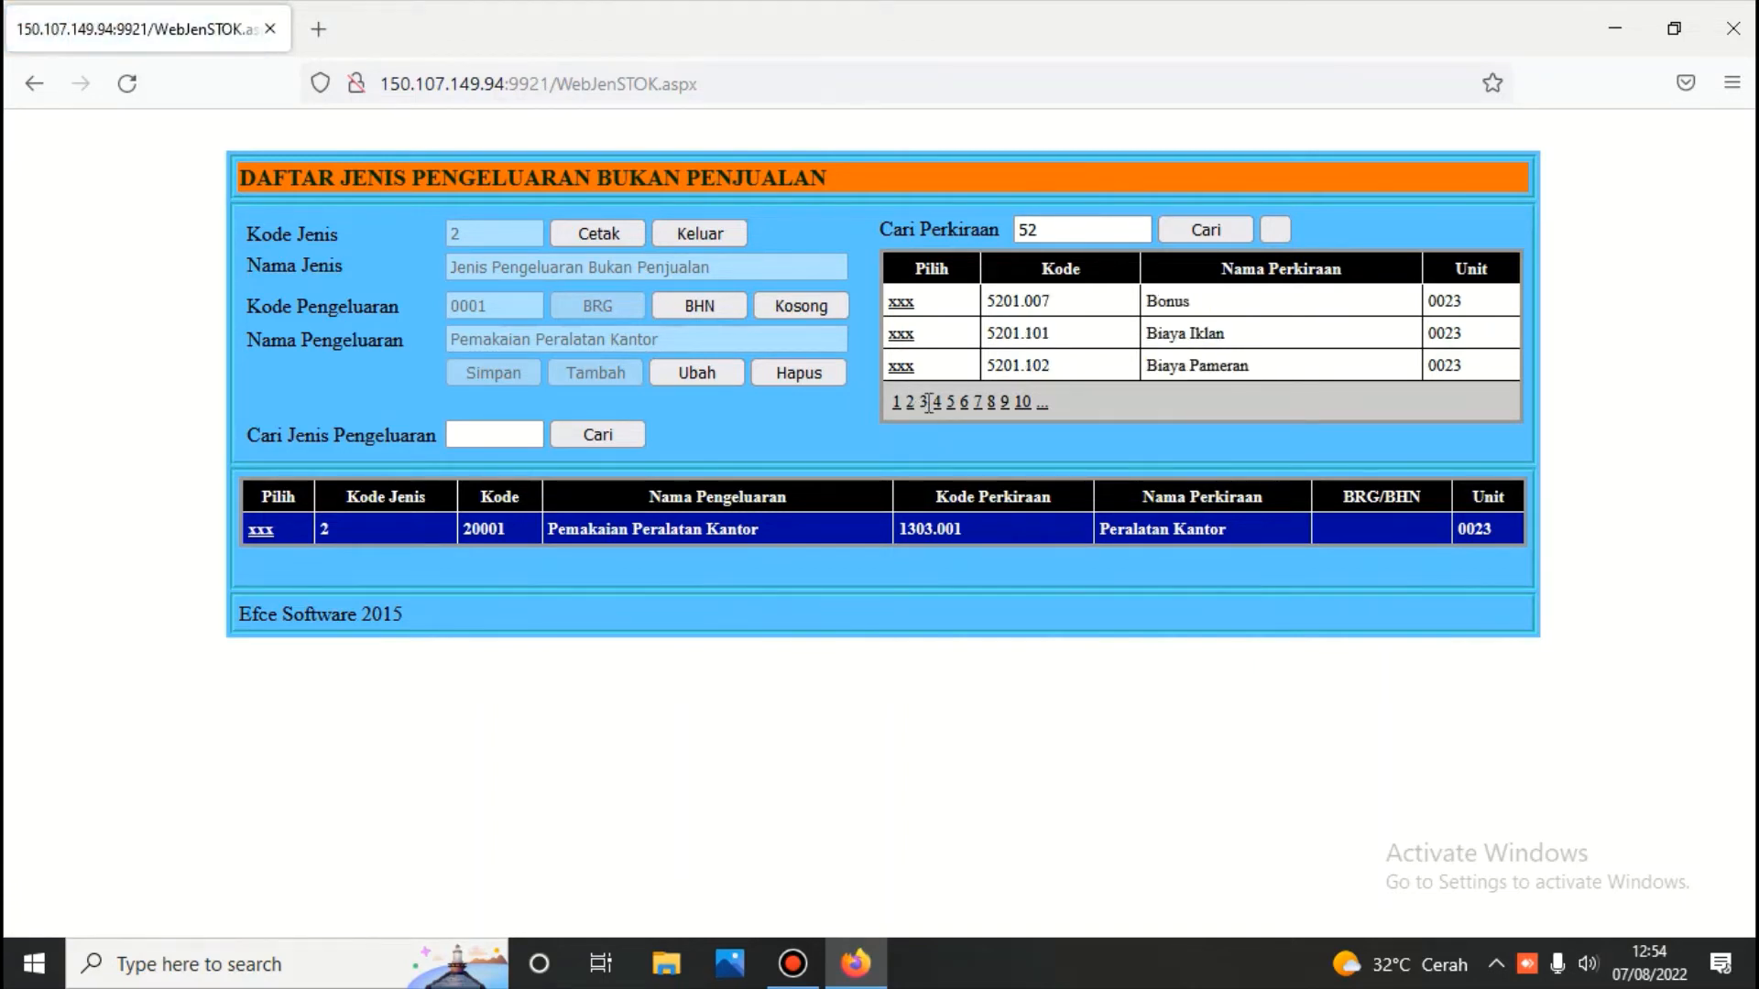
pyautogui.click(937, 402)
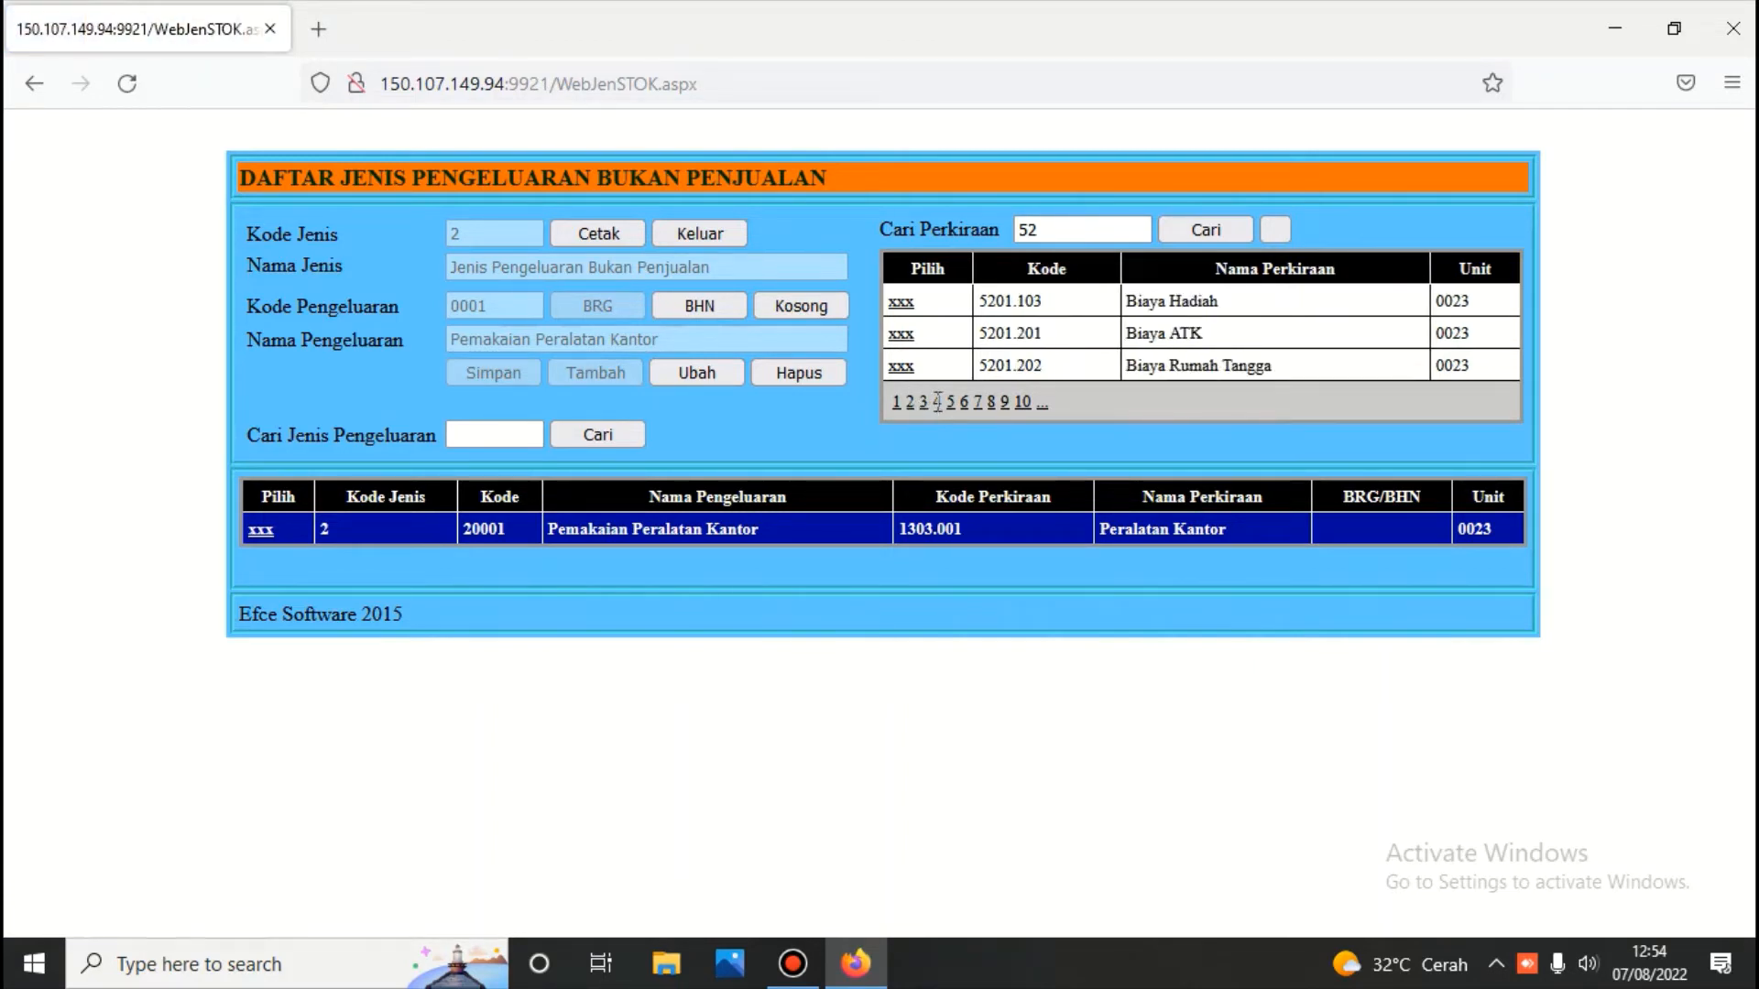
pyautogui.click(901, 335)
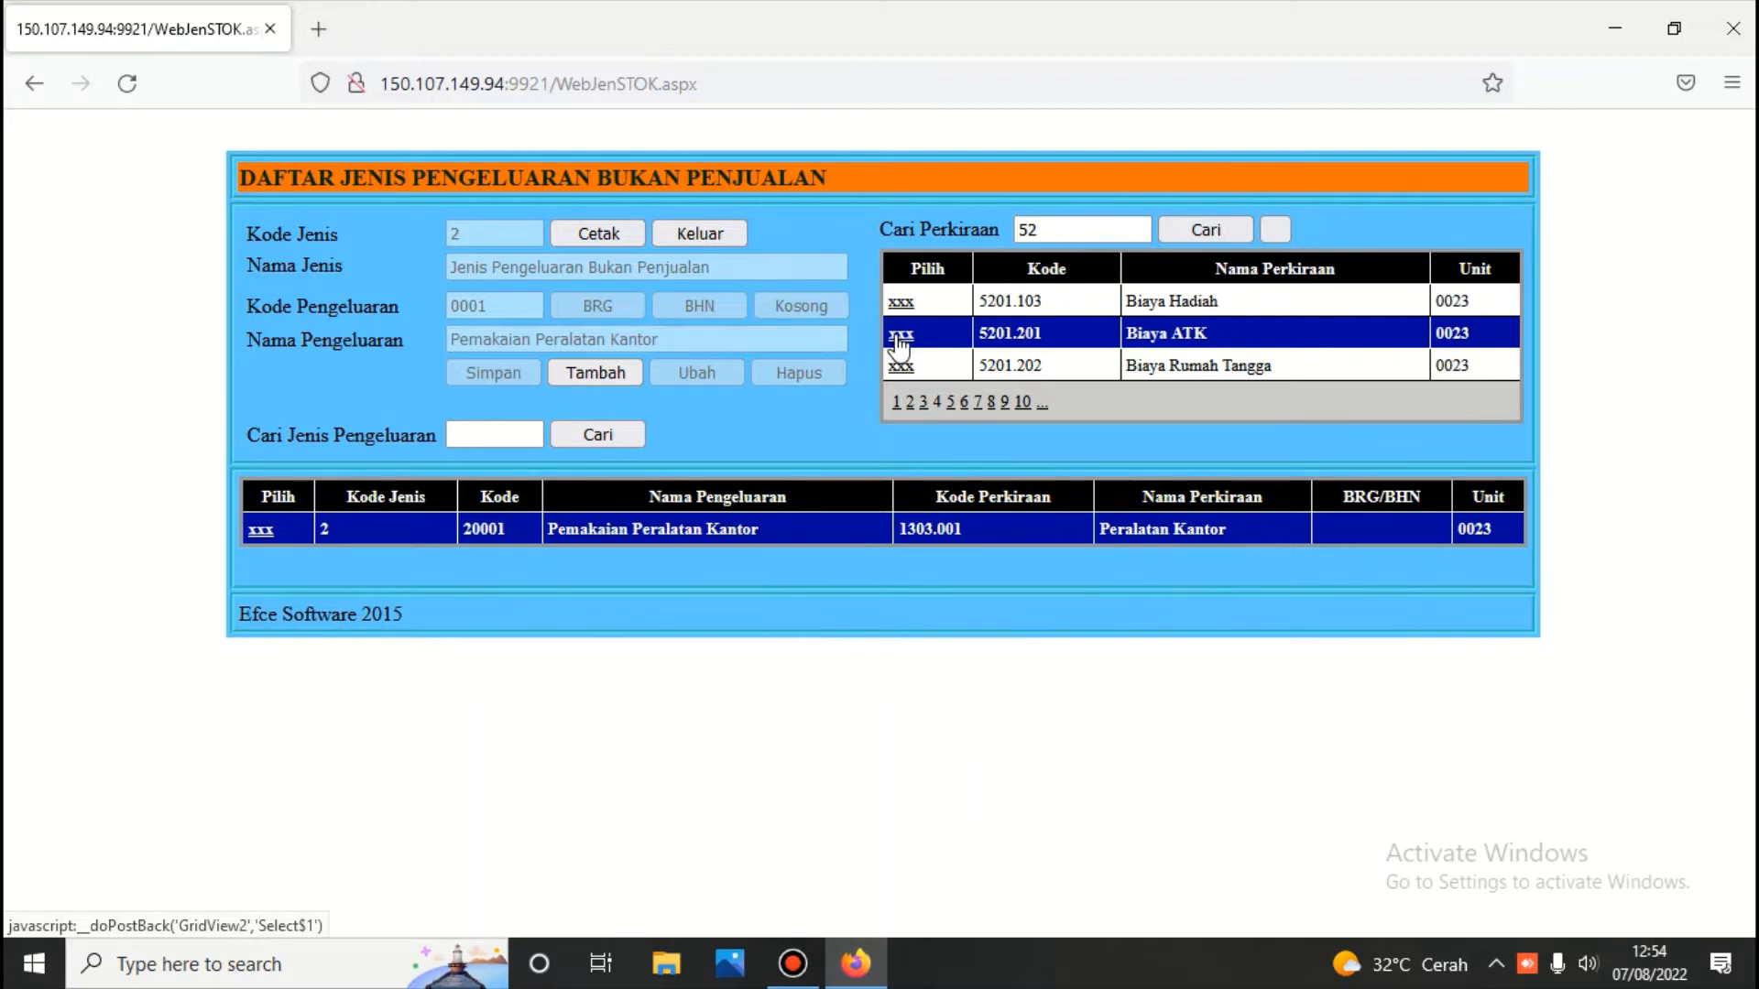
# Add and save issue type 20002 Biaya ATK, then open it for editing
pyautogui.click(602, 380)
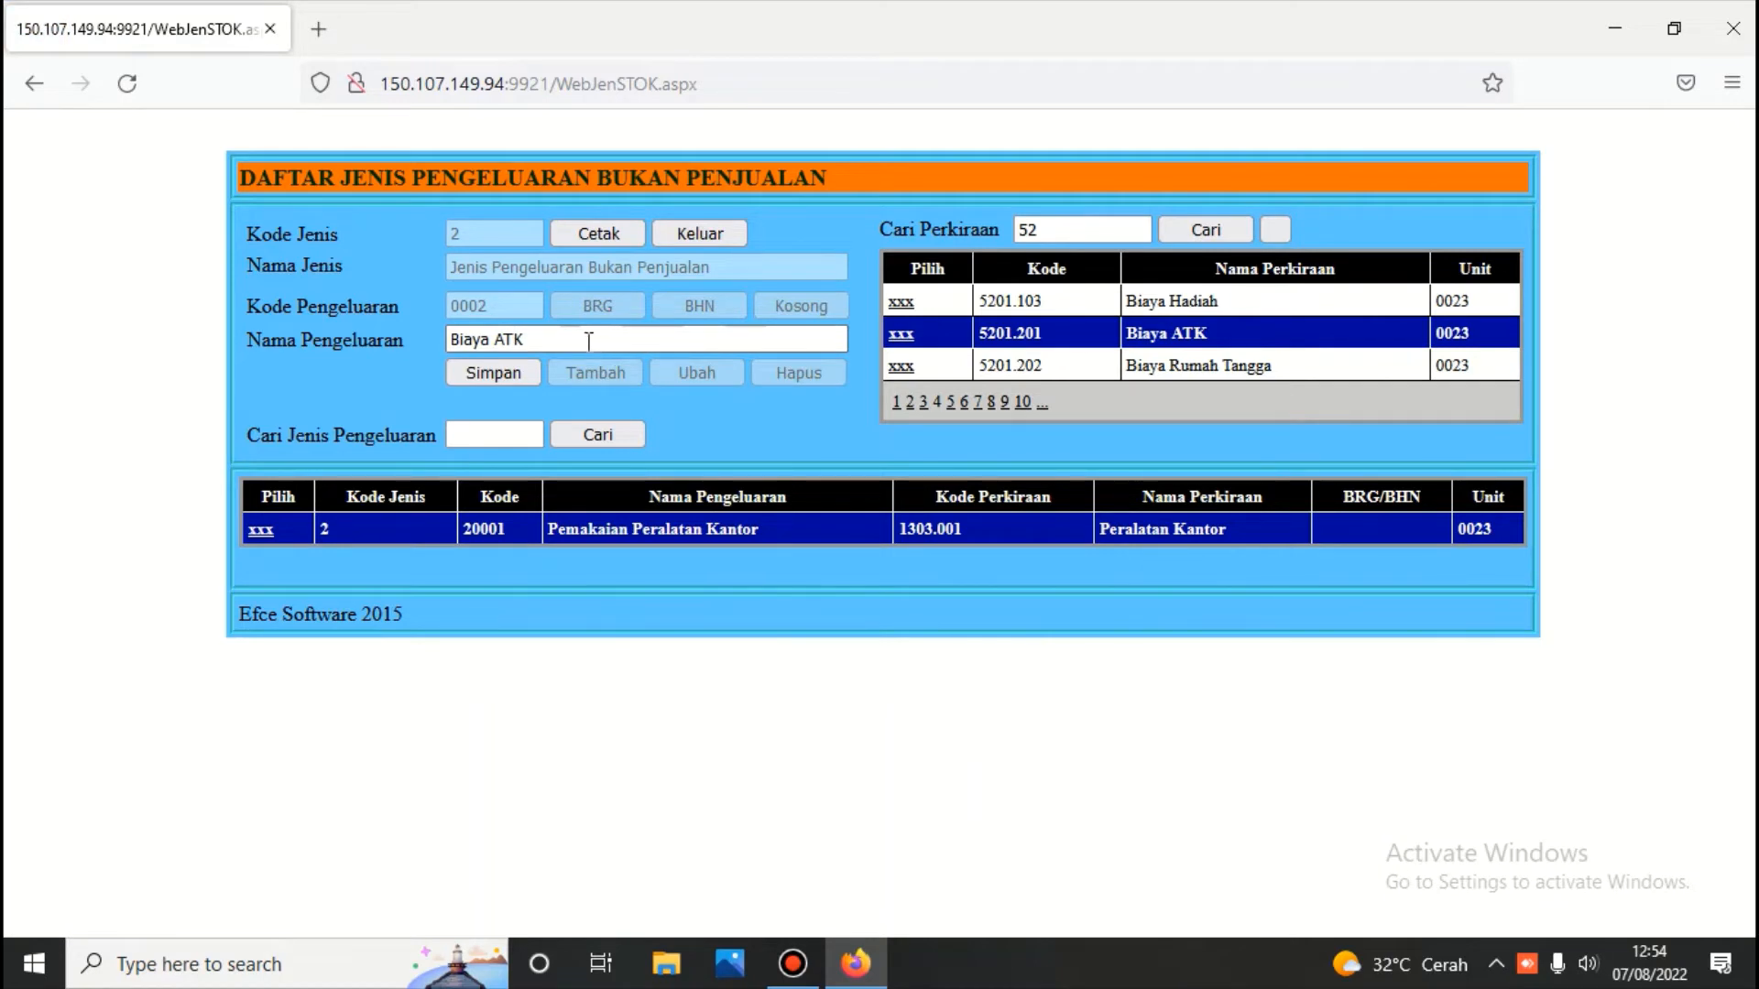
pyautogui.click(507, 371)
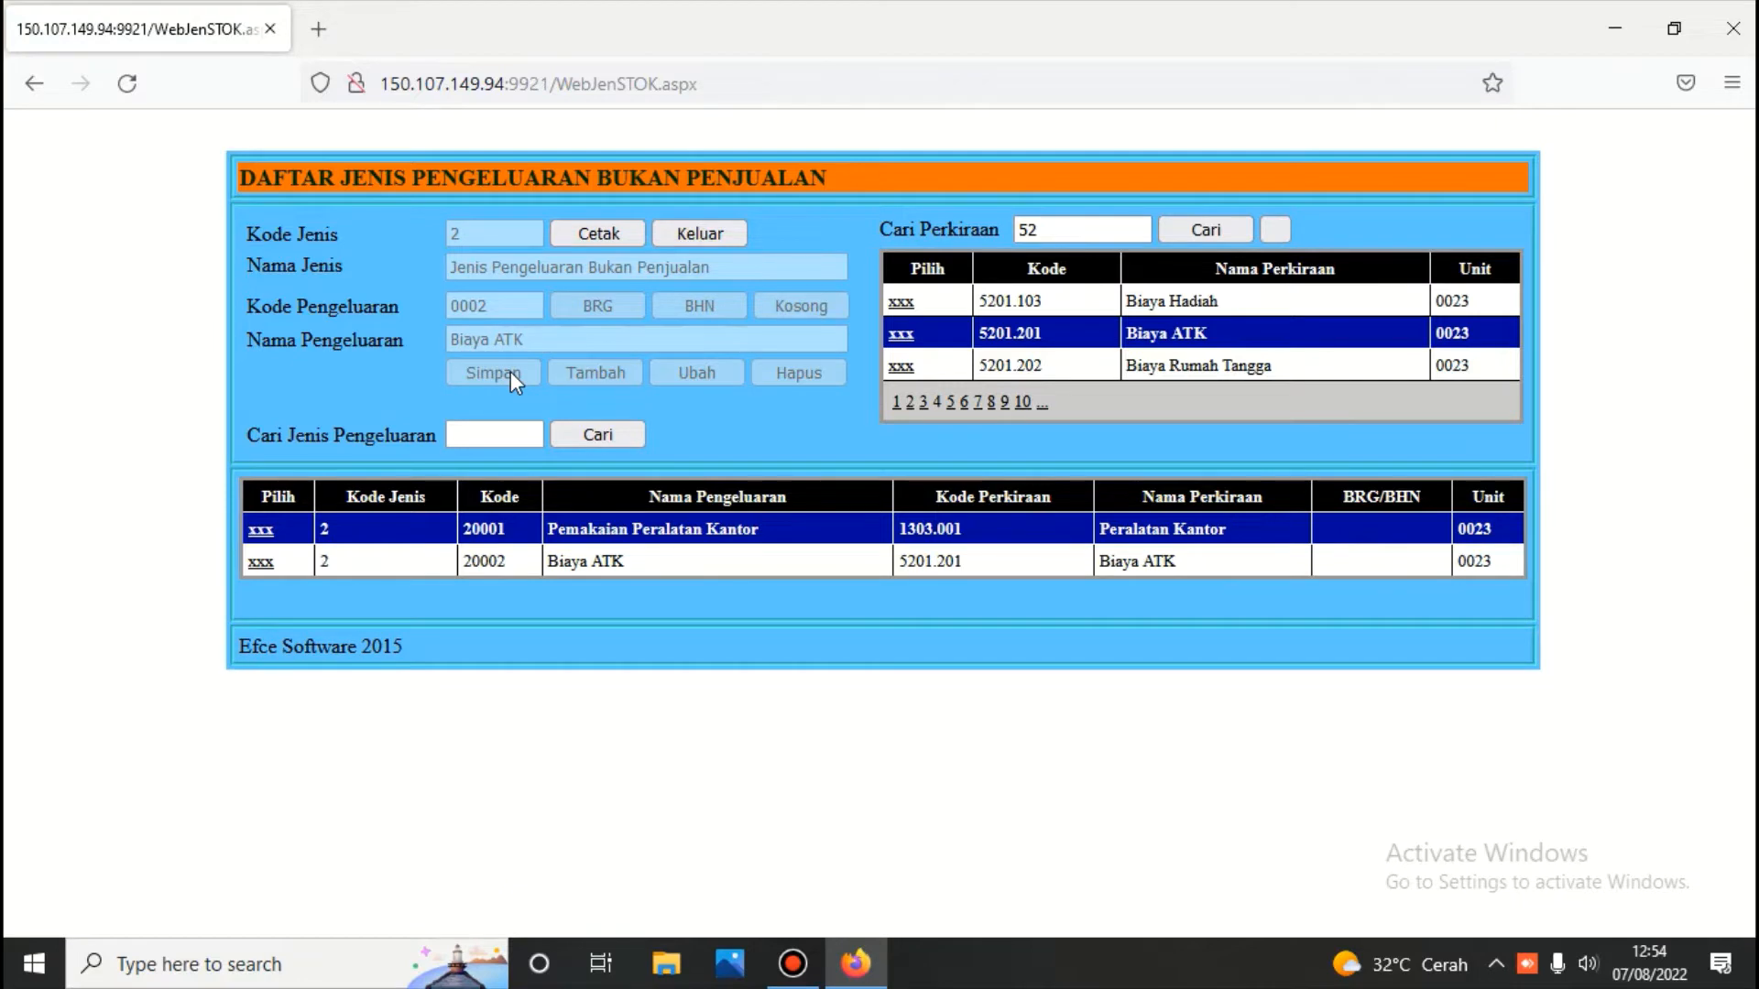
pyautogui.click(259, 562)
pyautogui.click(712, 374)
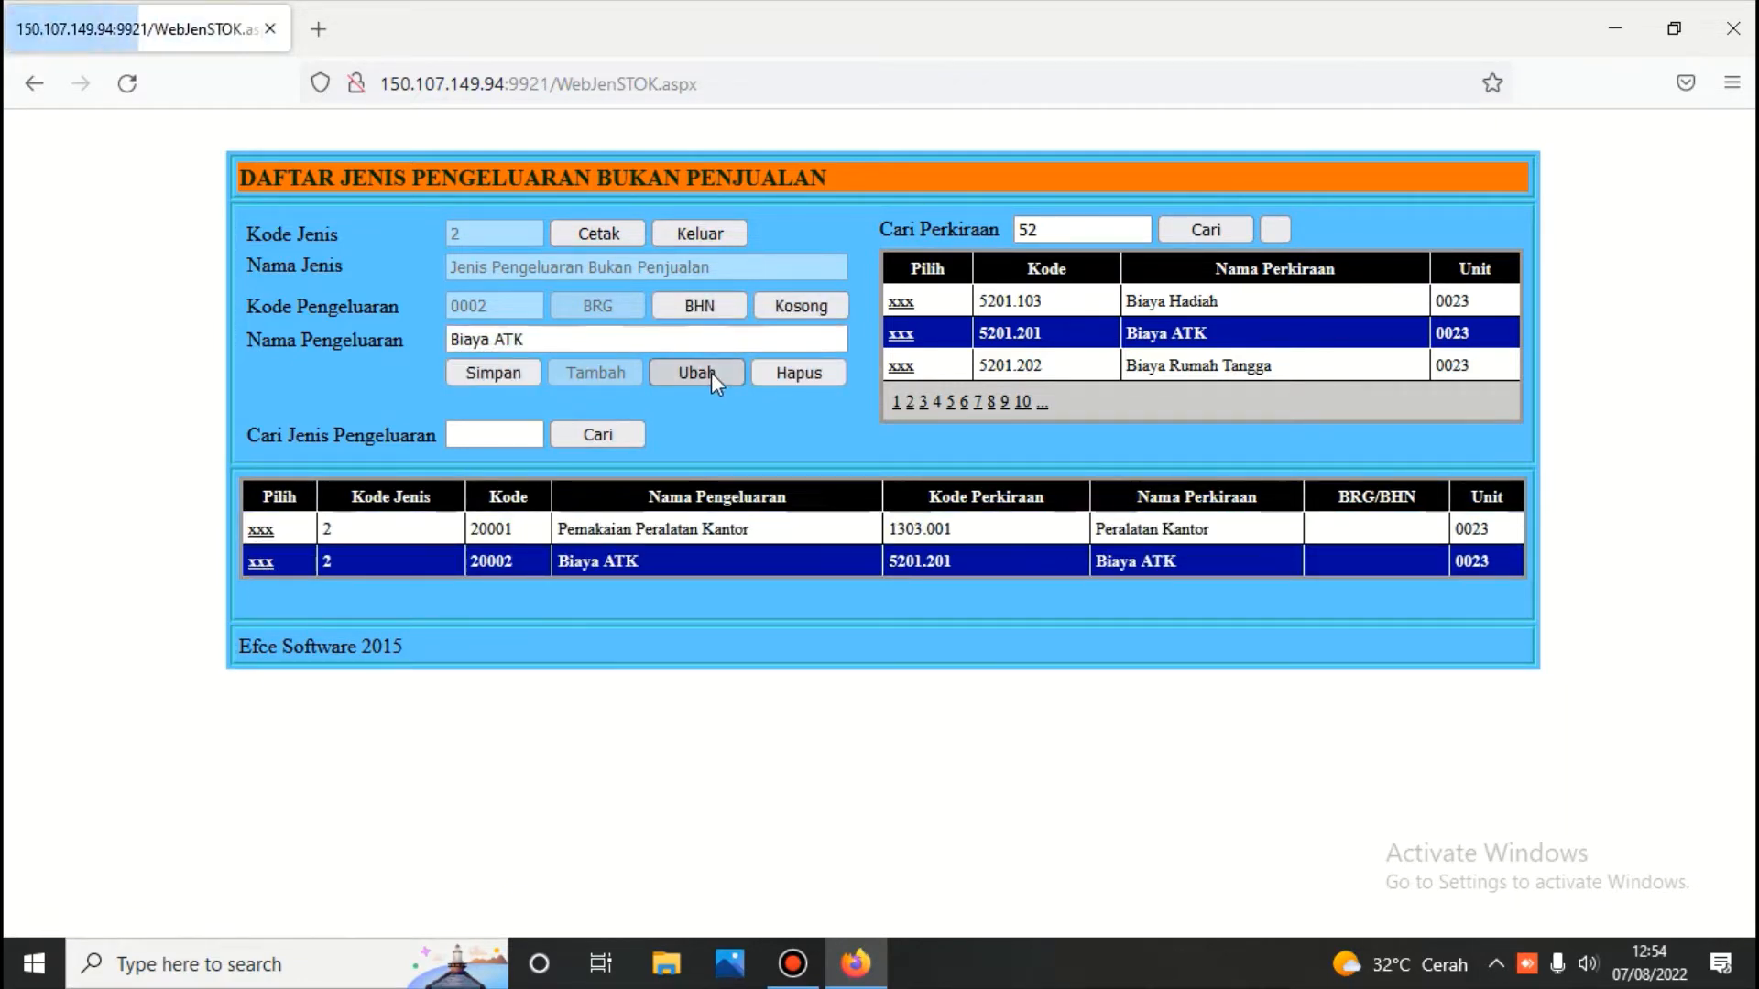
# Change the name Biaya ATK to 'Pemakian Flash disk', save, and go back to MENU PERSEDIAAN
pyautogui.click(557, 338)
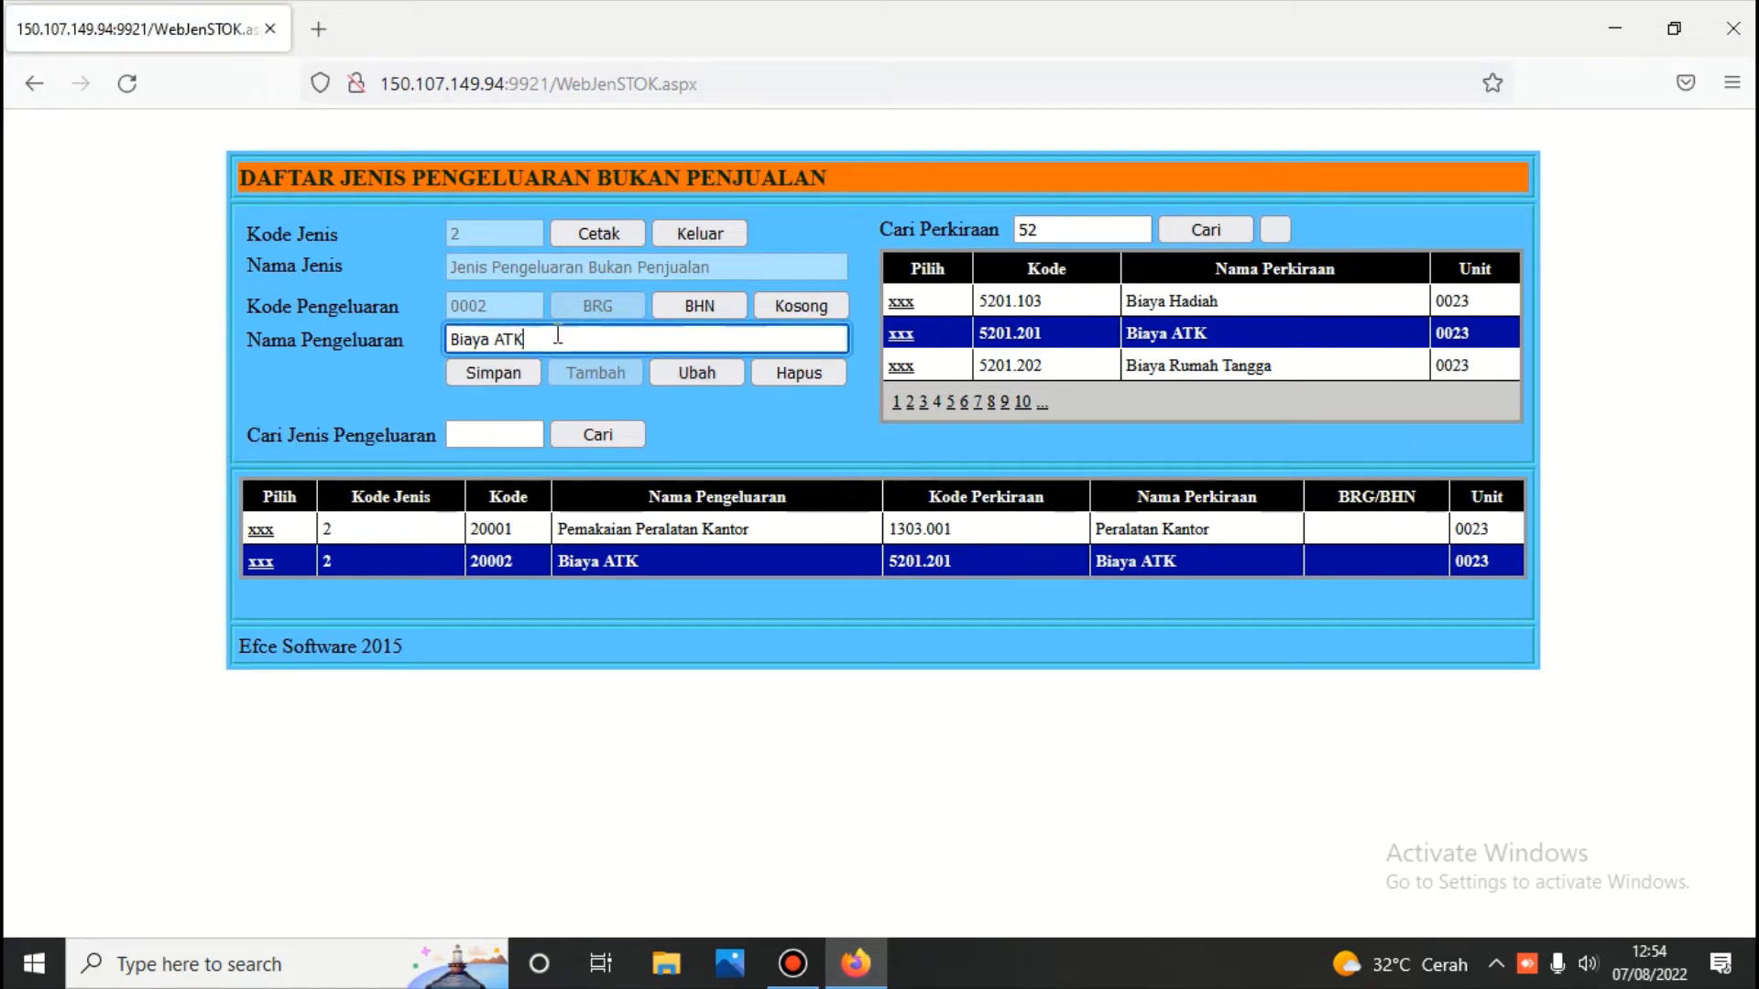
pyautogui.hotkey('ctrl', 'Left')
pyautogui.hotkey('ctrl', 'Left')
pyautogui.write('Pemakian')
pyautogui.press('Delete')
pyautogui.press('Delete')
pyautogui.press('Delete')
pyautogui.press('Delete')
pyautogui.press('Delete')
pyautogui.press('Delete')
pyautogui.press('Delete')
pyautogui.press('Delete')
pyautogui.press('Delete')
pyautogui.write('Flash DISK')
pyautogui.press('BackSpace')
pyautogui.press('BackSpace')
pyautogui.press('BackSpace')
pyautogui.press('BackSpace')
pyautogui.write('disk')
pyautogui.click(489, 367)
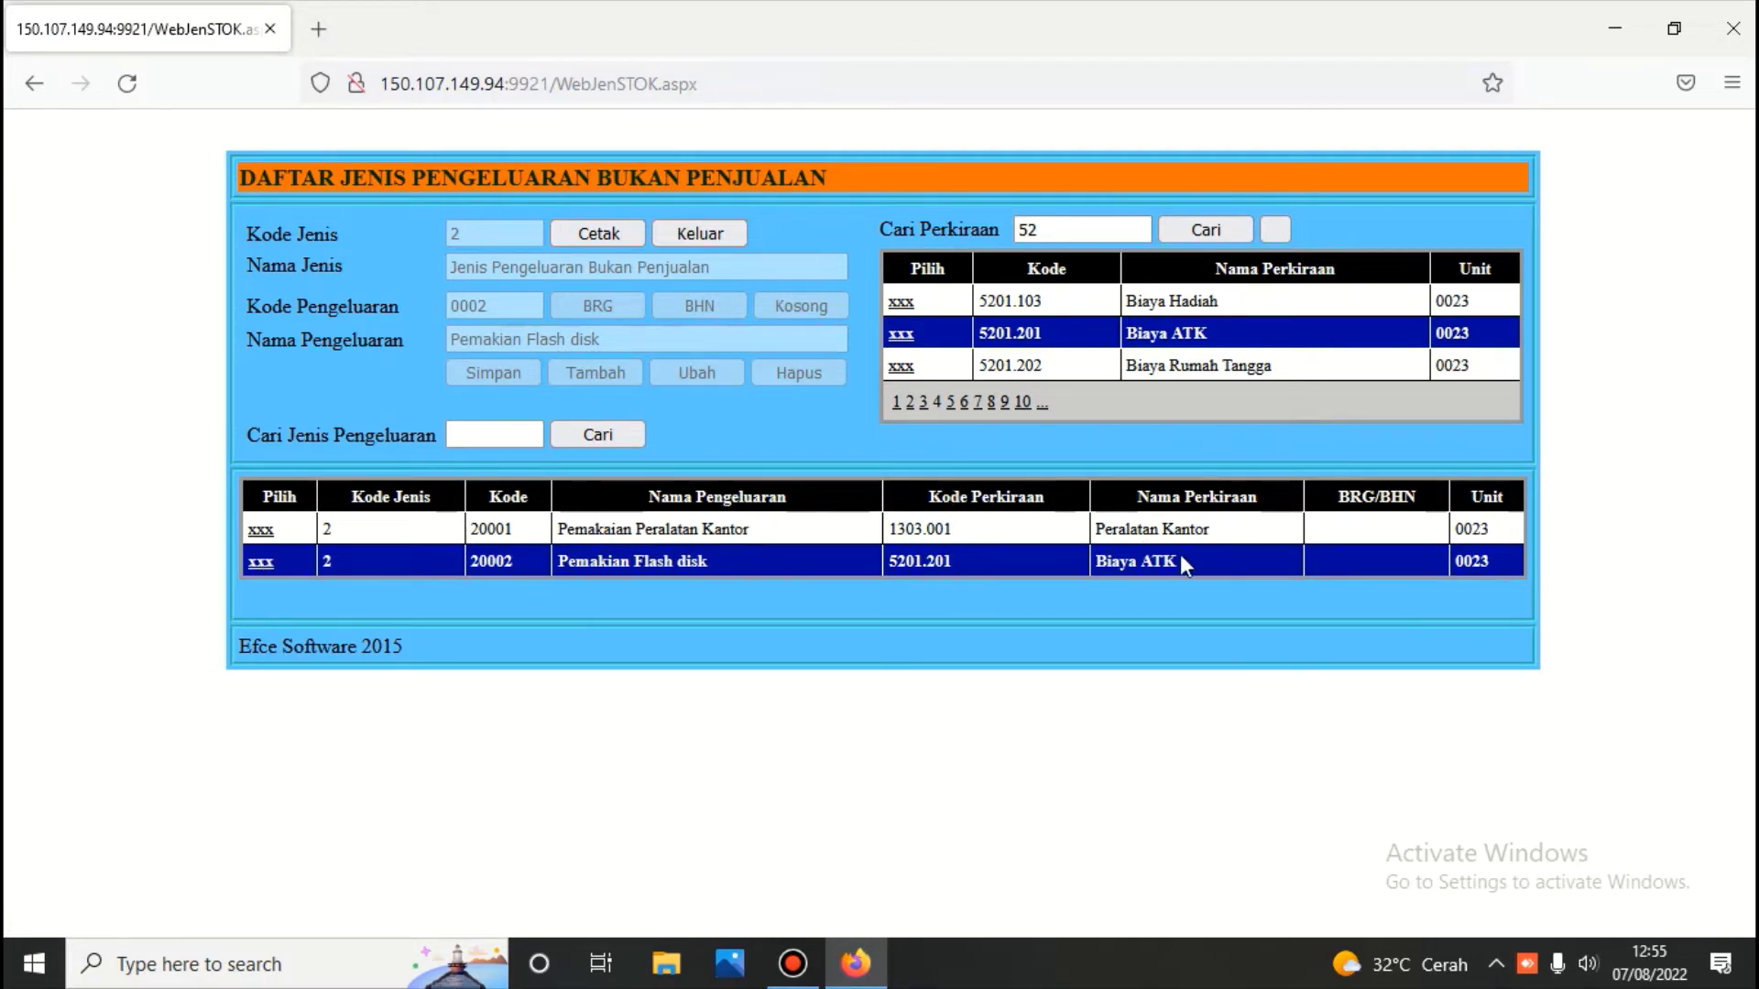
pyautogui.click(726, 227)
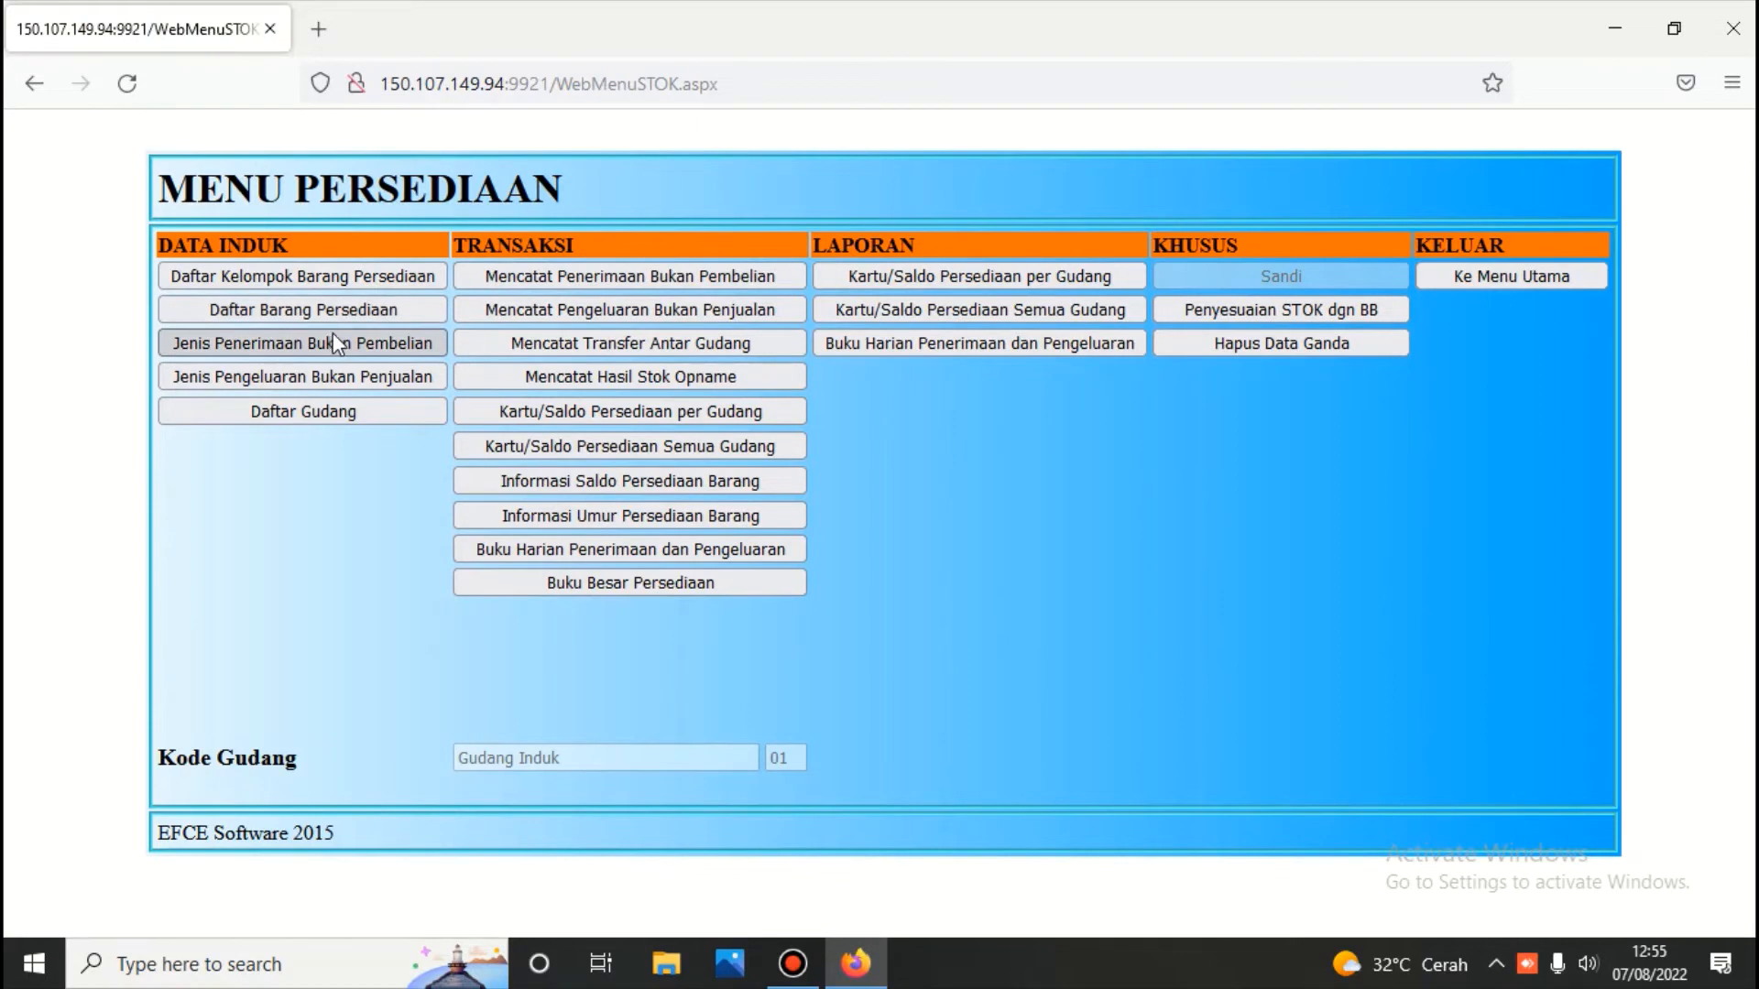
# Open the inventory item list at account 1103.002, group 02 Flashdisk
pyautogui.click(372, 308)
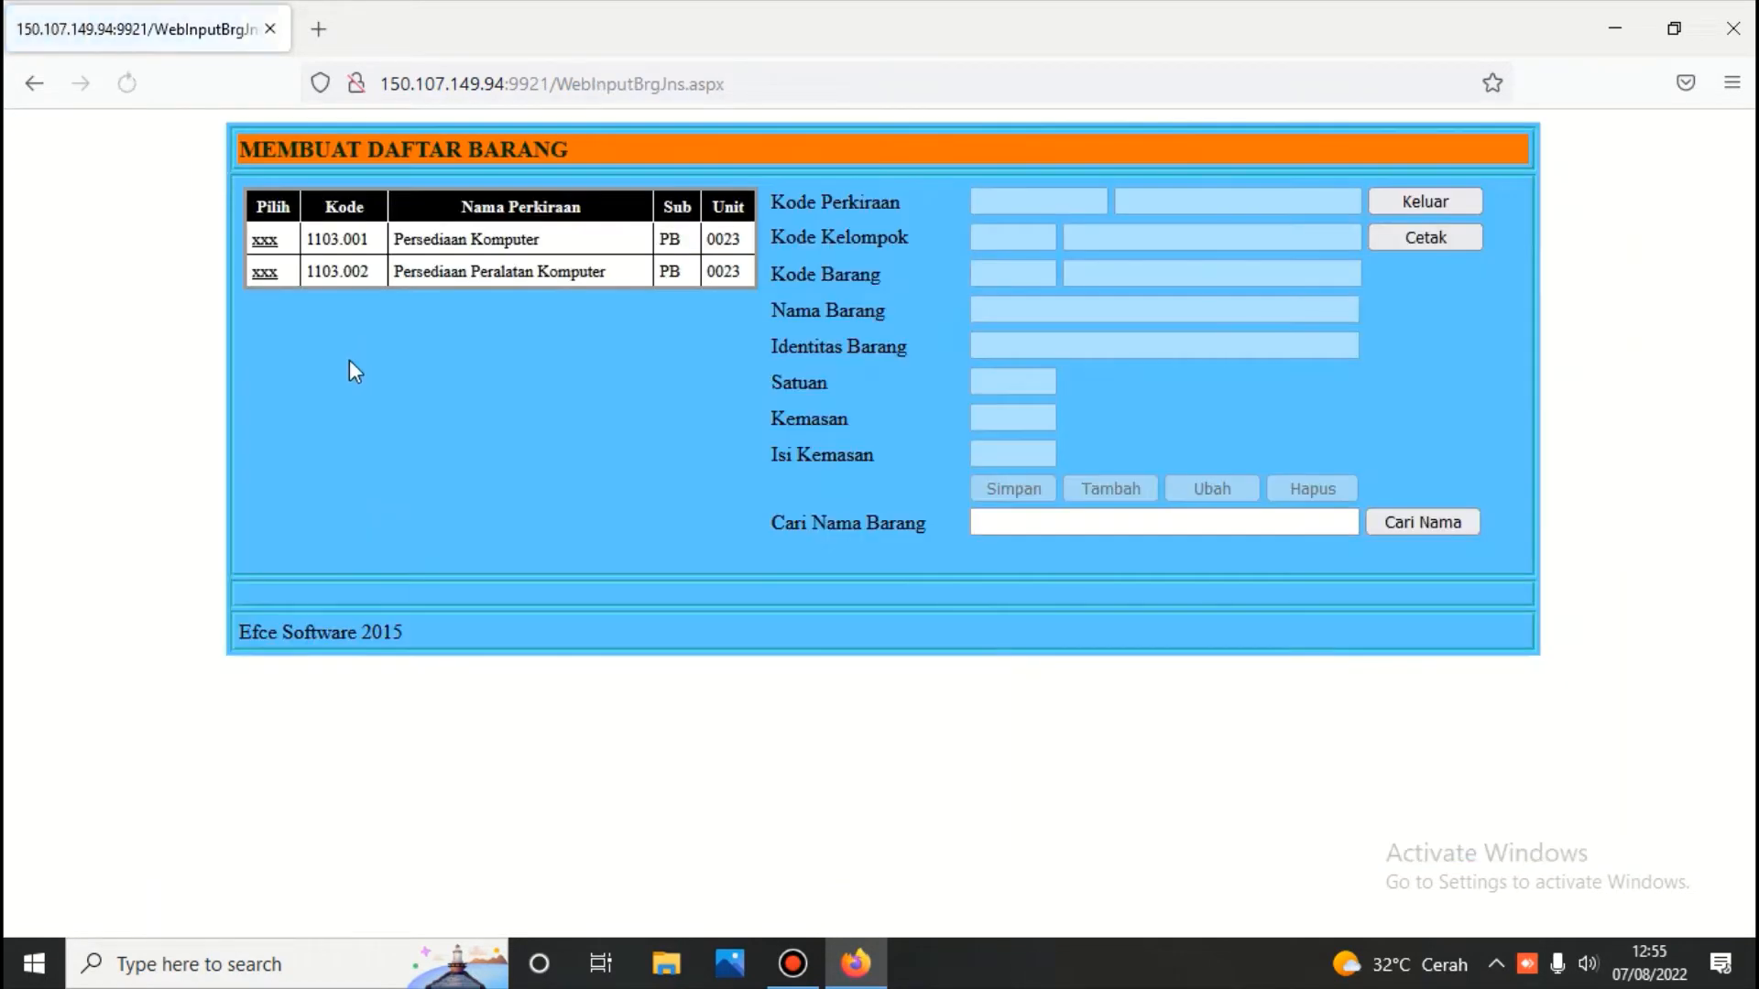
pyautogui.click(275, 240)
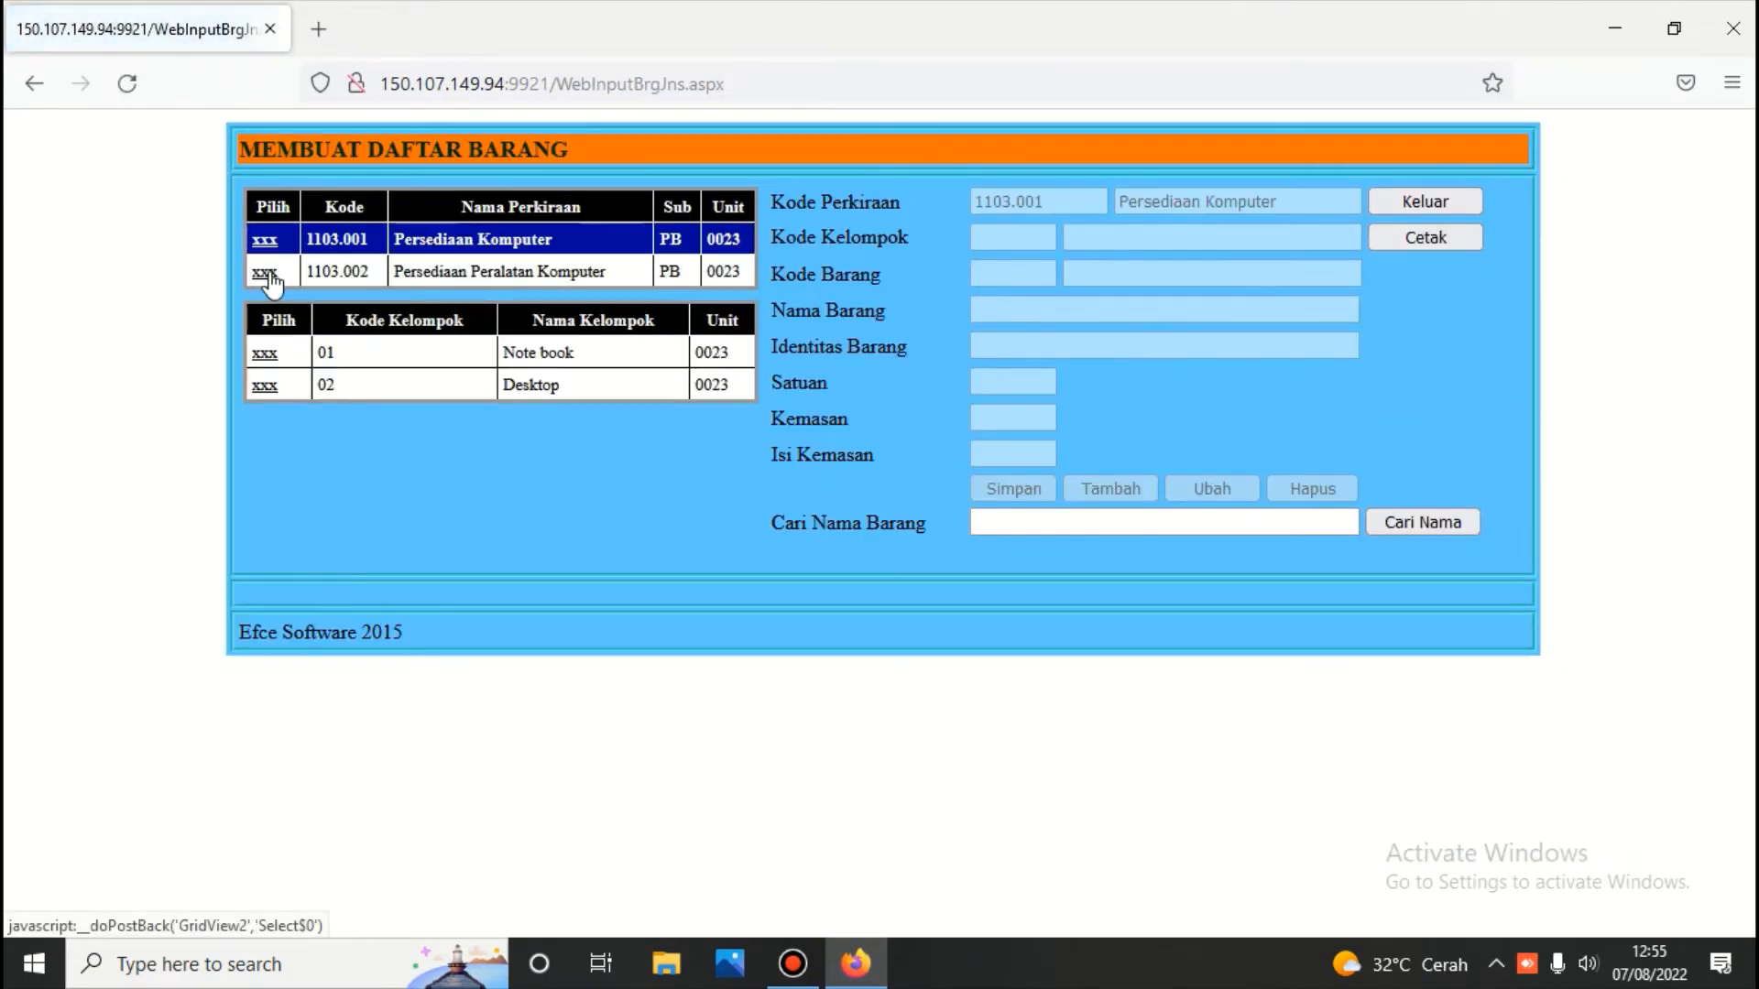
pyautogui.click(267, 274)
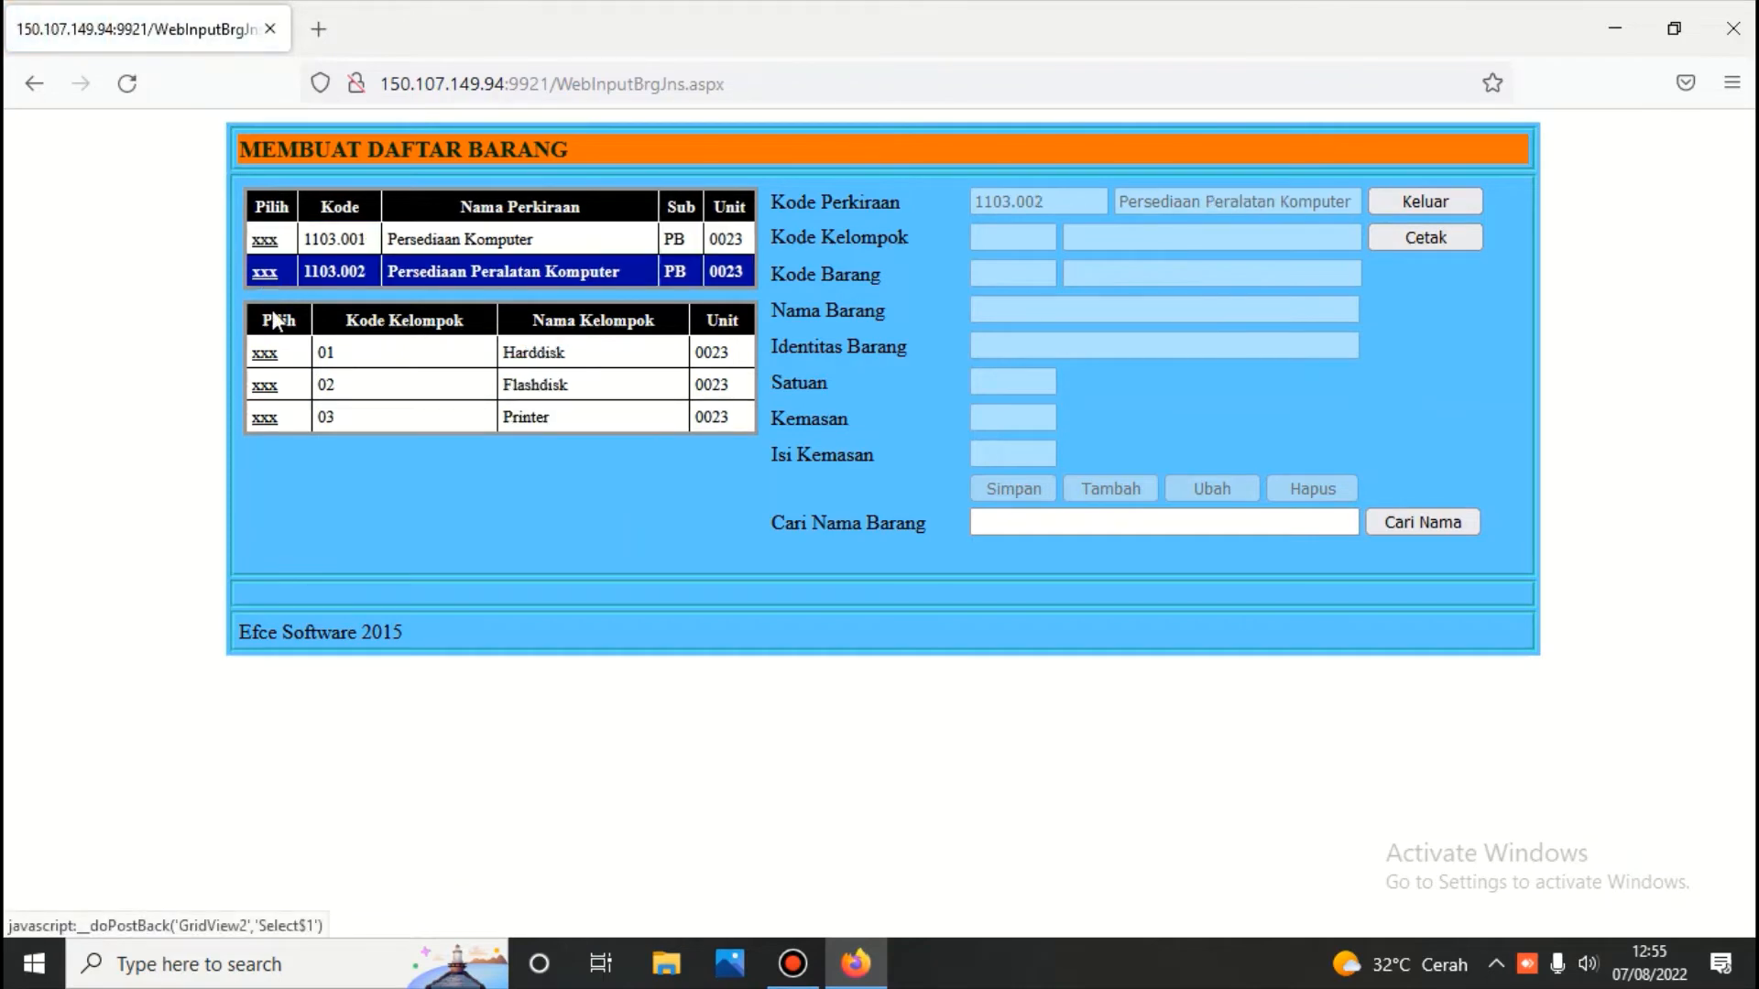
pyautogui.click(266, 392)
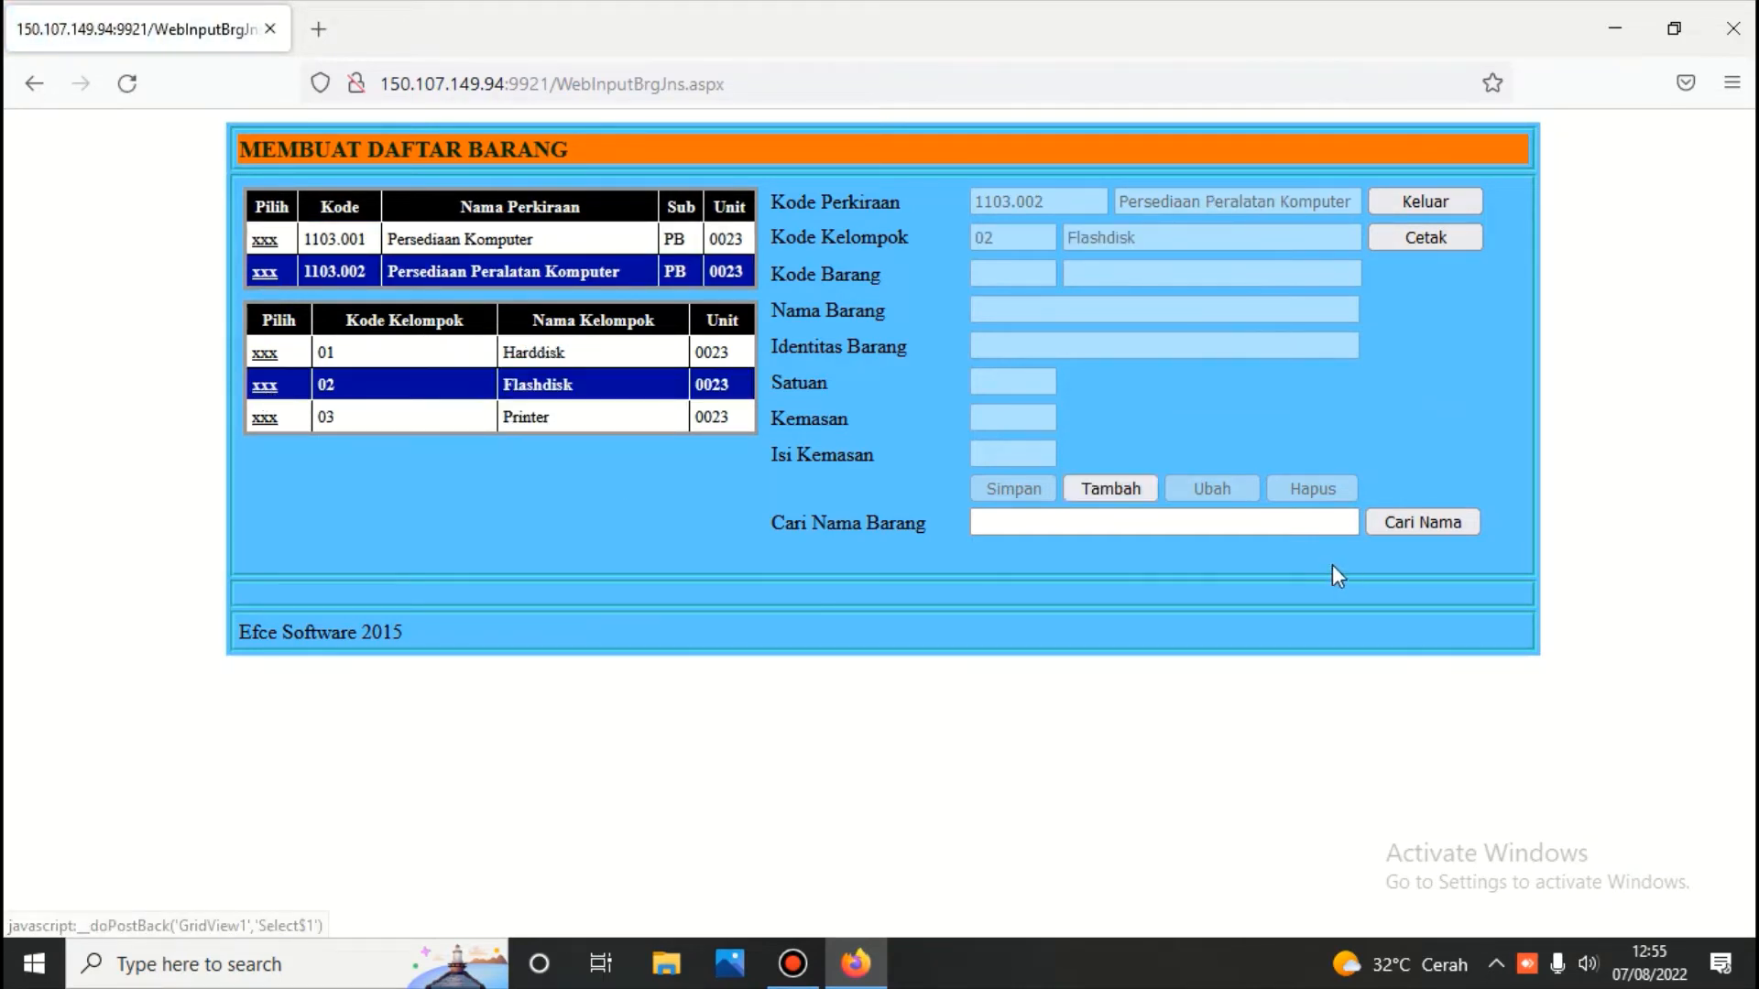
# Add item '10 GB' with unit 'buah', save it, and return to the inventory menu
pyautogui.click(1129, 487)
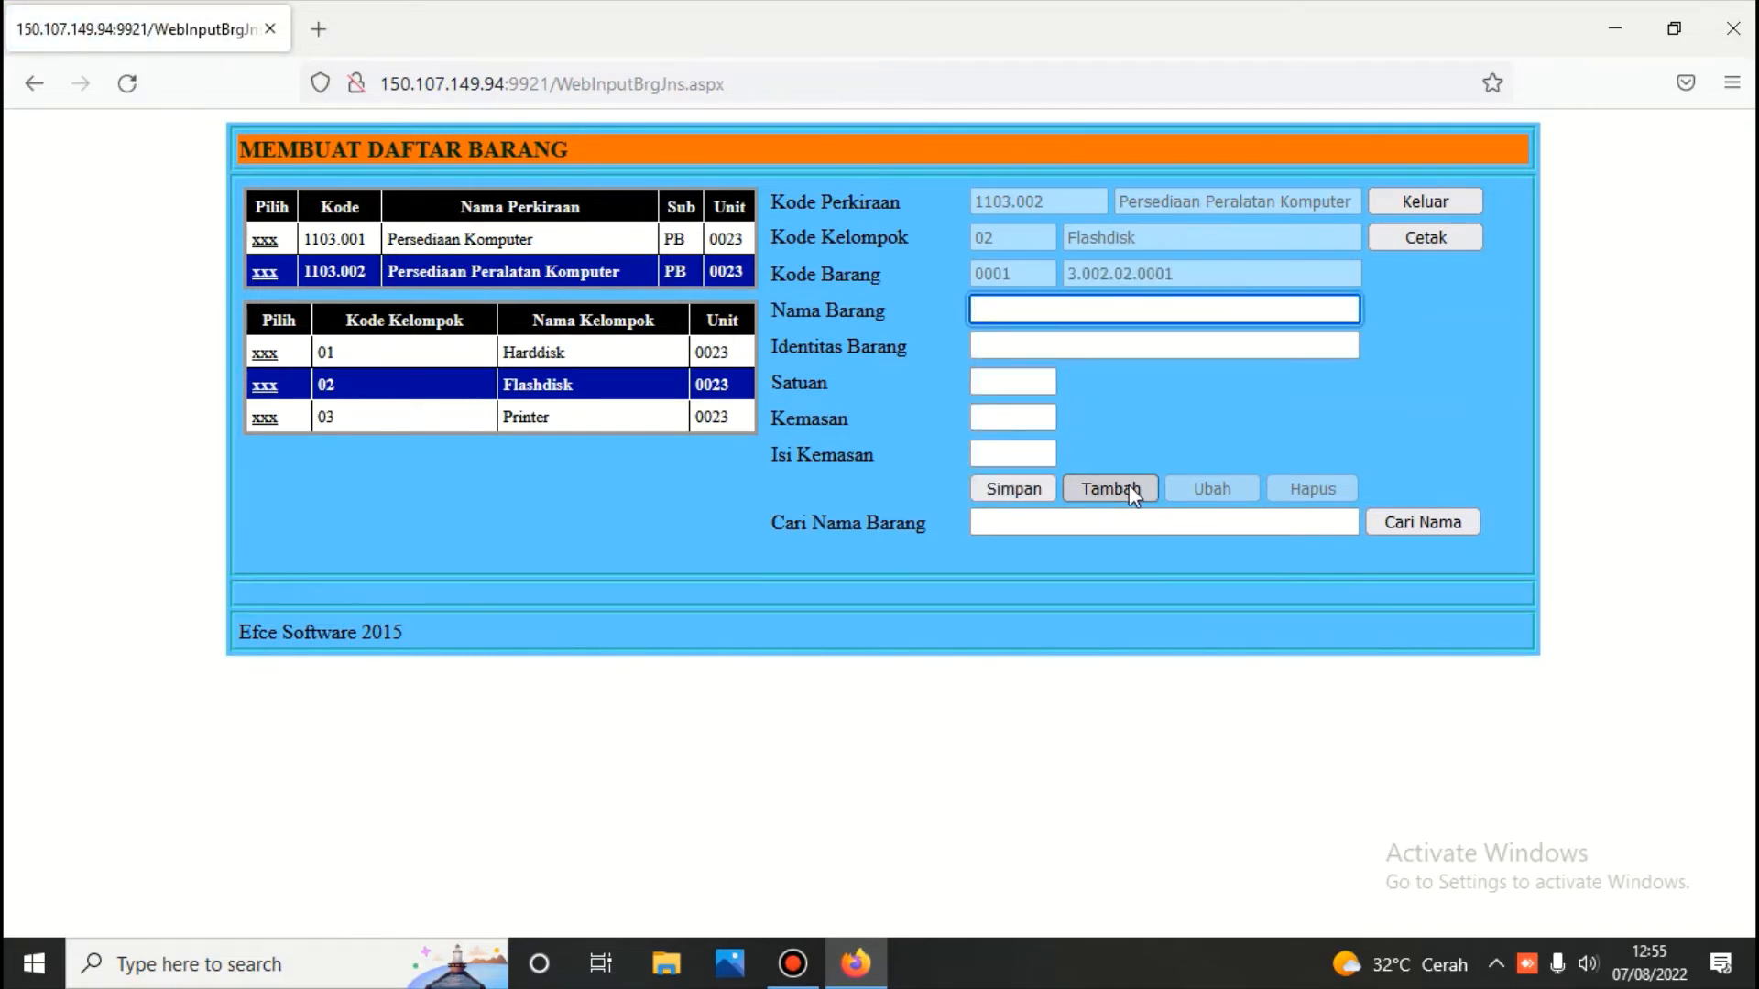
pyautogui.write('10')
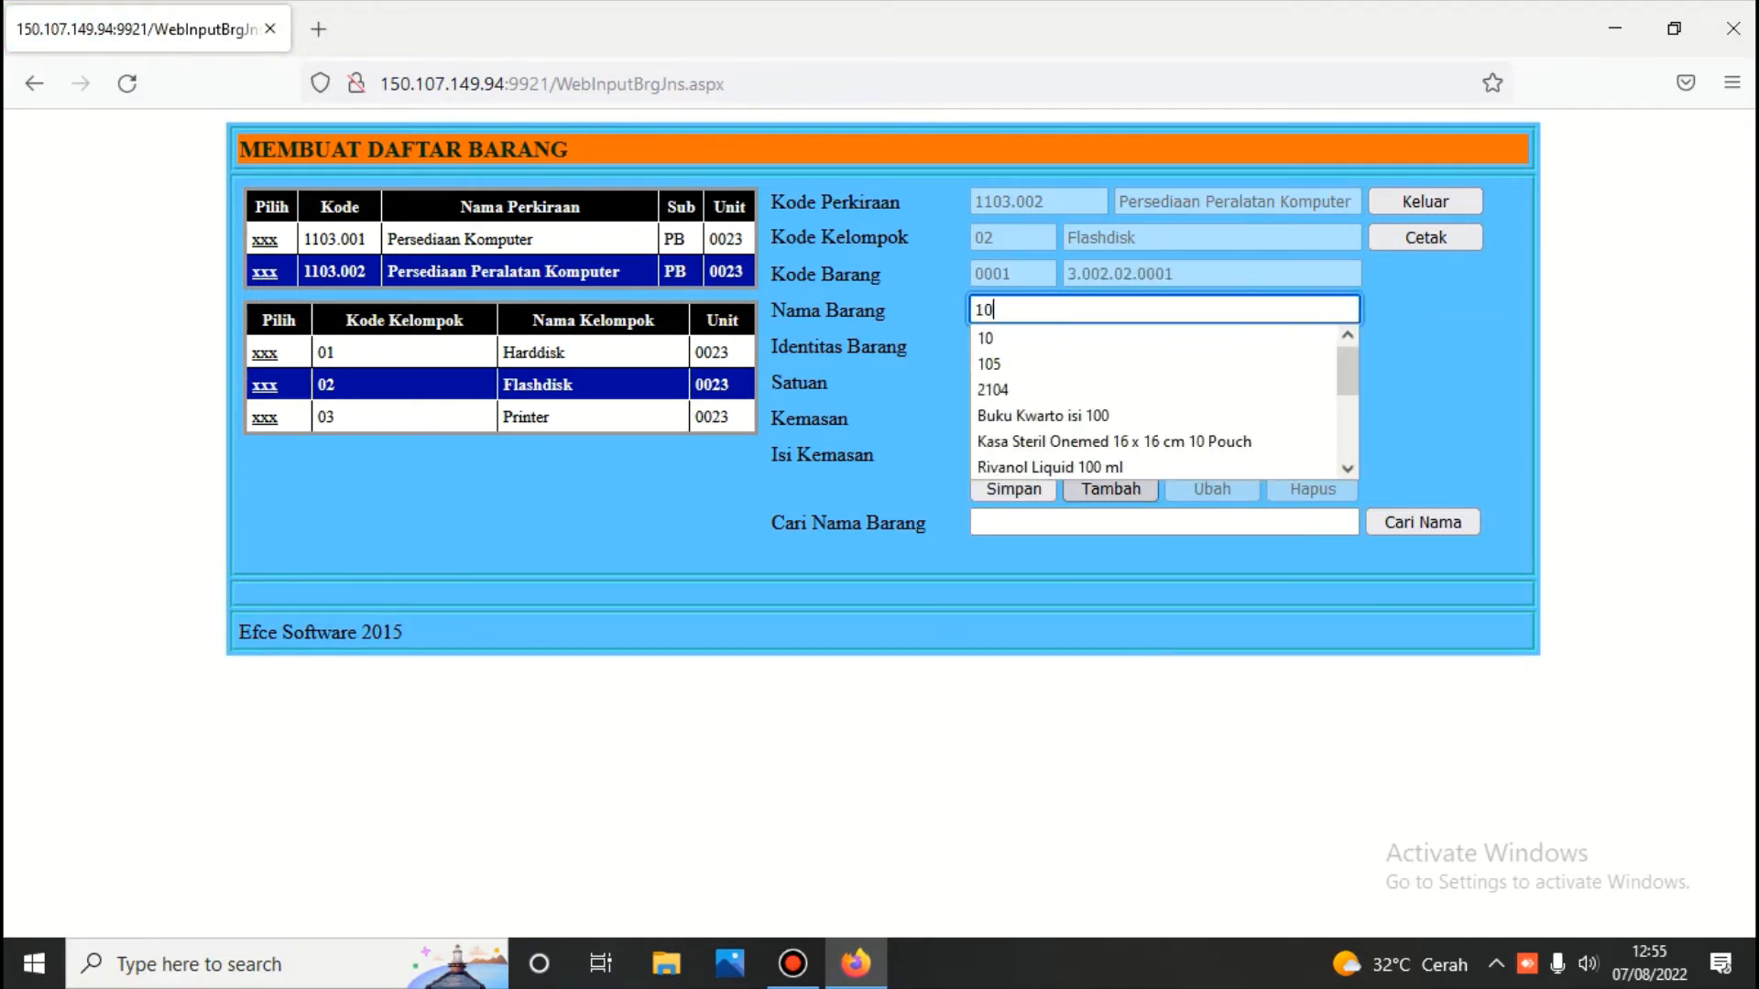
pyautogui.write(' g')
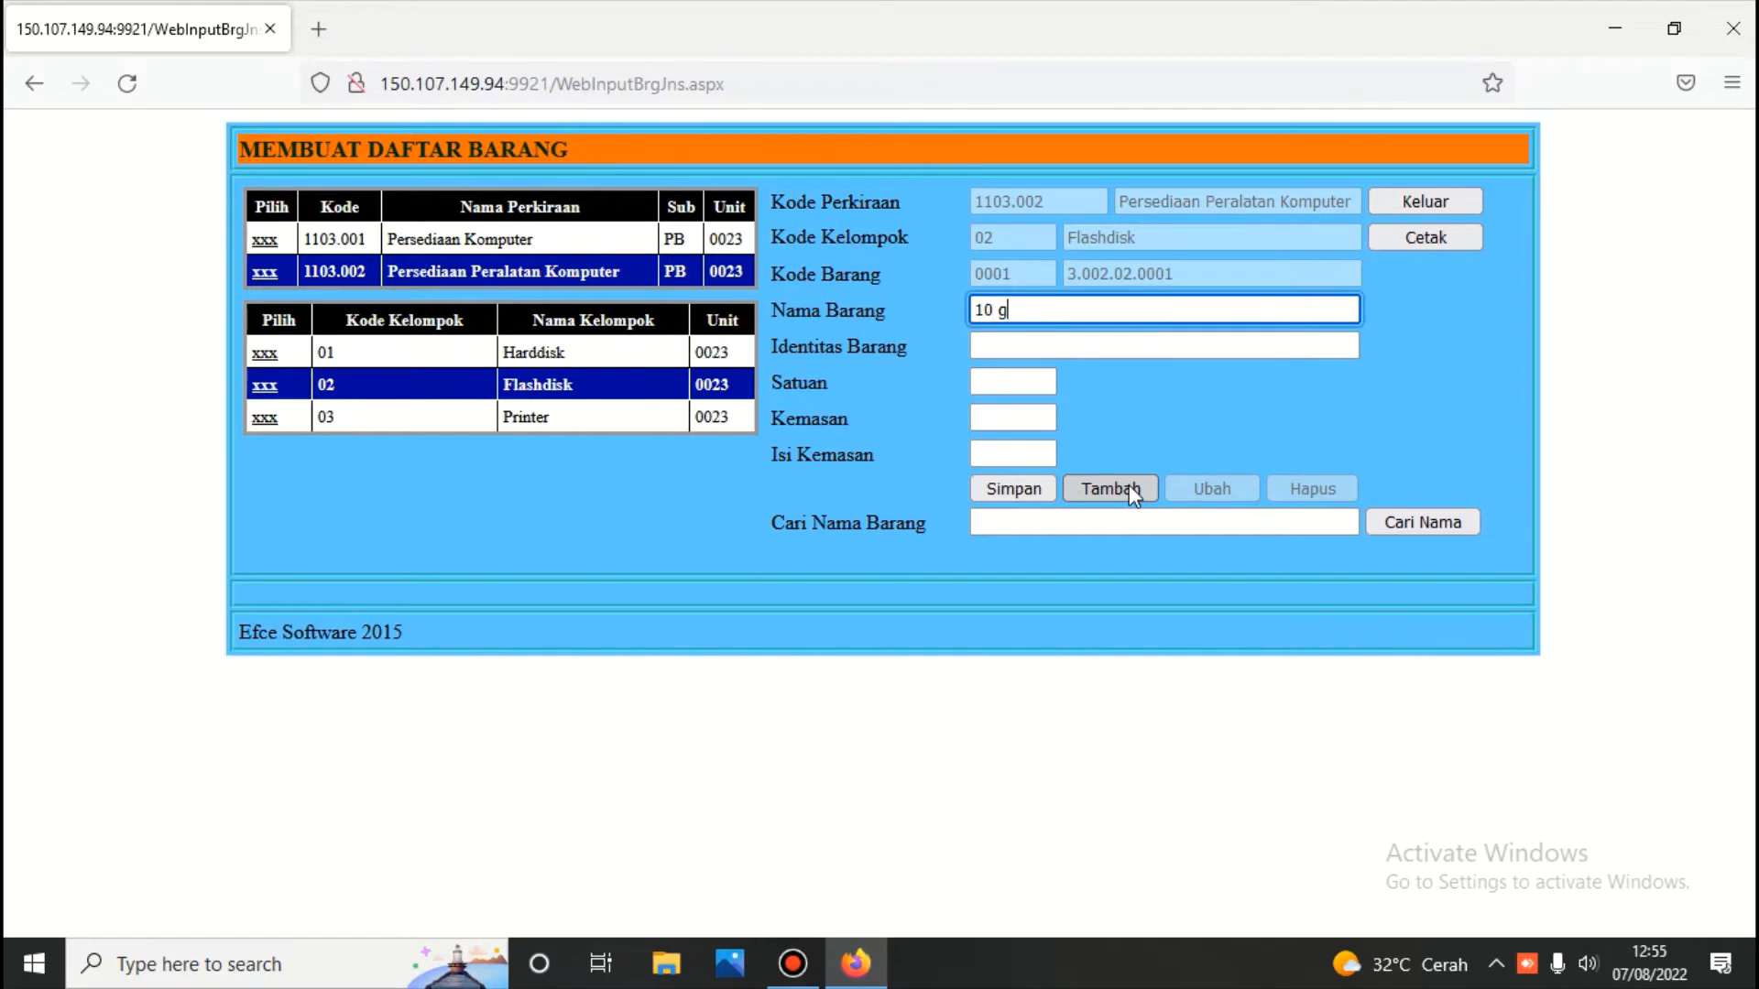
pyautogui.press('BackSpace')
pyautogui.press('BackSpace')
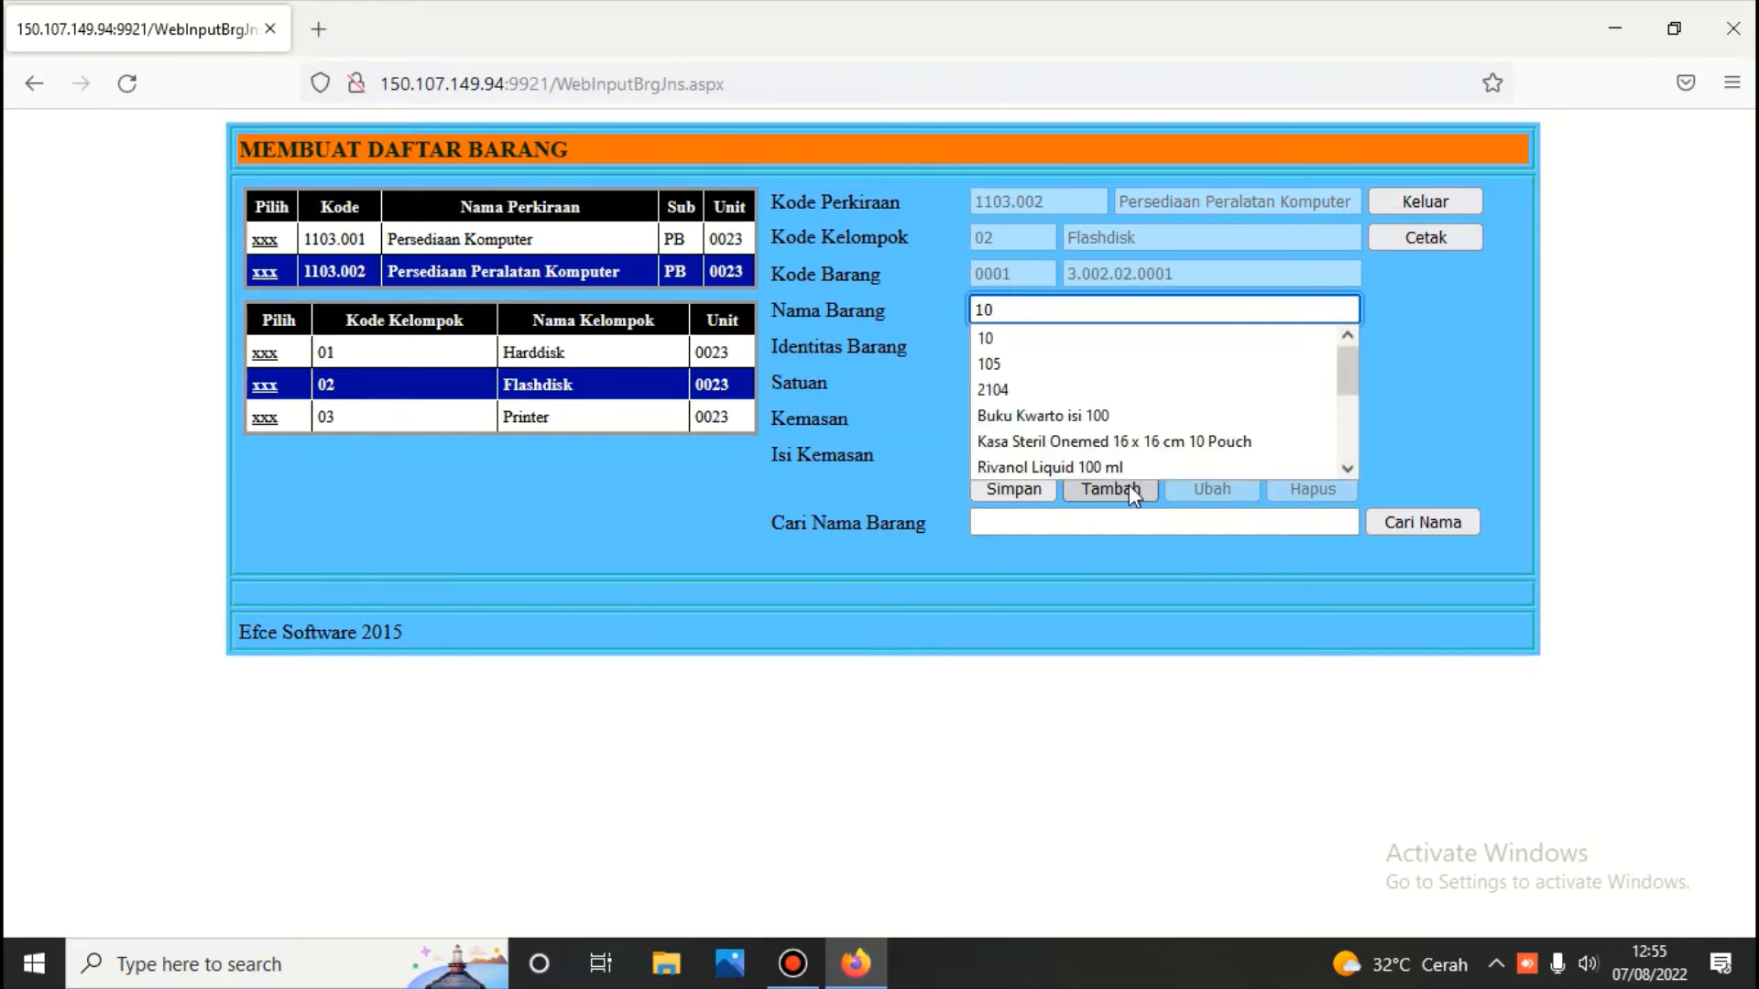
pyautogui.write('GB')
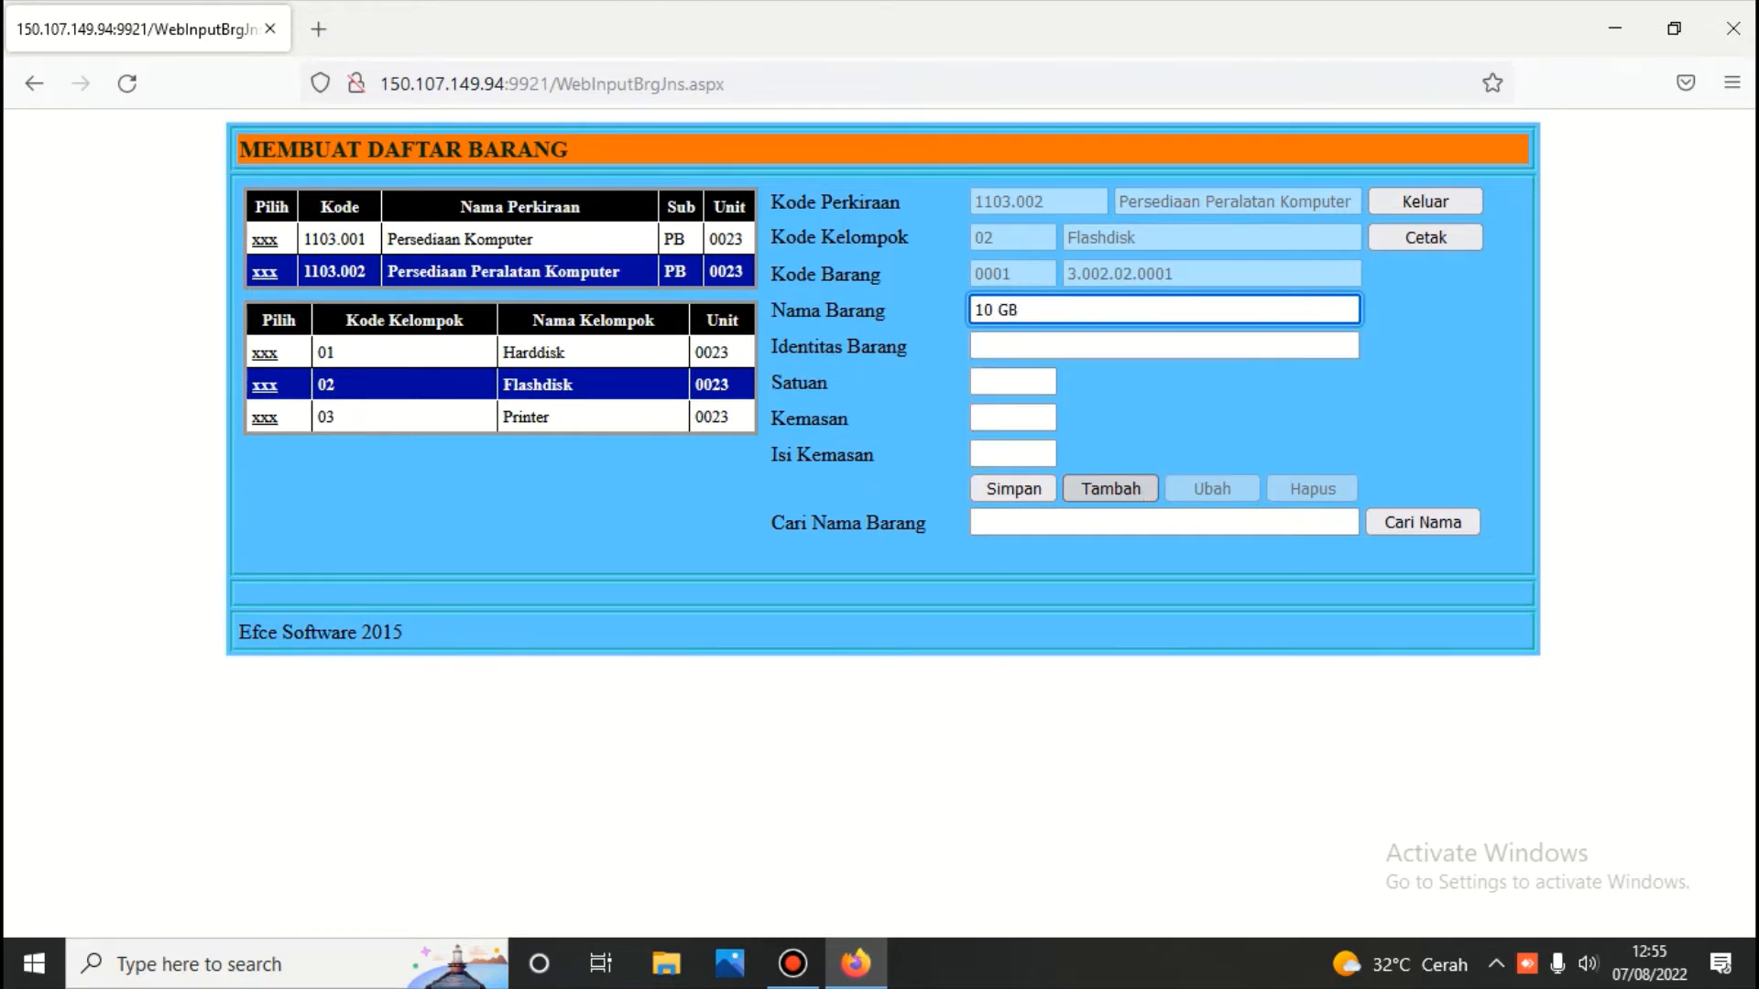
pyautogui.click(1028, 381)
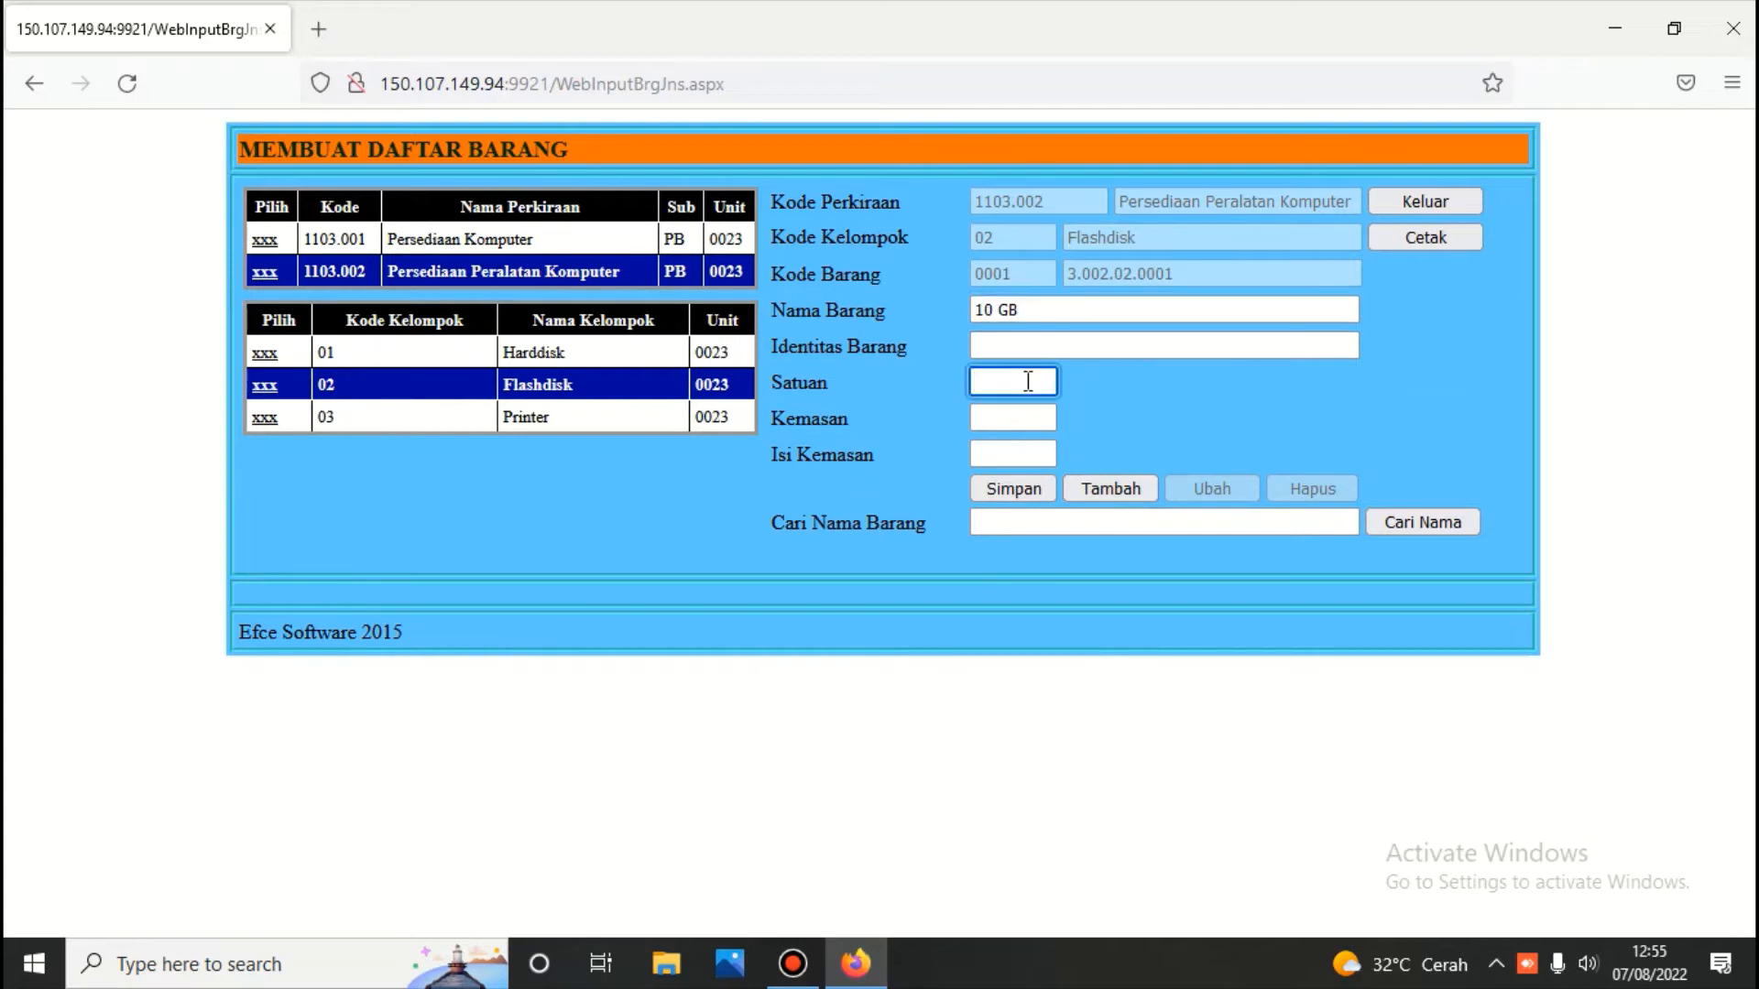
pyautogui.write('BUAG')
pyautogui.press('BackSpace')
pyautogui.press('BackSpace')
pyautogui.press('BackSpace')
pyautogui.press('BackSpace')
pyautogui.write('buah')
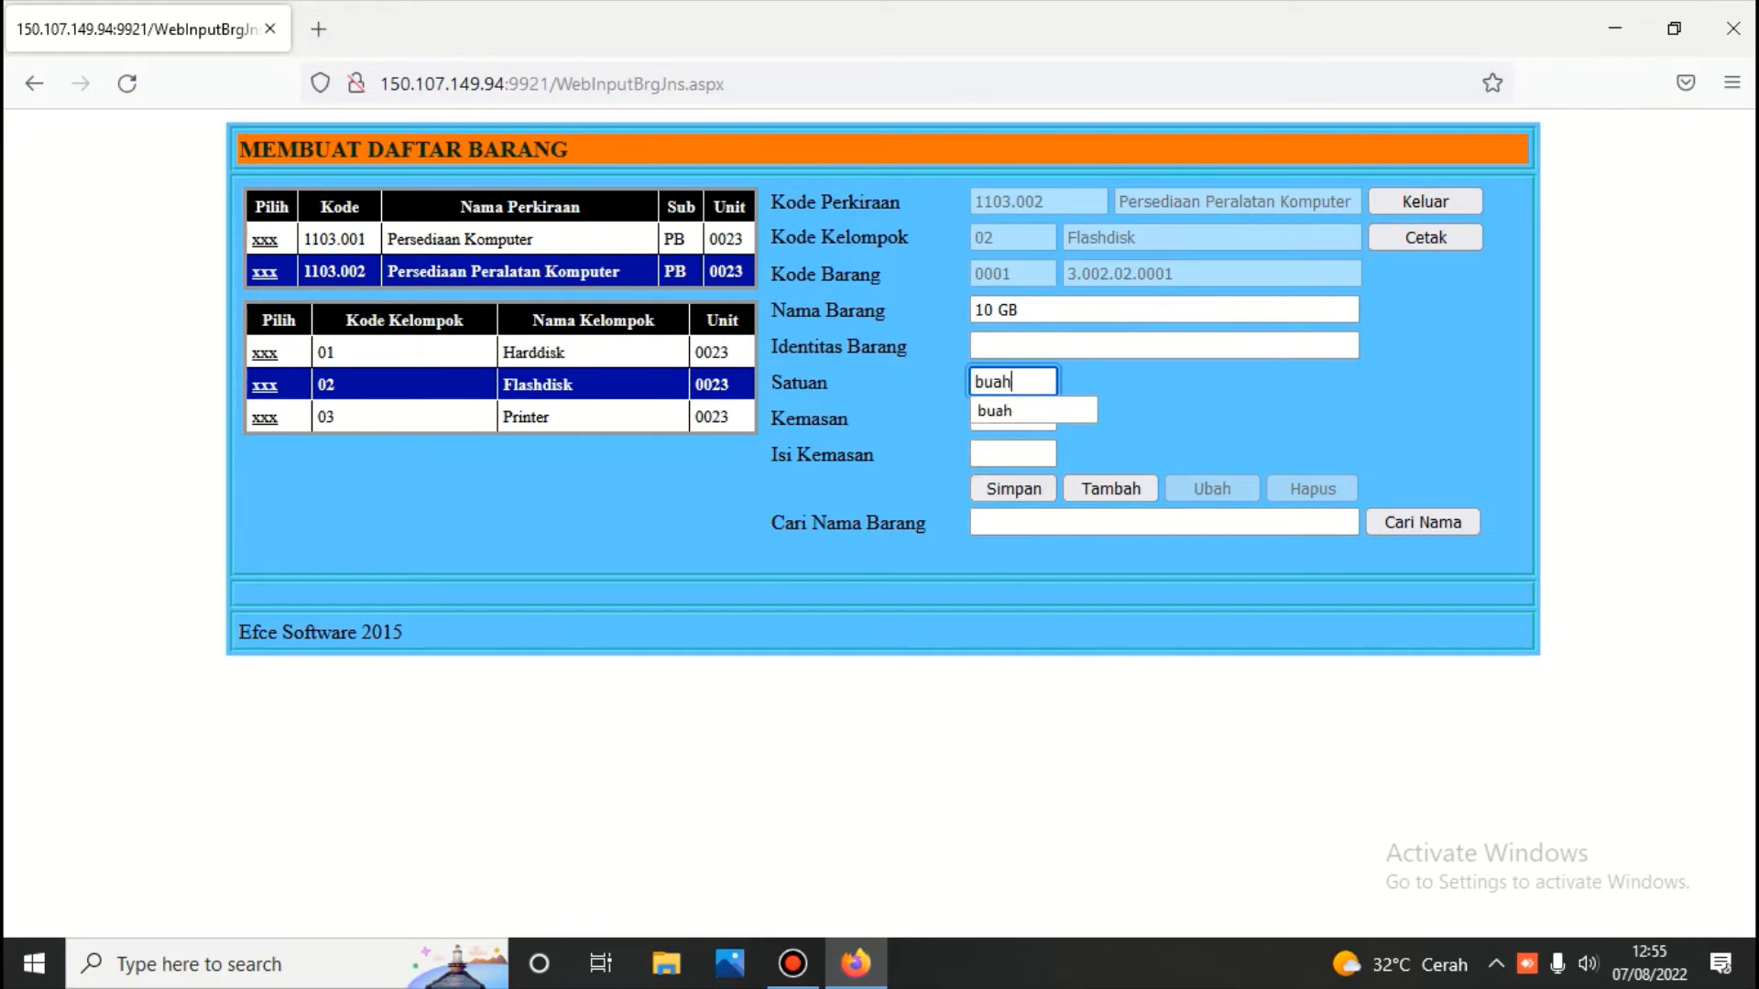
pyautogui.click(1017, 492)
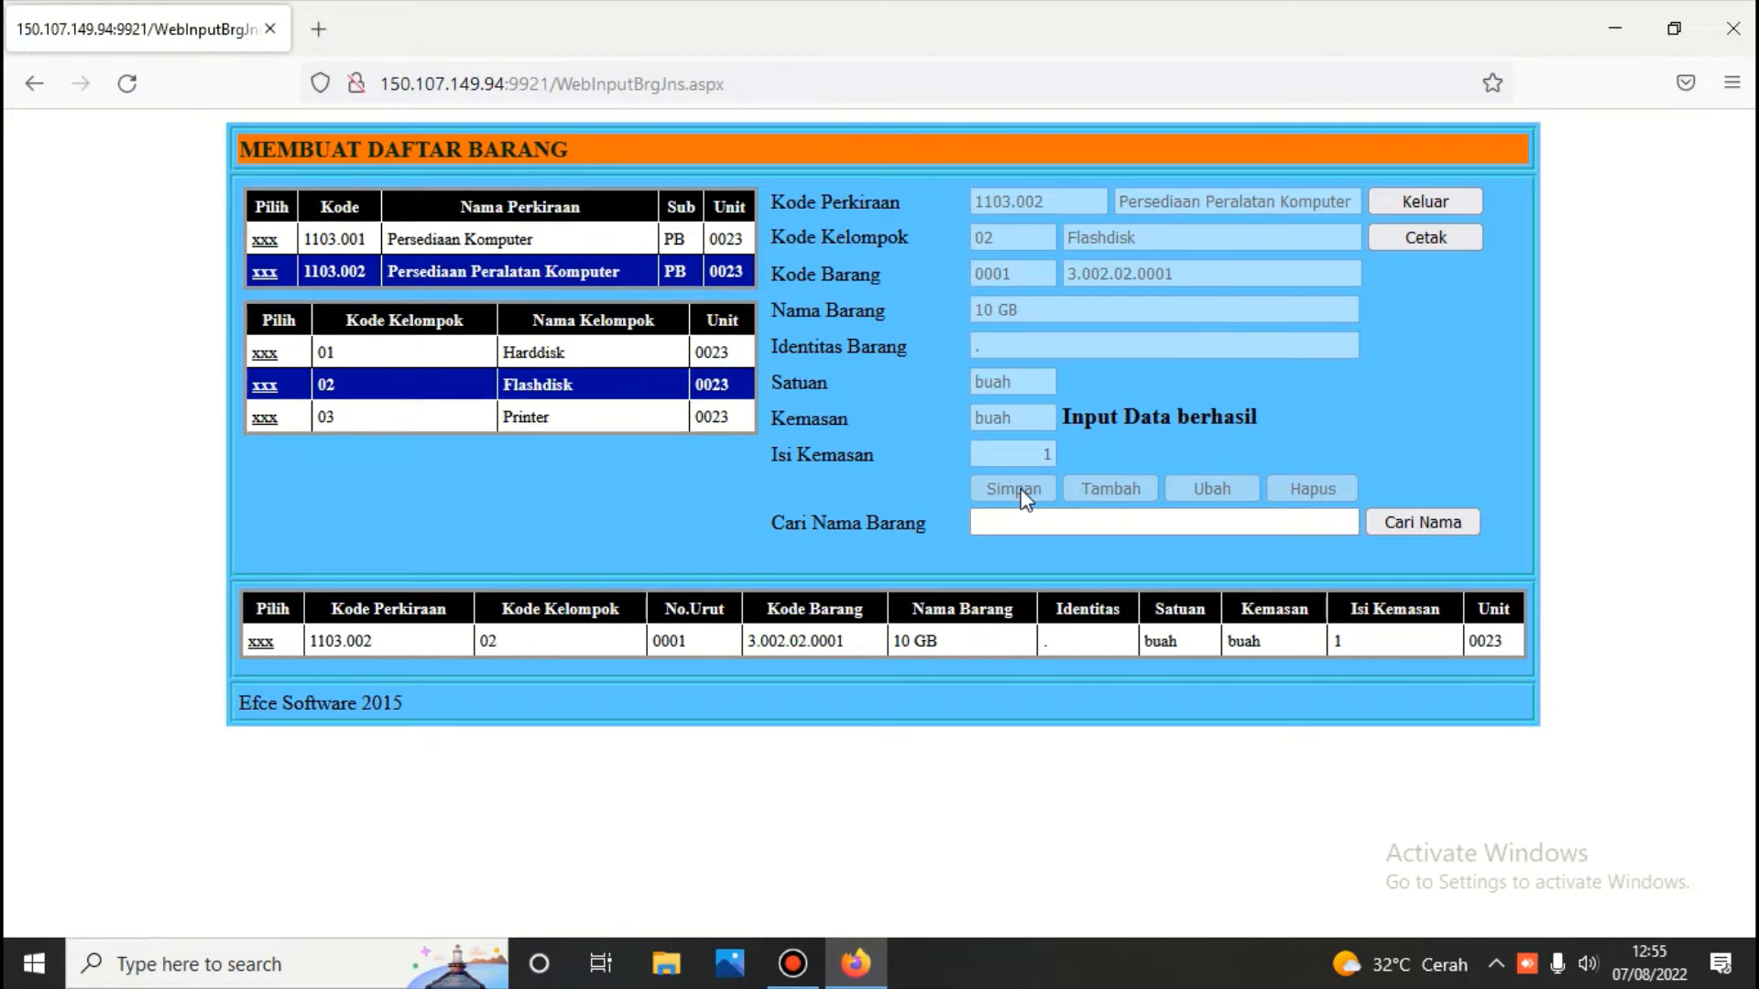
pyautogui.click(1424, 203)
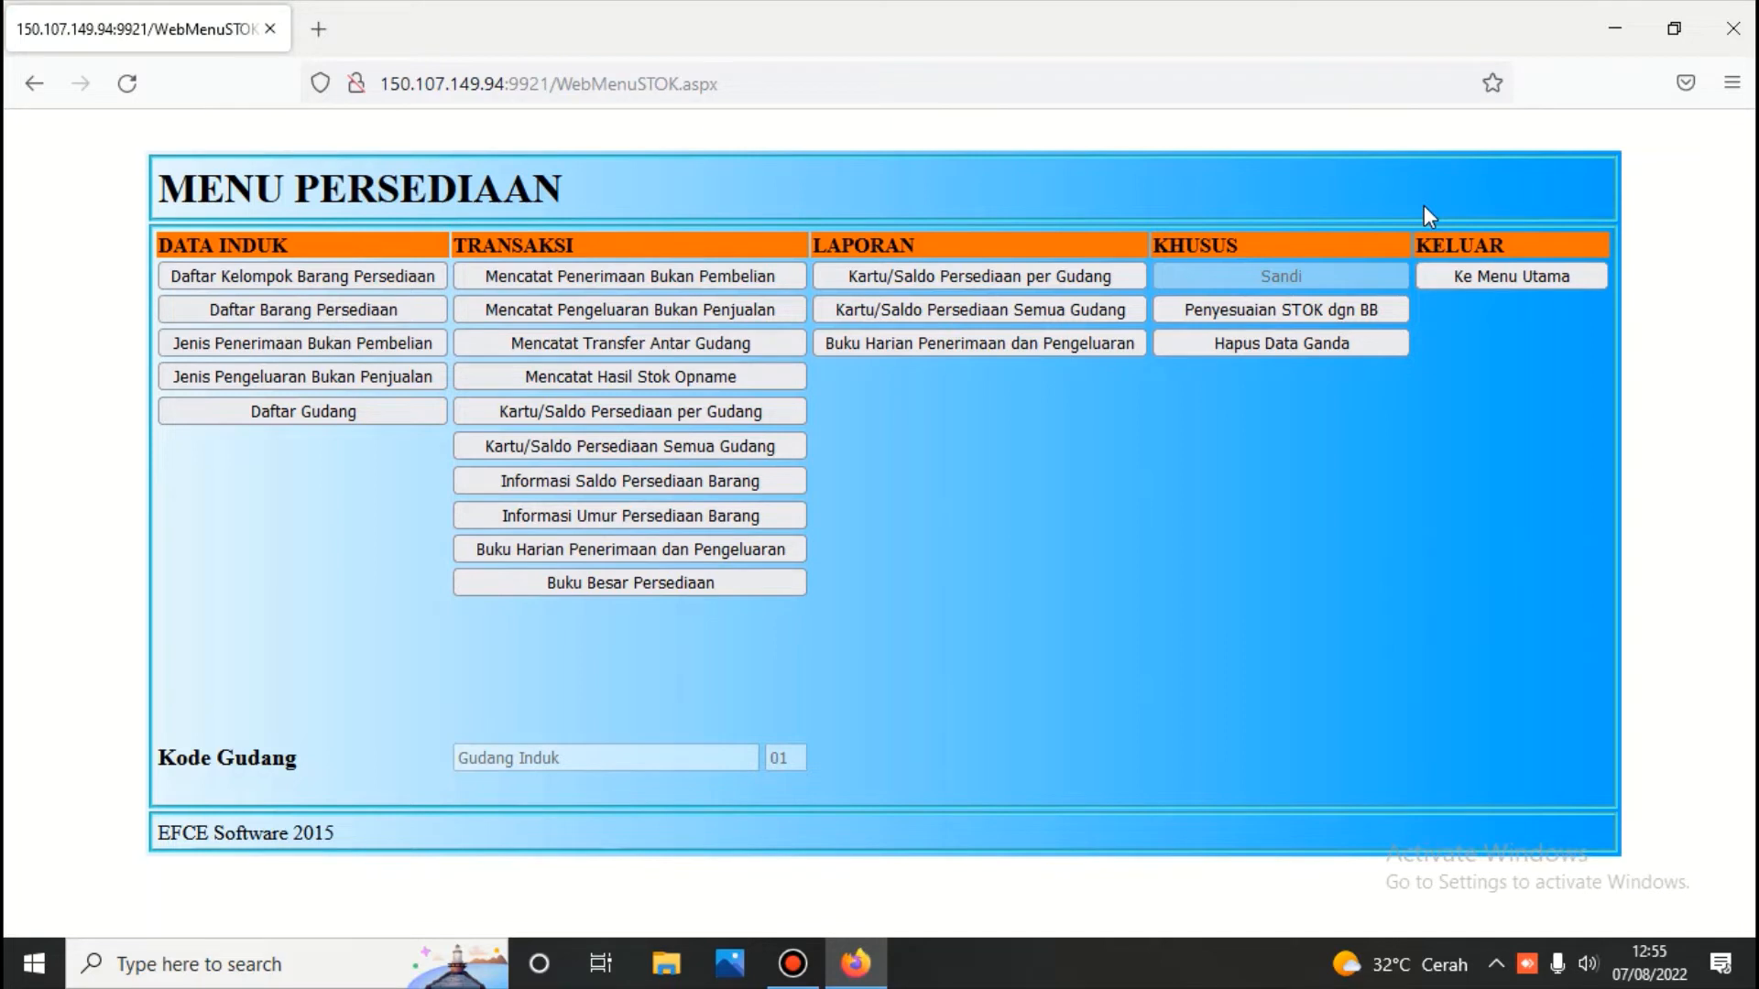
# Start a new Saldo Awal receipt voucher dated 28/07/2022, with bon date 28/07/2022
pyautogui.click(637, 284)
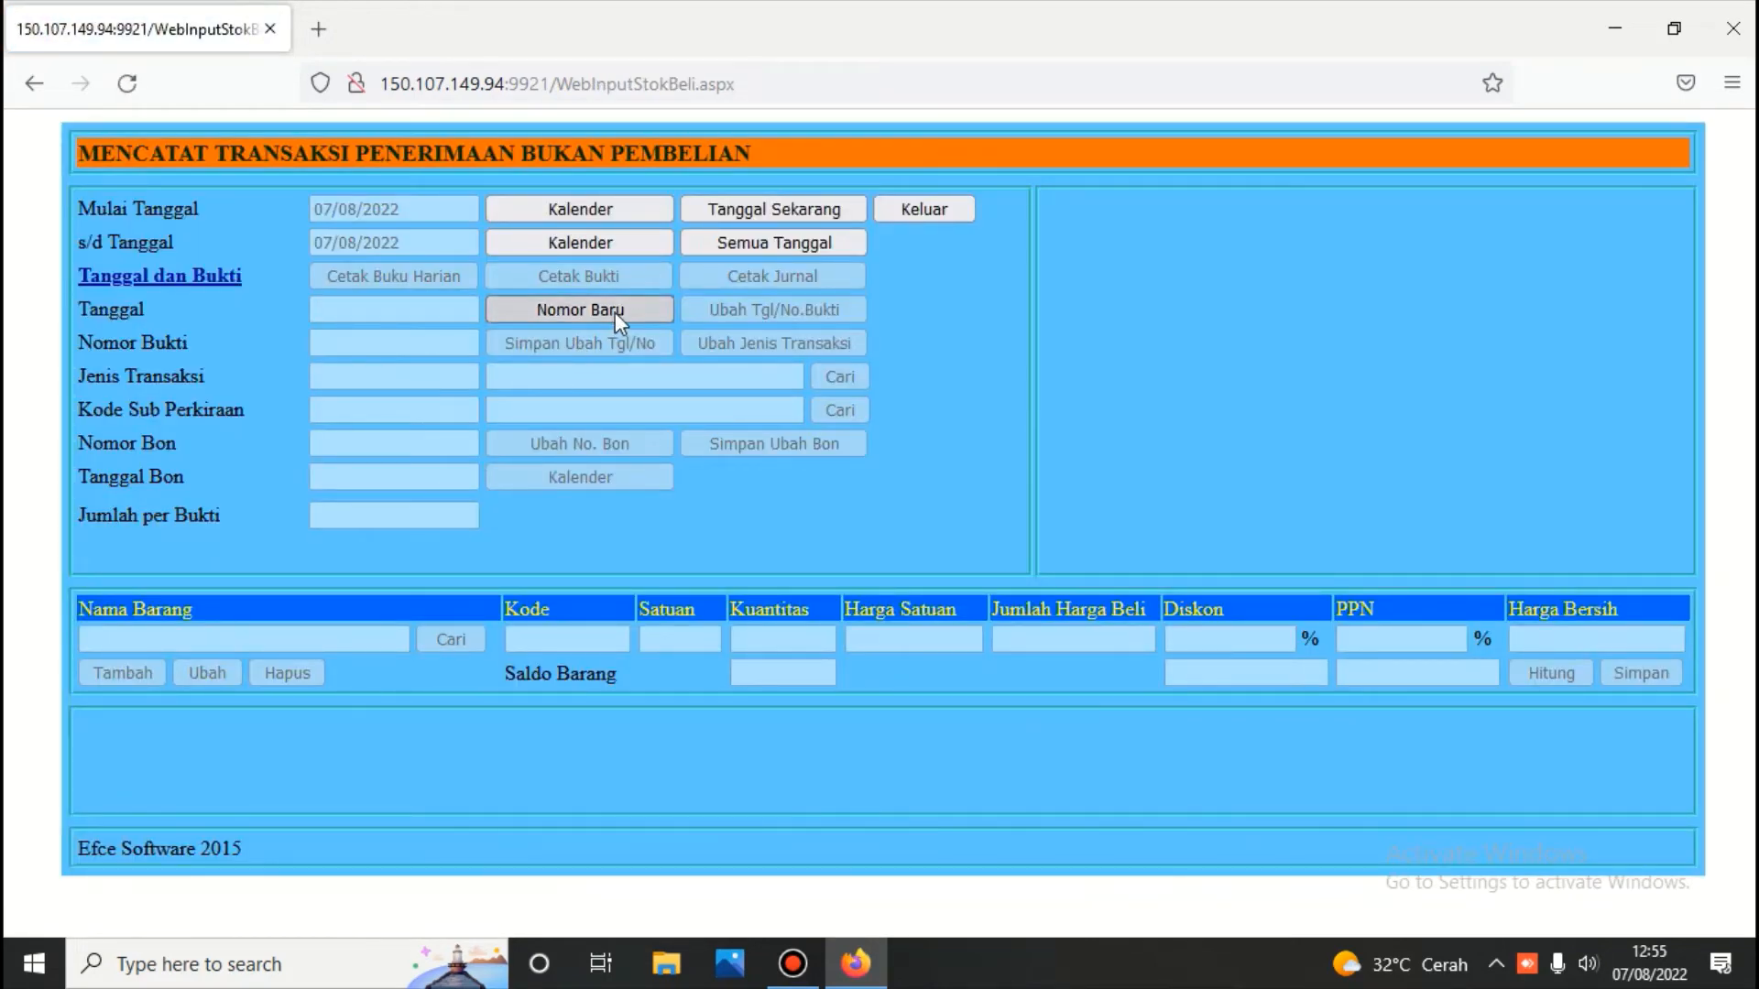
pyautogui.click(606, 310)
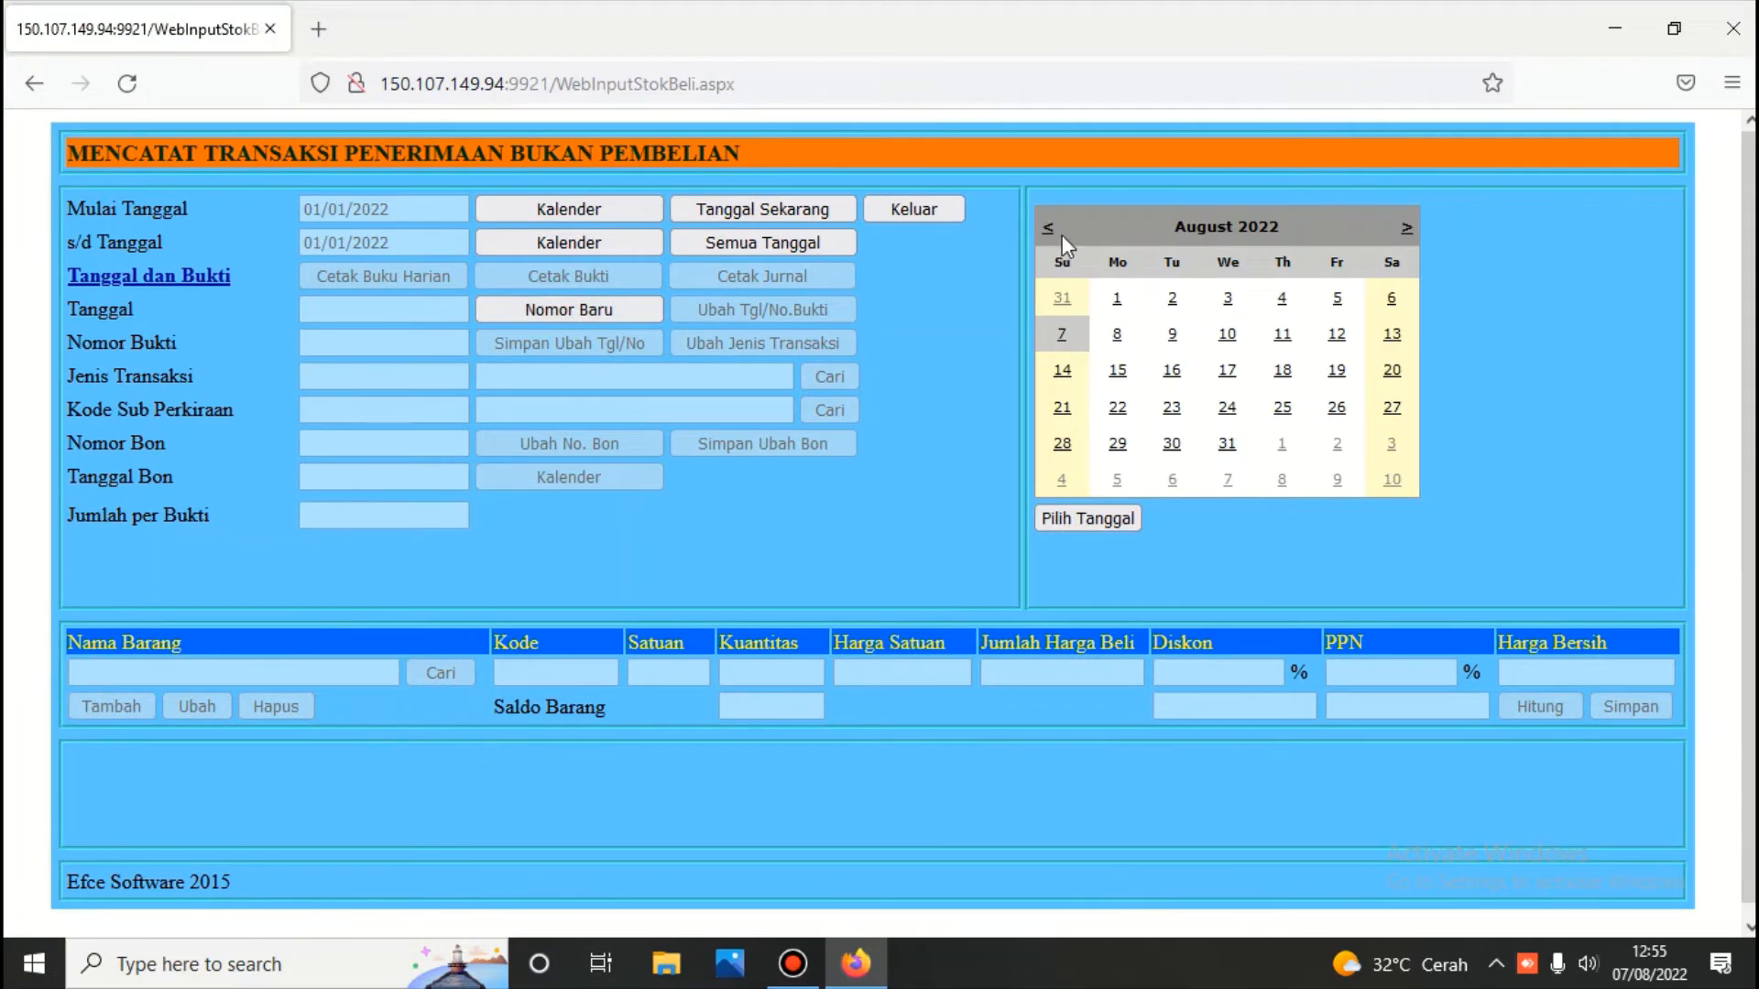
pyautogui.click(1049, 229)
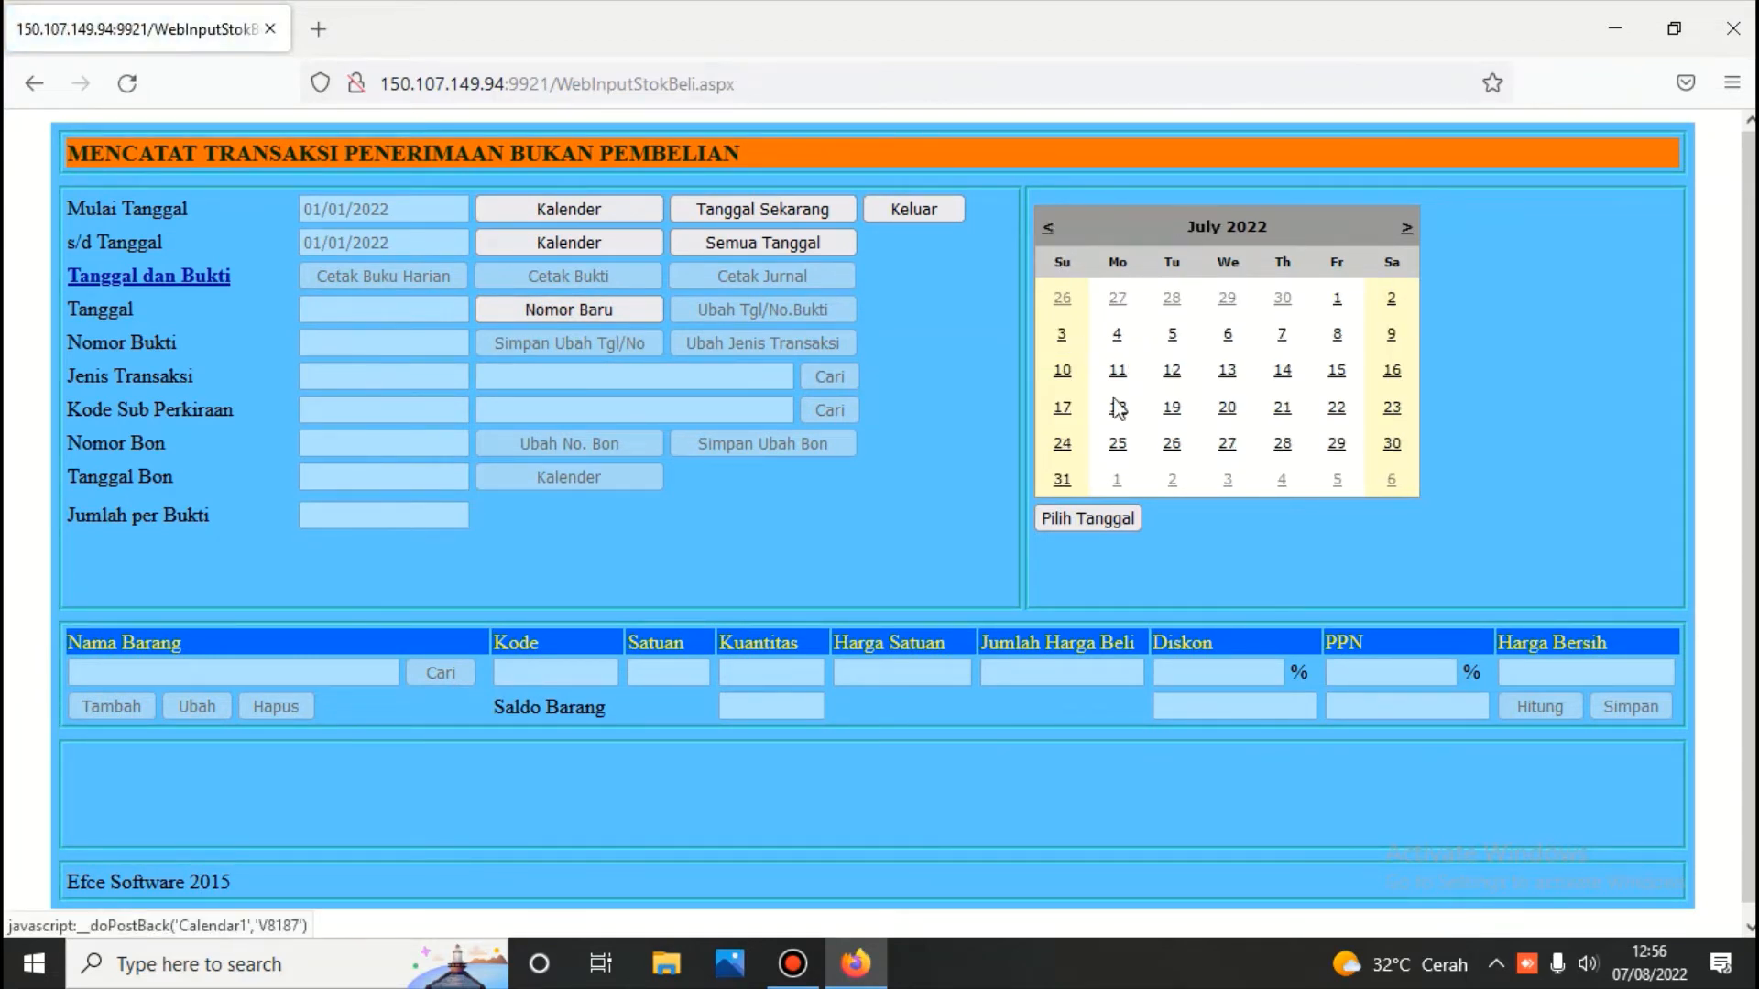
pyautogui.click(1283, 445)
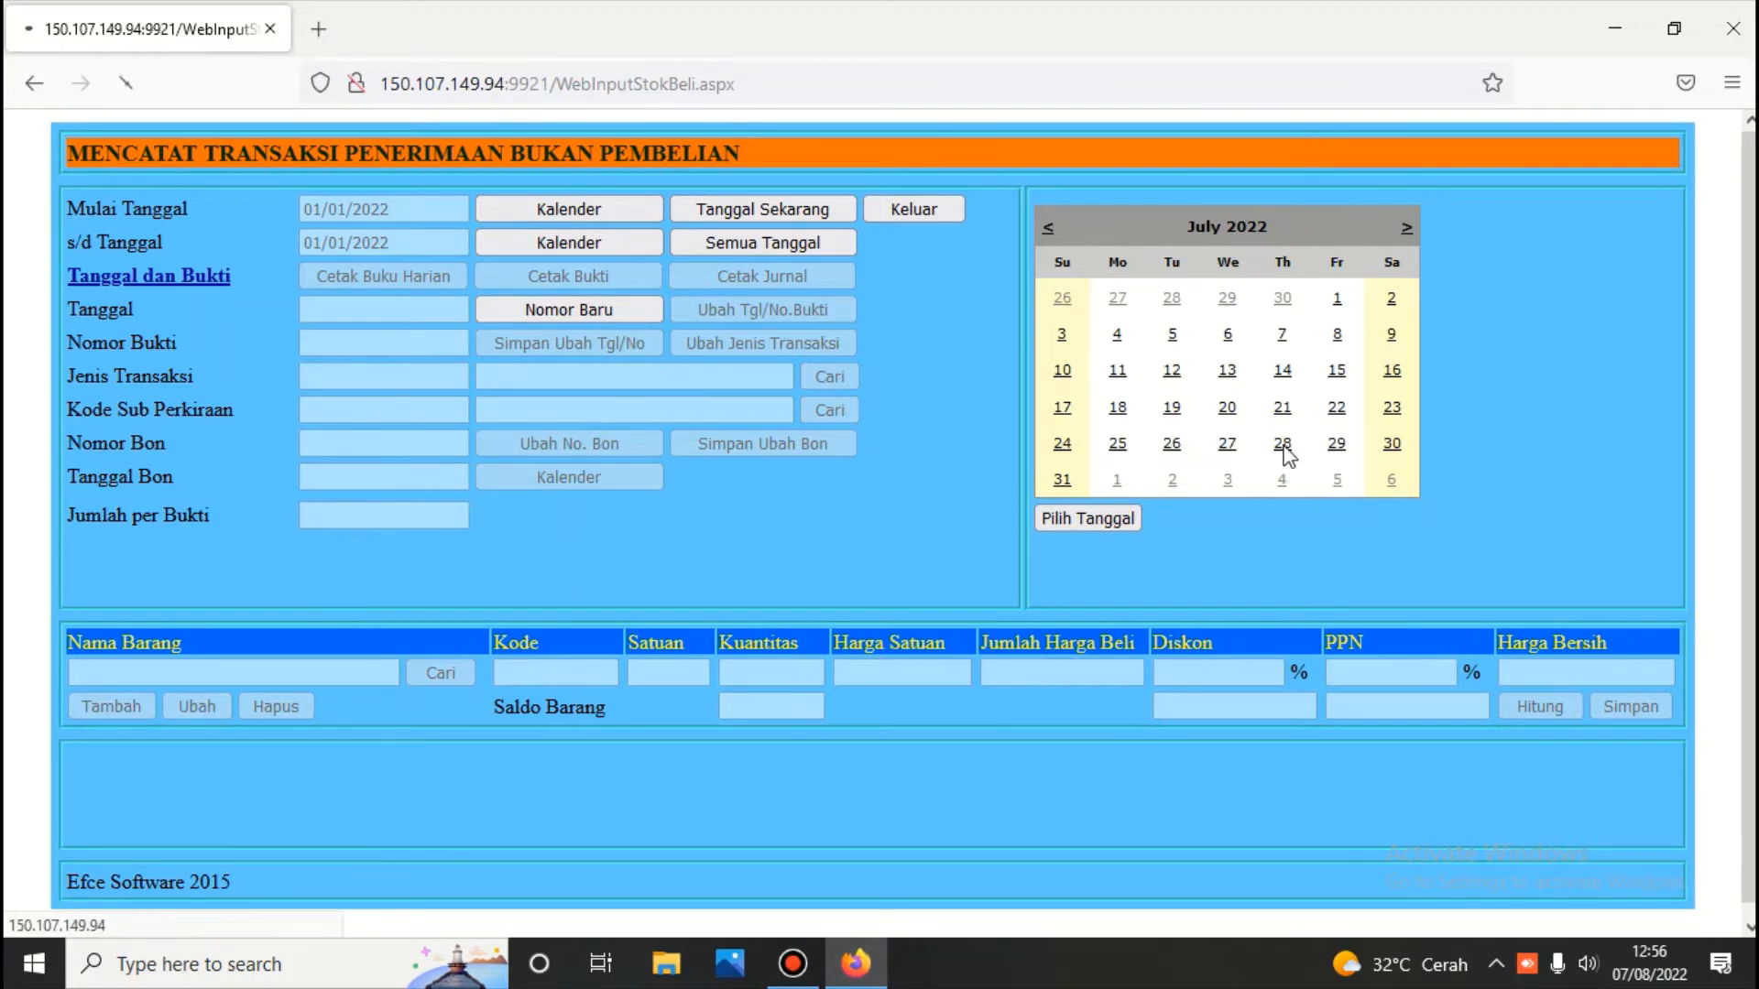
pyautogui.click(849, 373)
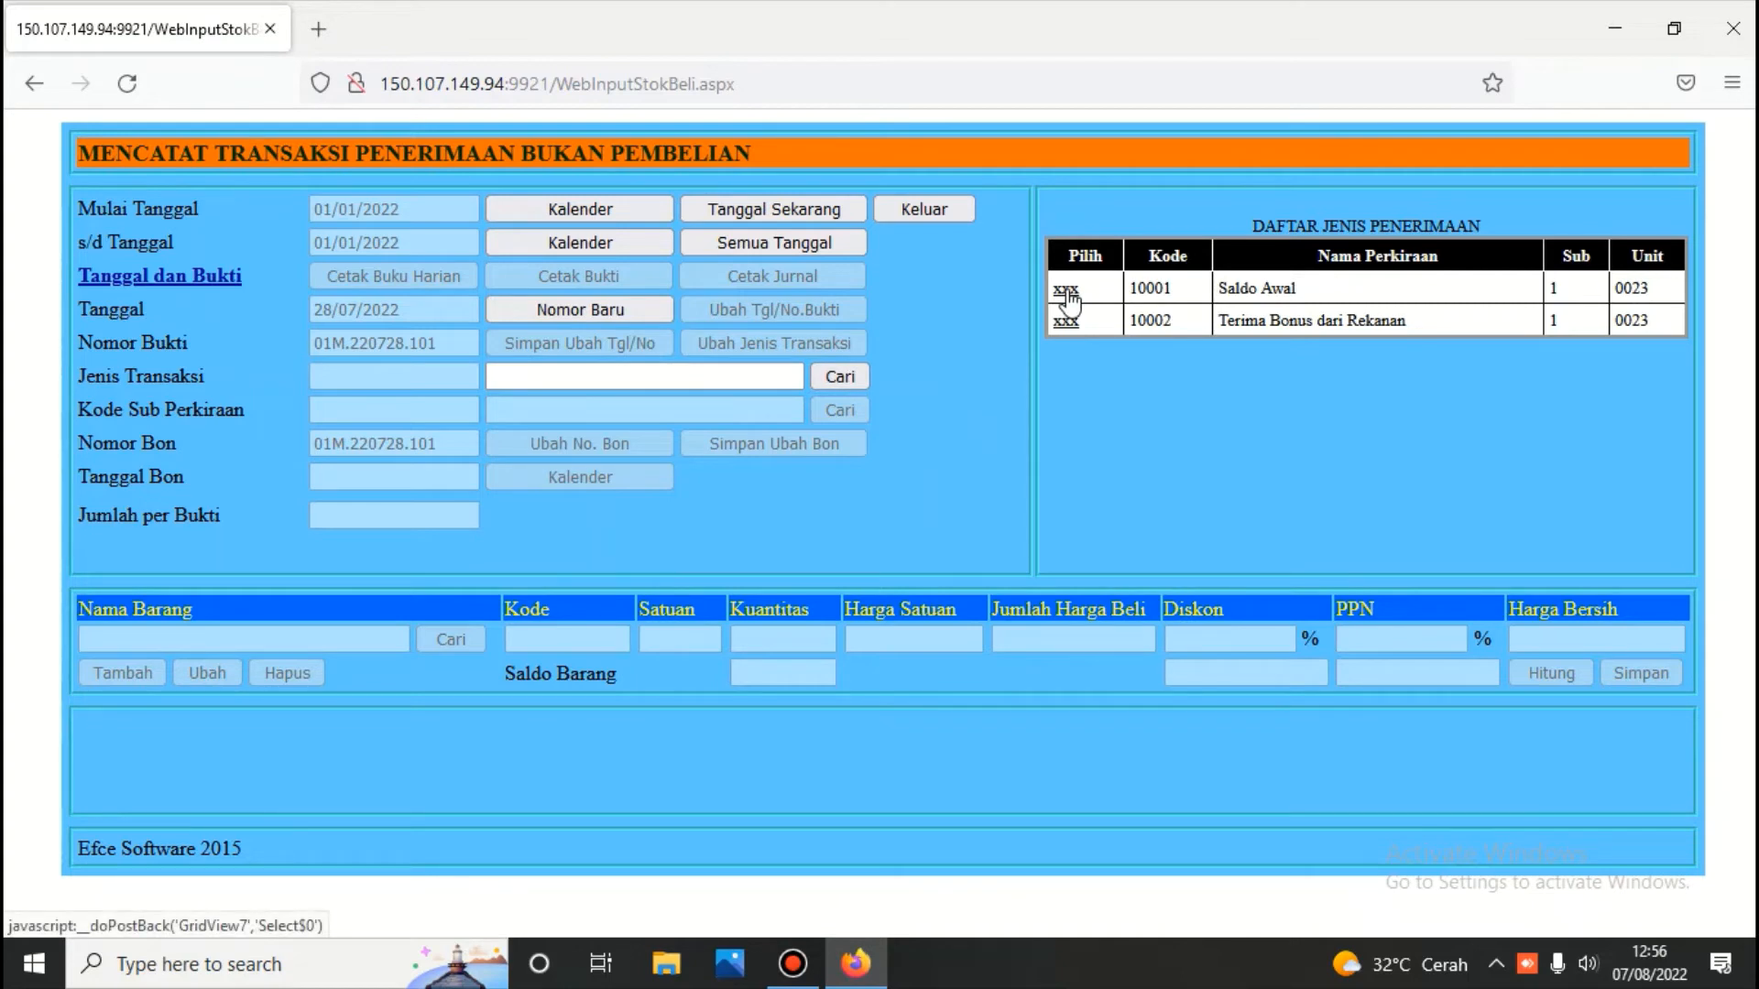
pyautogui.click(1066, 291)
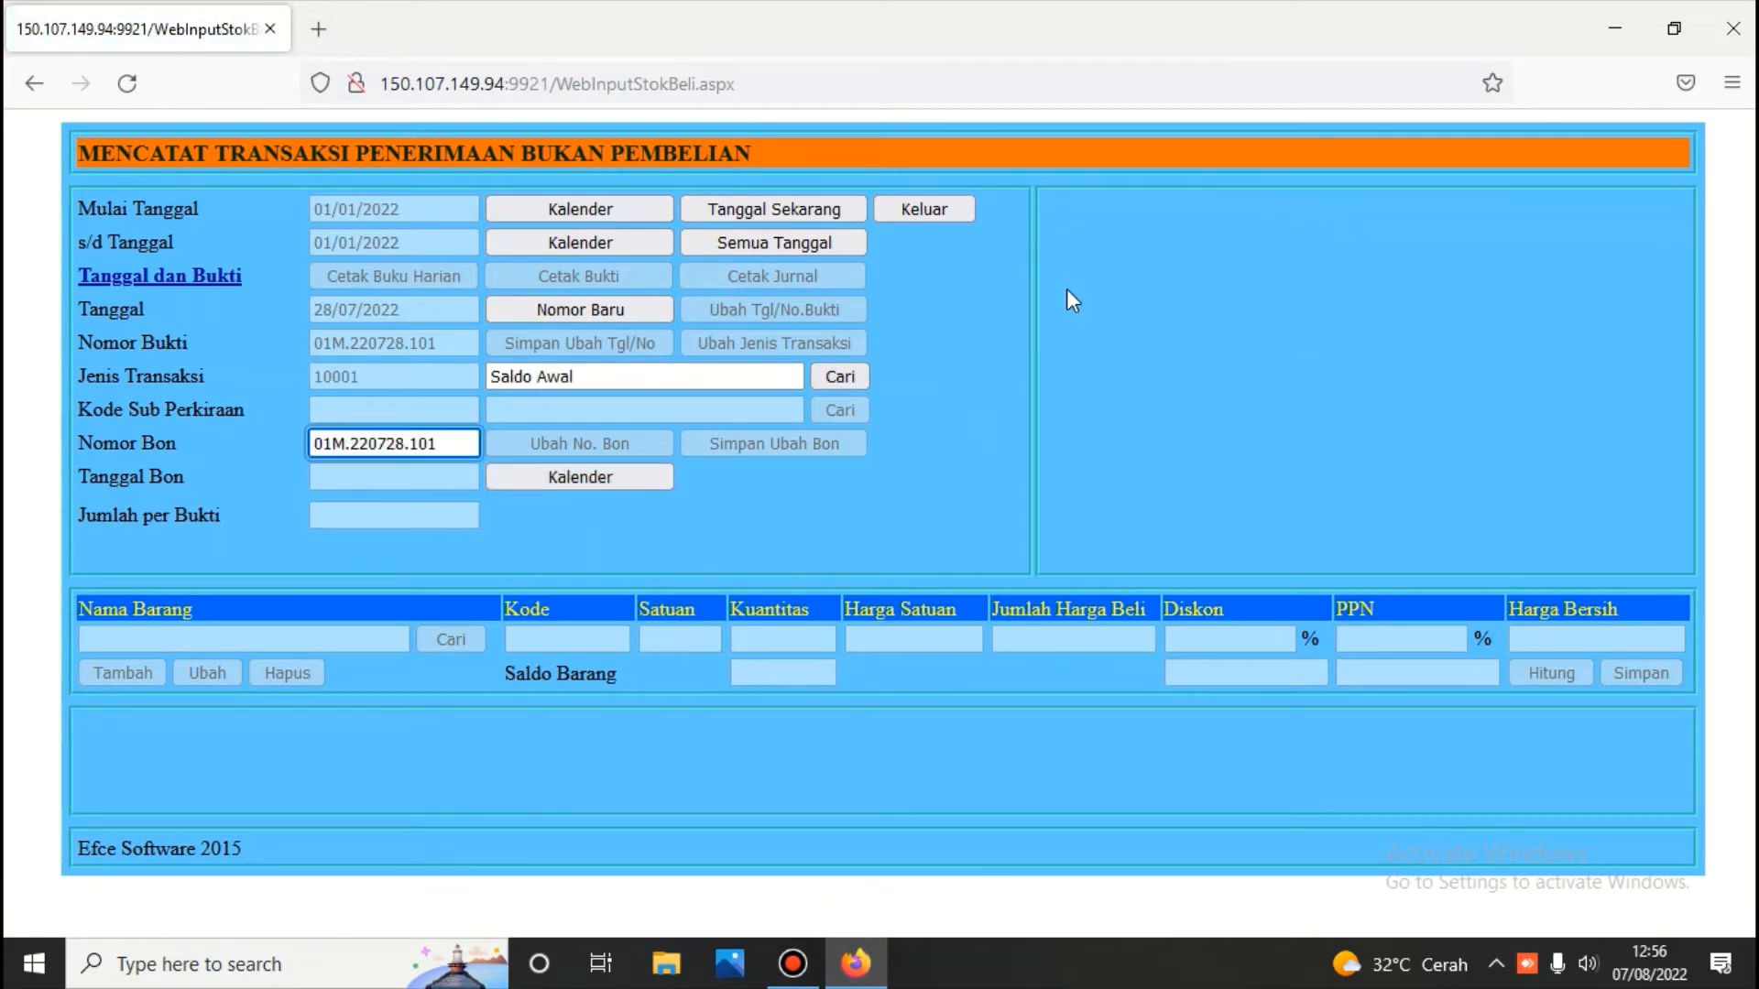
pyautogui.click(612, 478)
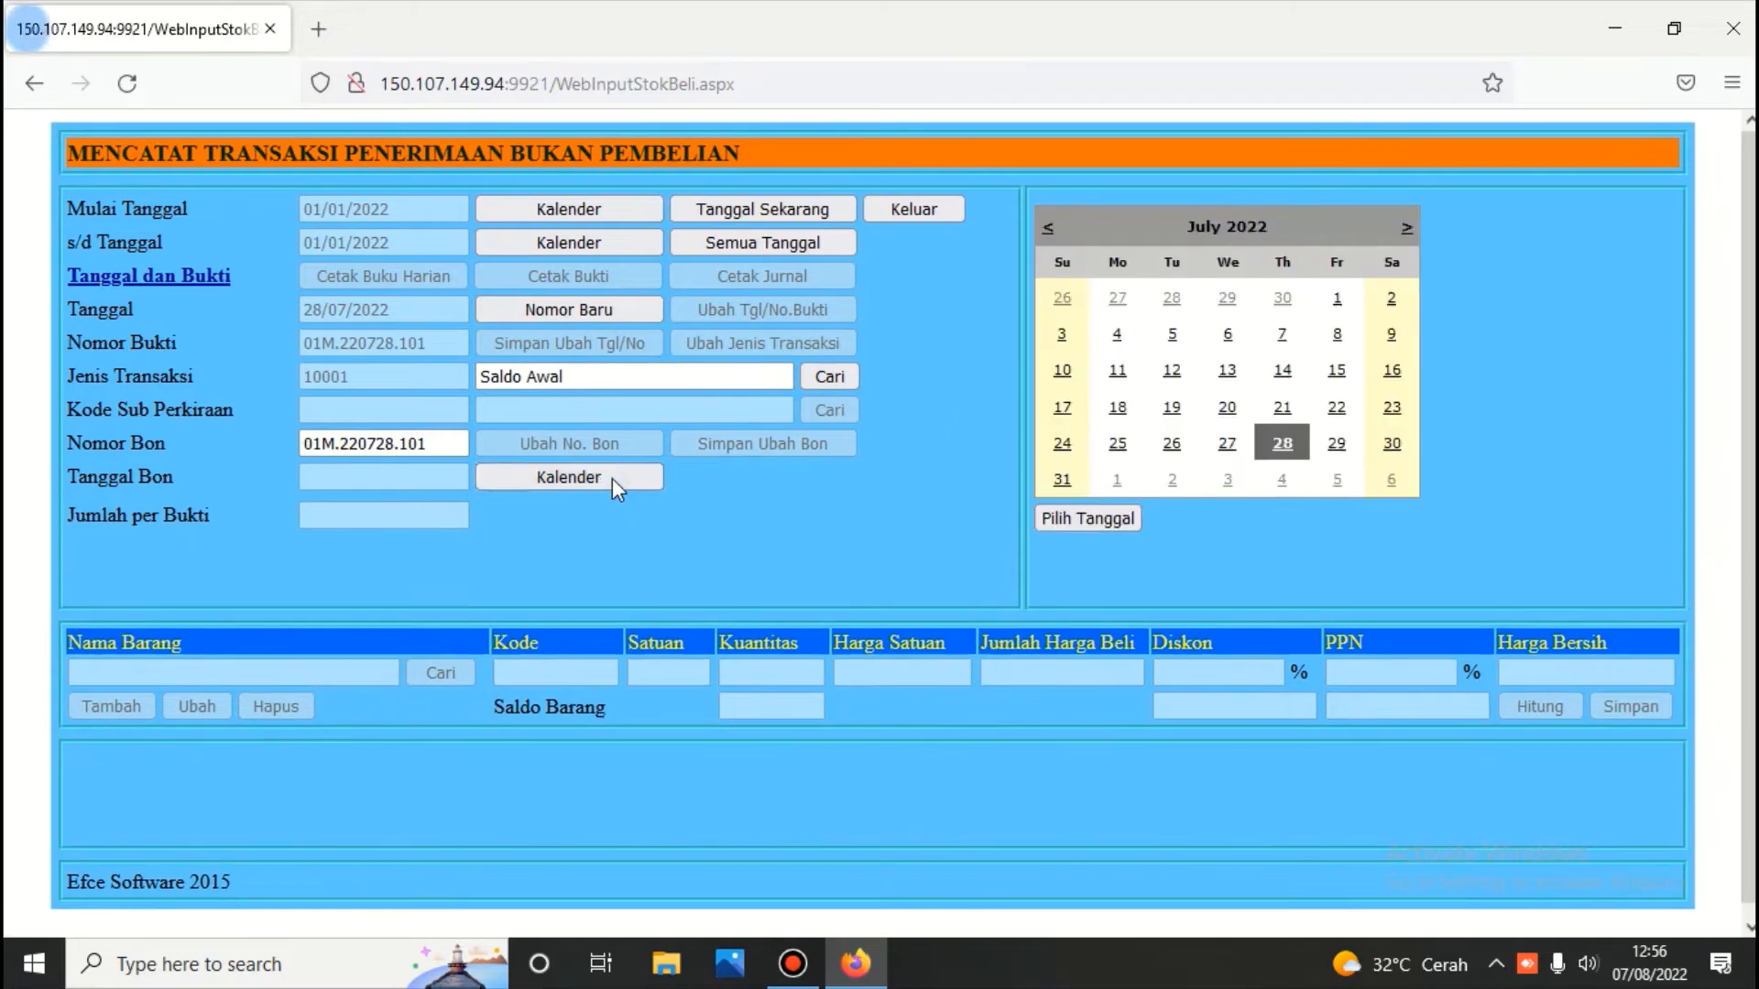
pyautogui.click(1119, 519)
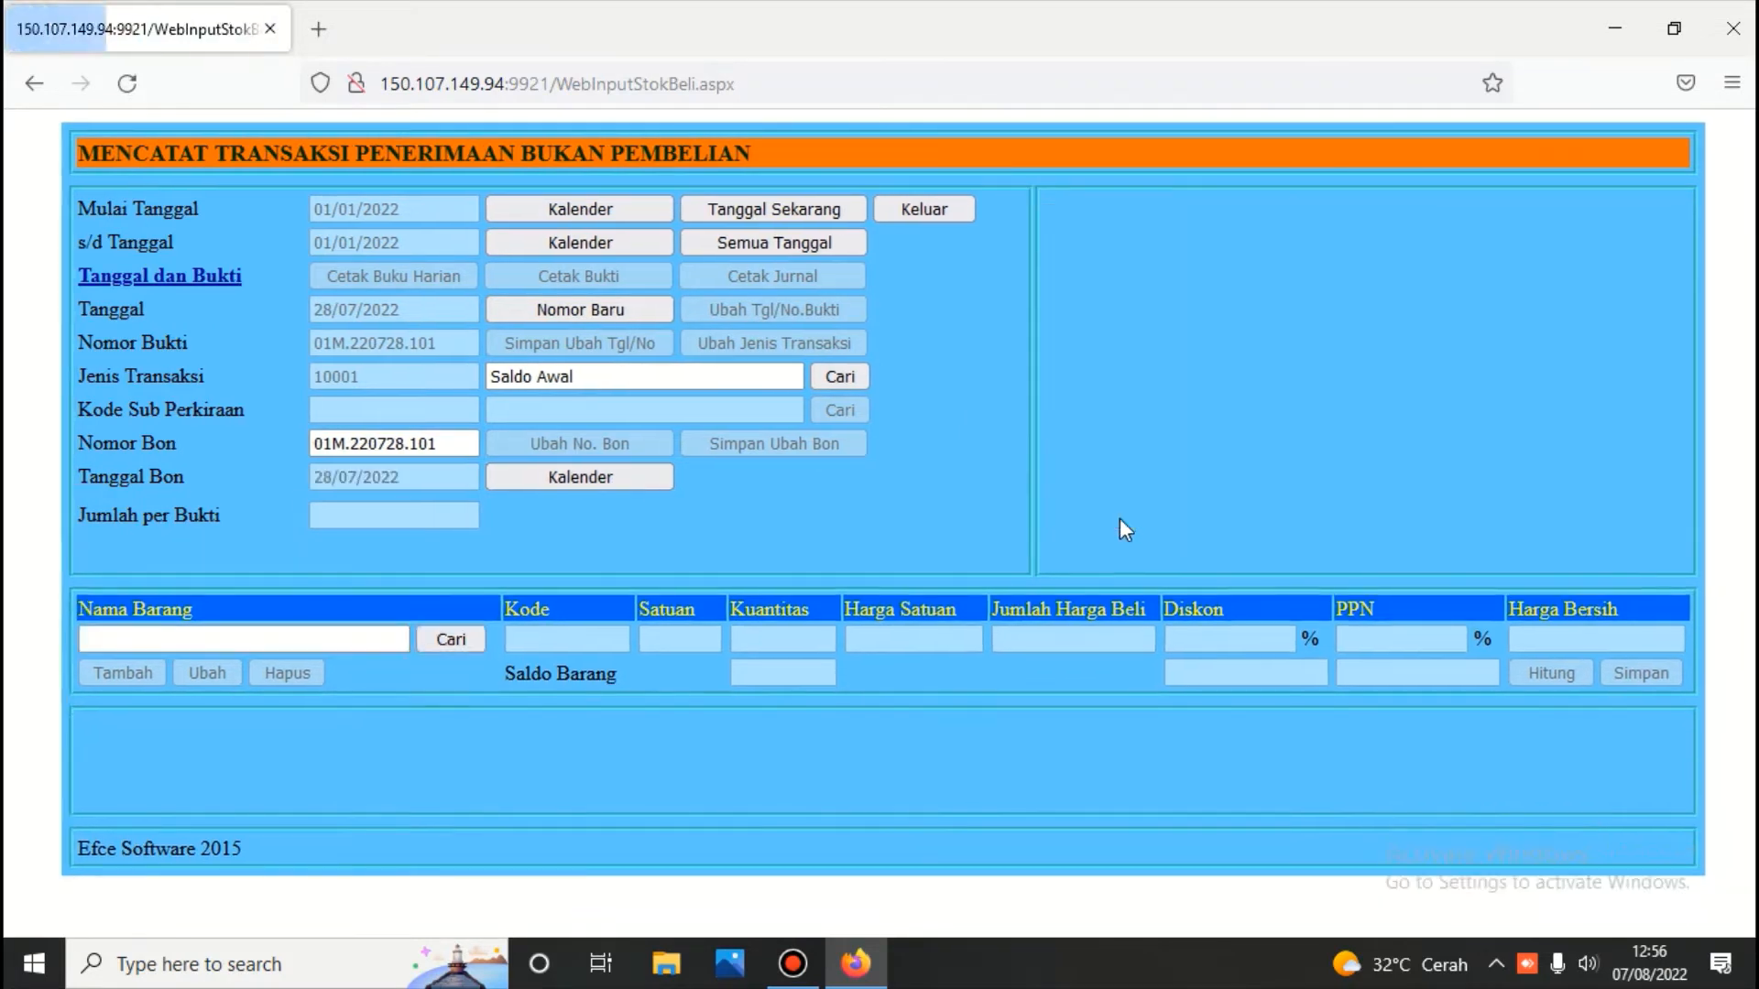
# Add Dell item 3.001.02.0001, quantity 5 at 10.000.000, calculate, and save the line
pyautogui.click(451, 639)
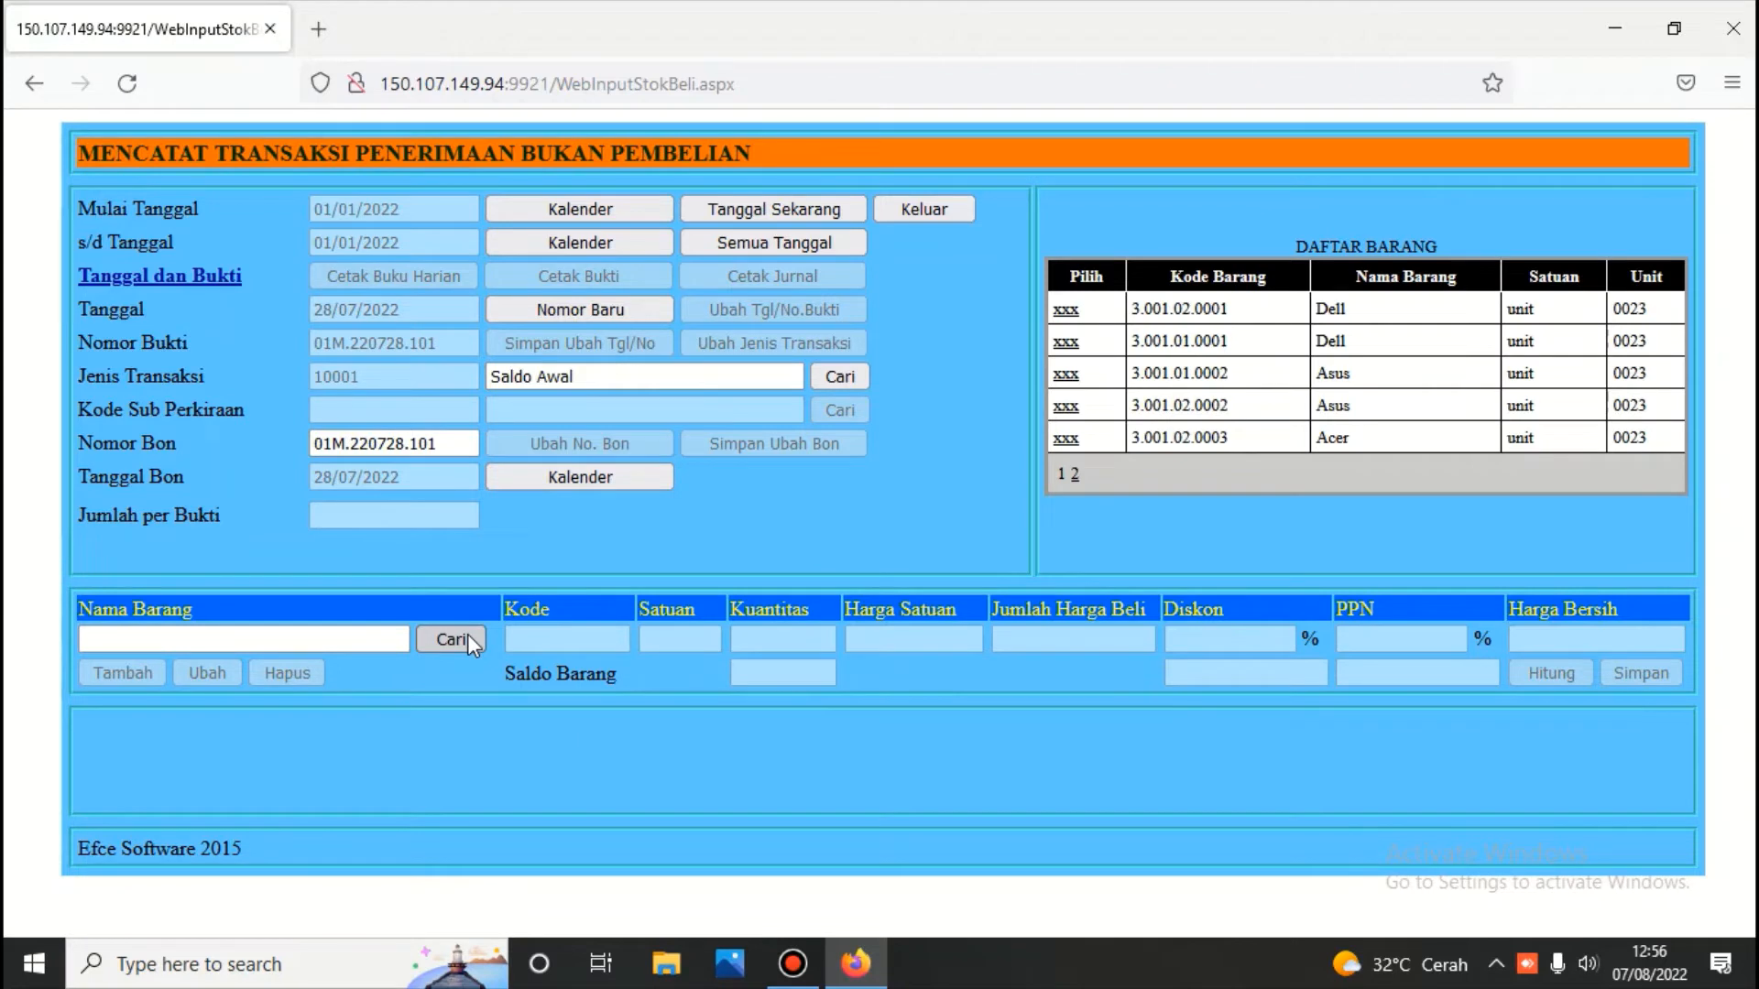
pyautogui.click(1063, 311)
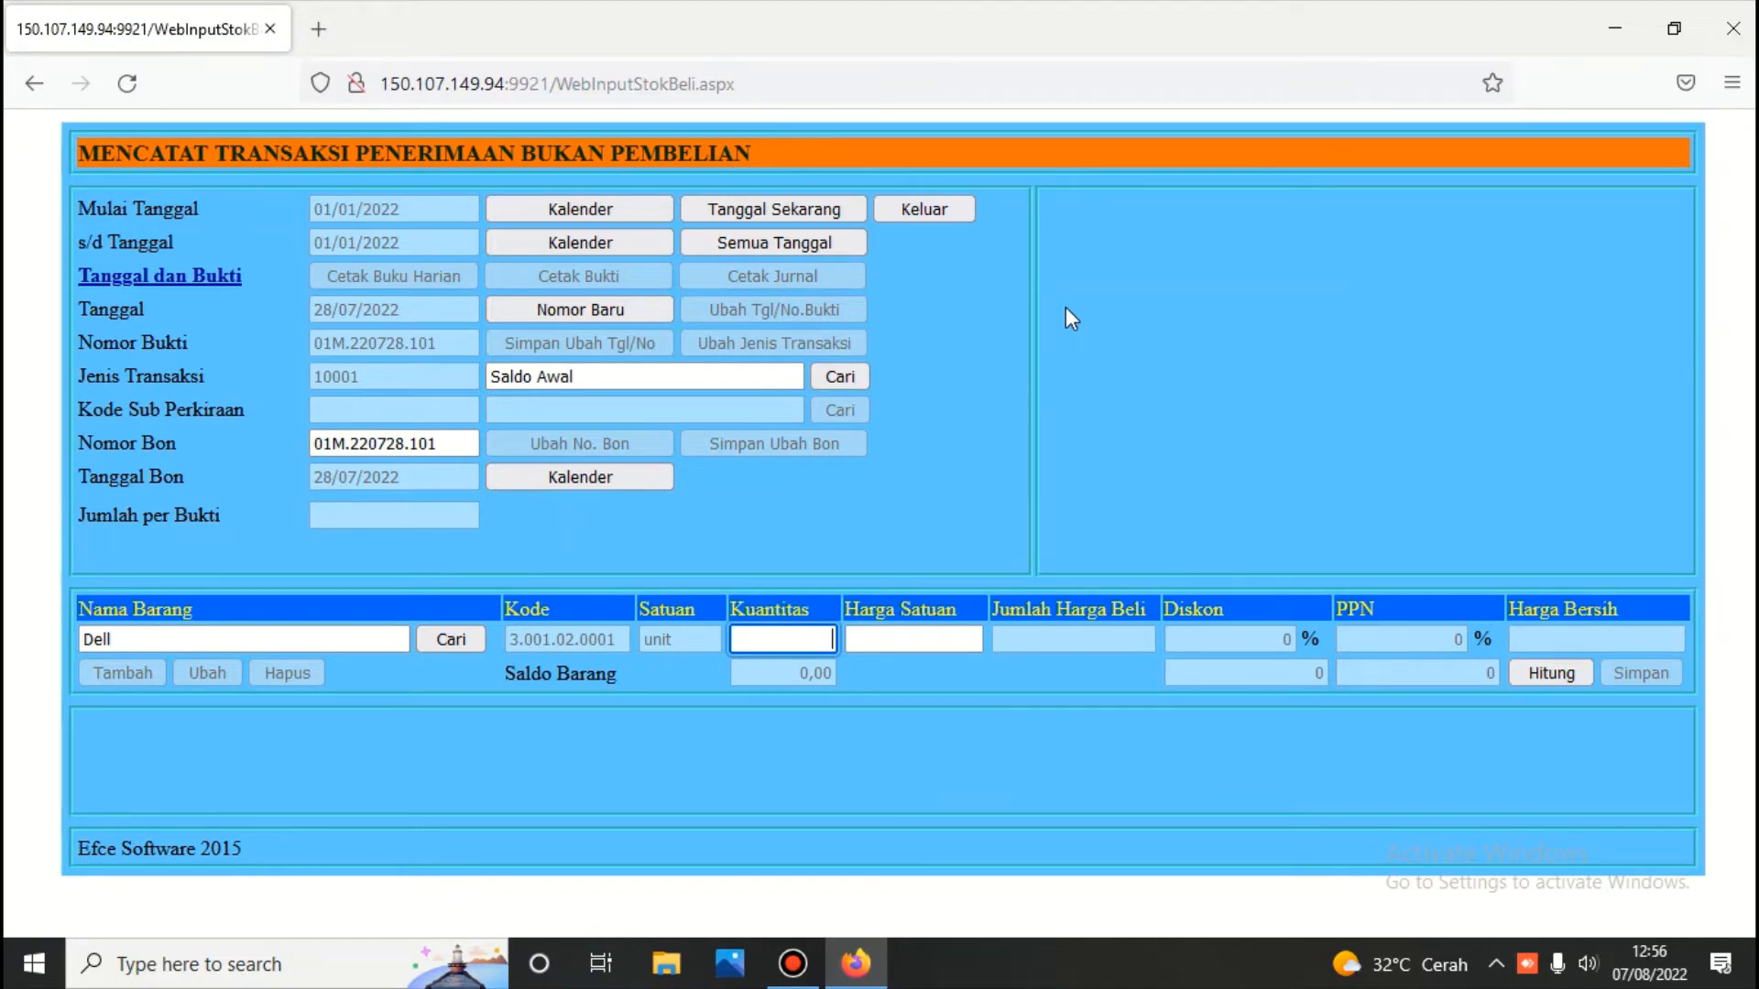
pyautogui.write('5')
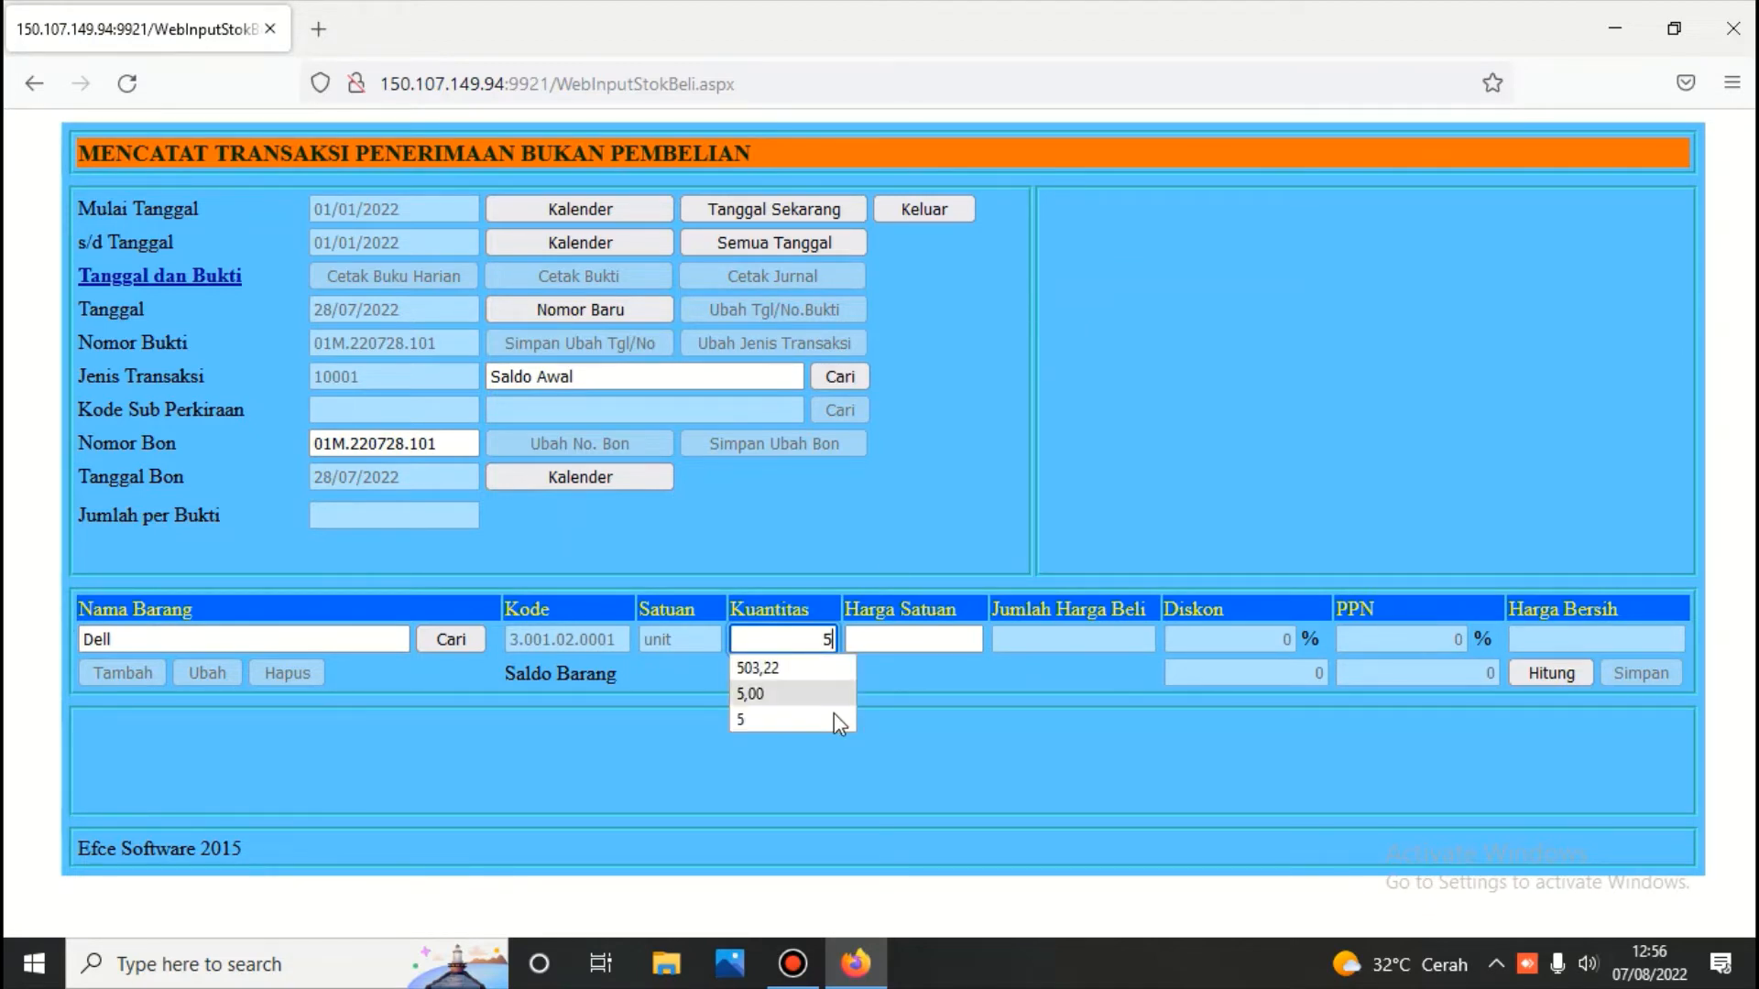
pyautogui.click(902, 641)
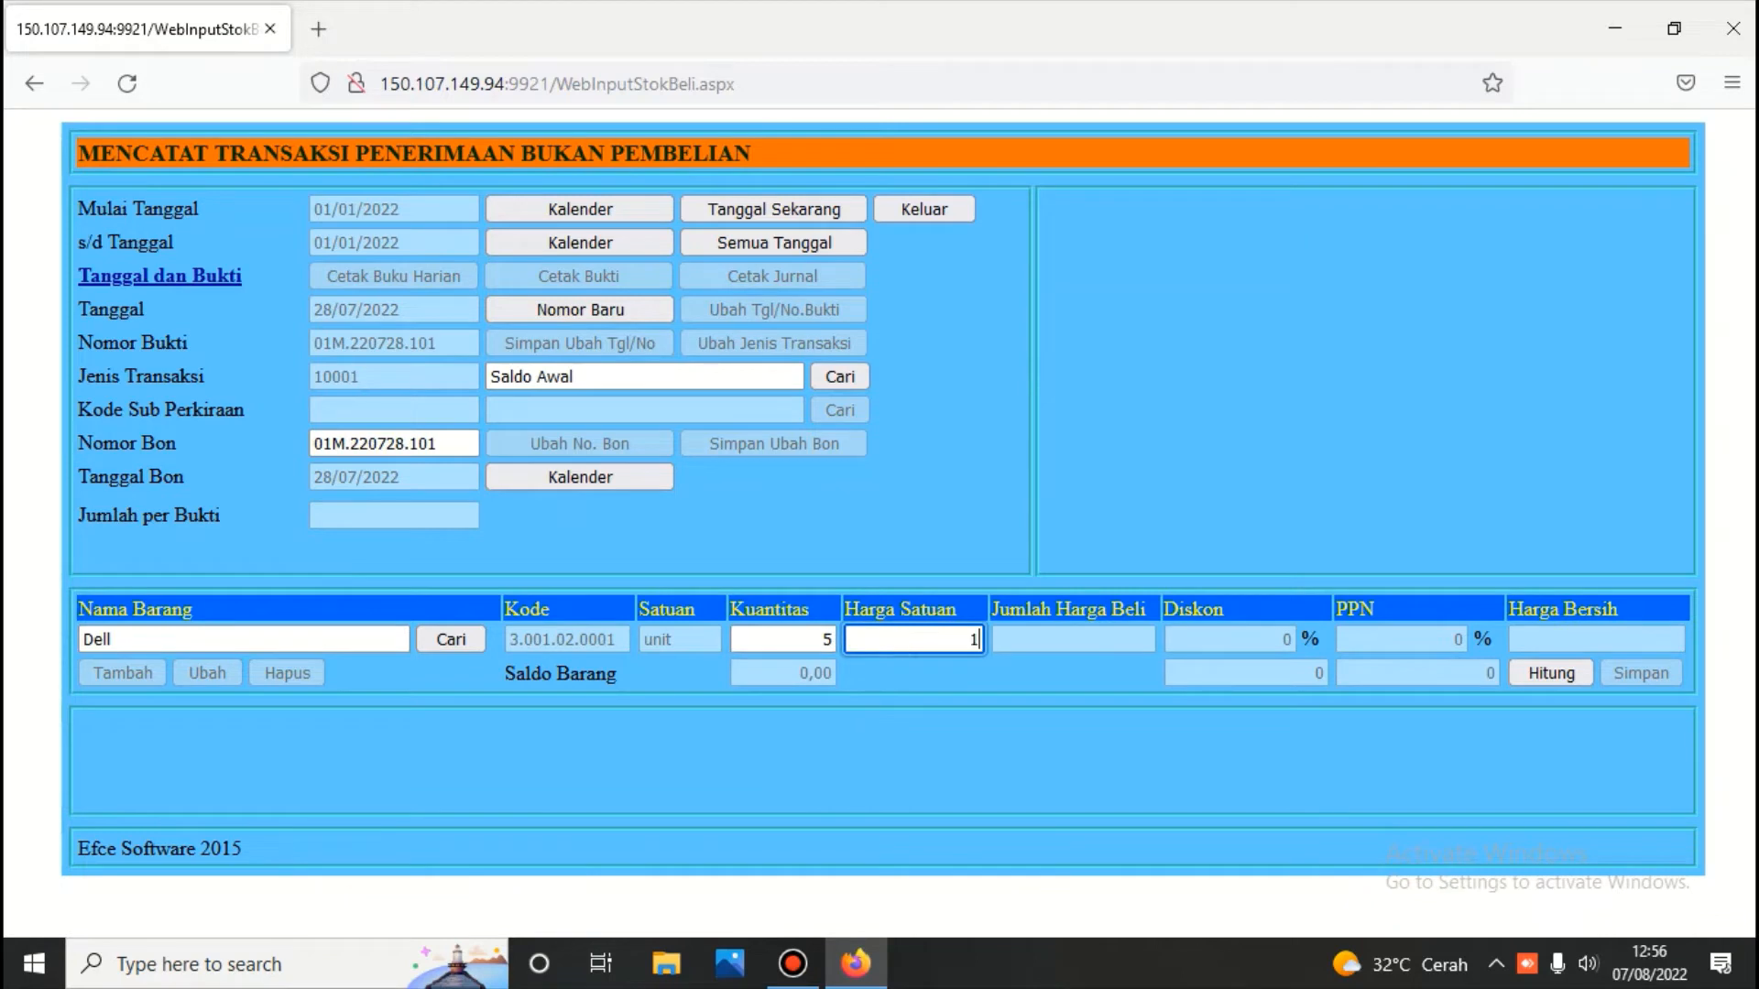
pyautogui.write('0000')
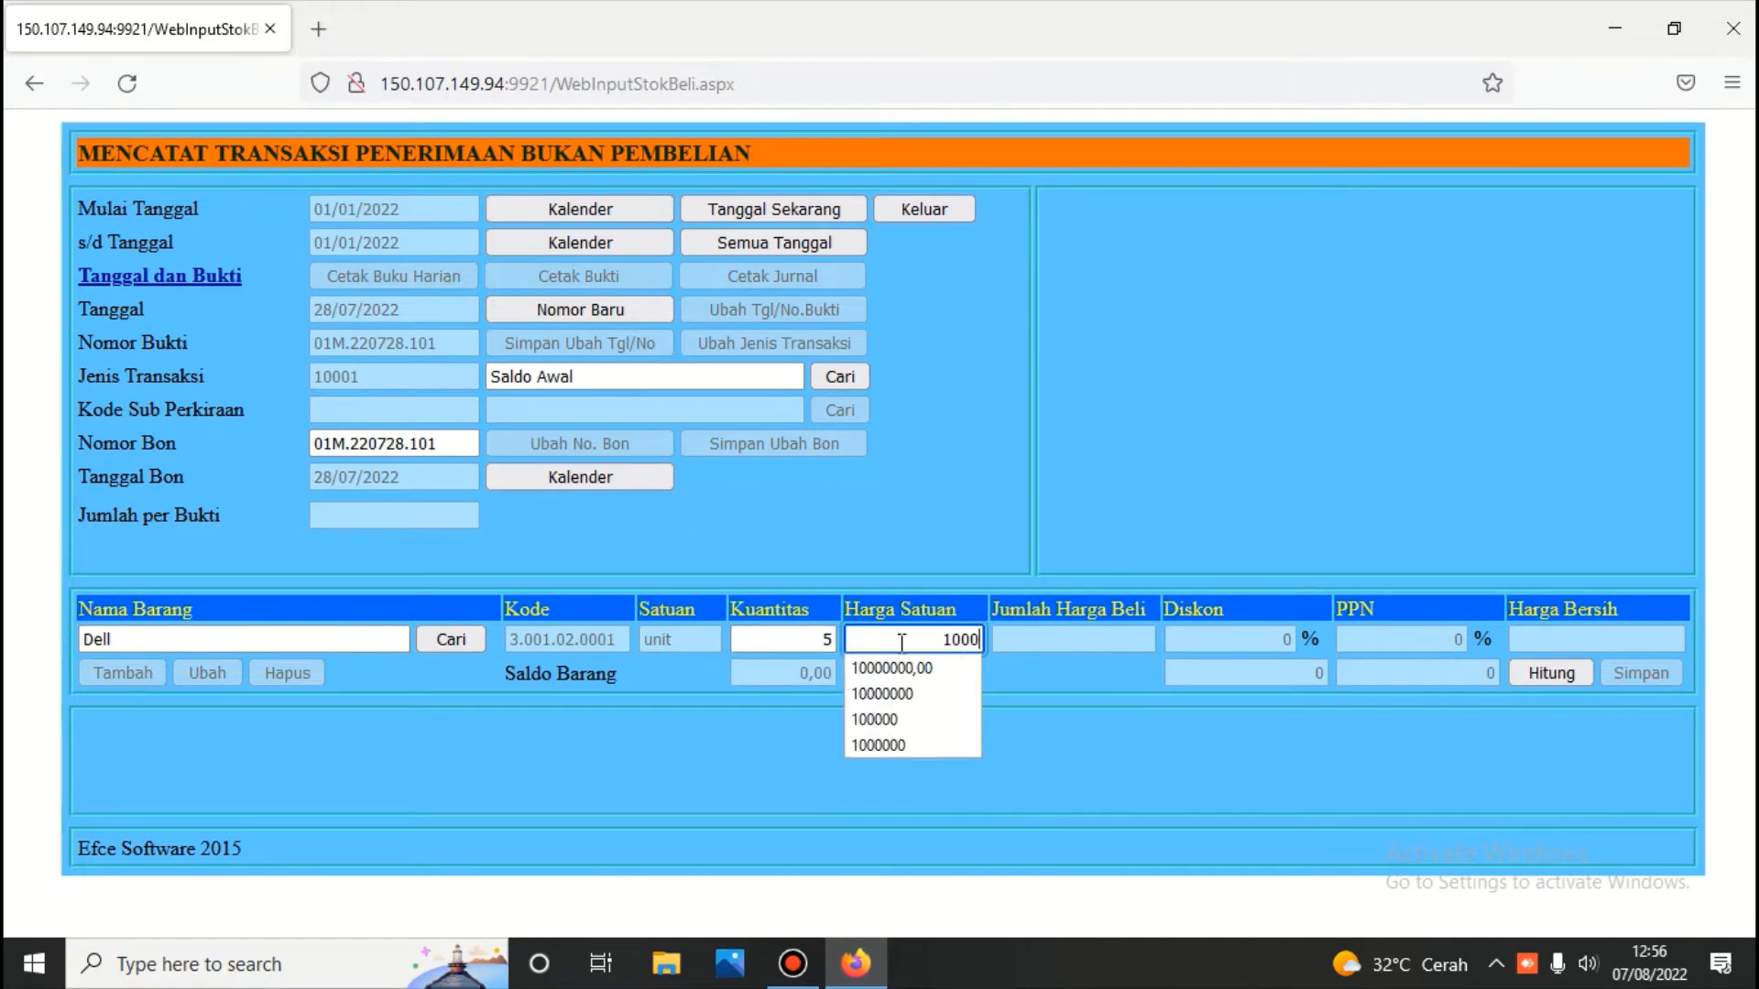
pyautogui.write('000')
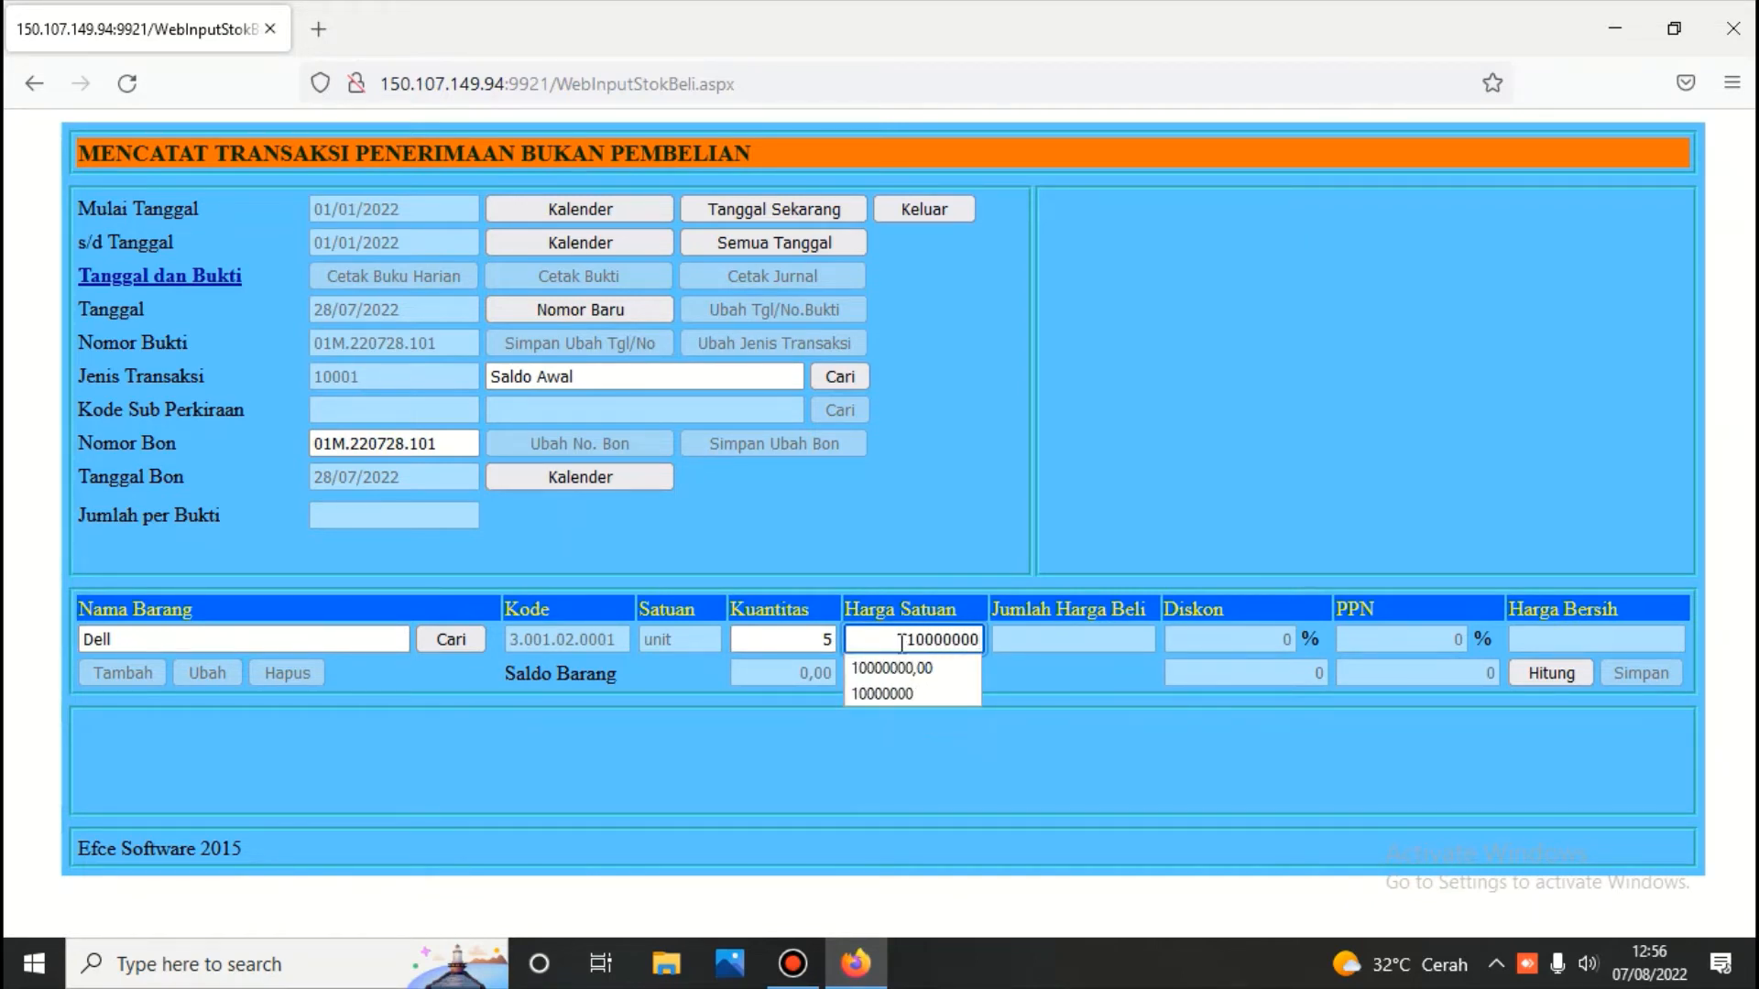
pyautogui.click(1531, 674)
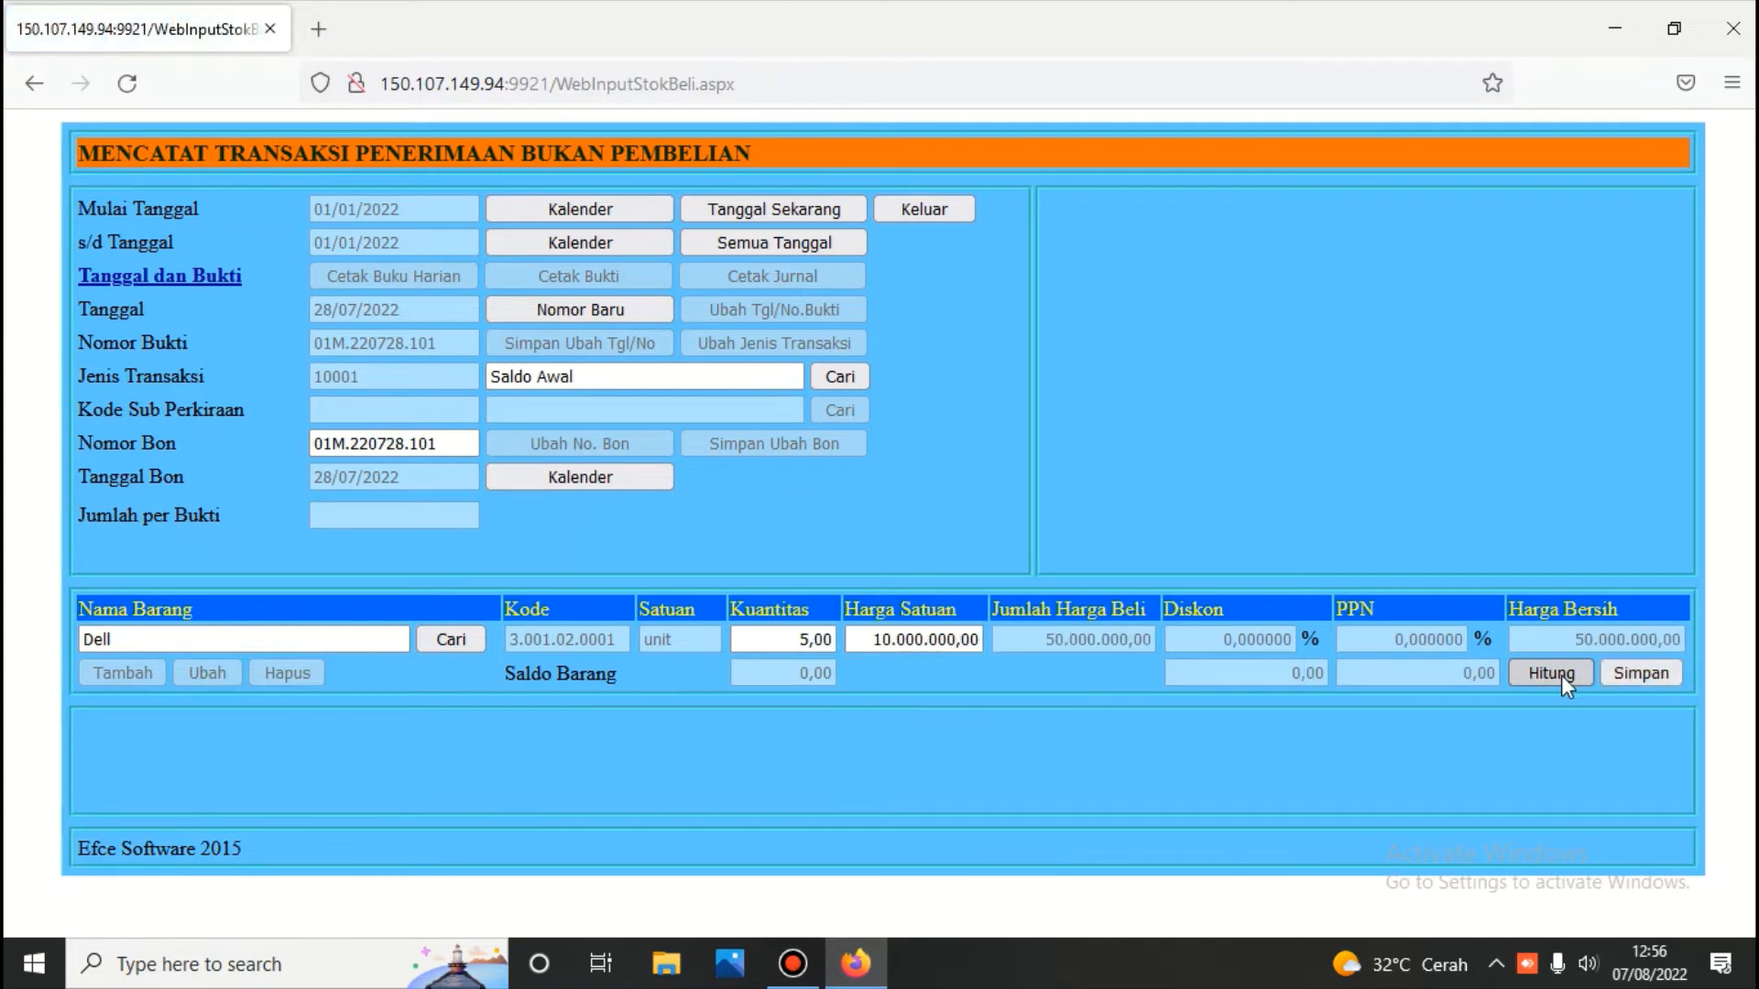
pyautogui.click(1662, 667)
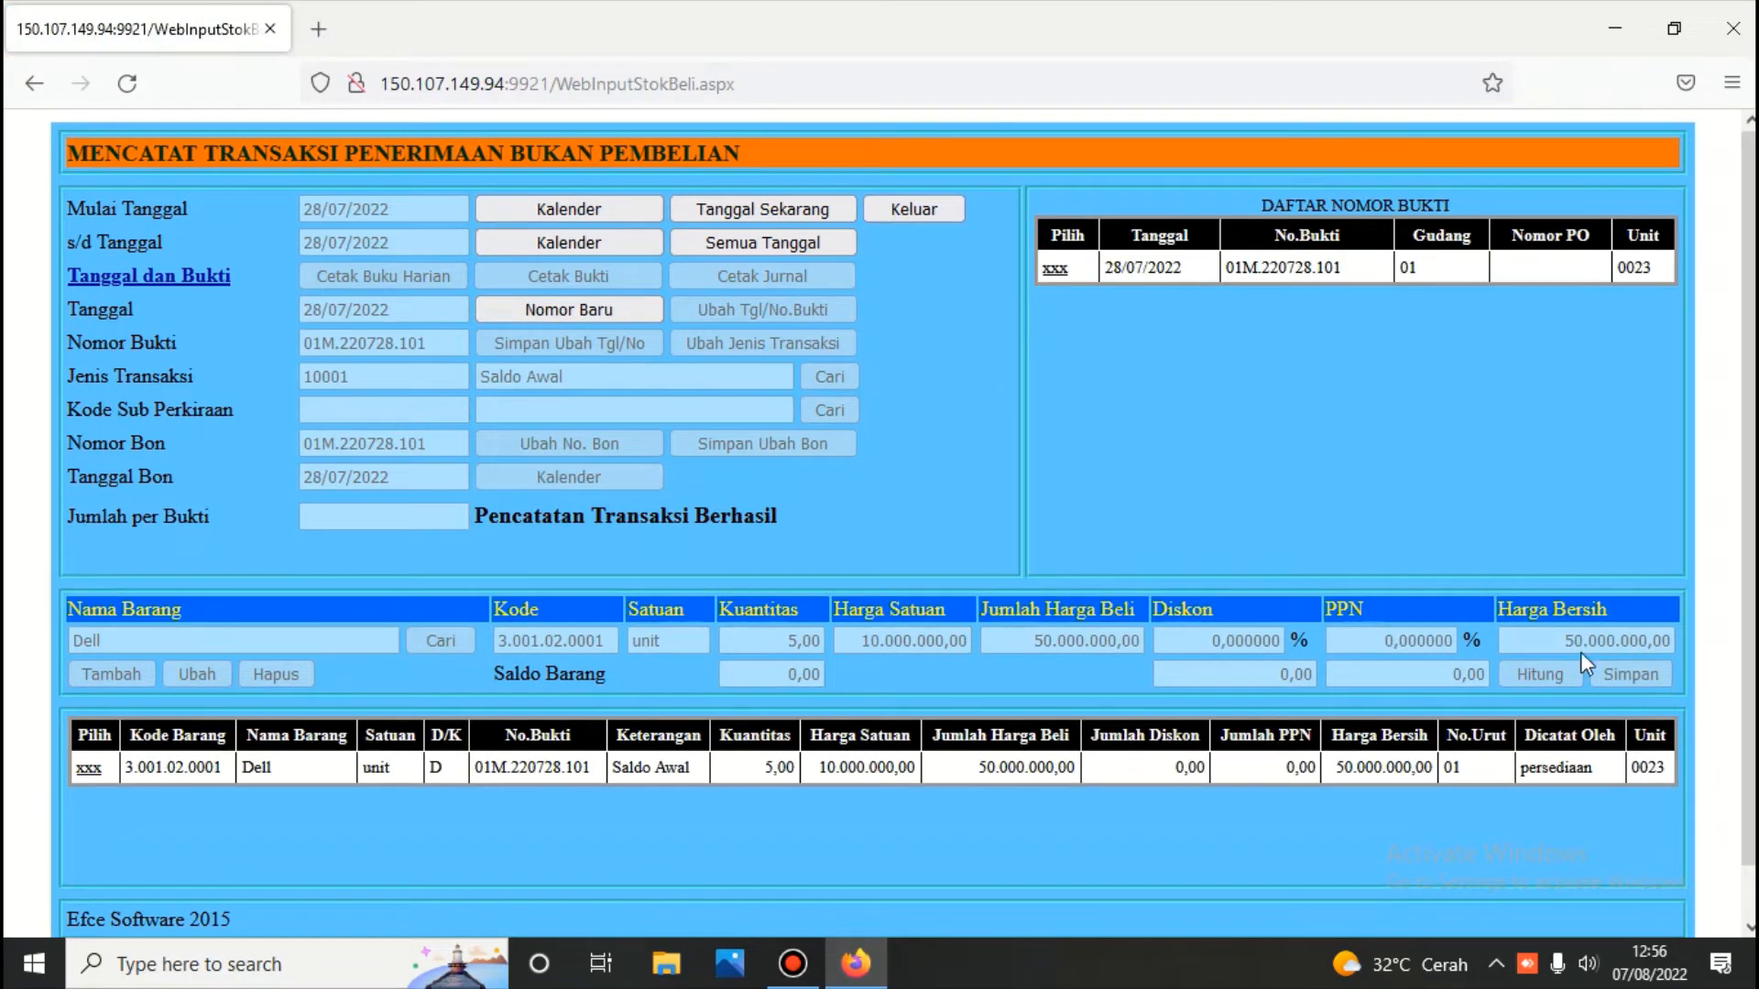
# Add a 10 GB (3.002.02.0001) line of 12 at 125.000, save it, and select the voucher
pyautogui.click(87, 769)
pyautogui.click(113, 674)
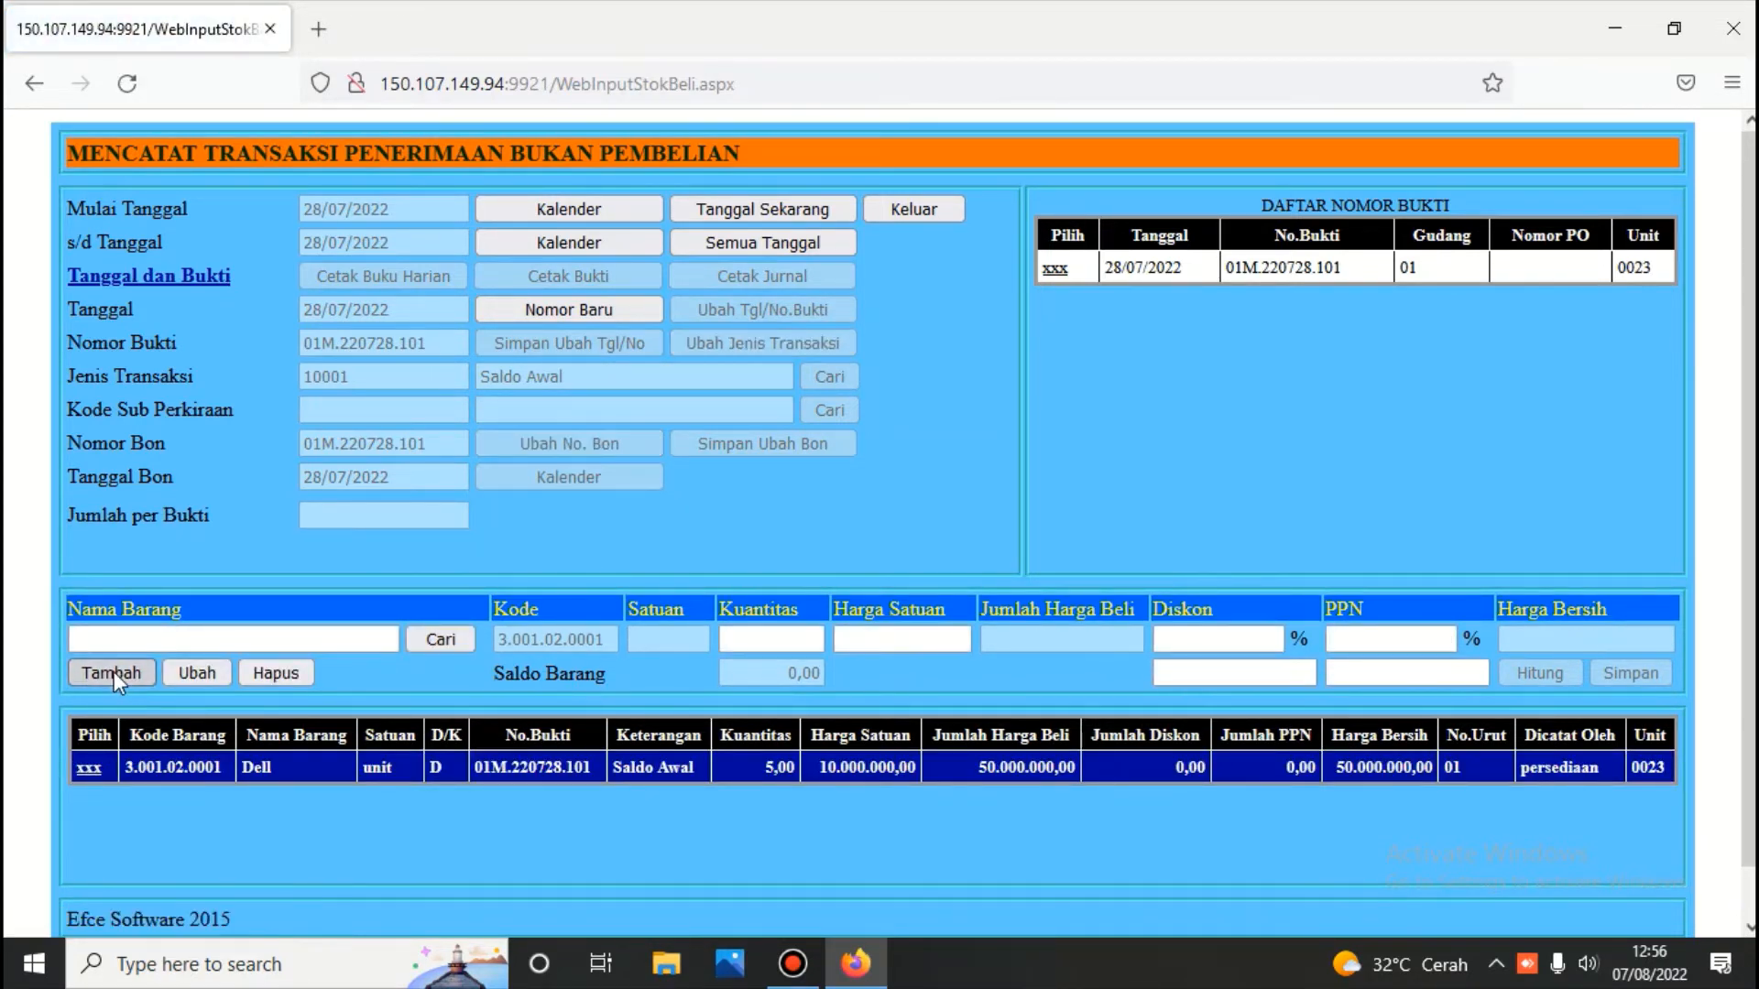
pyautogui.click(433, 639)
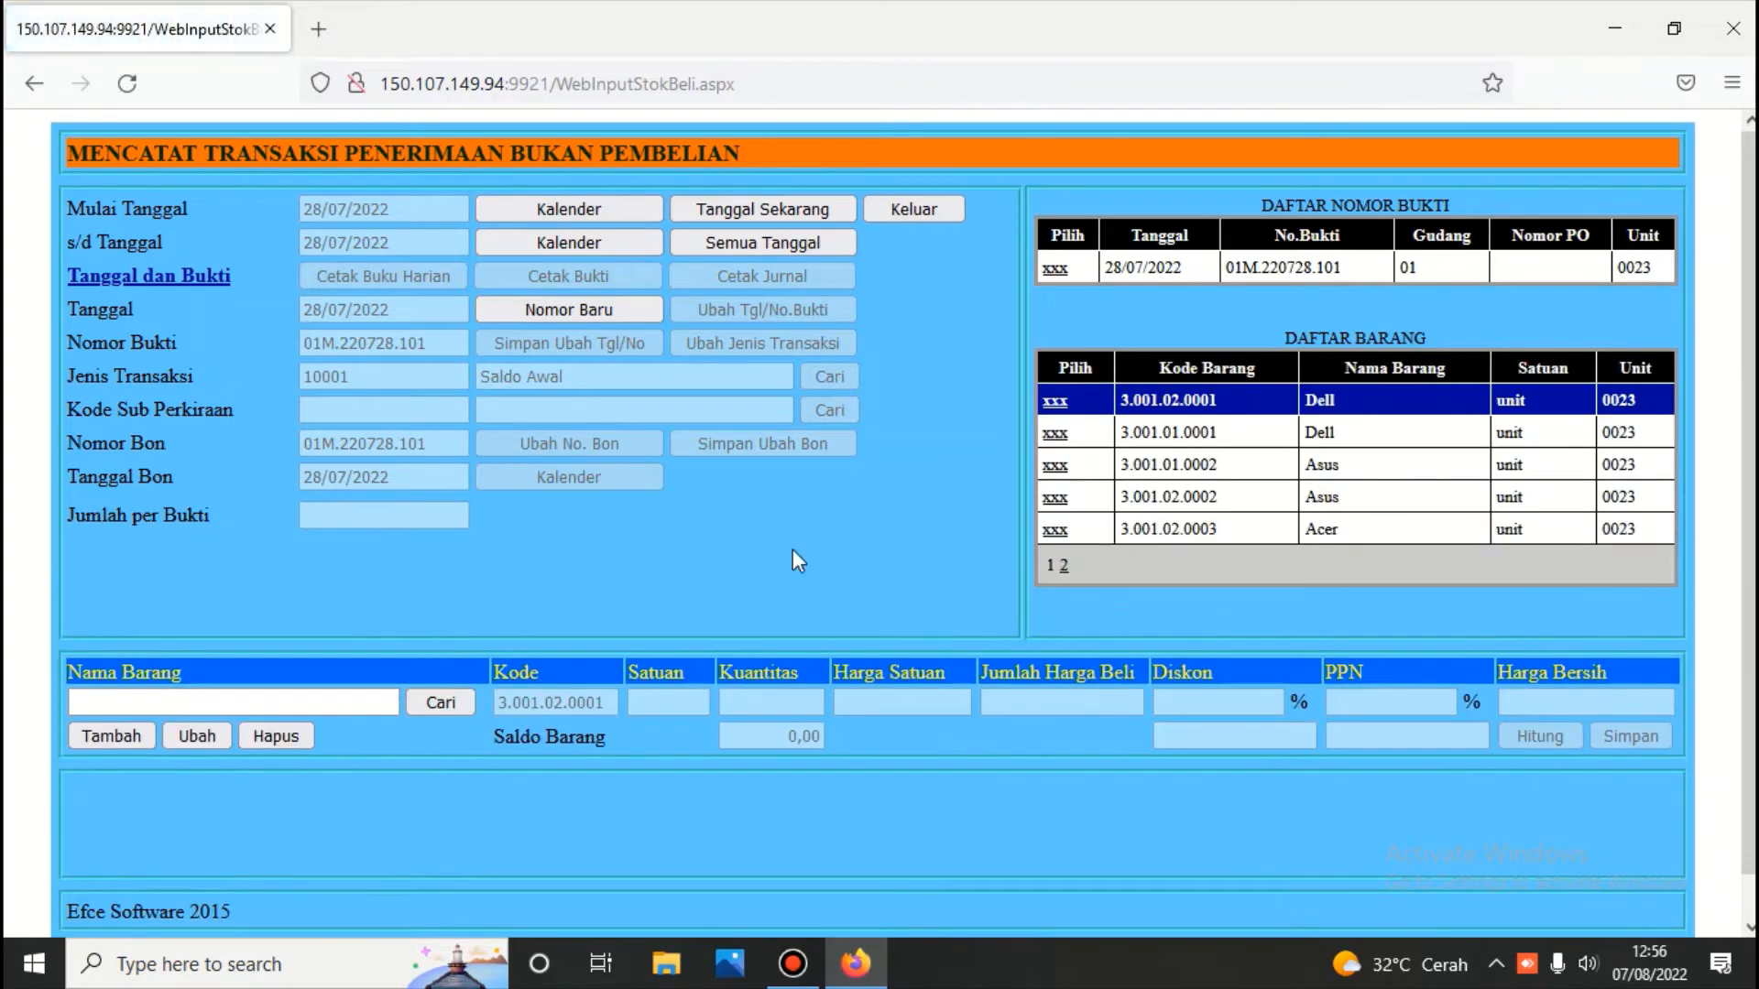
pyautogui.click(1064, 565)
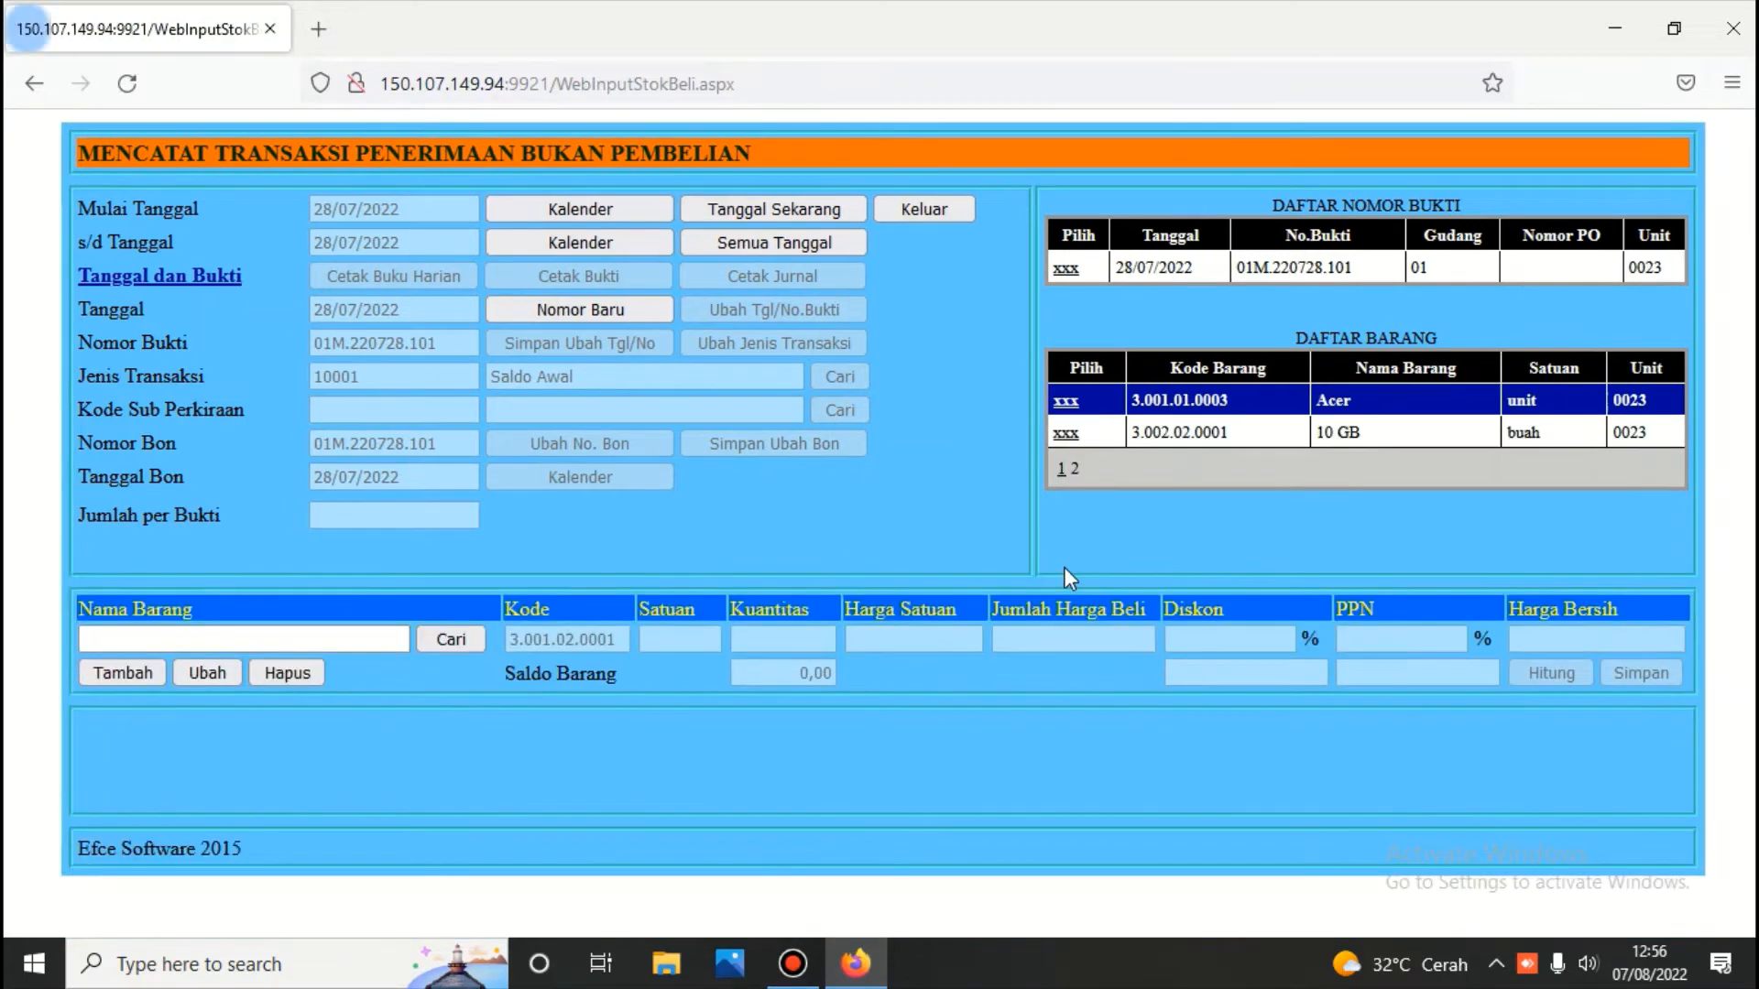
pyautogui.click(1064, 434)
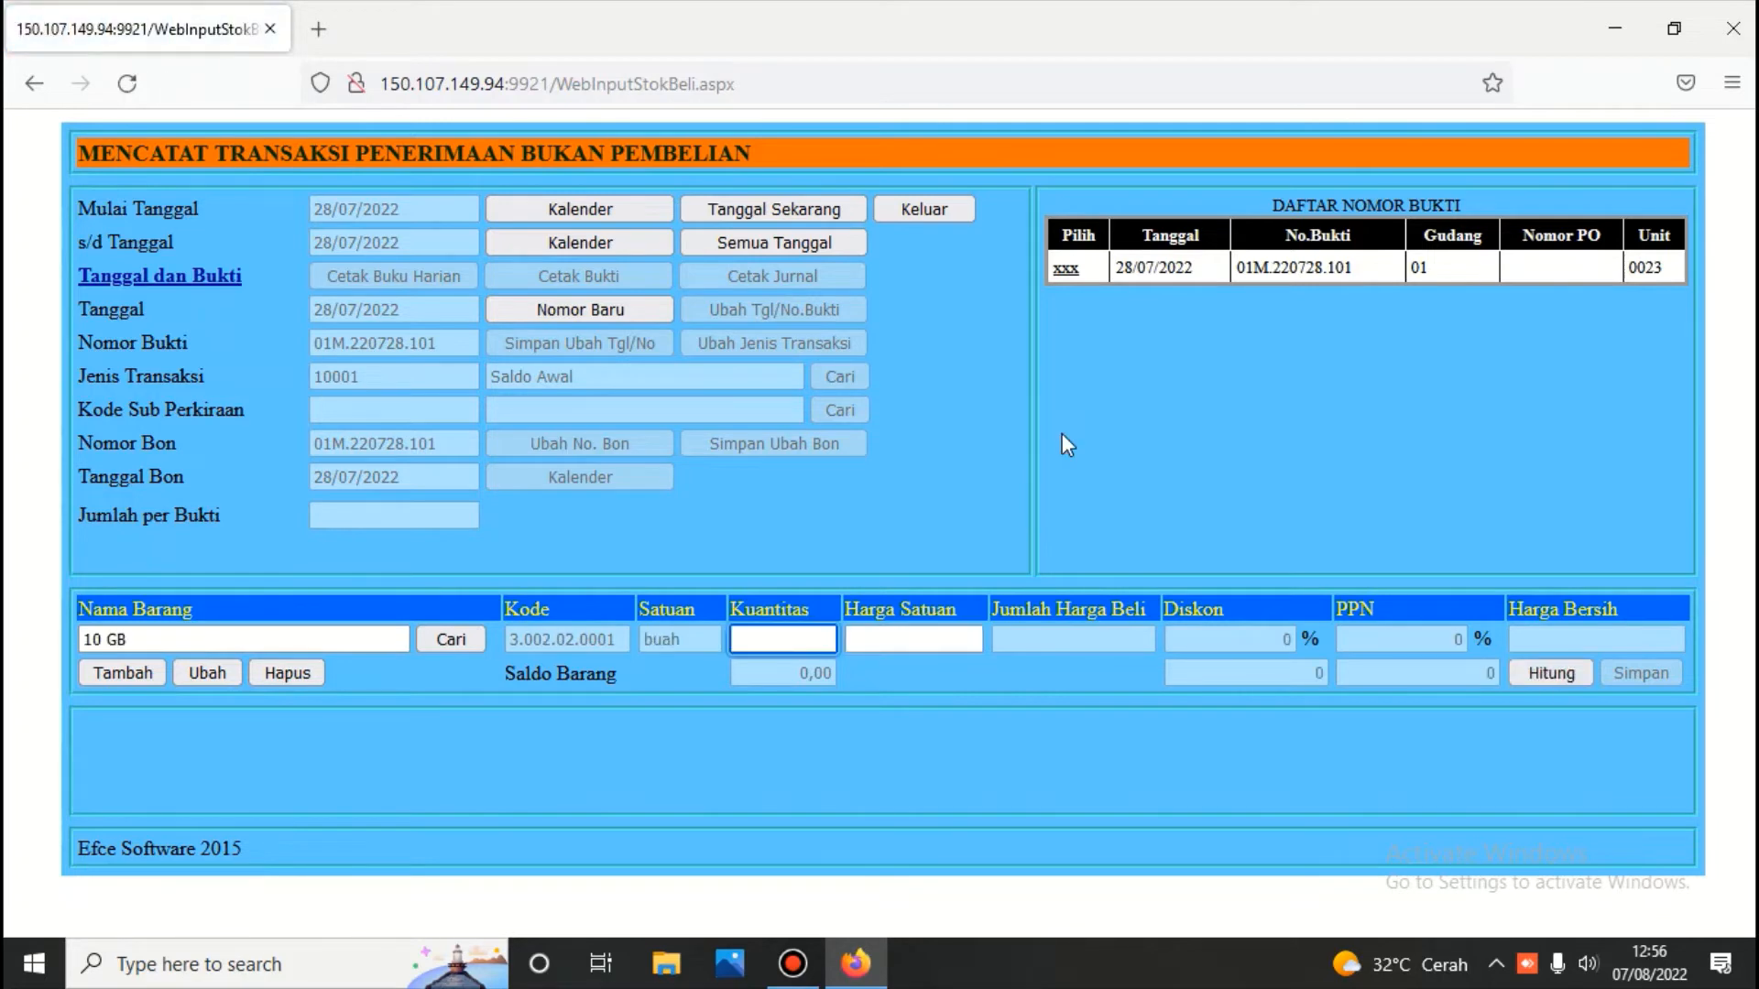
pyautogui.write('12')
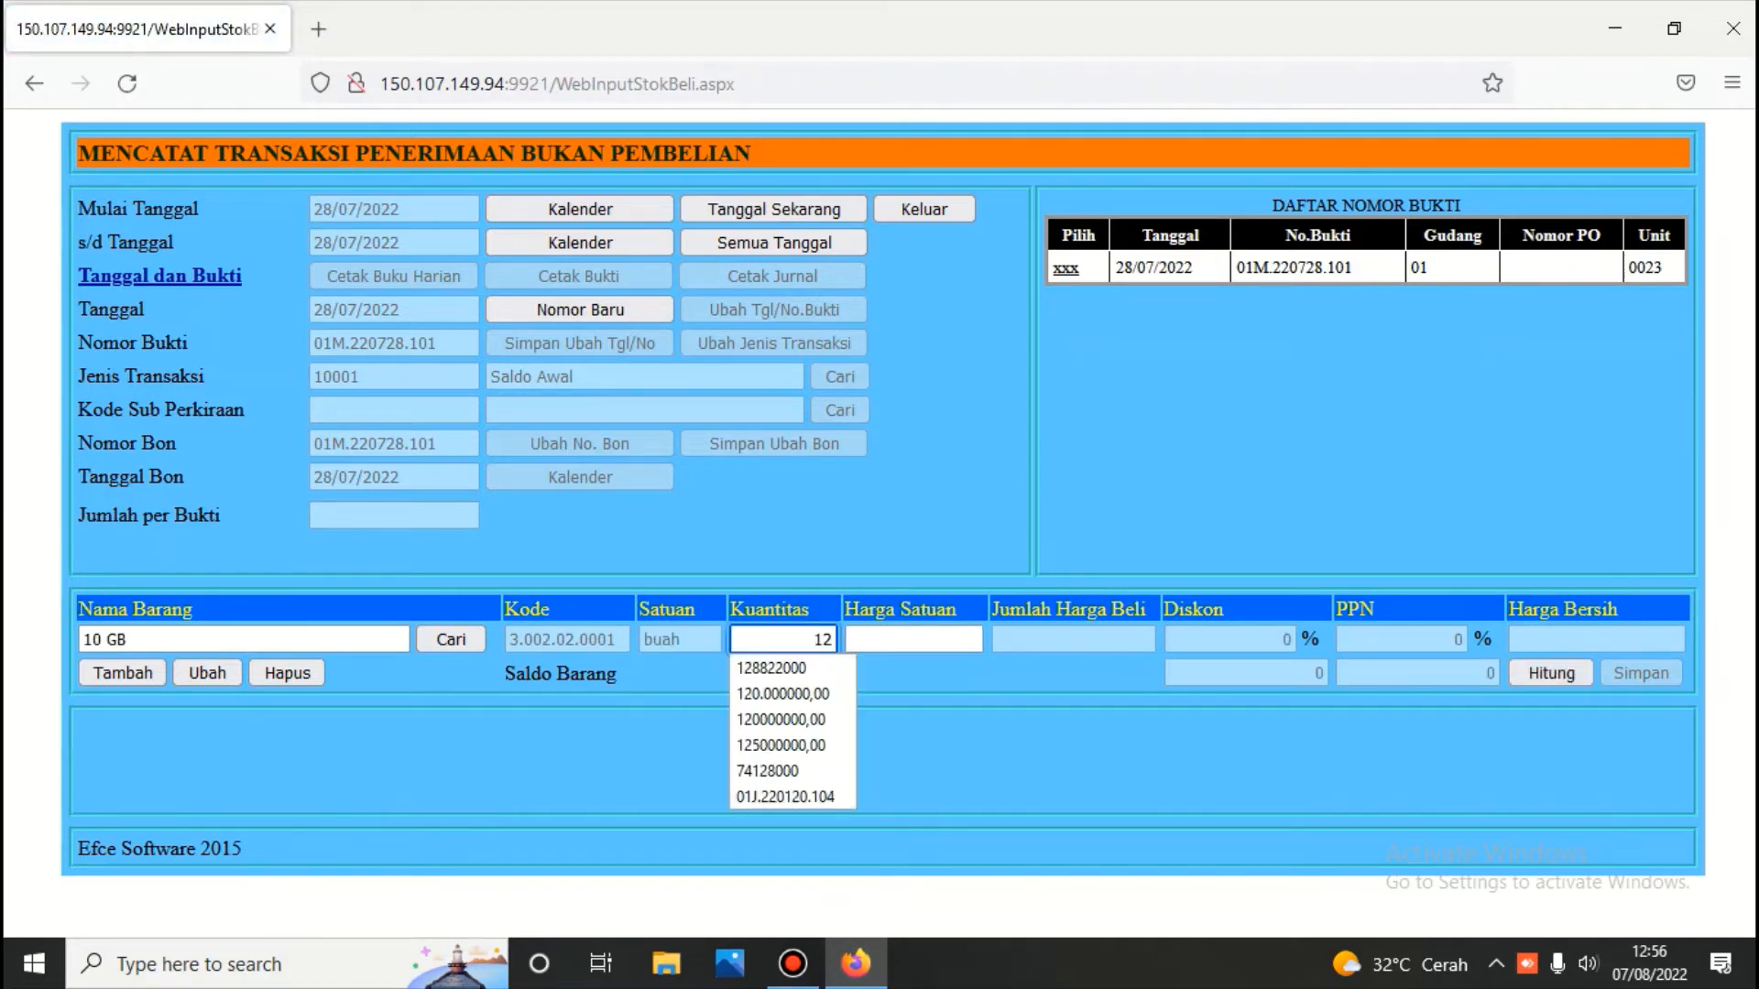
pyautogui.click(915, 642)
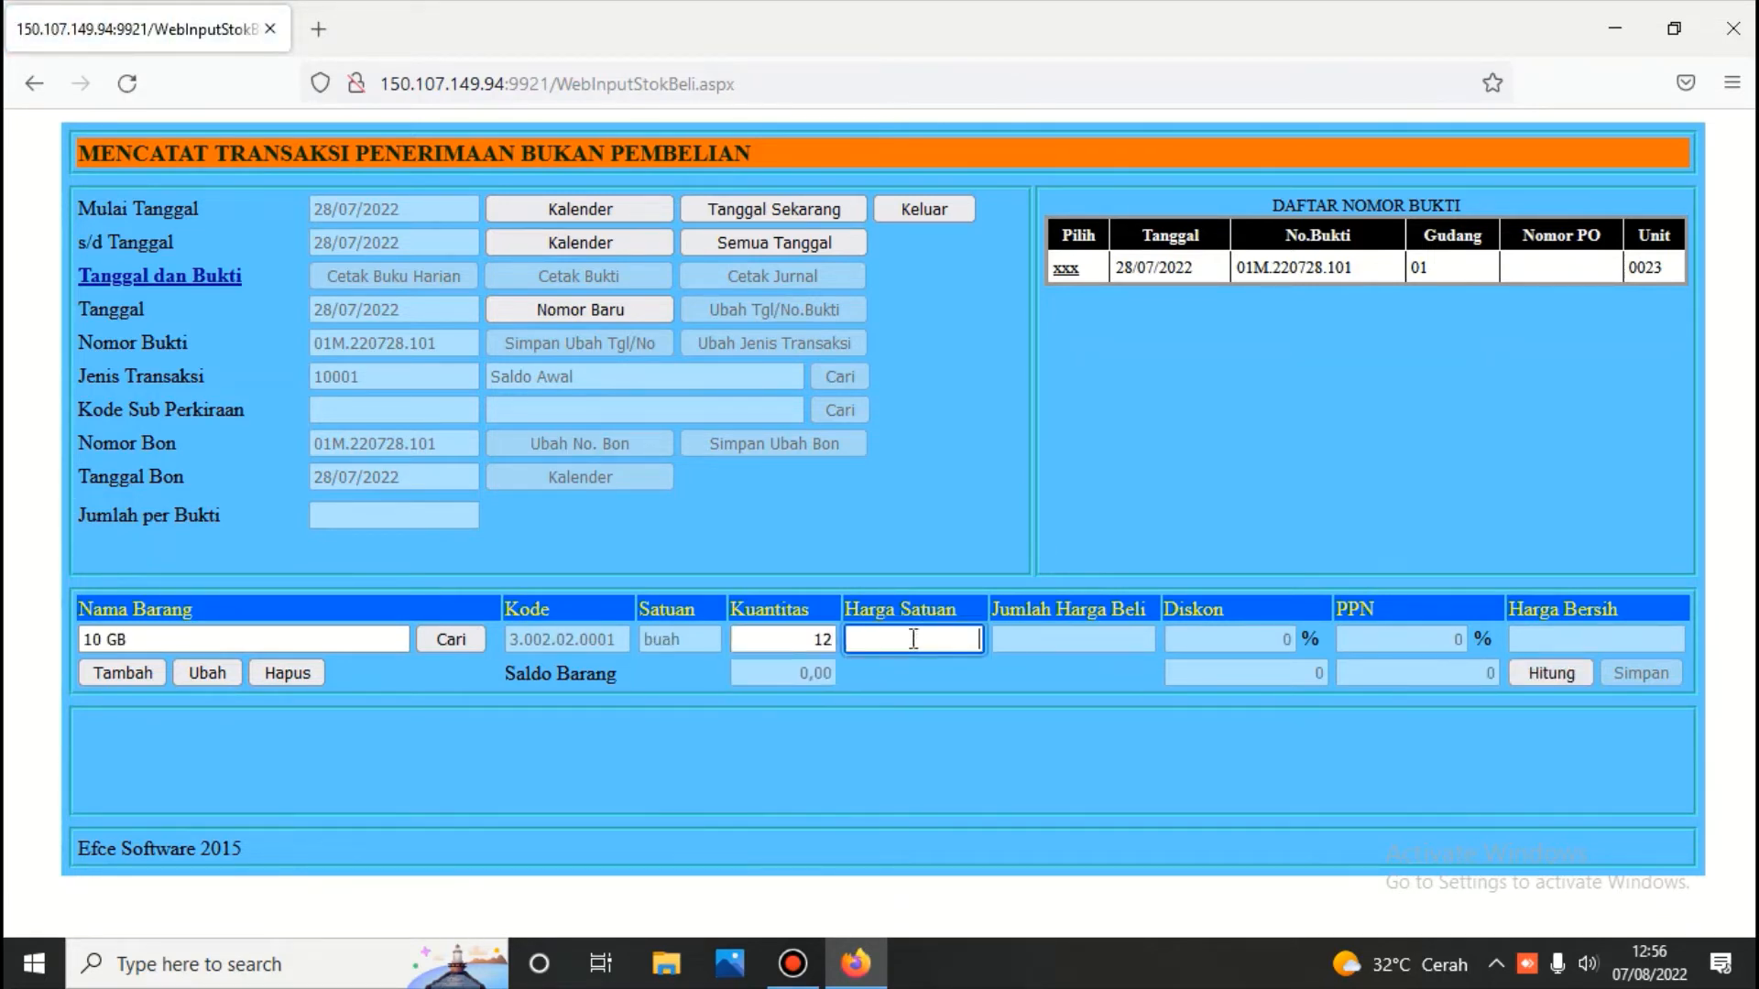
pyautogui.write('12')
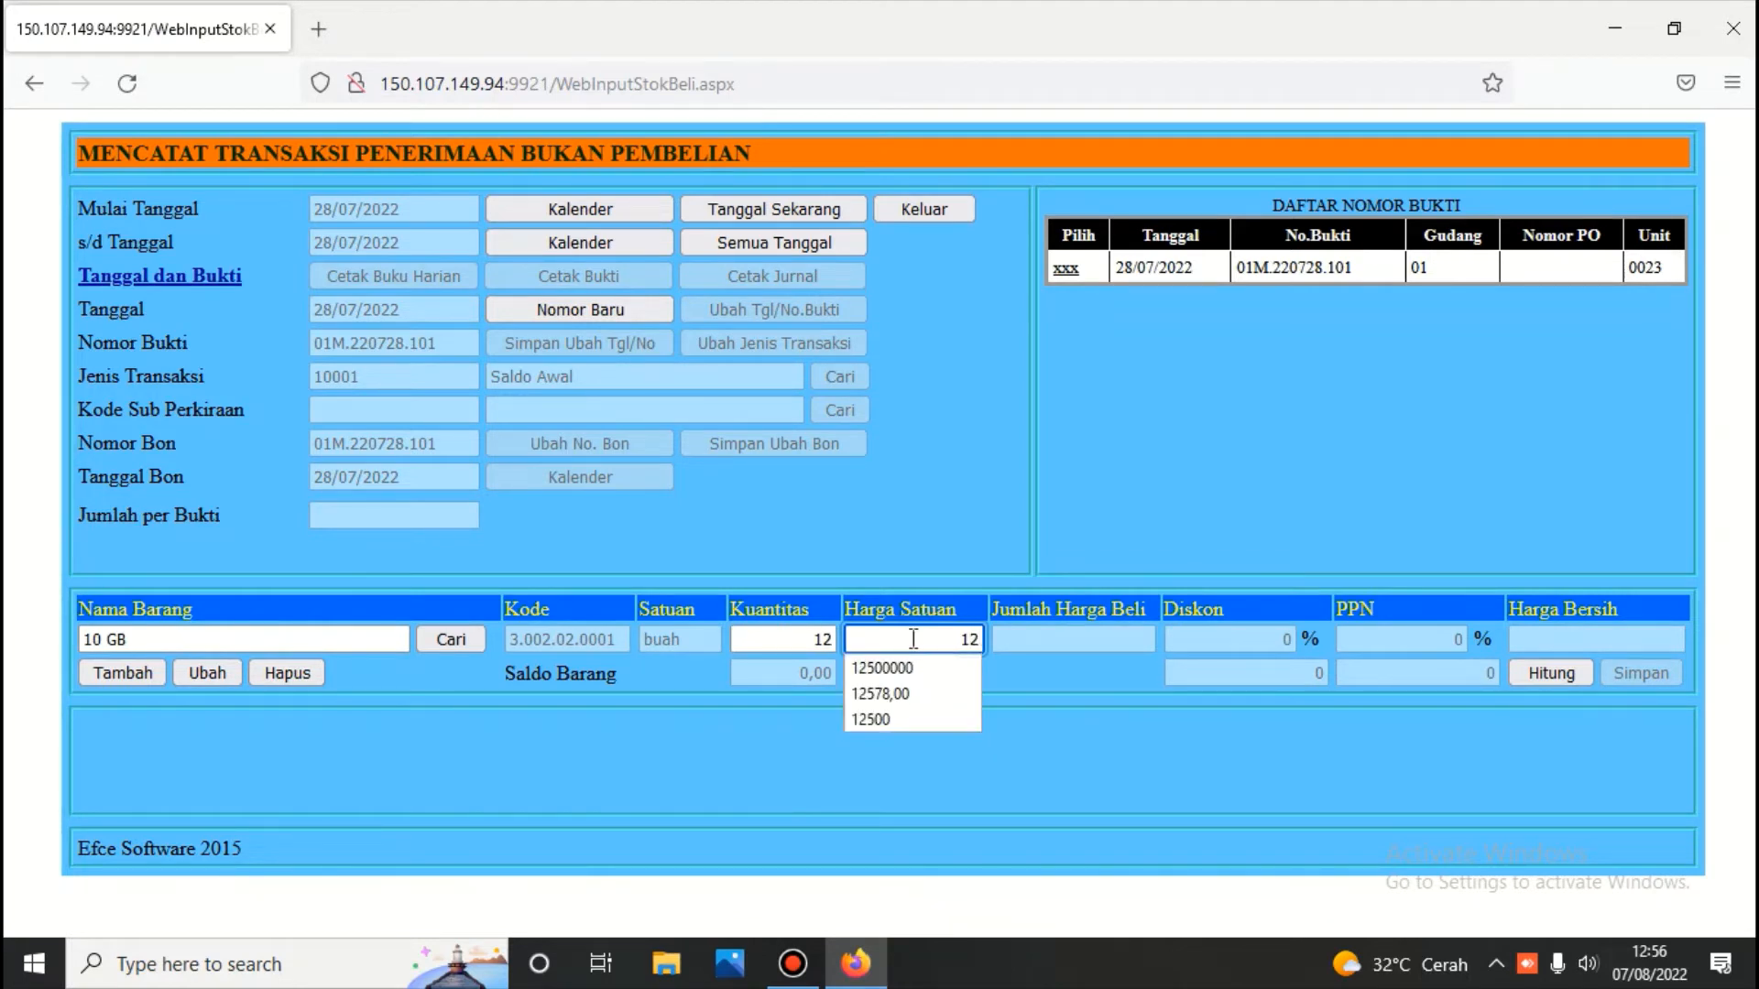
pyautogui.write('5000')
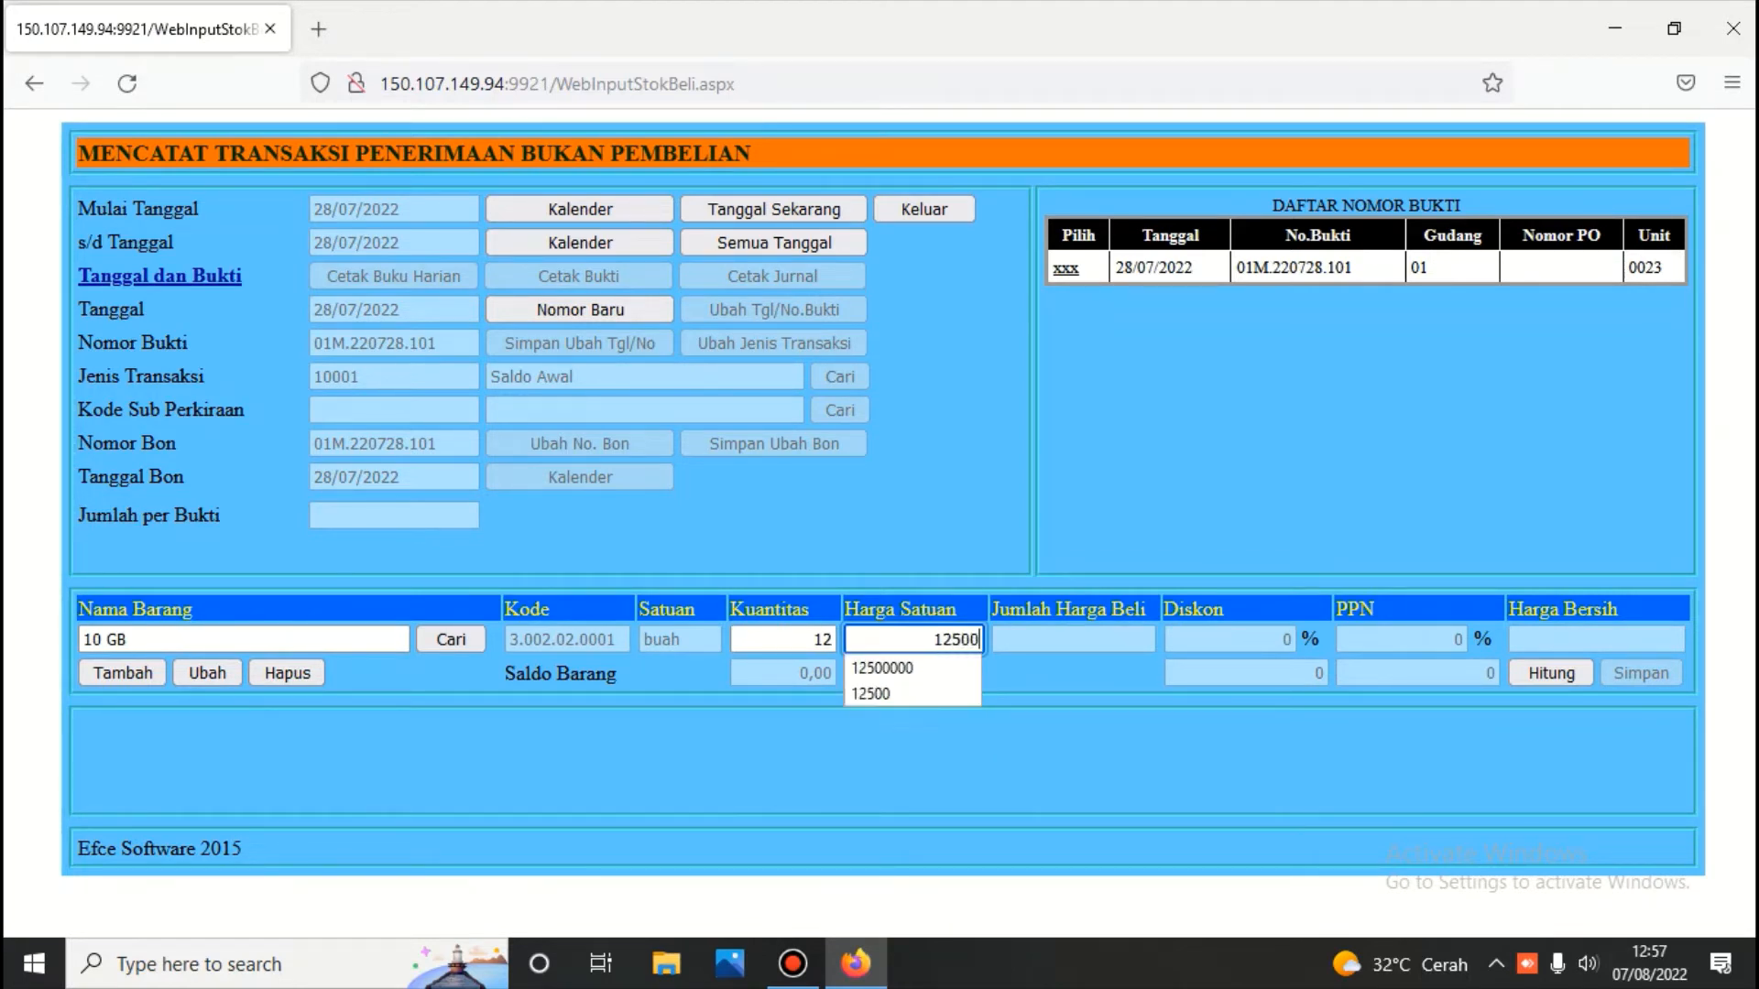
pyautogui.click(1540, 674)
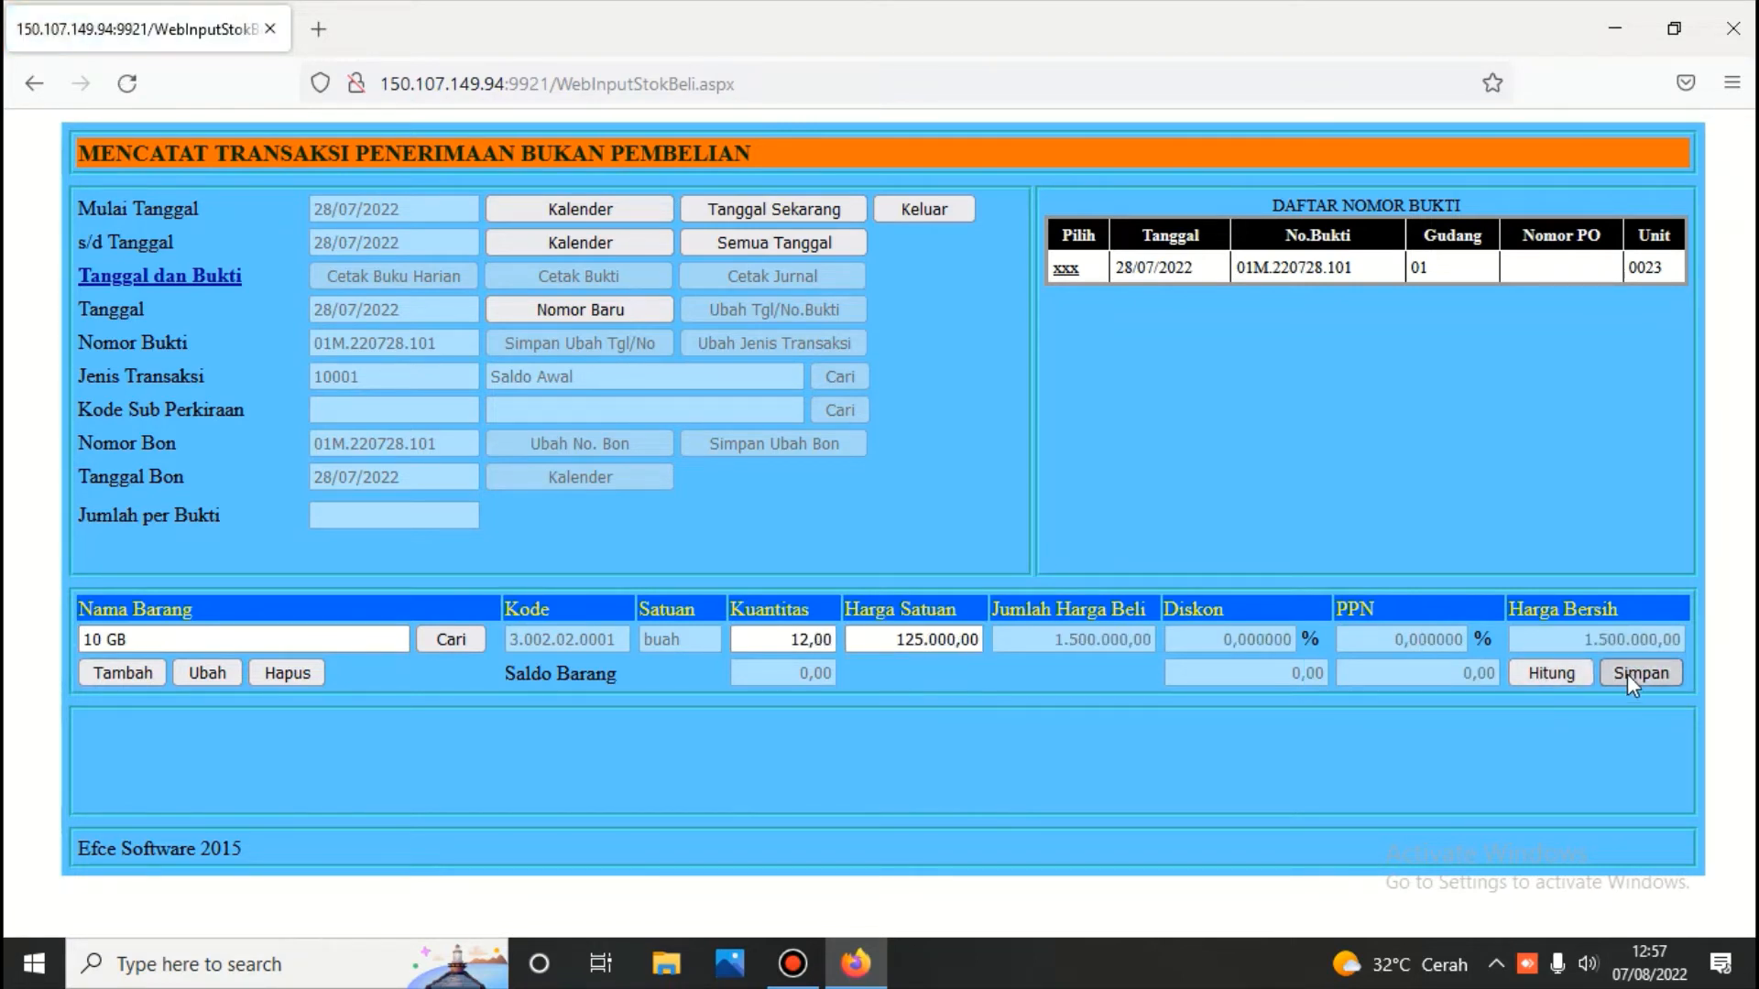
pyautogui.click(1627, 675)
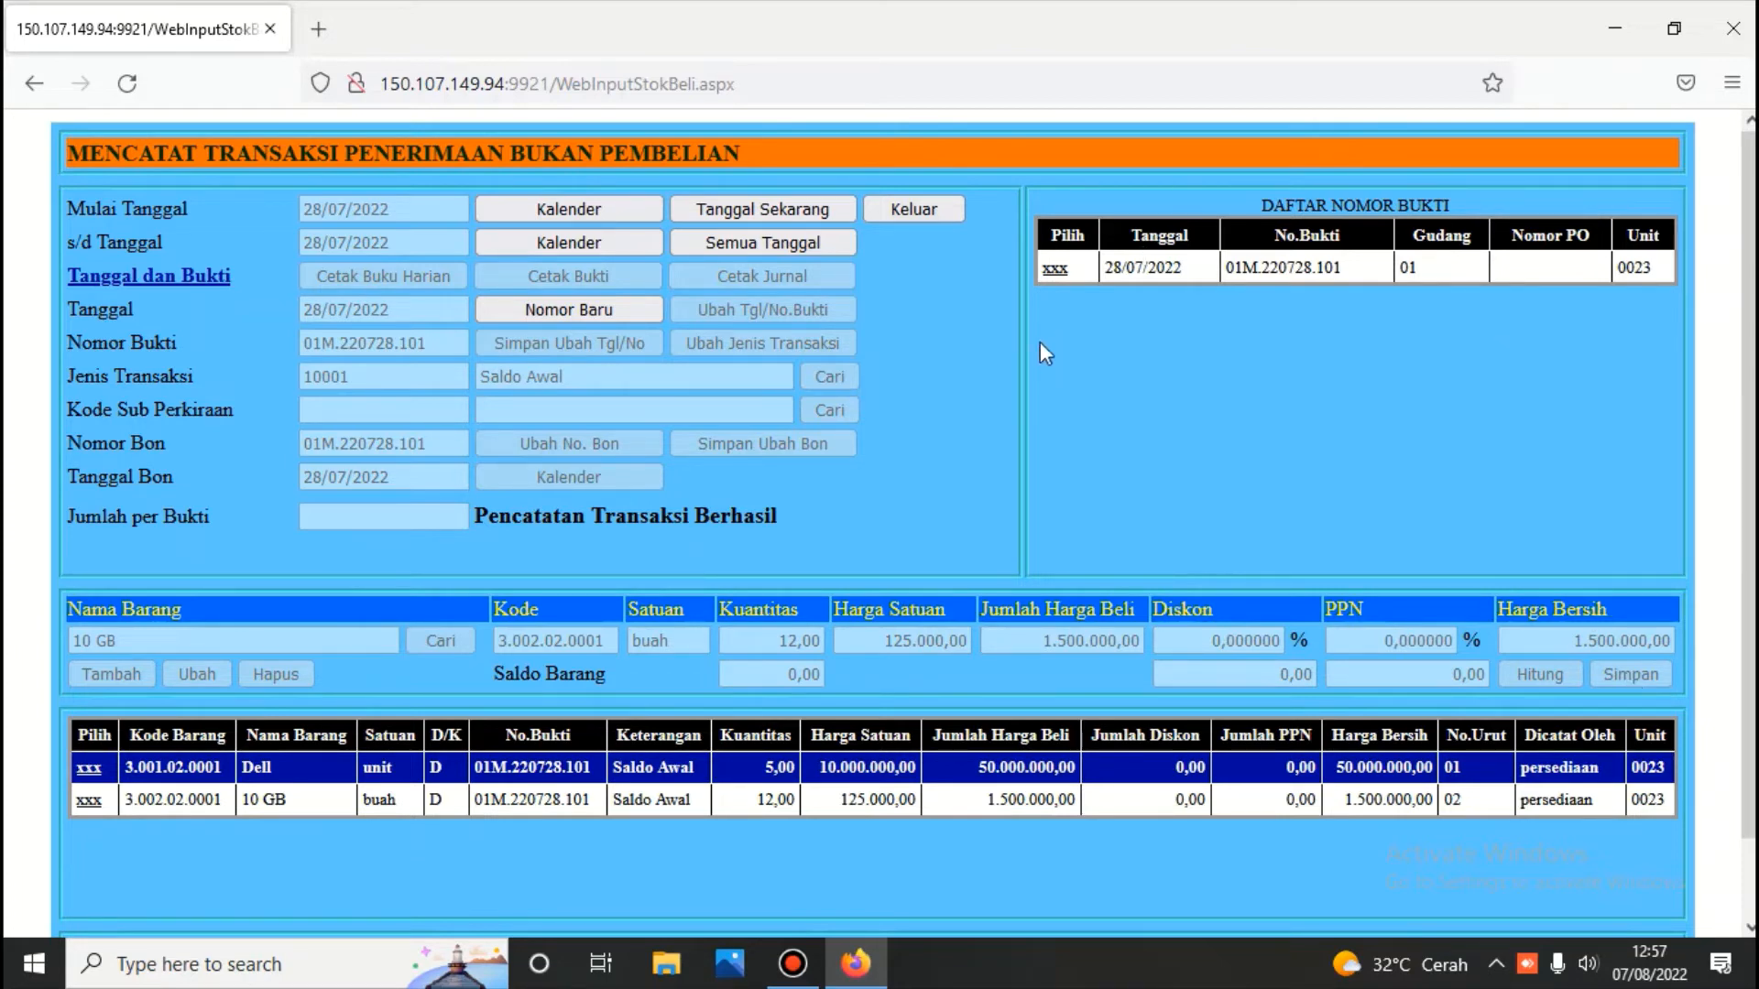
pyautogui.click(1054, 268)
# Print the temporary journal for 01M.220728.101 and check it balances at 51.500.000
pyautogui.click(814, 276)
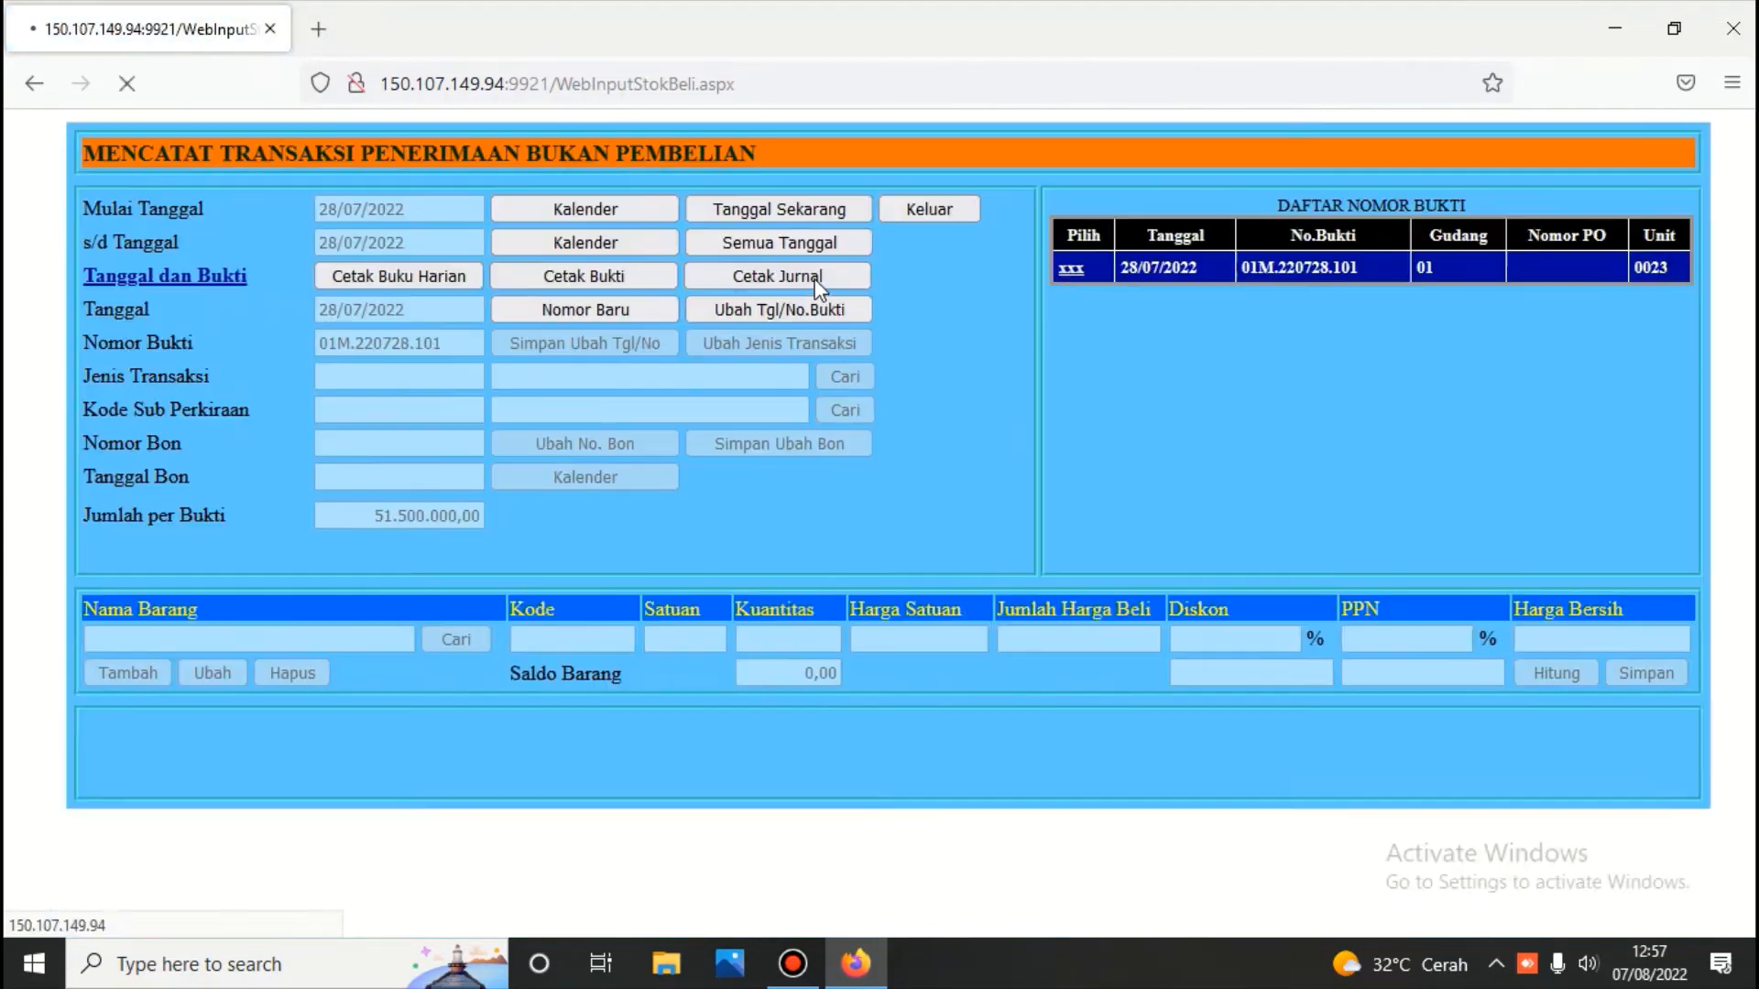
pyautogui.scroll(-4, 805, 282)
pyautogui.scroll(-3, 805, 282)
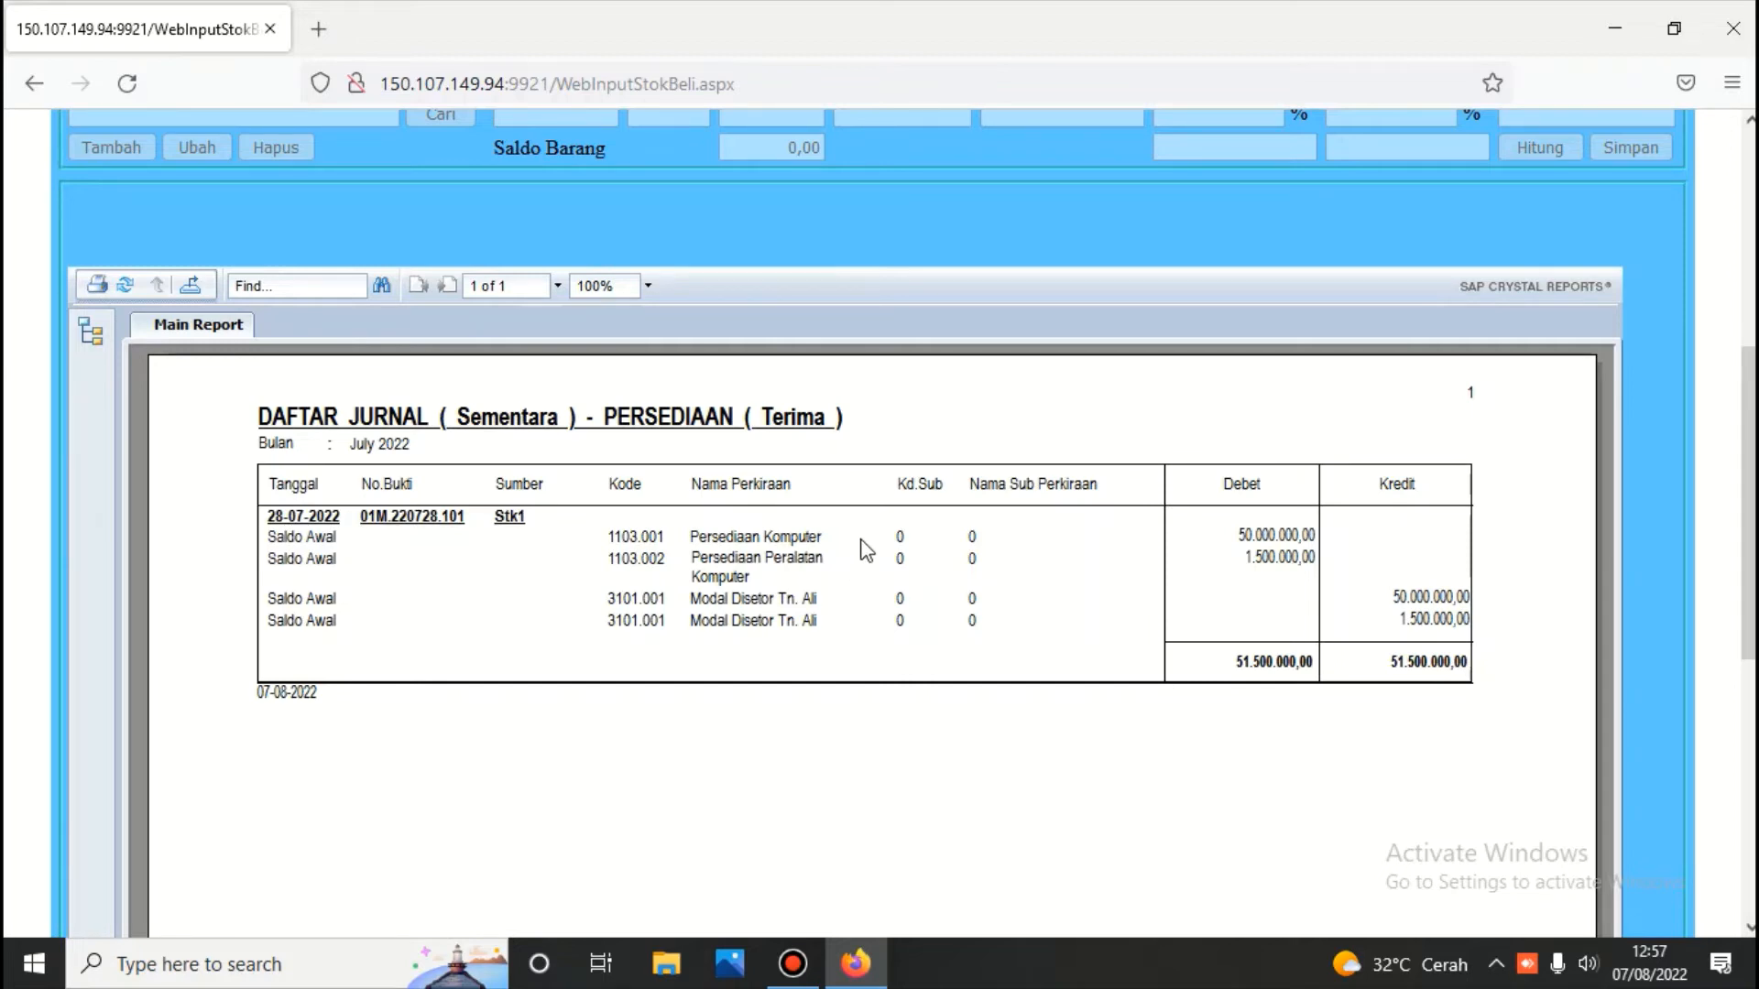
pyautogui.scroll(5, 865, 550)
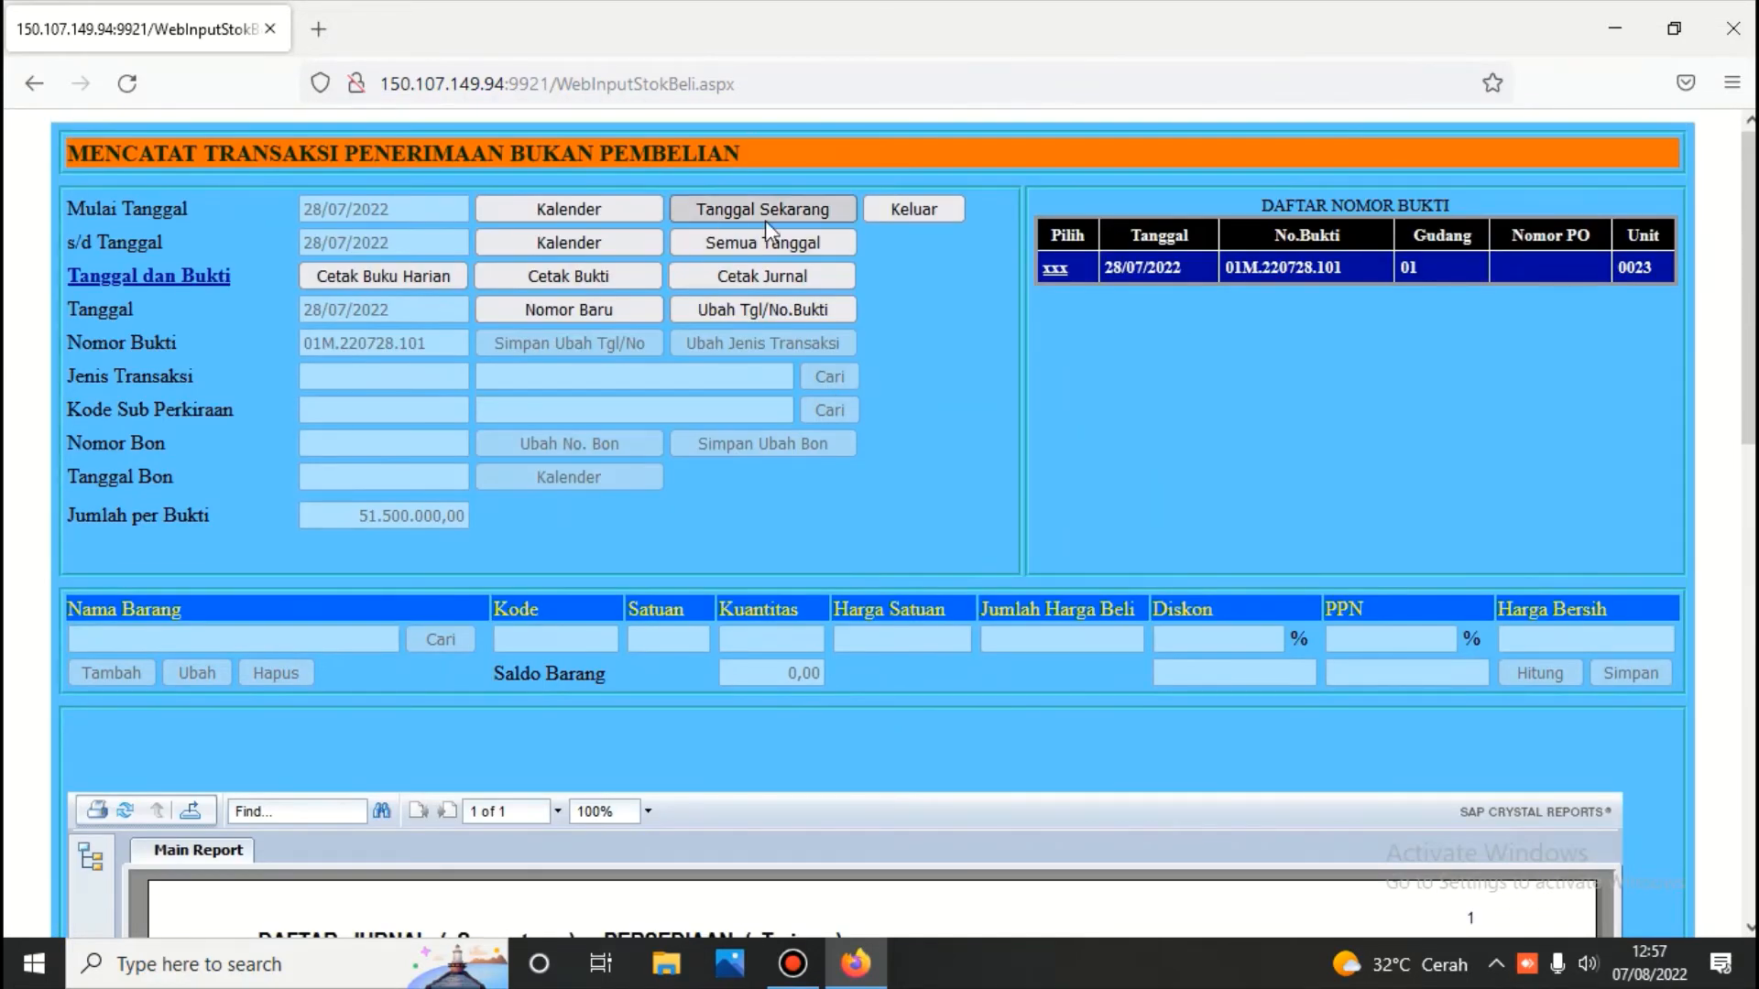
pyautogui.scroll(-5, 601, 744)
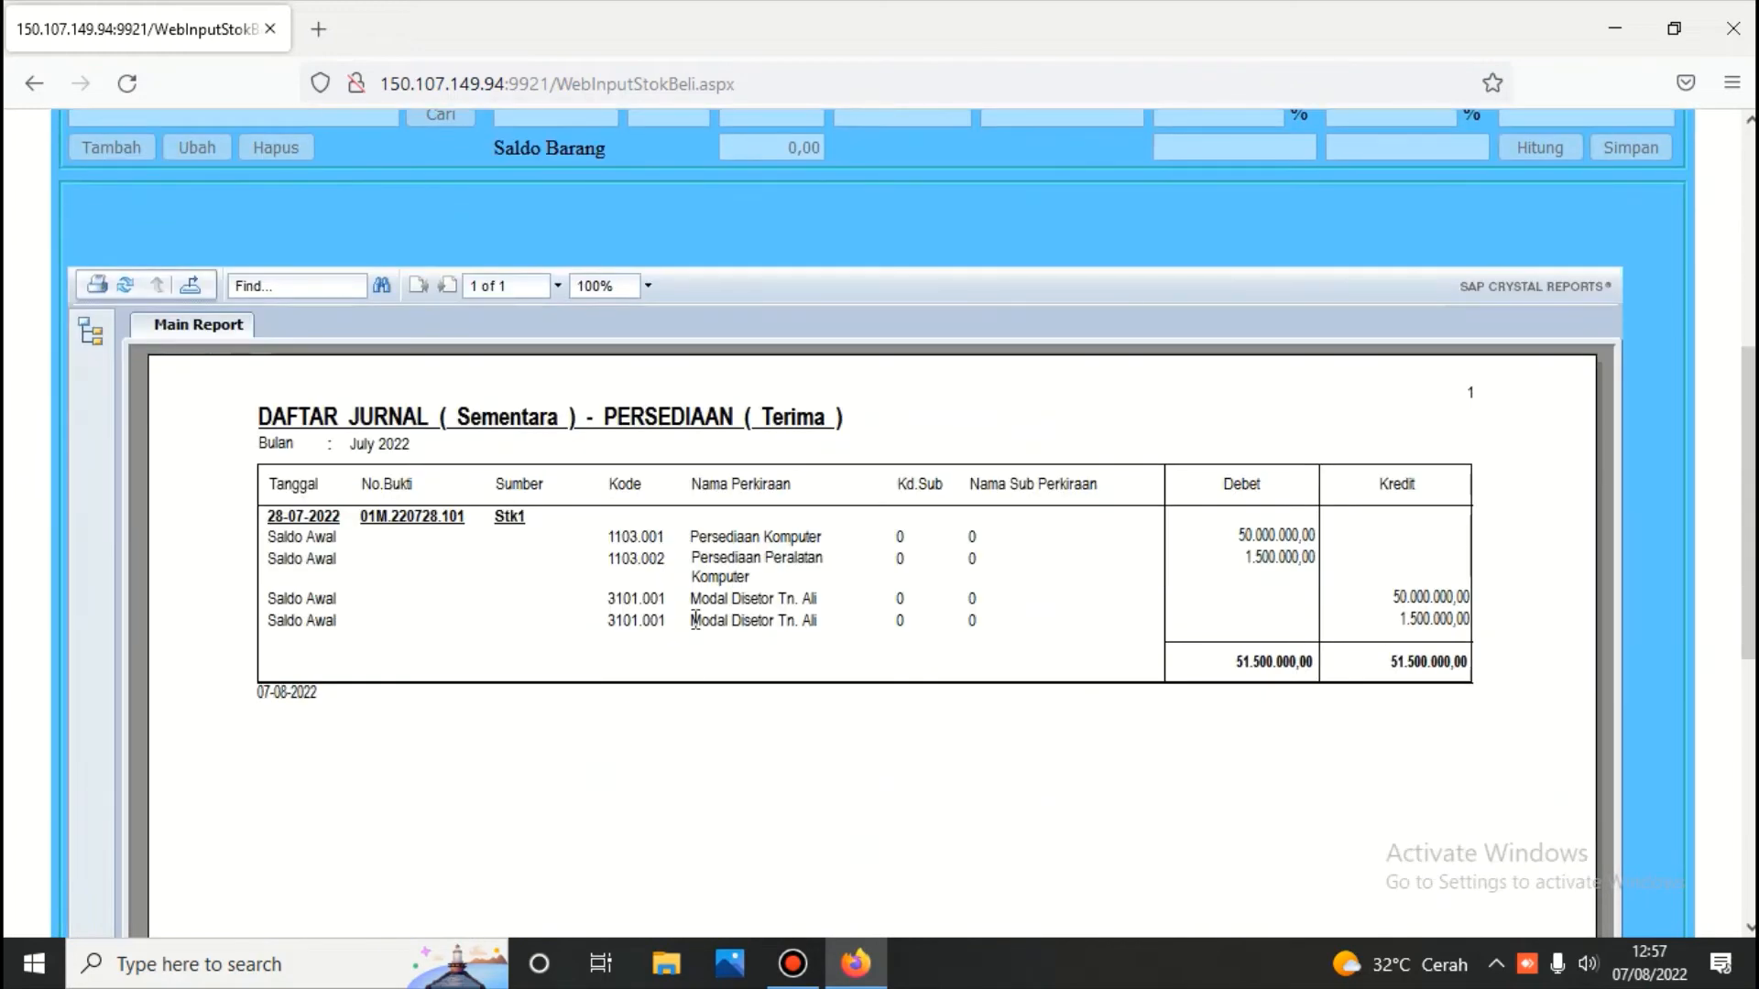
pyautogui.scroll(3, 695, 620)
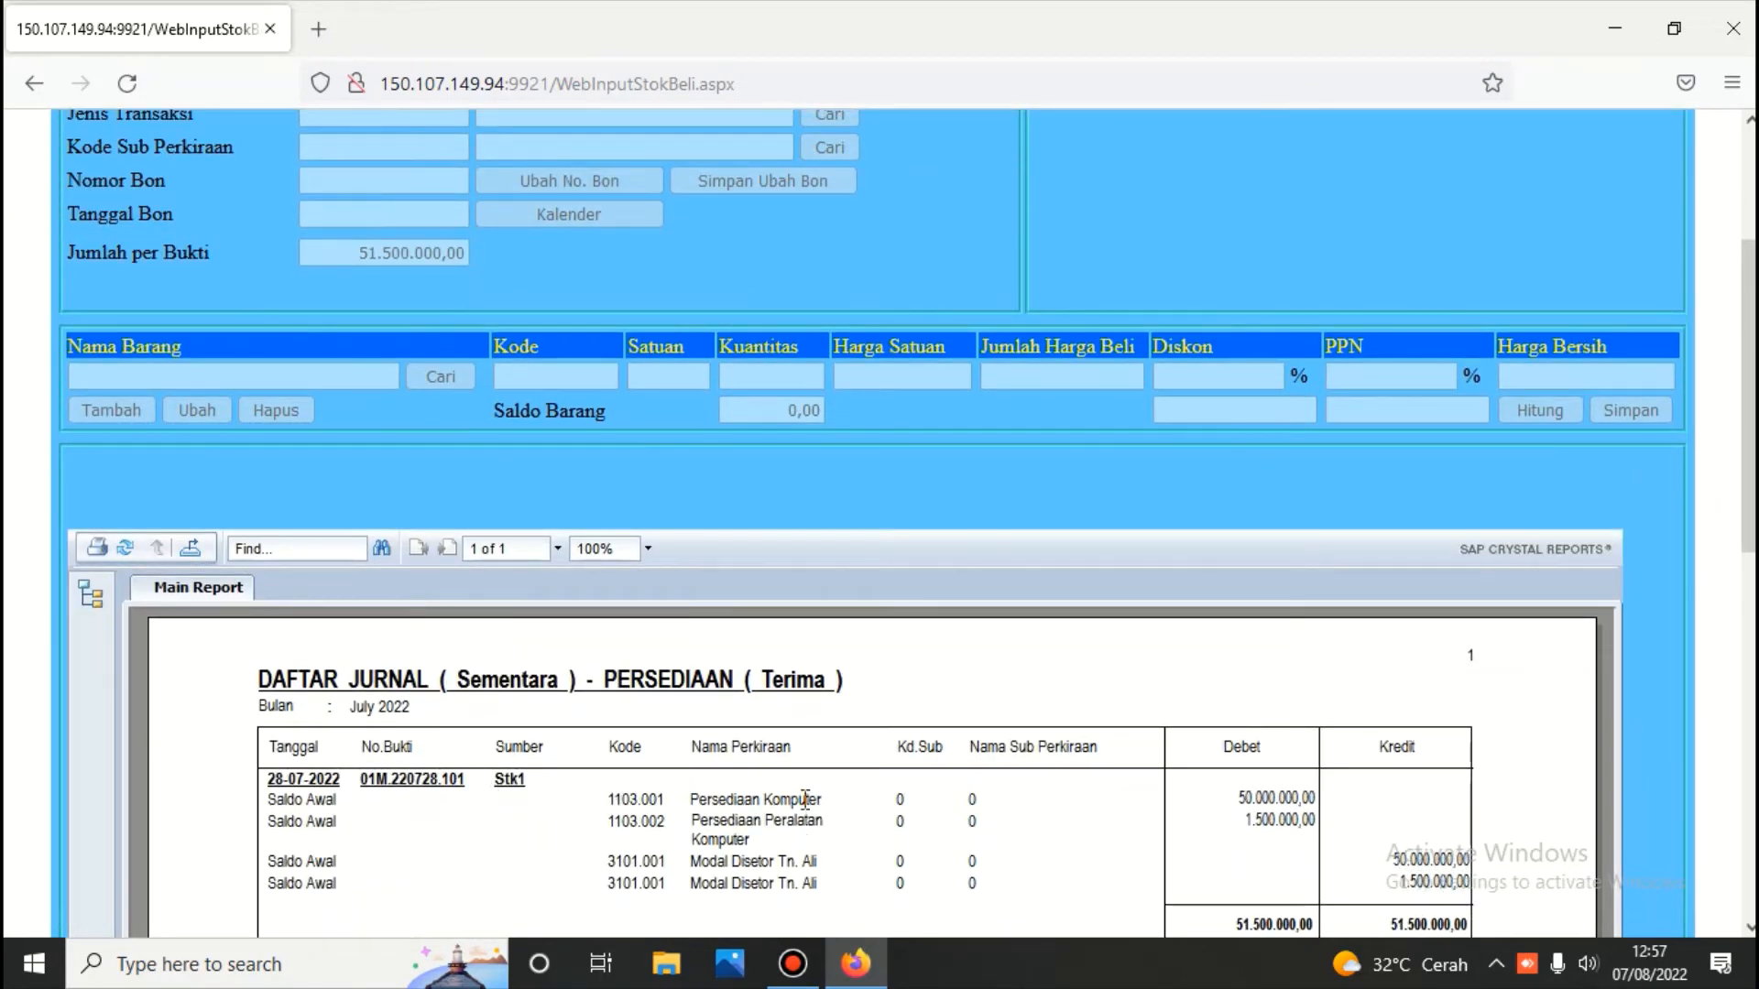
pyautogui.scroll(-1, 863, 784)
pyautogui.scroll(3, 863, 784)
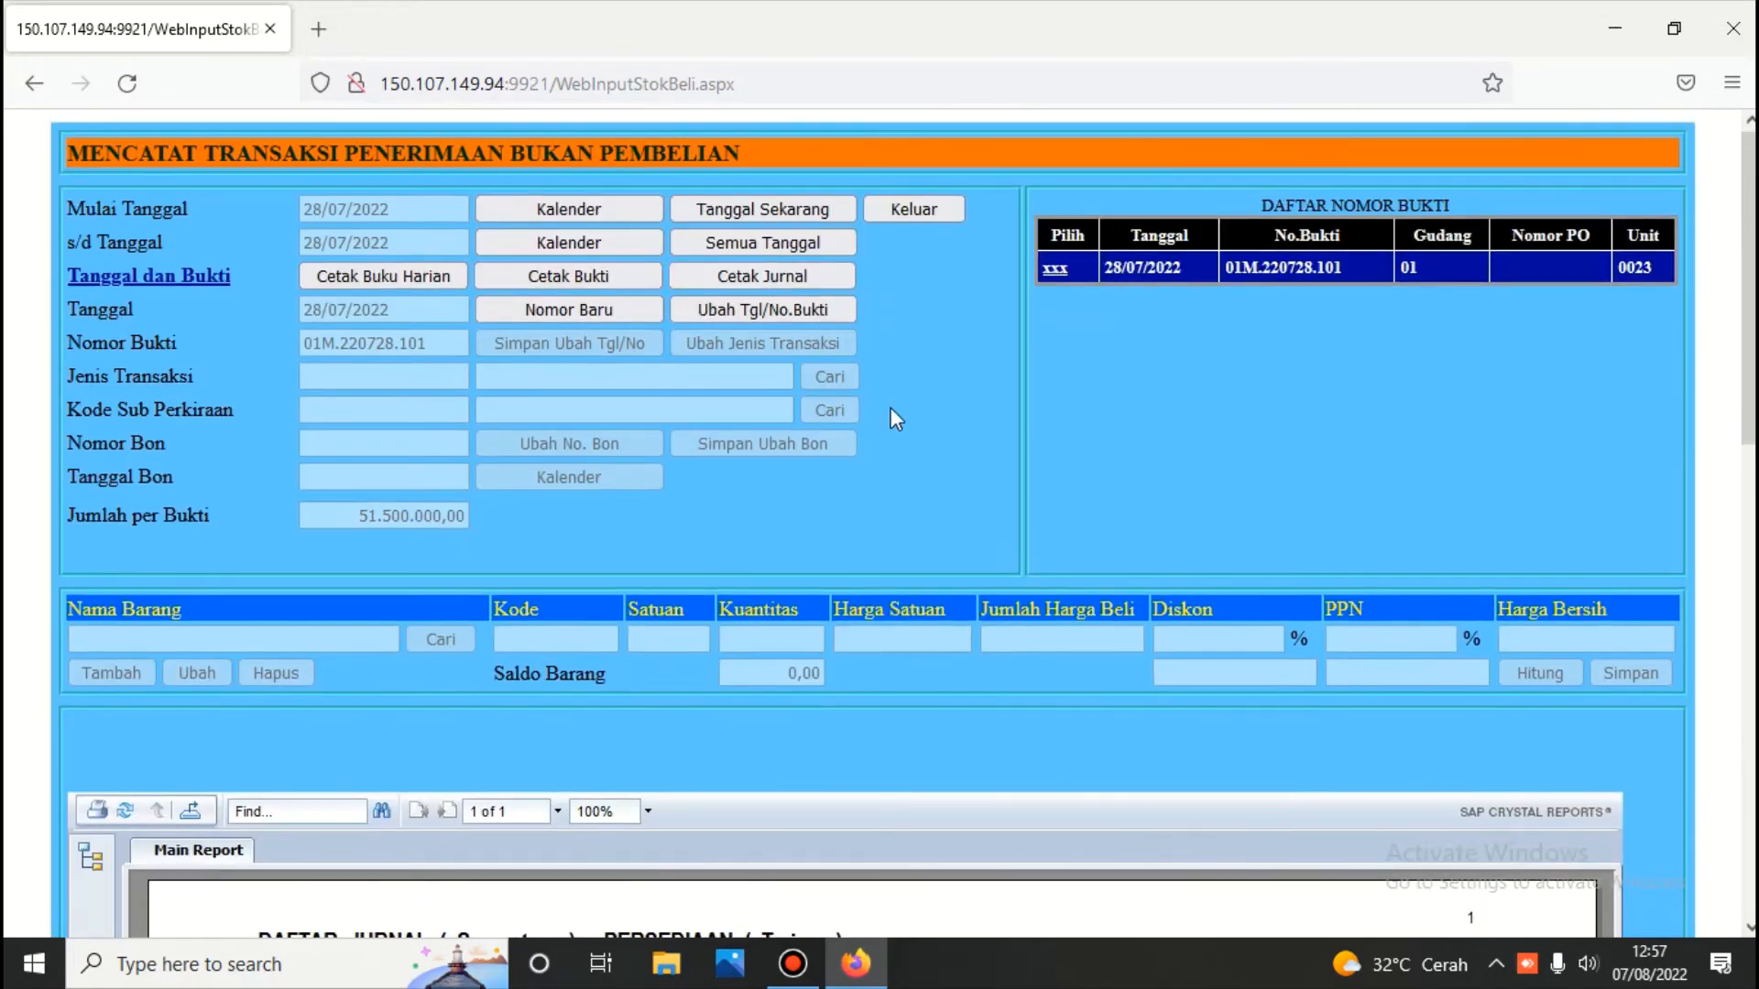
pyautogui.click(899, 211)
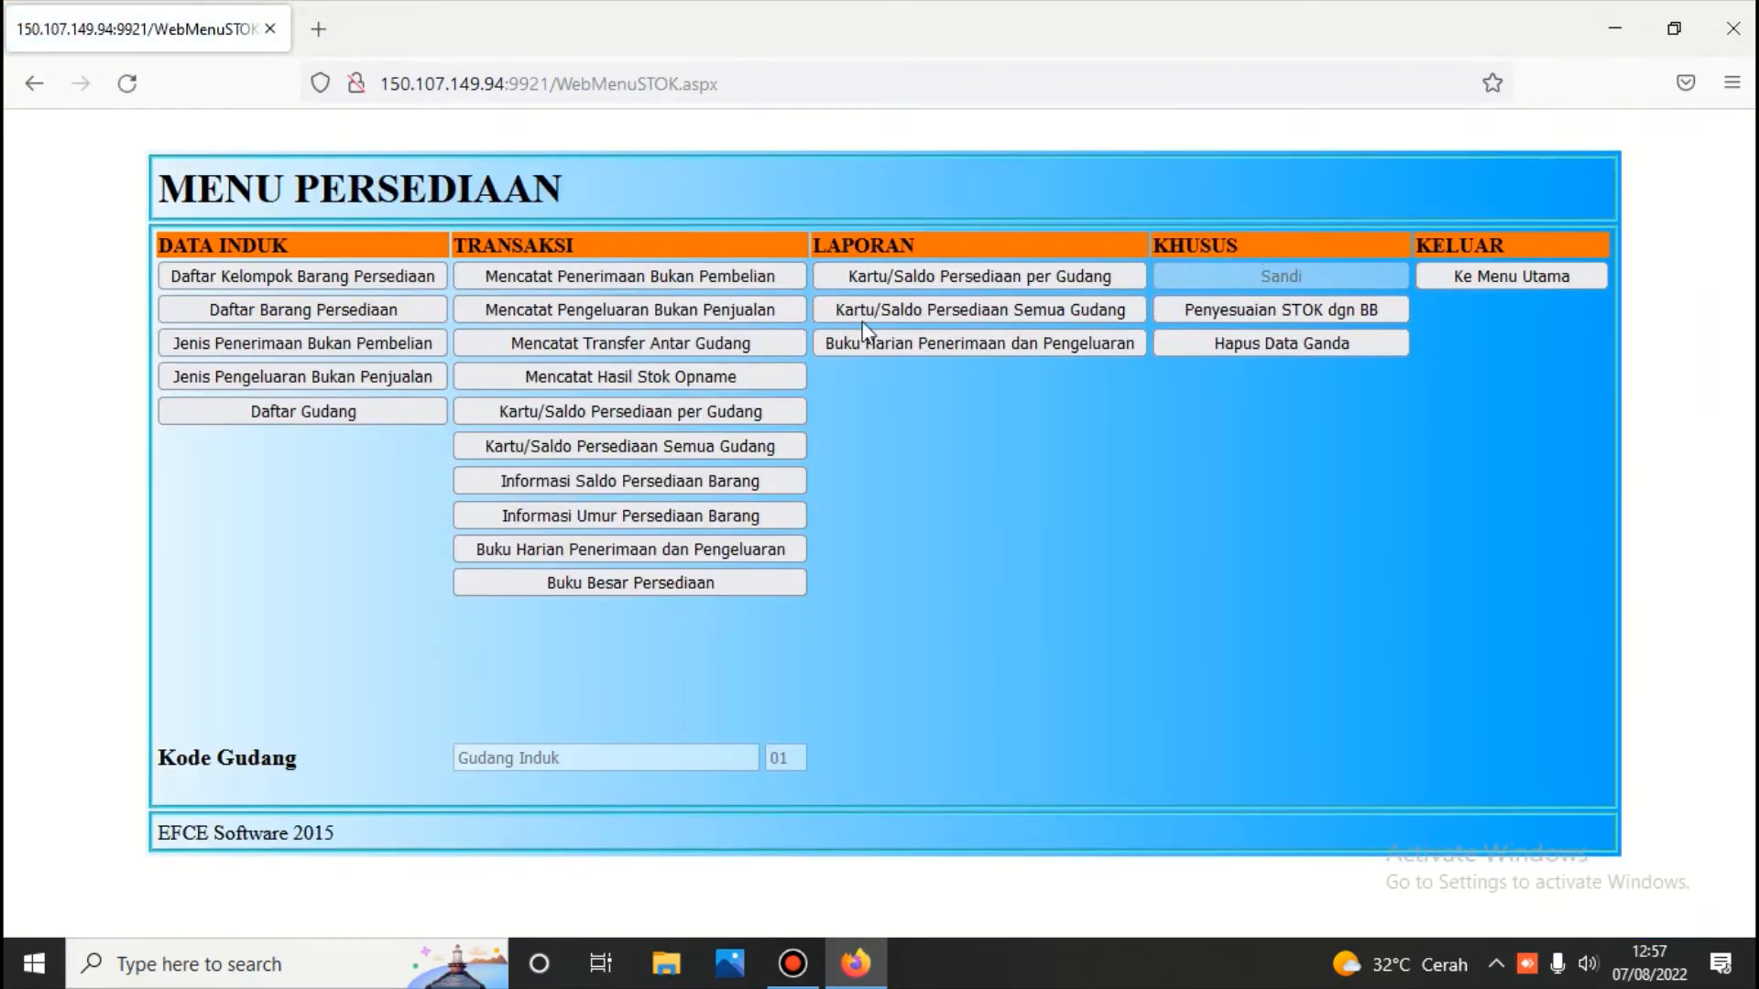
# After listing receipt vouchers for all dates, start a new non-sale issue voucher number
pyautogui.click(656, 310)
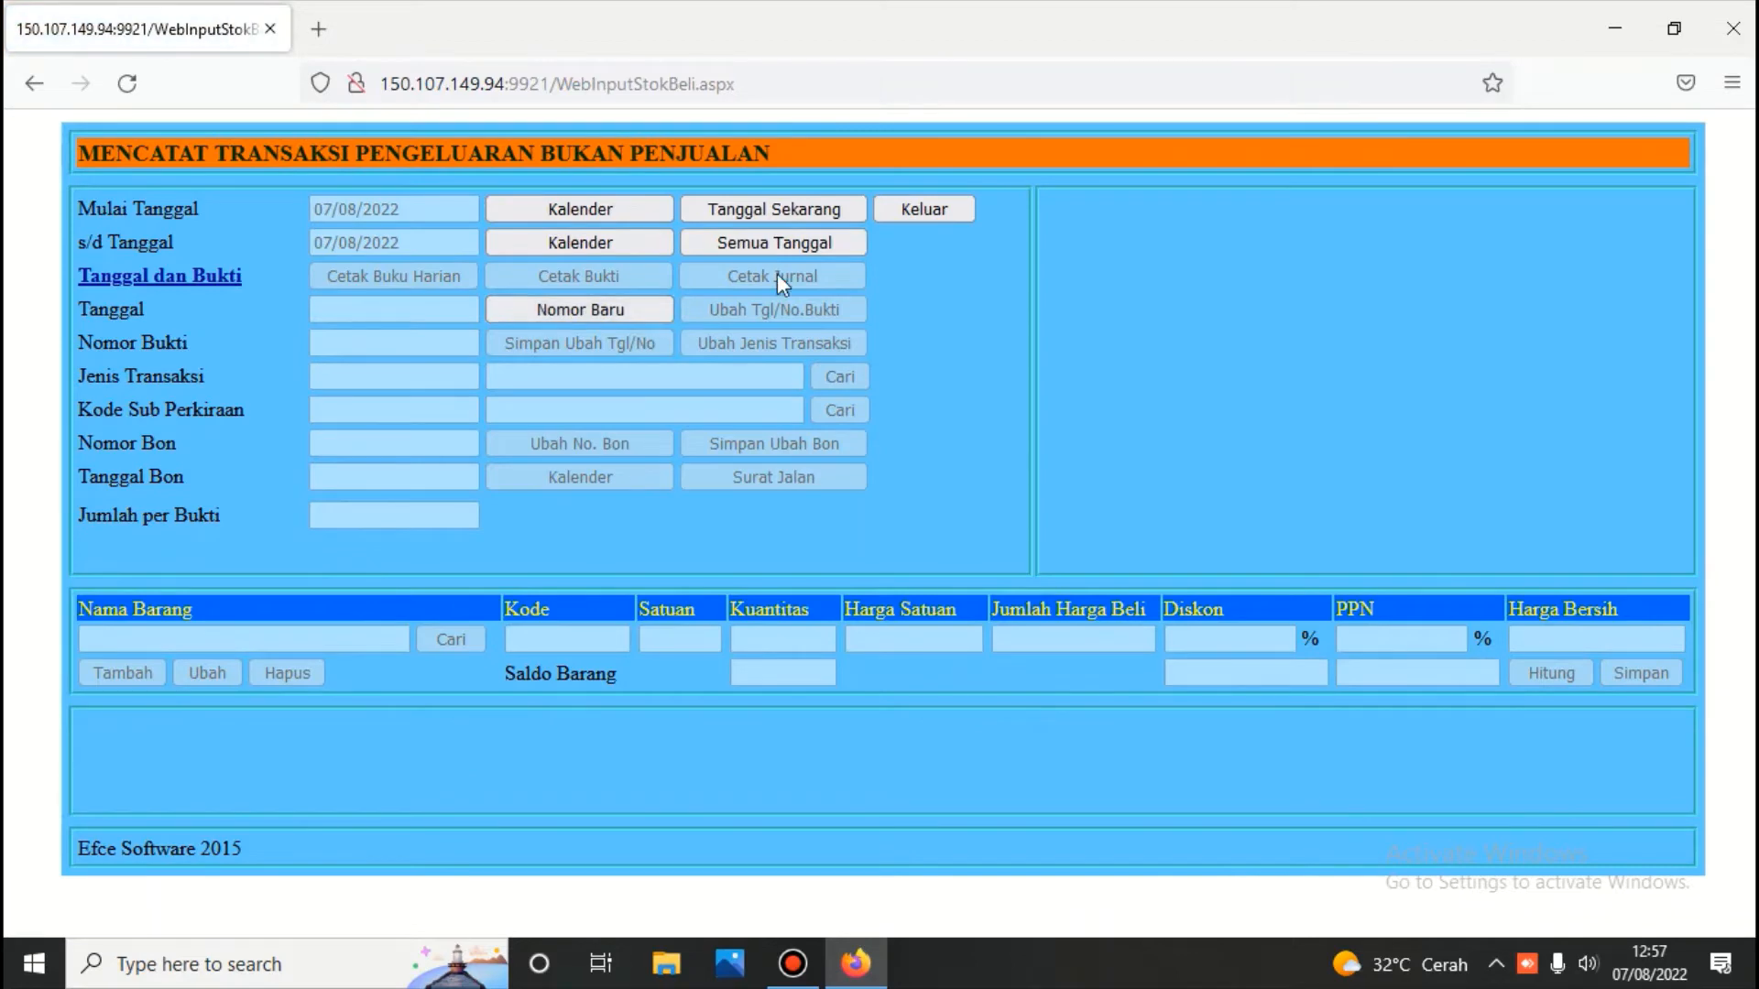
pyautogui.click(911, 207)
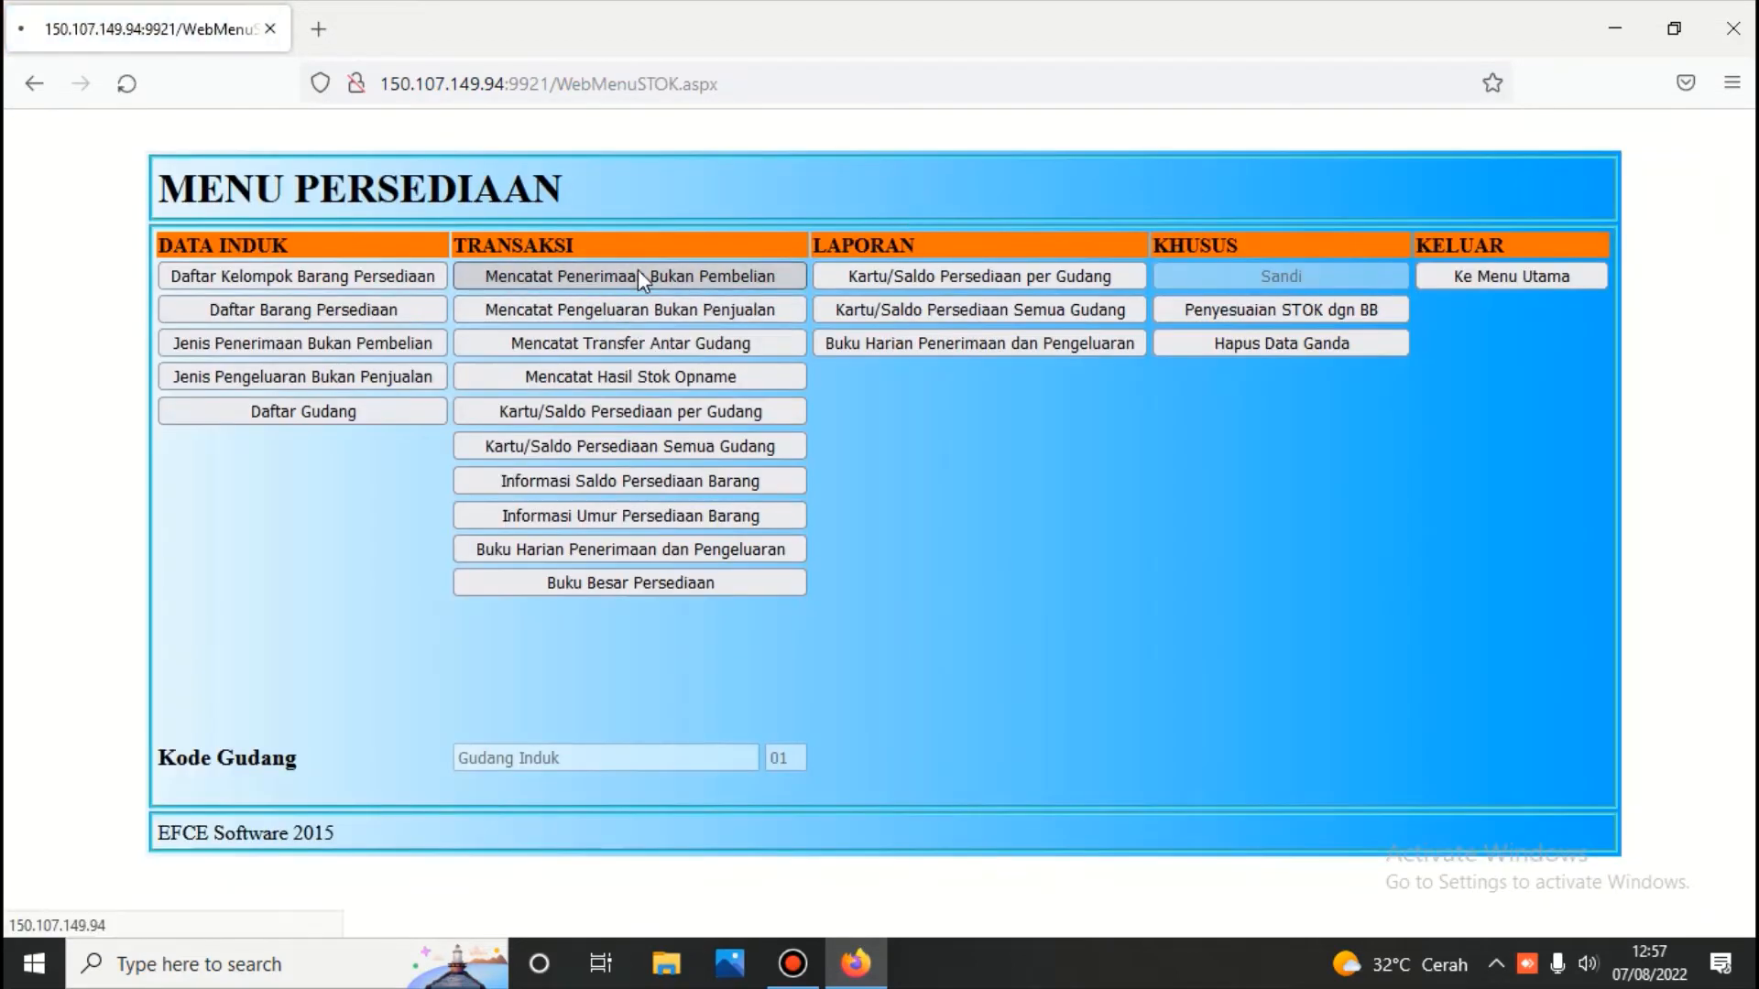
pyautogui.click(637, 274)
pyautogui.click(804, 249)
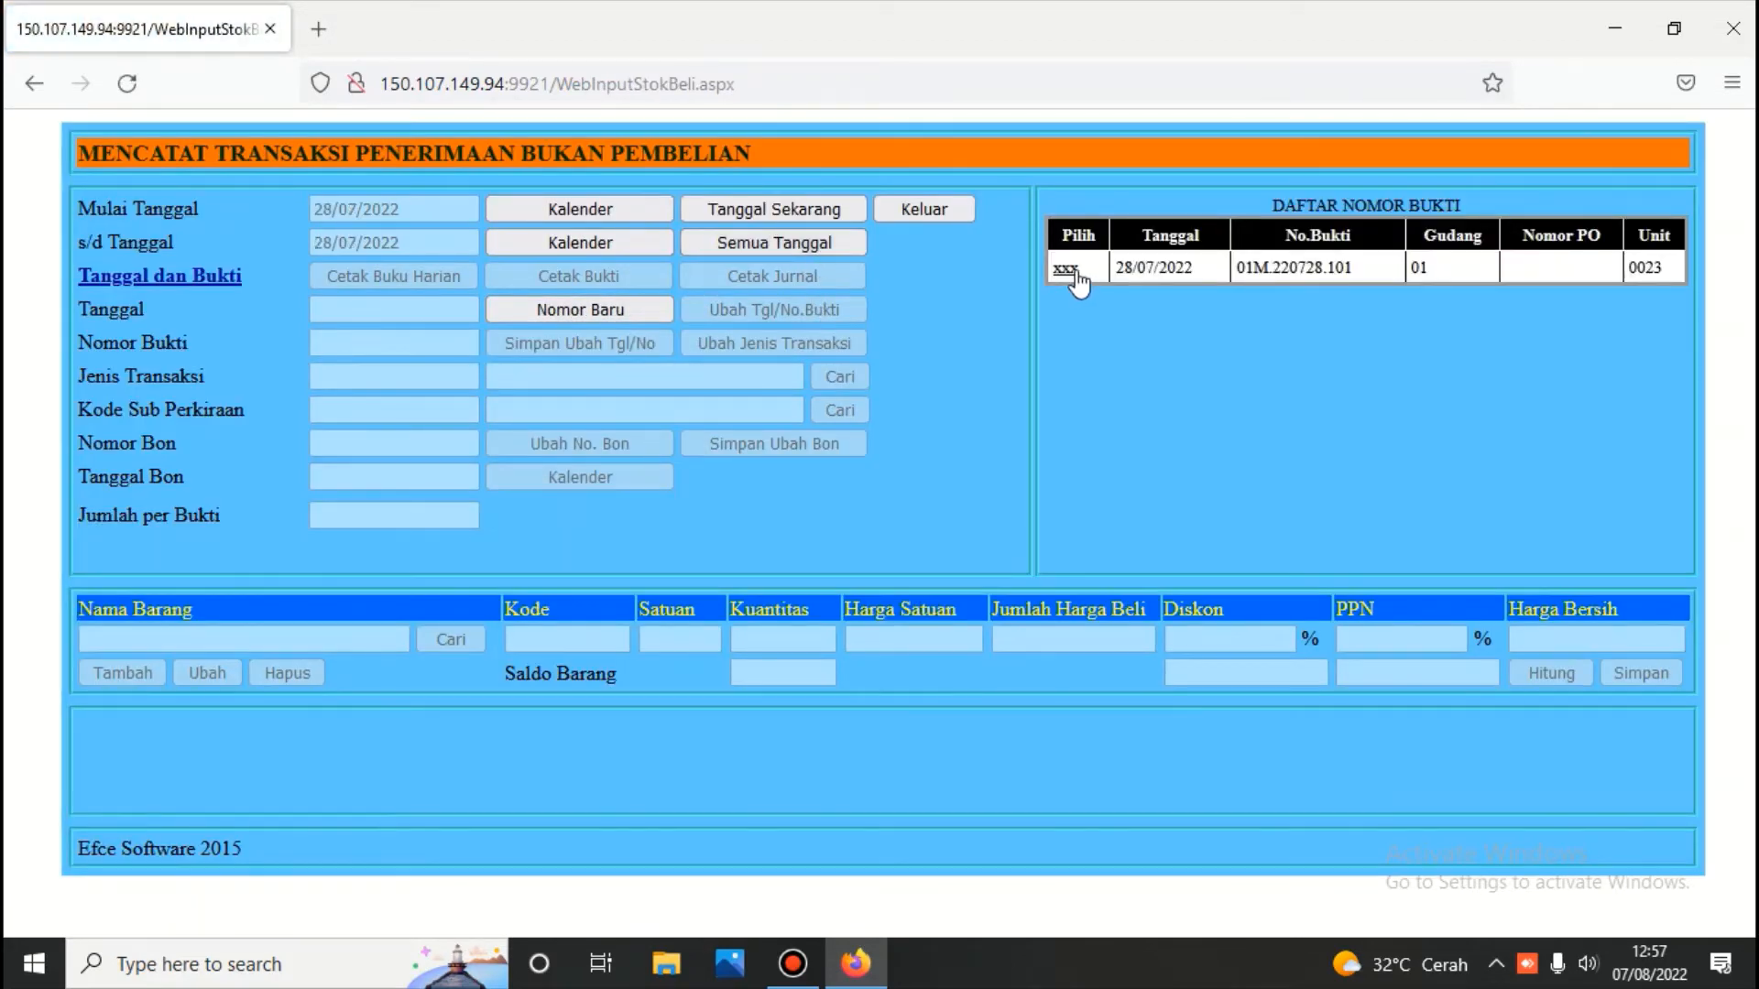
pyautogui.click(927, 209)
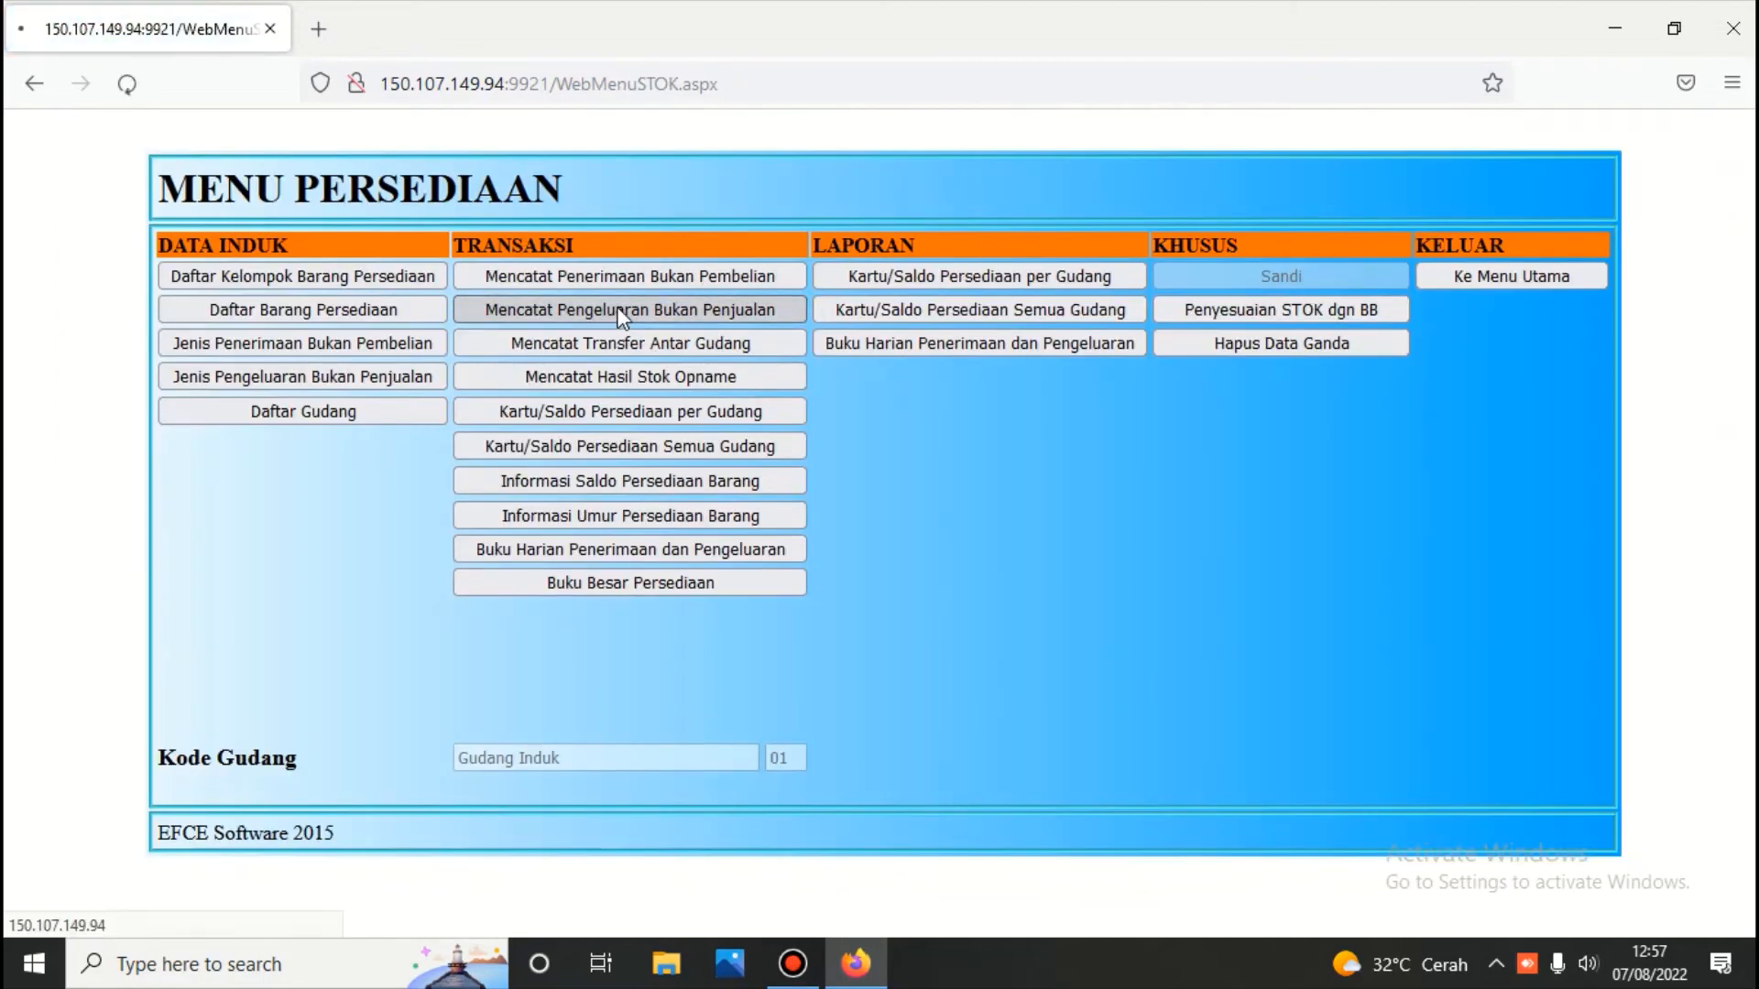
pyautogui.click(618, 311)
pyautogui.click(612, 308)
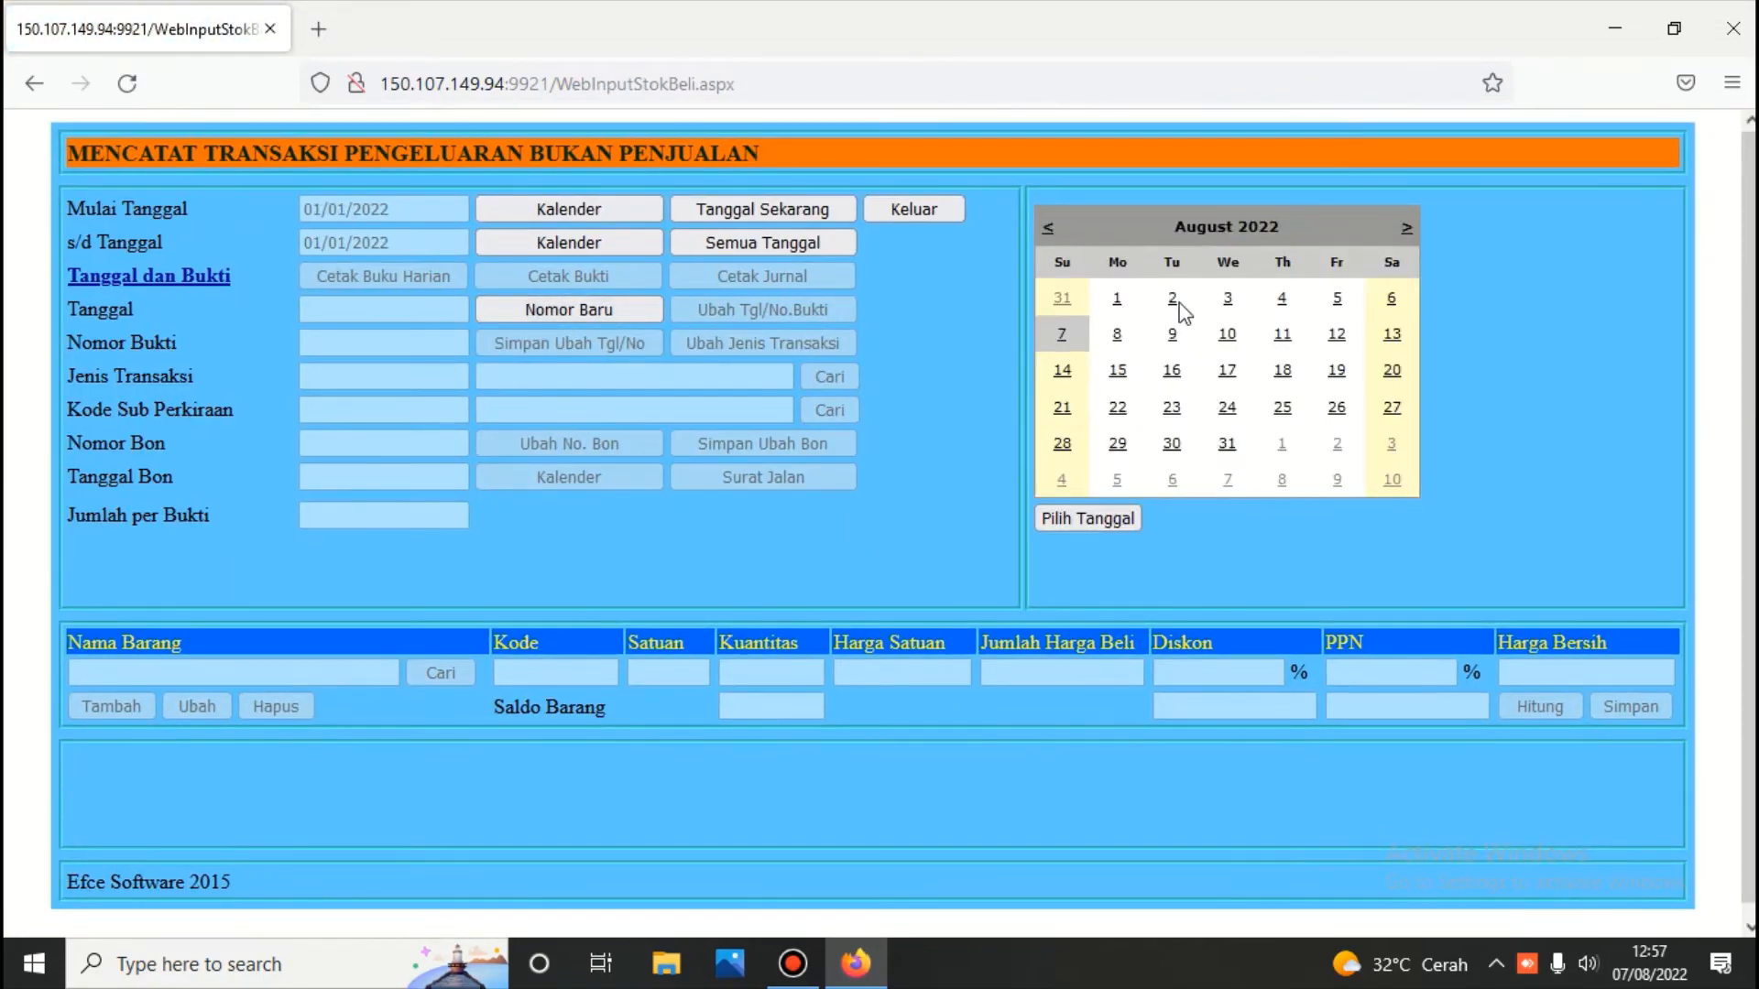
# Date voucher 01N.220629.101 29/06/2022, set type 20001 Pemakaian Peralatan Kantor and bon date 29/06/2022
pyautogui.click(1049, 228)
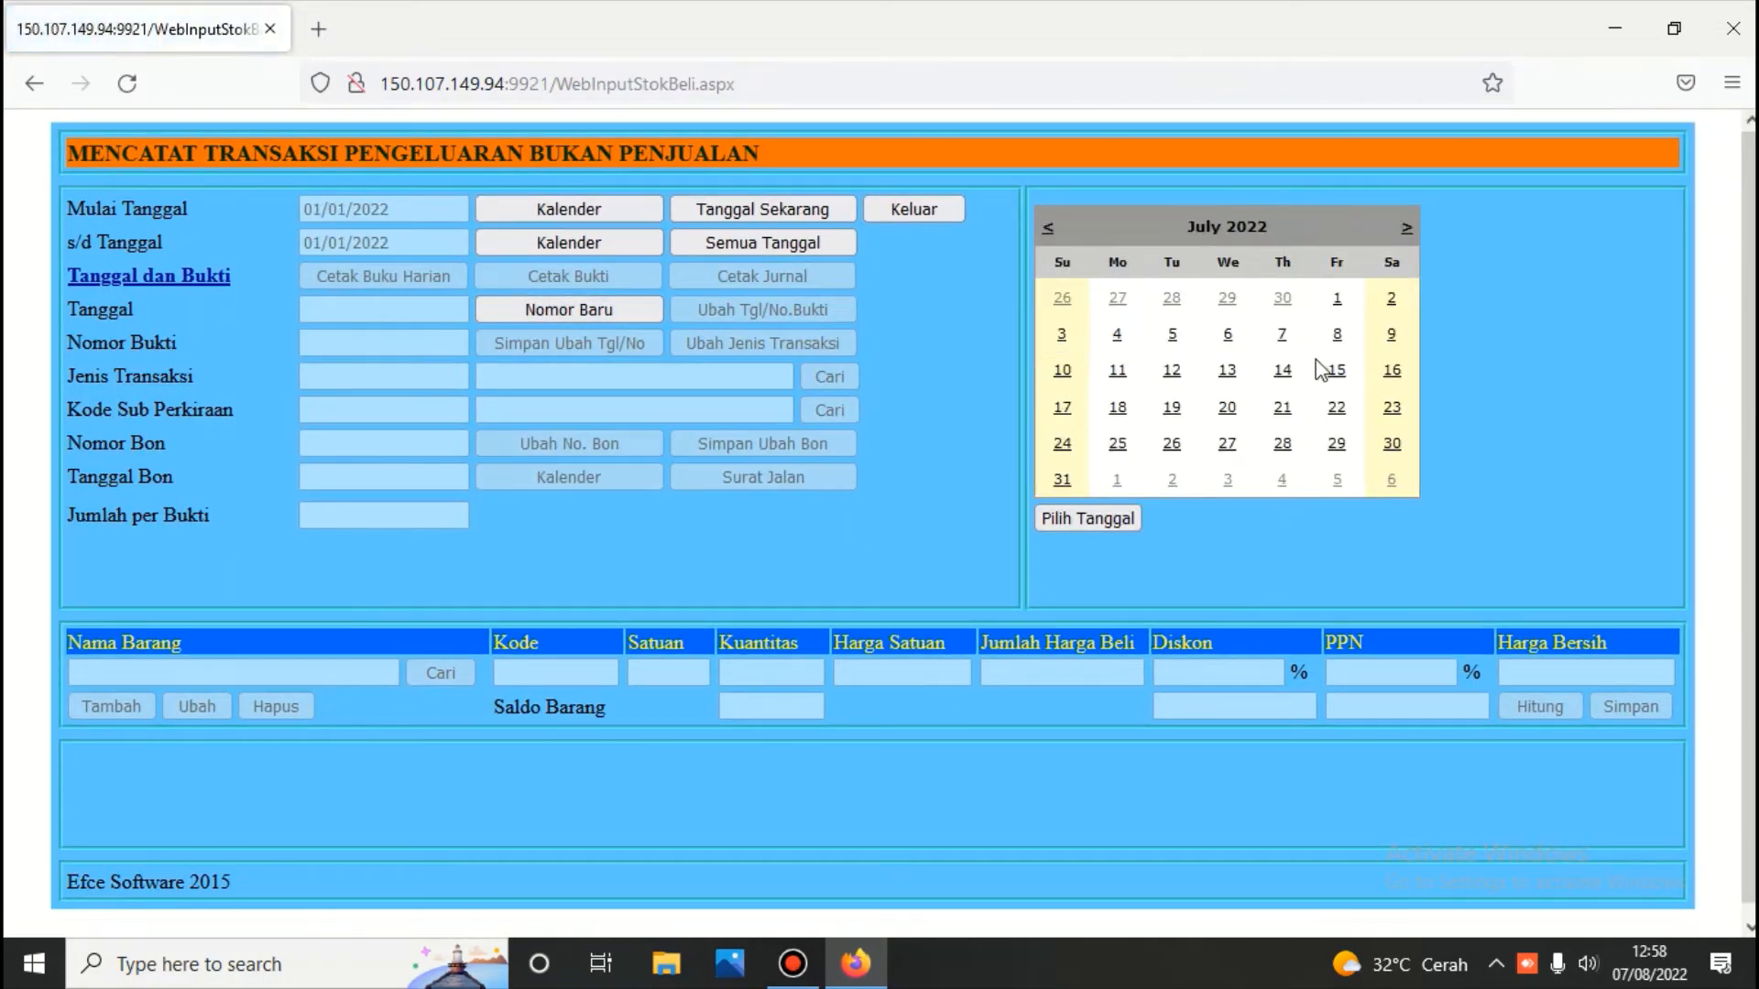
pyautogui.click(1228, 298)
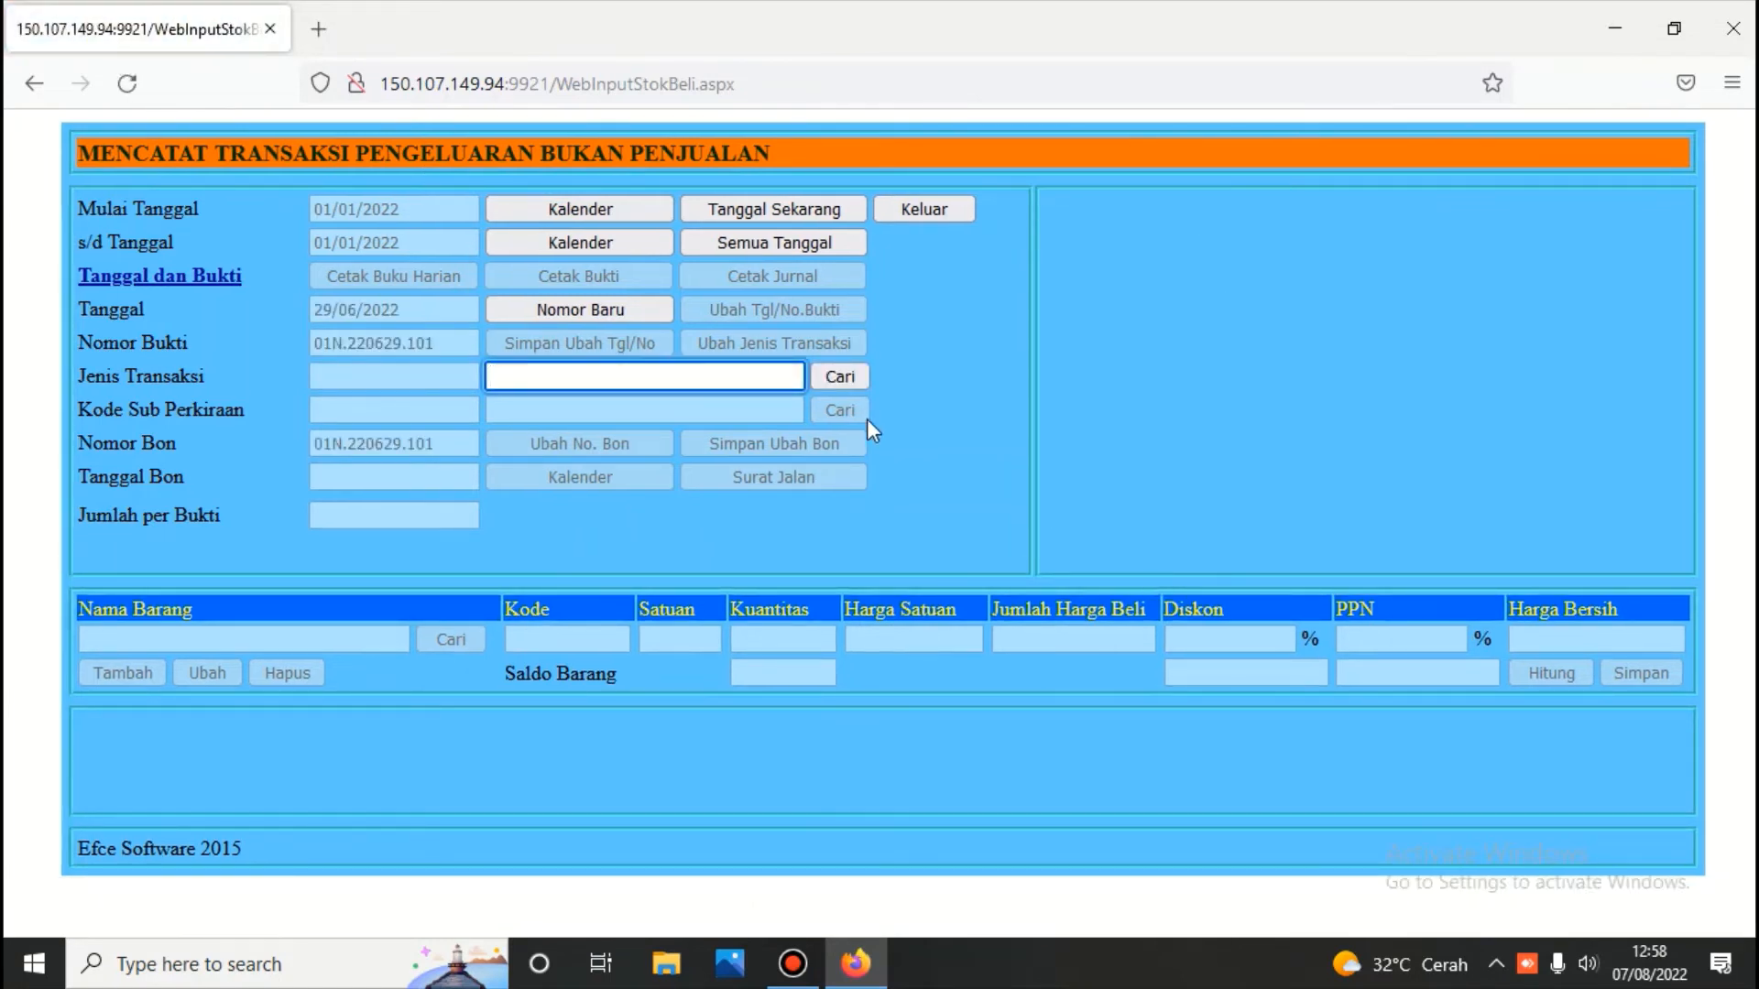
pyautogui.click(834, 377)
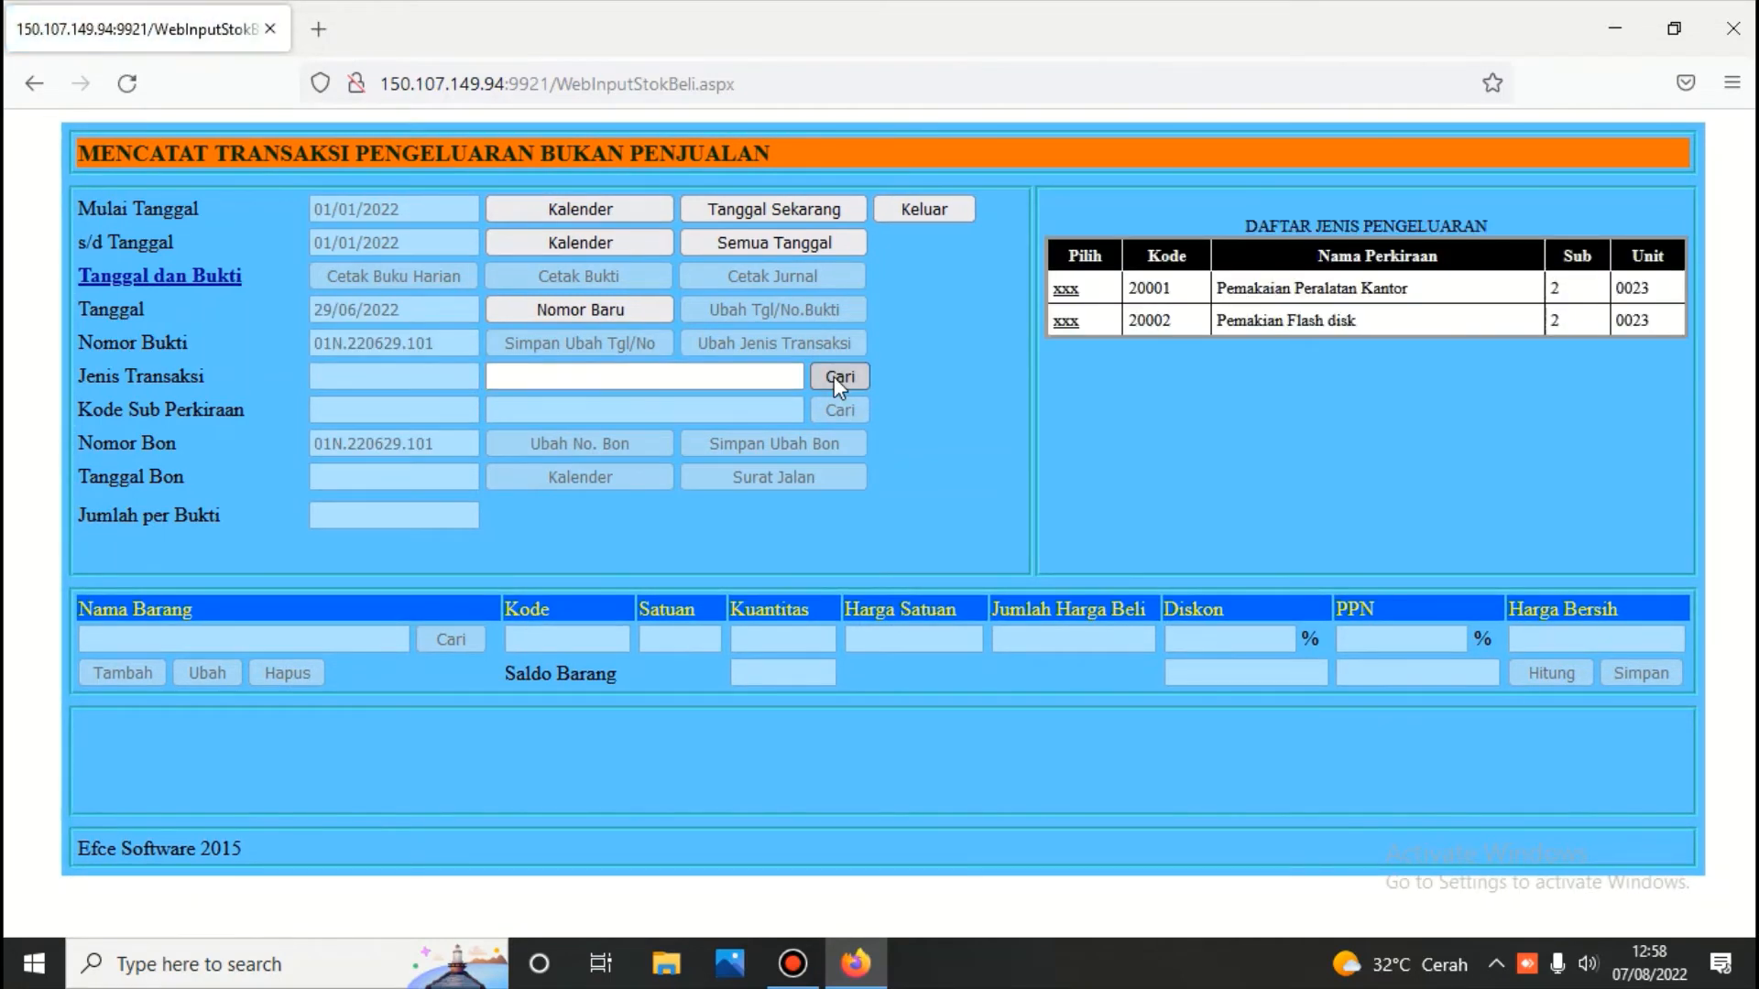
pyautogui.click(1067, 289)
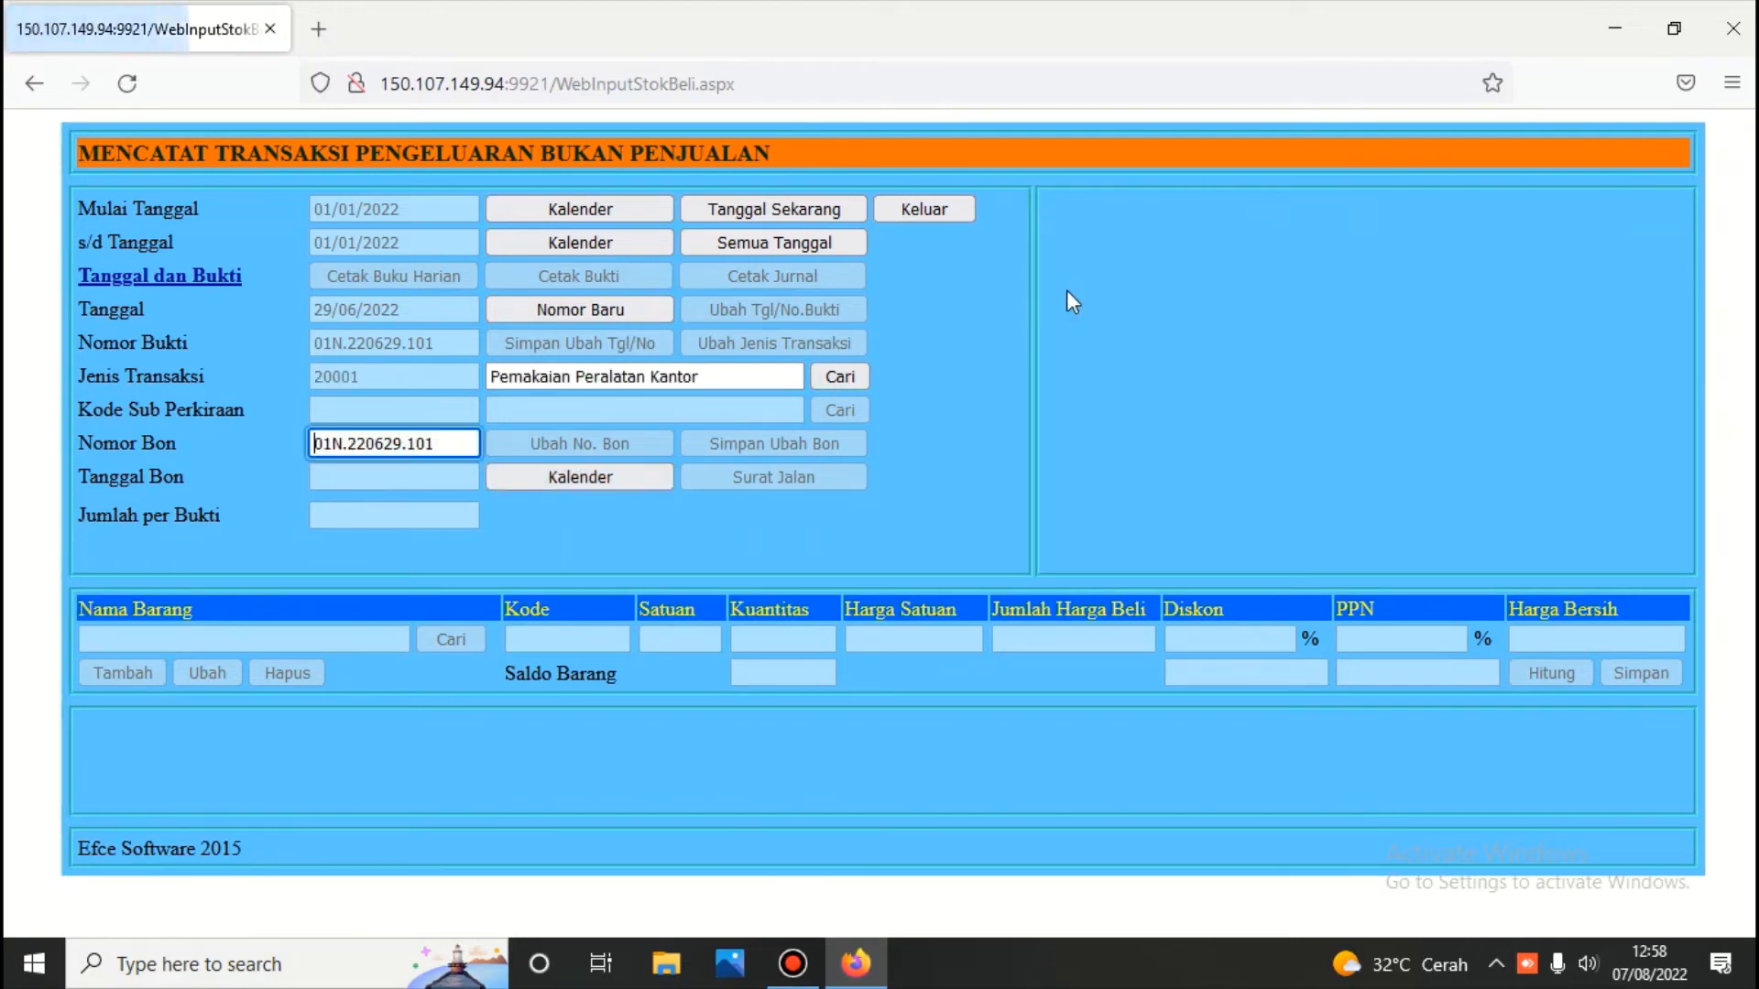
pyautogui.click(613, 474)
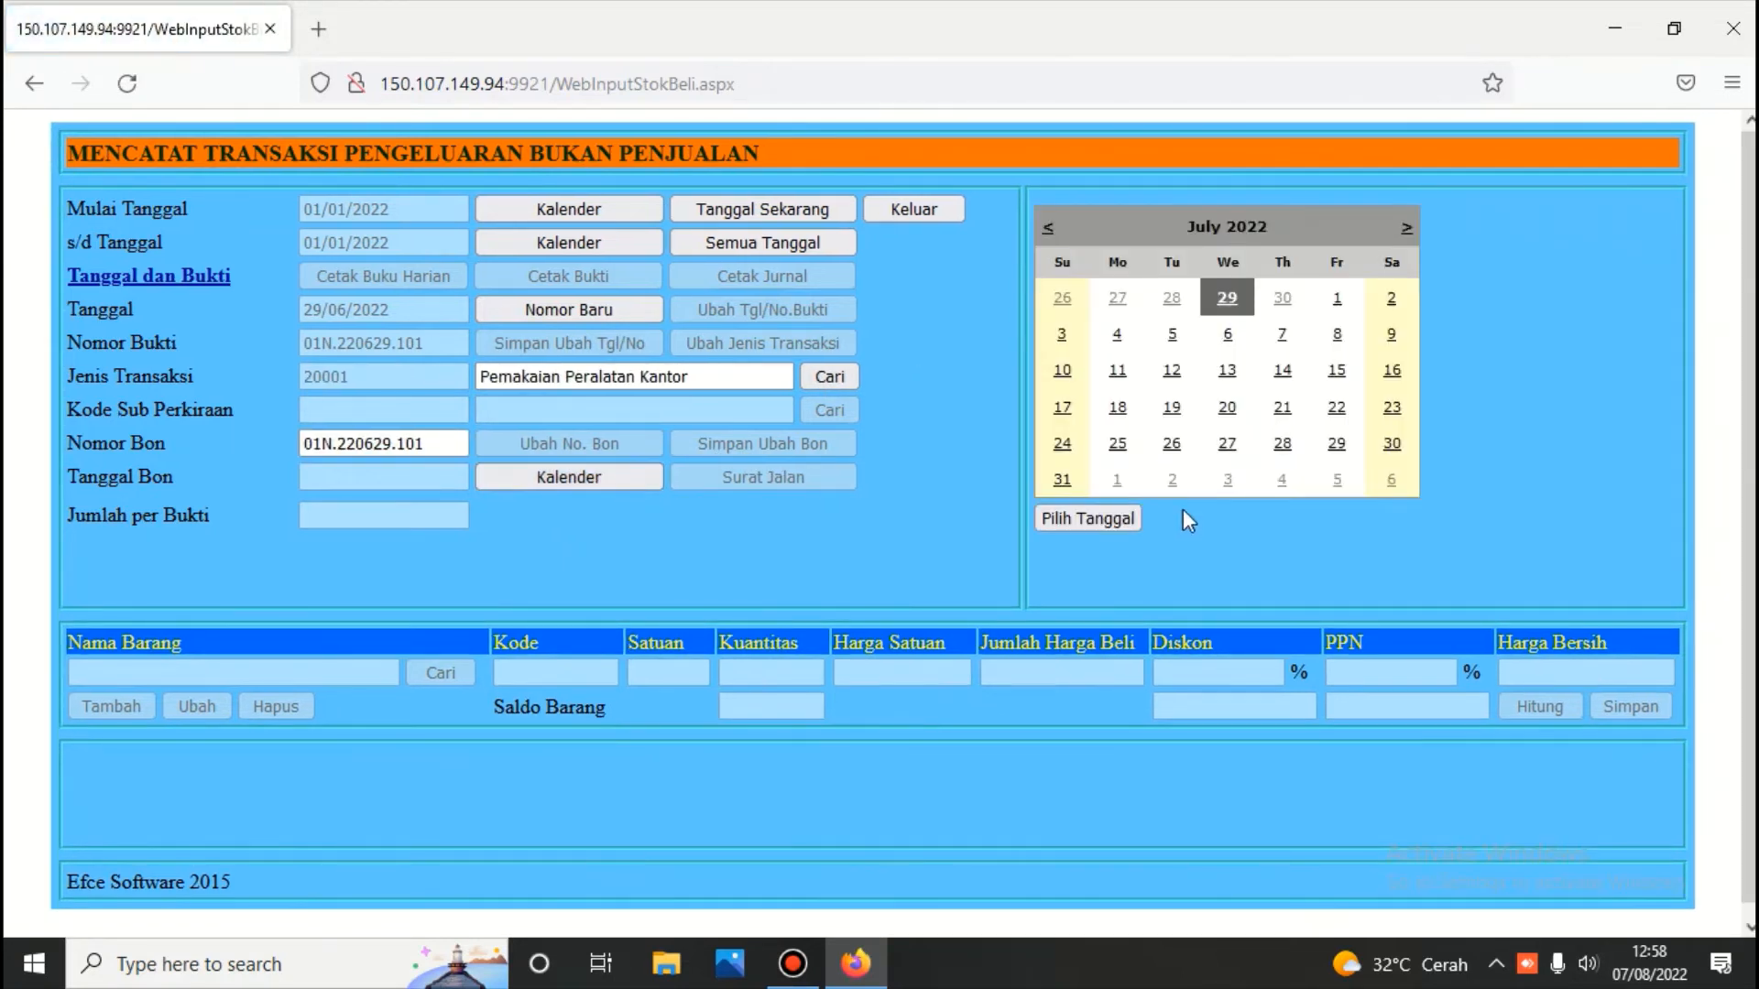
pyautogui.click(1118, 511)
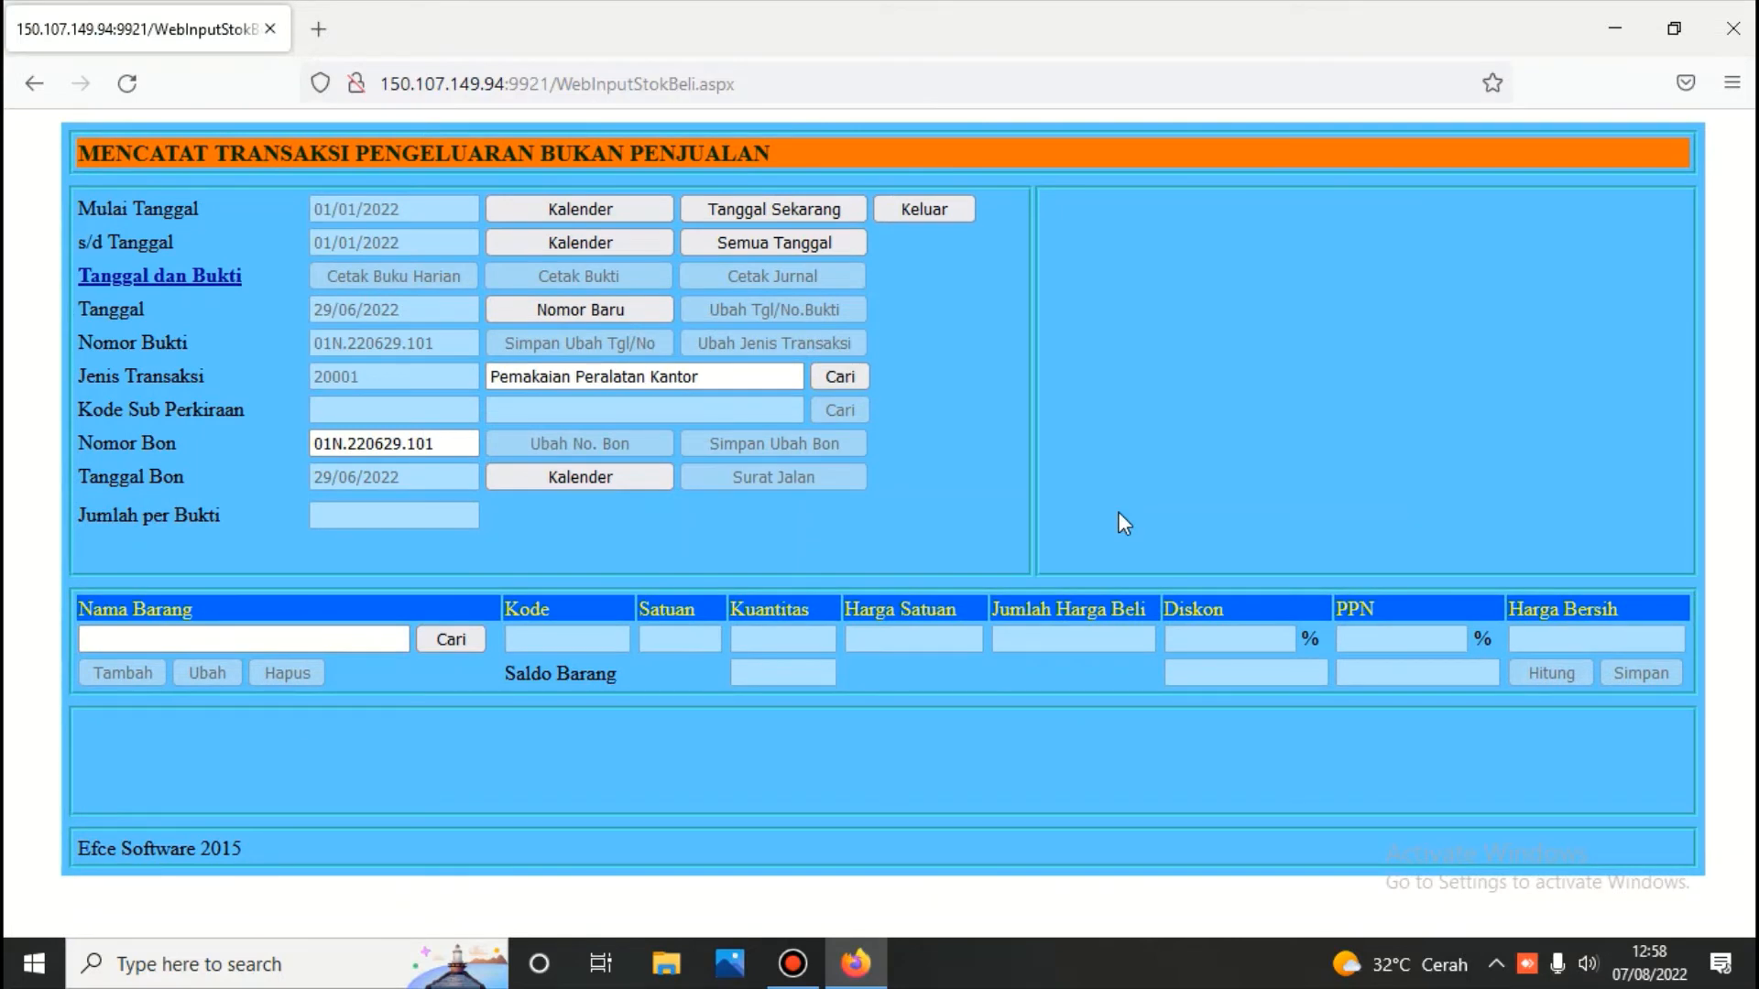
# Add 1 unit of Dell 3.001.02.0001 to the voucher, calculate and save the line
pyautogui.click(454, 638)
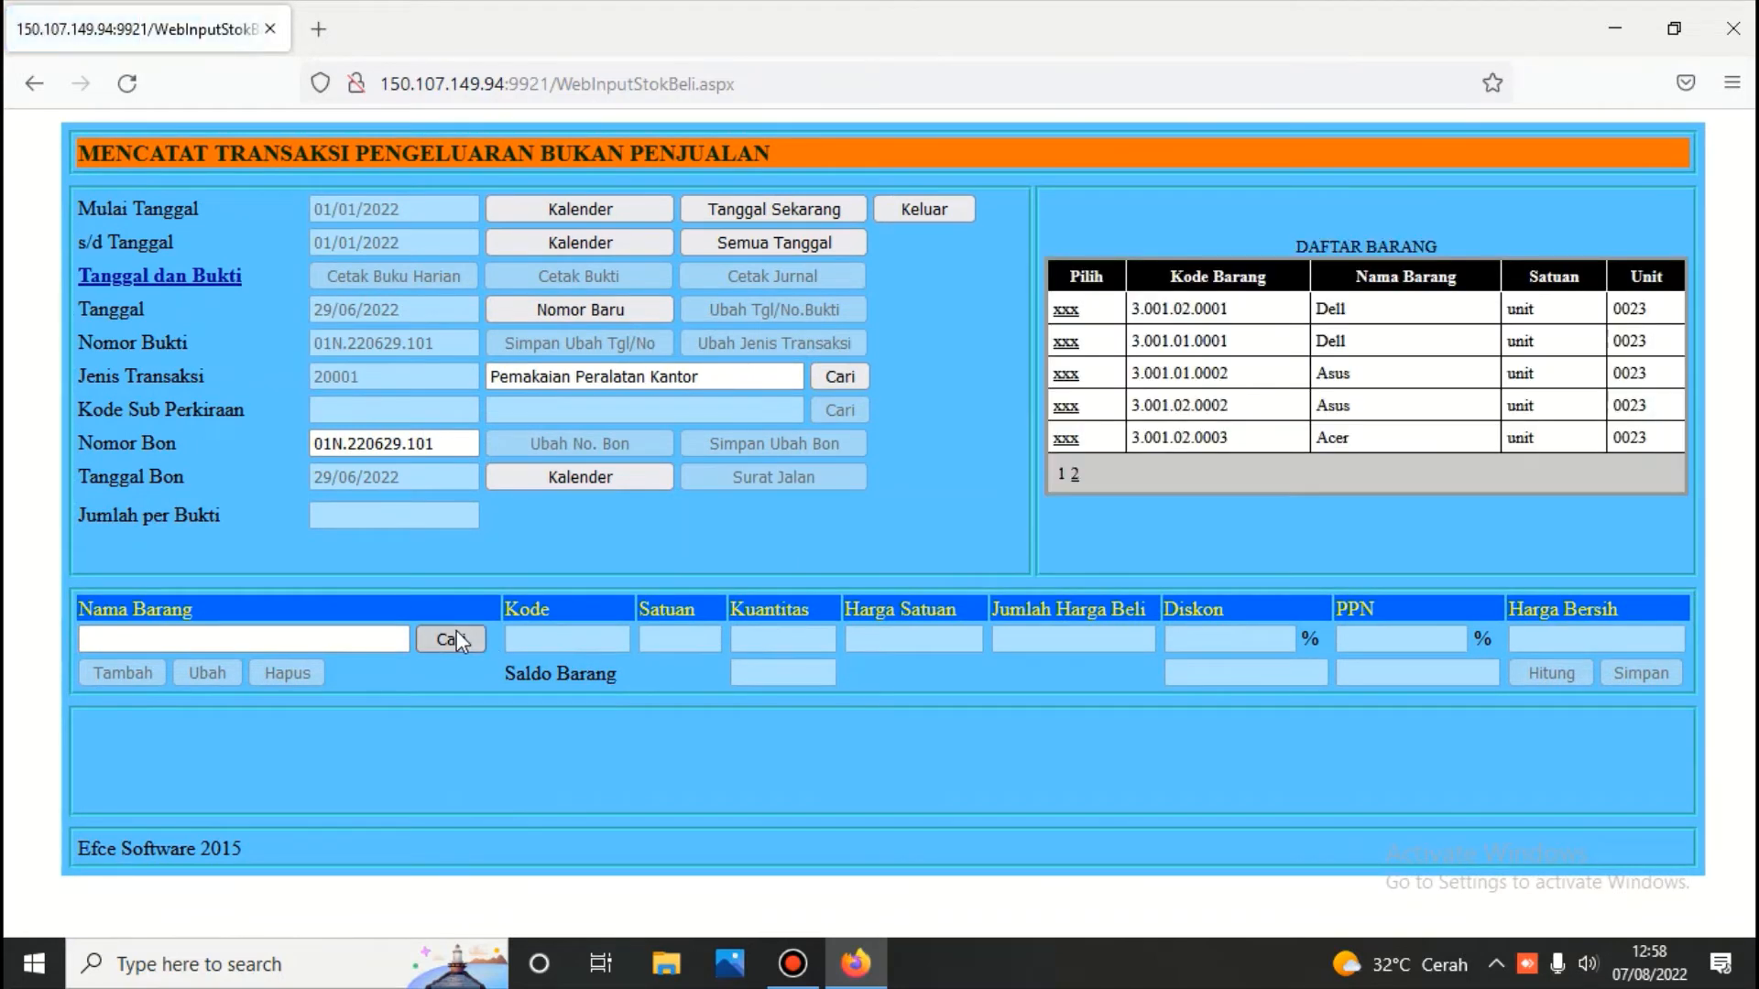
pyautogui.click(1066, 310)
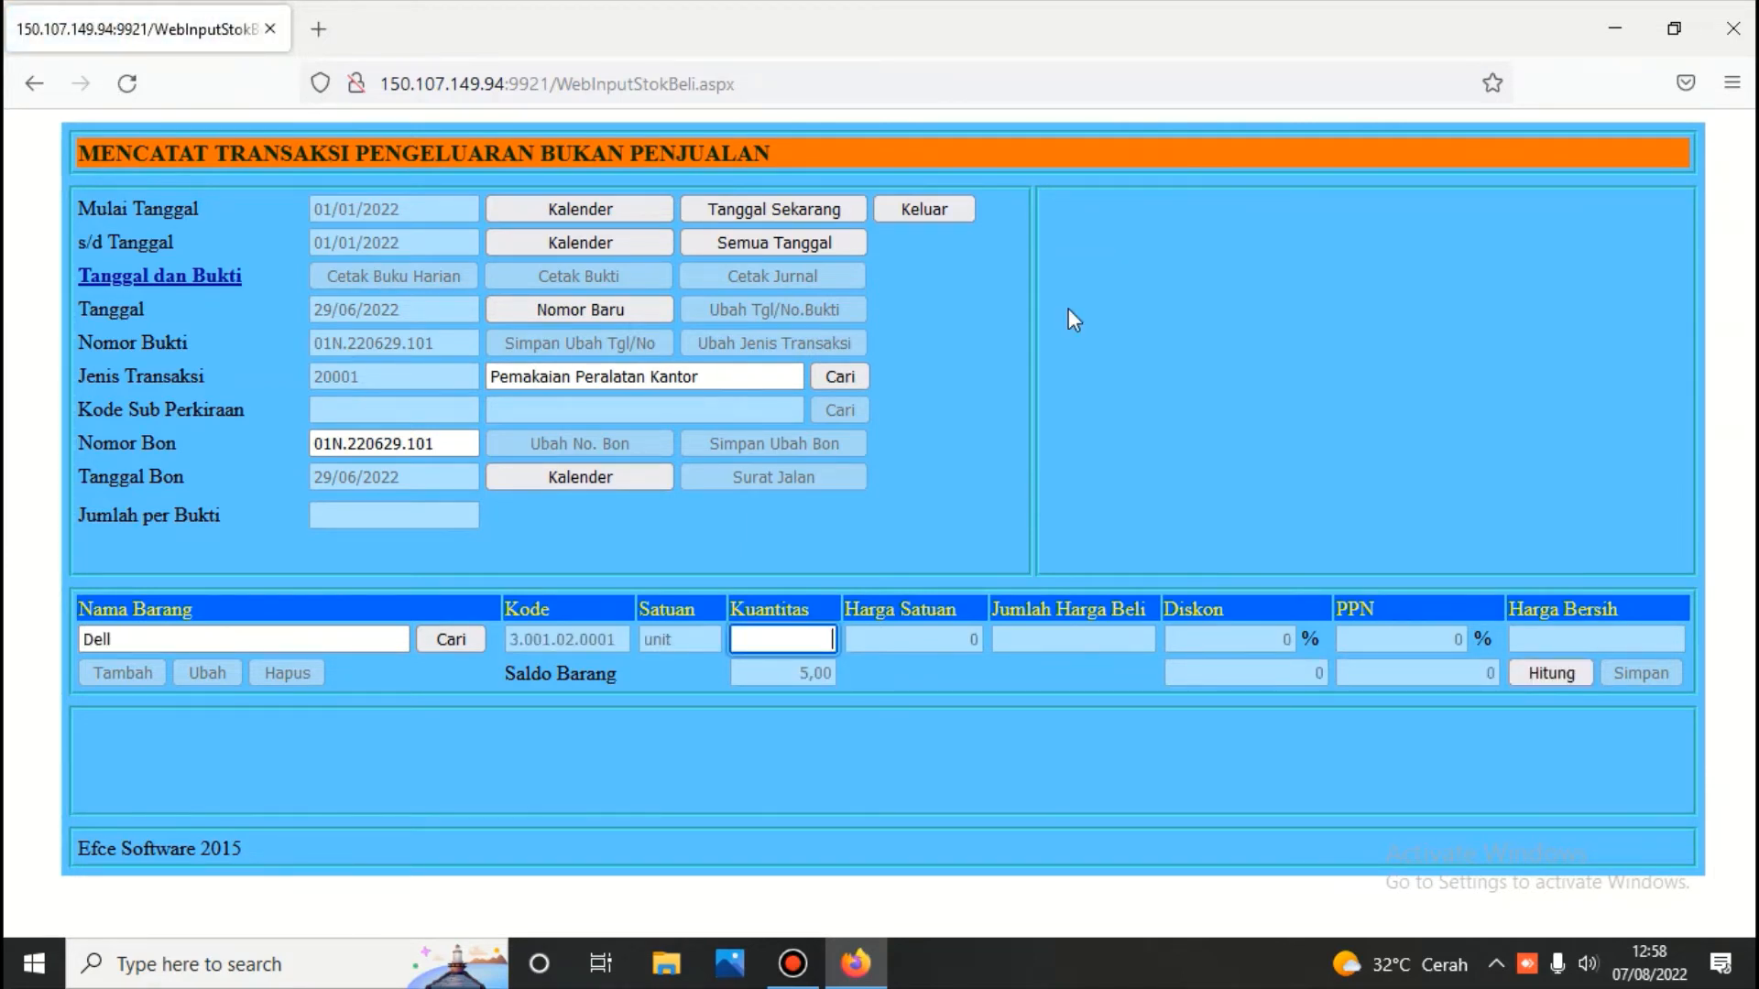
pyautogui.write('1')
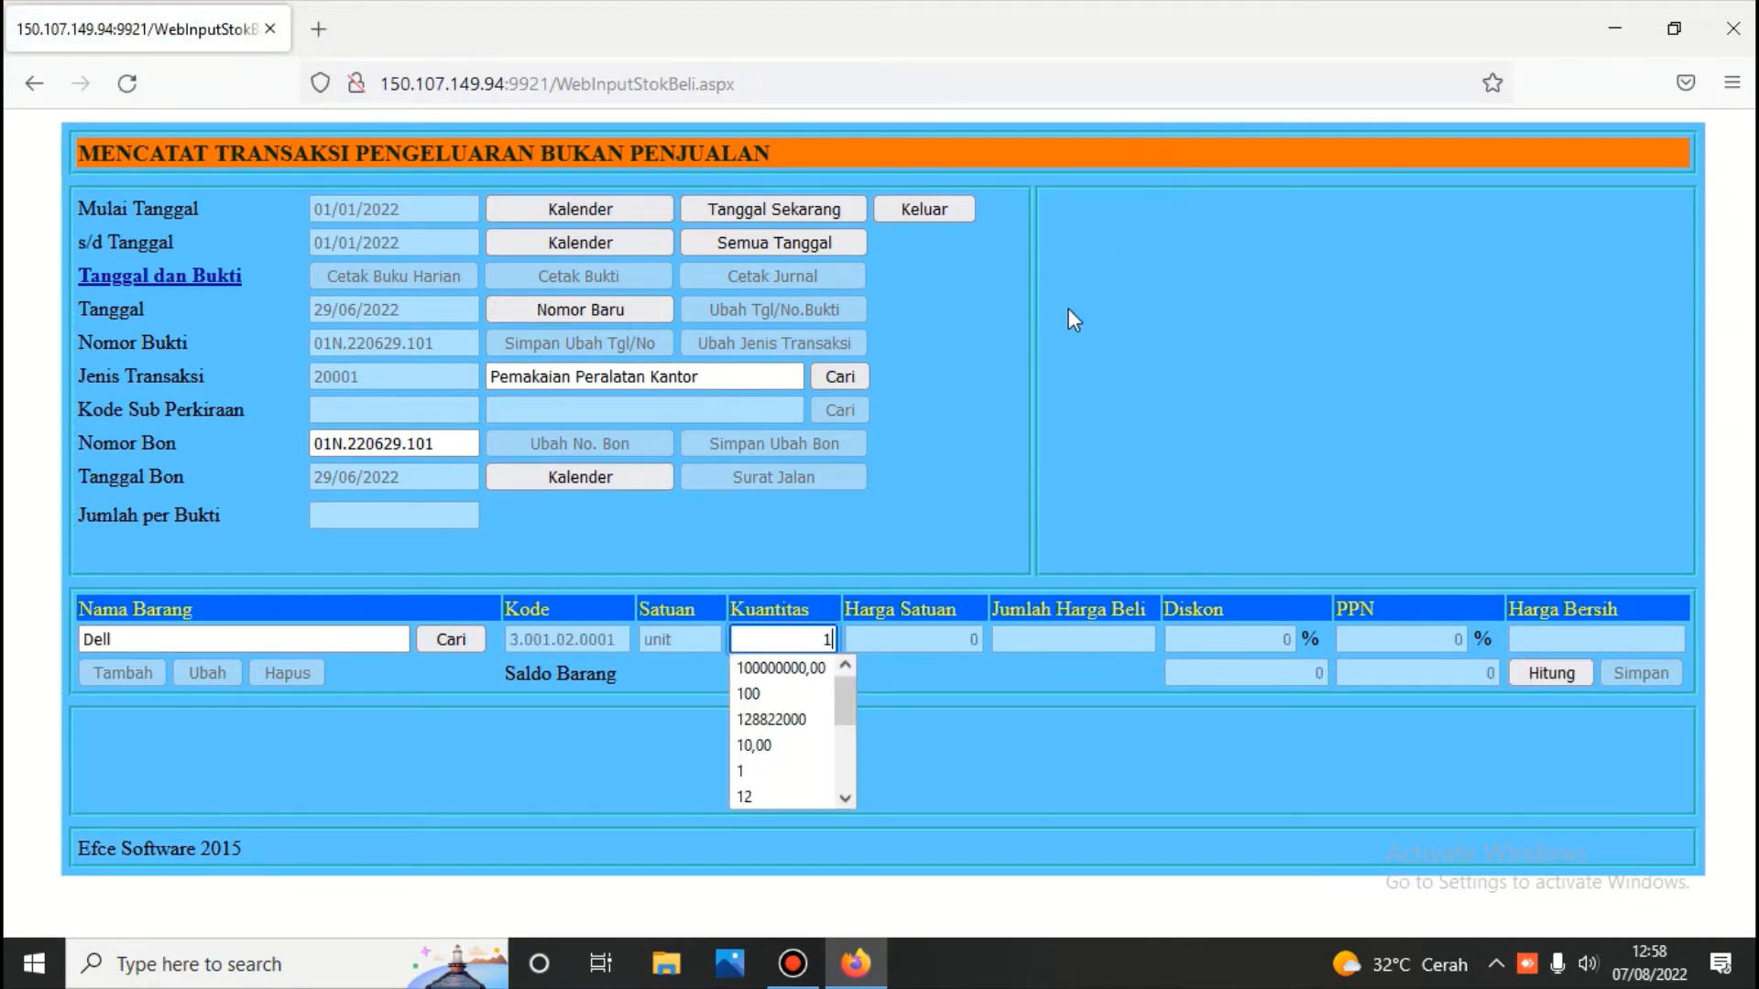
pyautogui.click(1555, 673)
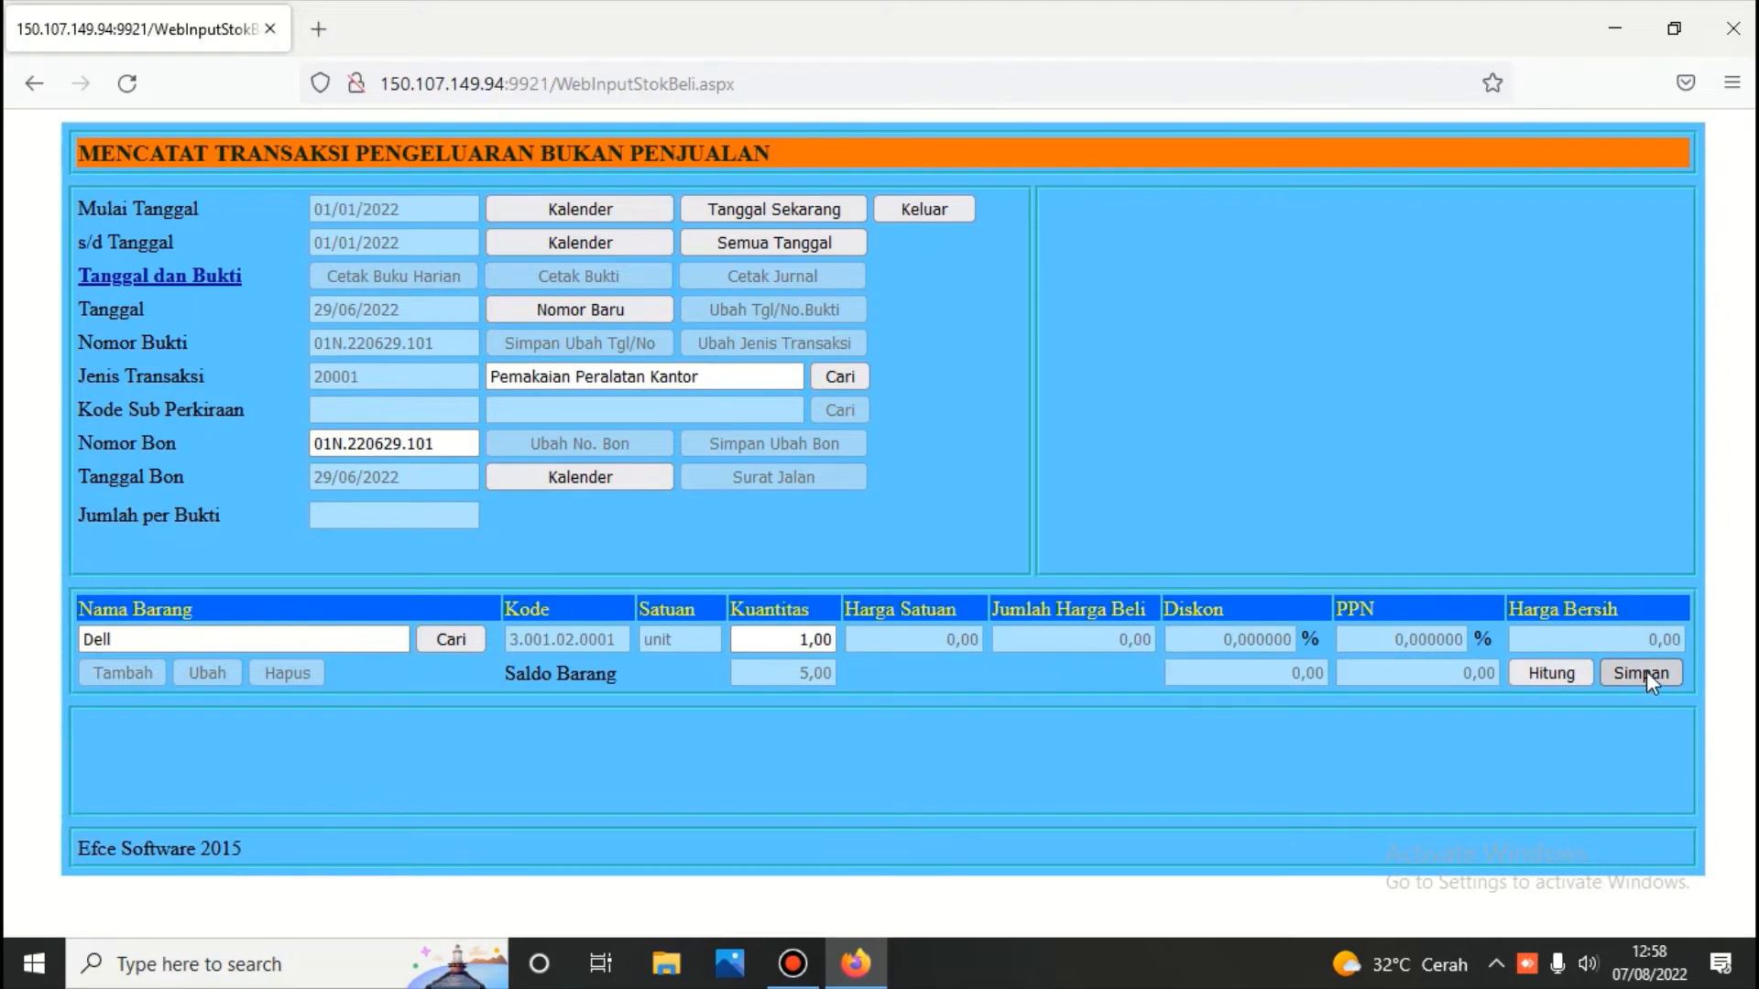
pyautogui.click(1642, 672)
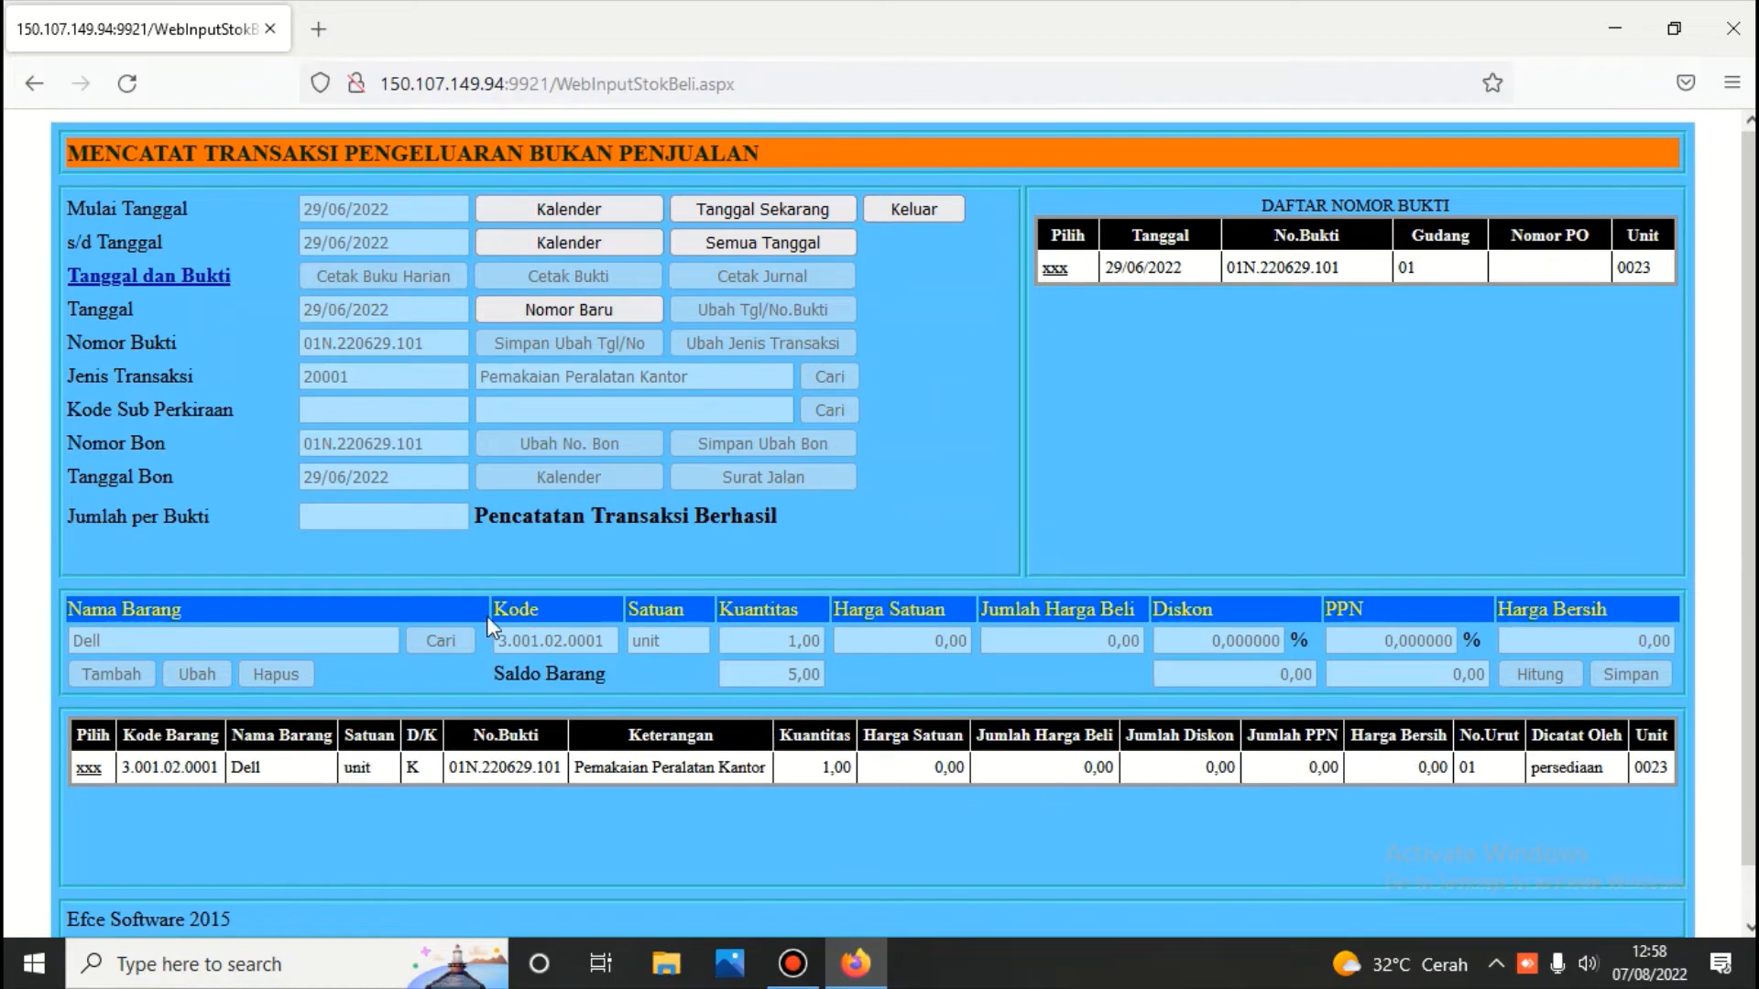
pyautogui.click(89, 768)
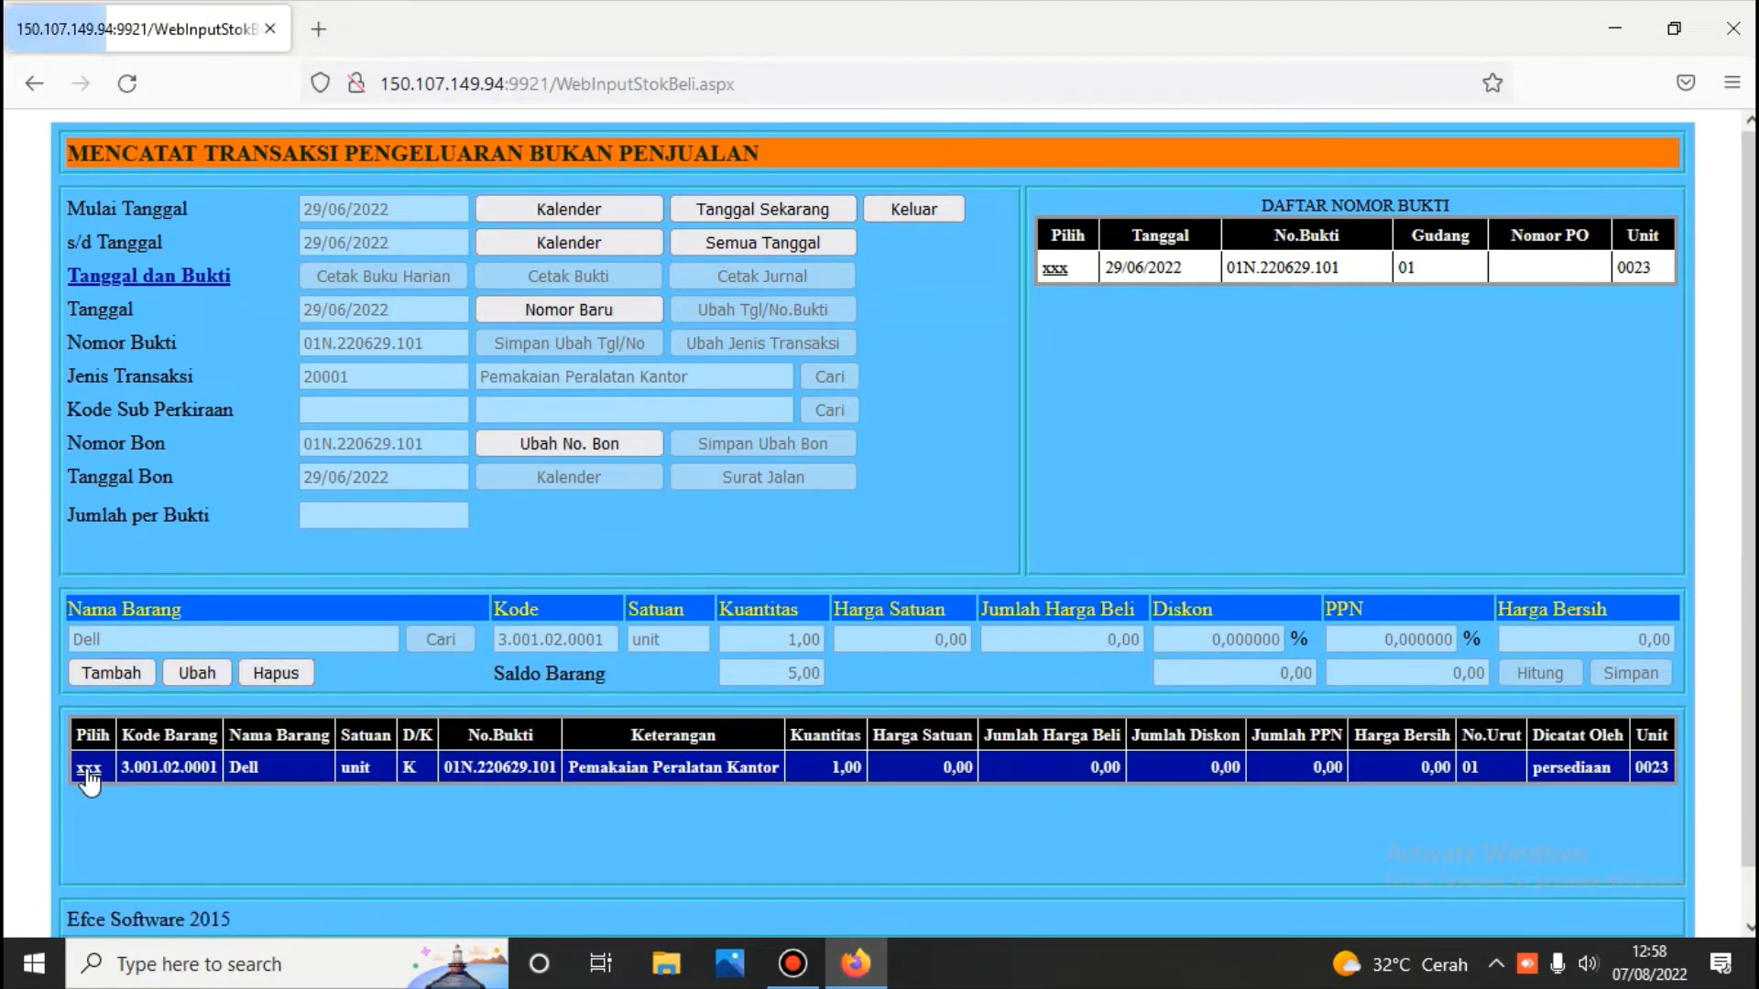
pyautogui.click(112, 674)
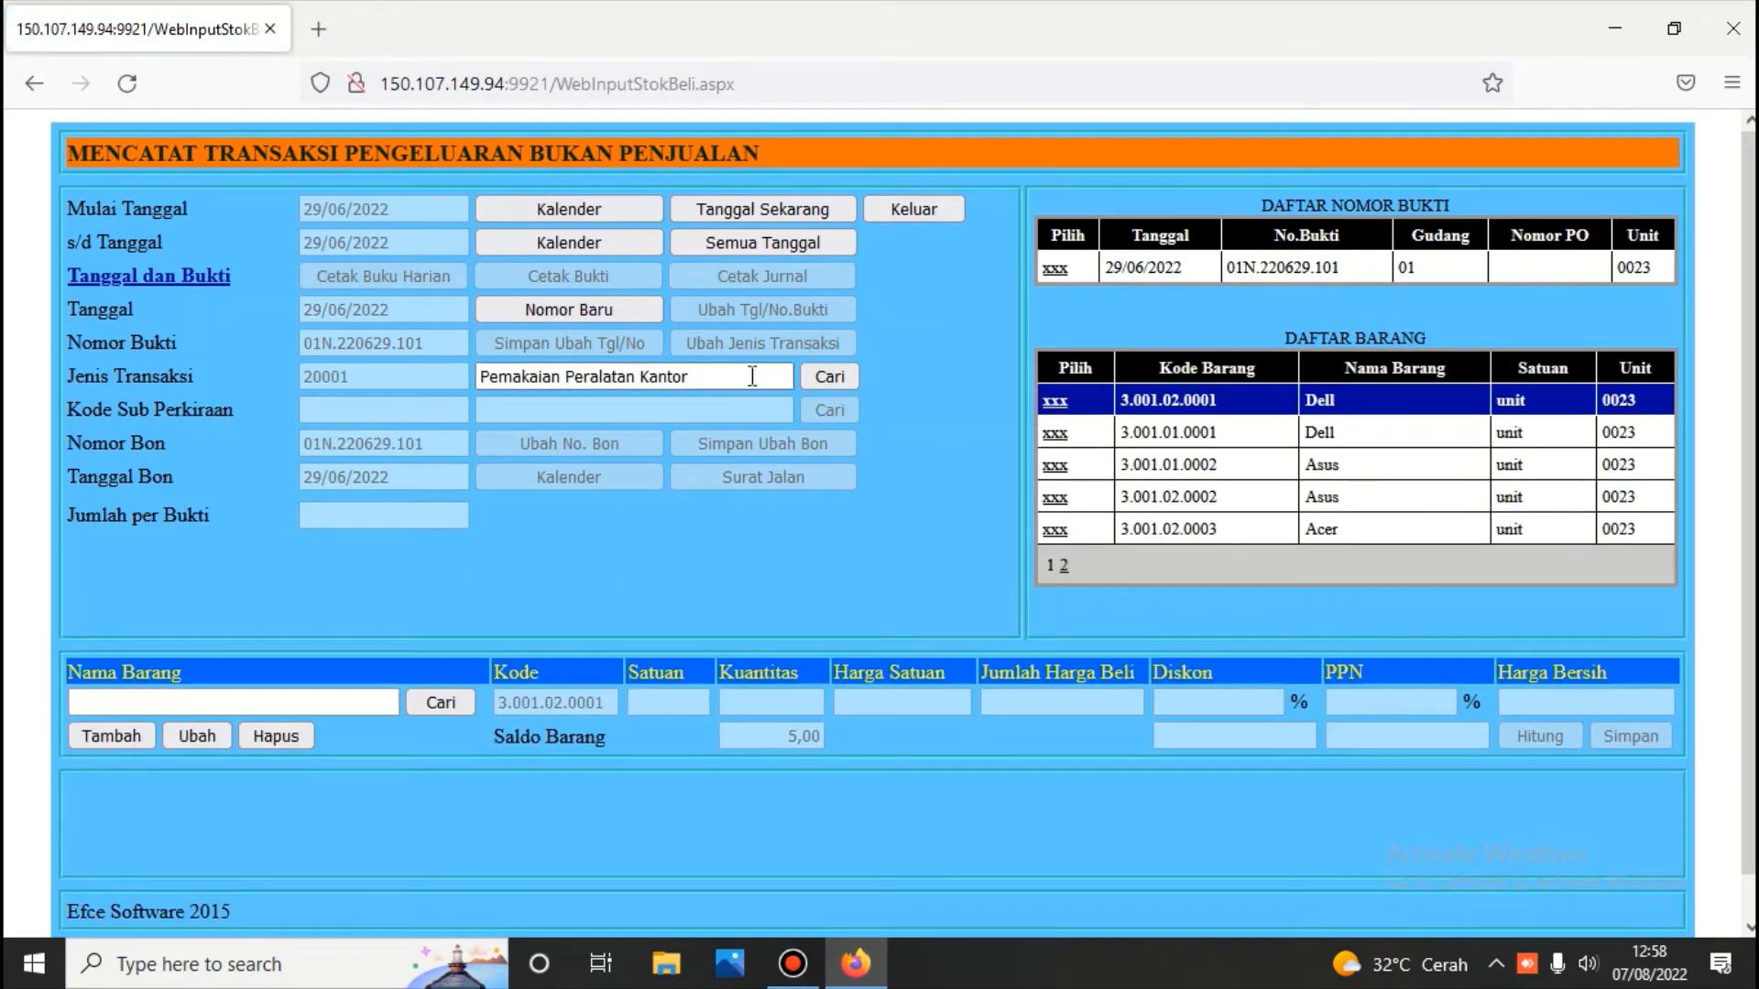
# Reselect voucher 01N.220629.101, exit the issue form and choose Kartu/Saldo Persediaan Semua Gudang
pyautogui.click(1056, 270)
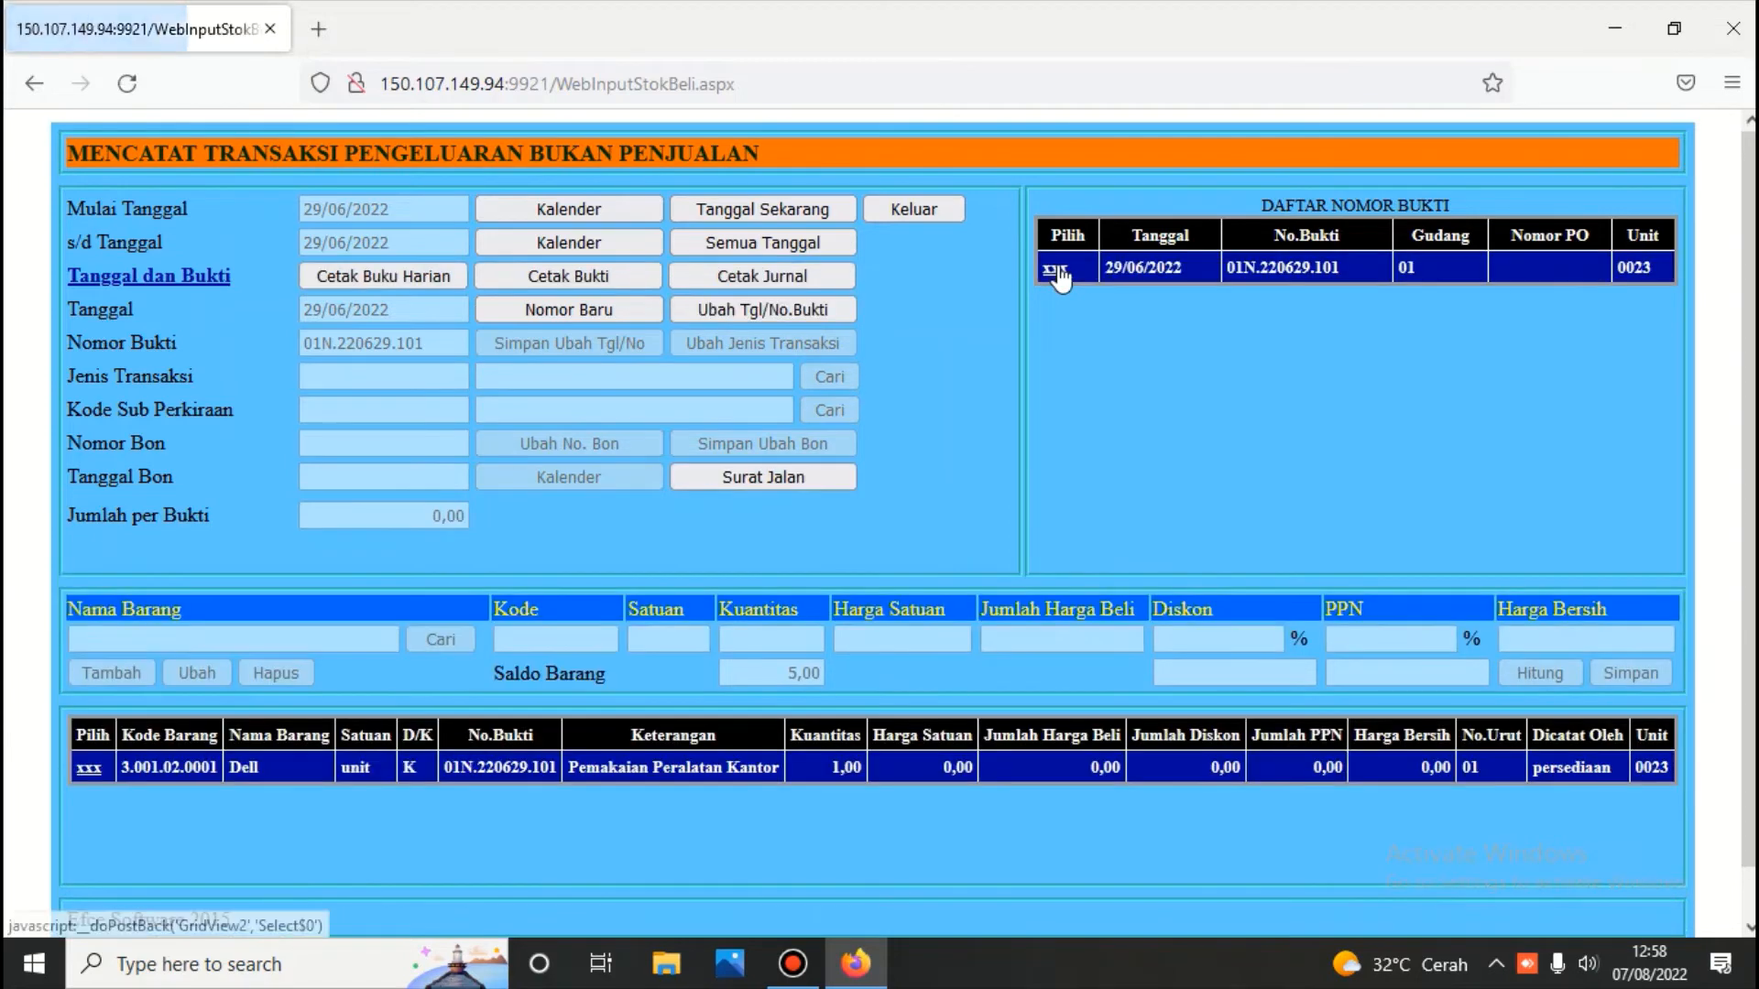
pyautogui.click(914, 210)
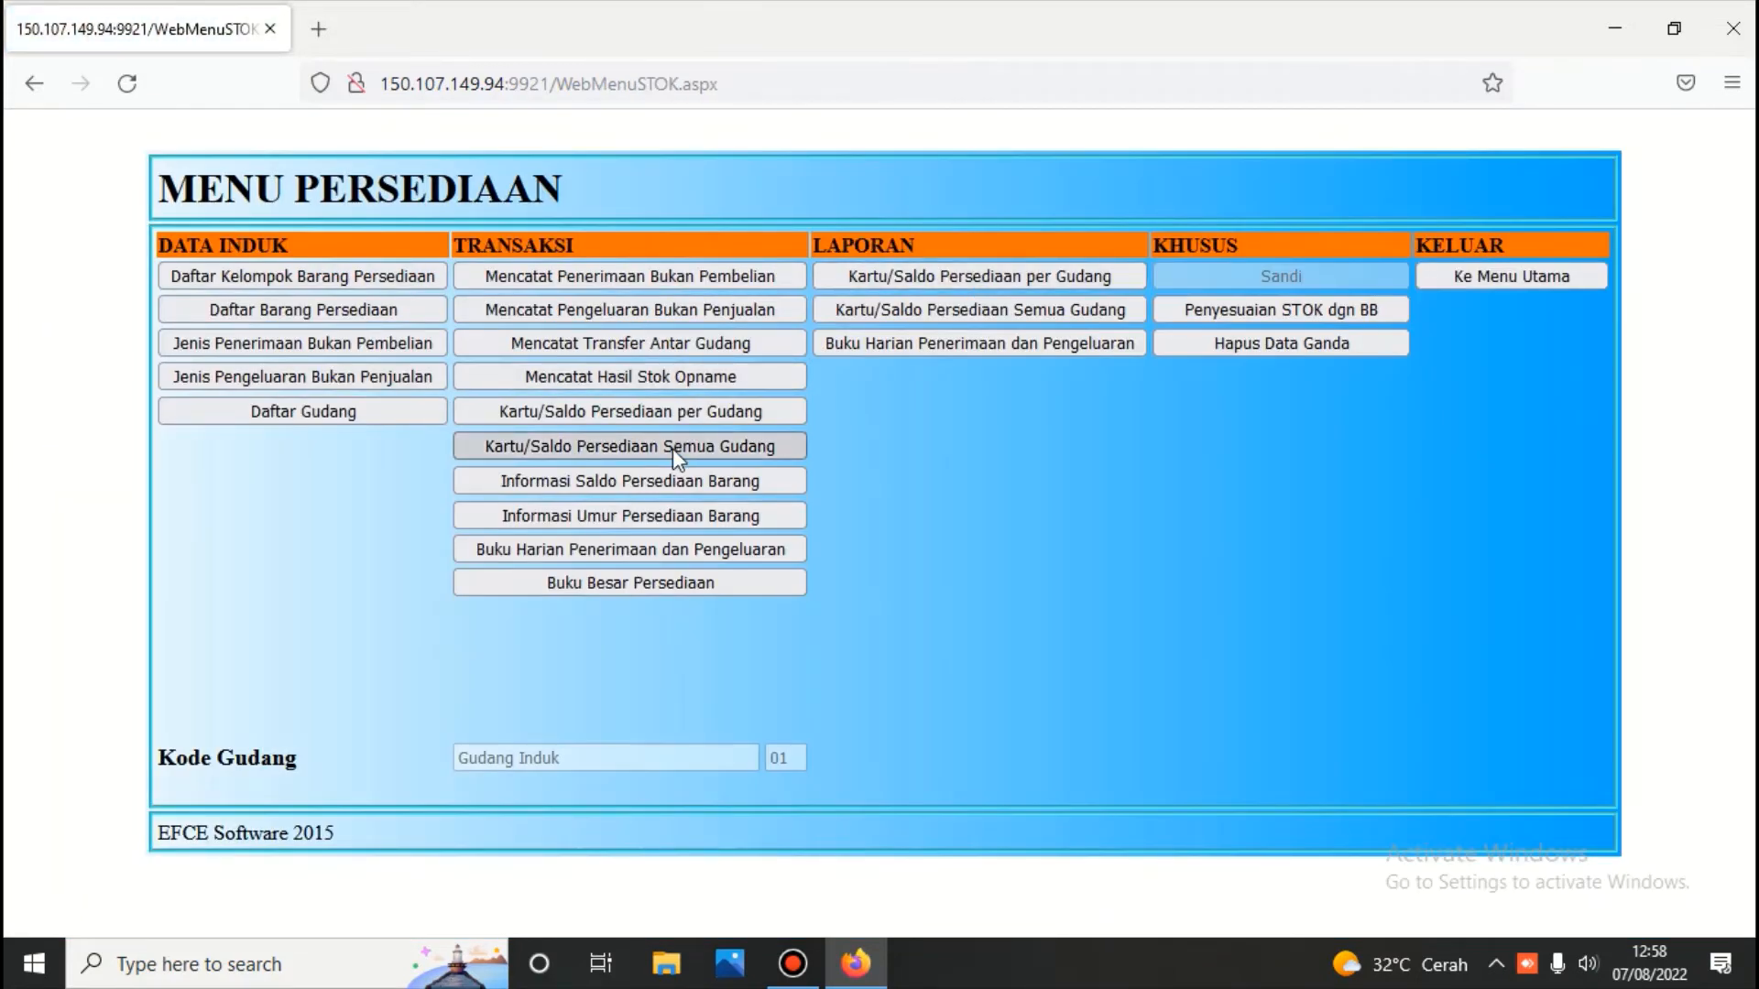
pyautogui.click(673, 447)
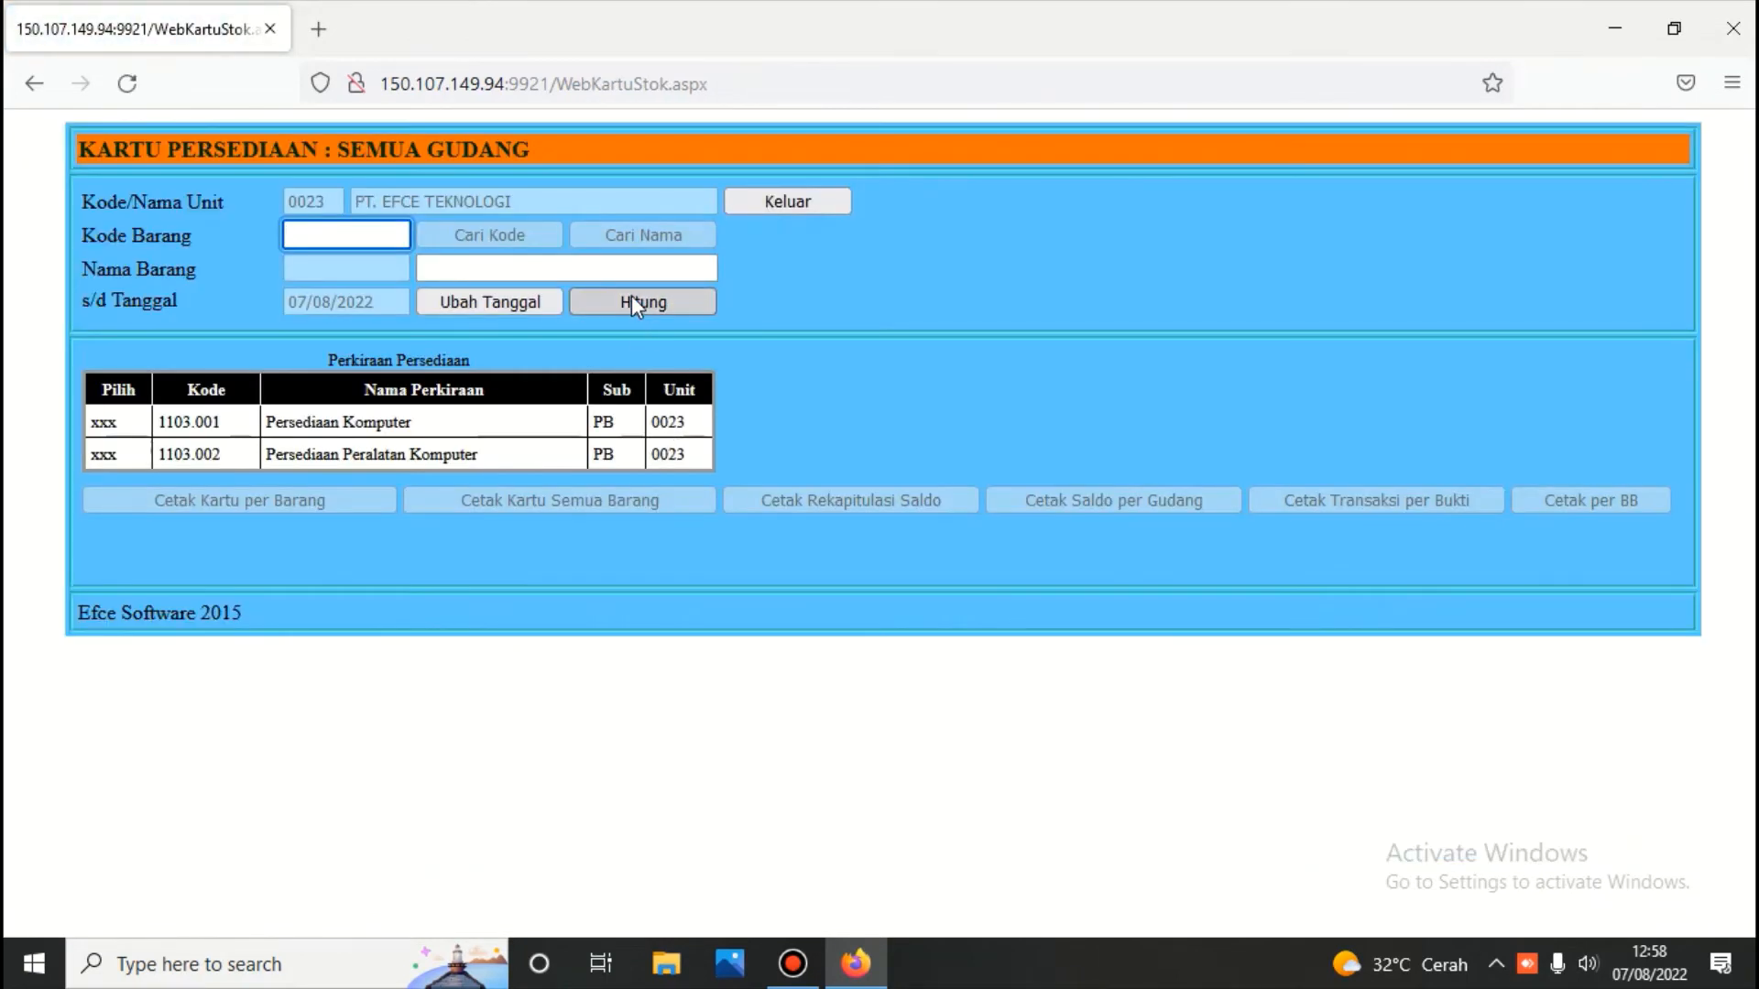
# Under account 1103.001, find and select Dell 3.001.02.0001 on the item list's second page
pyautogui.click(630, 295)
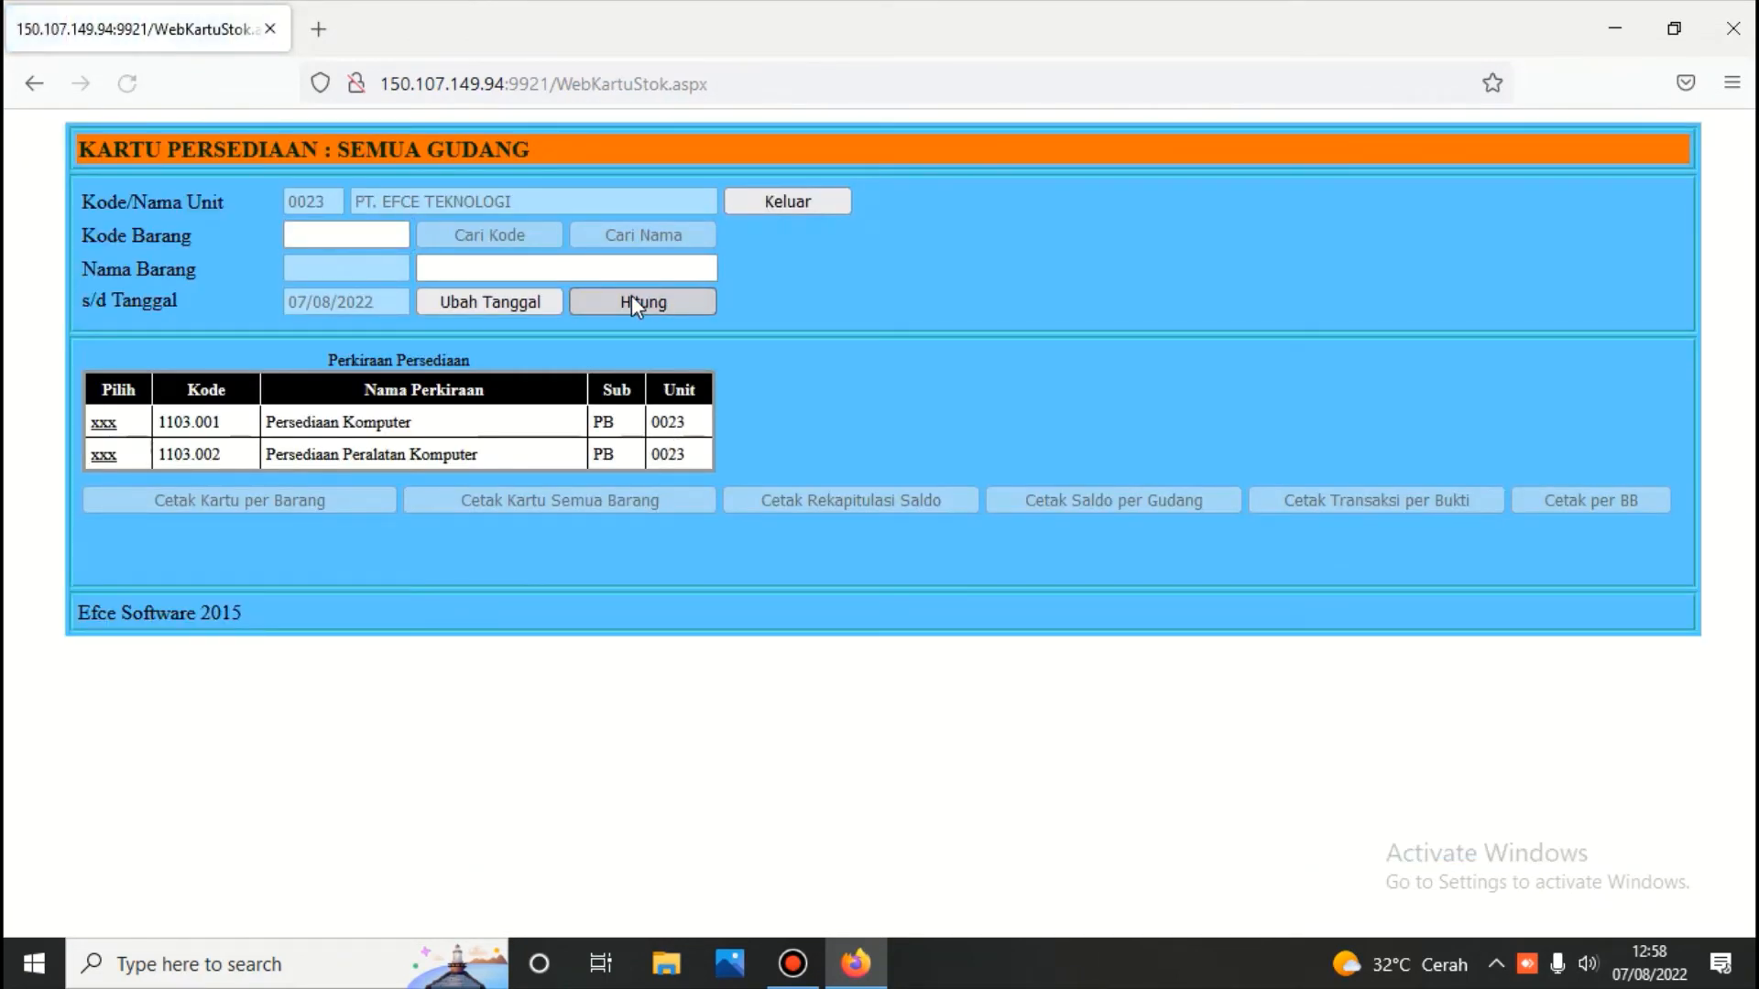
pyautogui.click(103, 422)
pyautogui.click(625, 239)
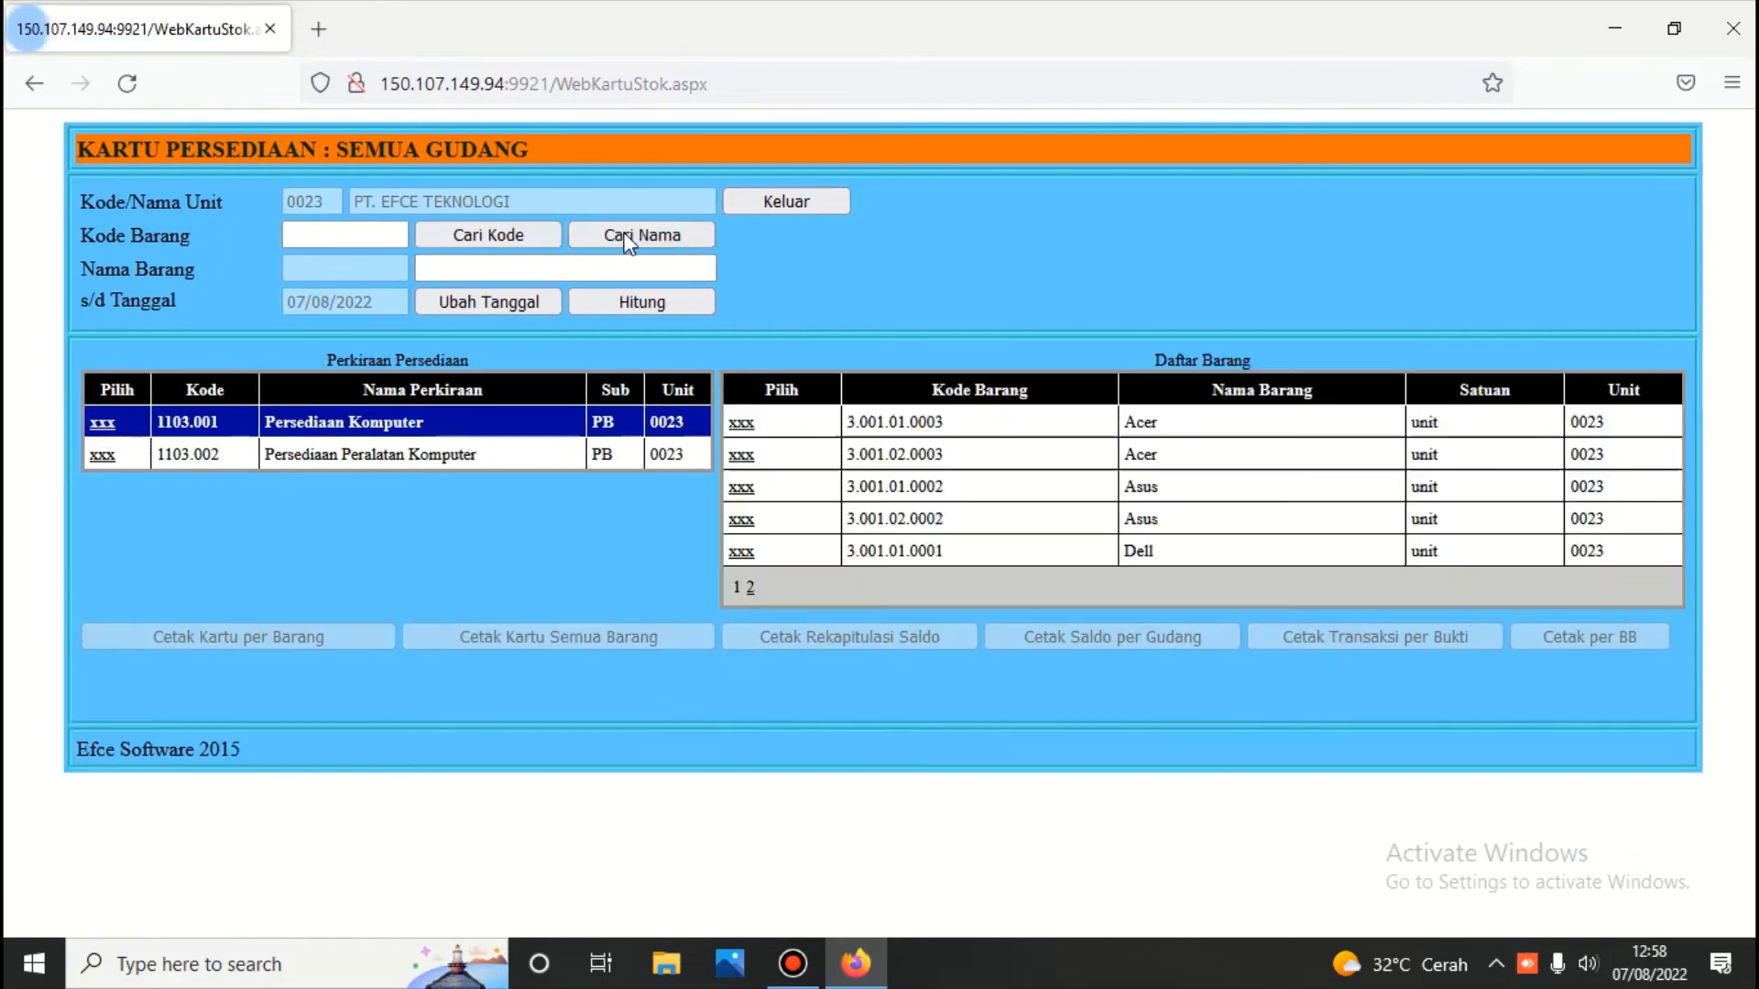
pyautogui.click(741, 424)
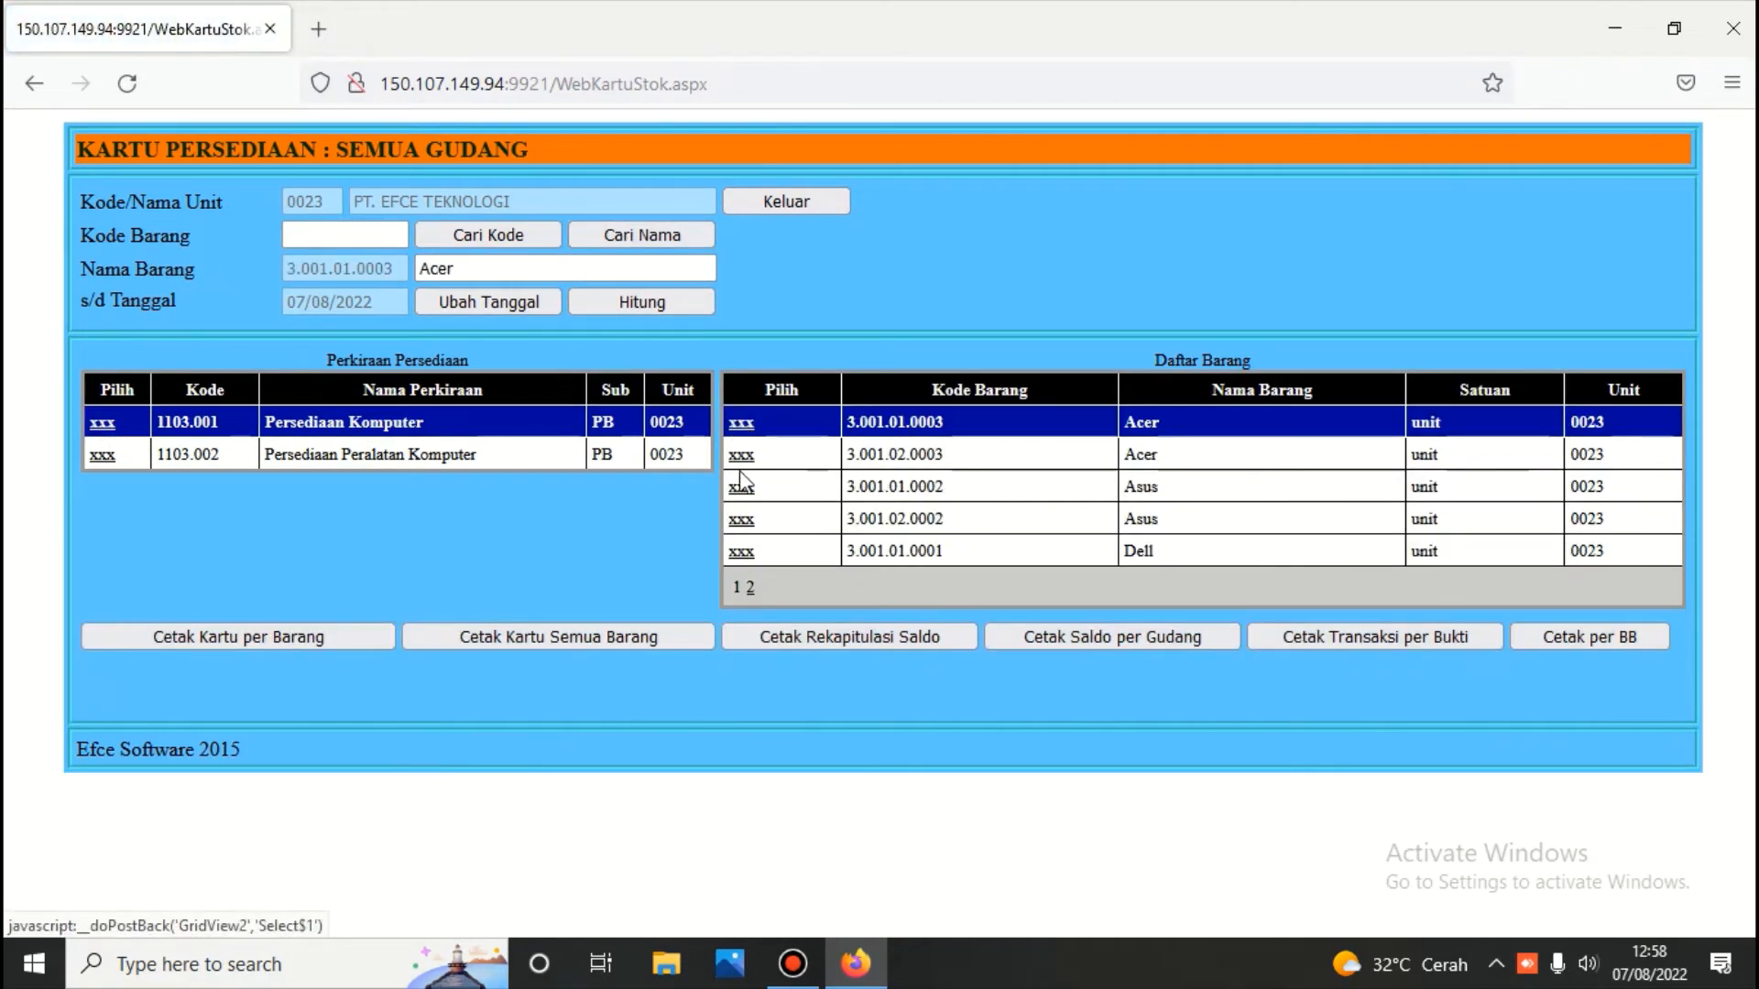
pyautogui.click(749, 557)
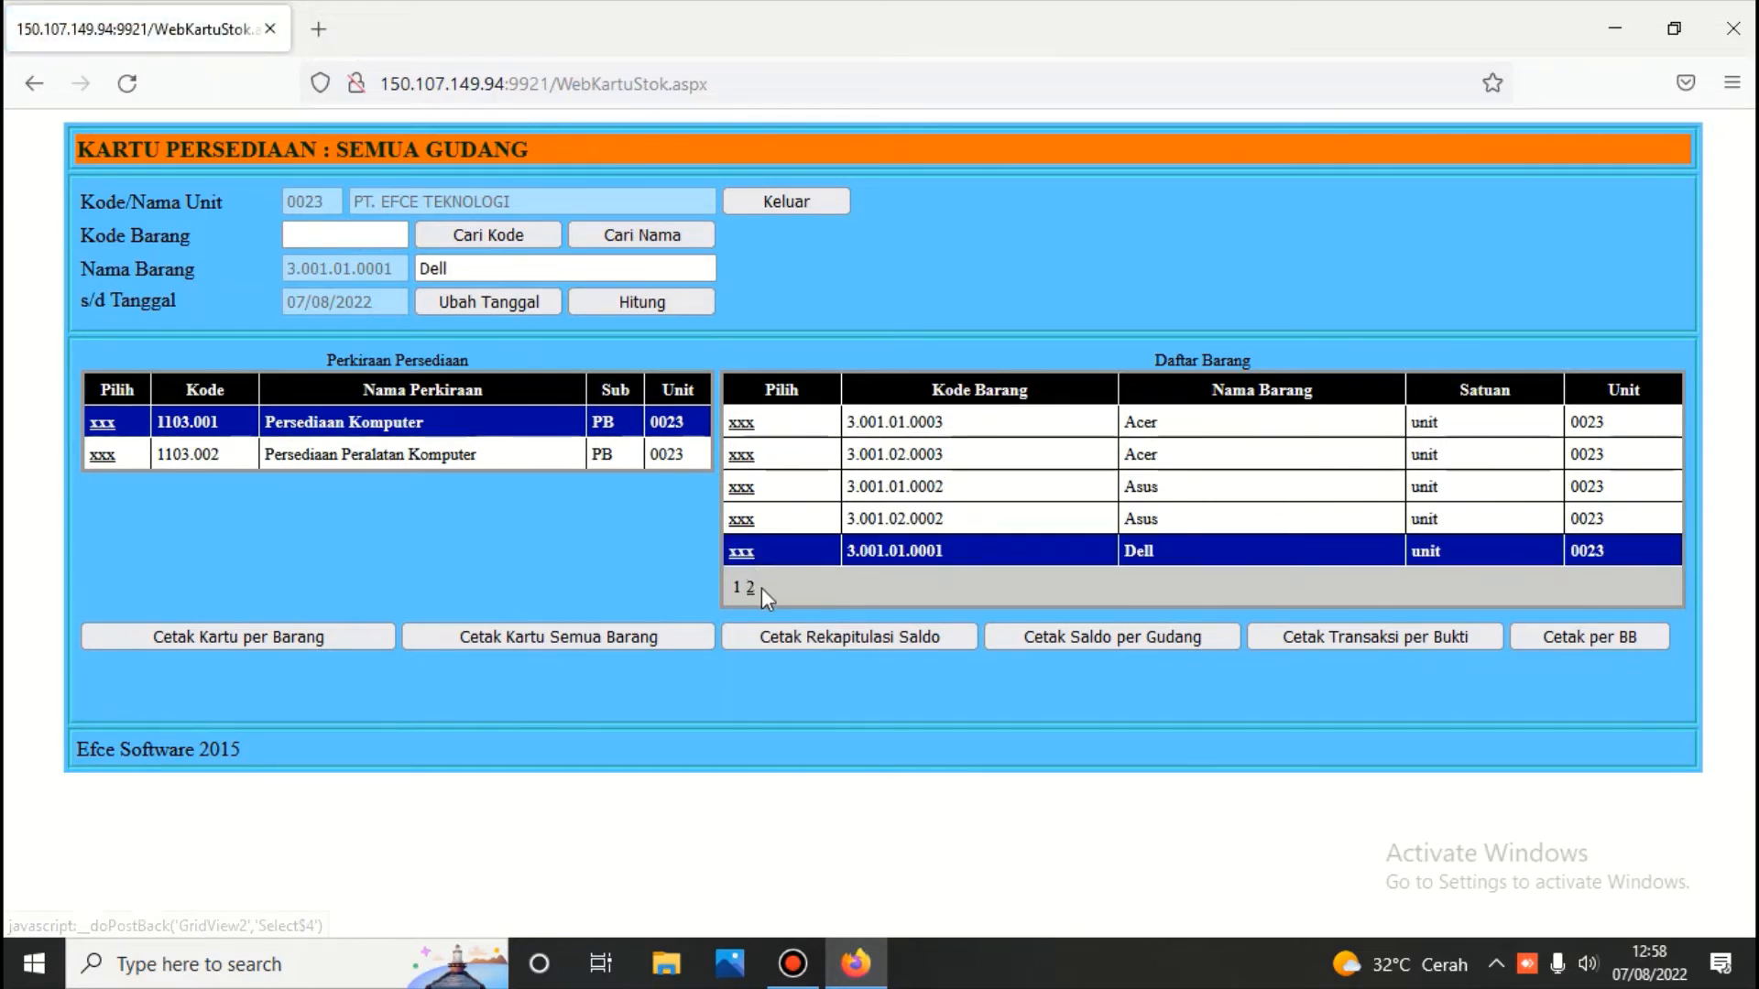
pyautogui.click(751, 588)
pyautogui.click(743, 423)
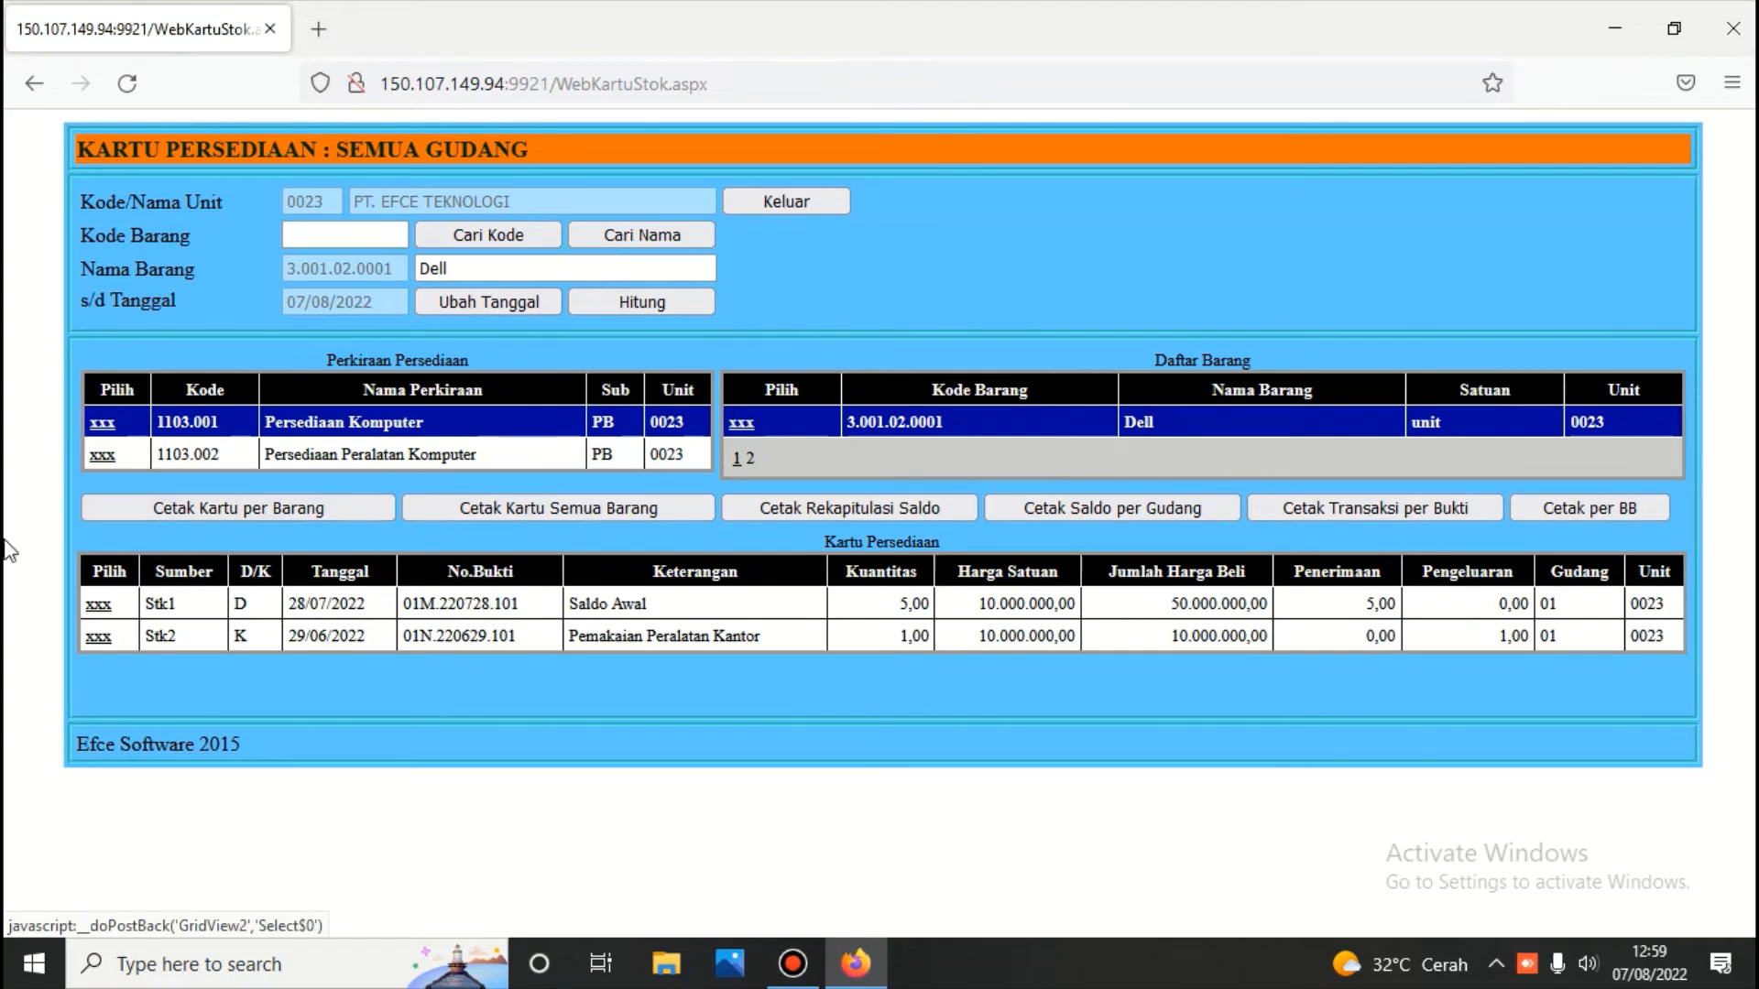
# Print the Dell 3.001.02.0001 stock card: 5 received, 1 issued, balance 4 worth 40.000.000,00
pyautogui.click(241, 506)
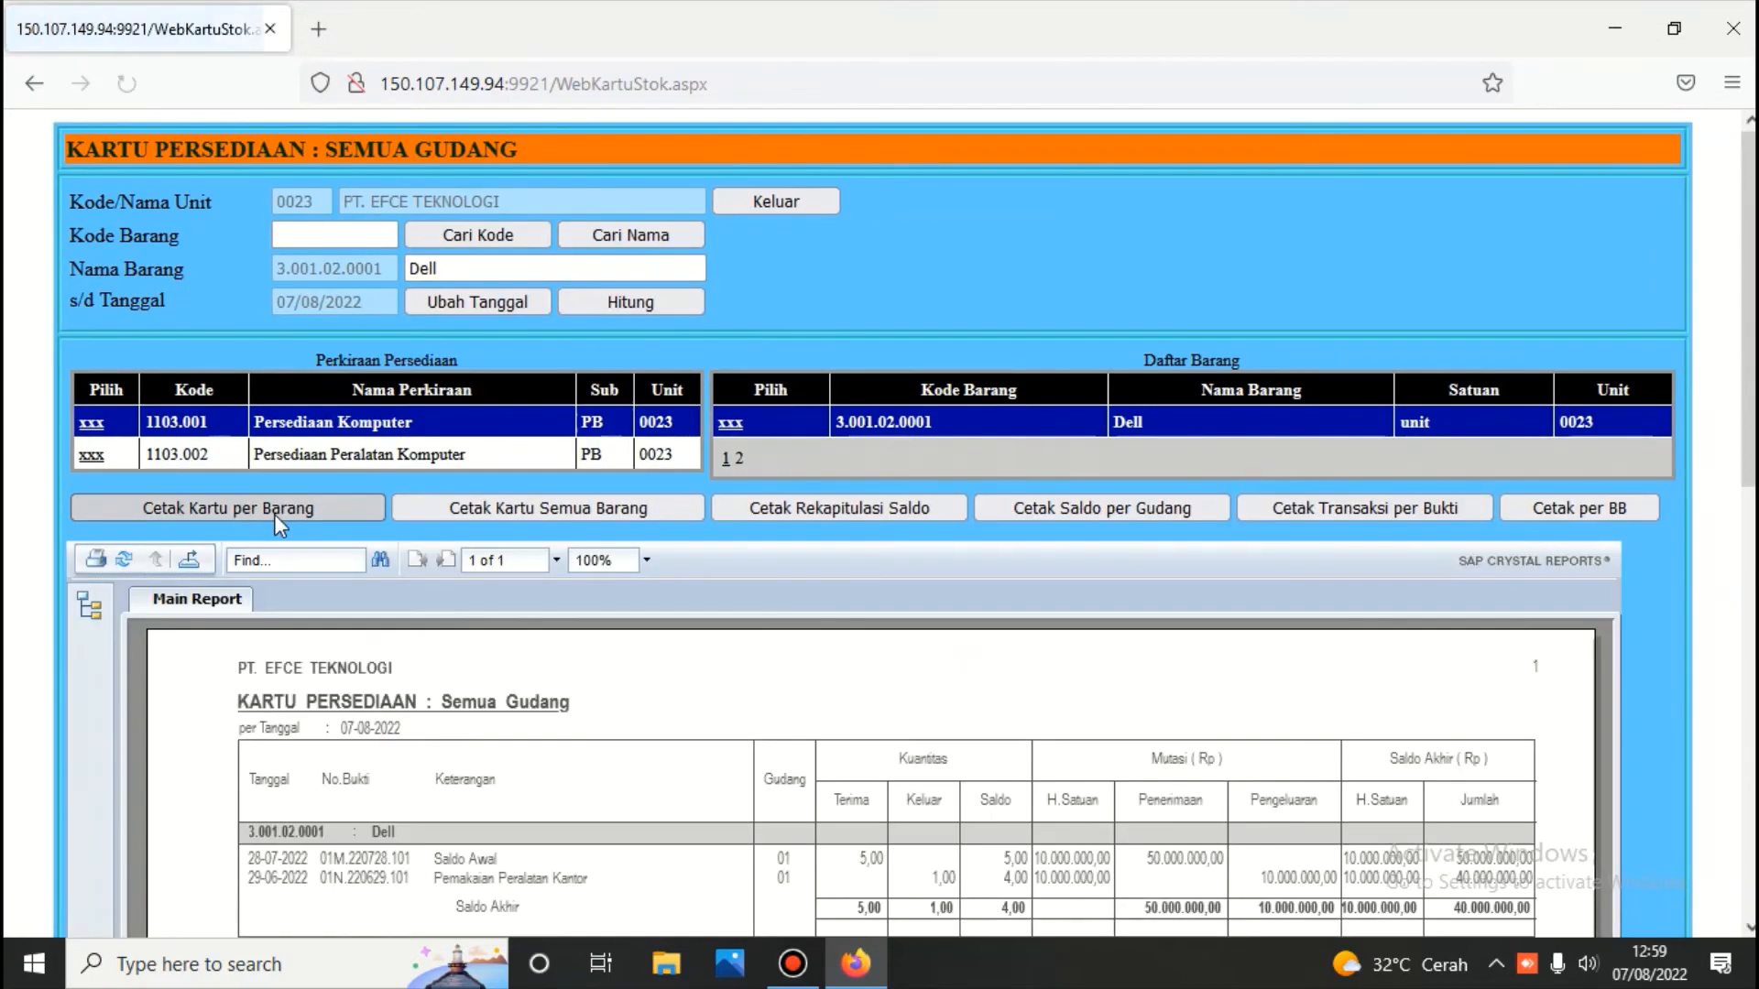
pyautogui.scroll(-5, 274, 518)
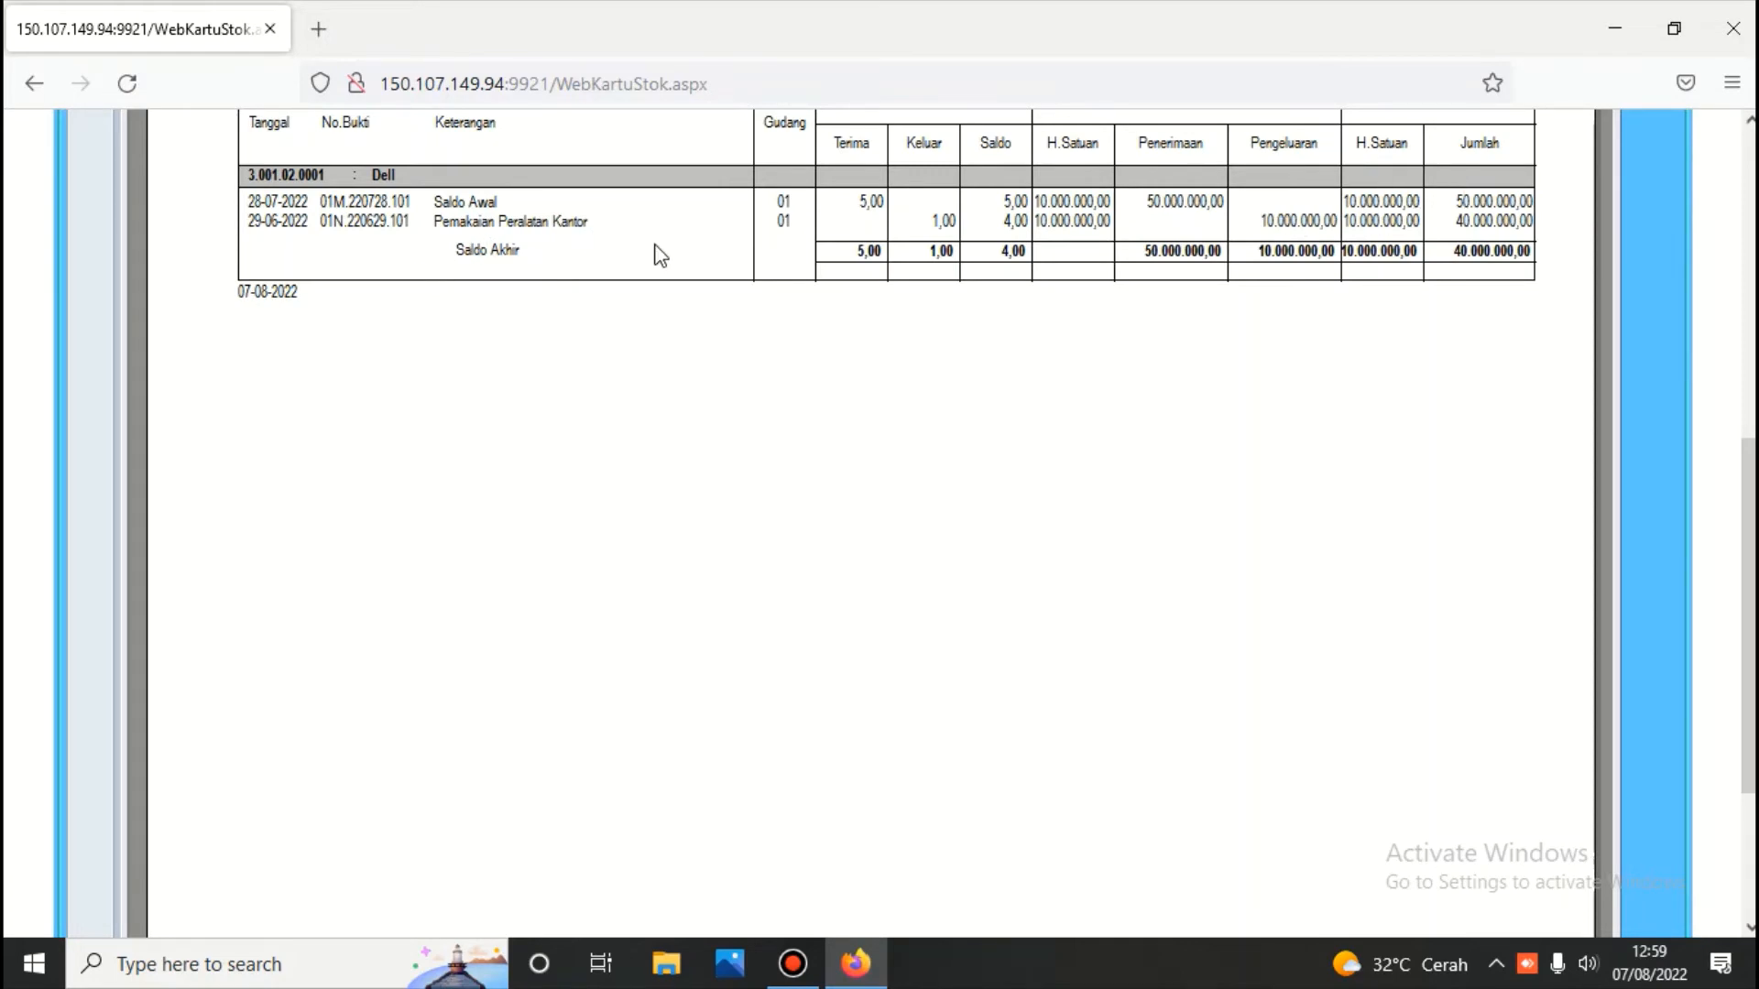
pyautogui.scroll(7, 652, 248)
pyautogui.scroll(-3, 649, 366)
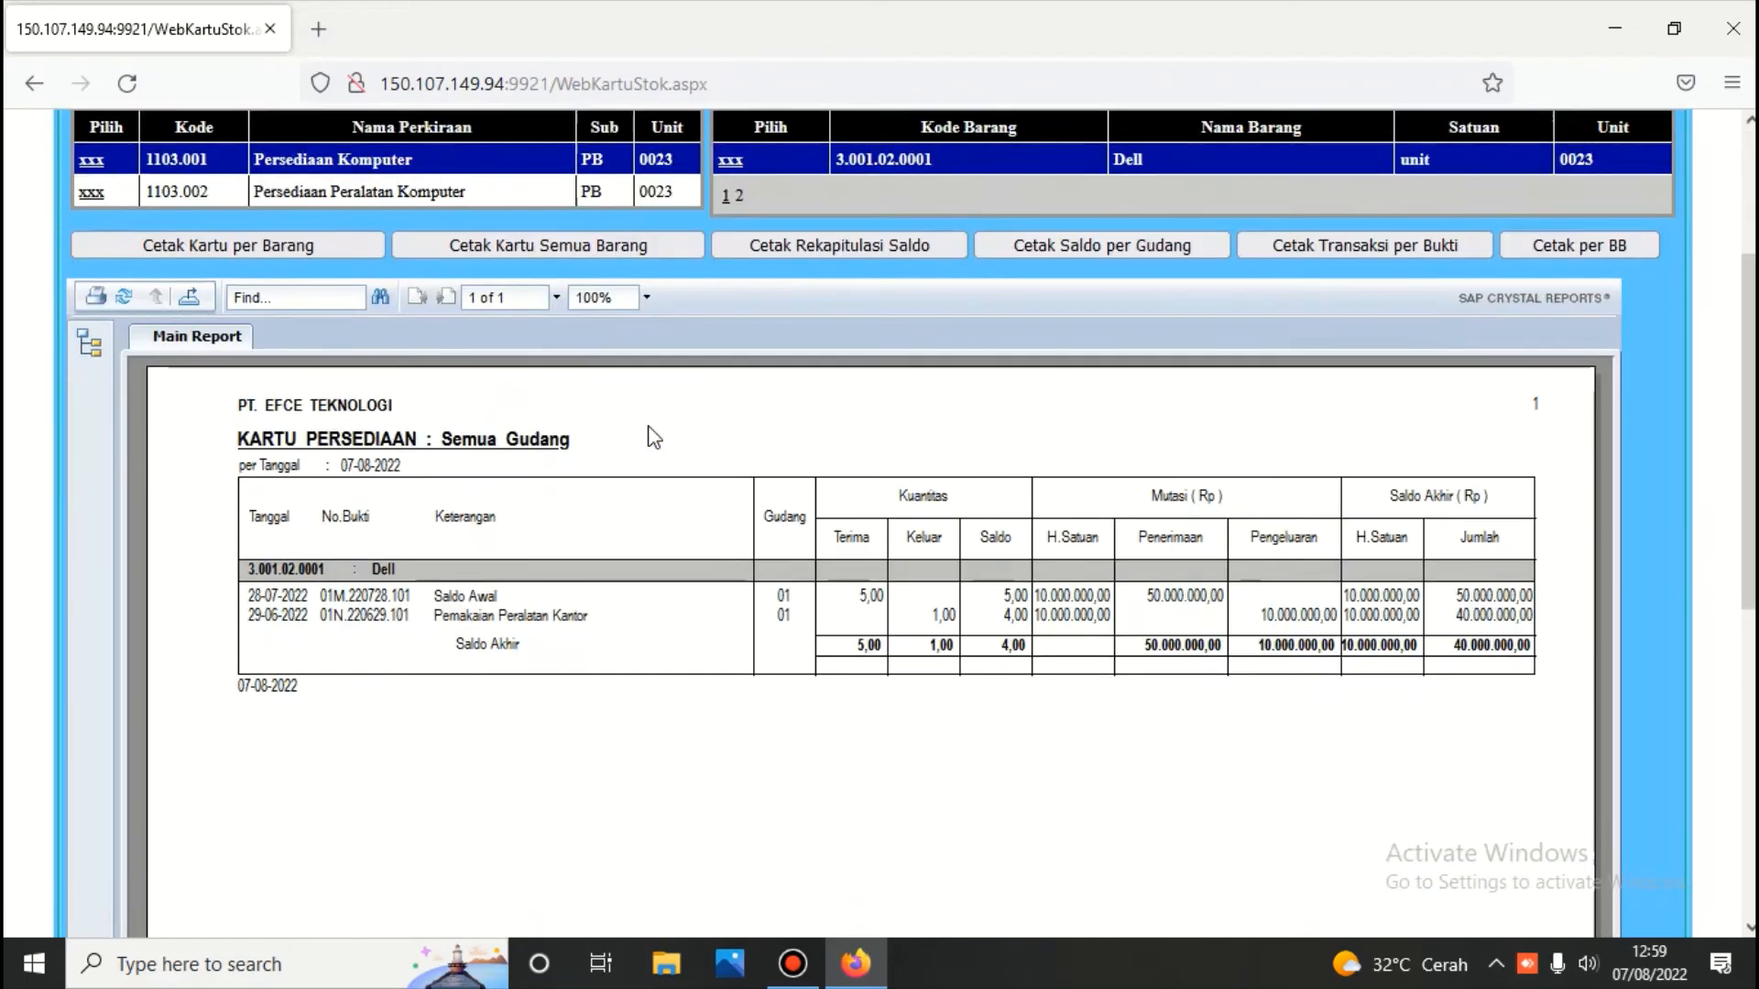
pyautogui.scroll(3, 651, 423)
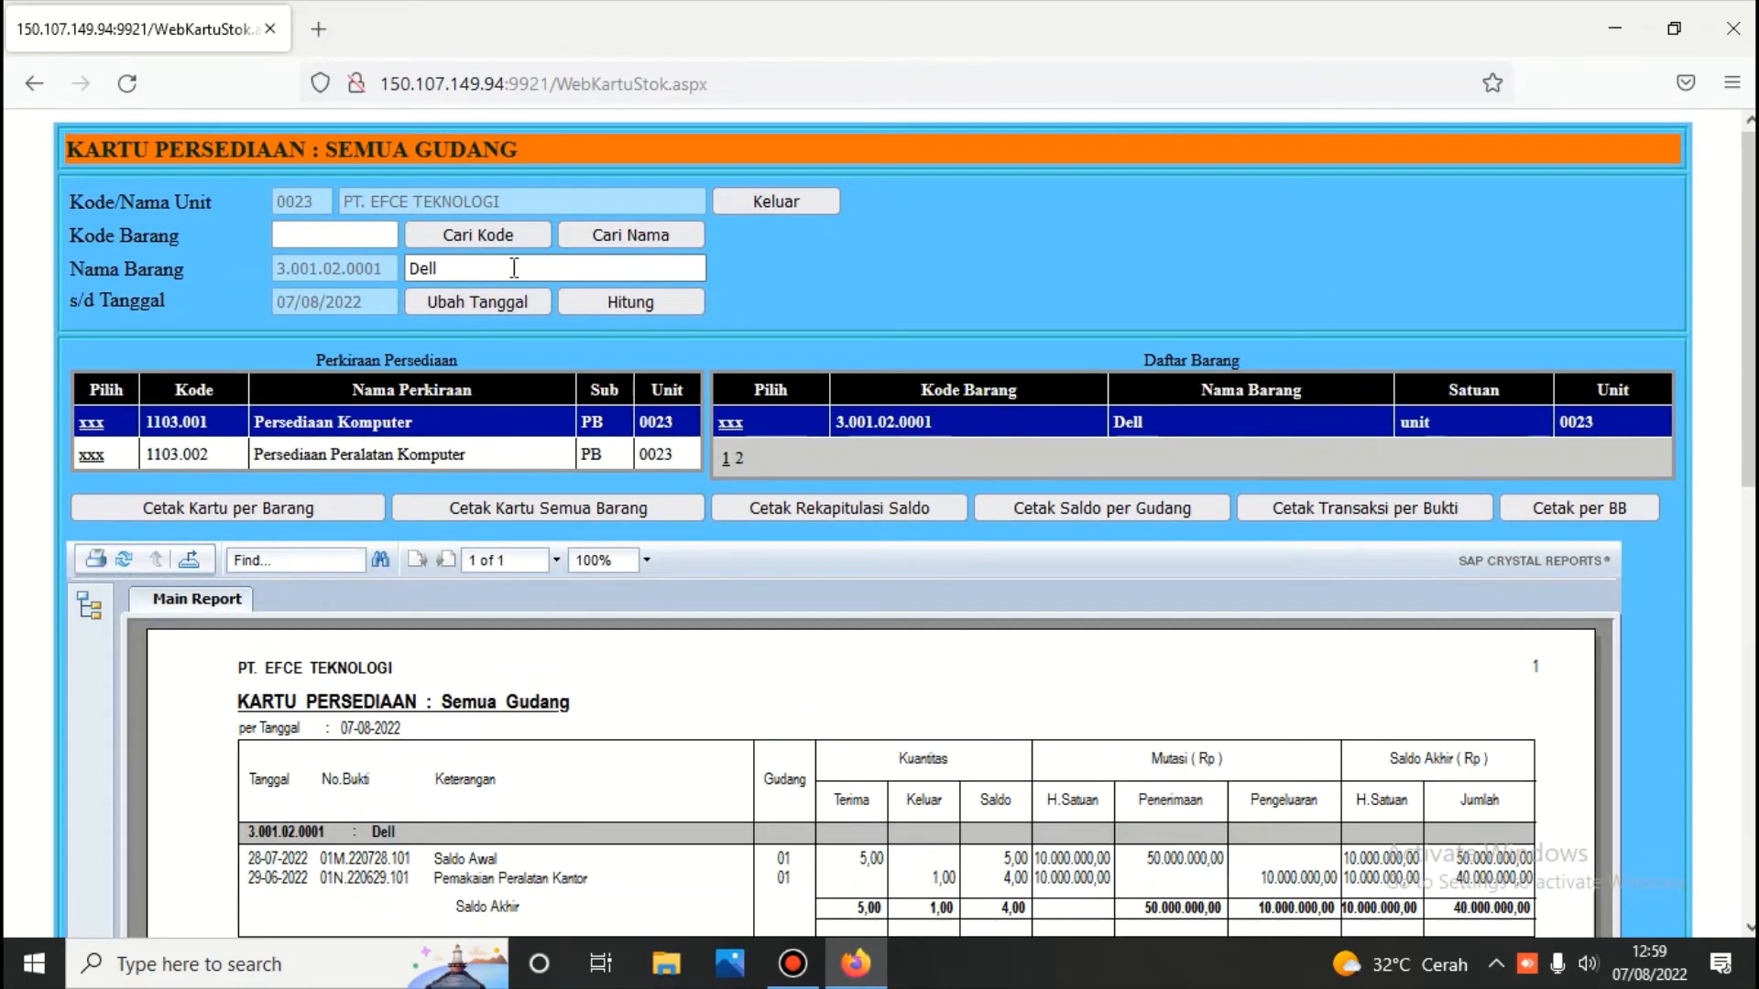
# Search items for 'gb' and select the 10 GB item under Persediaan Peralatan Komputer
pyautogui.click(638, 233)
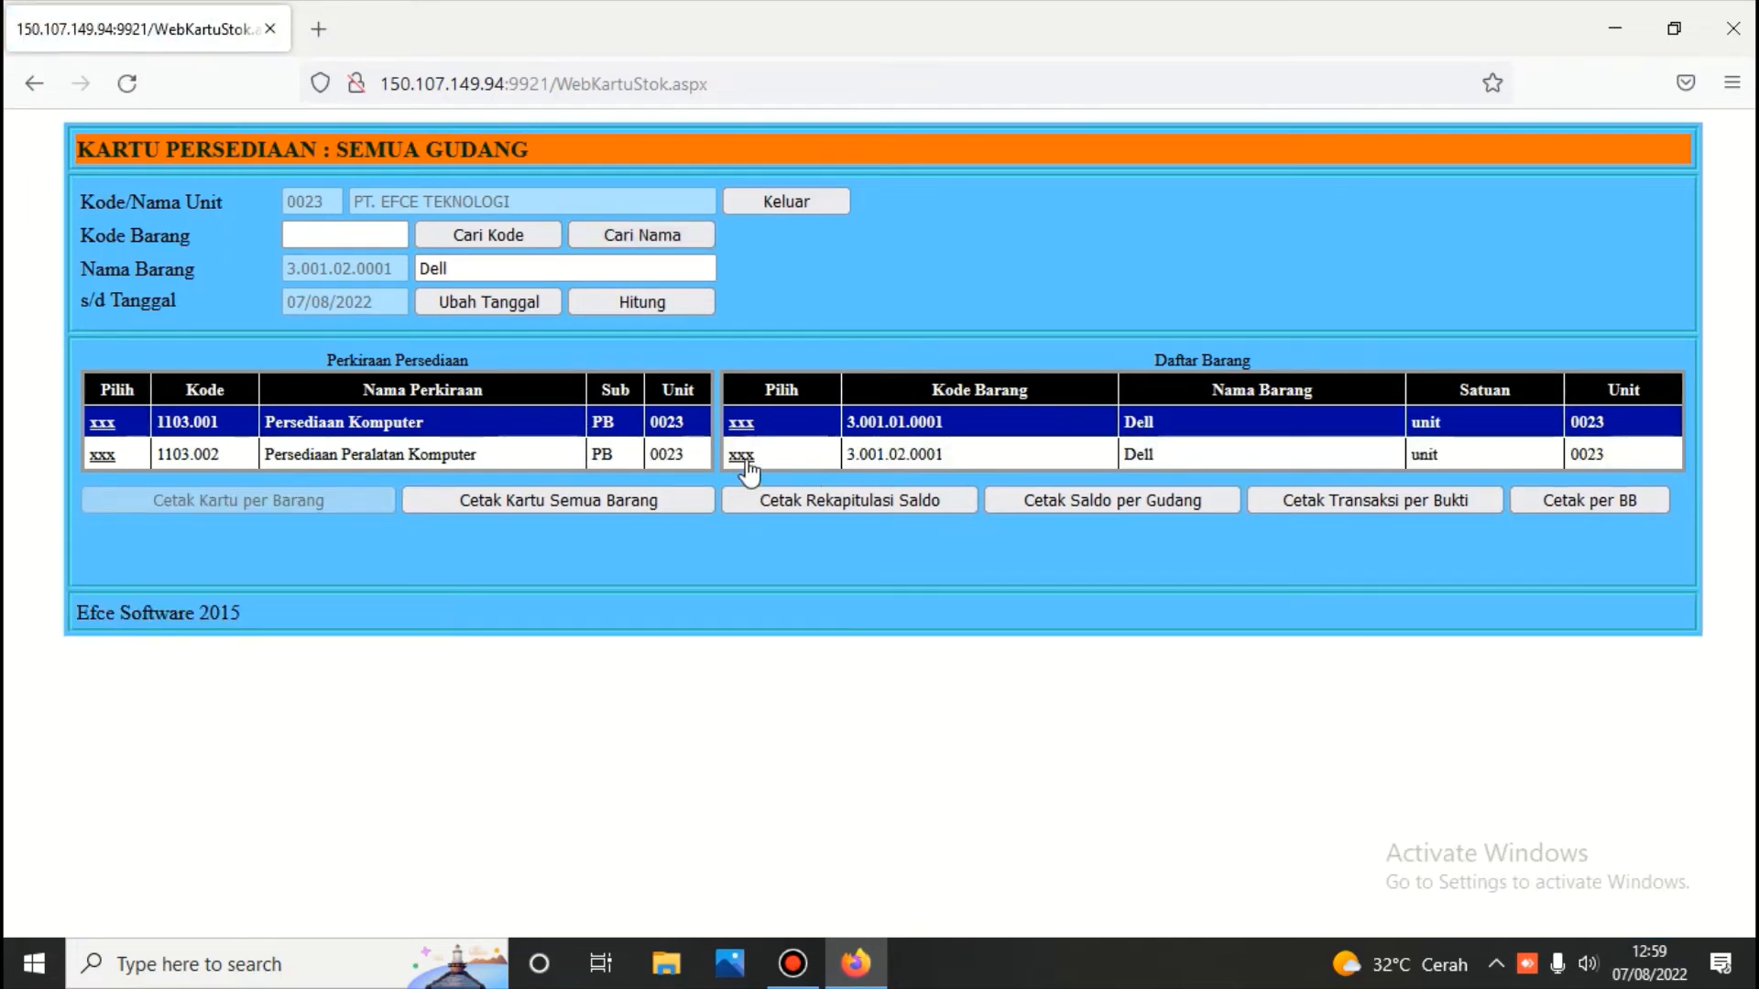
pyautogui.moveTo(491, 267); pyautogui.dragTo(271, 286)
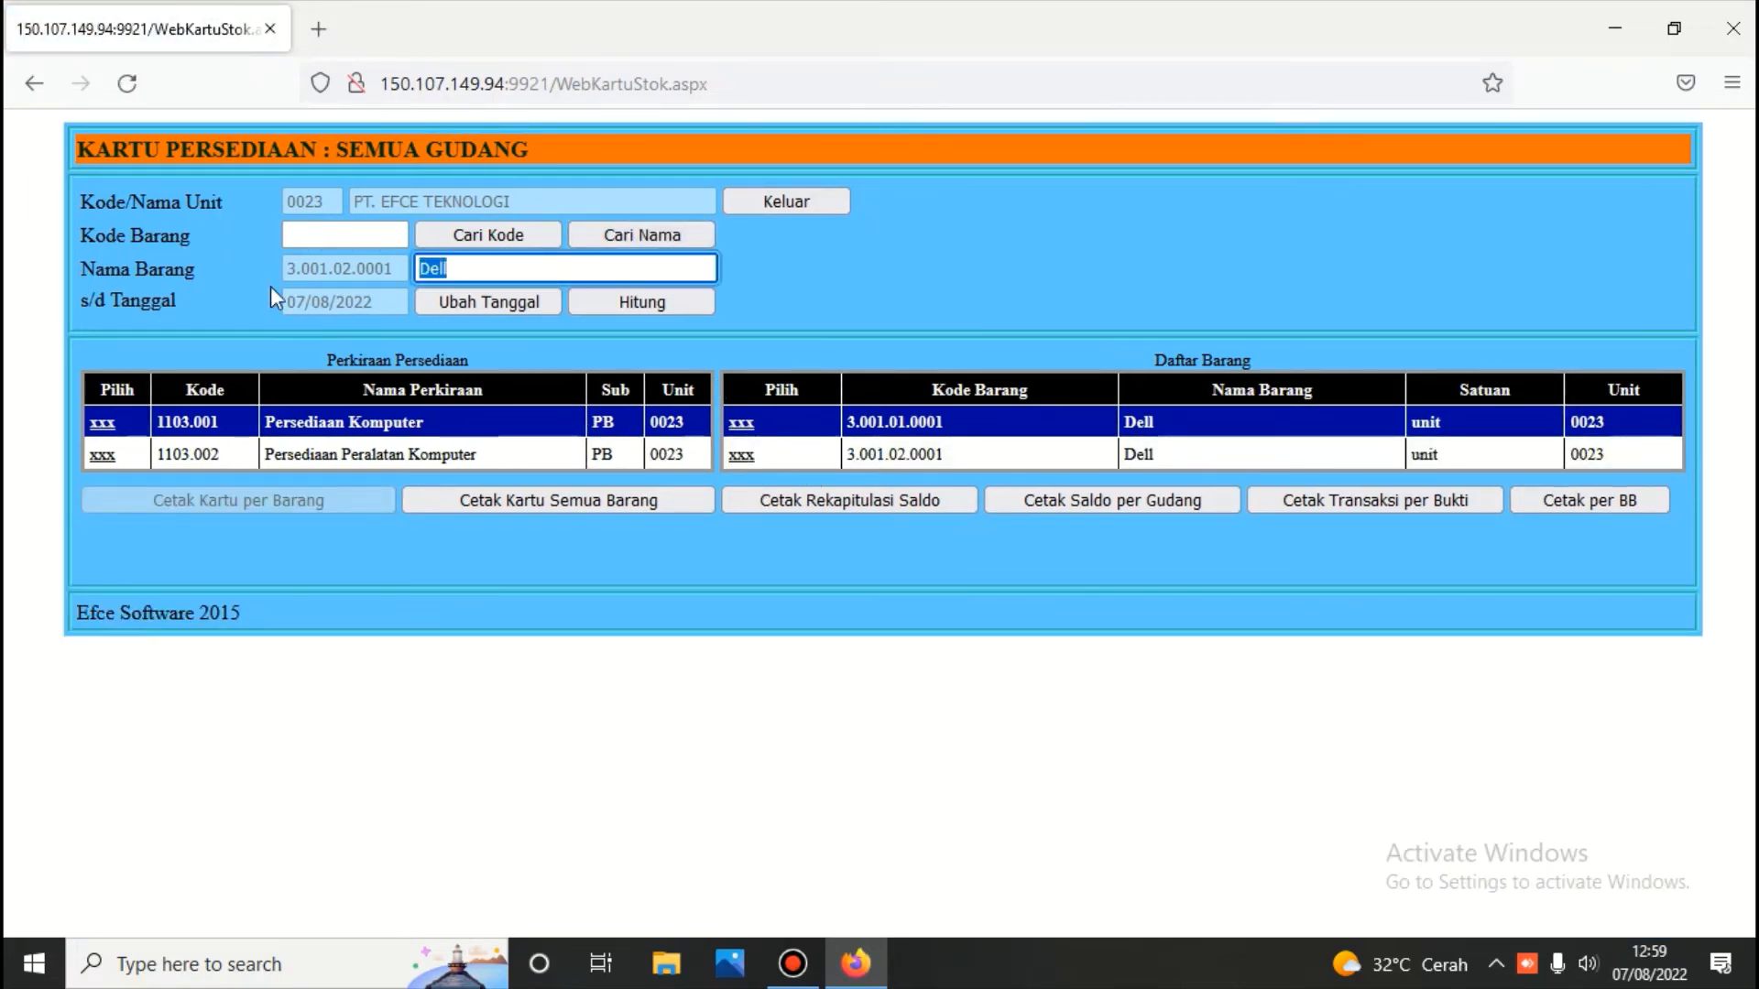
pyautogui.write('g')
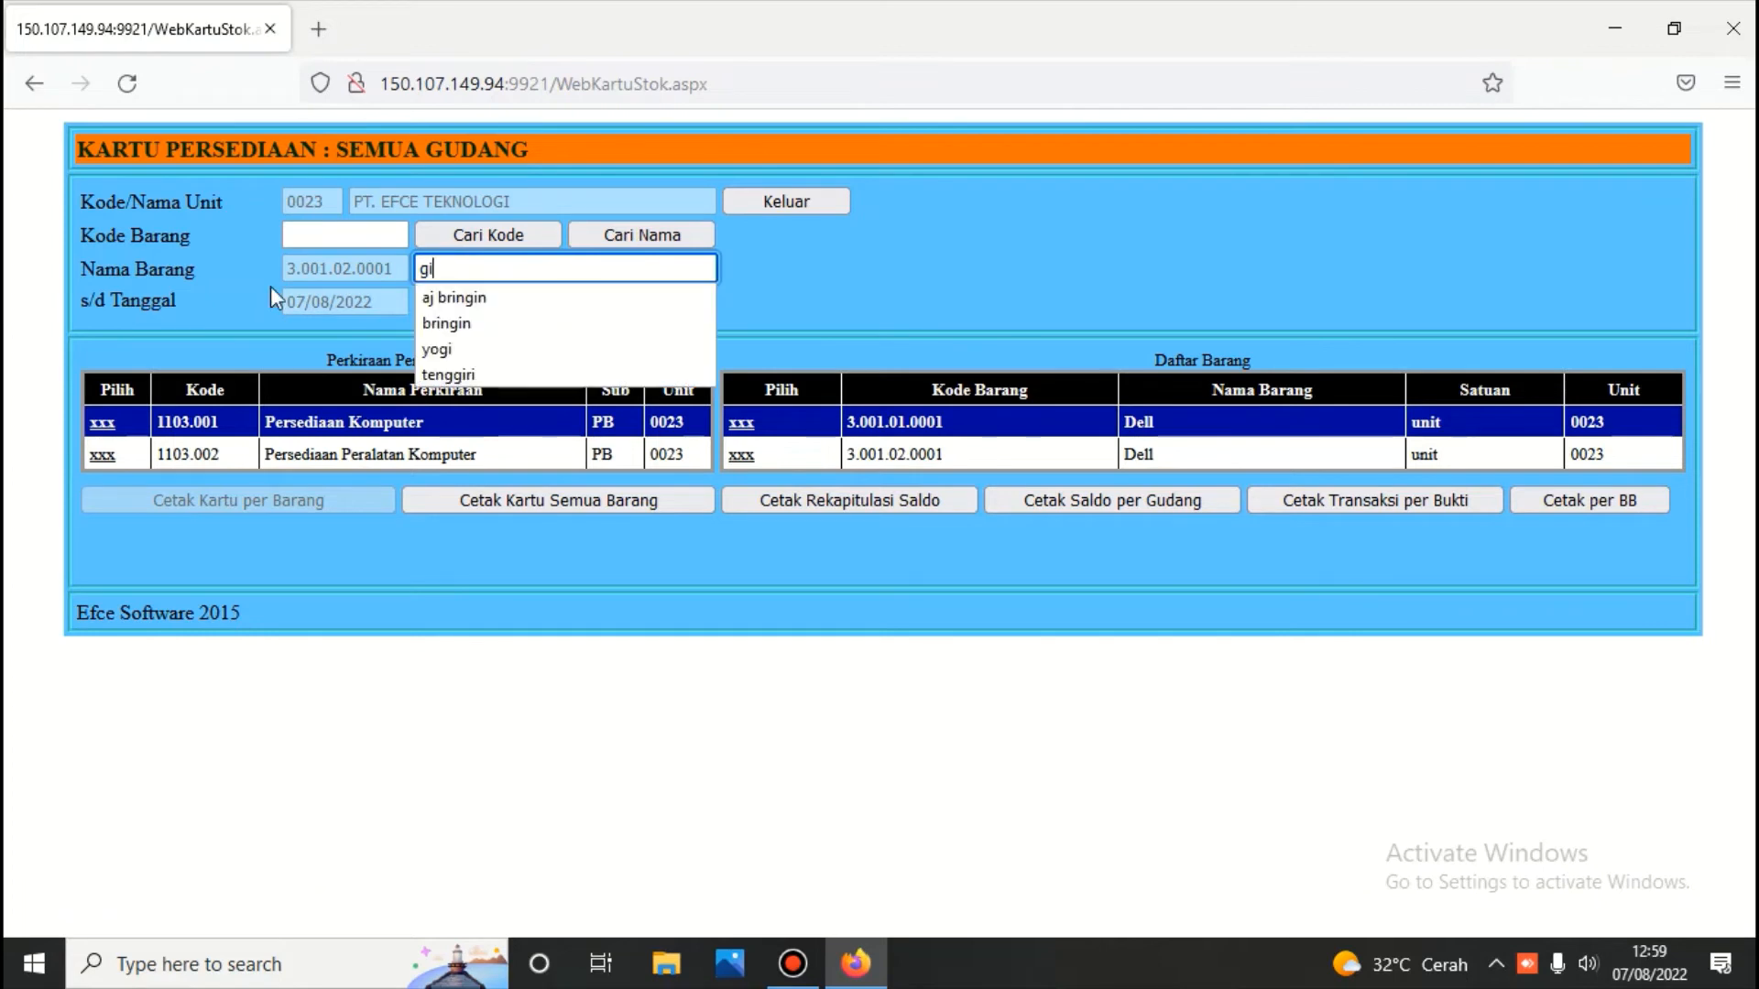
pyautogui.write('b')
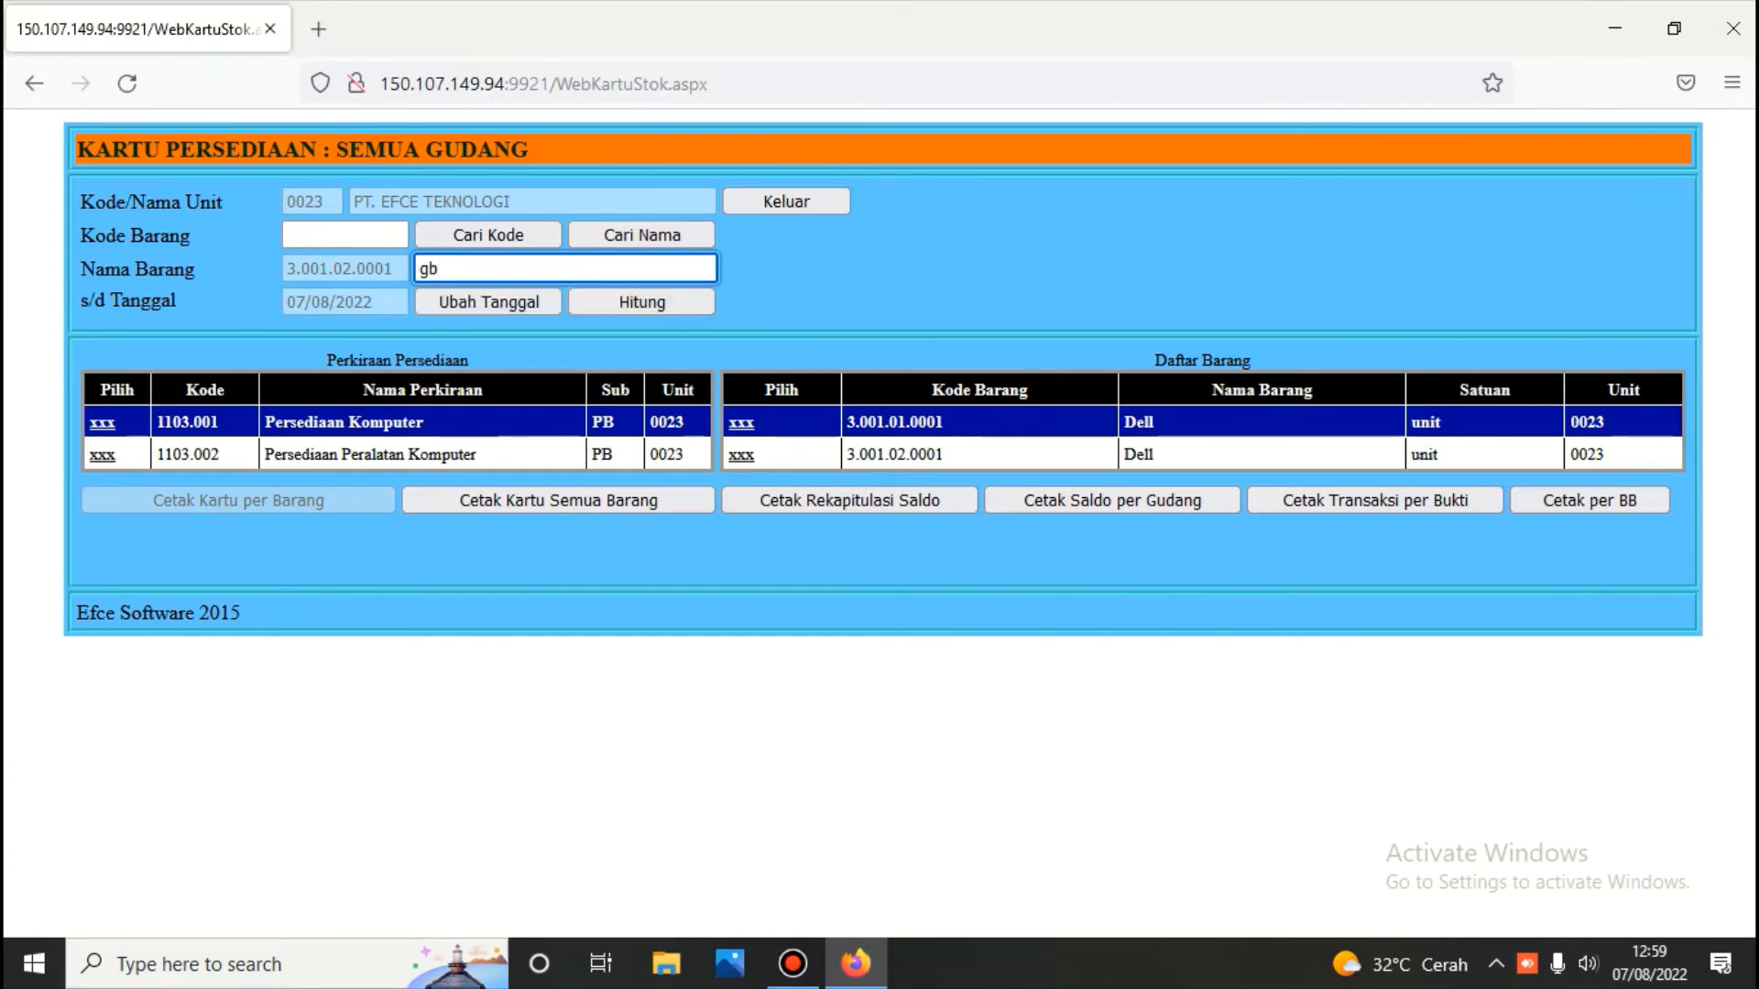
pyautogui.click(691, 235)
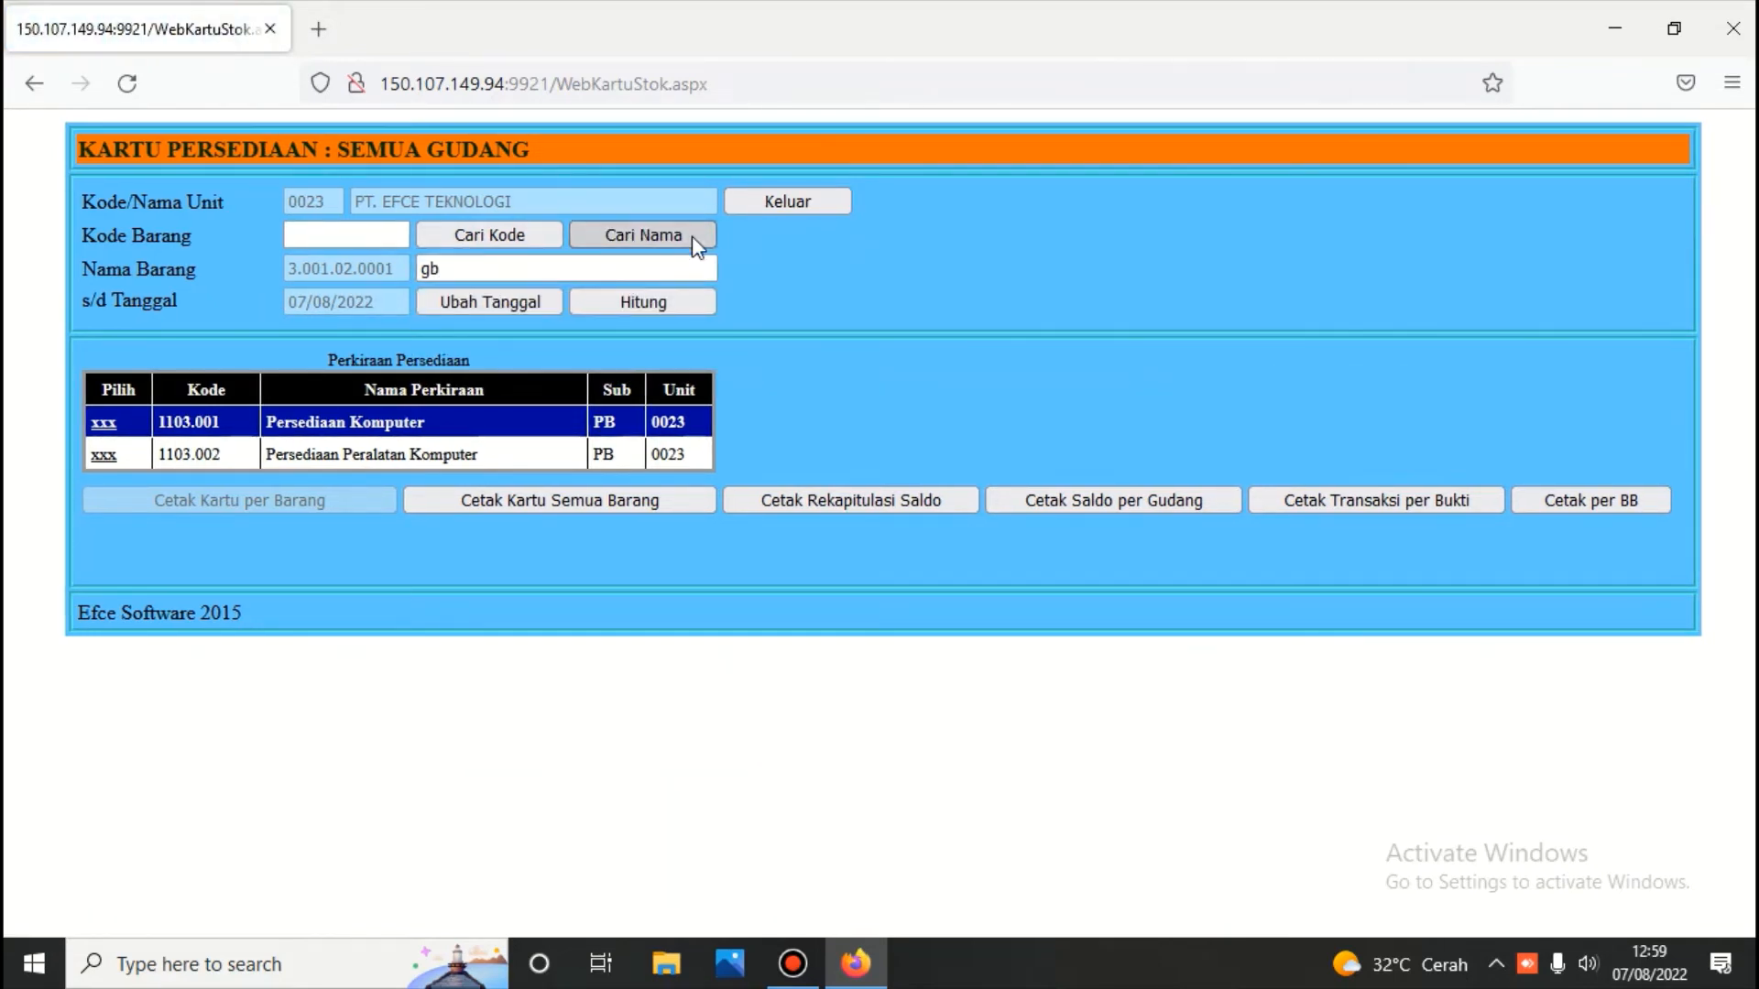
pyautogui.press('BackSpace')
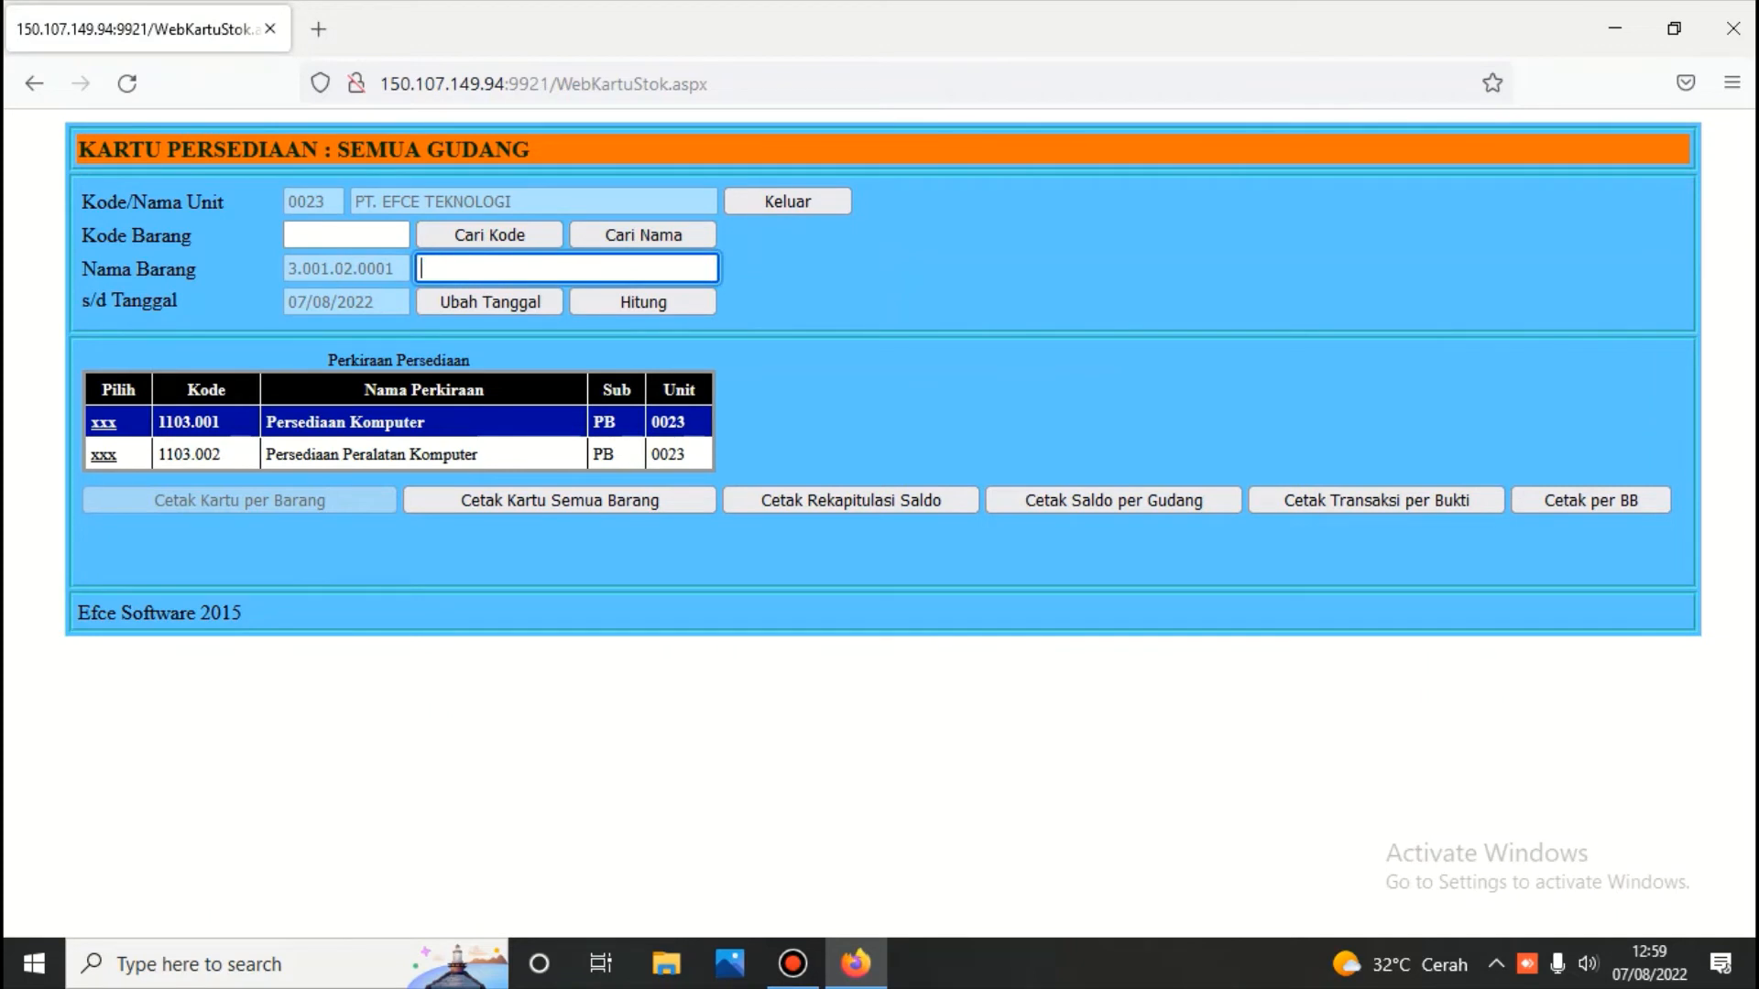
pyautogui.click(103, 455)
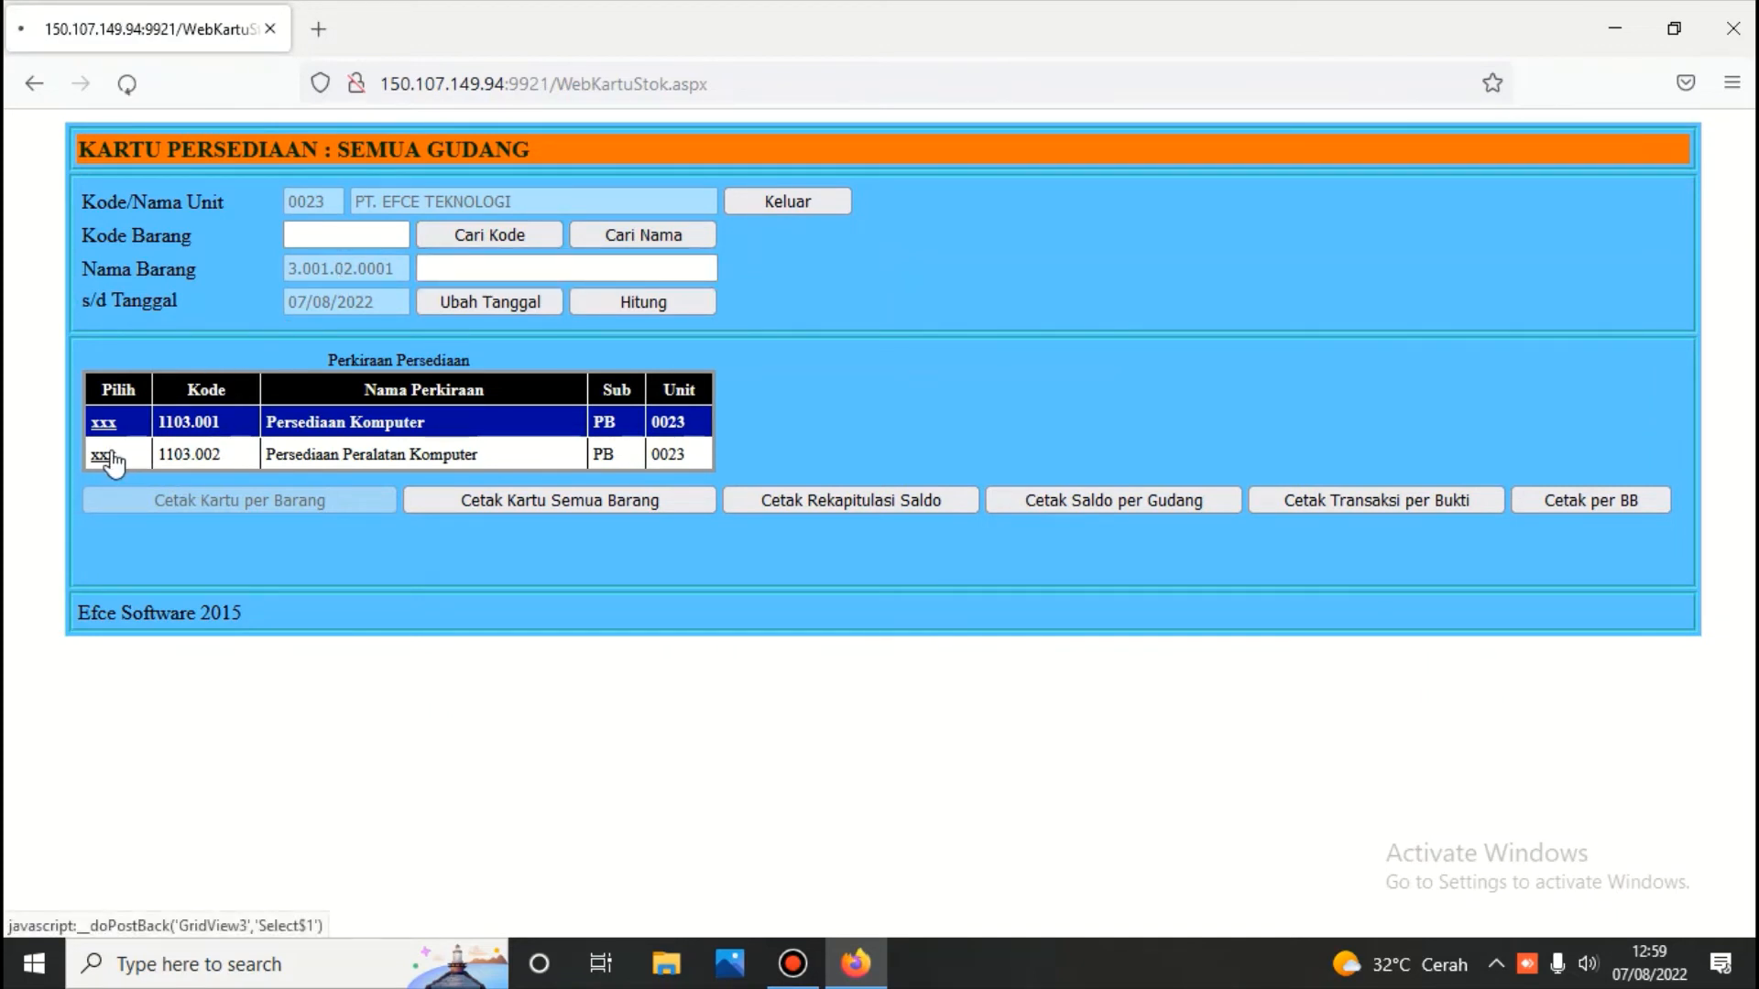
pyautogui.click(741, 423)
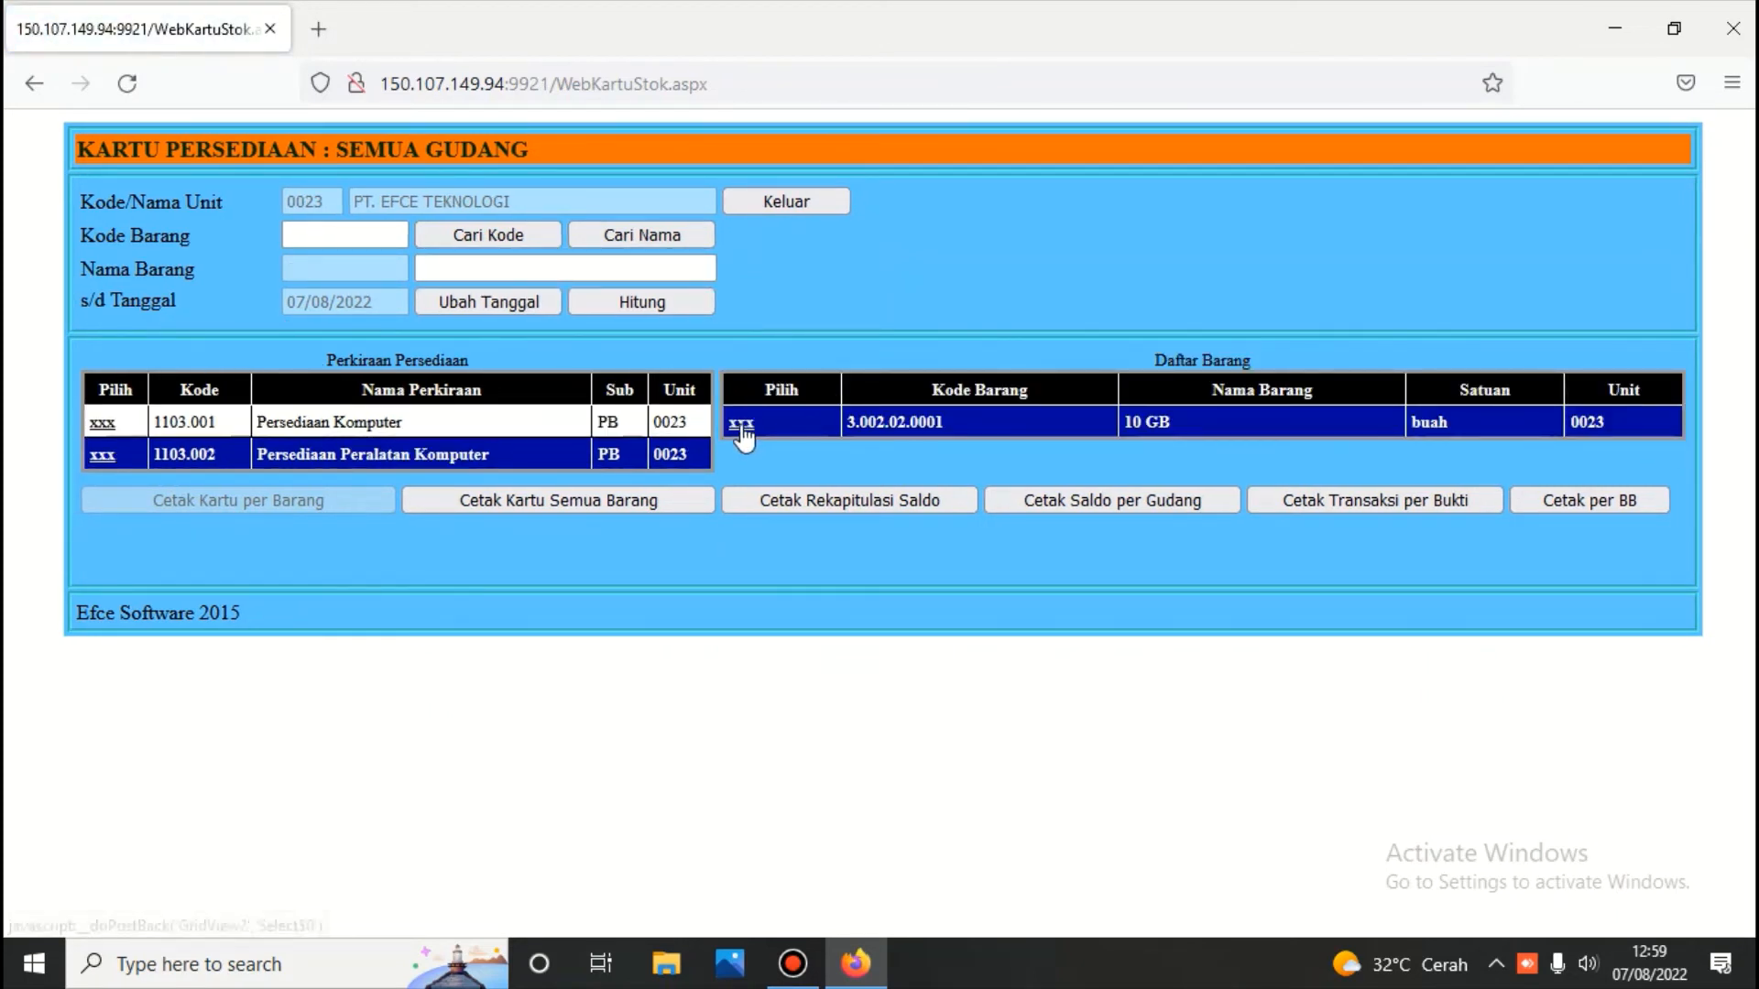
# Print the 10 GB stock card (12 units, 1.500.000,00) and return to MENU PERSEDIAAN
pyautogui.click(327, 502)
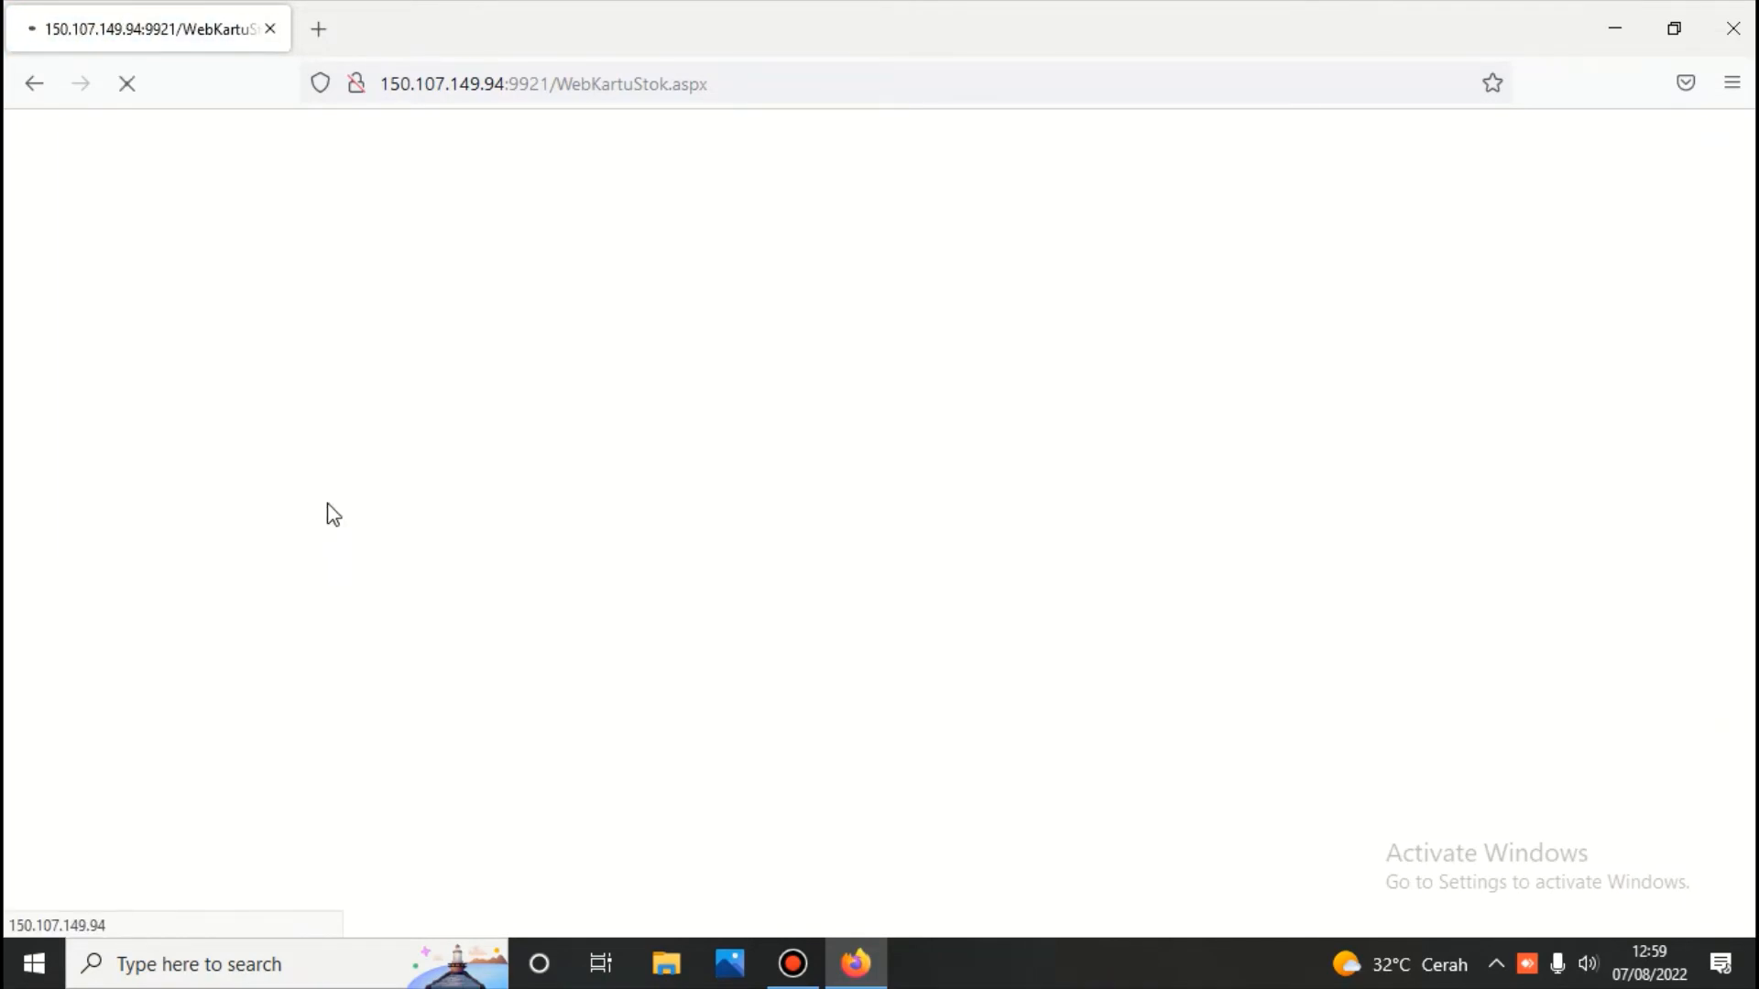
pyautogui.scroll(-4, 329, 513)
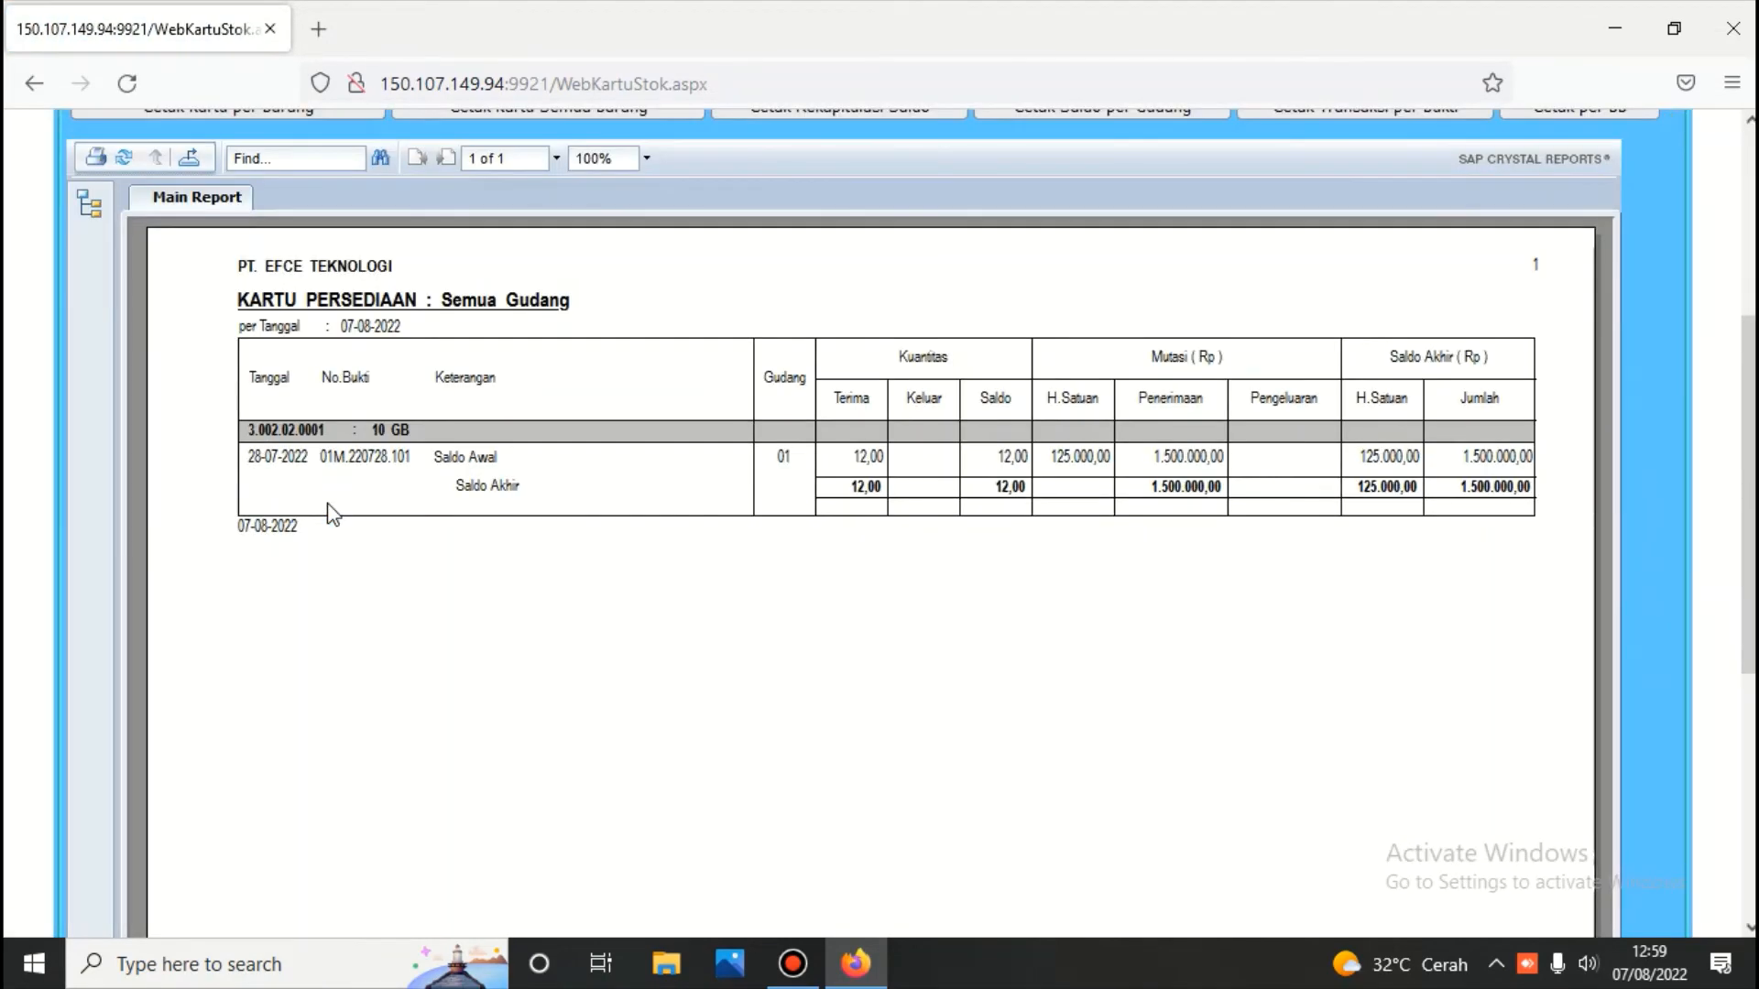
pyautogui.scroll(5, 332, 514)
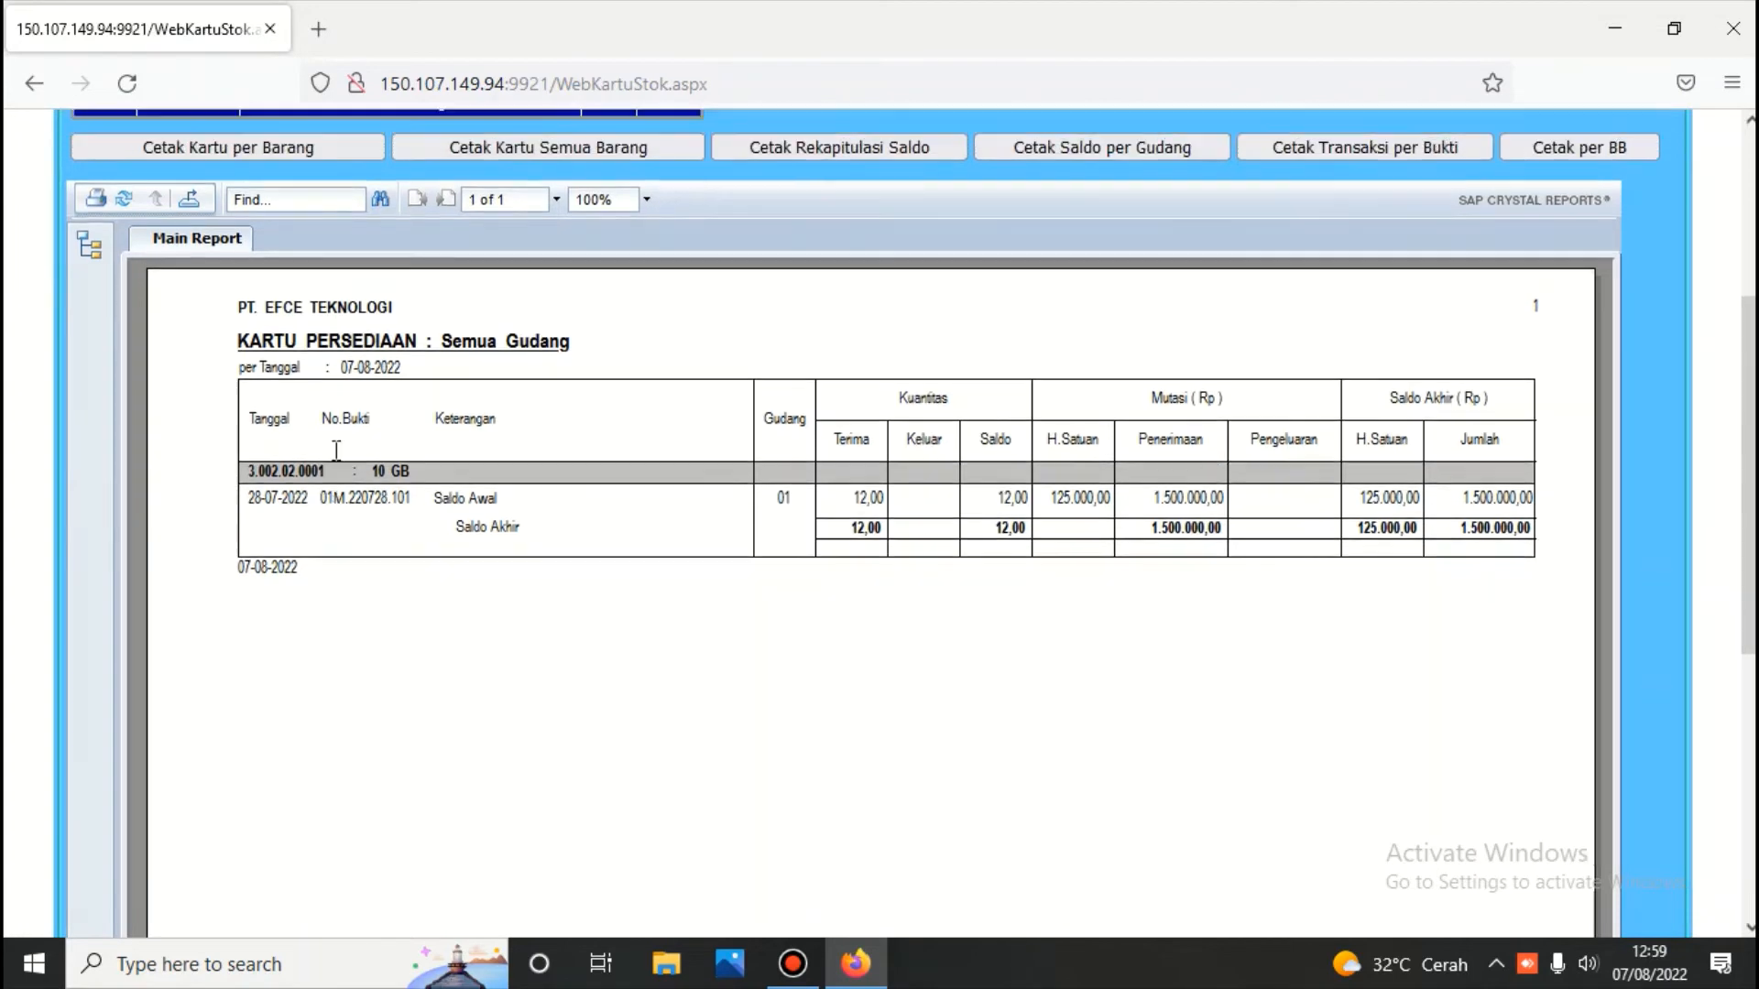
pyautogui.click(746, 208)
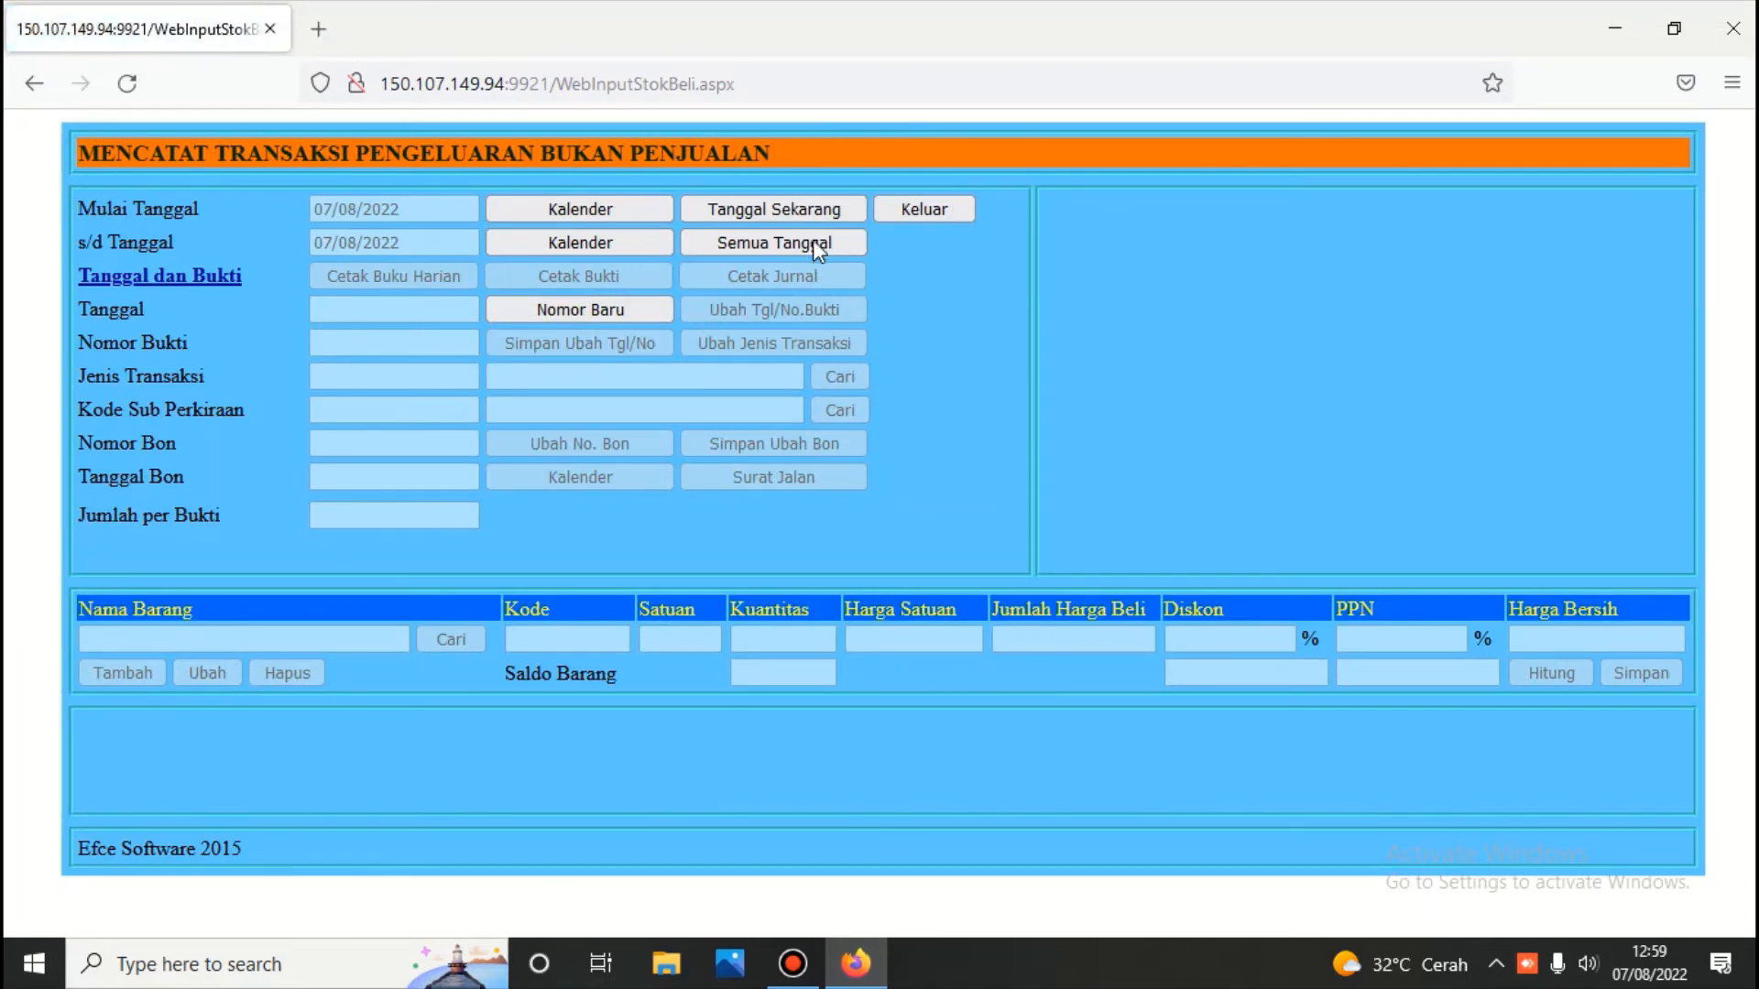
# Open non-sale issue records for all dates and select voucher 01N.220629.101
pyautogui.click(814, 242)
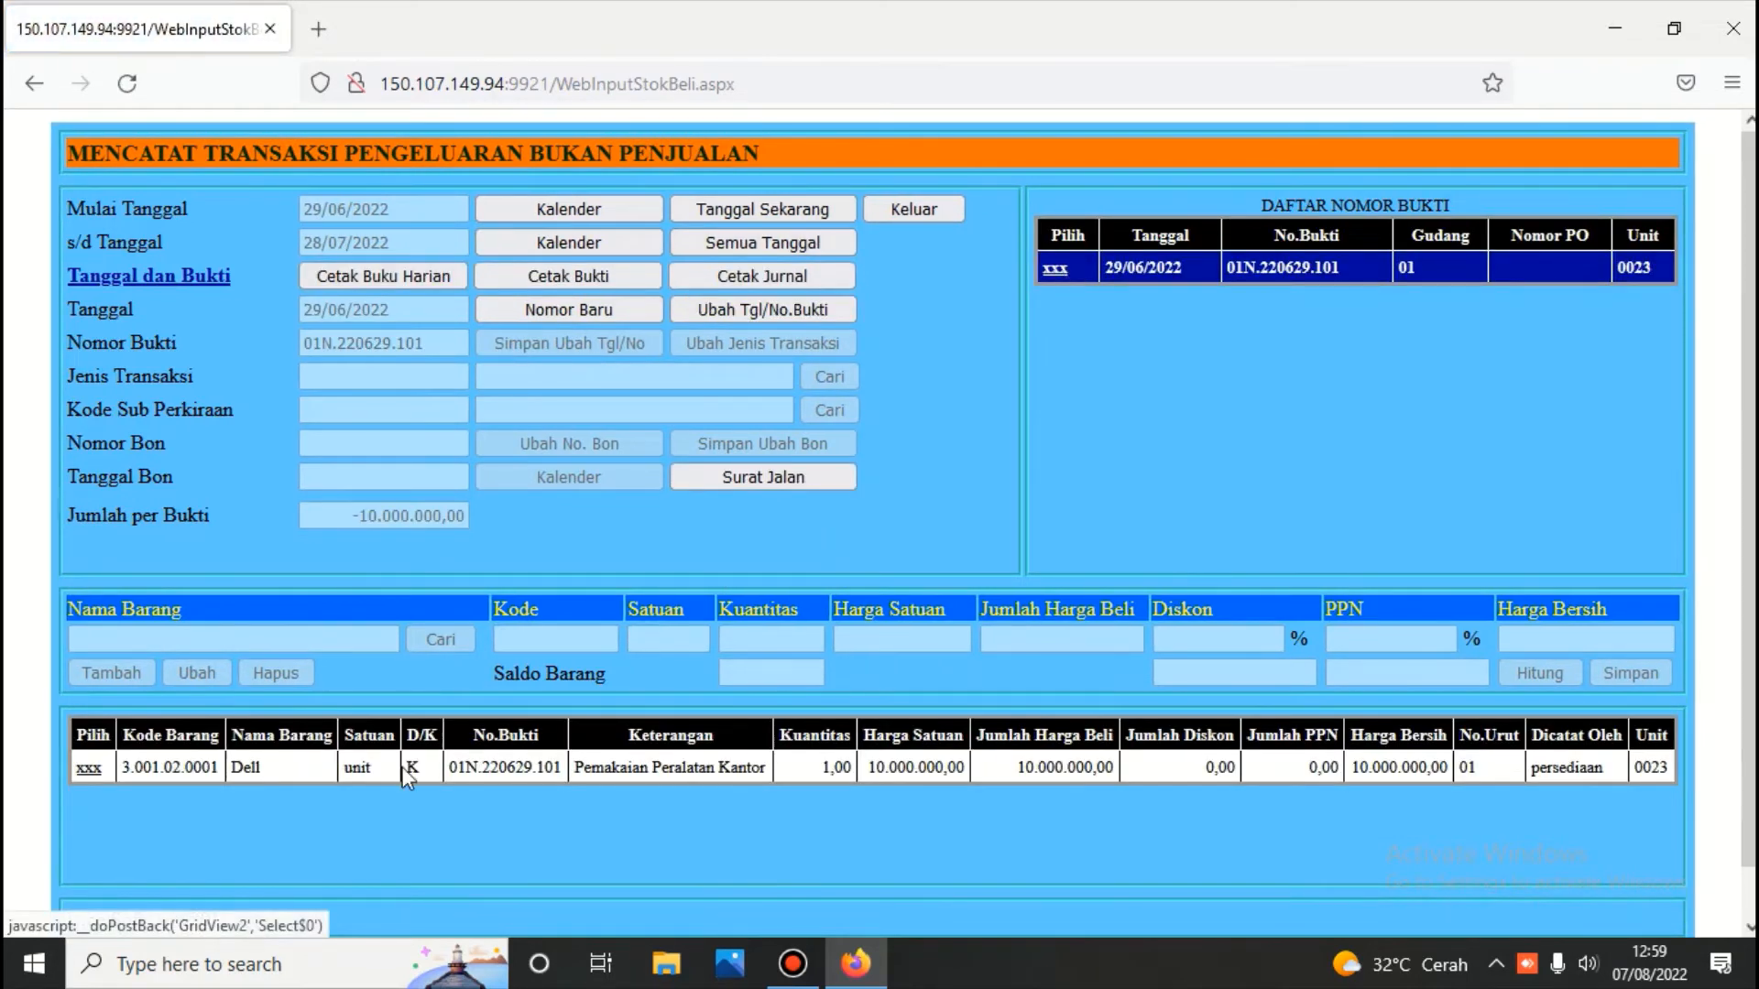
pyautogui.click(88, 768)
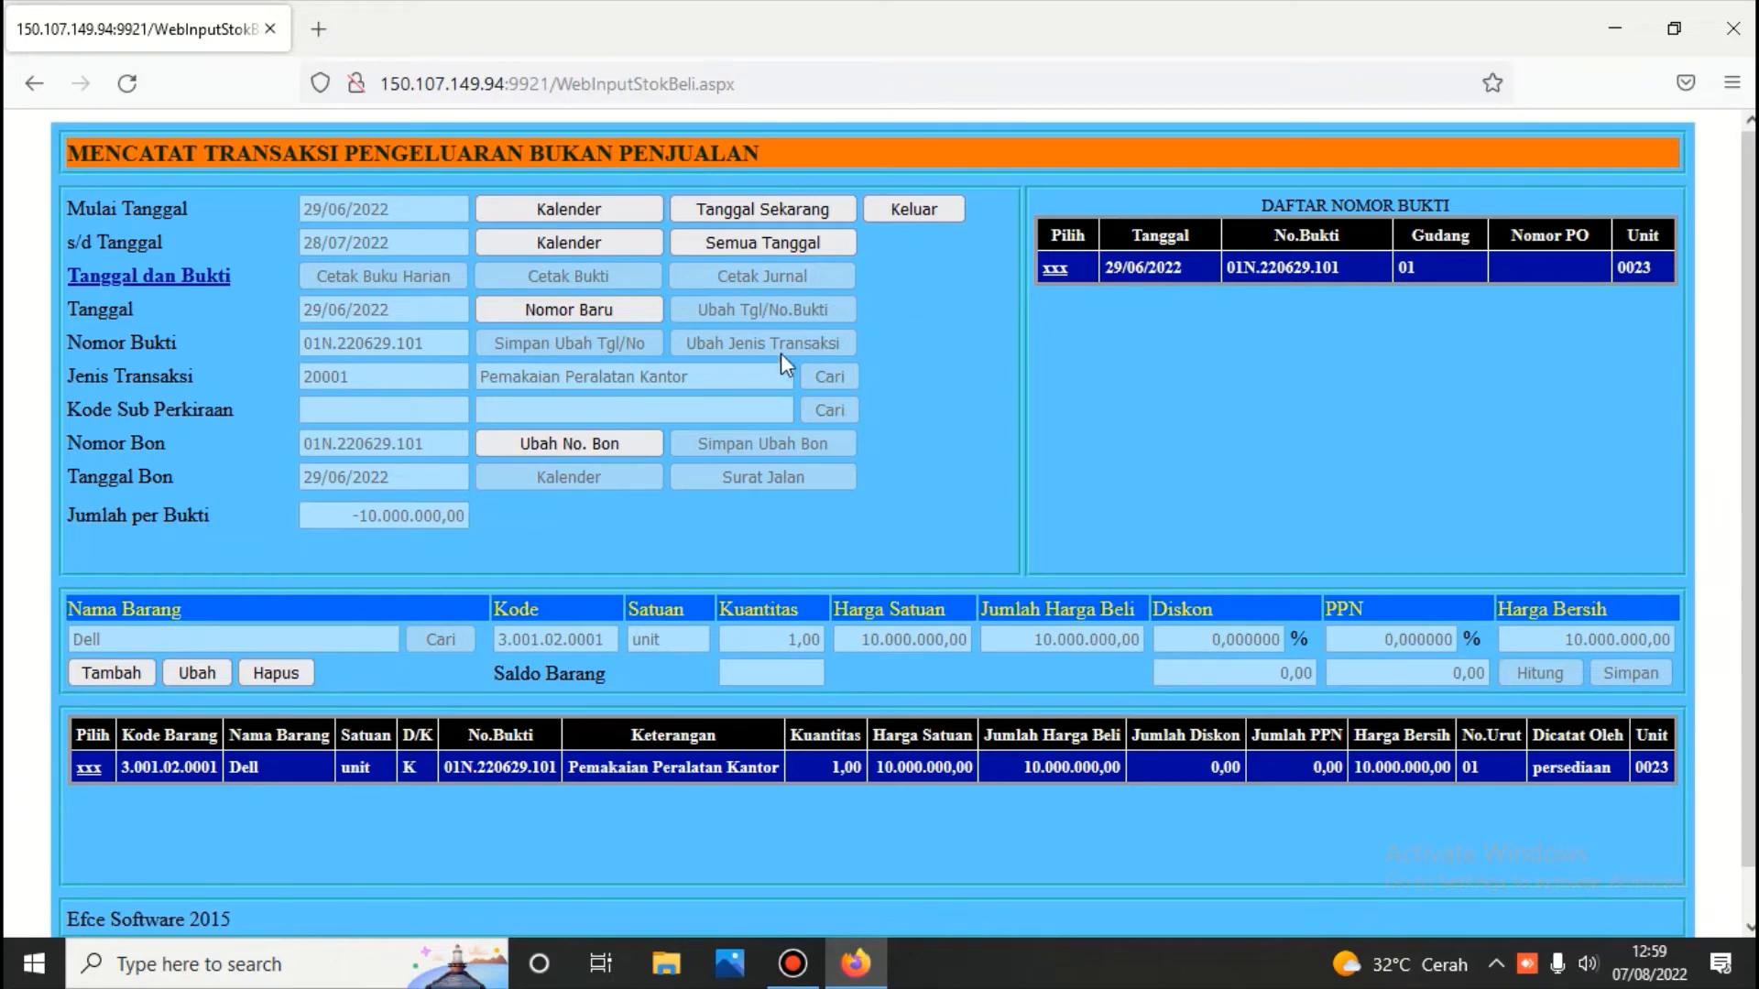
pyautogui.click(1054, 268)
# Print the voucher's journal, balanced at 10.000.000,00, then reload its Dell item line
pyautogui.click(803, 275)
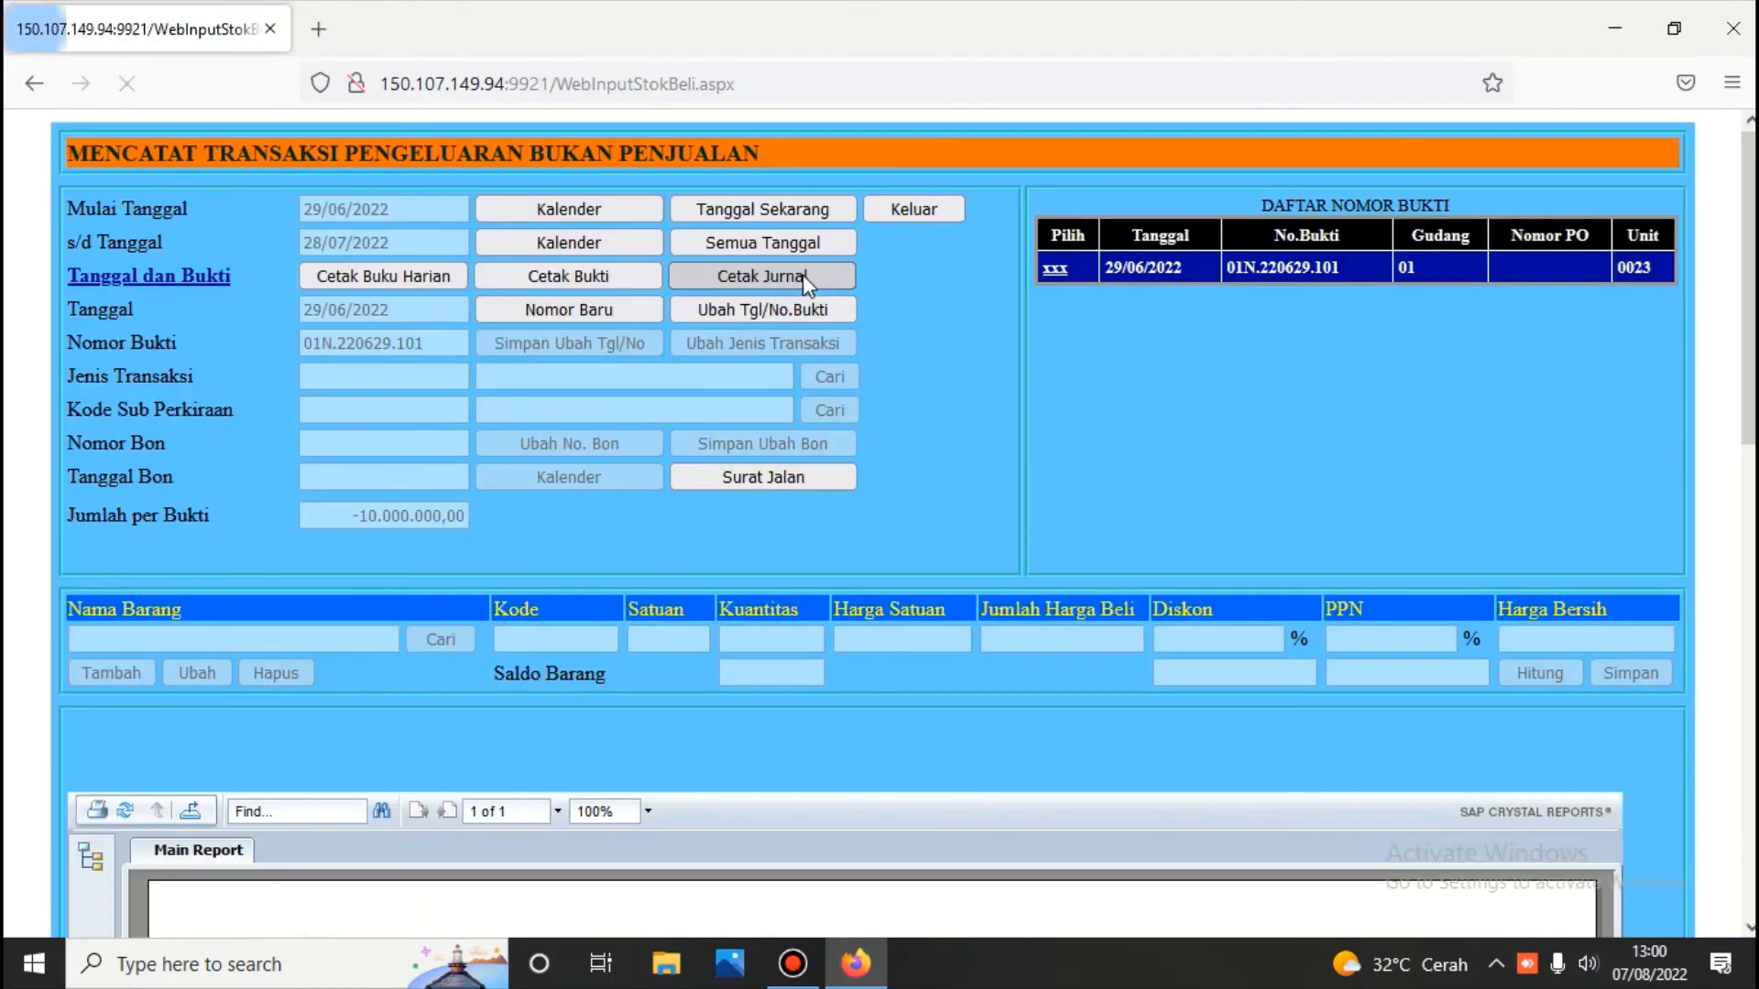
pyautogui.scroll(-5, 803, 284)
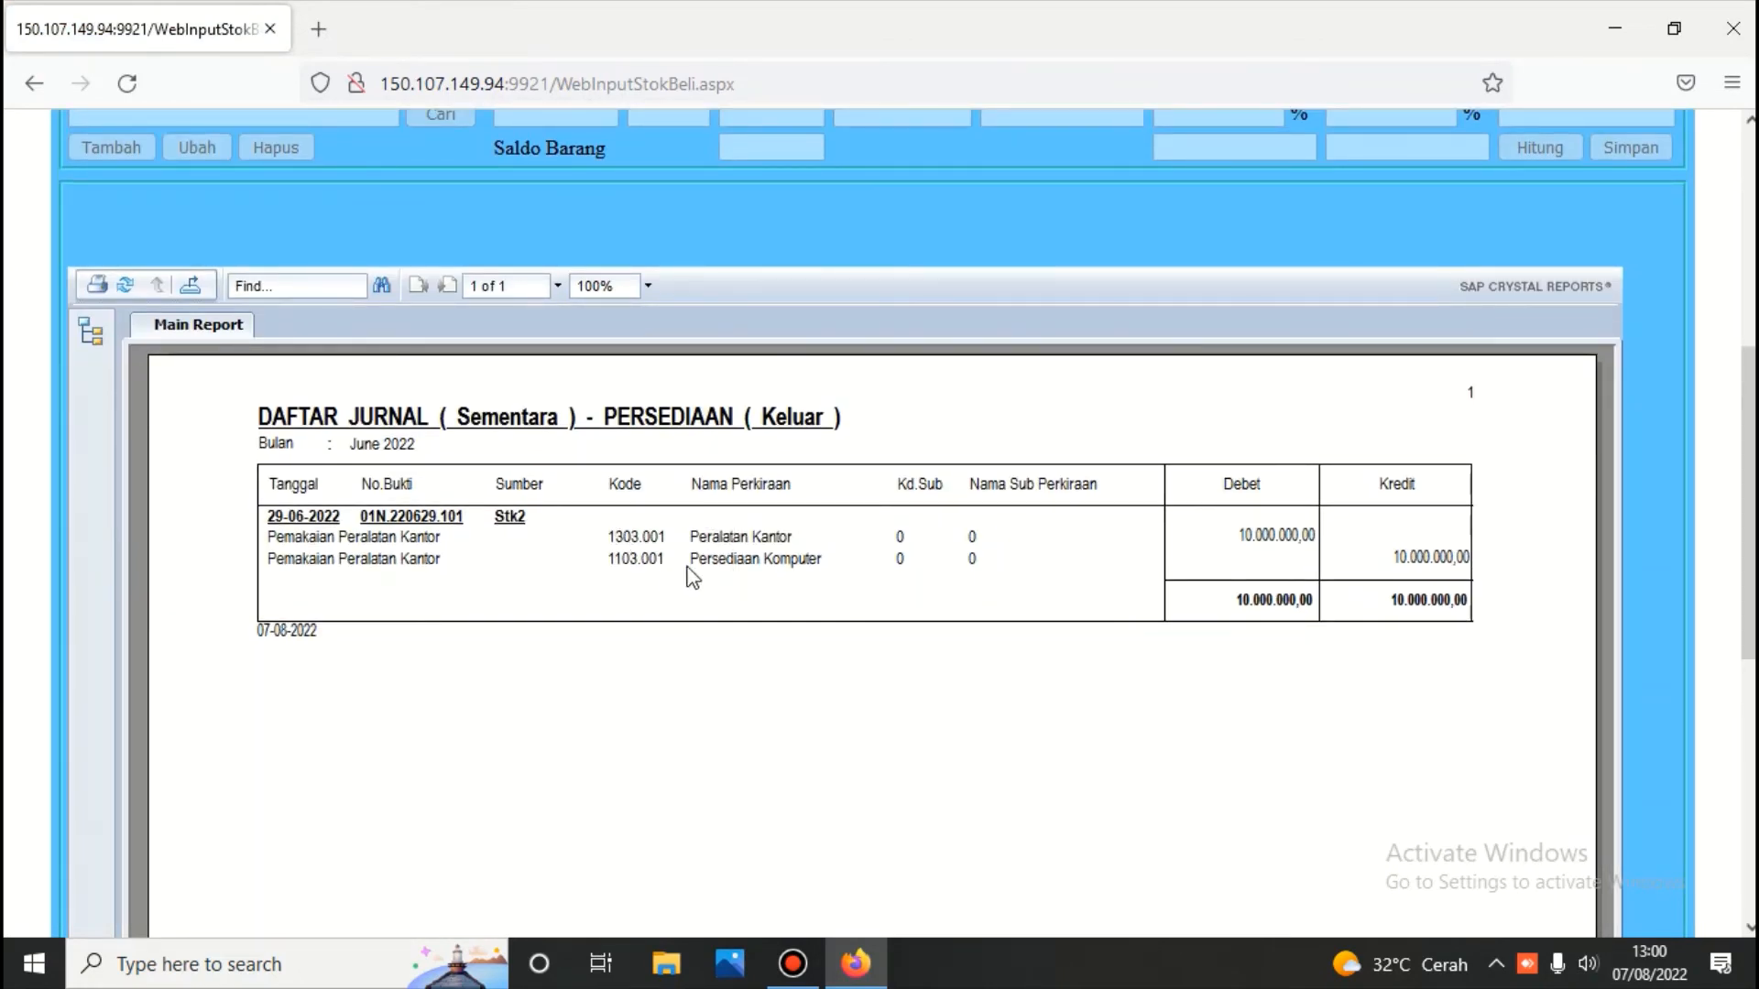
pyautogui.scroll(5, 760, 375)
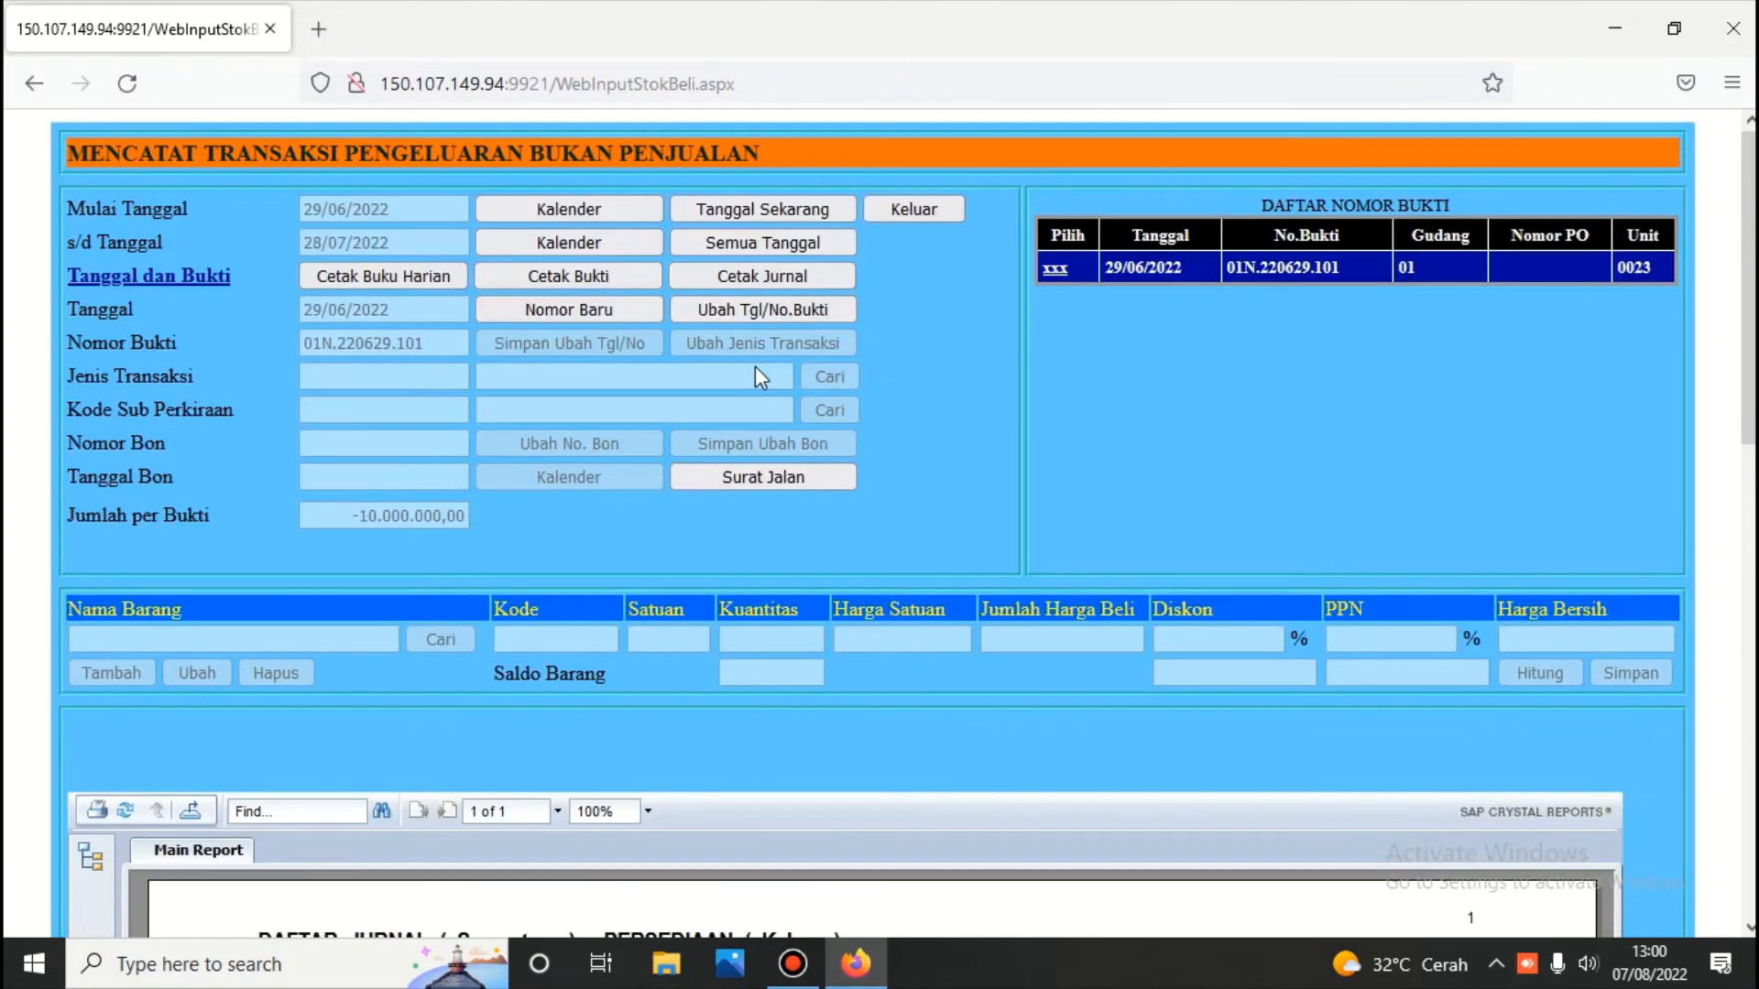
pyautogui.scroll(-1, 755, 414)
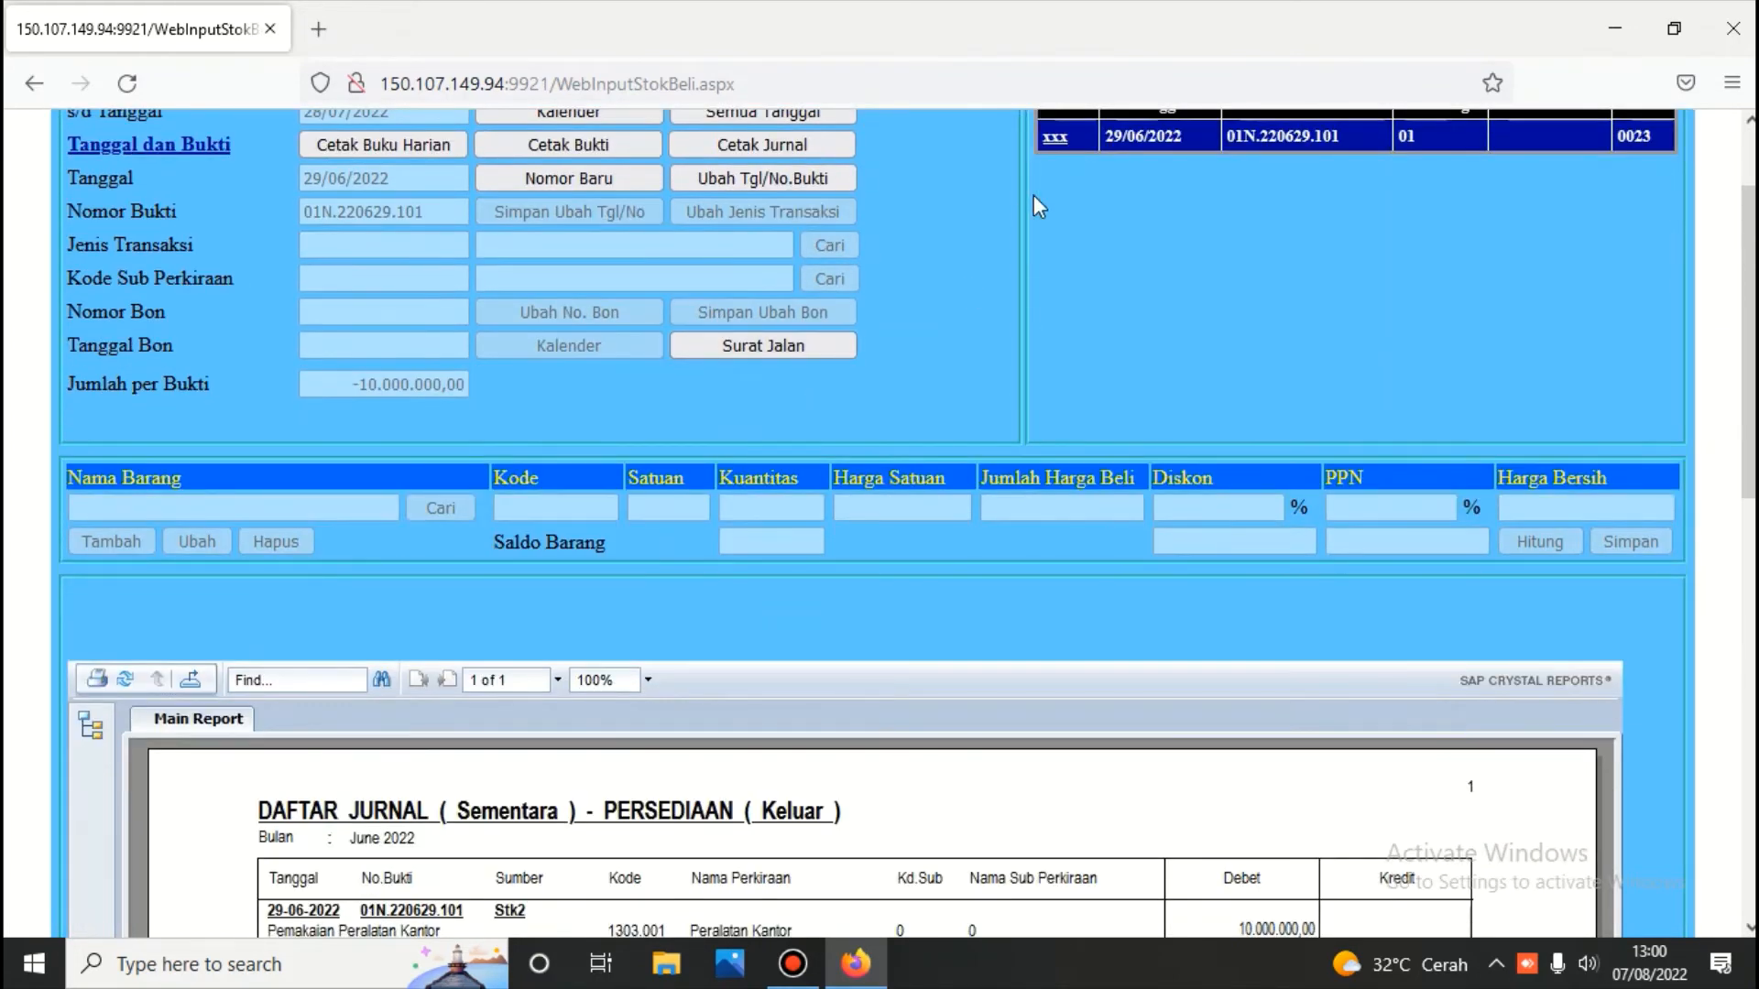
pyautogui.click(1055, 140)
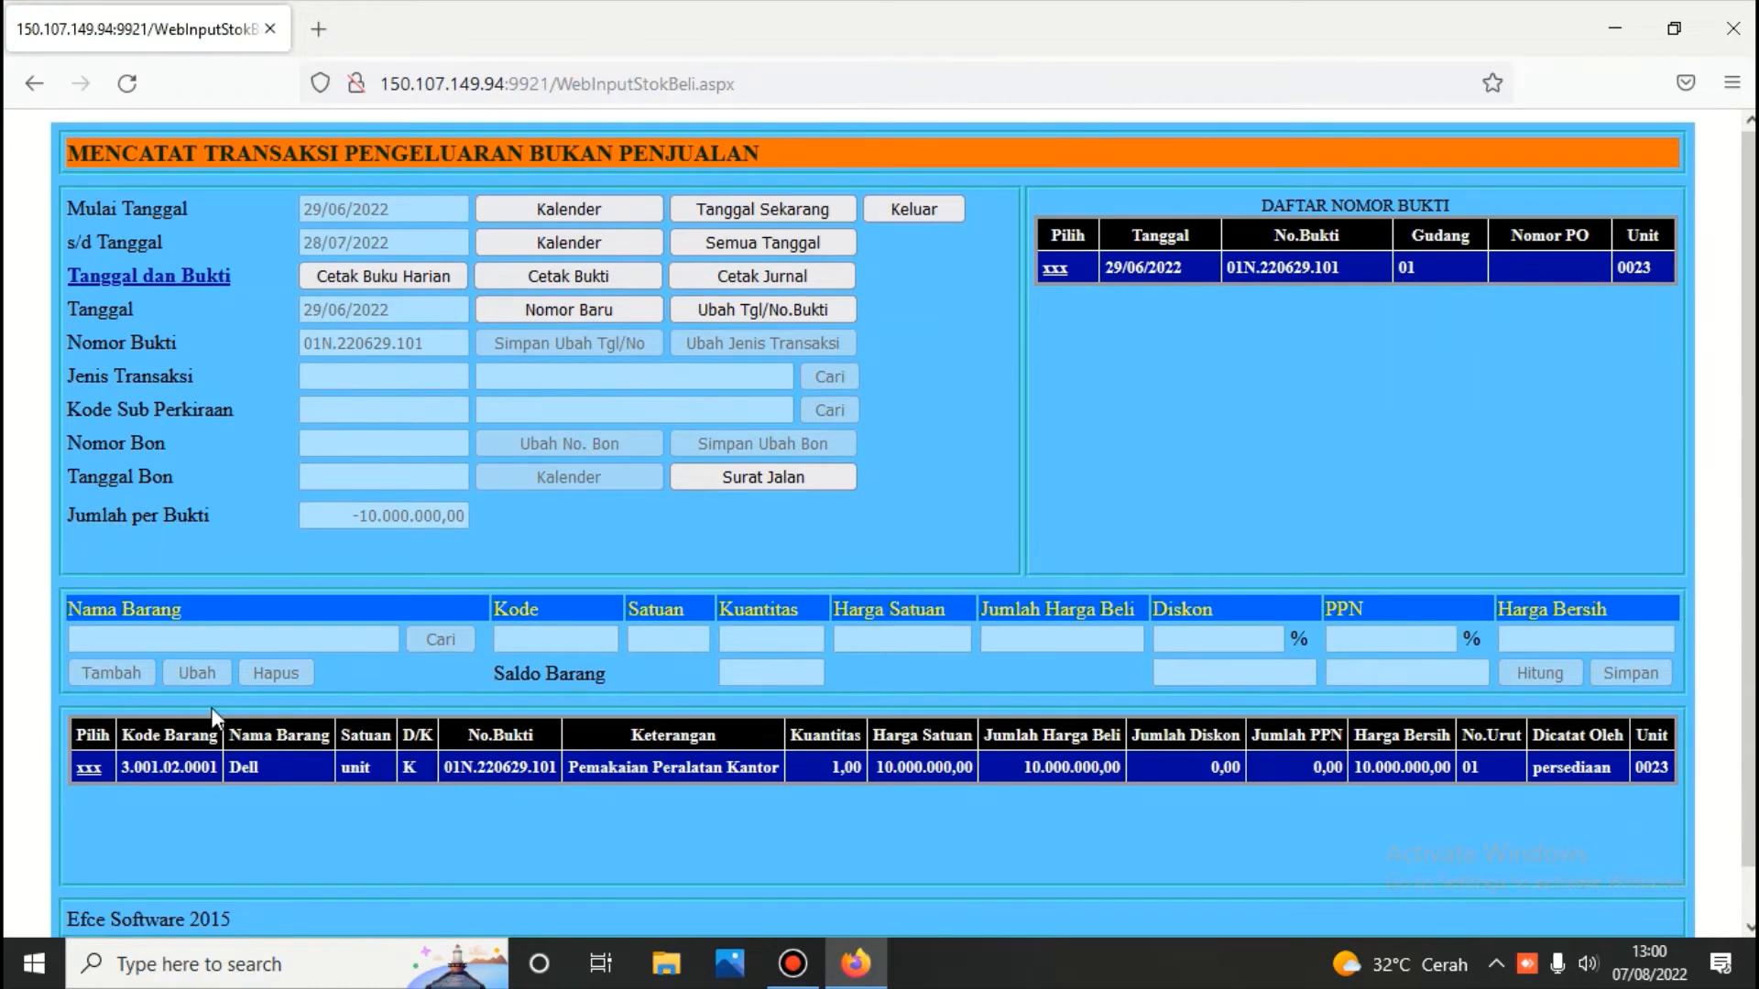
pyautogui.click(89, 770)
# Start a new line and change its transaction type to 20002 Pemakian Flash disk
pyautogui.click(118, 674)
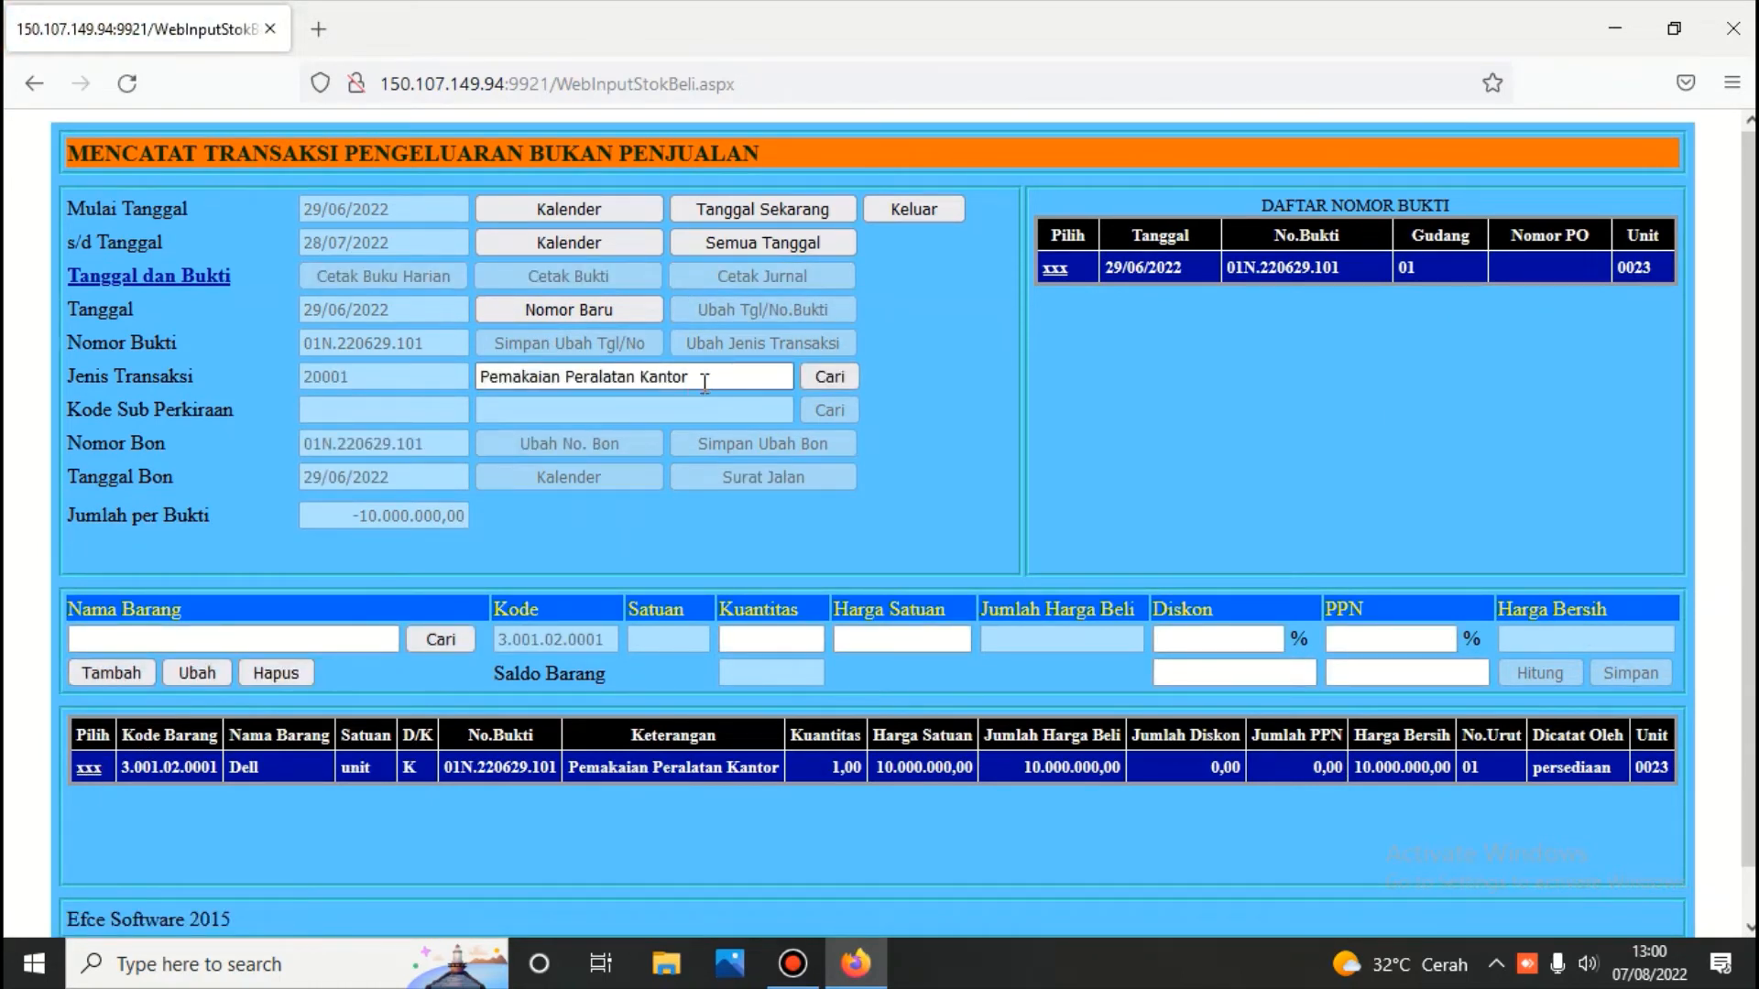
pyautogui.moveTo(717, 377); pyautogui.dragTo(384, 402)
pyautogui.press('BackSpace')
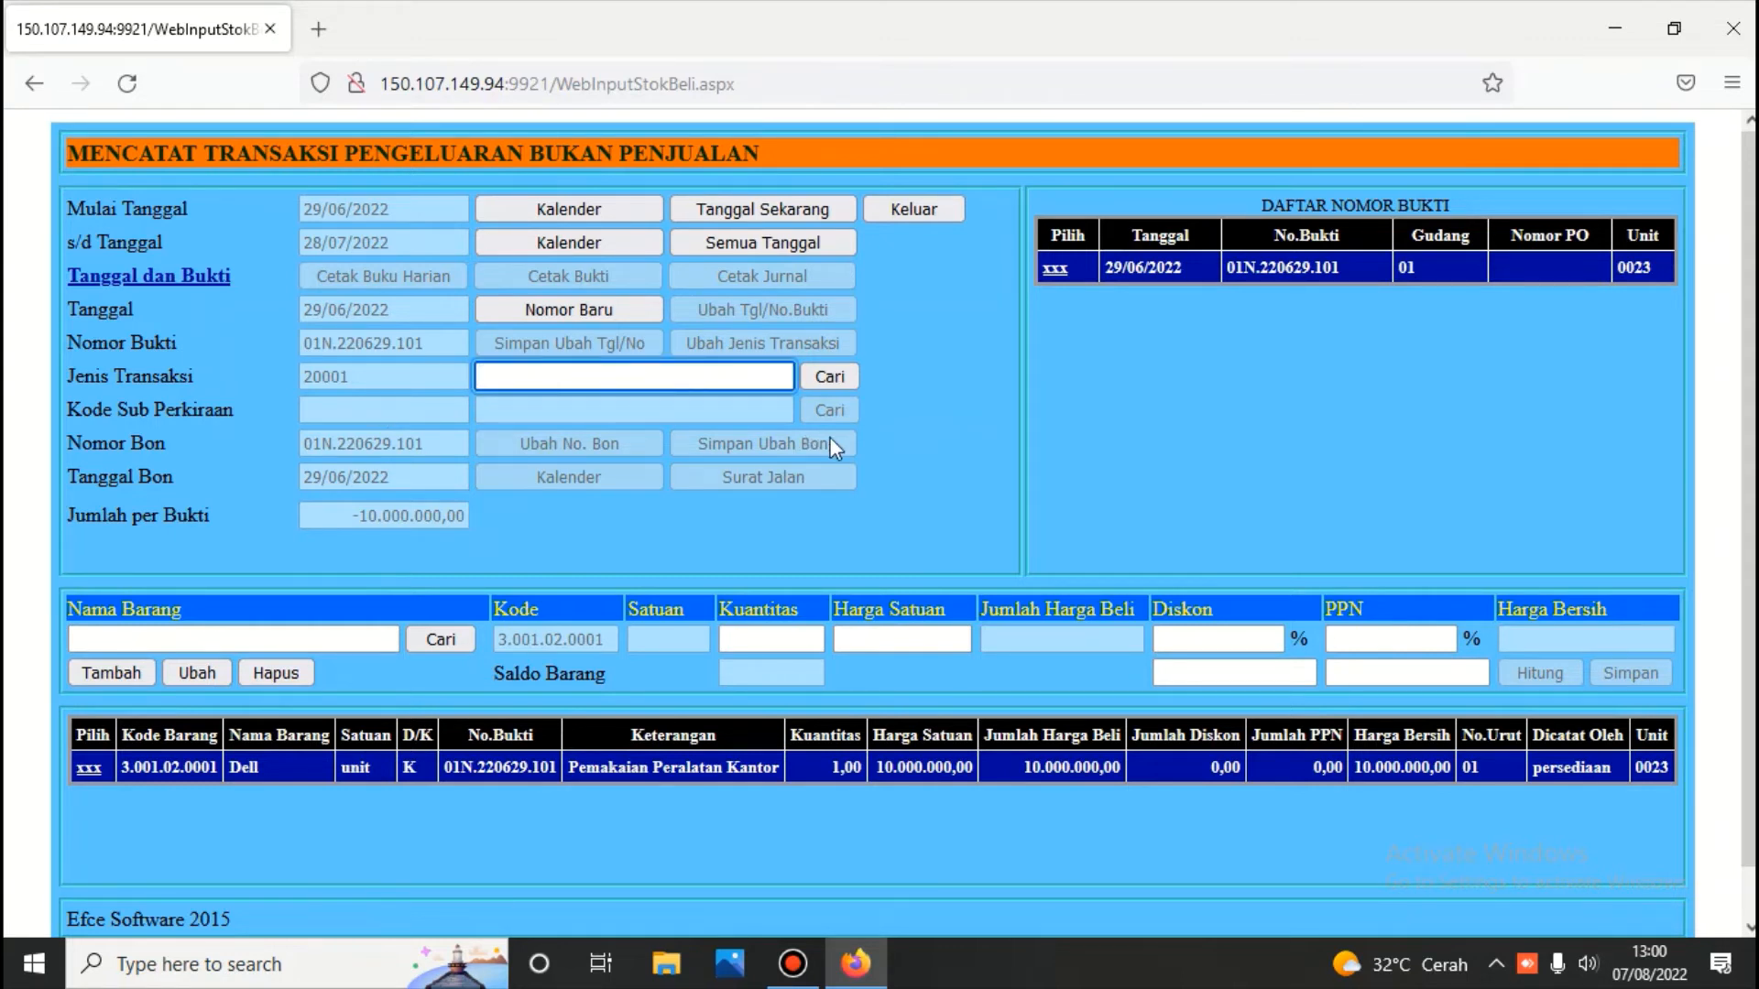
pyautogui.click(836, 389)
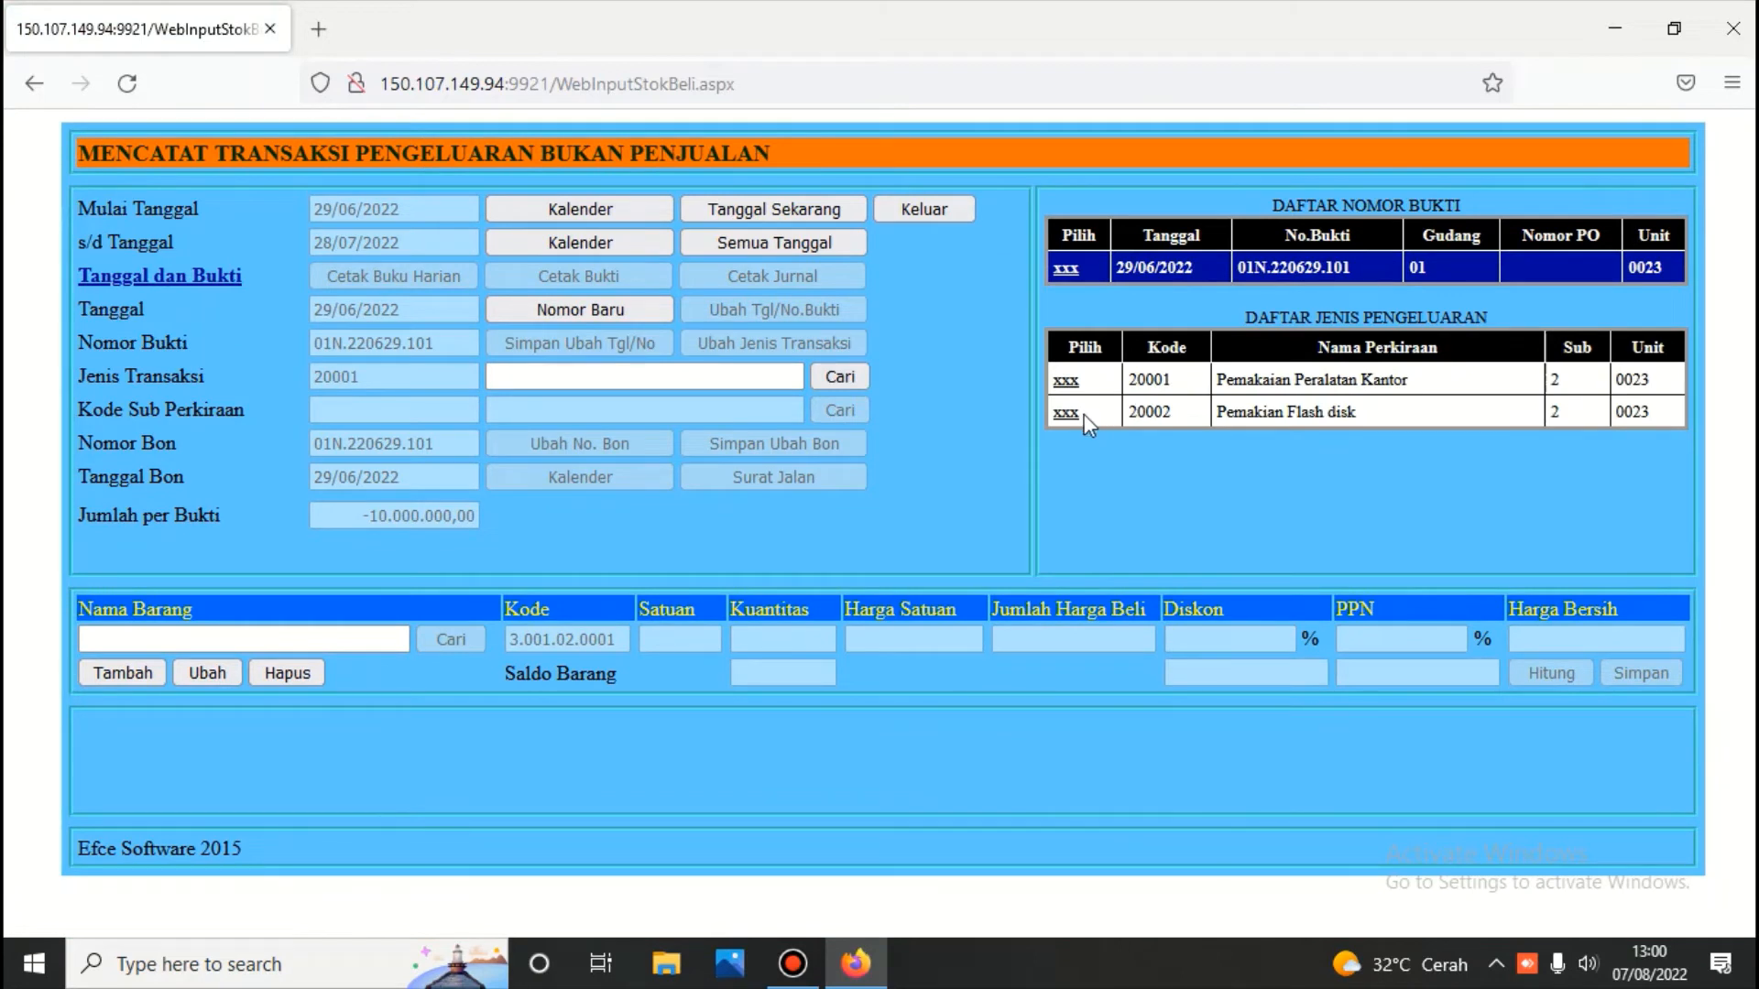
pyautogui.click(1072, 414)
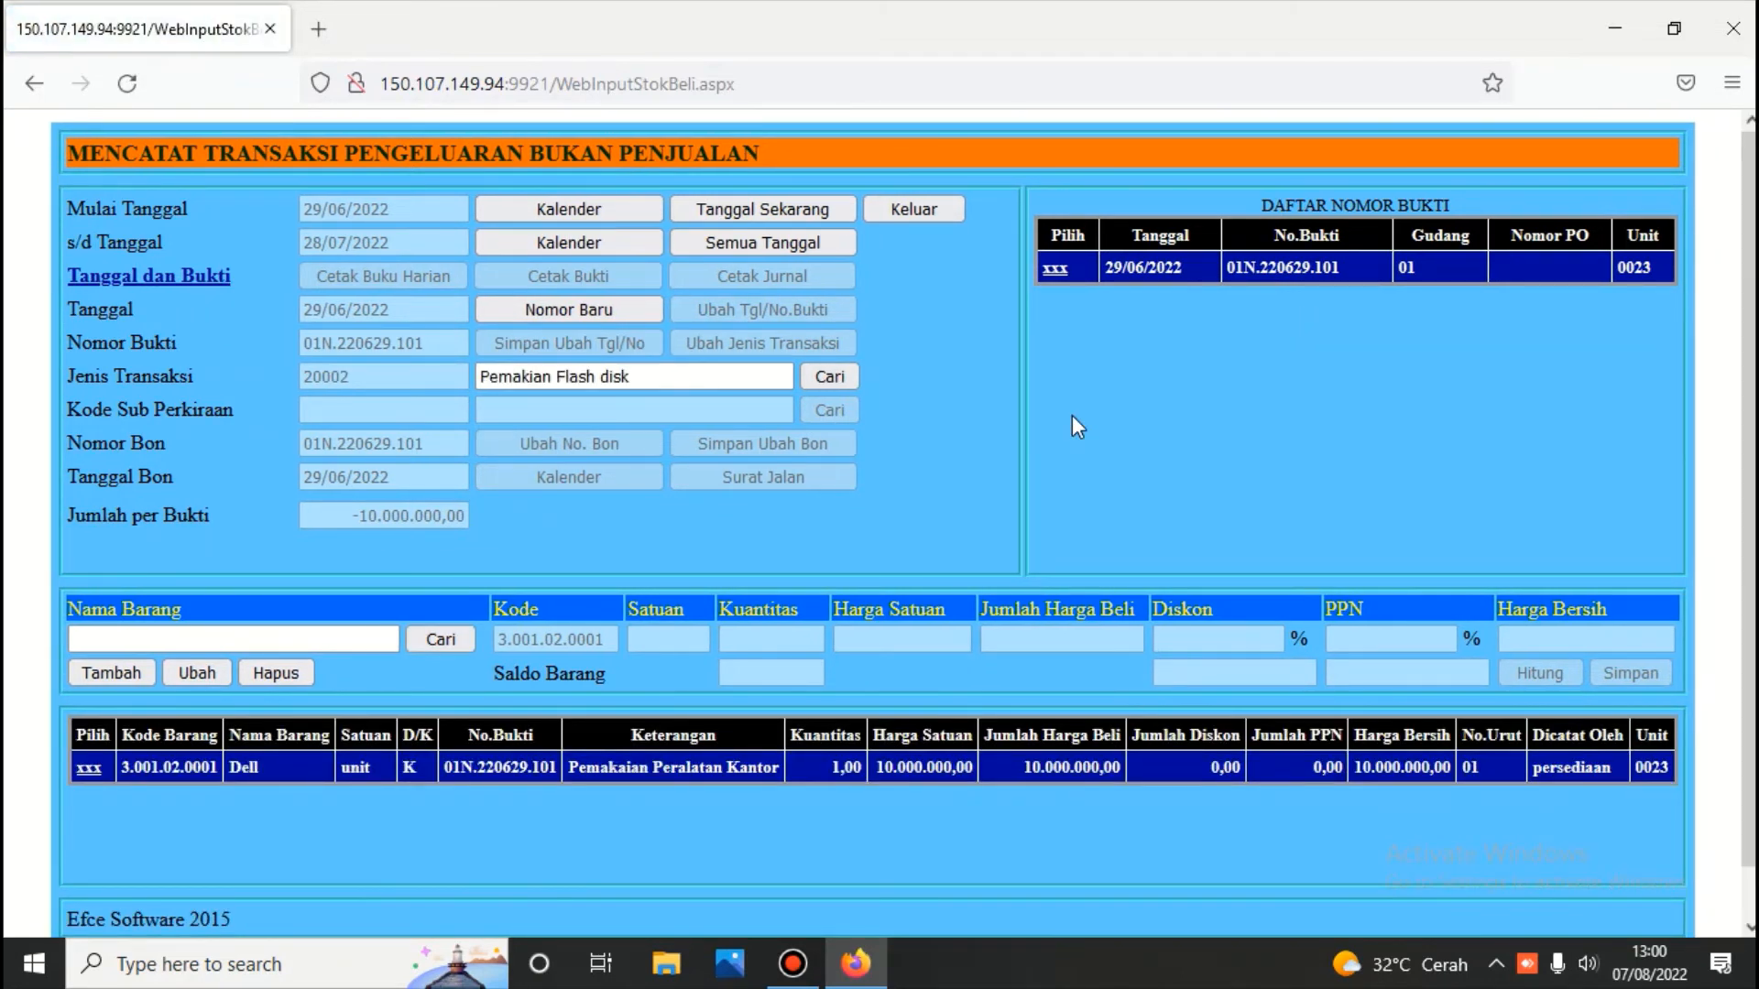
# Enter 1 unit of the 10 GB item, calculate and save the line
pyautogui.click(454, 637)
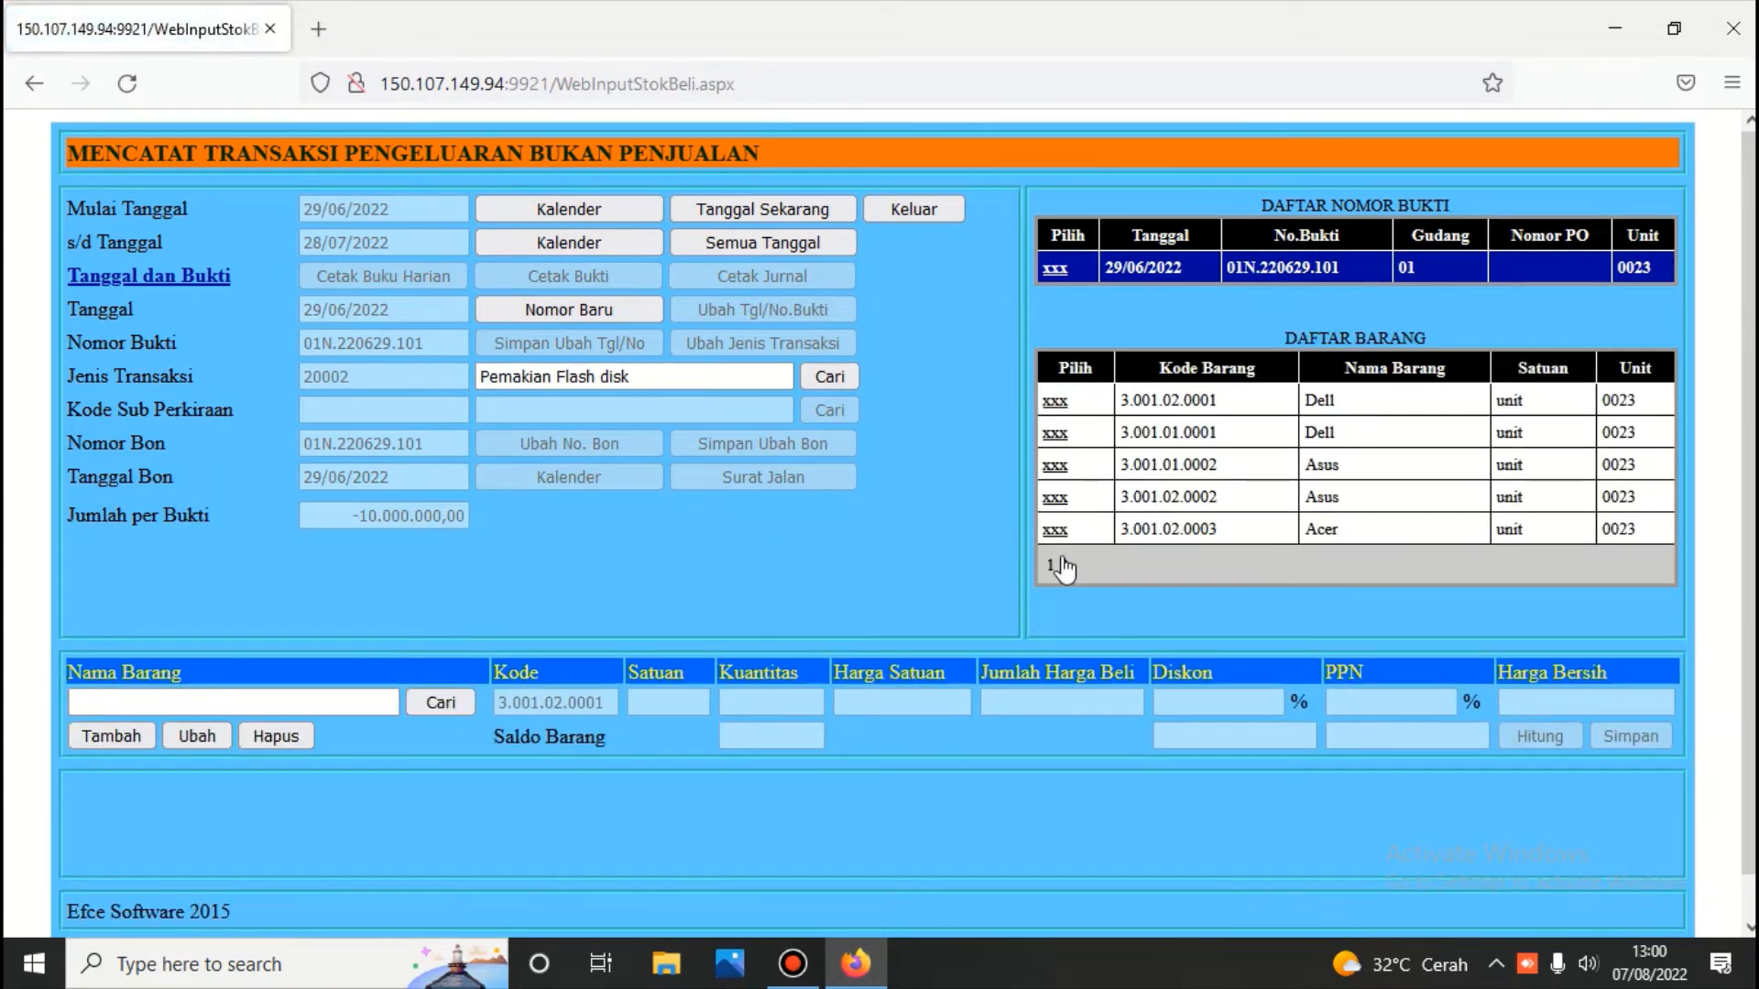
pyautogui.click(1064, 565)
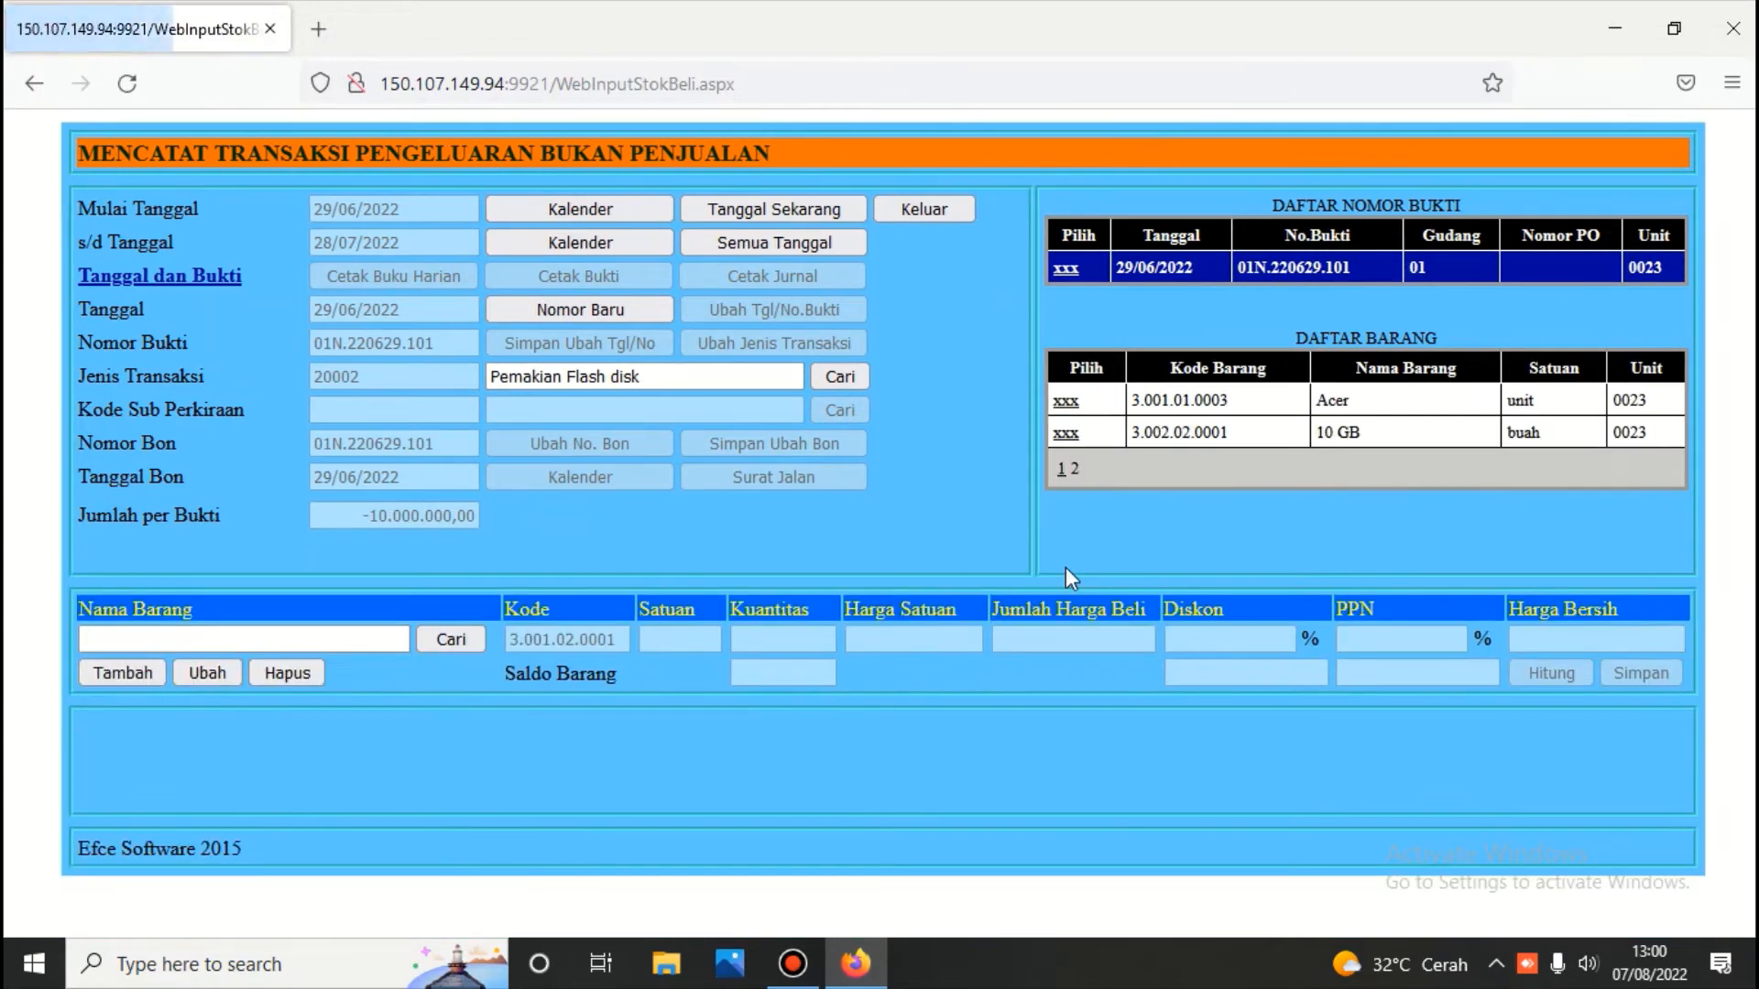
pyautogui.click(1063, 436)
pyautogui.write('1')
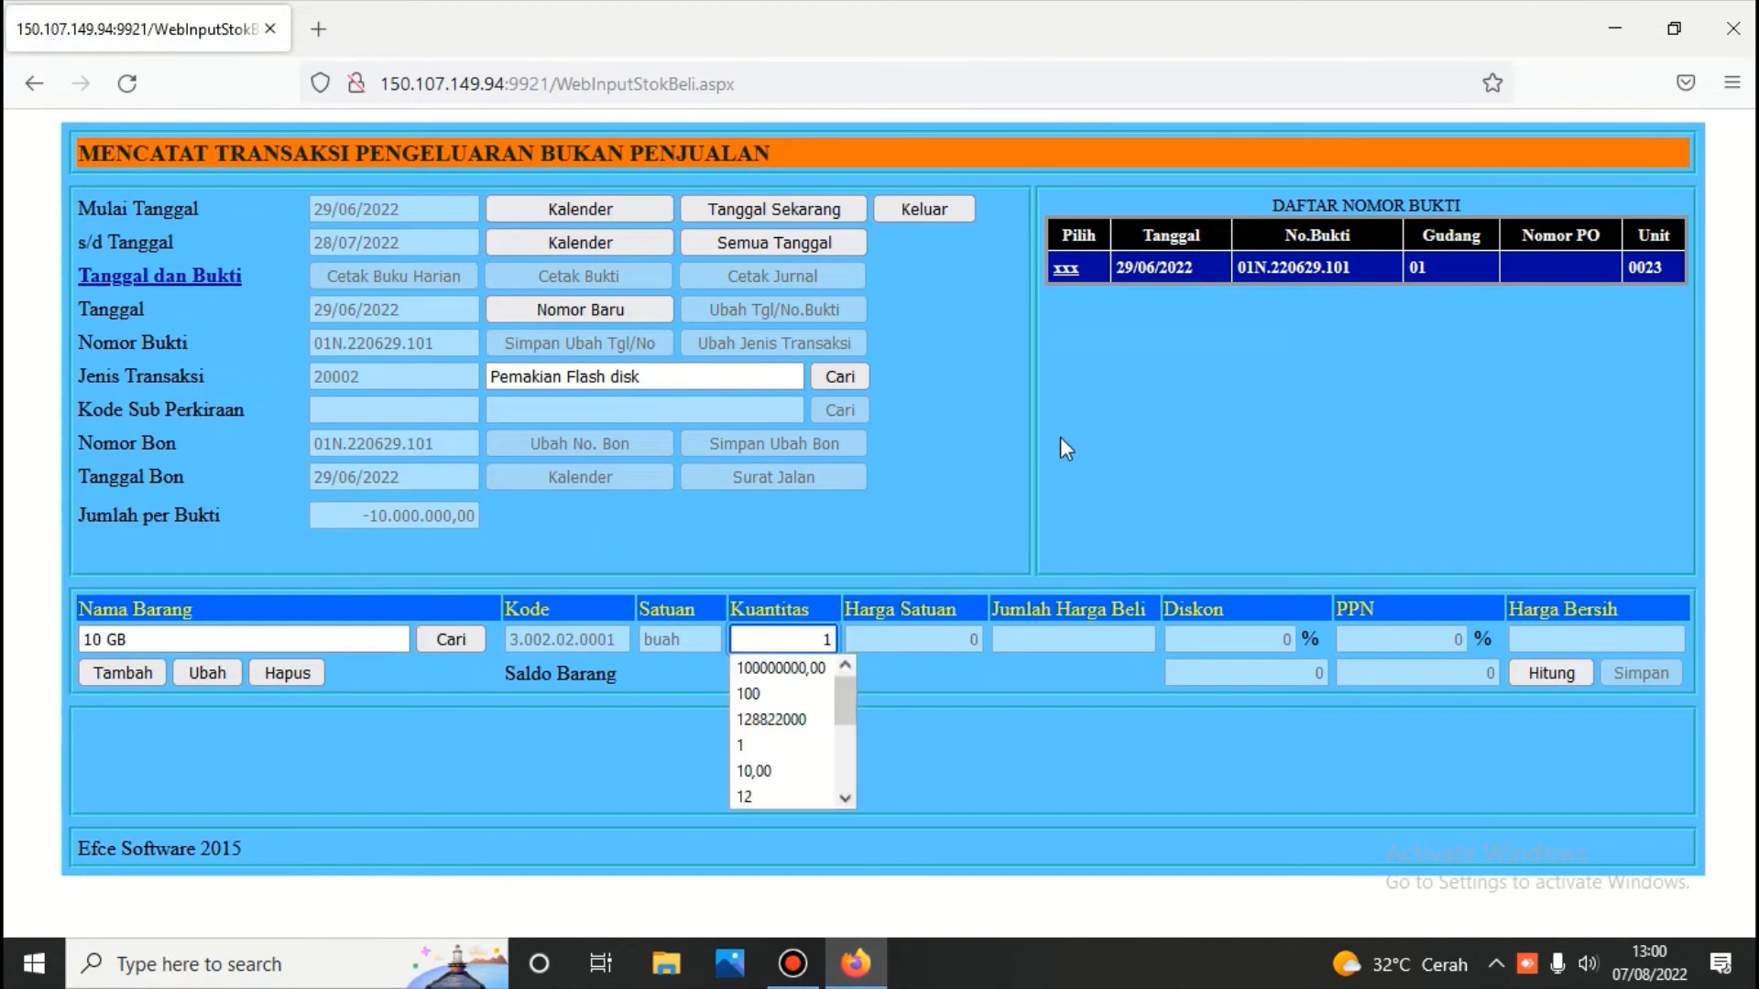
pyautogui.click(1552, 675)
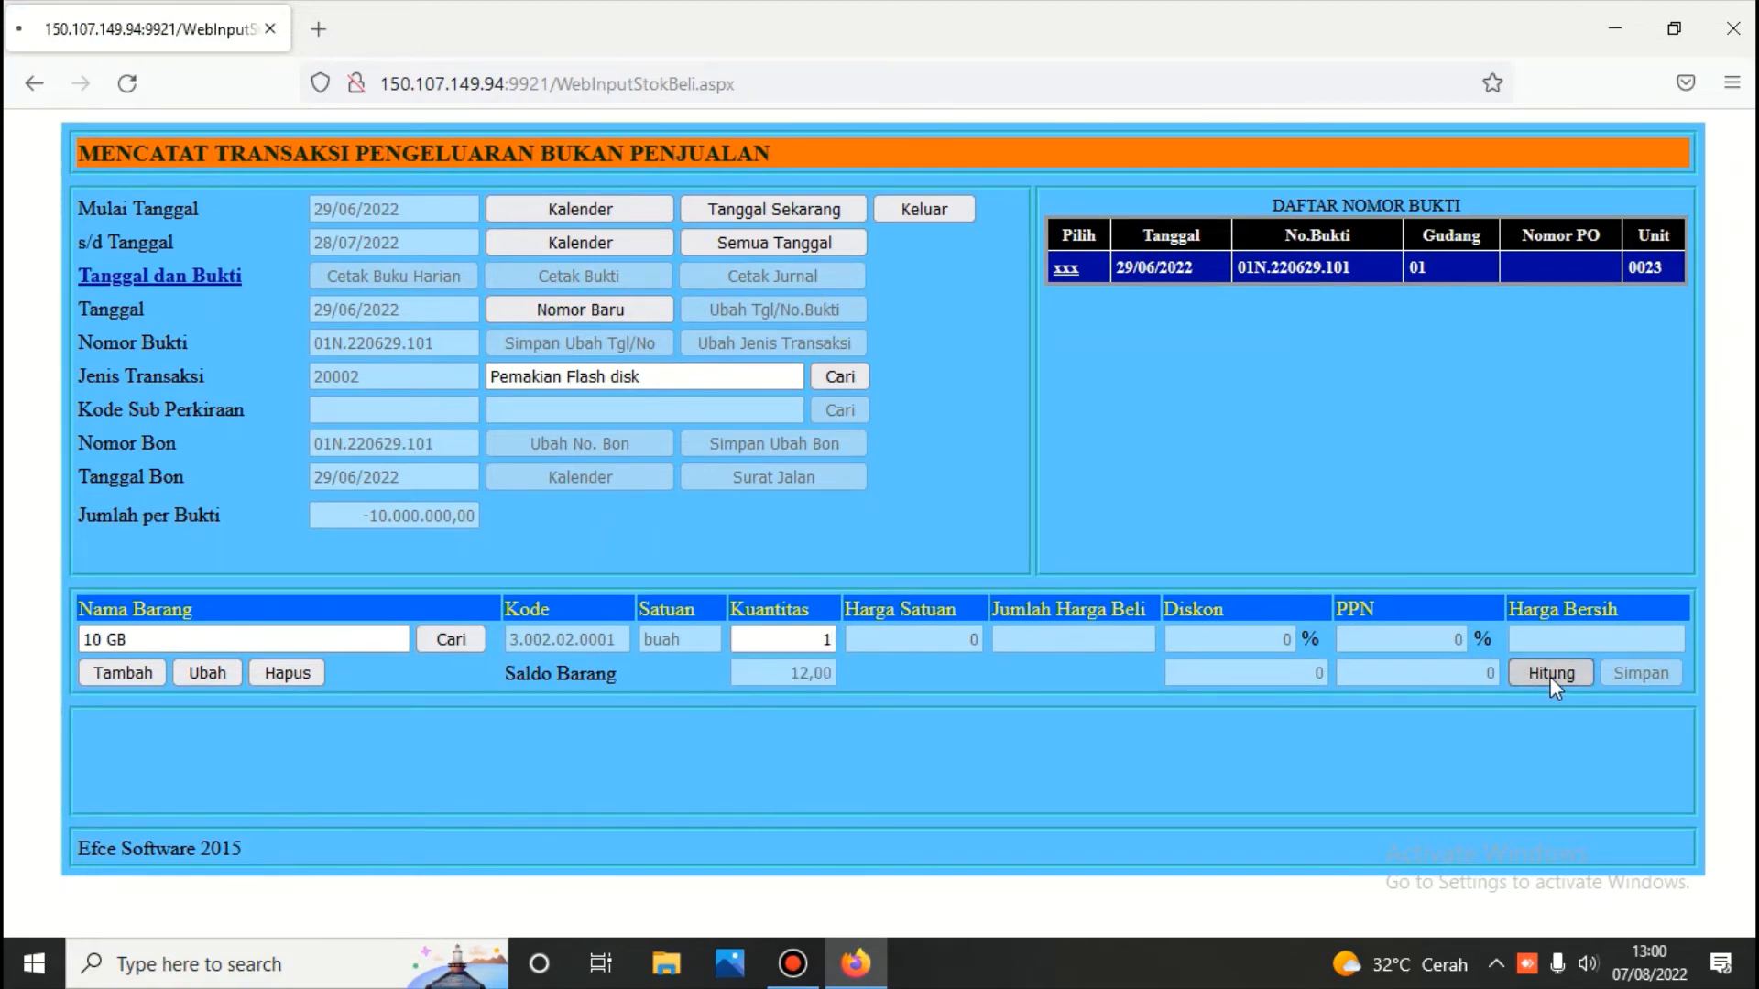
pyautogui.click(1630, 674)
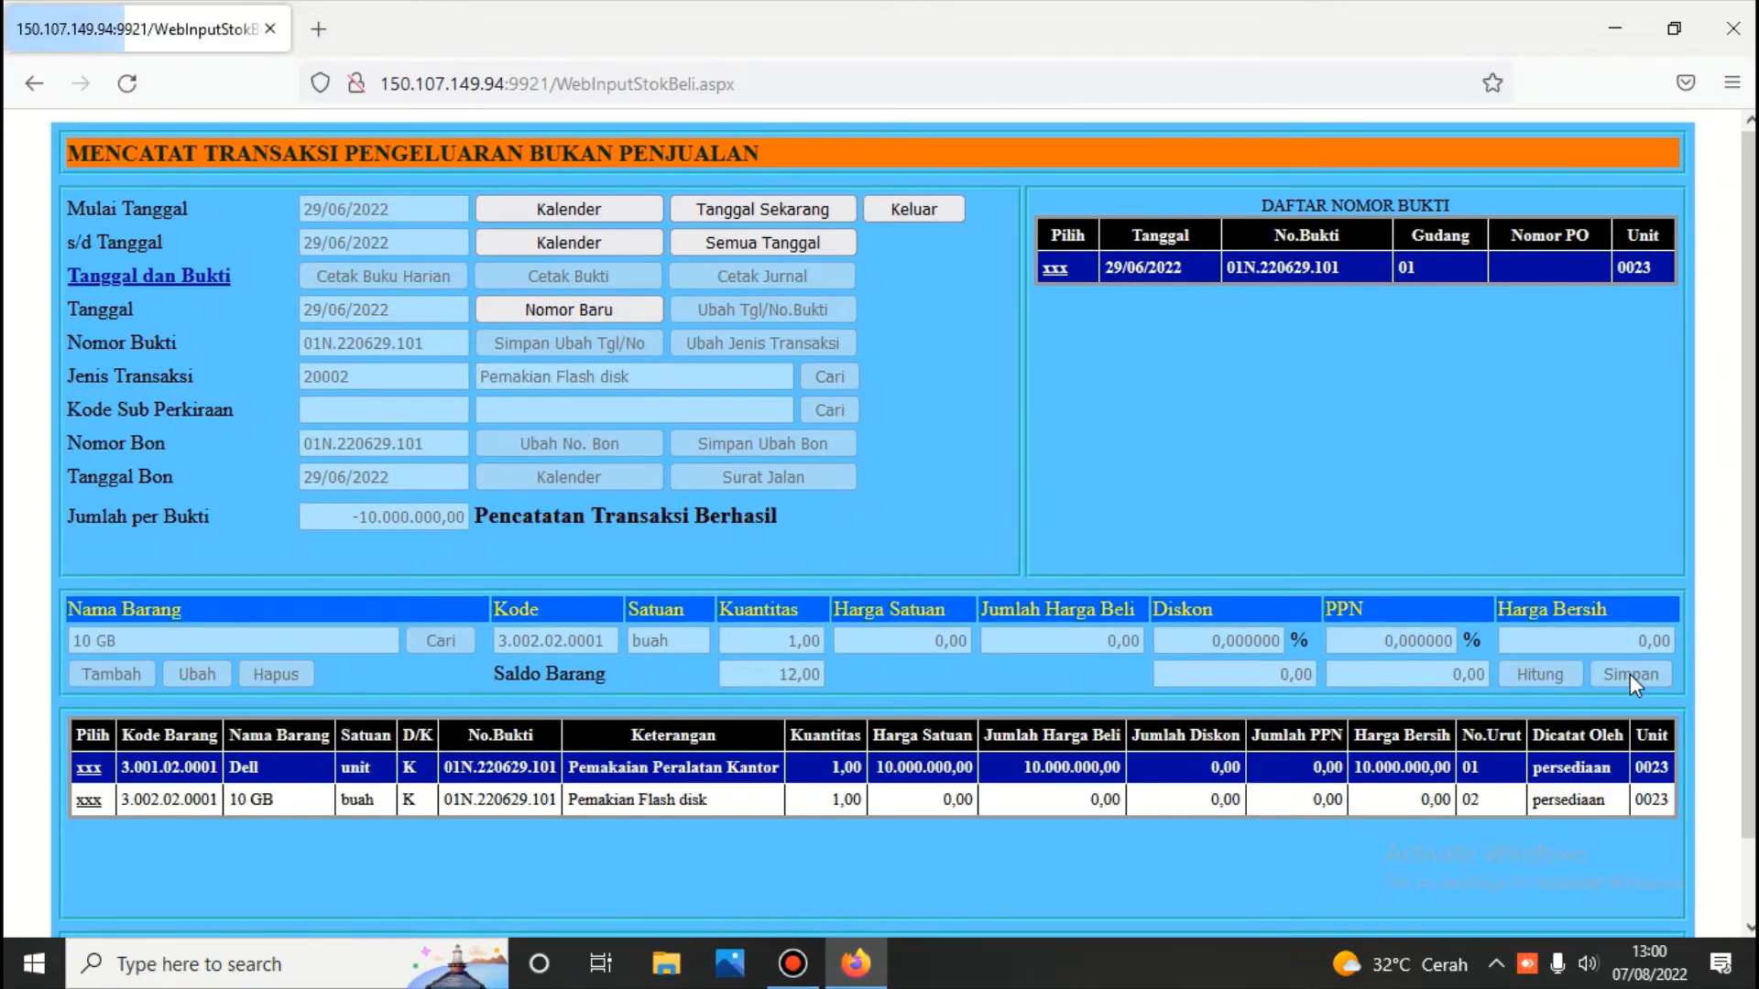
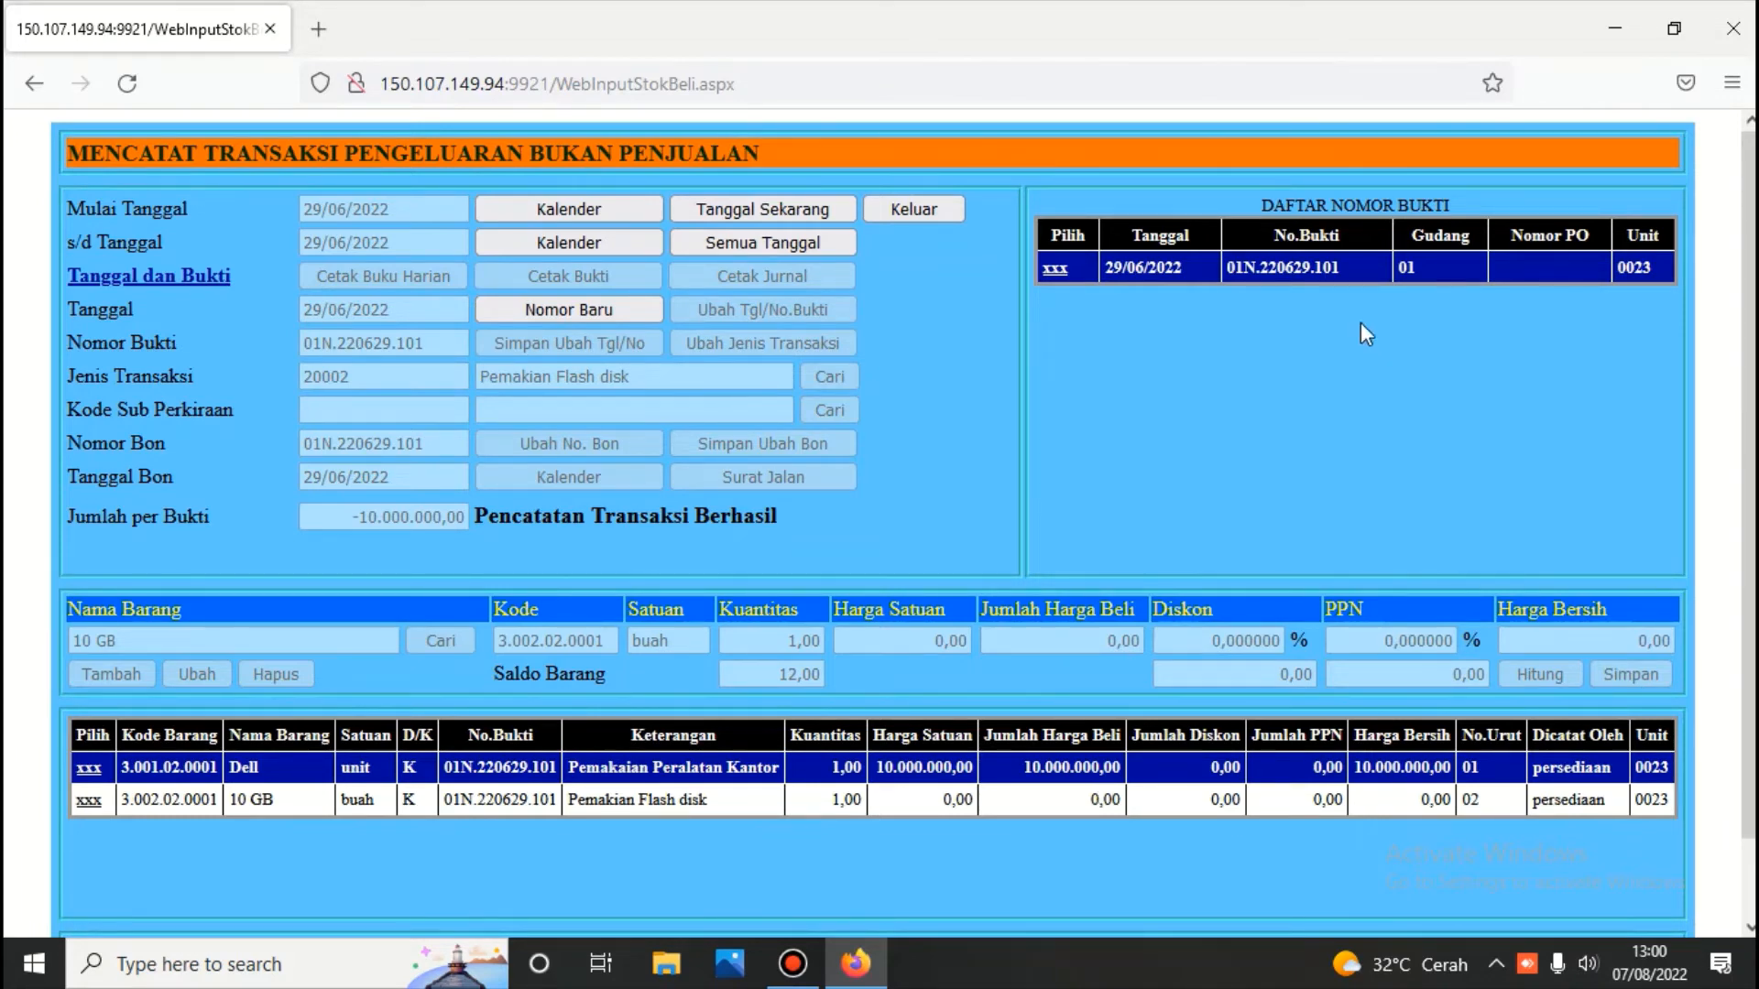
# Exit the non-sales stock issue page after saving the 10 GB flash disk usage
pyautogui.click(909, 209)
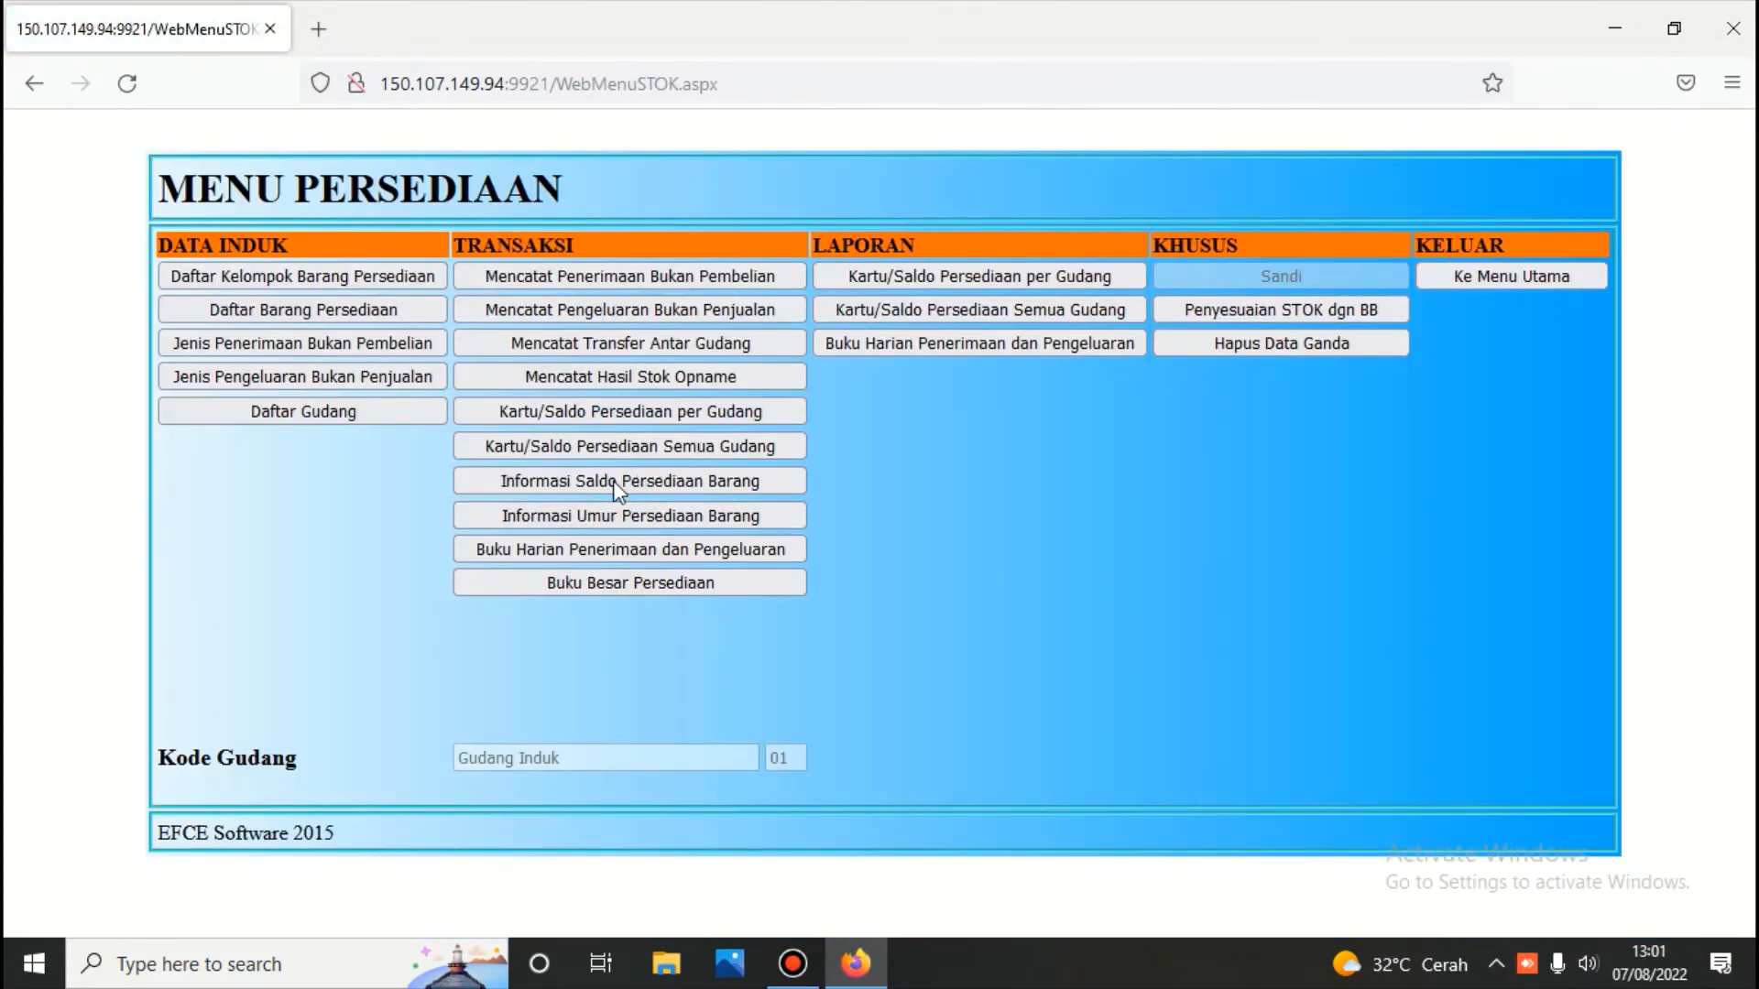
# Recalculate inventory and view the 10 GB stock card under account 1103.002, closing at 11 units
pyautogui.click(634, 447)
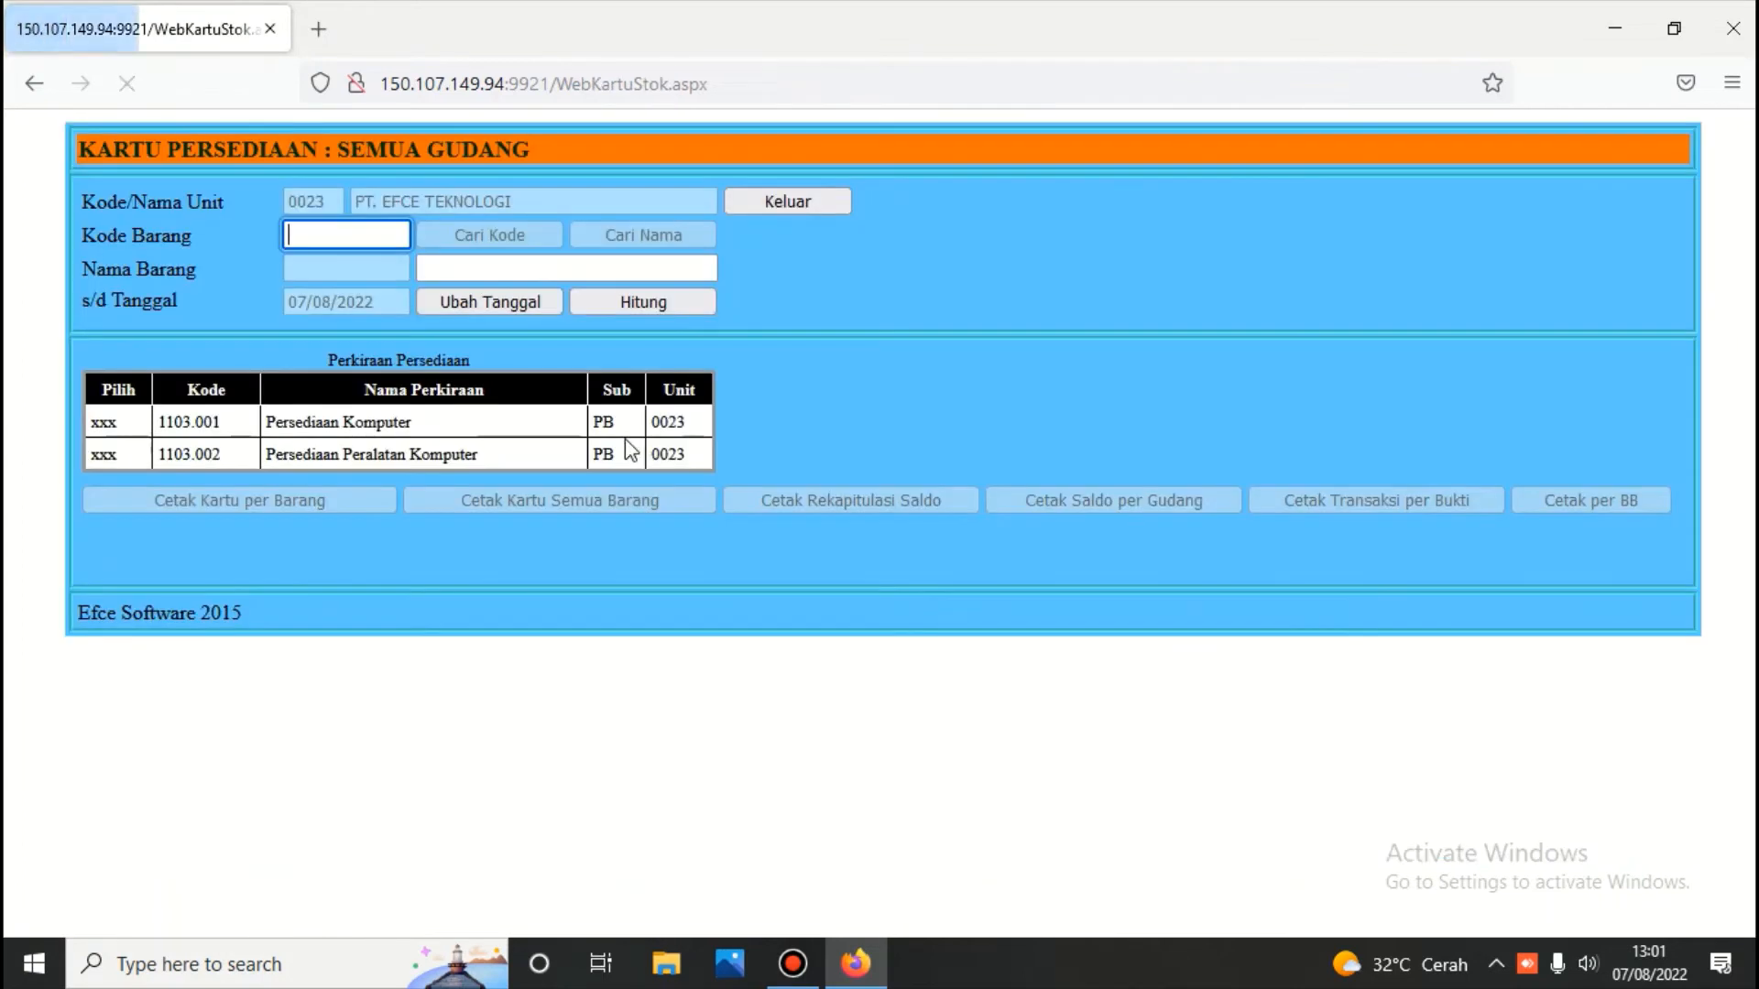
pyautogui.click(656, 303)
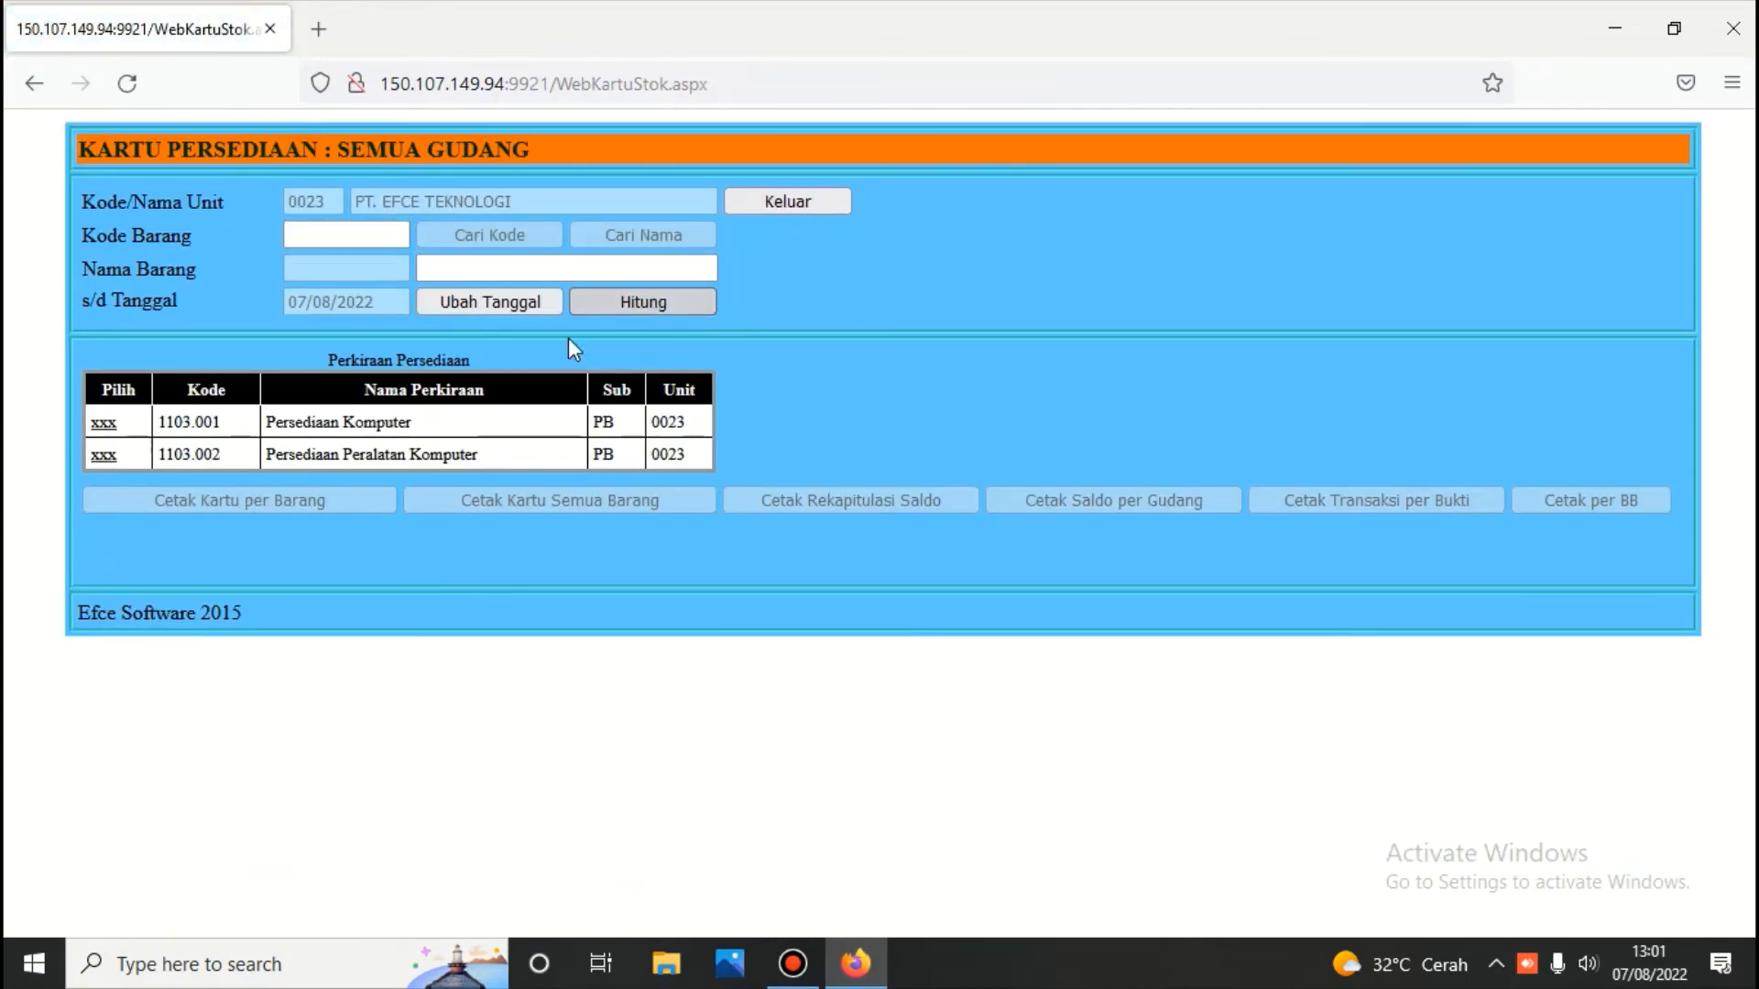
pyautogui.click(100, 456)
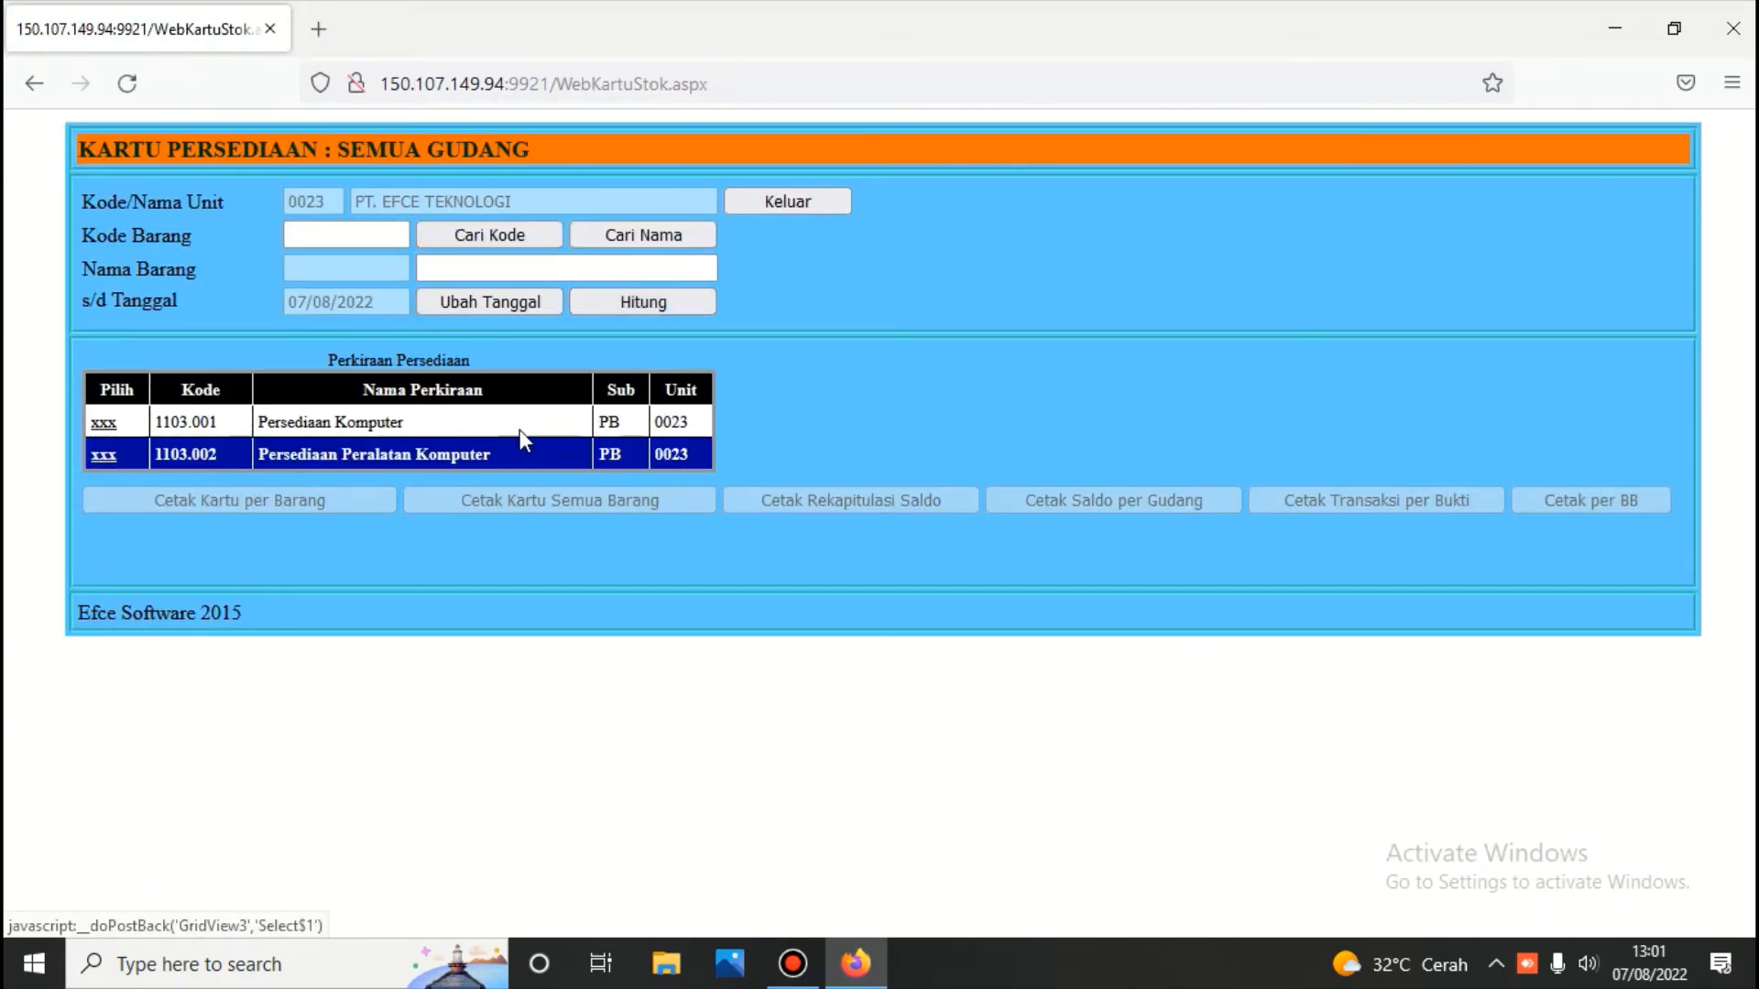
pyautogui.click(639, 236)
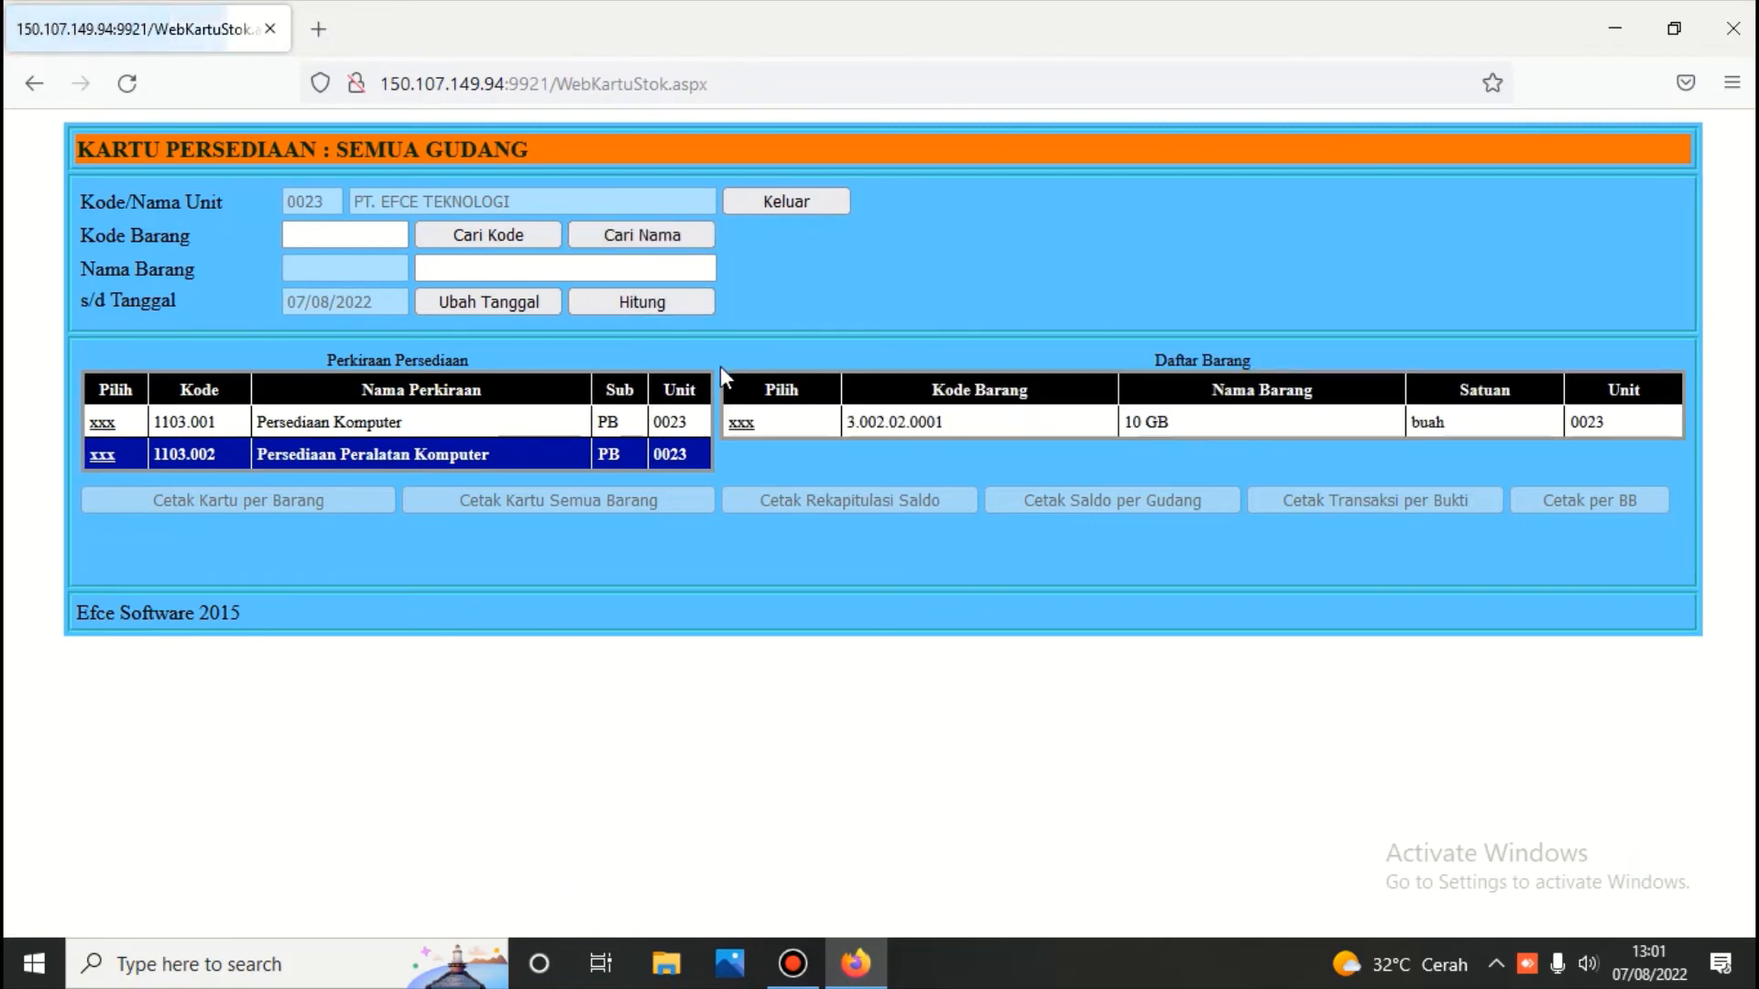
pyautogui.click(742, 422)
pyautogui.click(328, 497)
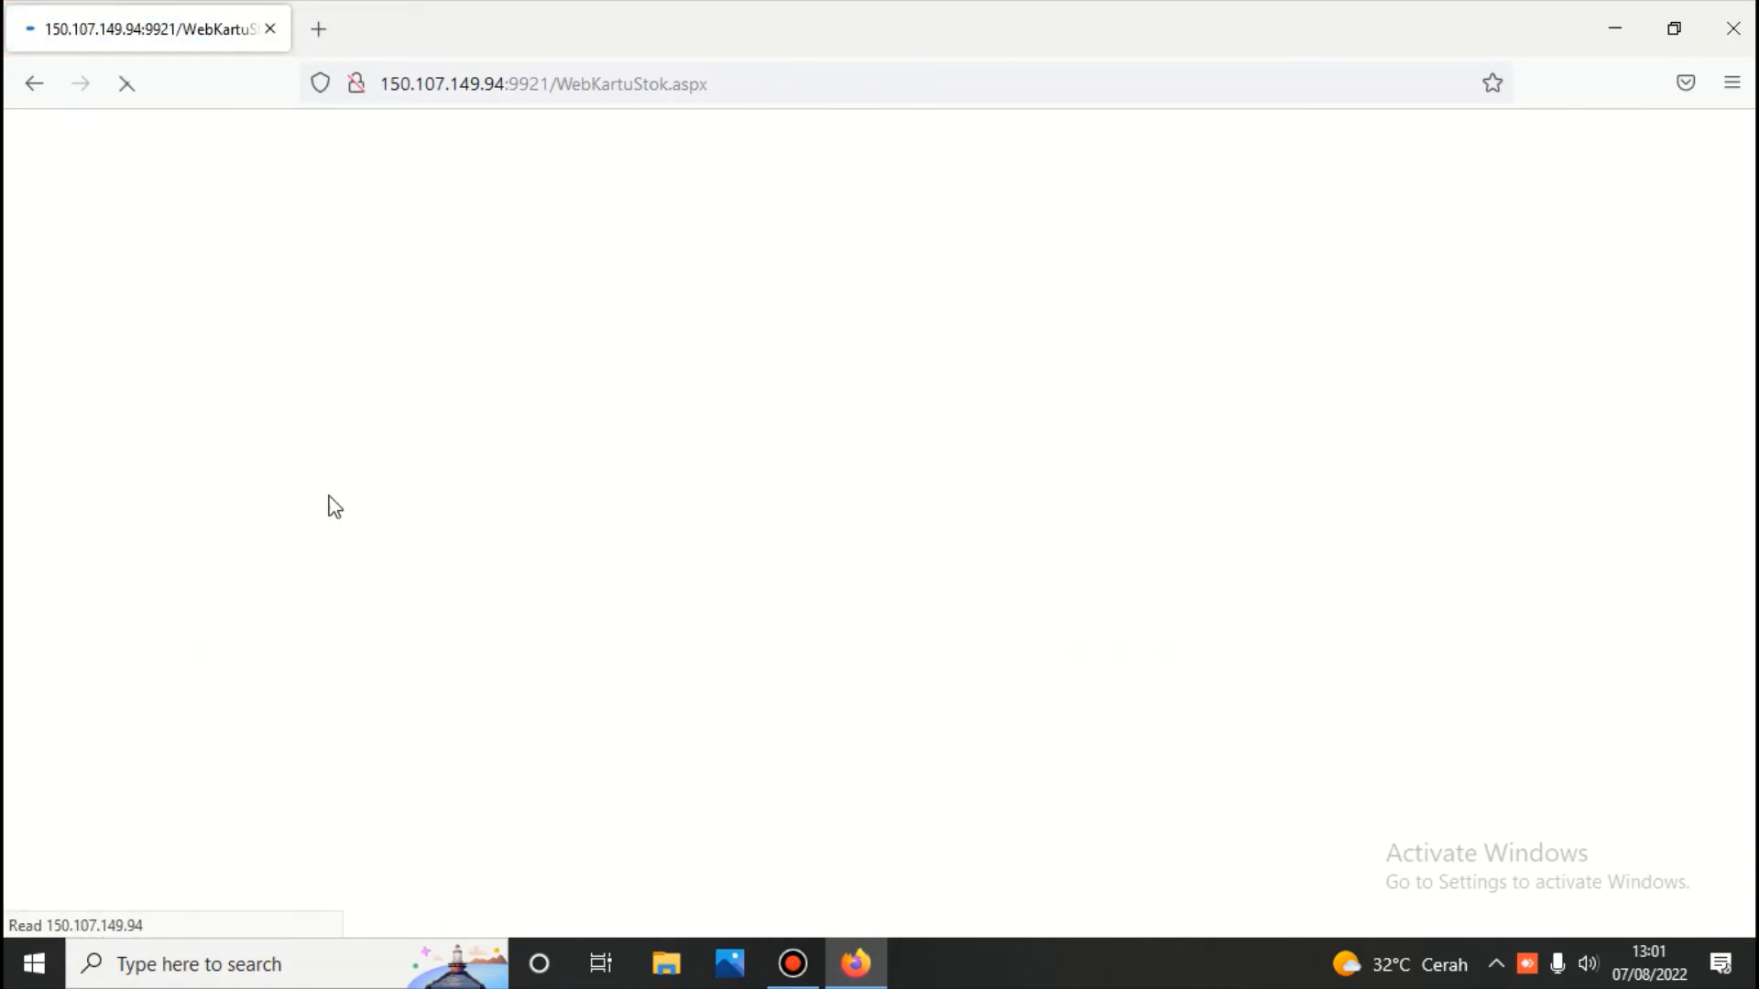
pyautogui.scroll(-3, 328, 496)
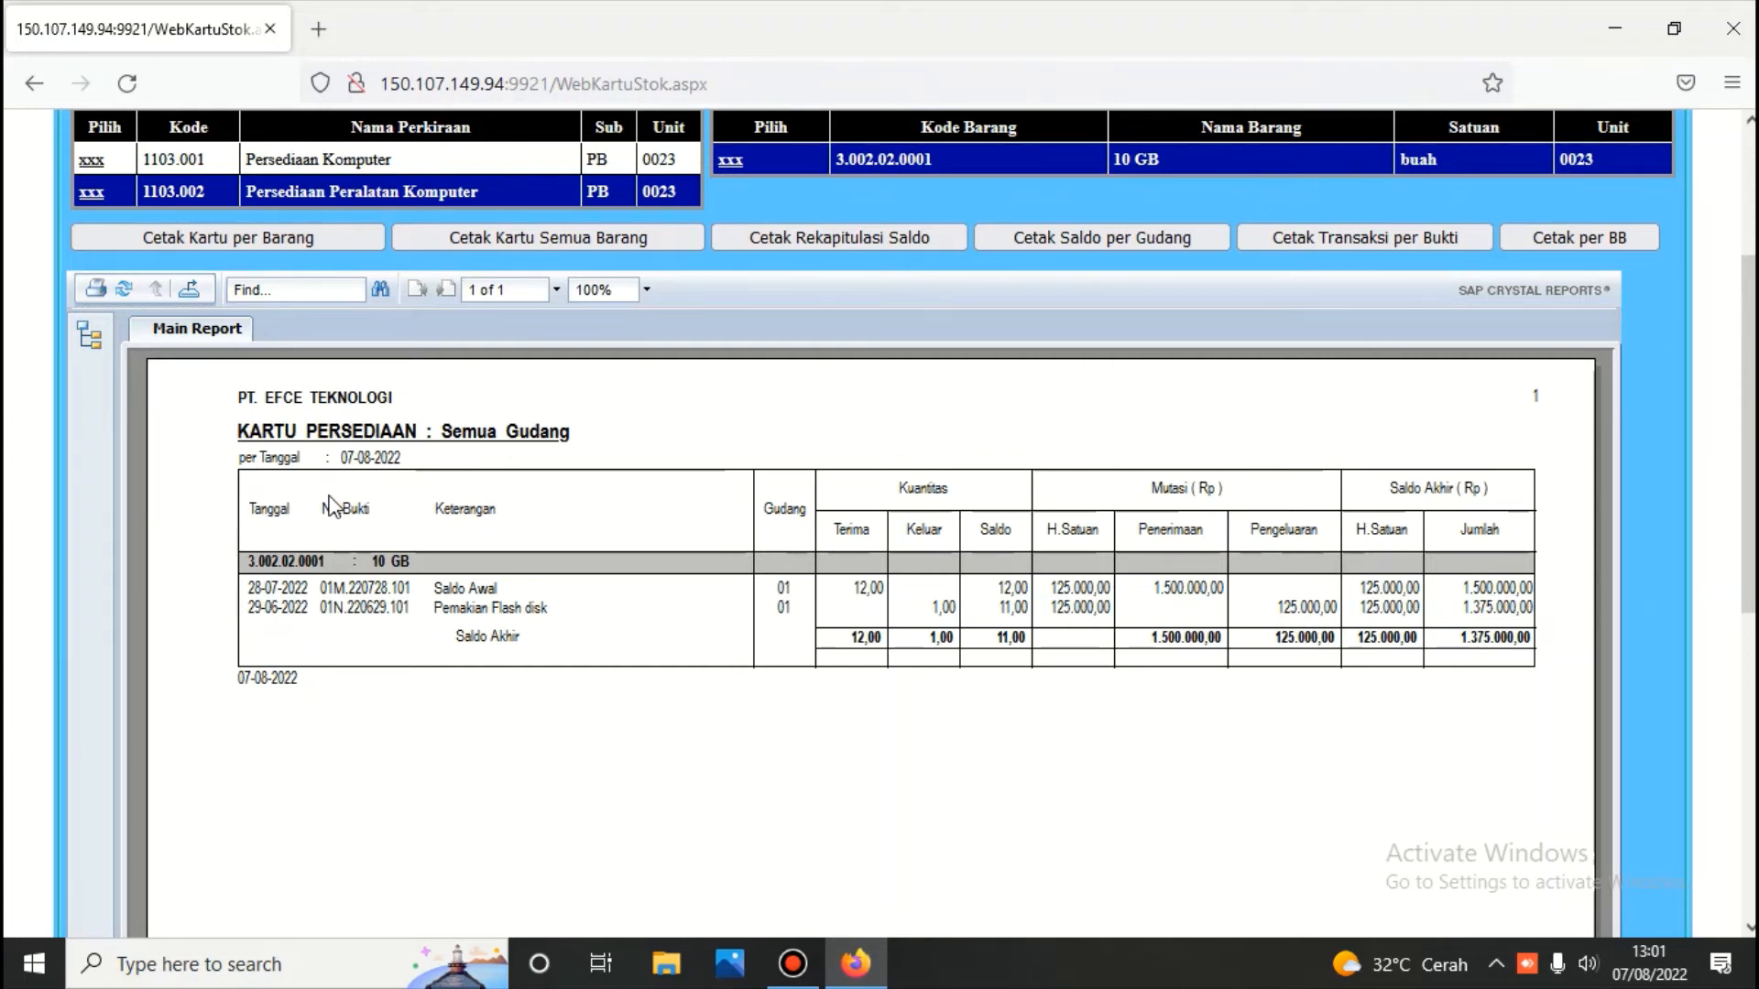
pyautogui.scroll(3, 733, 431)
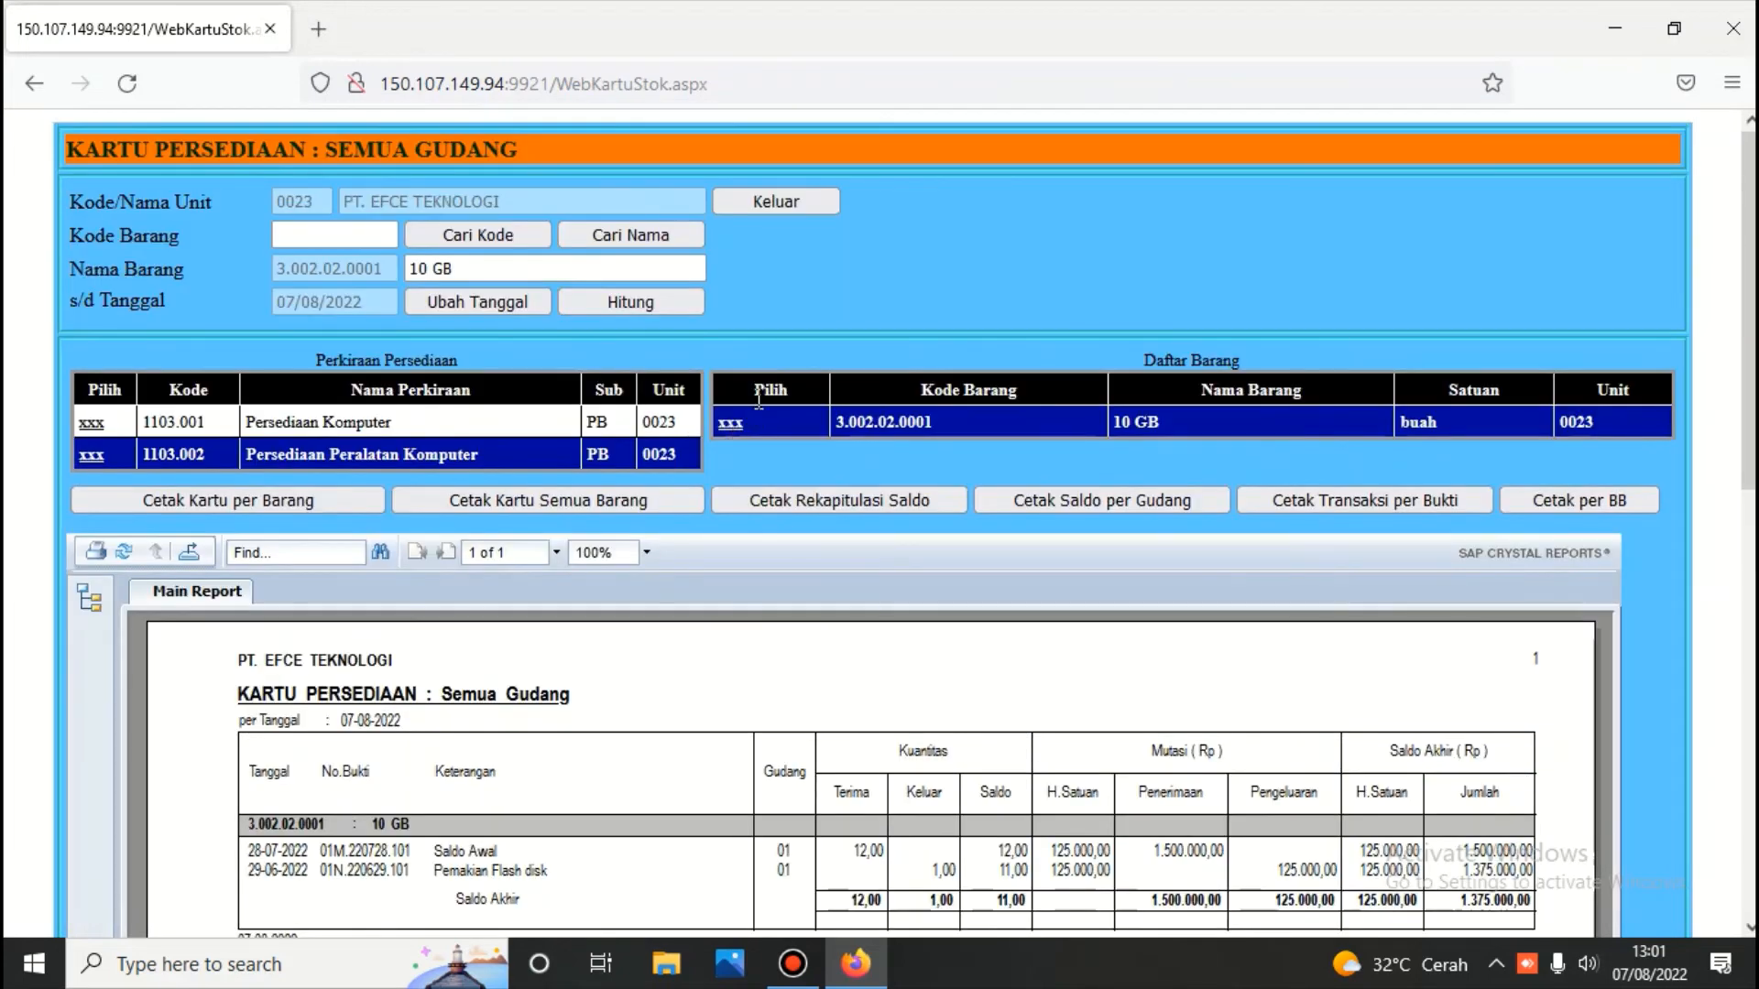
pyautogui.click(780, 201)
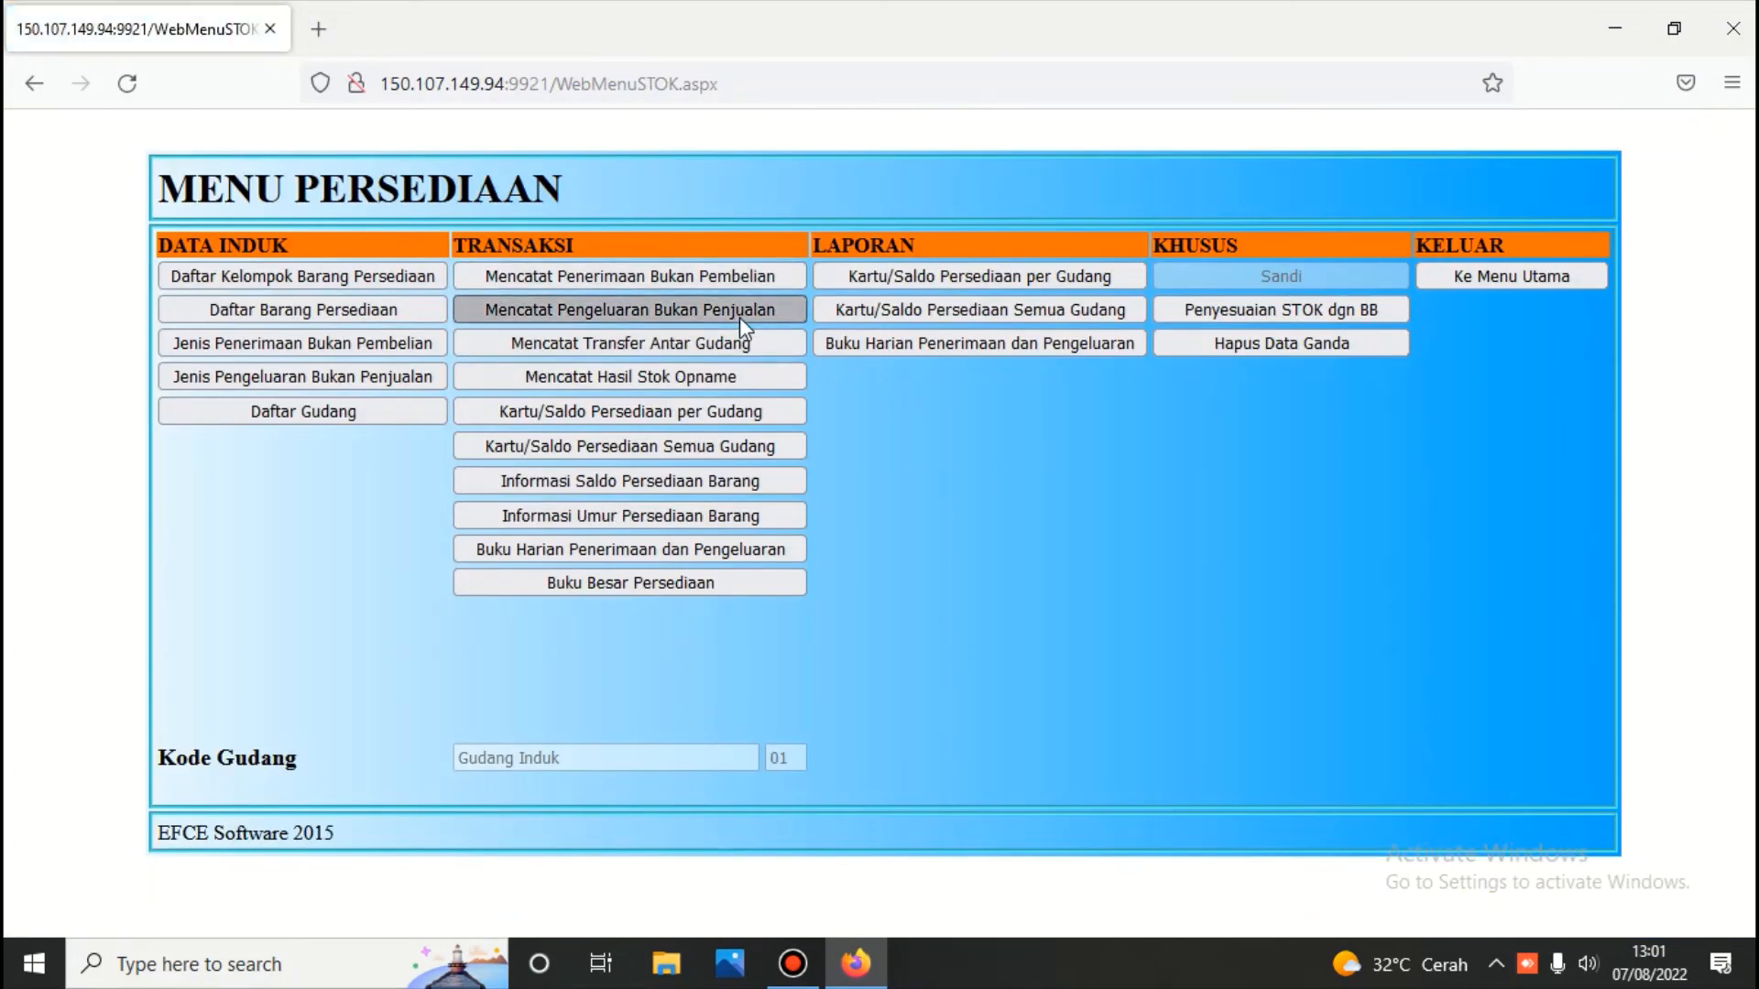
# Open non-sales issue voucher 01N.220629.101 from all dates and review its Dell and 10 GB lines
pyautogui.click(740, 317)
pyautogui.click(819, 247)
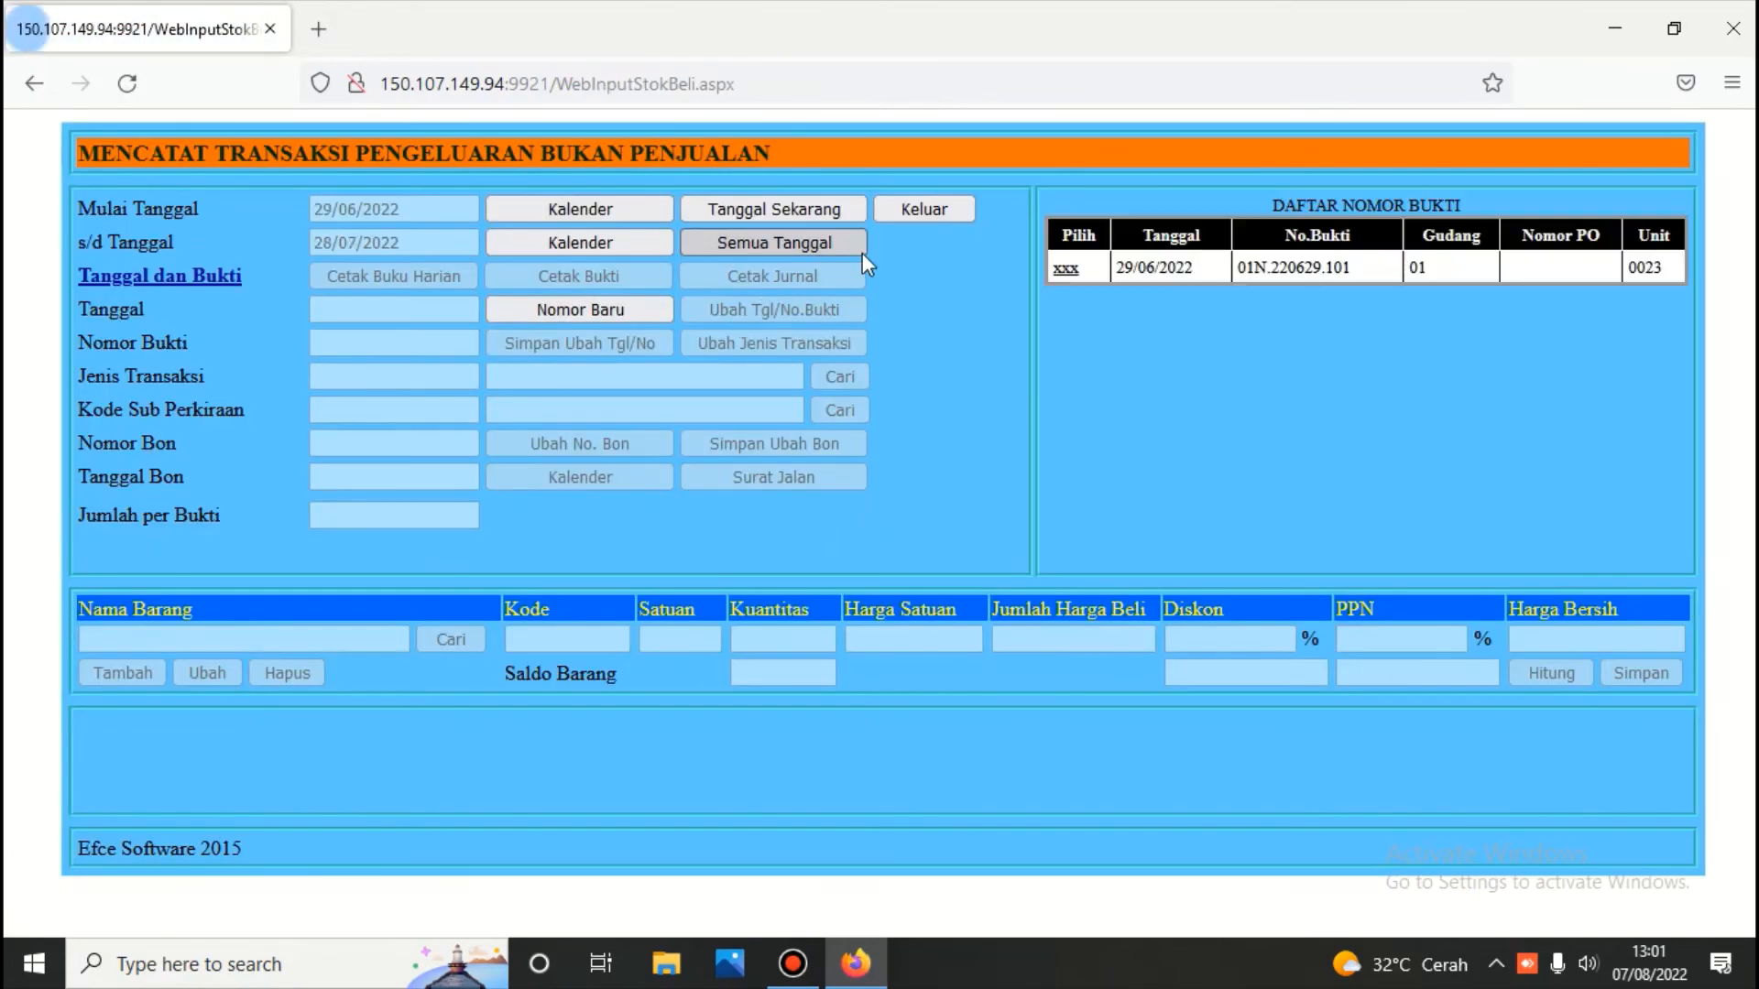
pyautogui.click(1068, 271)
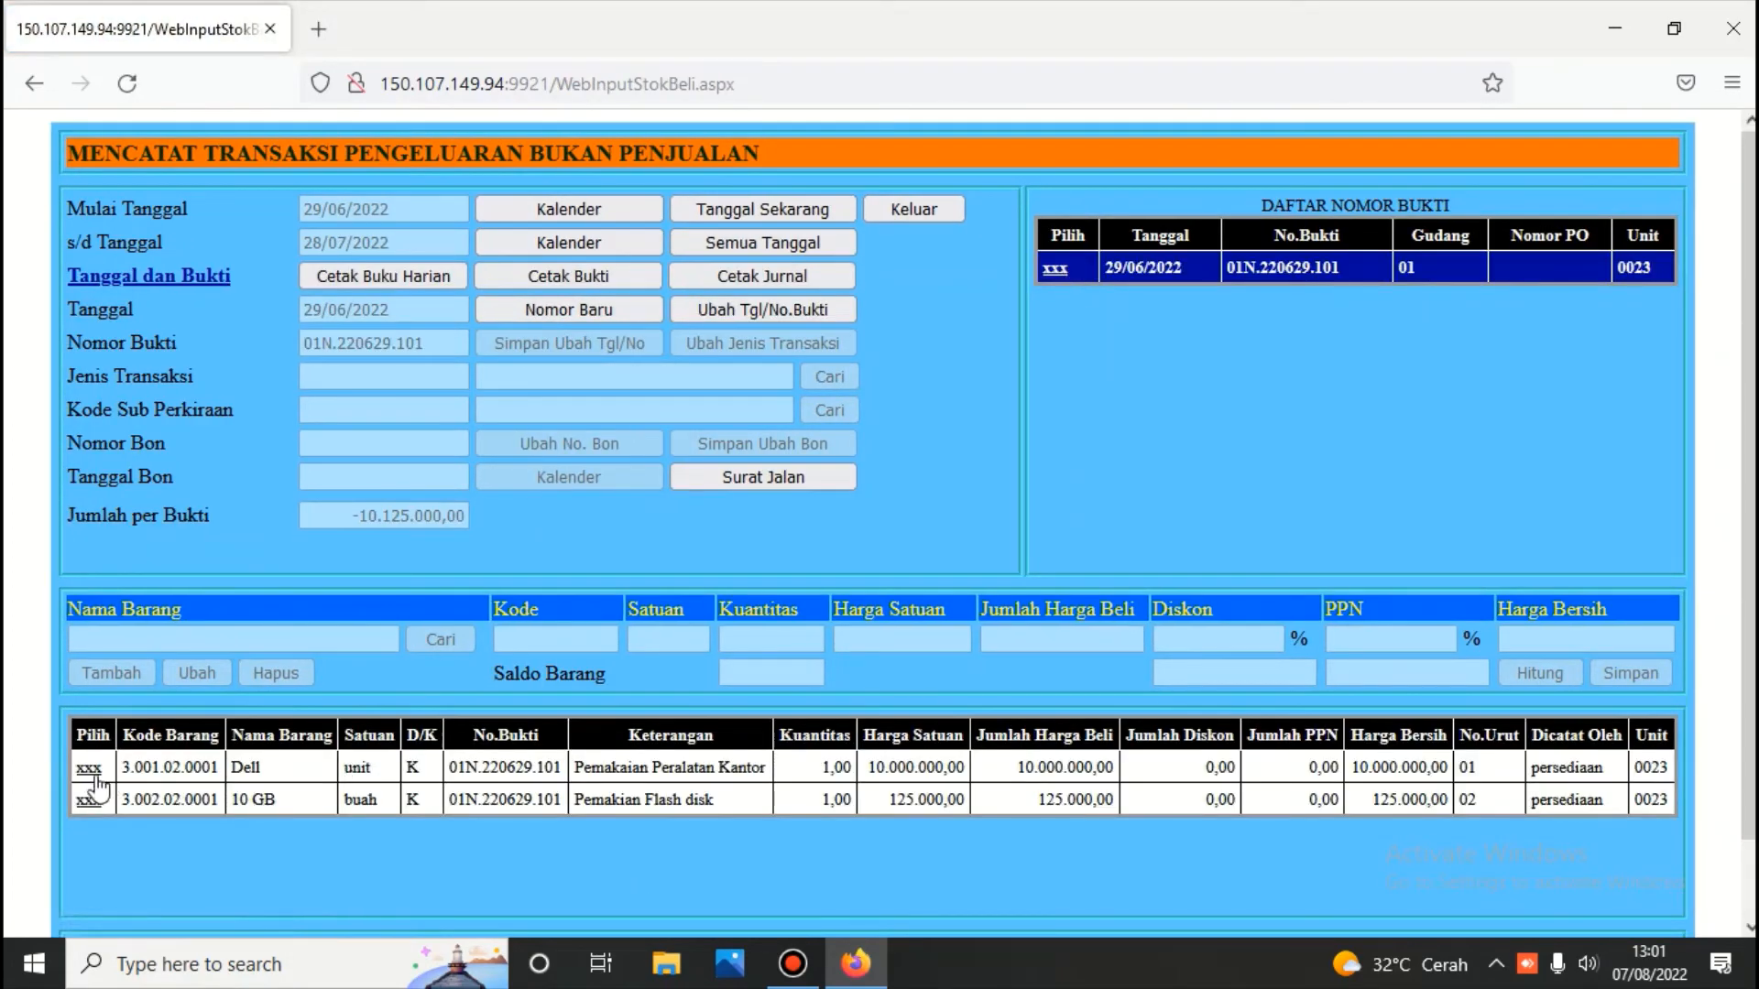
pyautogui.click(95, 777)
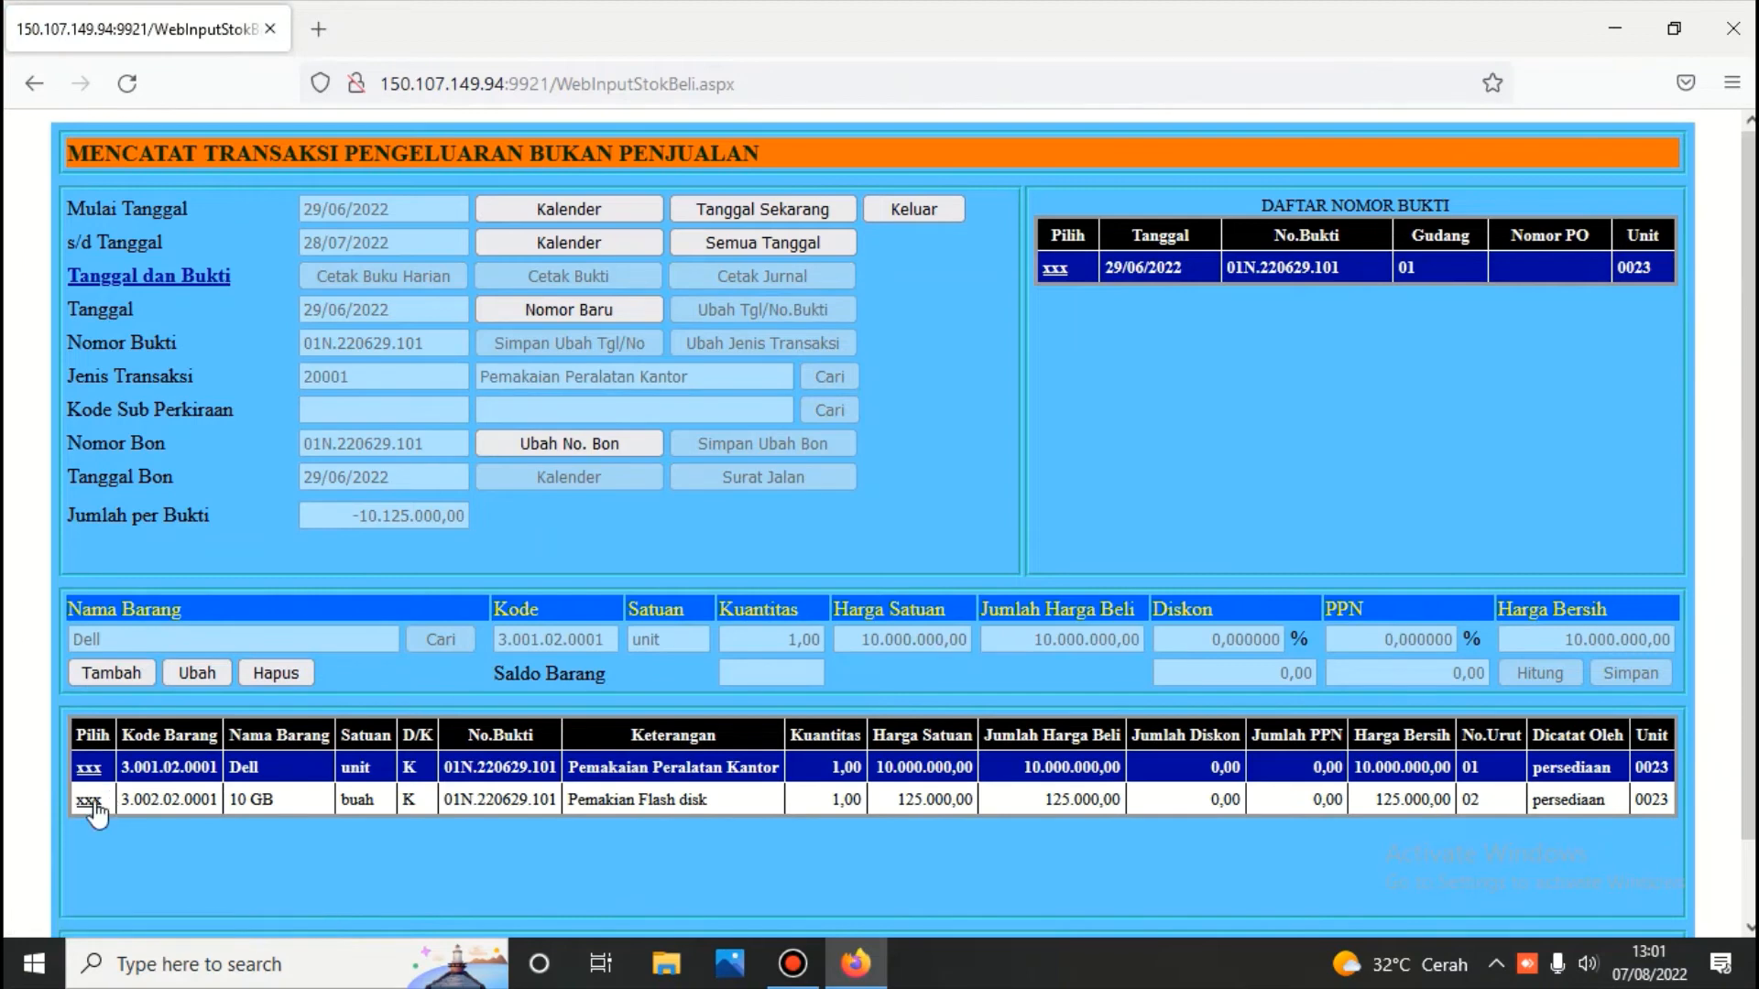
pyautogui.click(91, 801)
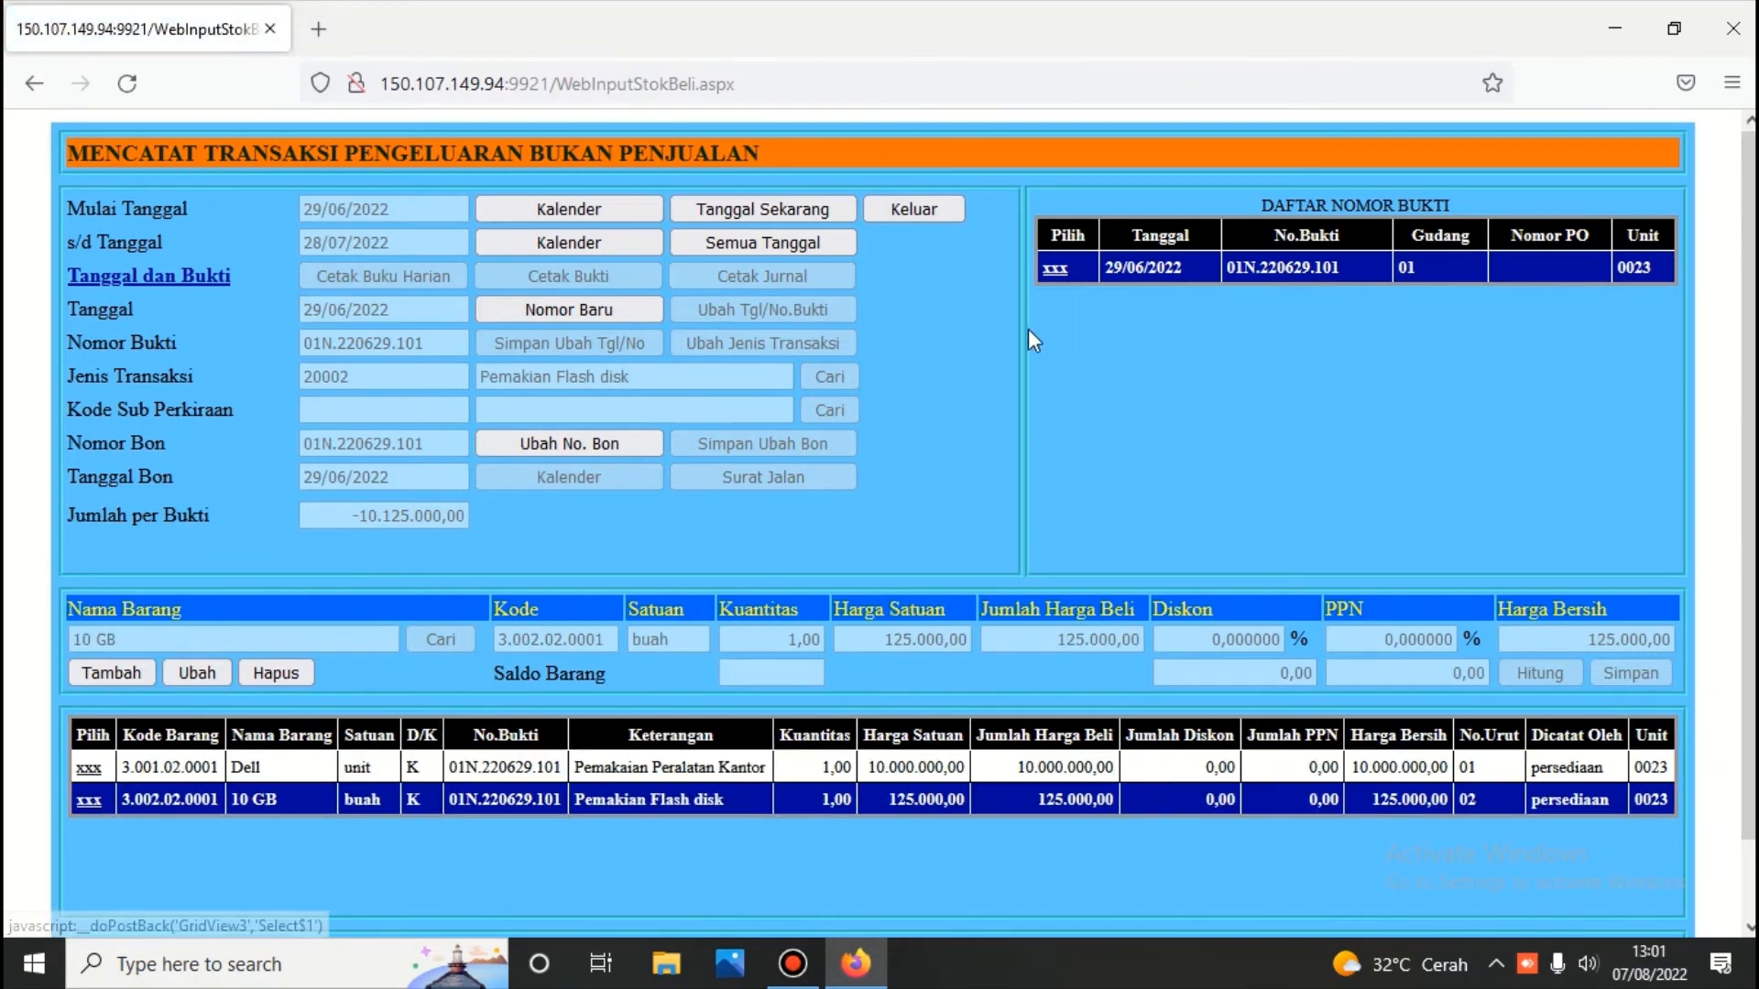
# Print the voucher's temporary issue journal, balanced at 10.125.000,00 debit and credit
pyautogui.click(1056, 267)
pyautogui.click(845, 273)
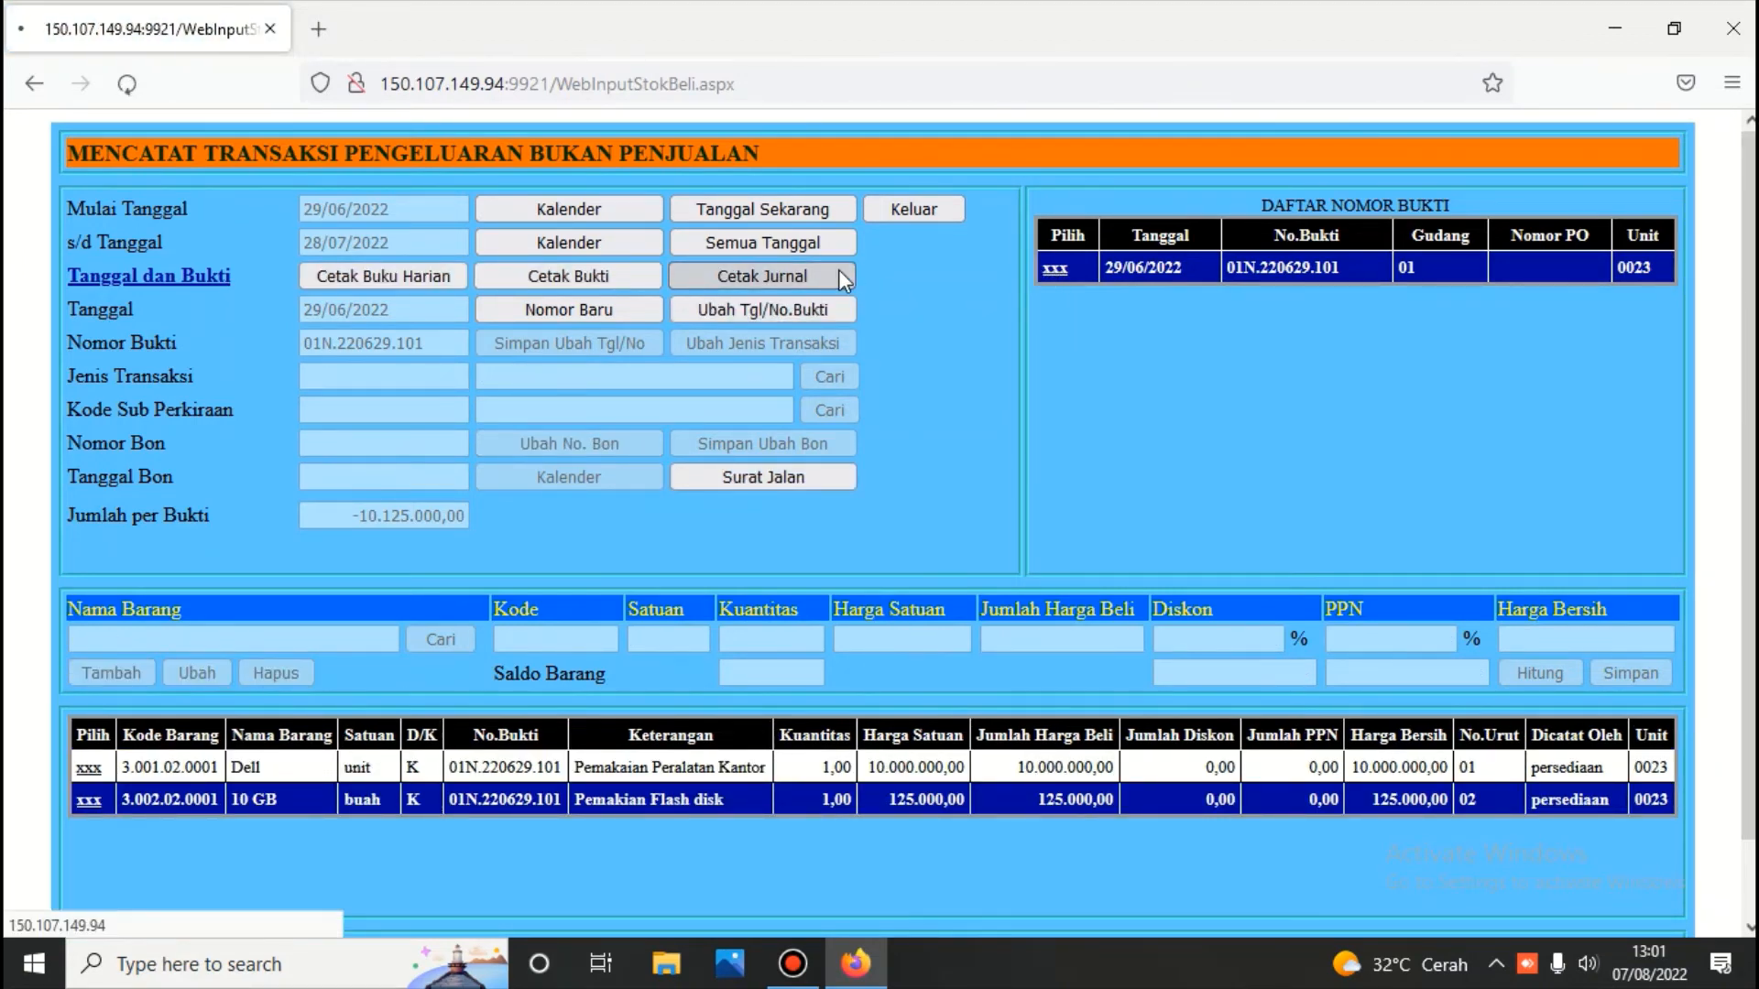
pyautogui.scroll(-7, 822, 294)
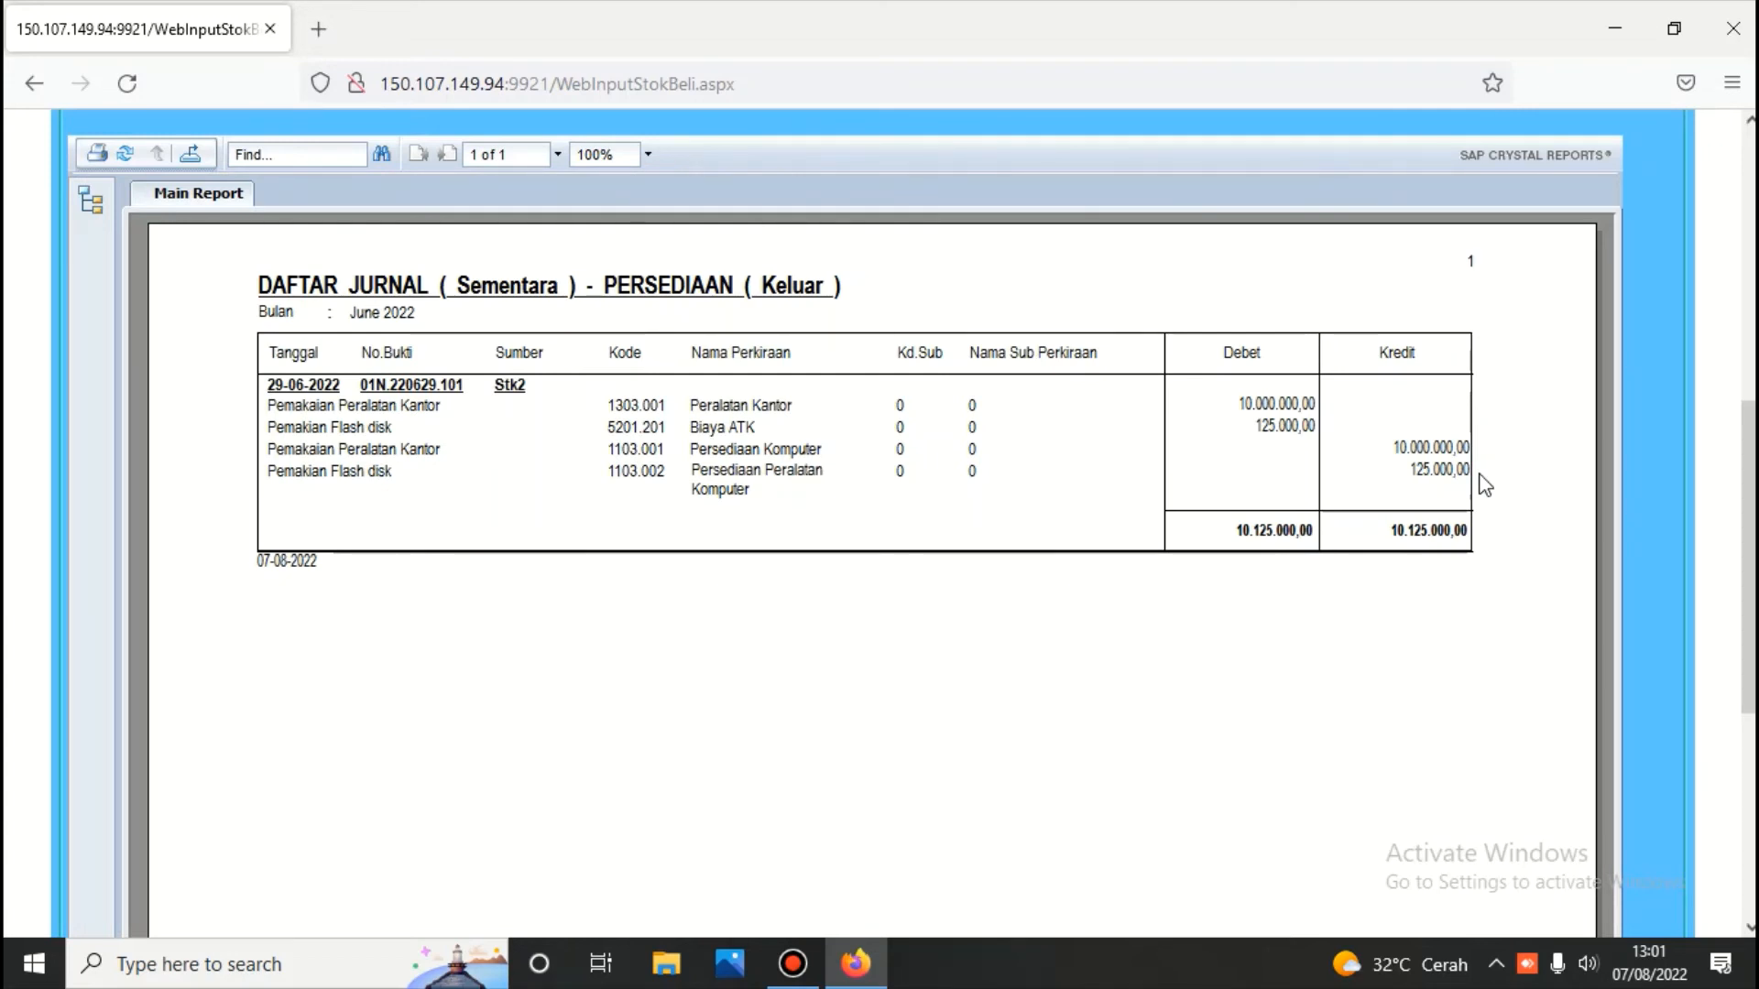
pyautogui.scroll(10, 1091, 431)
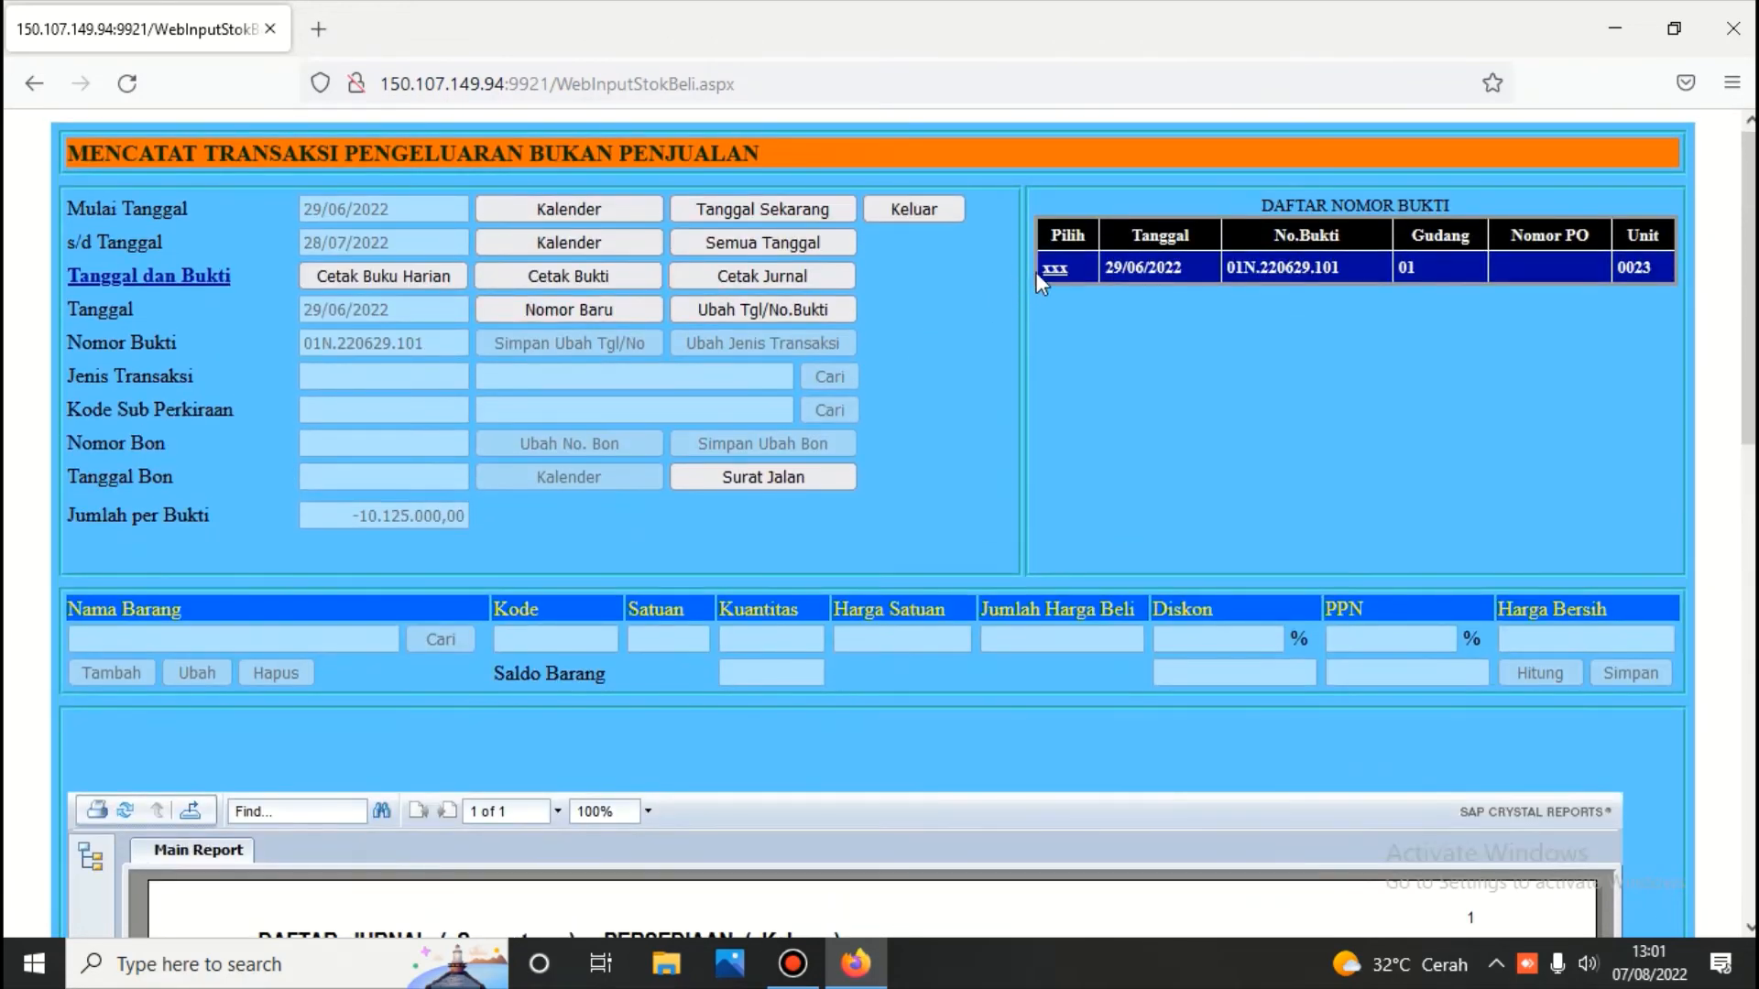
# Recheck voucher 01N.220629.101's Dell and 10 GB lines, then go back to Menu Persediaan
pyautogui.click(1054, 270)
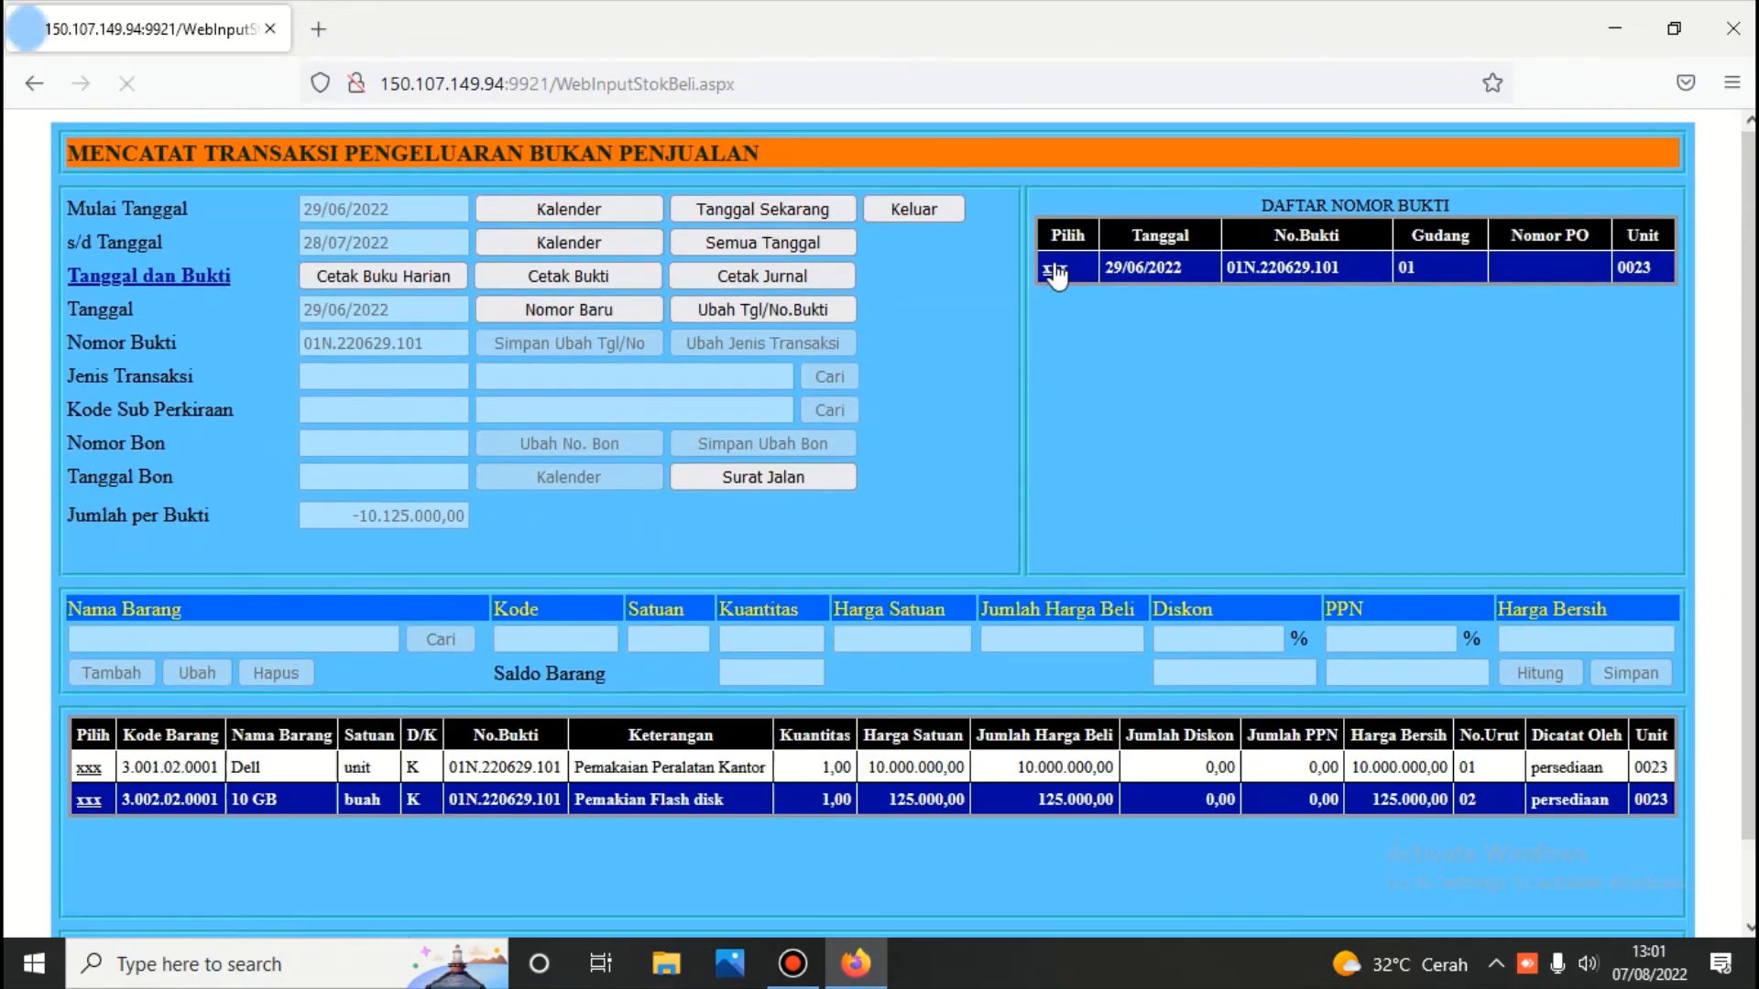
pyautogui.click(91, 770)
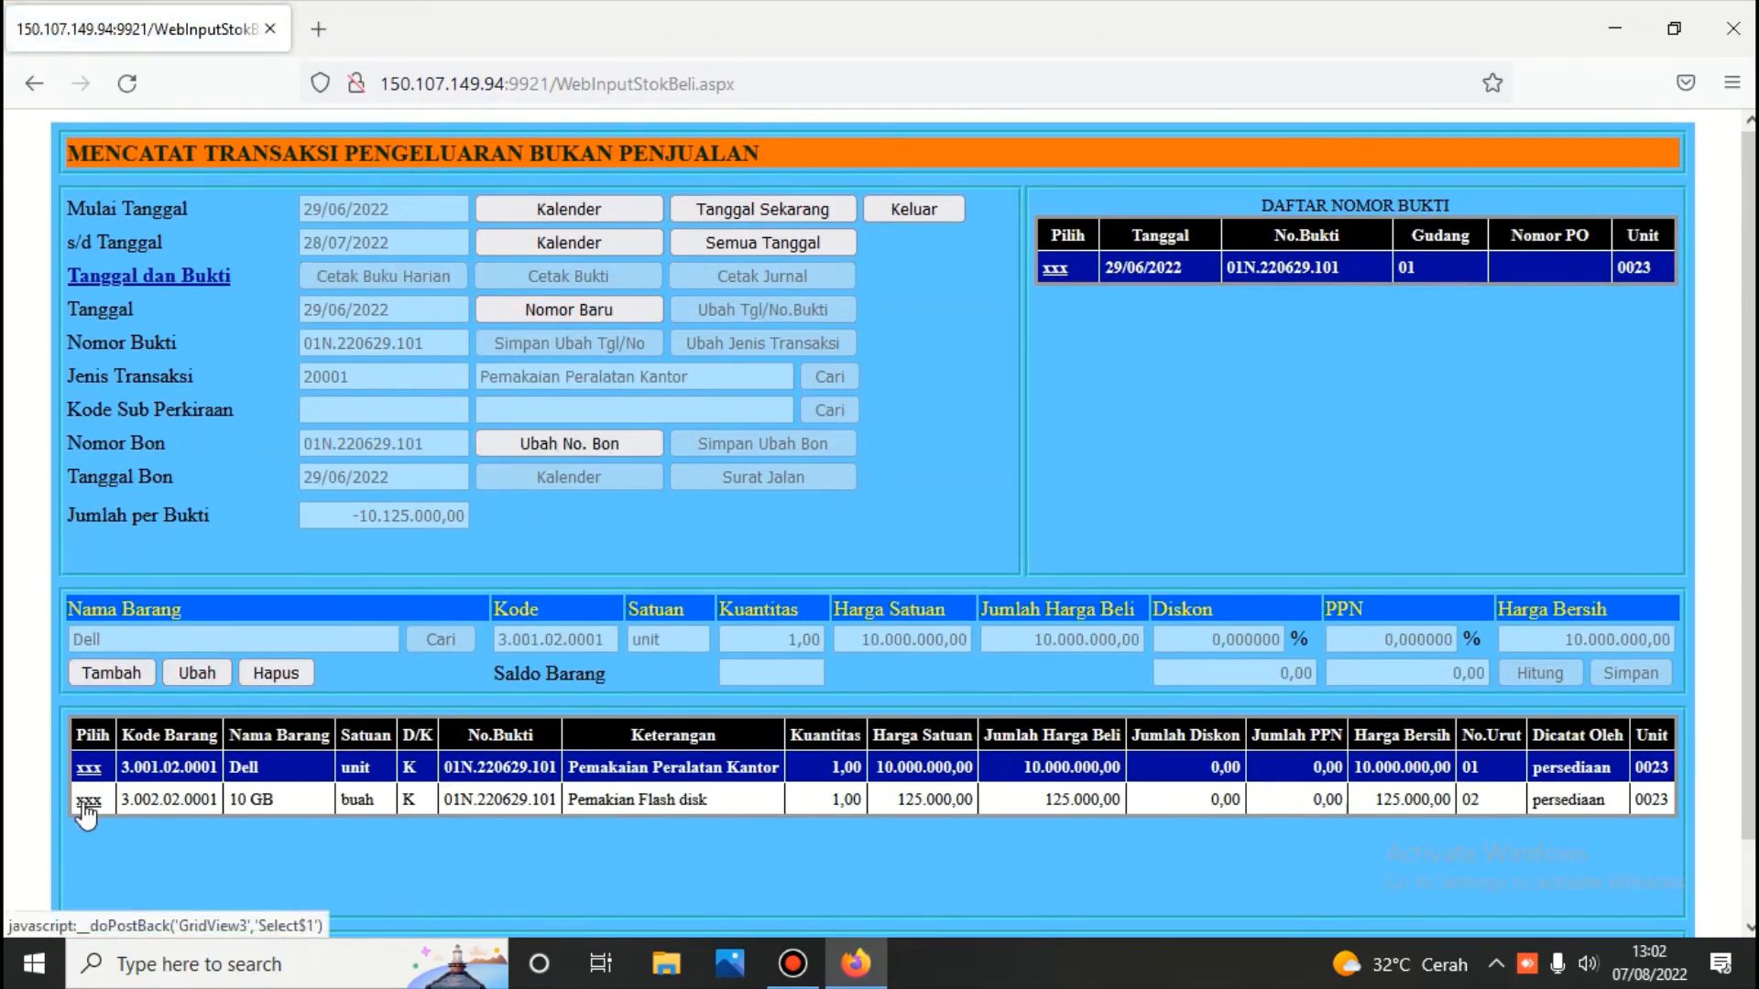
pyautogui.click(91, 804)
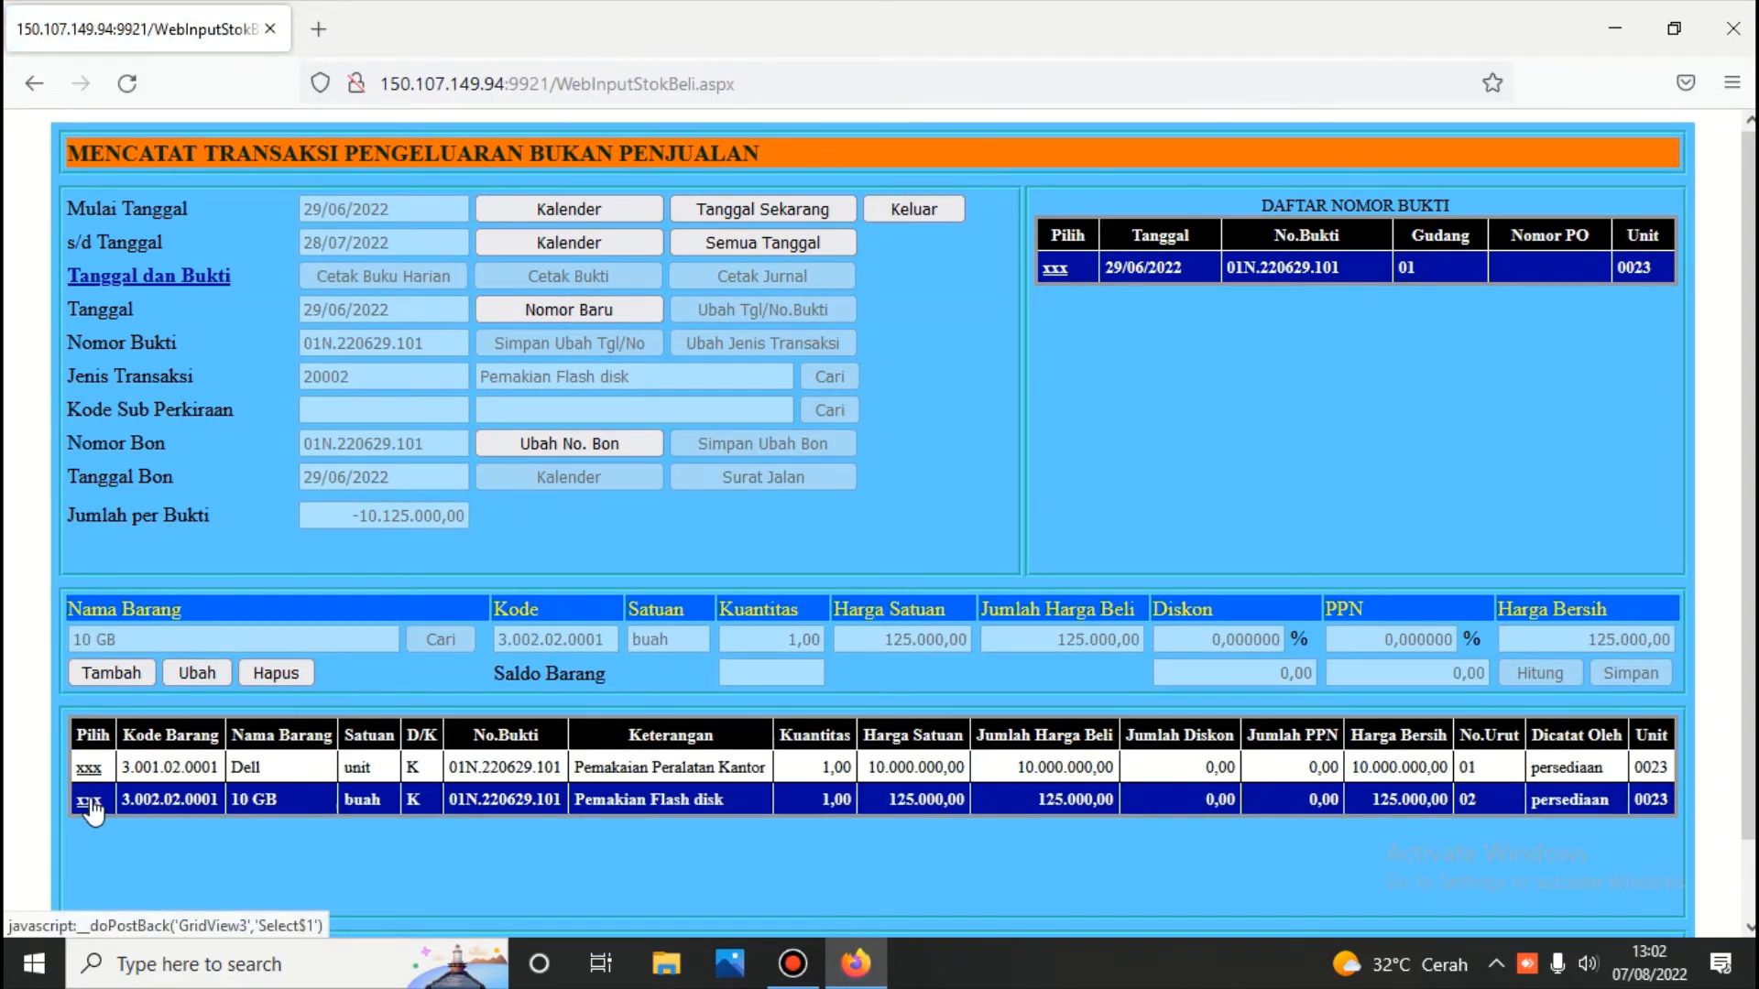
pyautogui.click(910, 209)
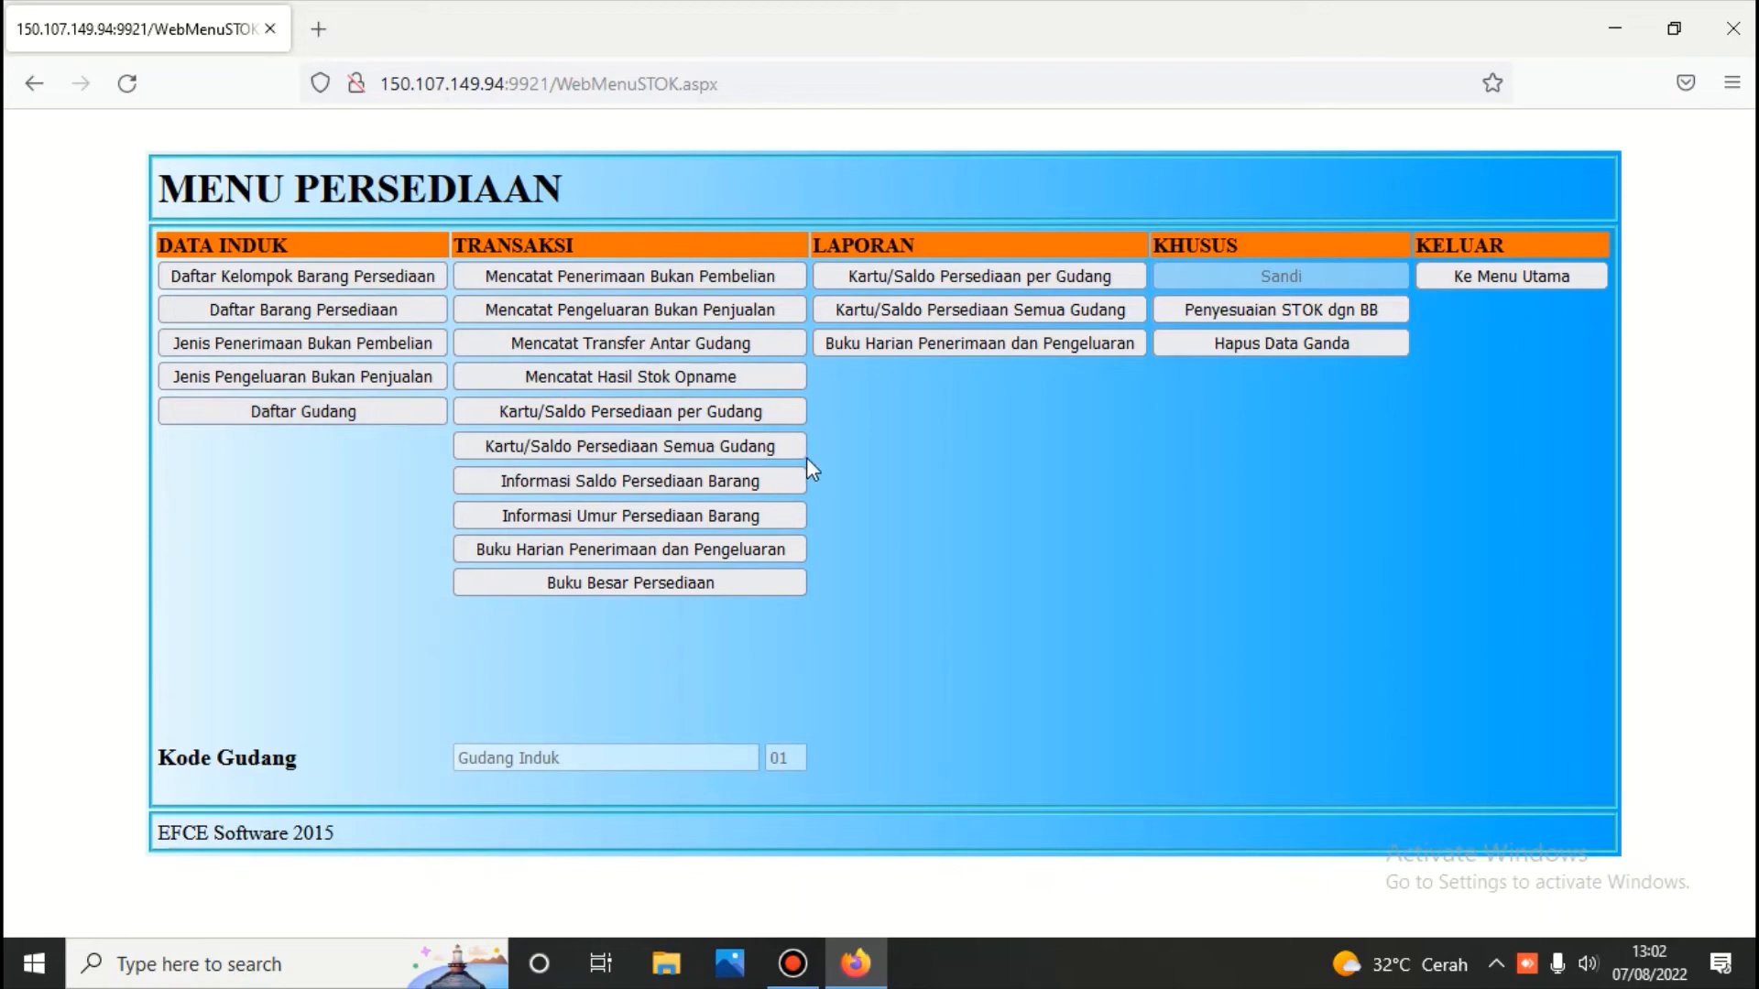
# Recalculate inventory and print all-item stock cards for the Persediaan Komputer account
pyautogui.click(715, 446)
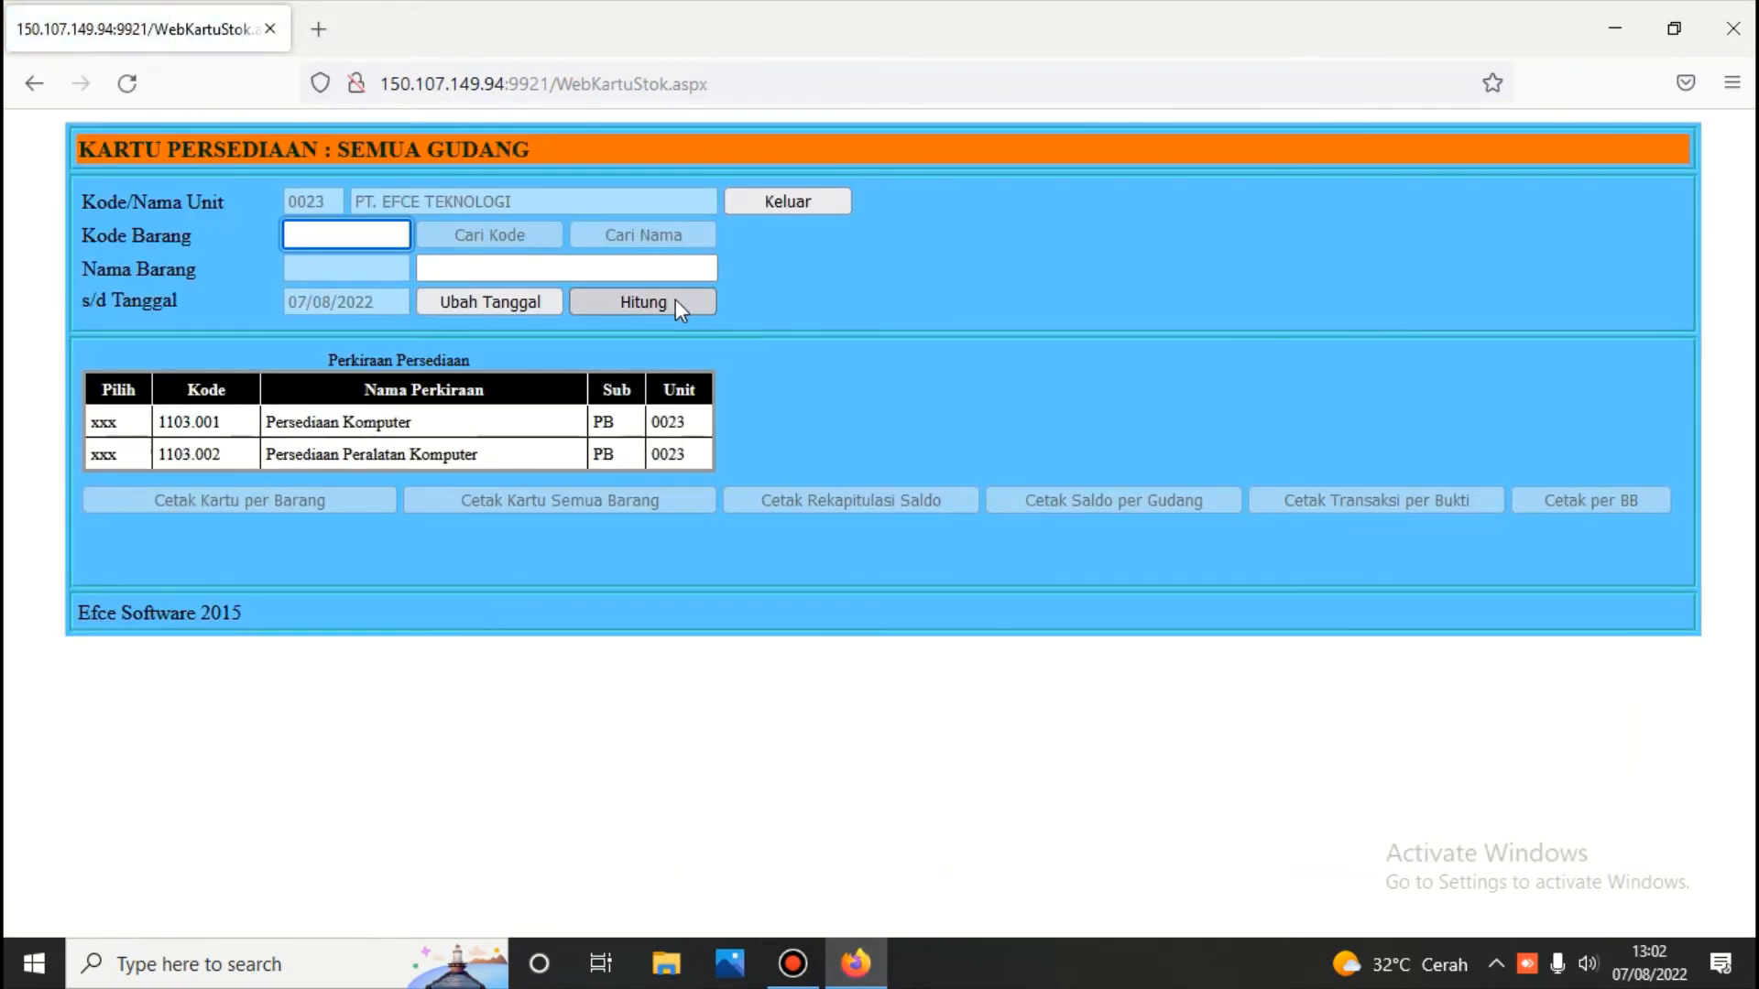
pyautogui.click(674, 301)
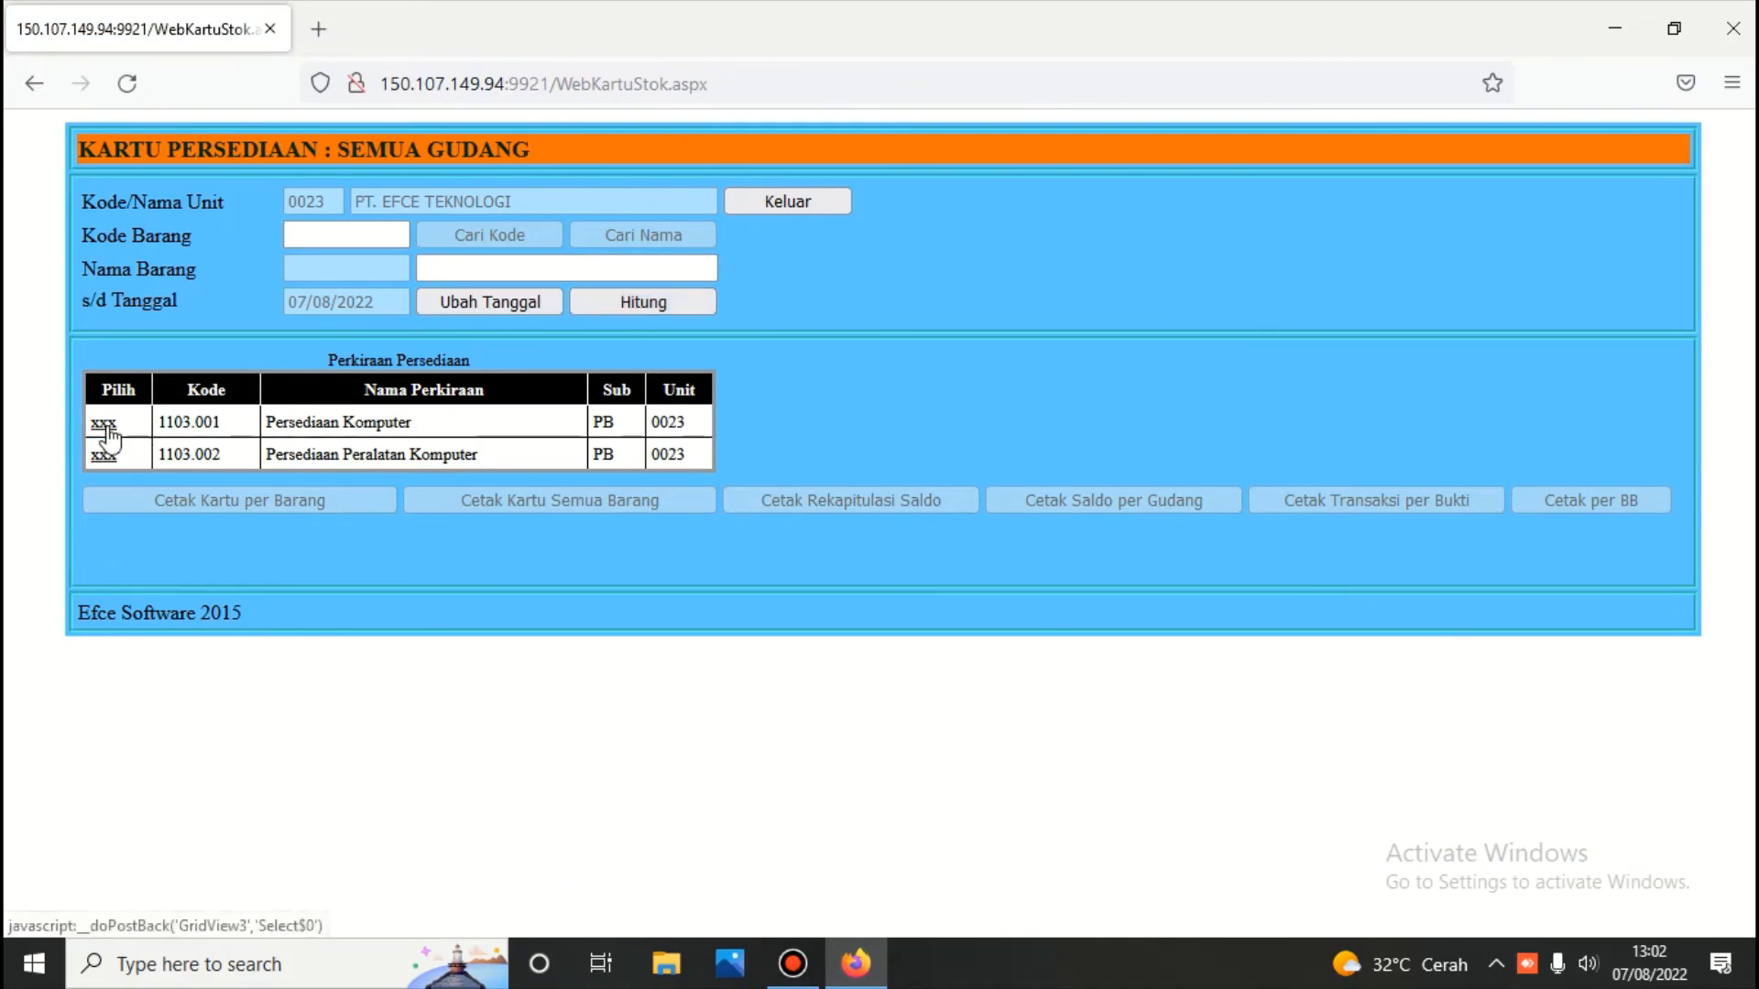
pyautogui.click(103, 422)
pyautogui.click(618, 240)
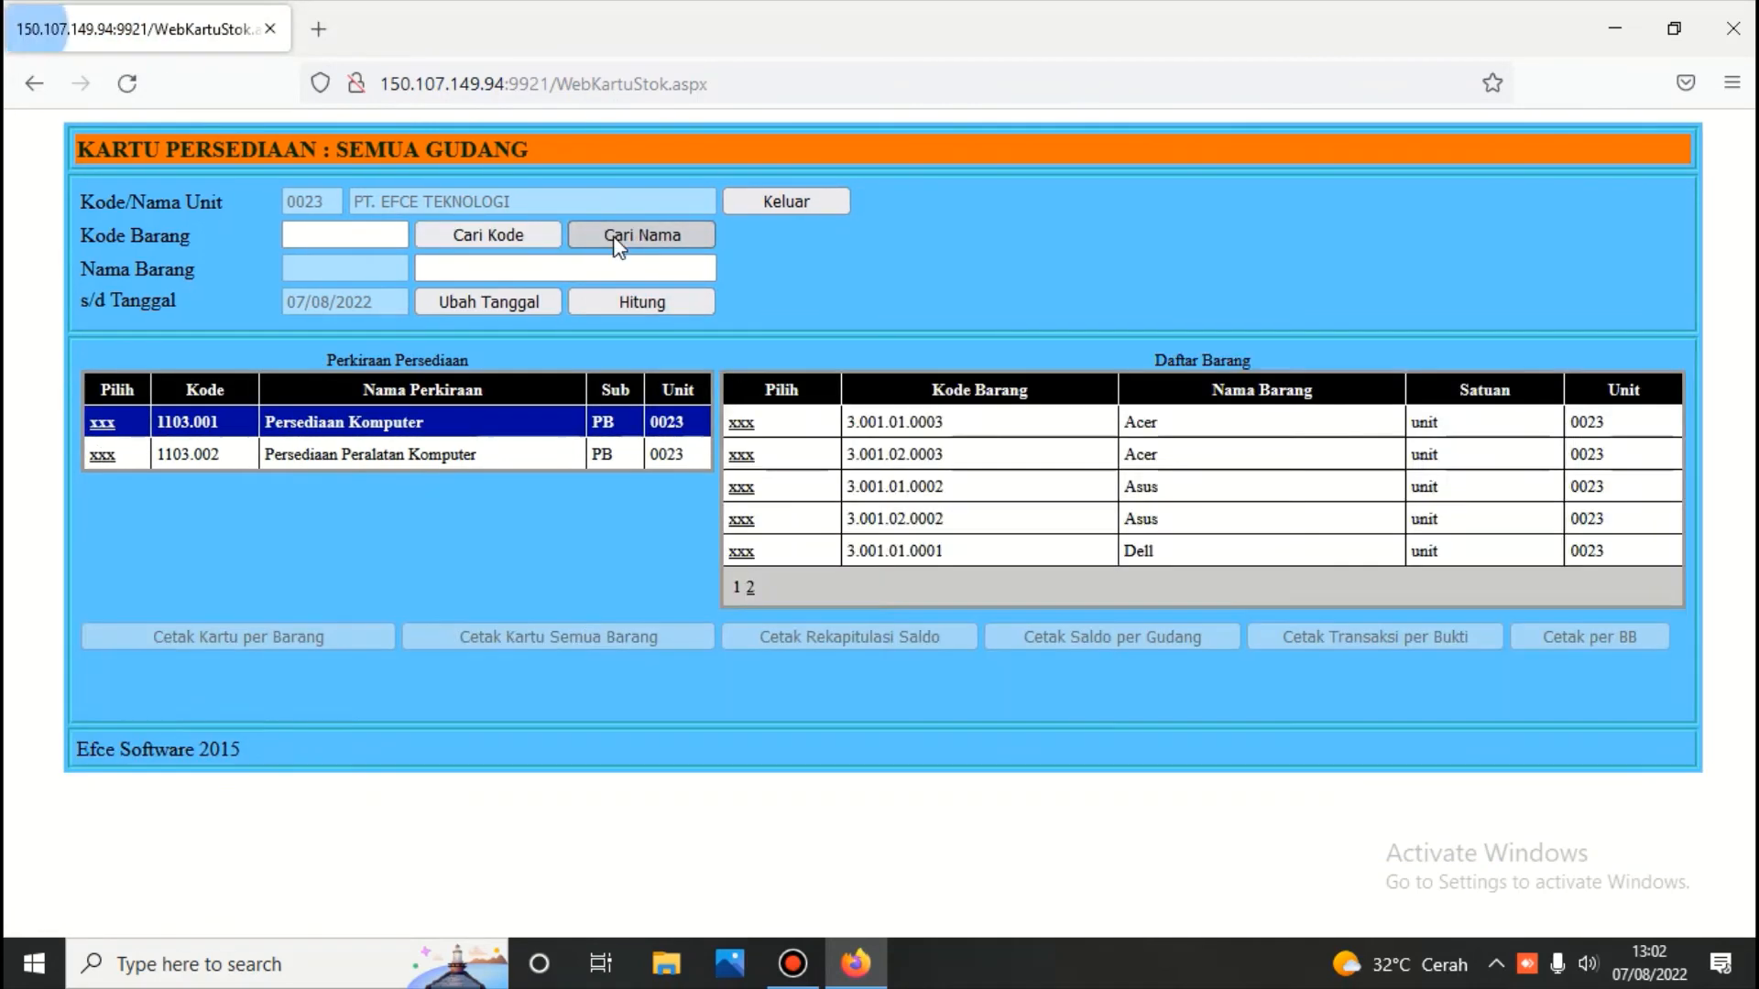
pyautogui.click(742, 426)
pyautogui.click(579, 645)
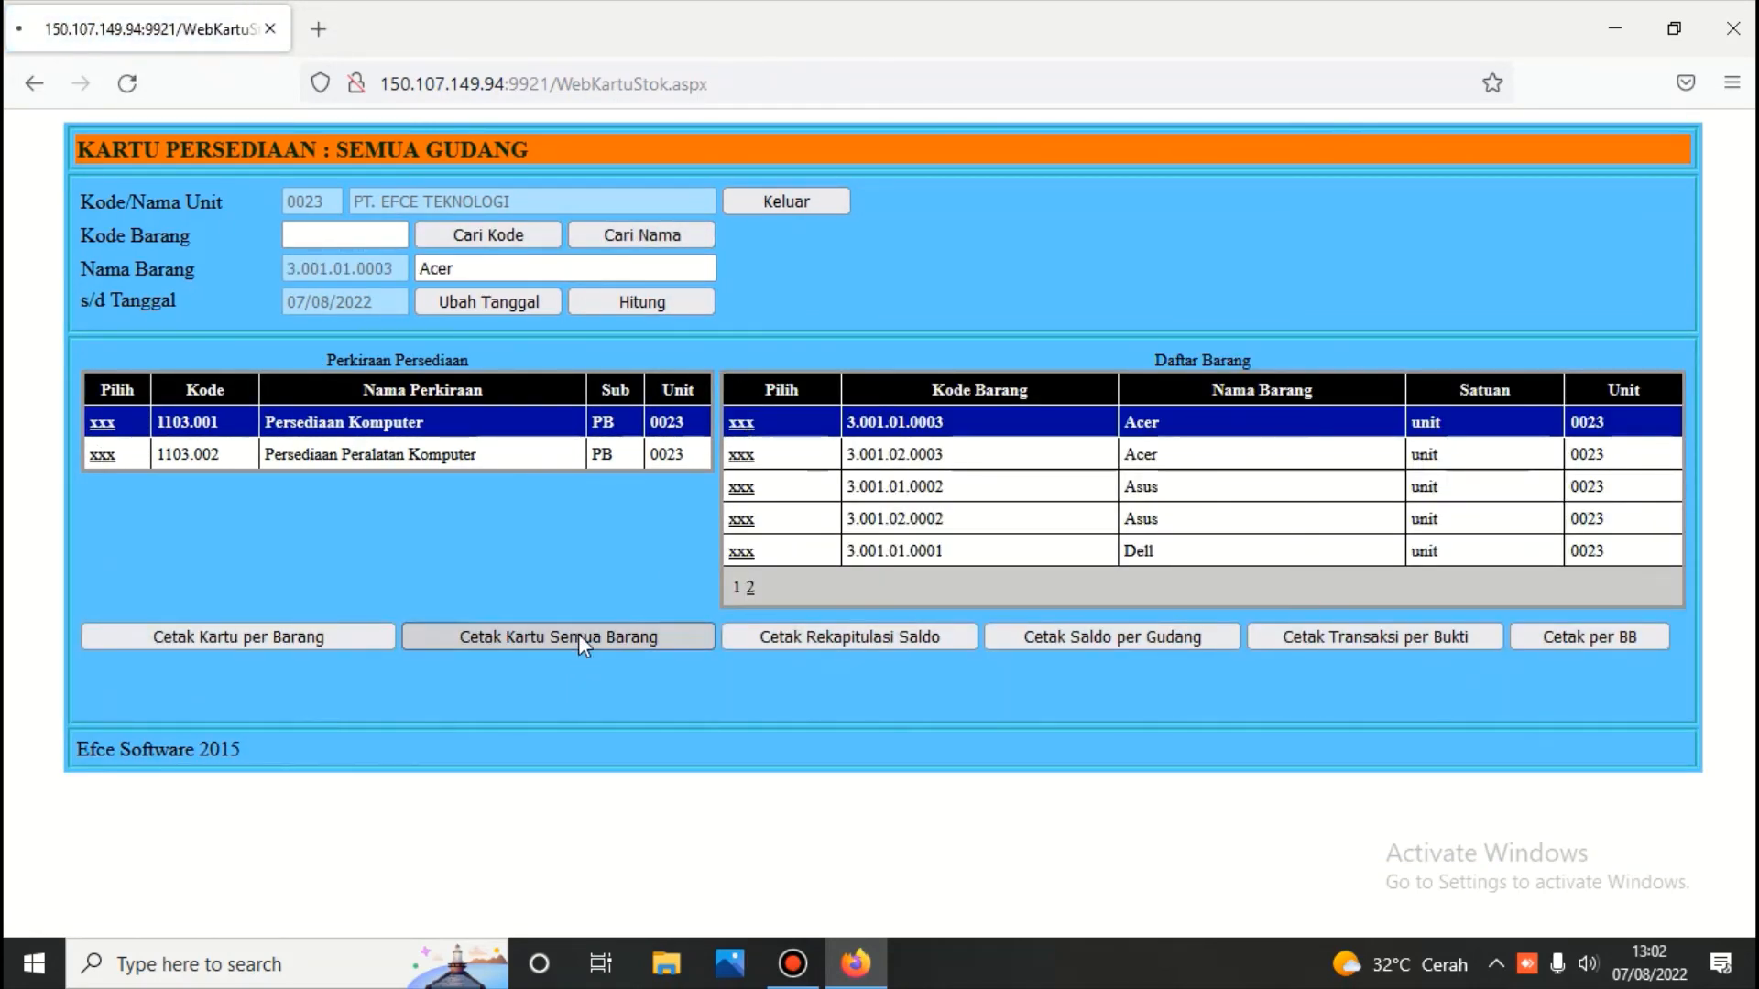
pyautogui.scroll(-4, 579, 647)
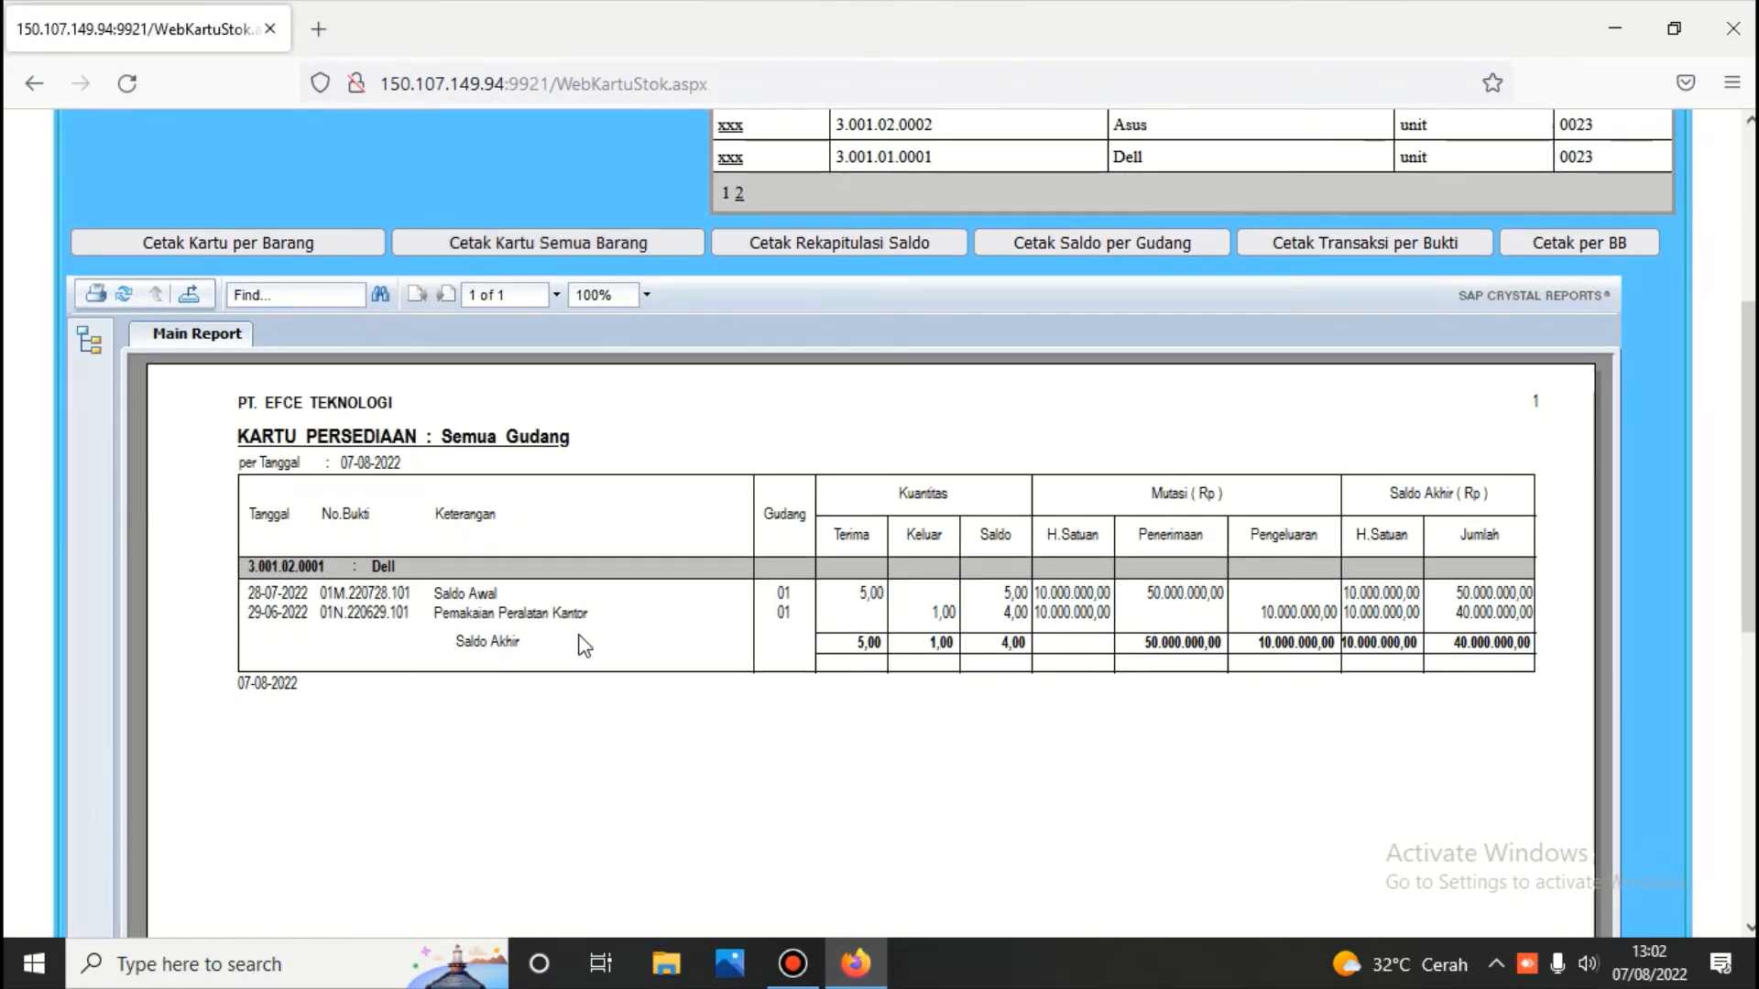
pyautogui.scroll(5, 579, 641)
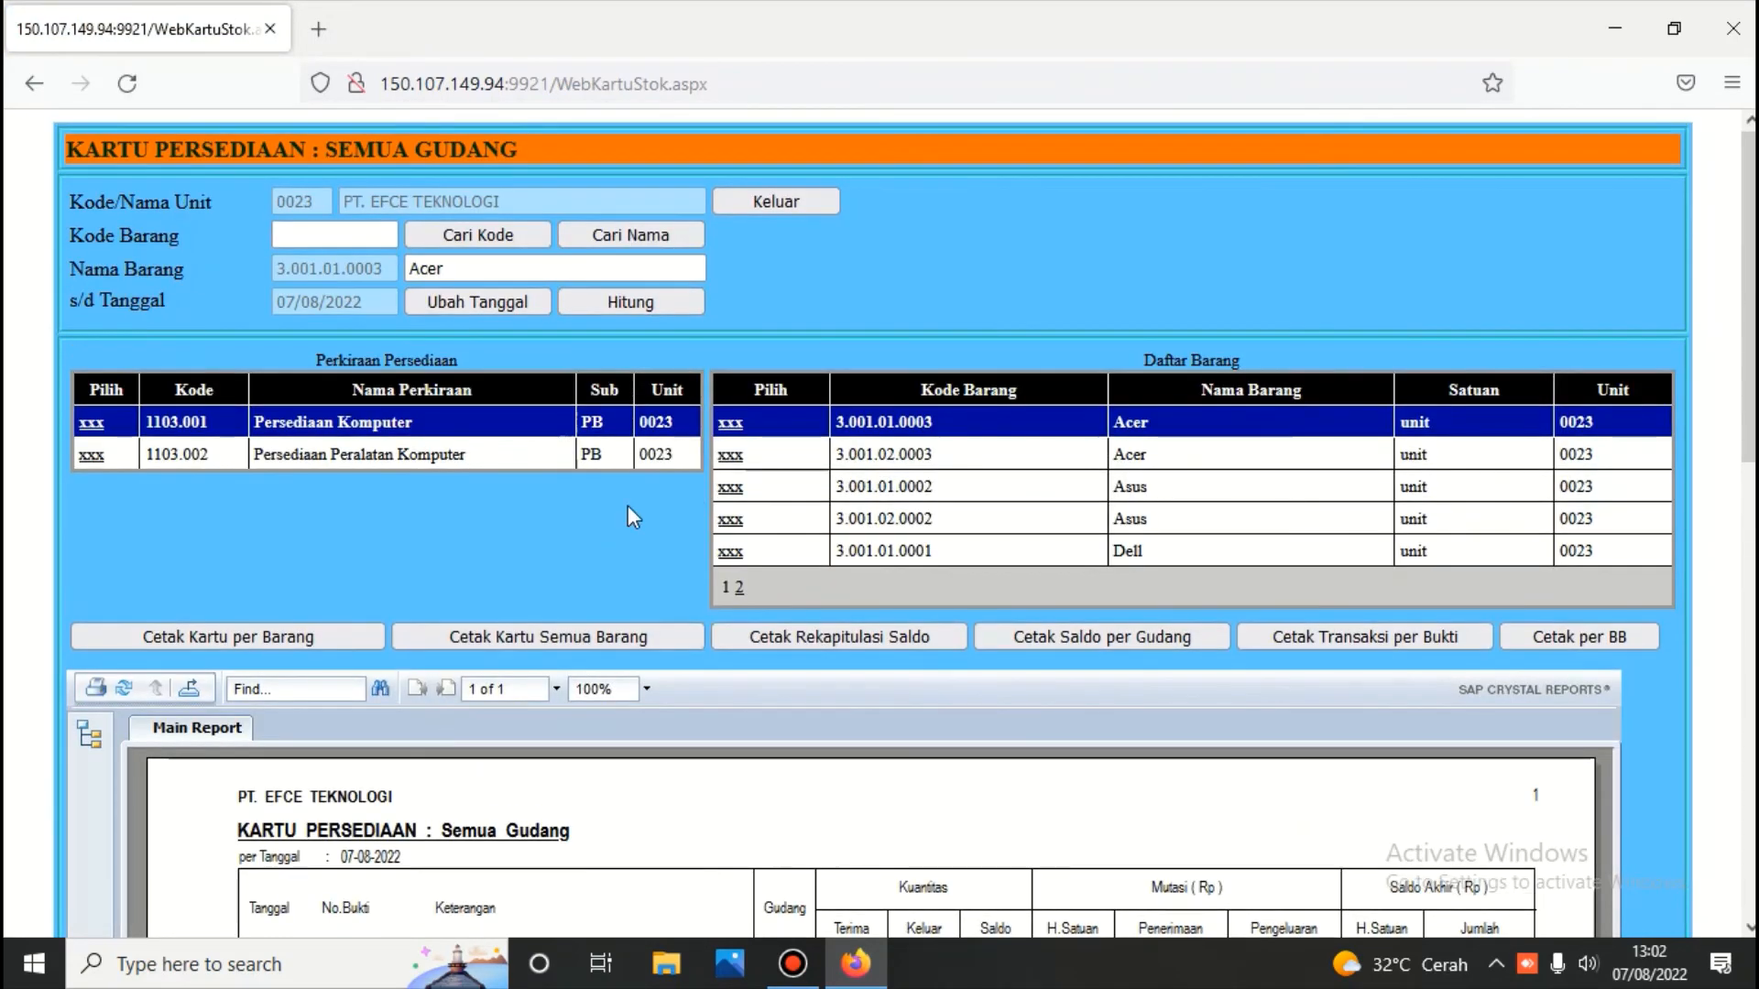
# Print all-item stock cards for Persediaan Peralatan Komputer, showing 10 GB at 11 units, 1.375.000,00
pyautogui.click(85, 456)
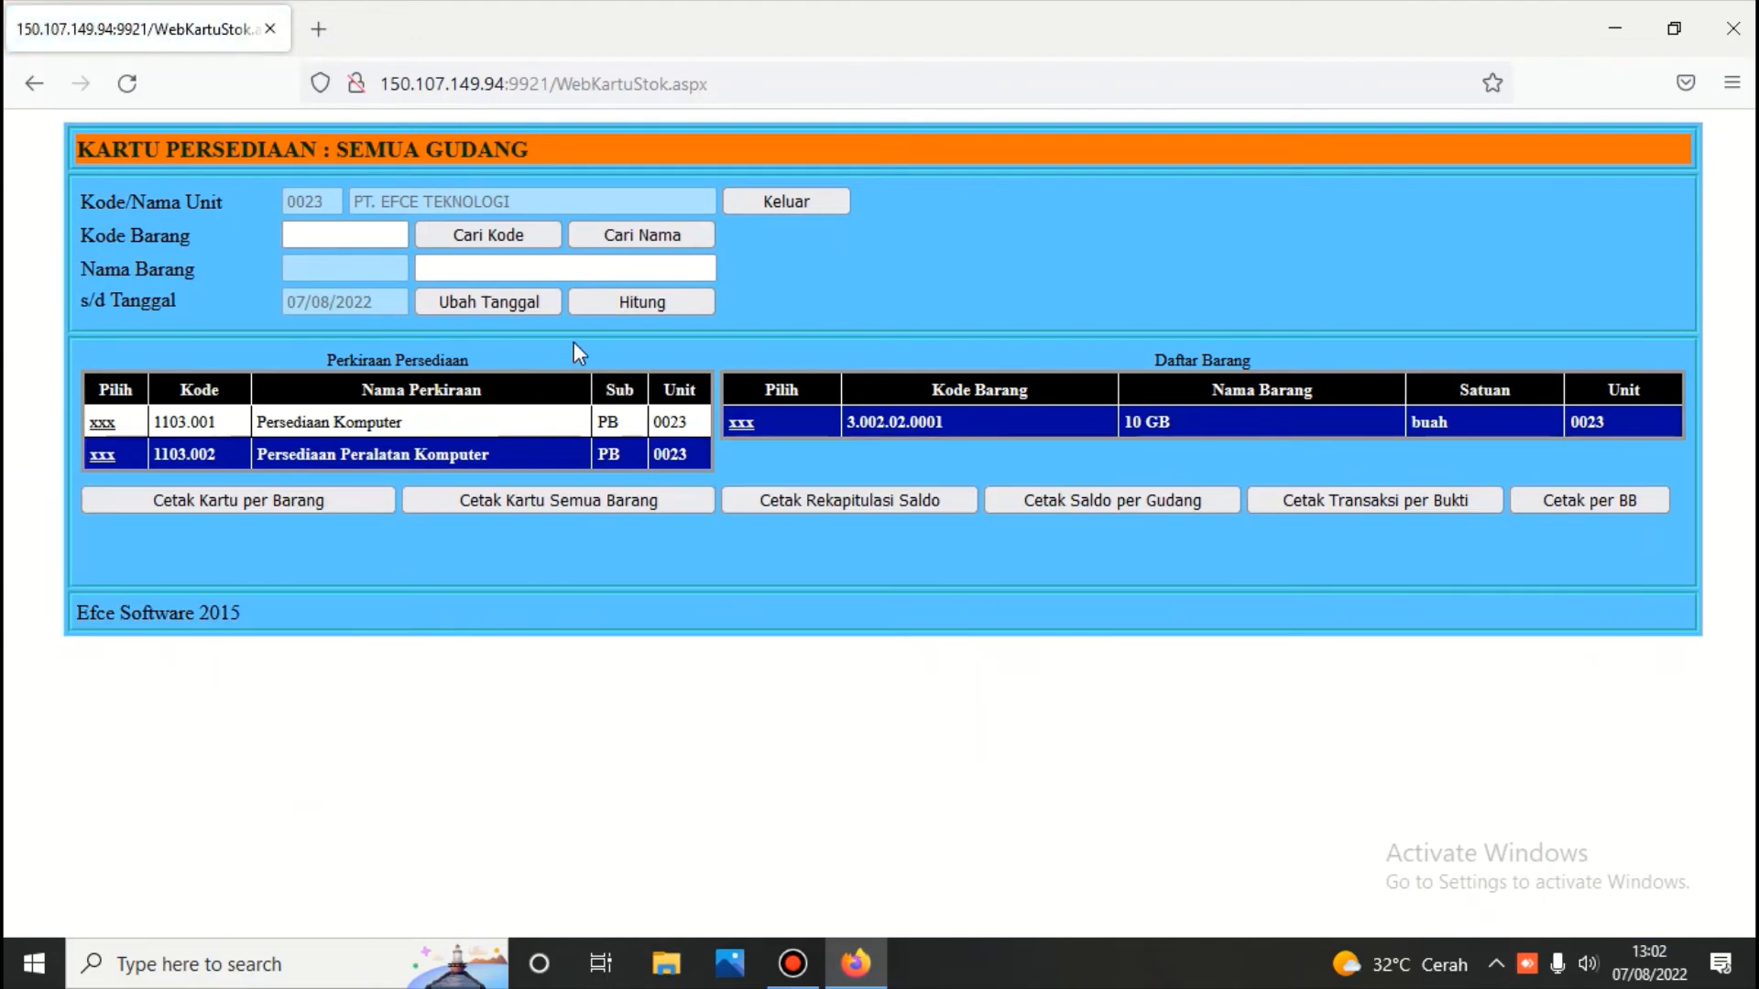
pyautogui.click(621, 497)
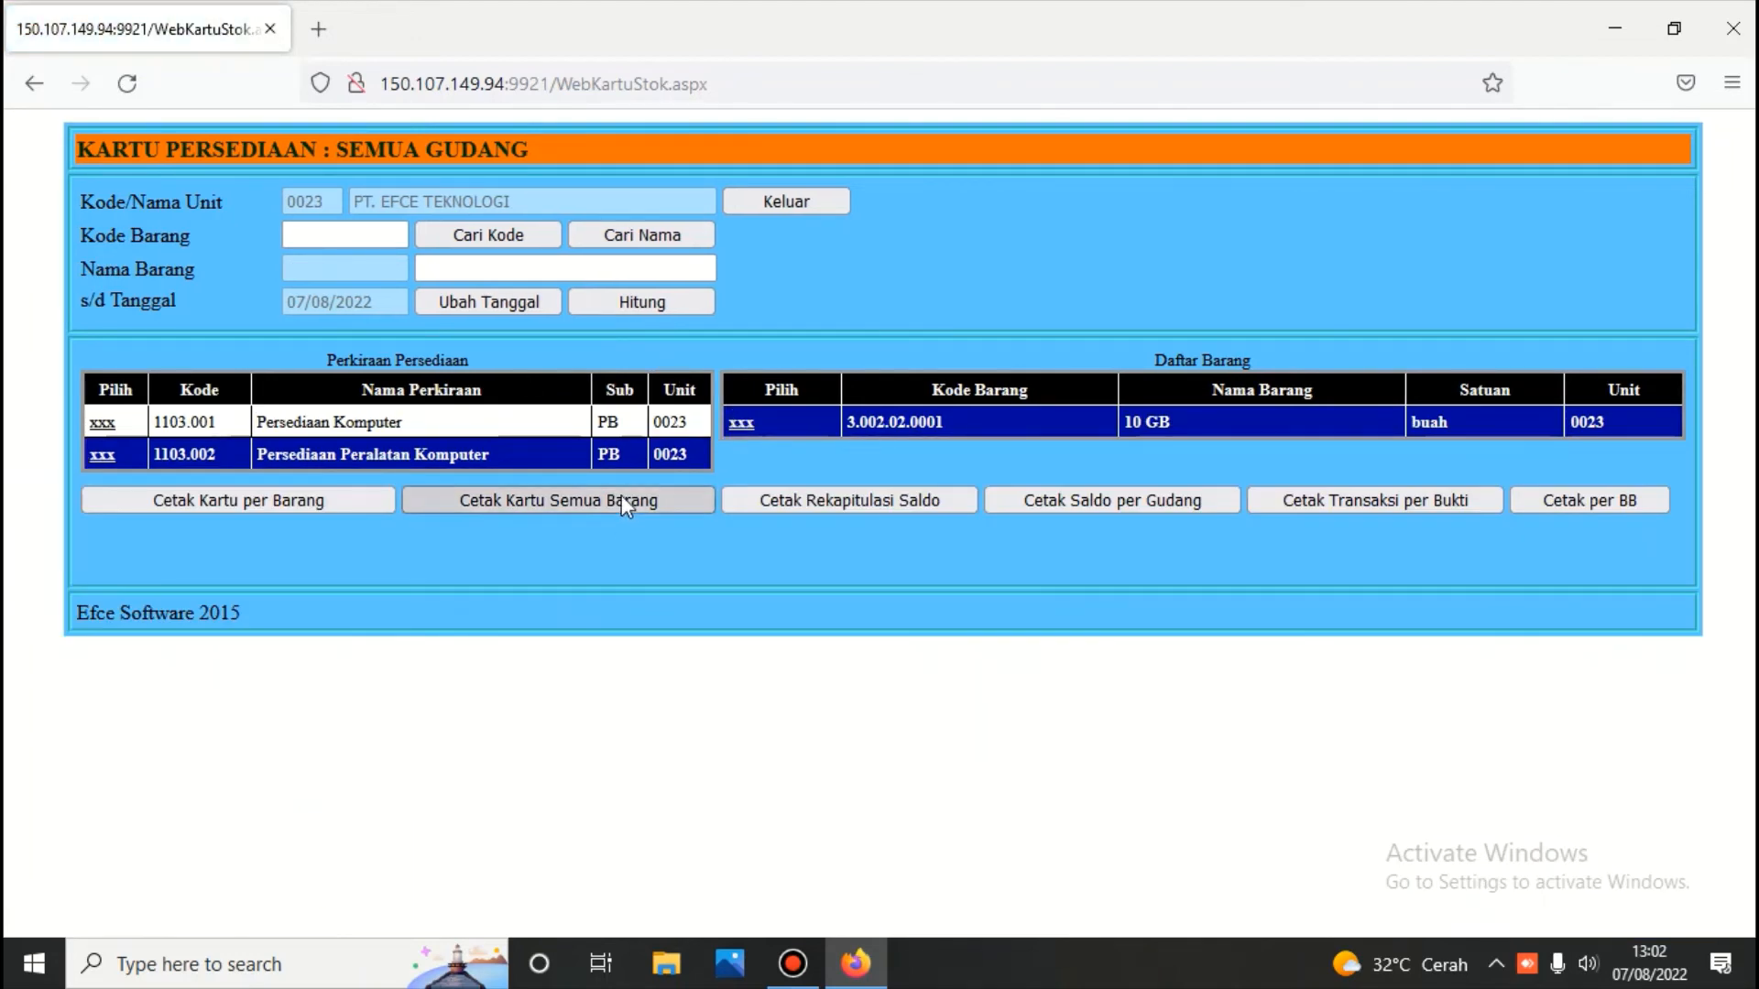
pyautogui.scroll(-2, 621, 497)
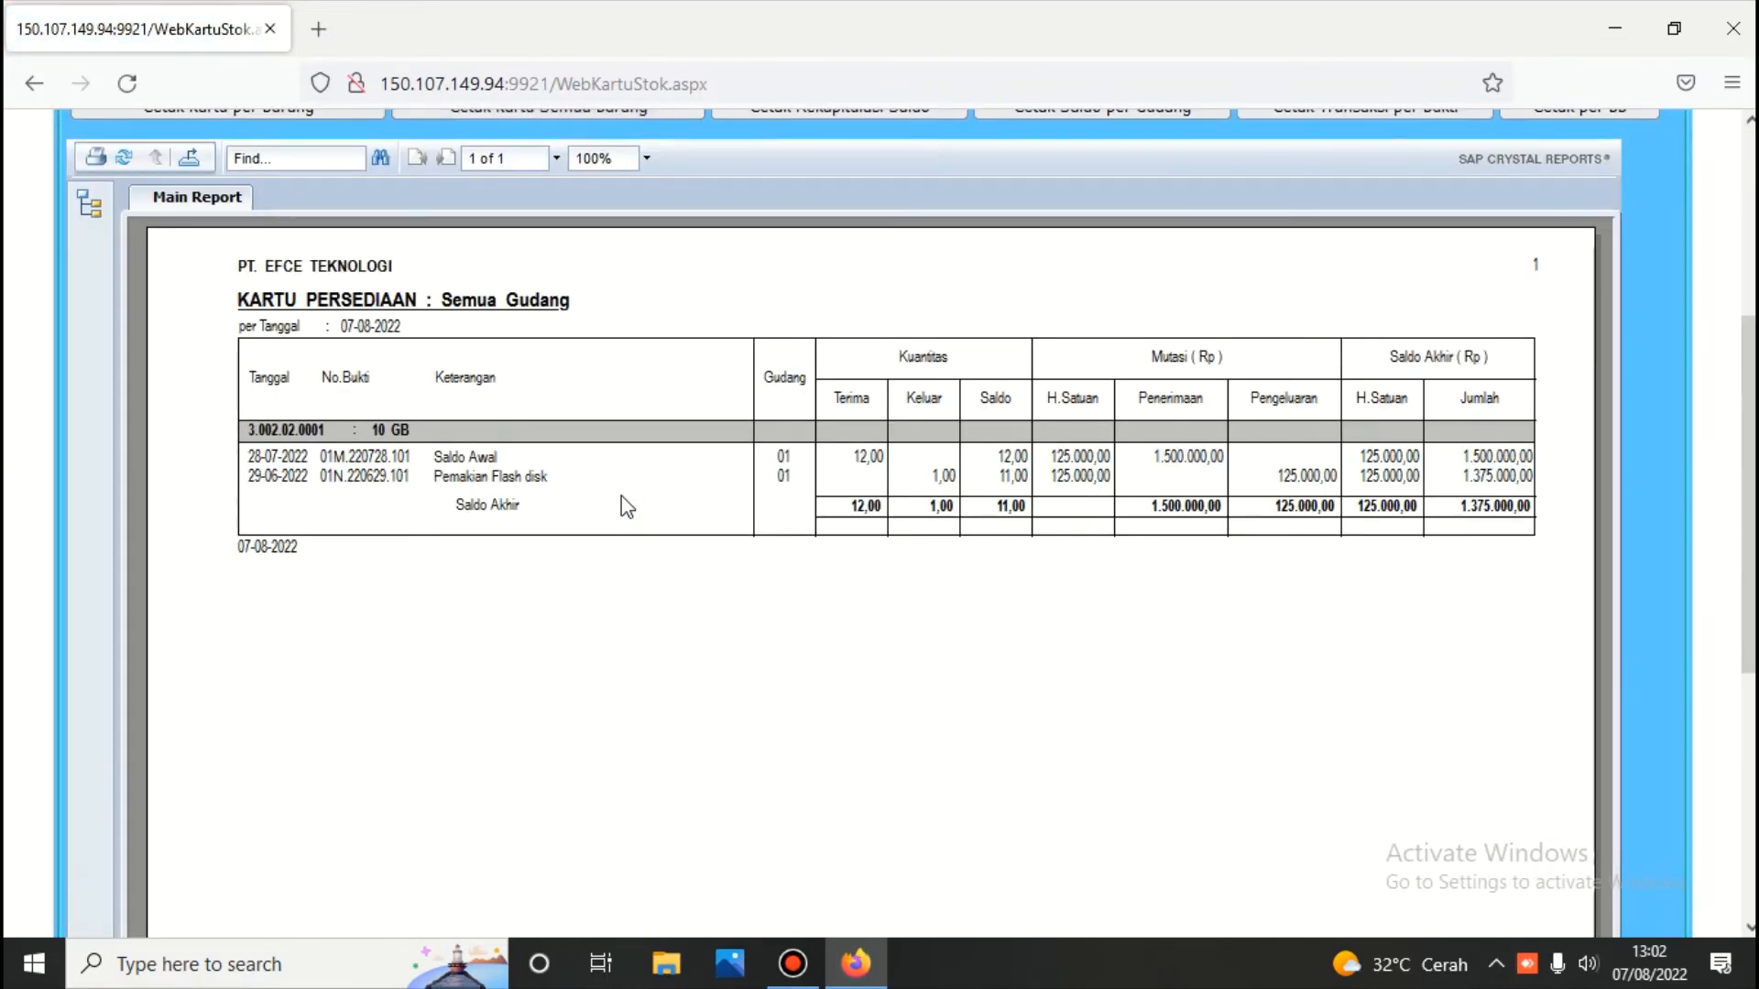
pyautogui.scroll(3, 621, 497)
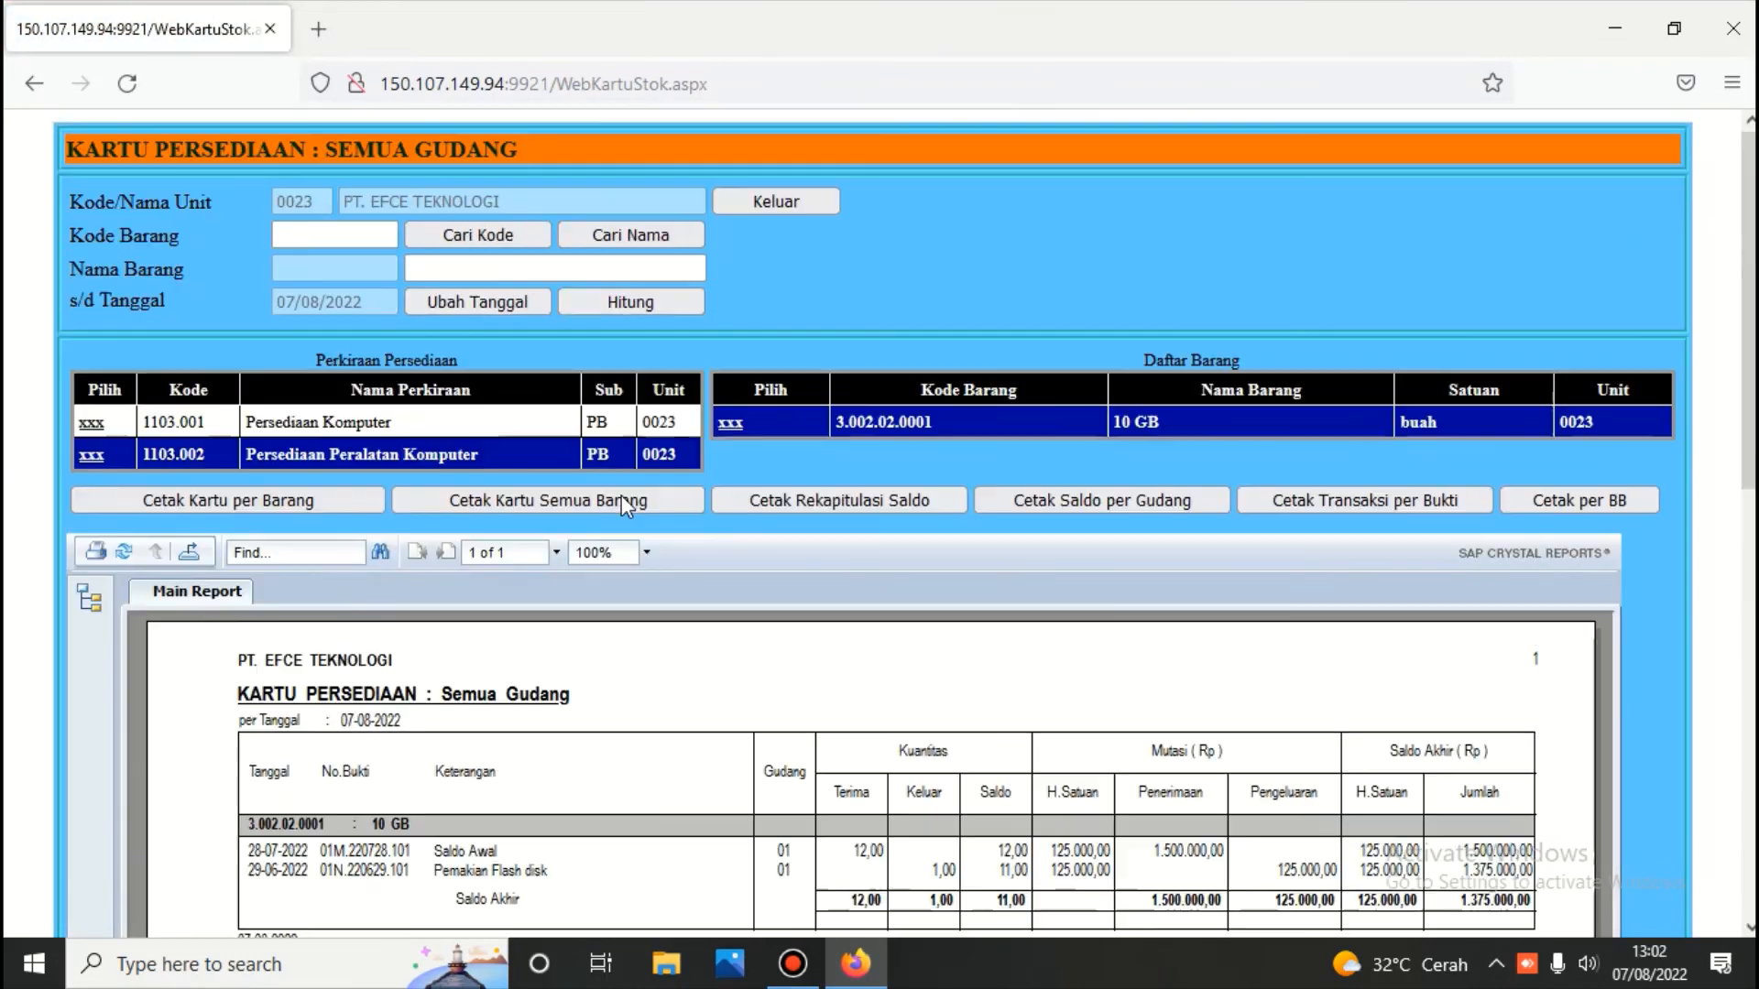
# Review the balance recap and per-ledger-account summary totalling 41.375.000,00, then exit the stock card page
pyautogui.click(882, 498)
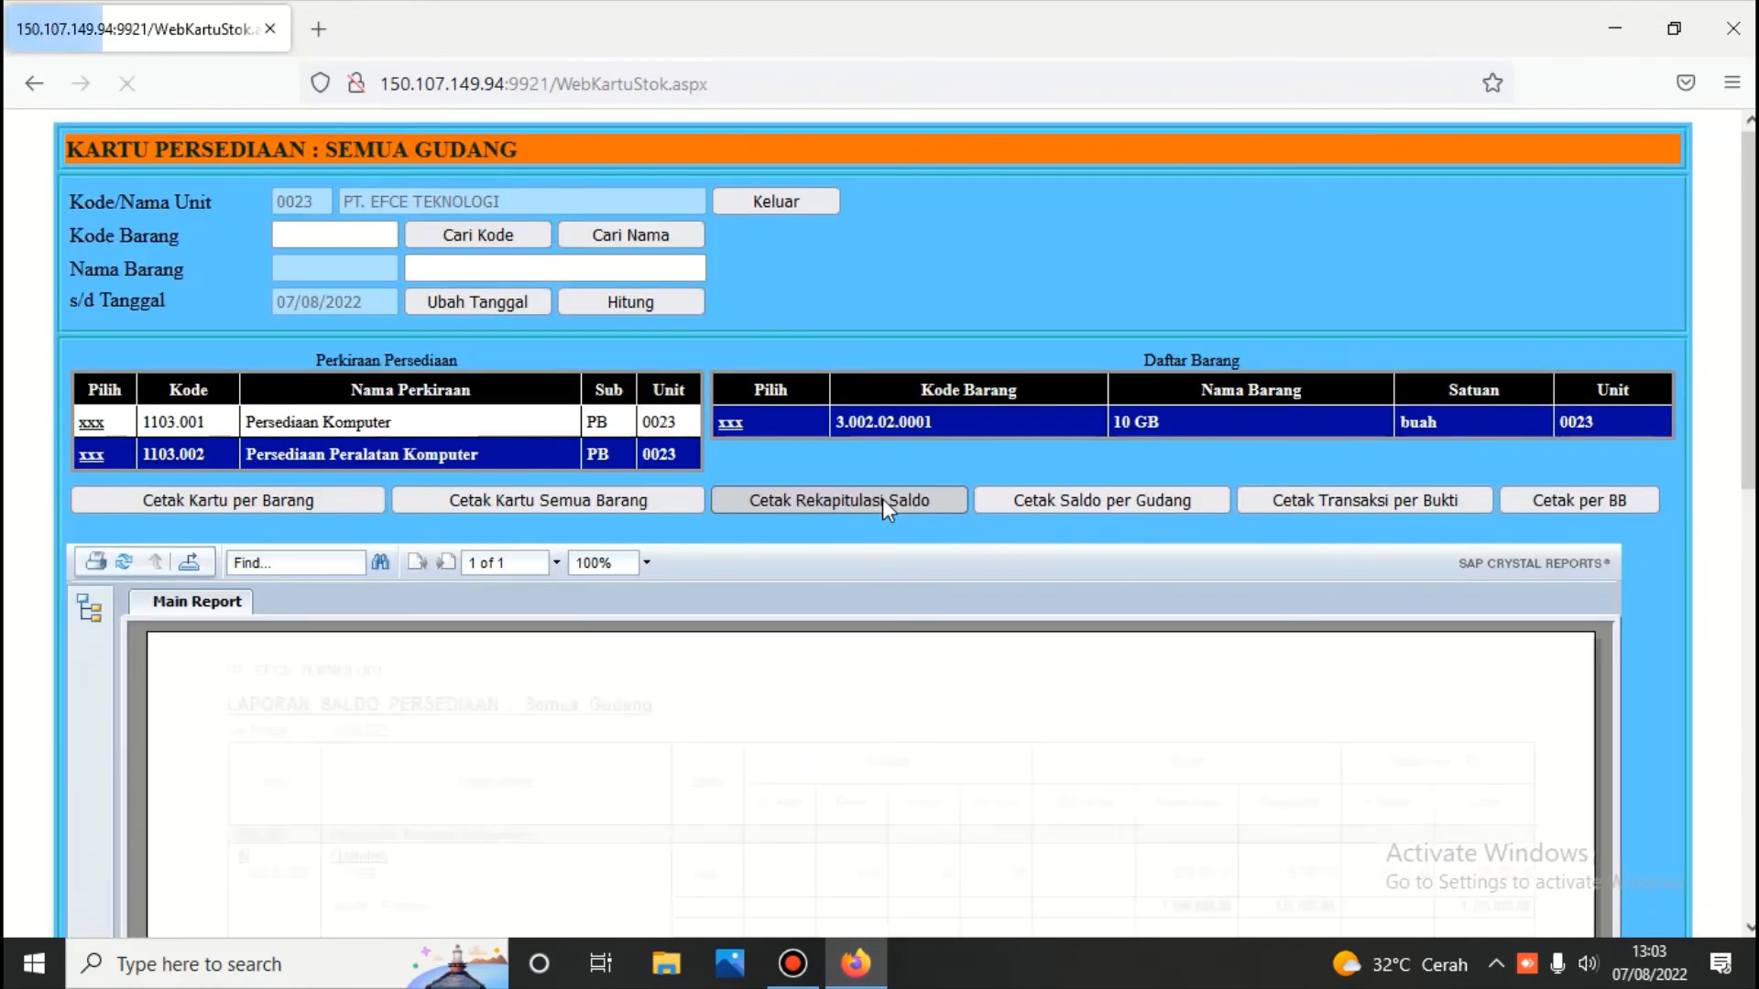
pyautogui.scroll(-4, 882, 498)
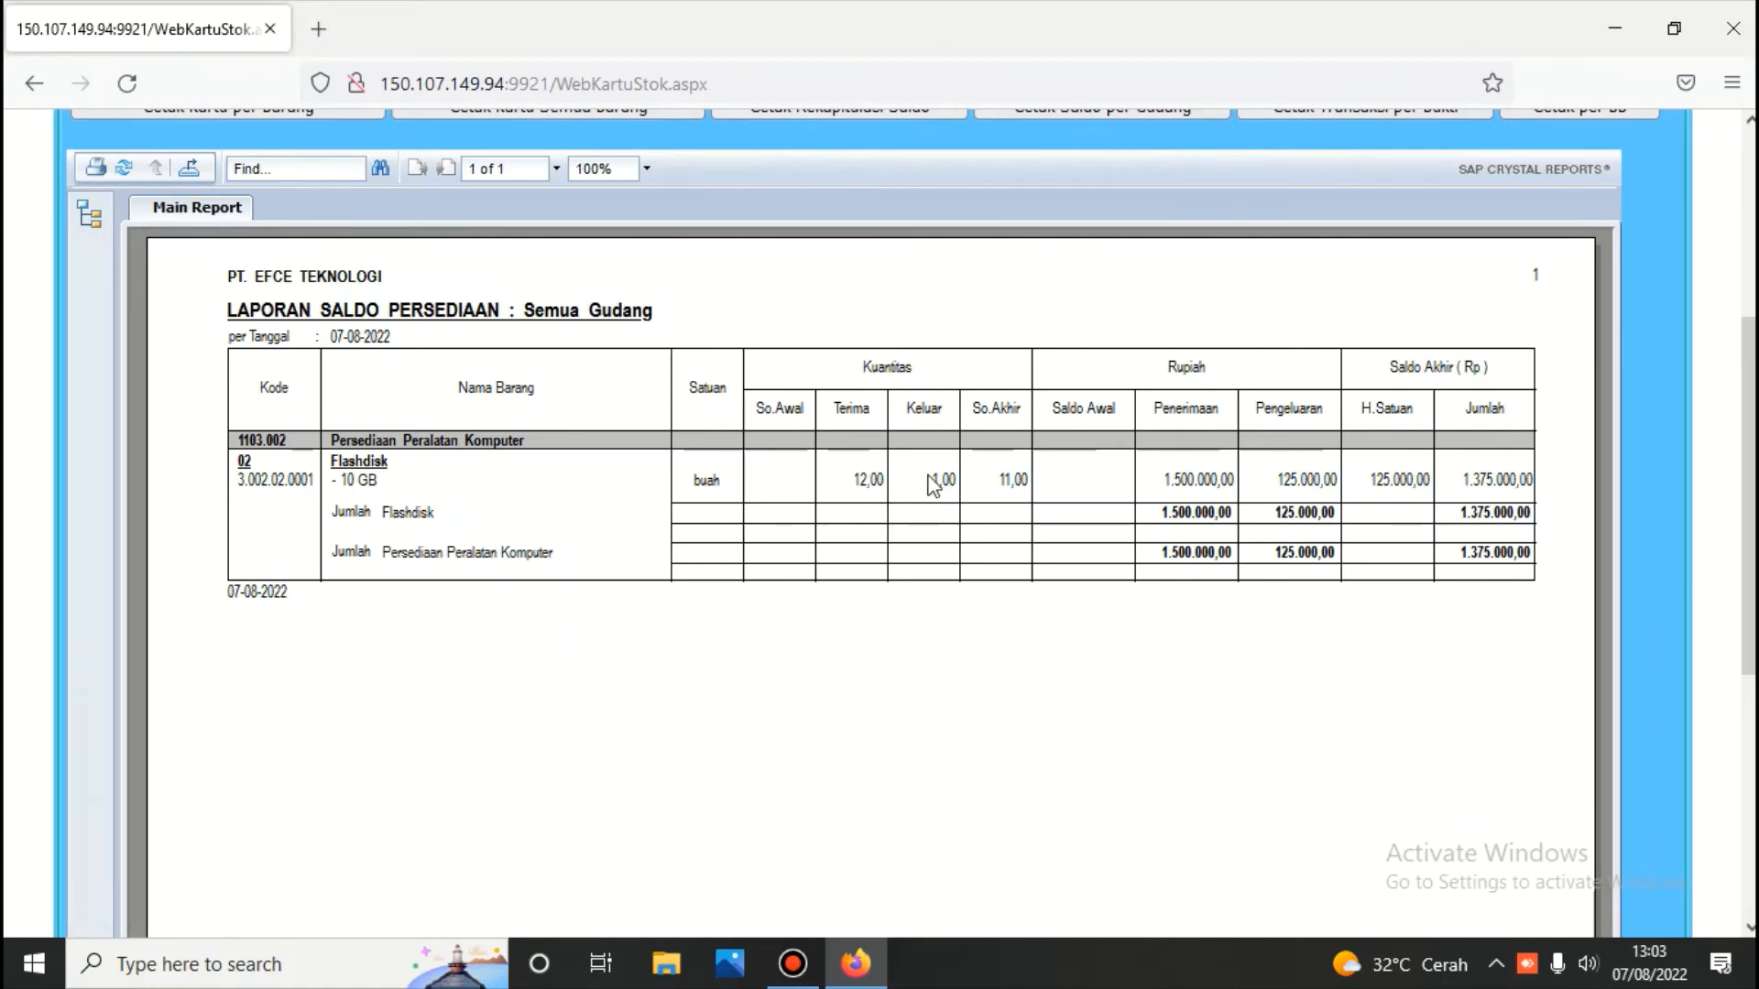
pyautogui.scroll(4, 944, 486)
pyautogui.click(1593, 504)
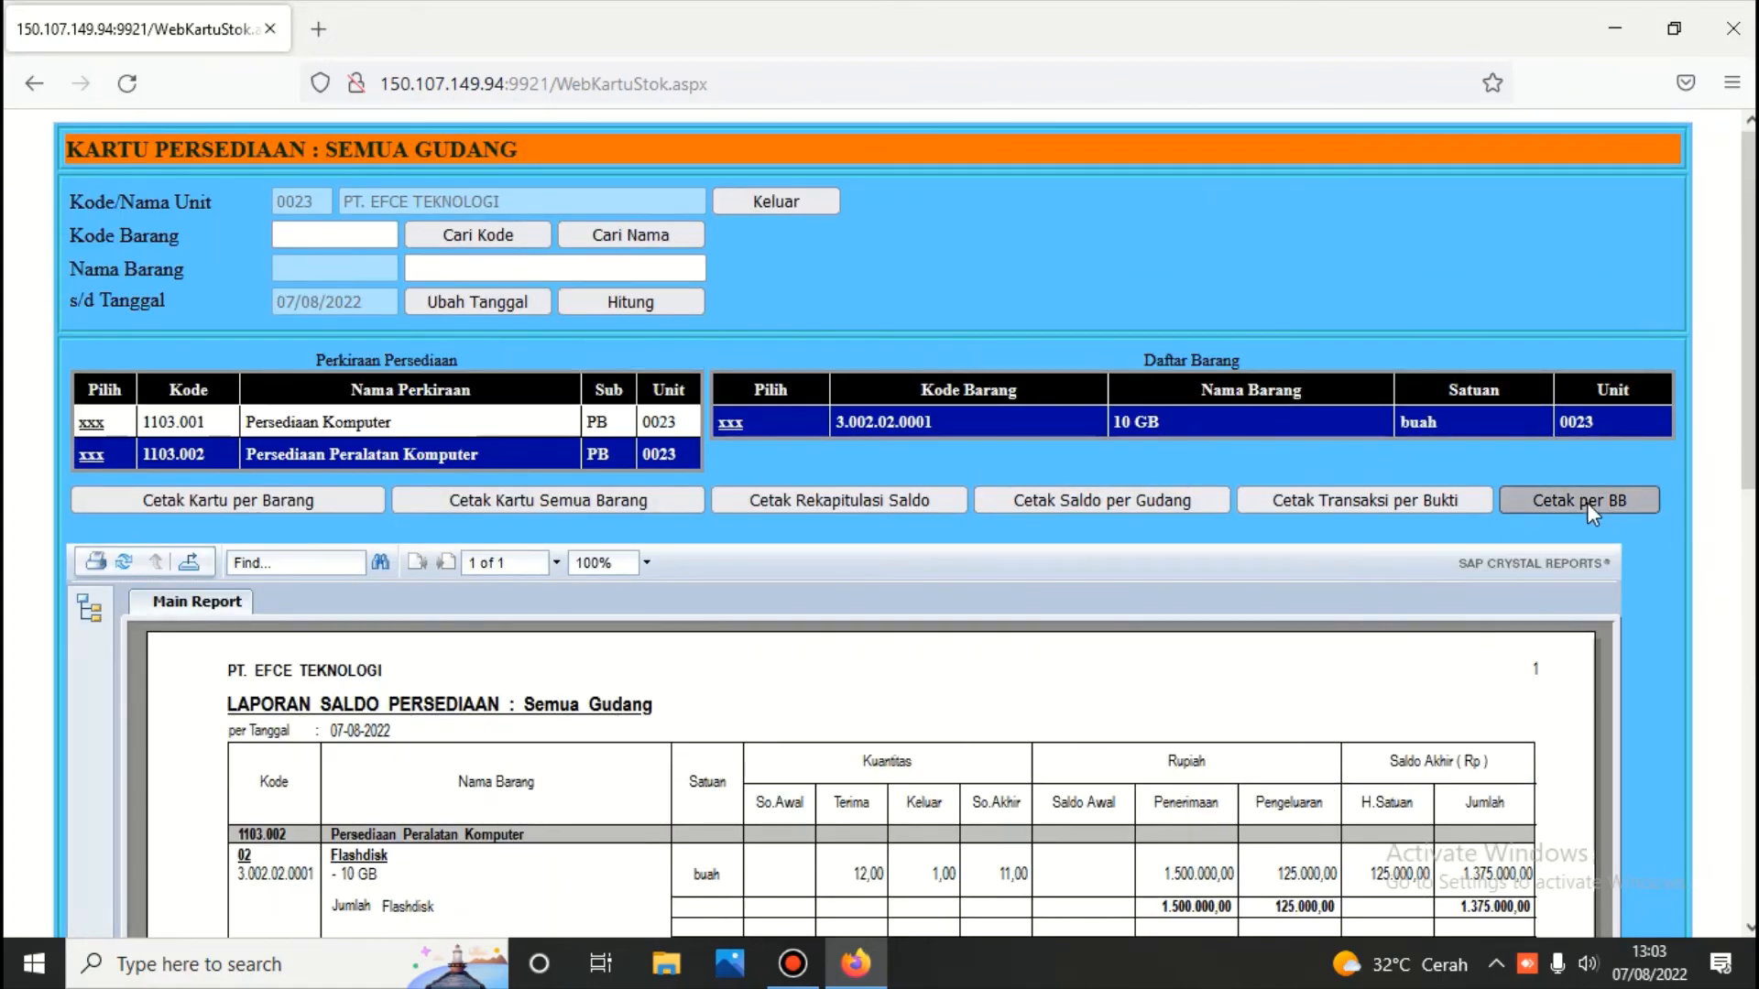
pyautogui.scroll(-1, 1378, 553)
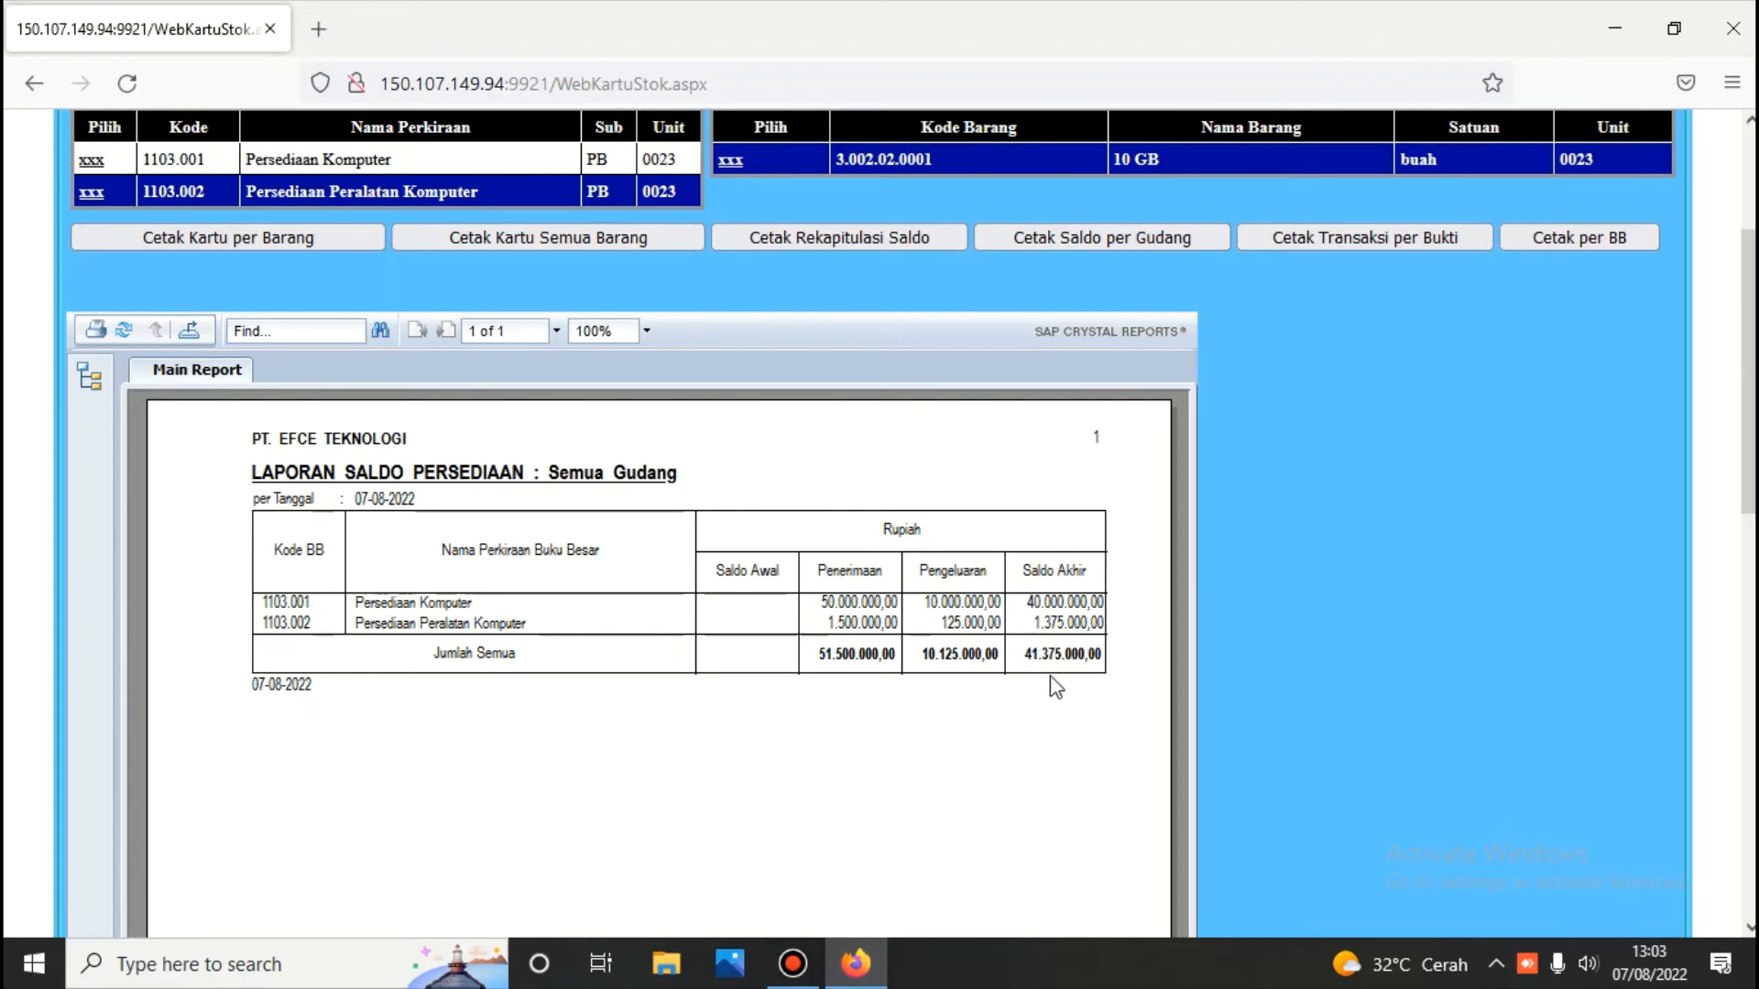
pyautogui.scroll(3, 1083, 682)
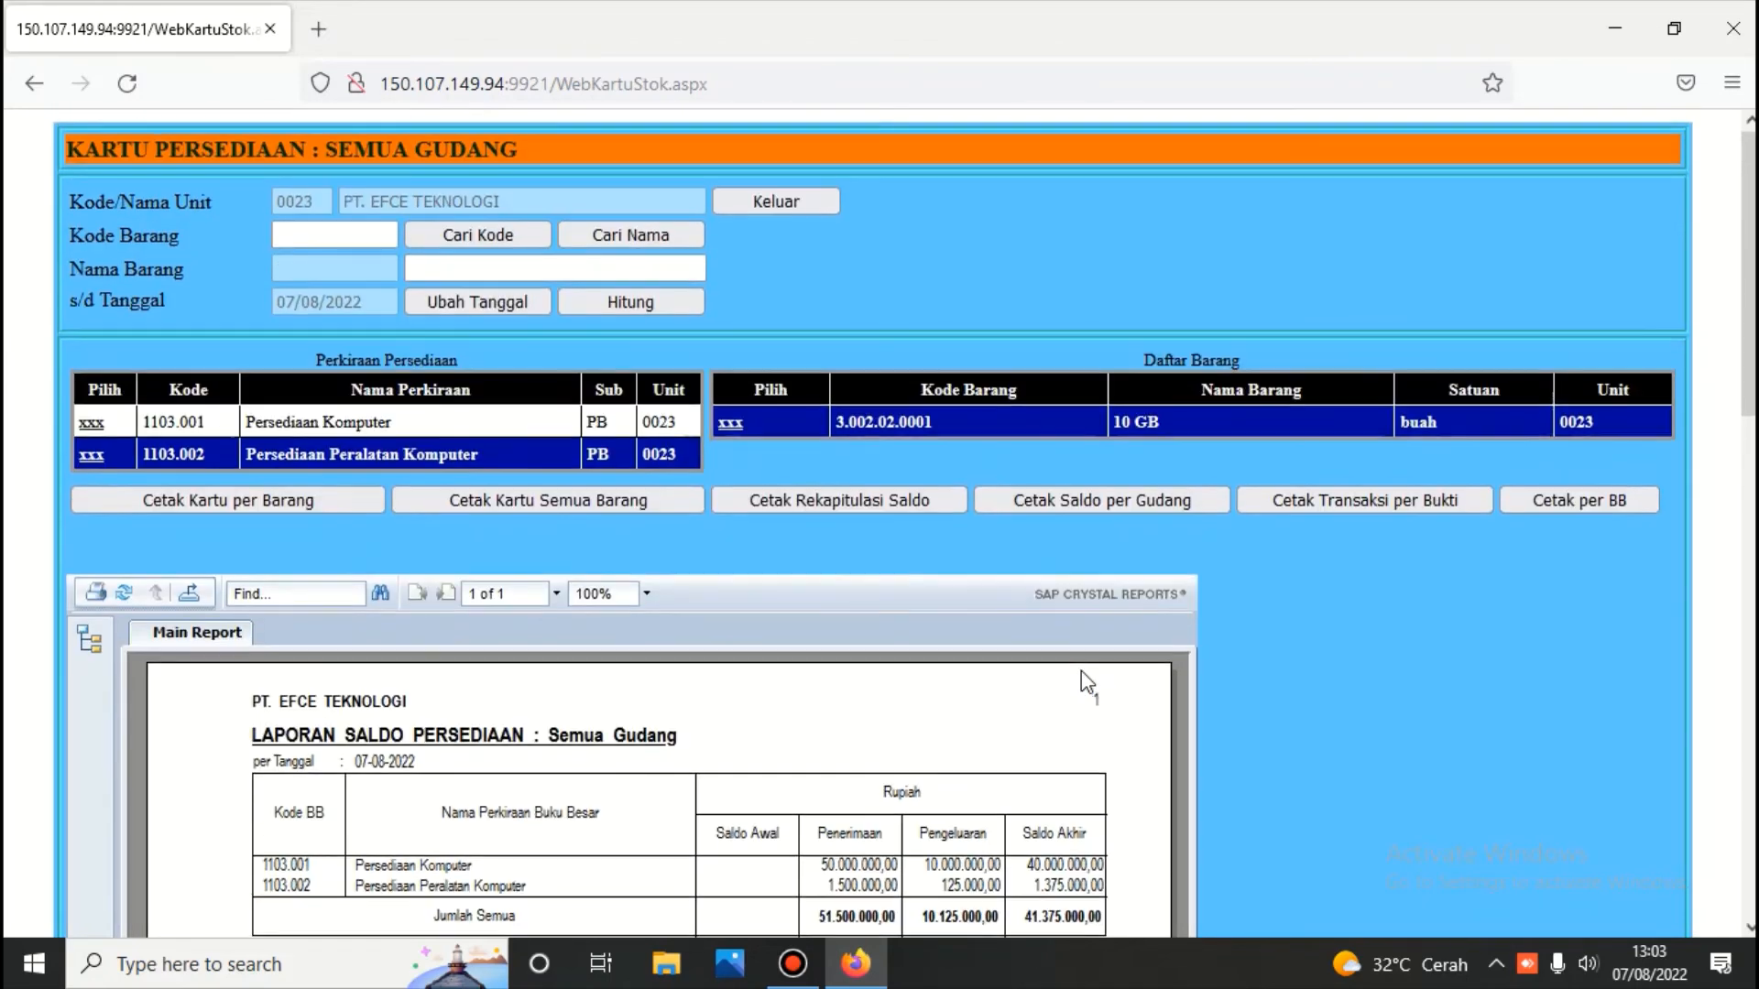
pyautogui.click(793, 197)
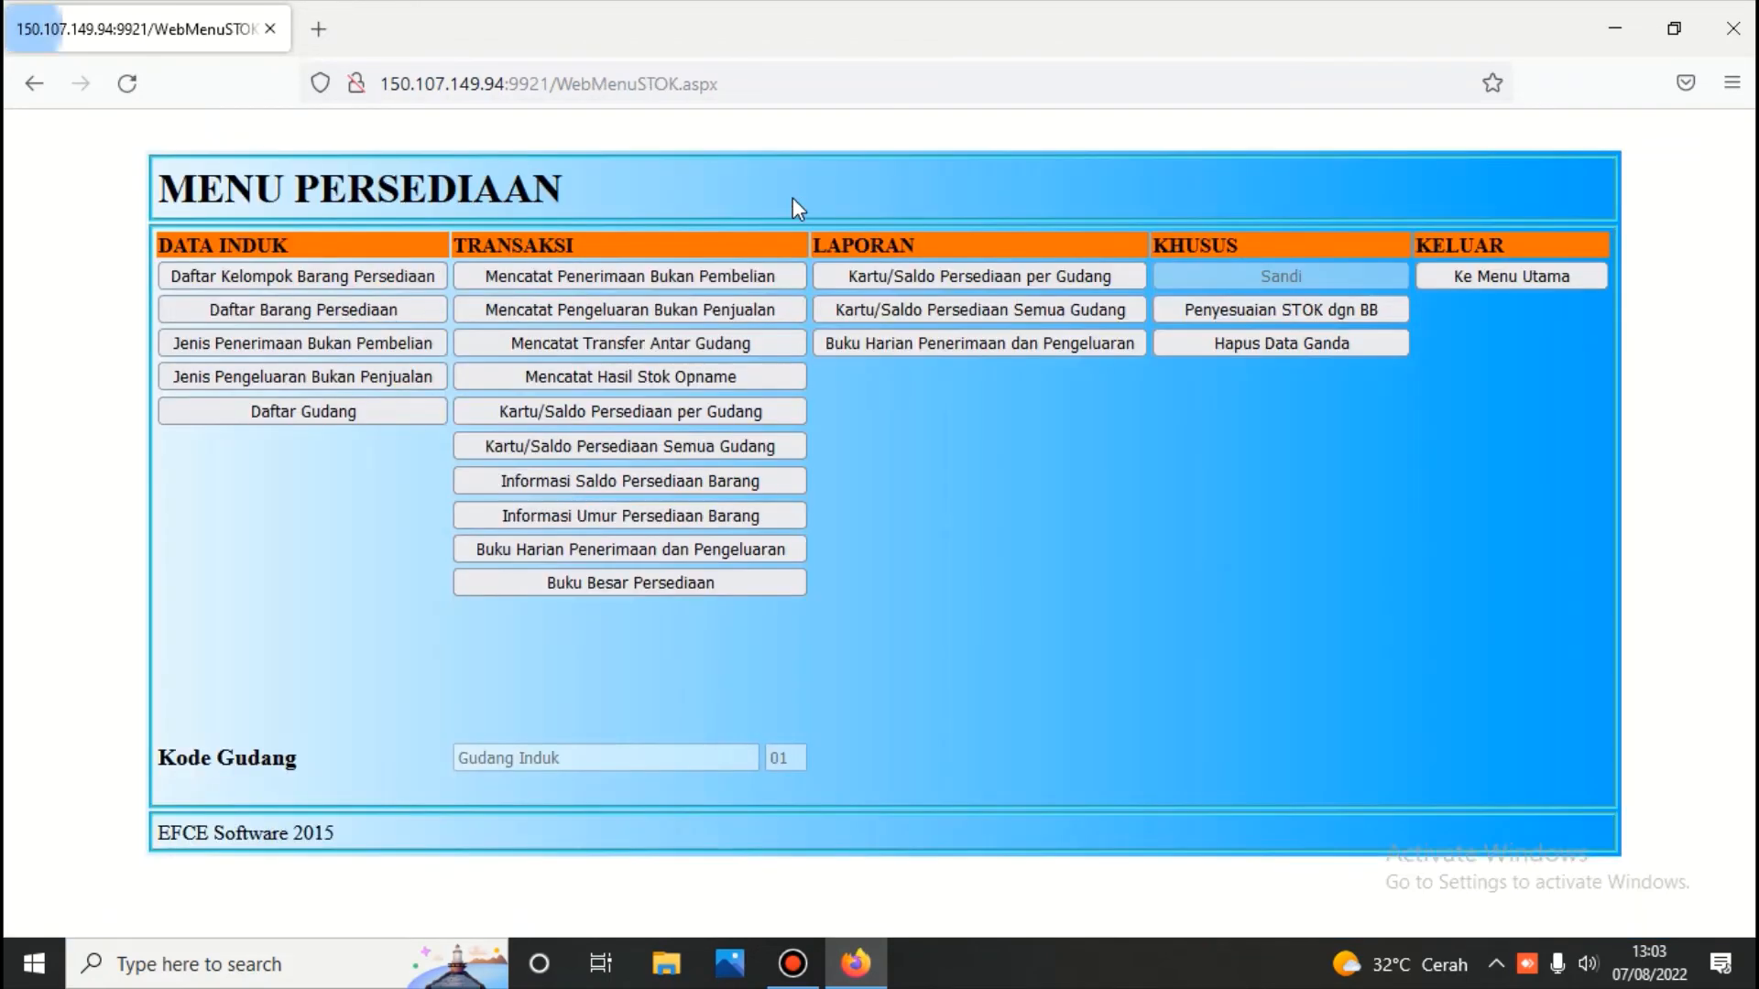
# Return to the main menu and enter the Buku Besar module with its password
pyautogui.click(1534, 276)
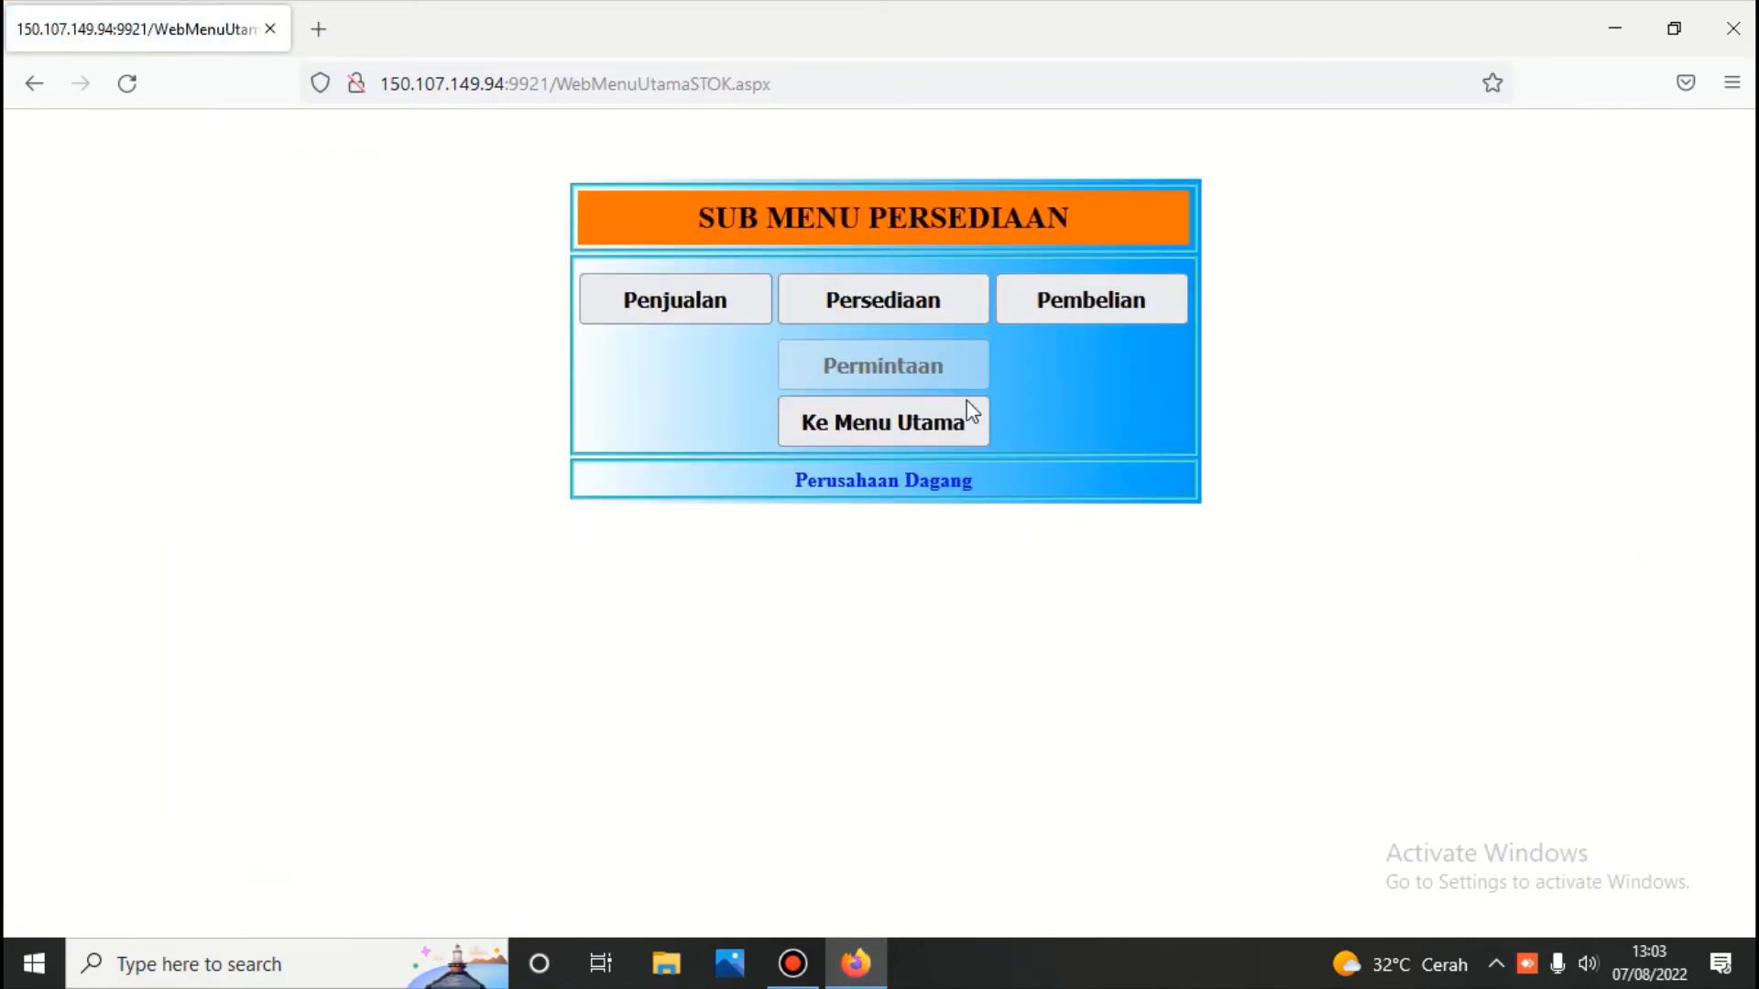
pyautogui.click(941, 431)
pyautogui.click(907, 321)
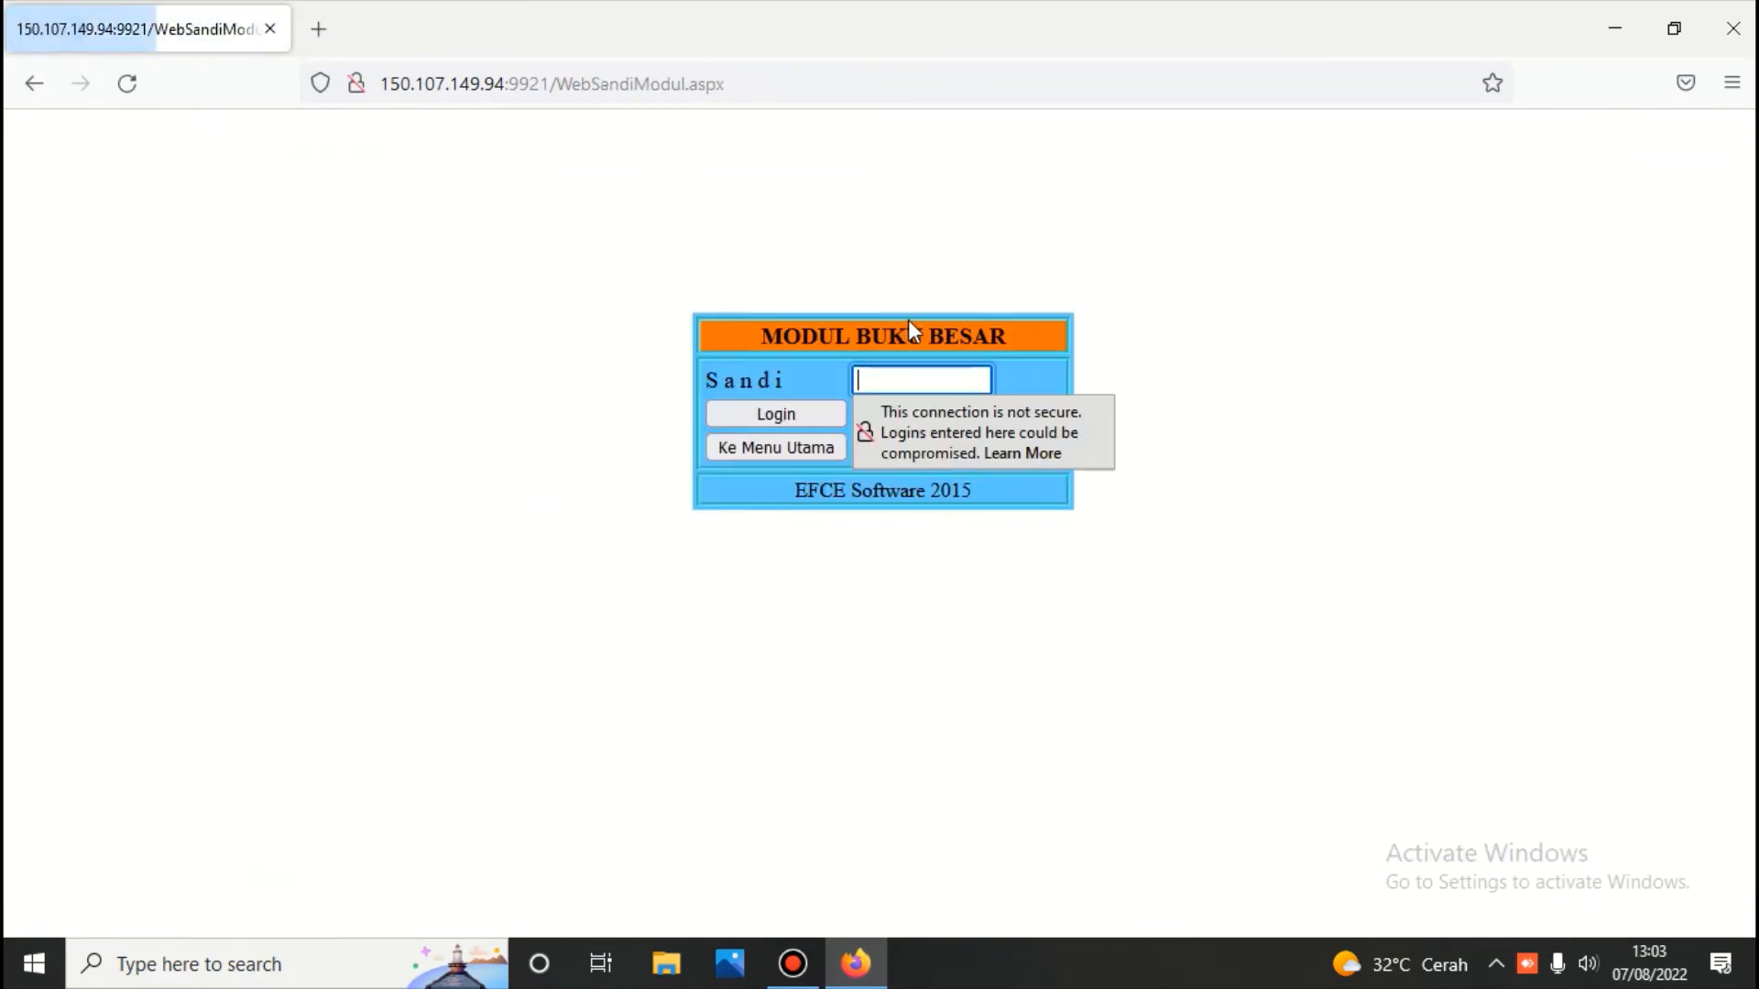
pyautogui.write('****')
pyautogui.press('Return')
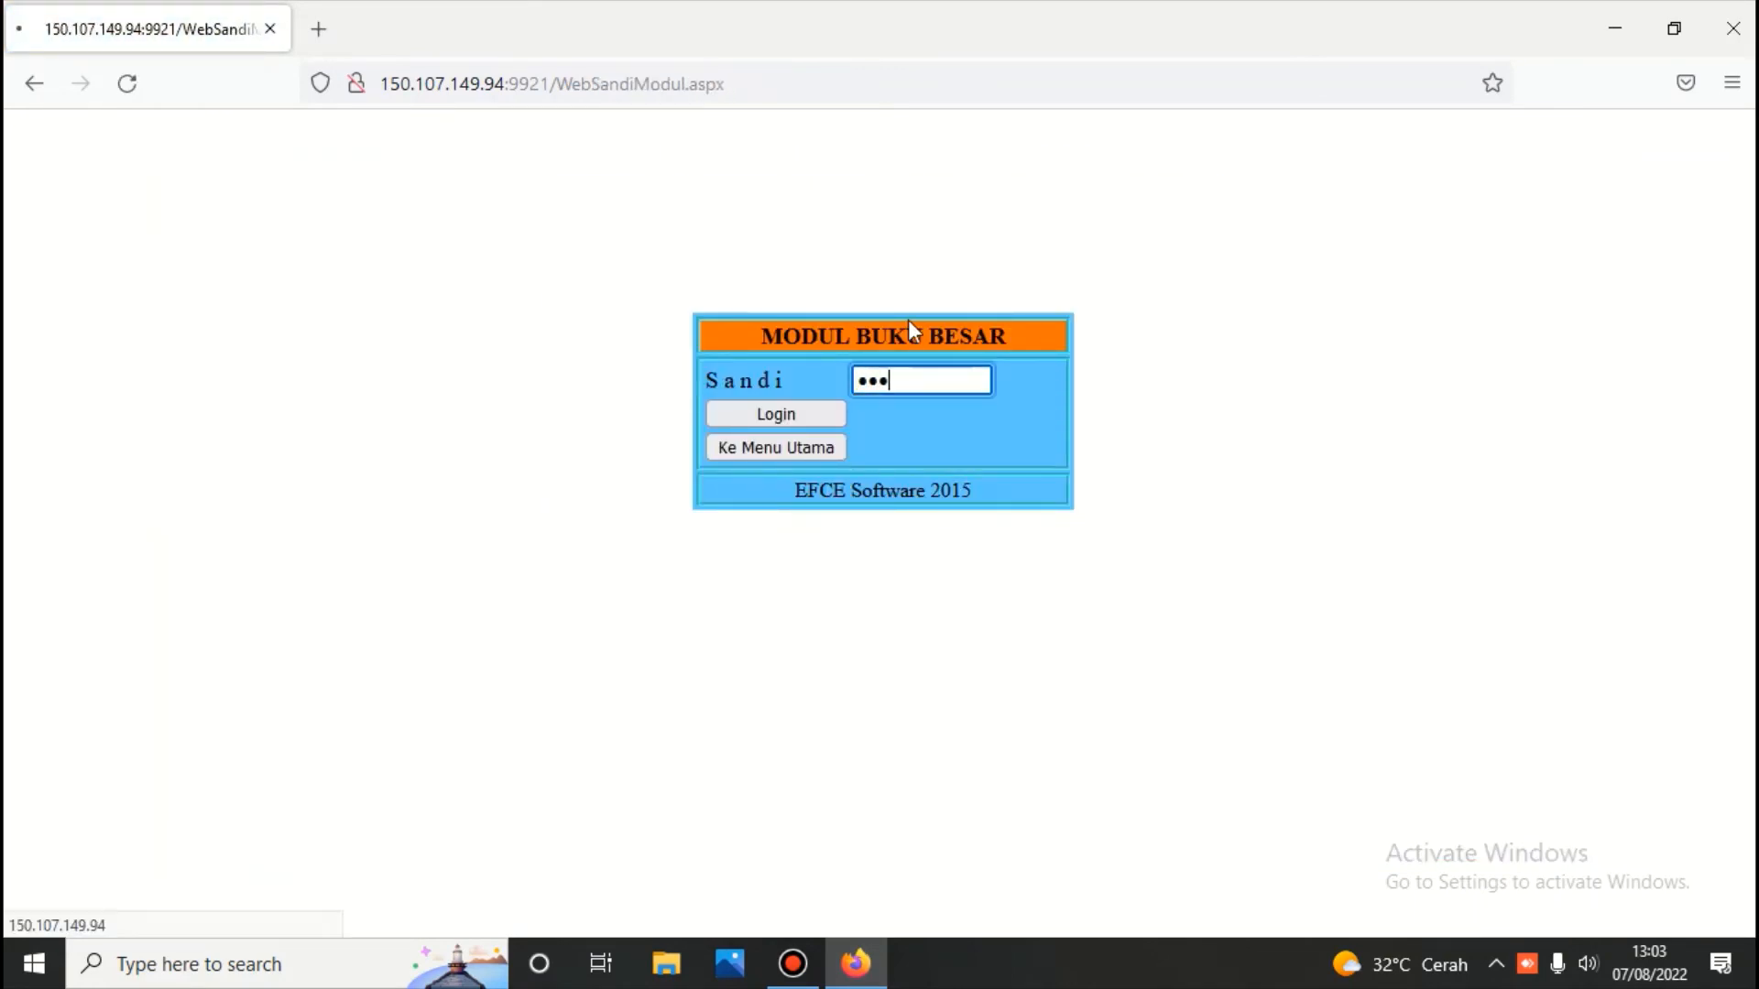
# Run Menghitung Persediaan with a cutoff date of 31/07/2022 and close it when finished
pyautogui.click(1035, 613)
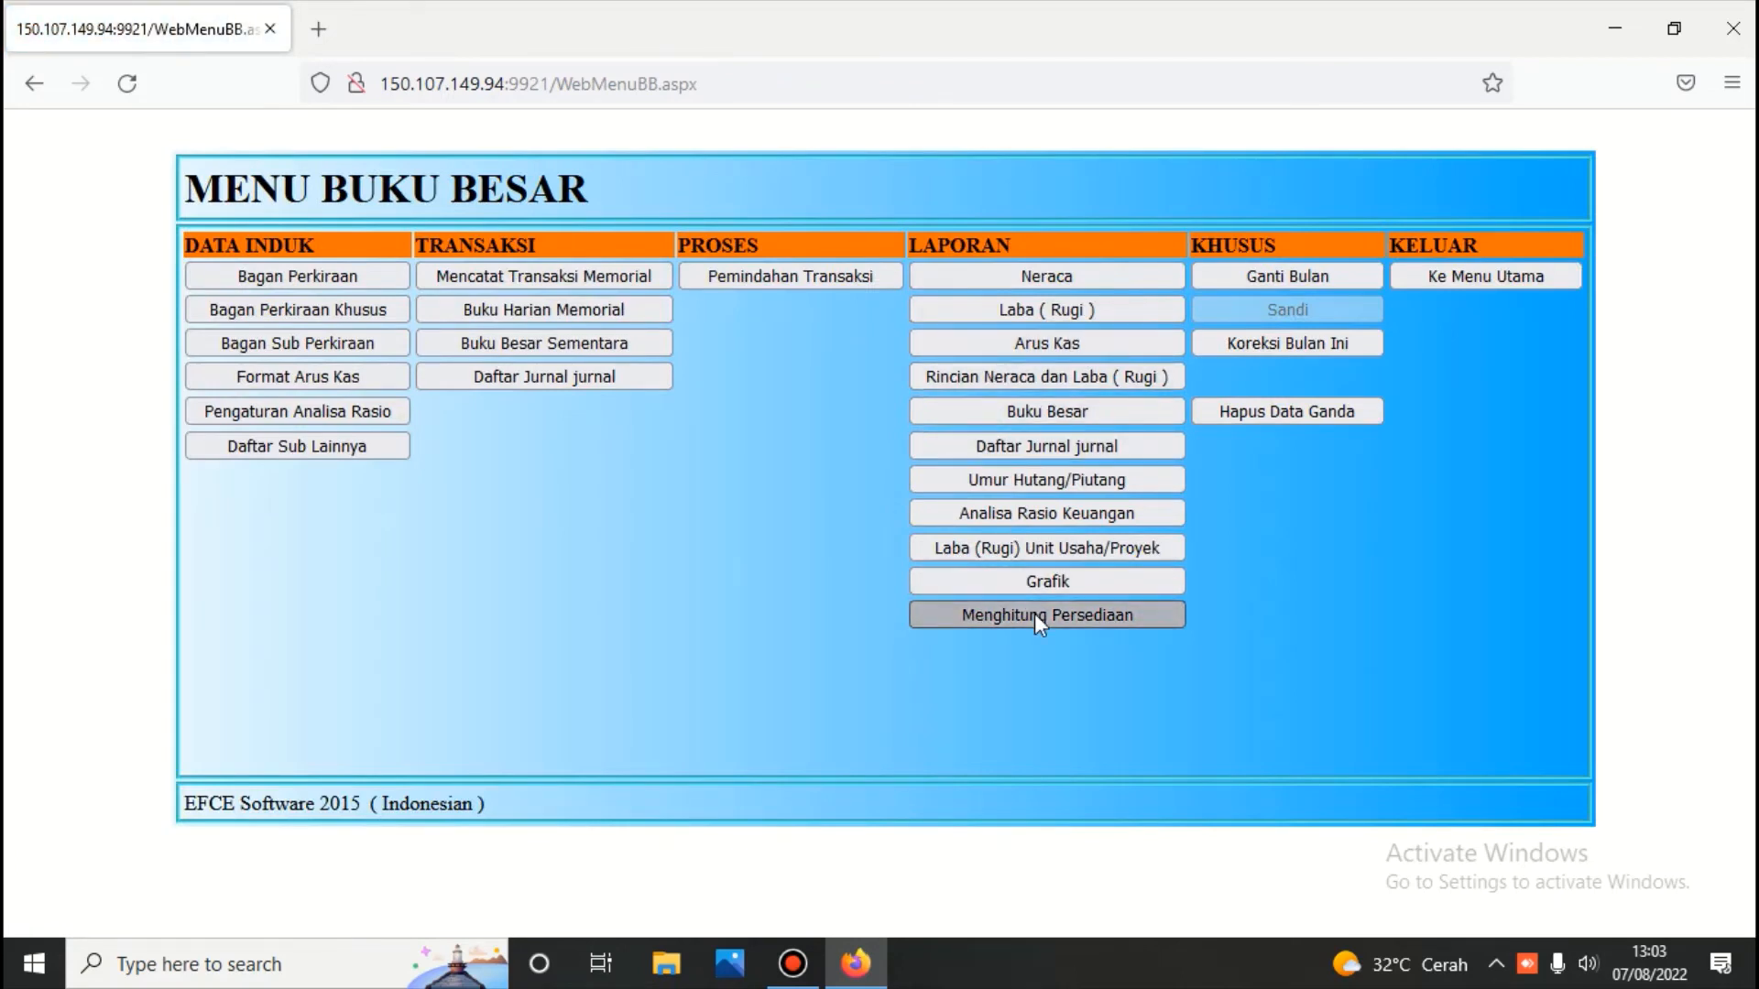
pyautogui.click(1030, 301)
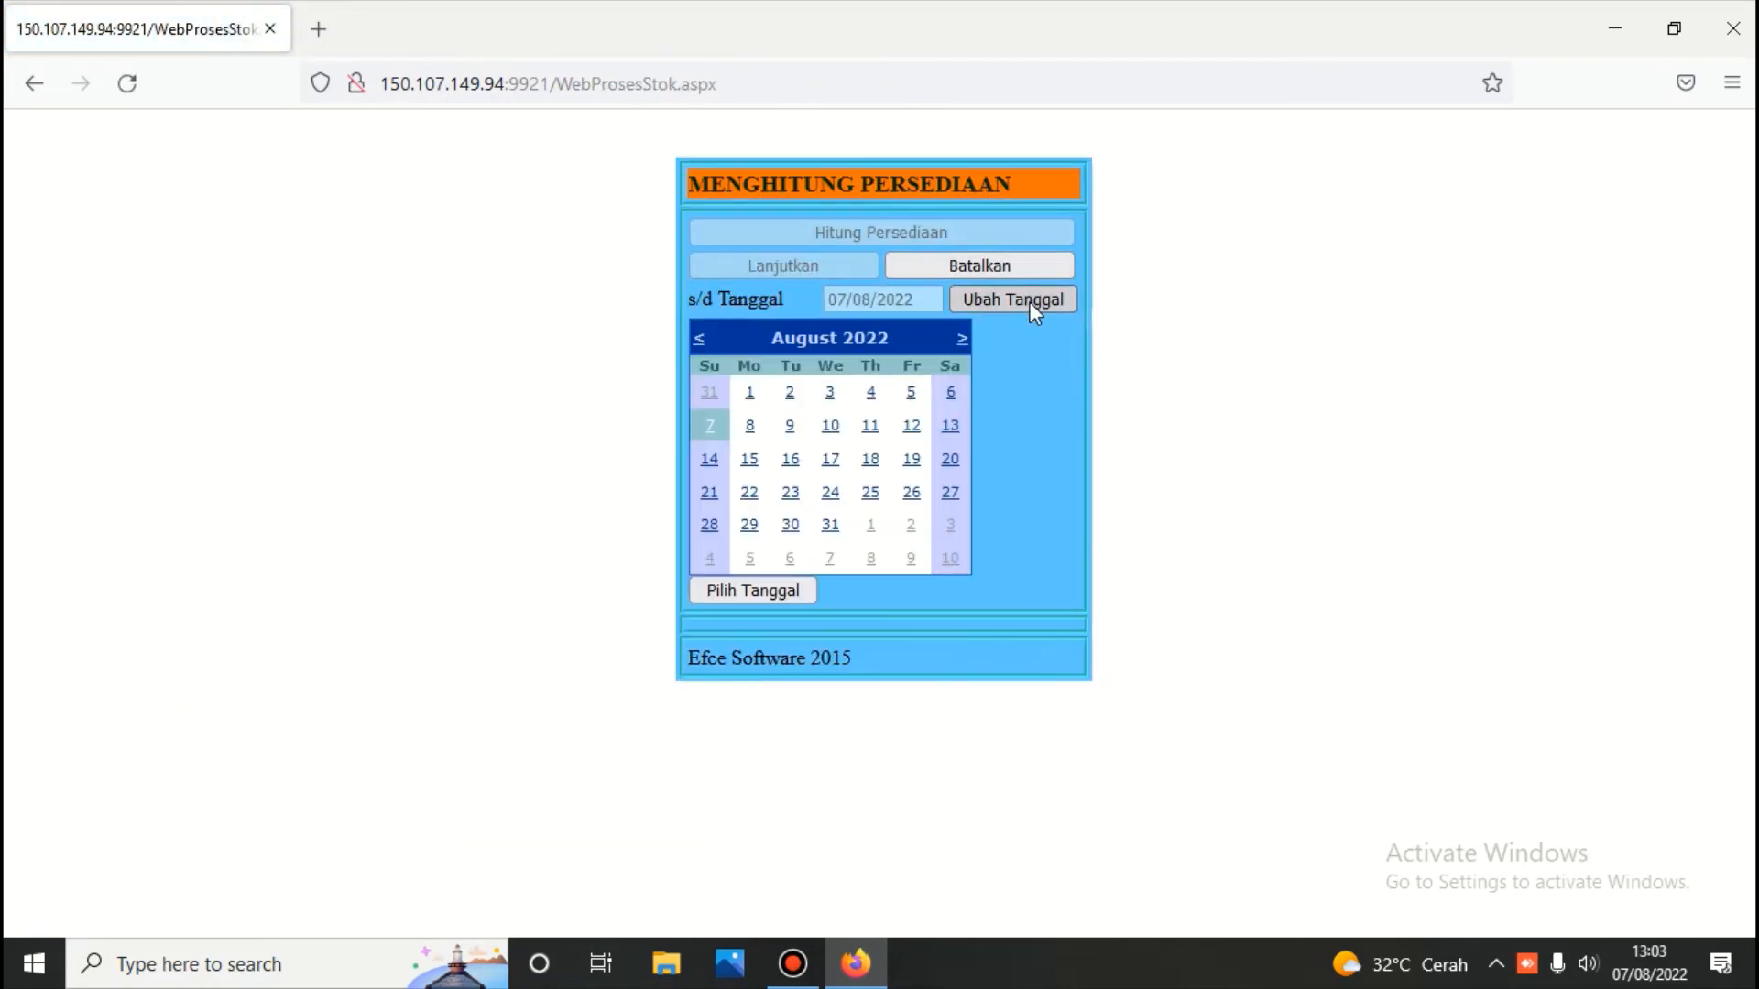
pyautogui.click(710, 393)
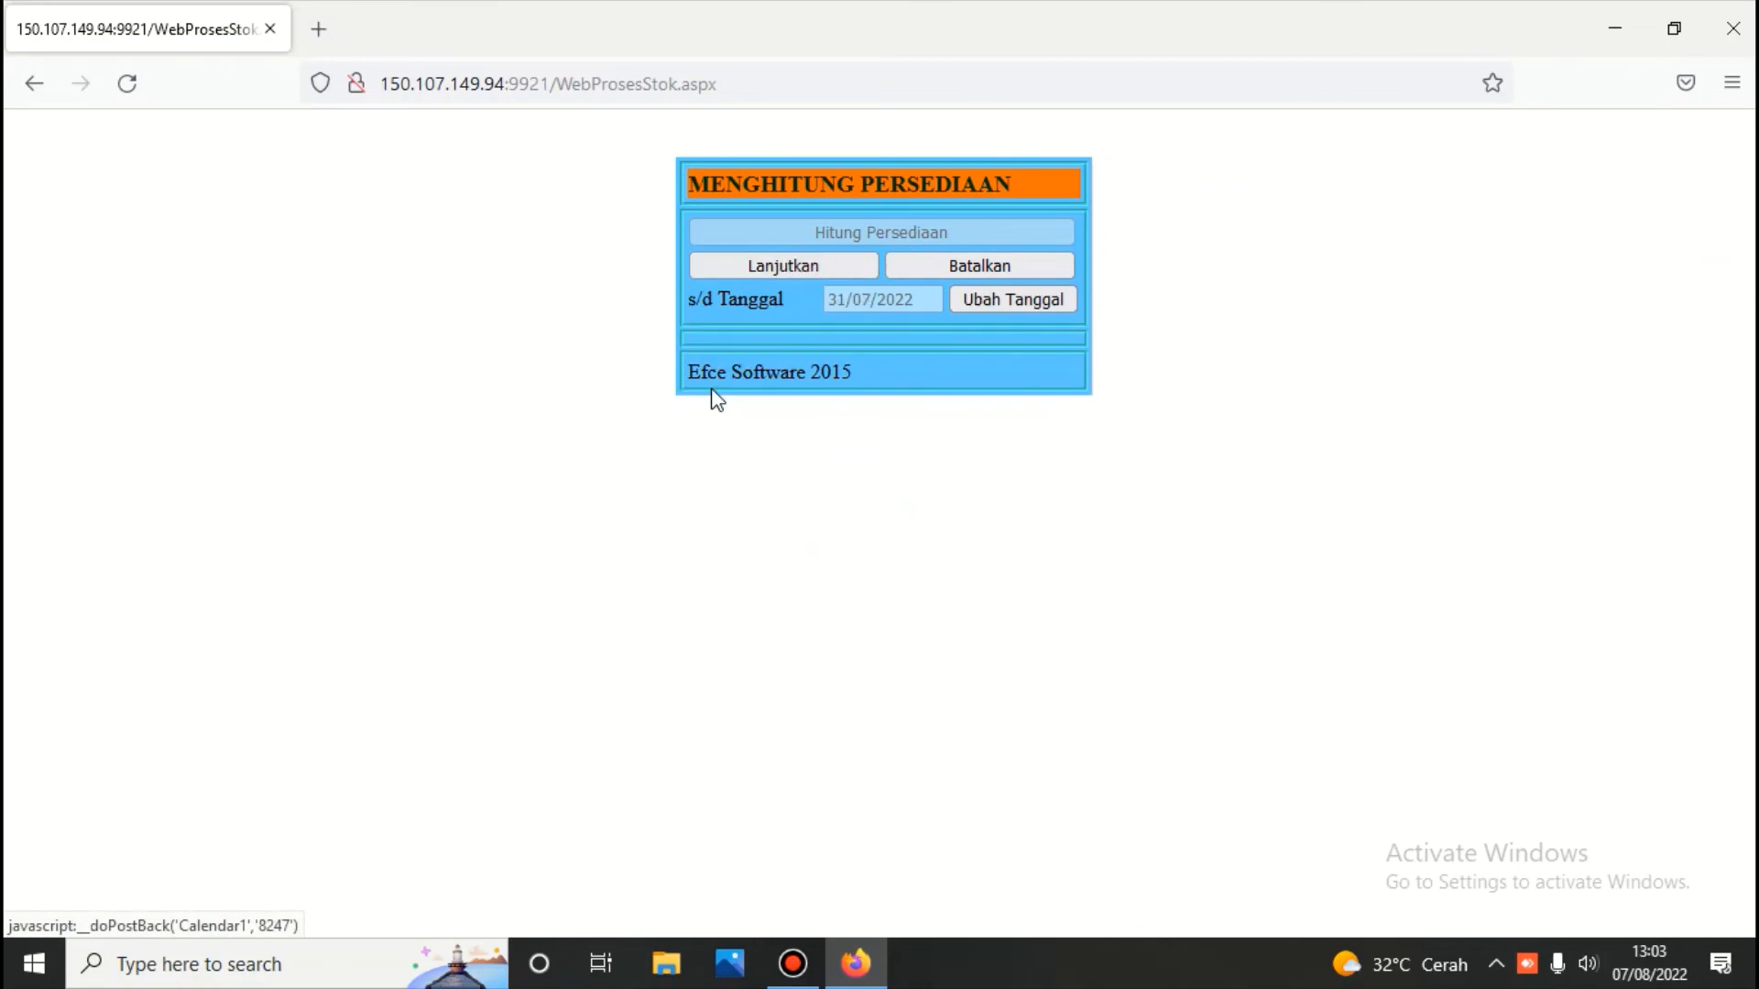
pyautogui.click(808, 268)
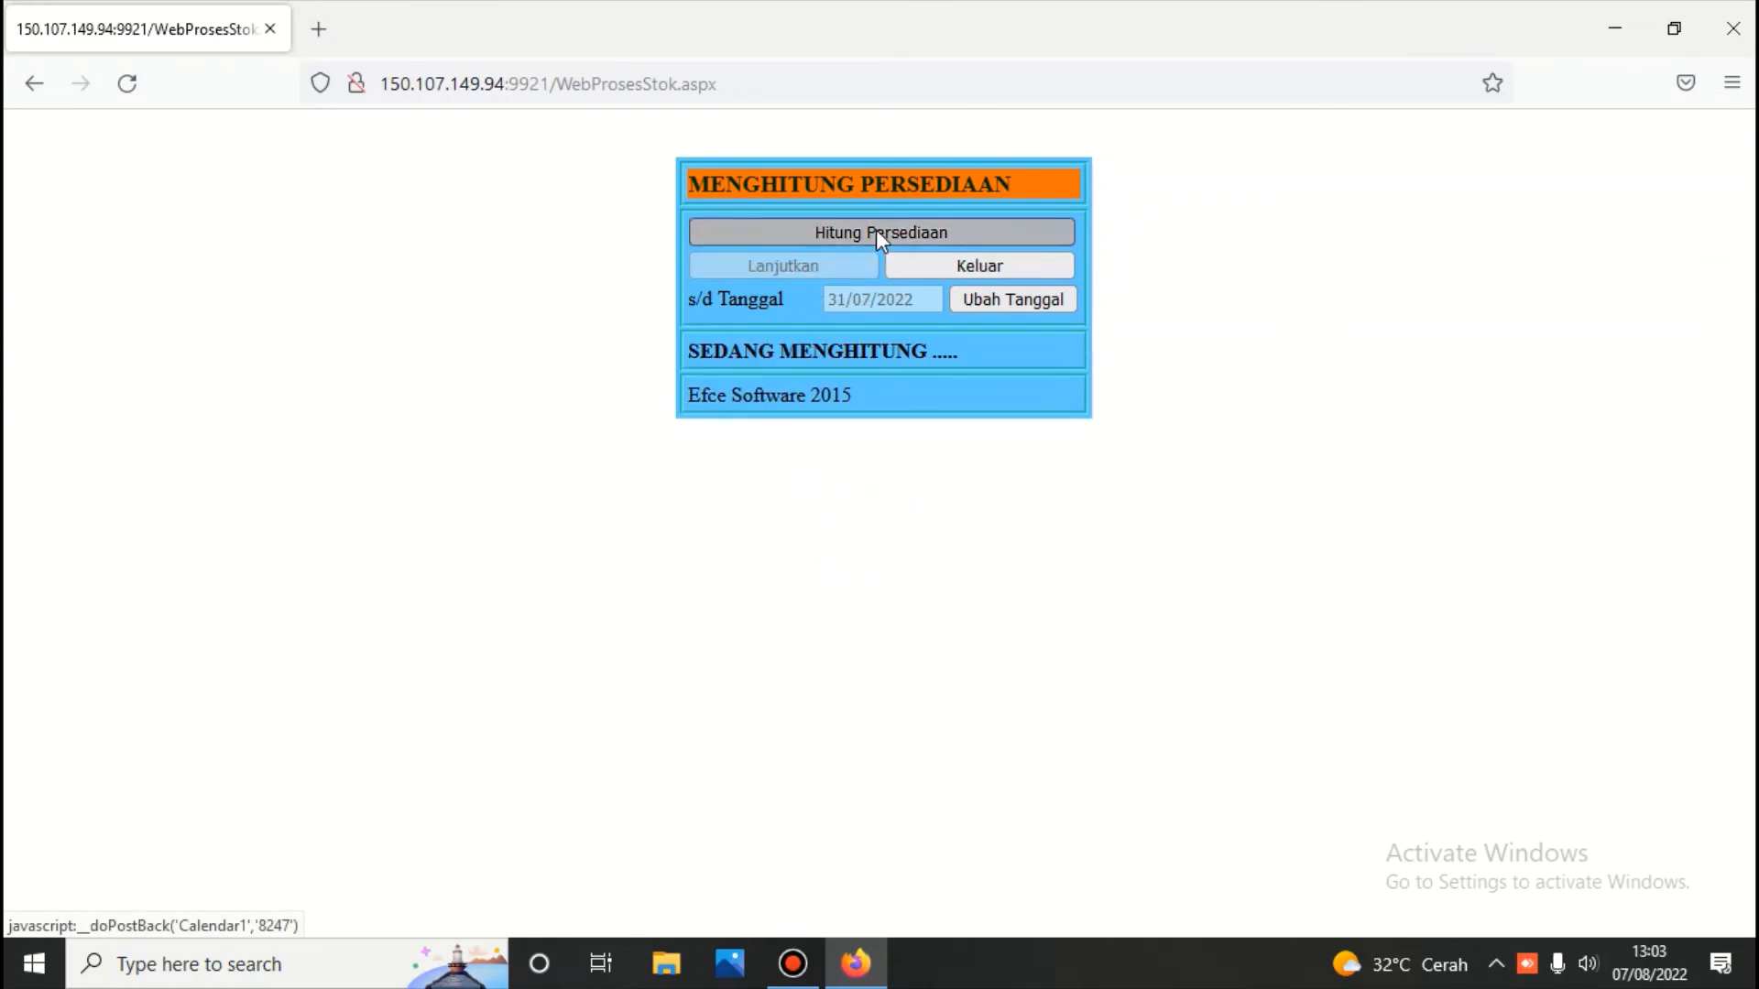
pyautogui.click(999, 263)
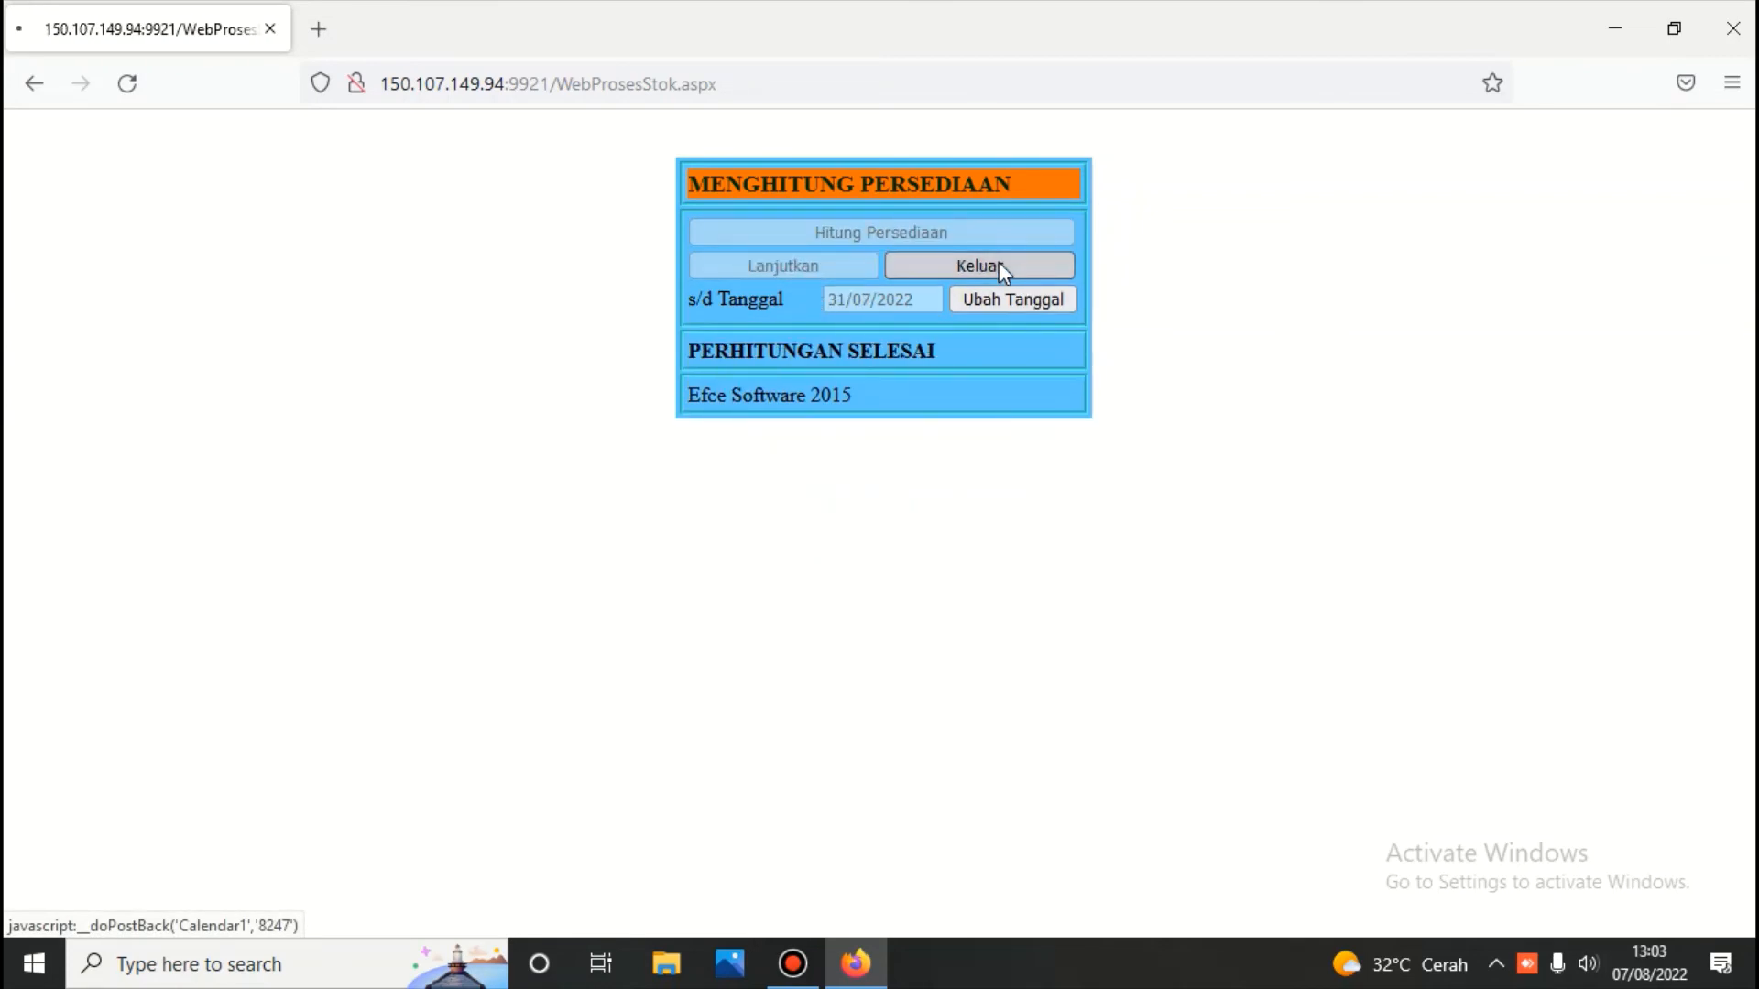
# Show the 31/07/2022 balance sheet accounts under Persediaan Barang Dagangan: 40.000.000,00 and 1.375.000,00
pyautogui.click(1041, 279)
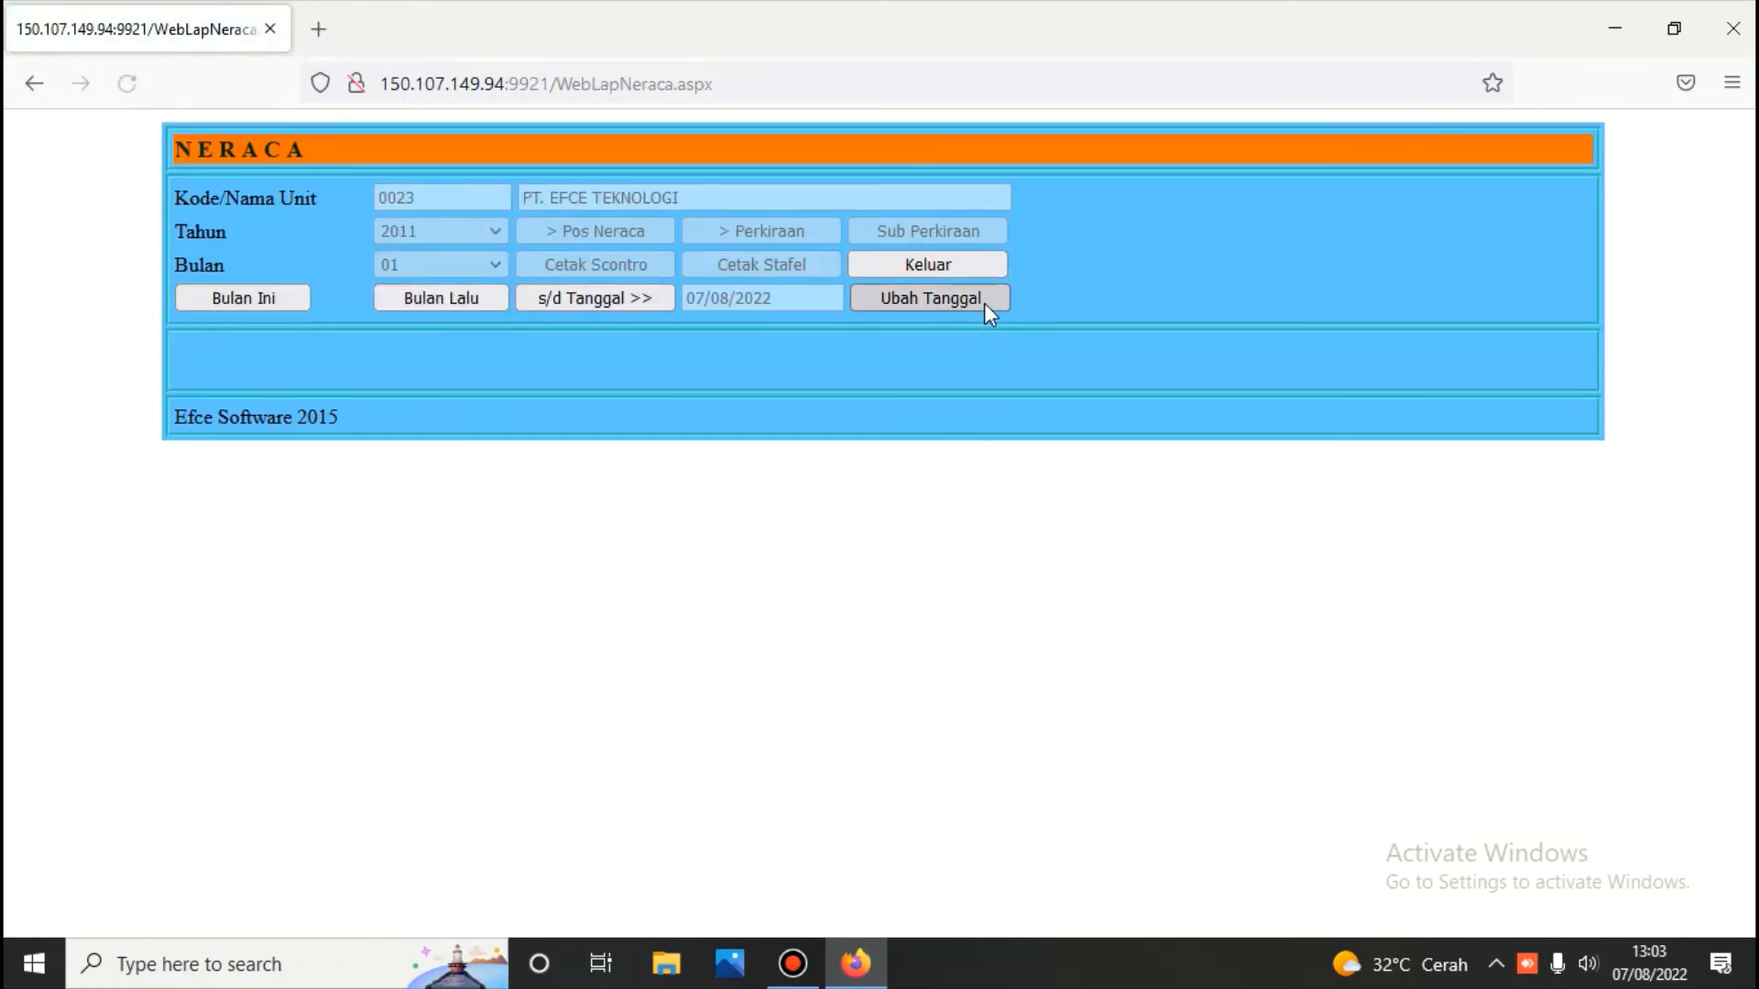
pyautogui.click(984, 300)
pyautogui.click(394, 419)
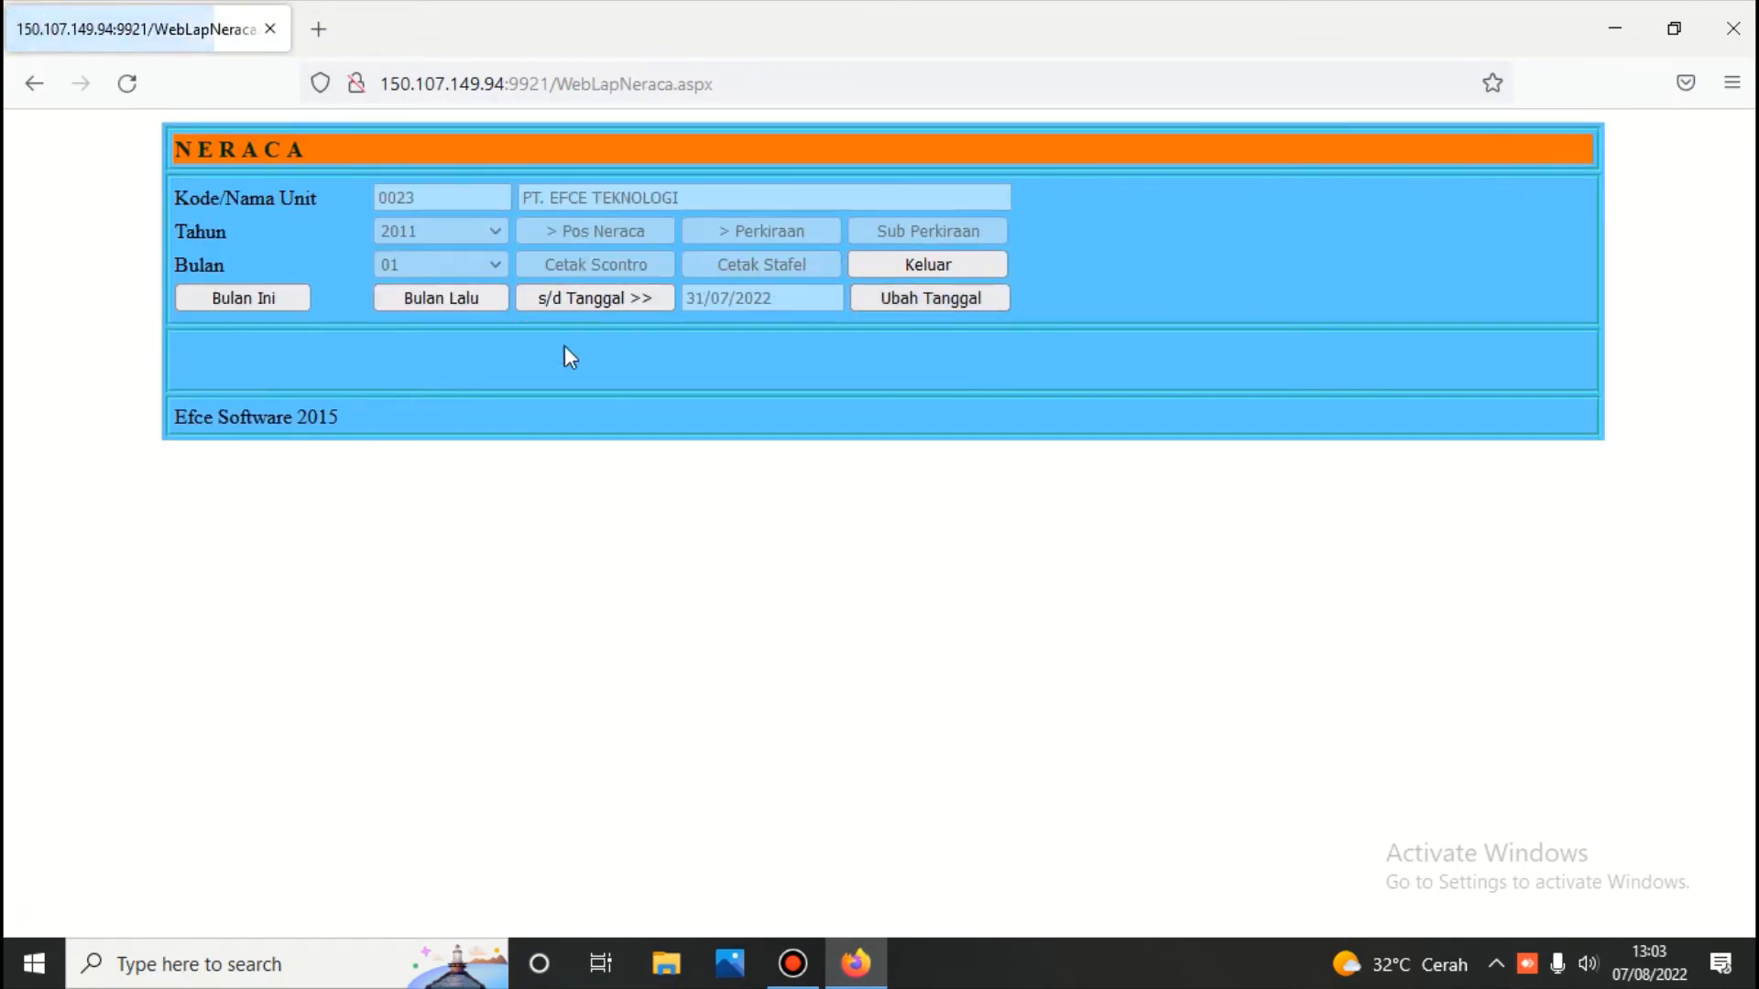
pyautogui.click(631, 299)
pyautogui.click(621, 230)
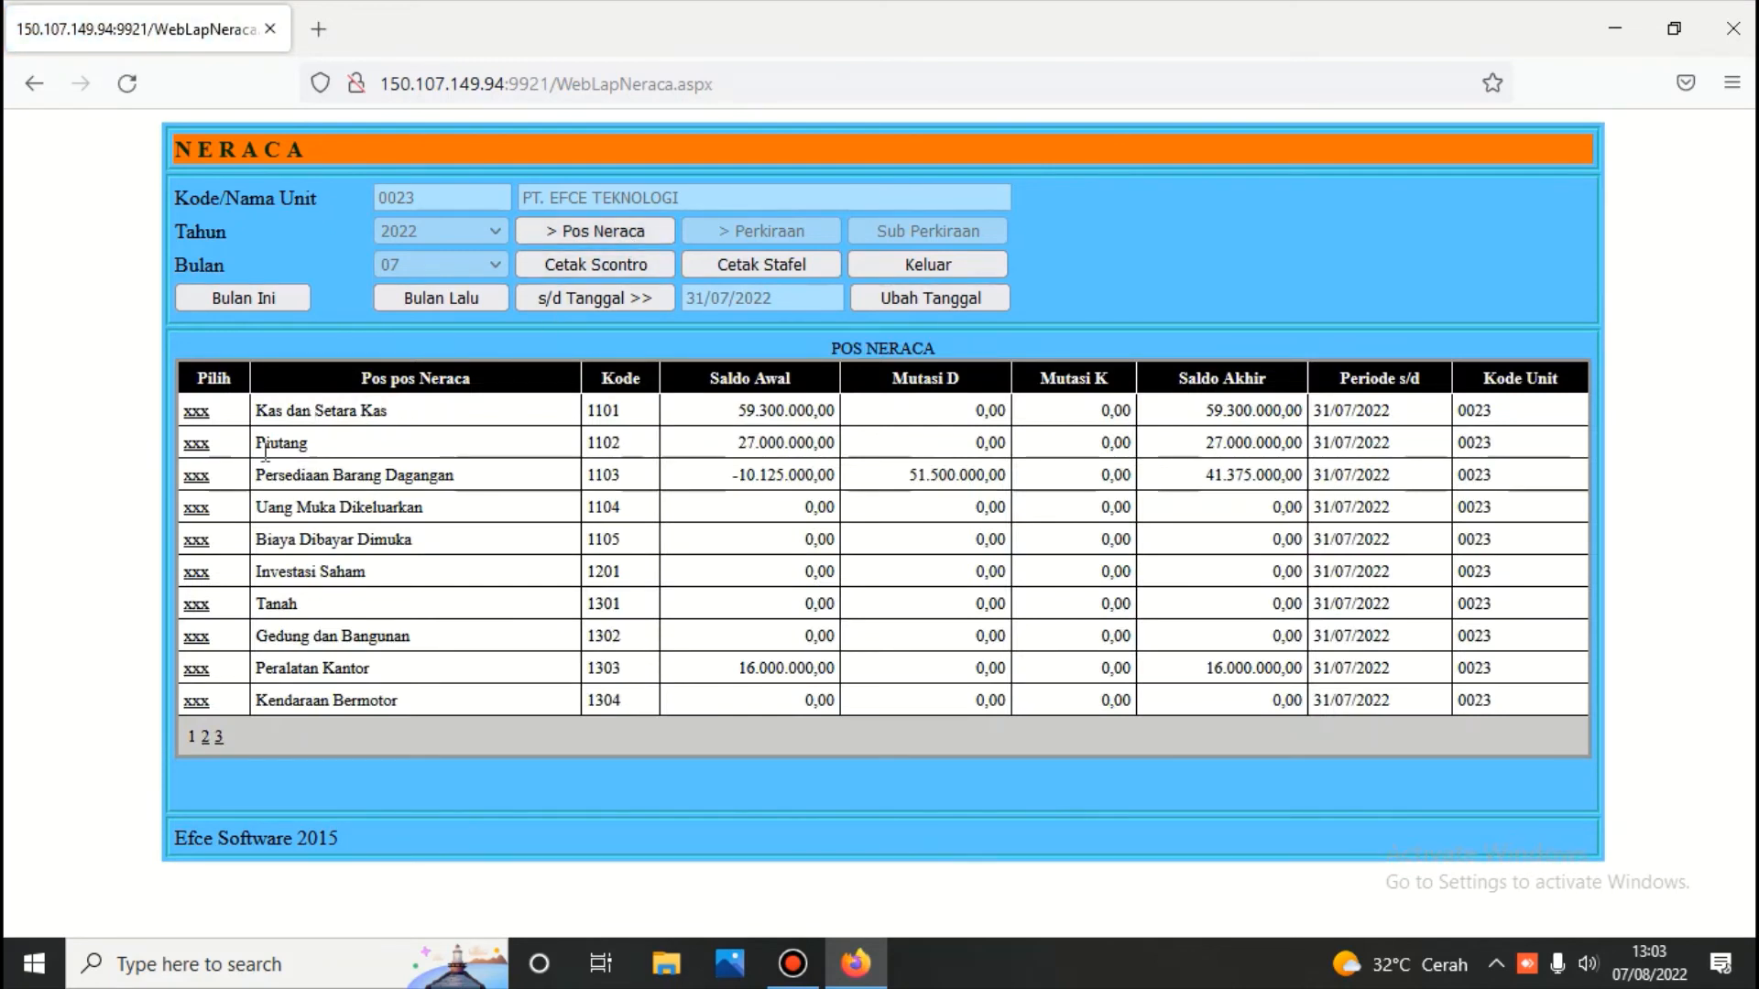
pyautogui.click(196, 477)
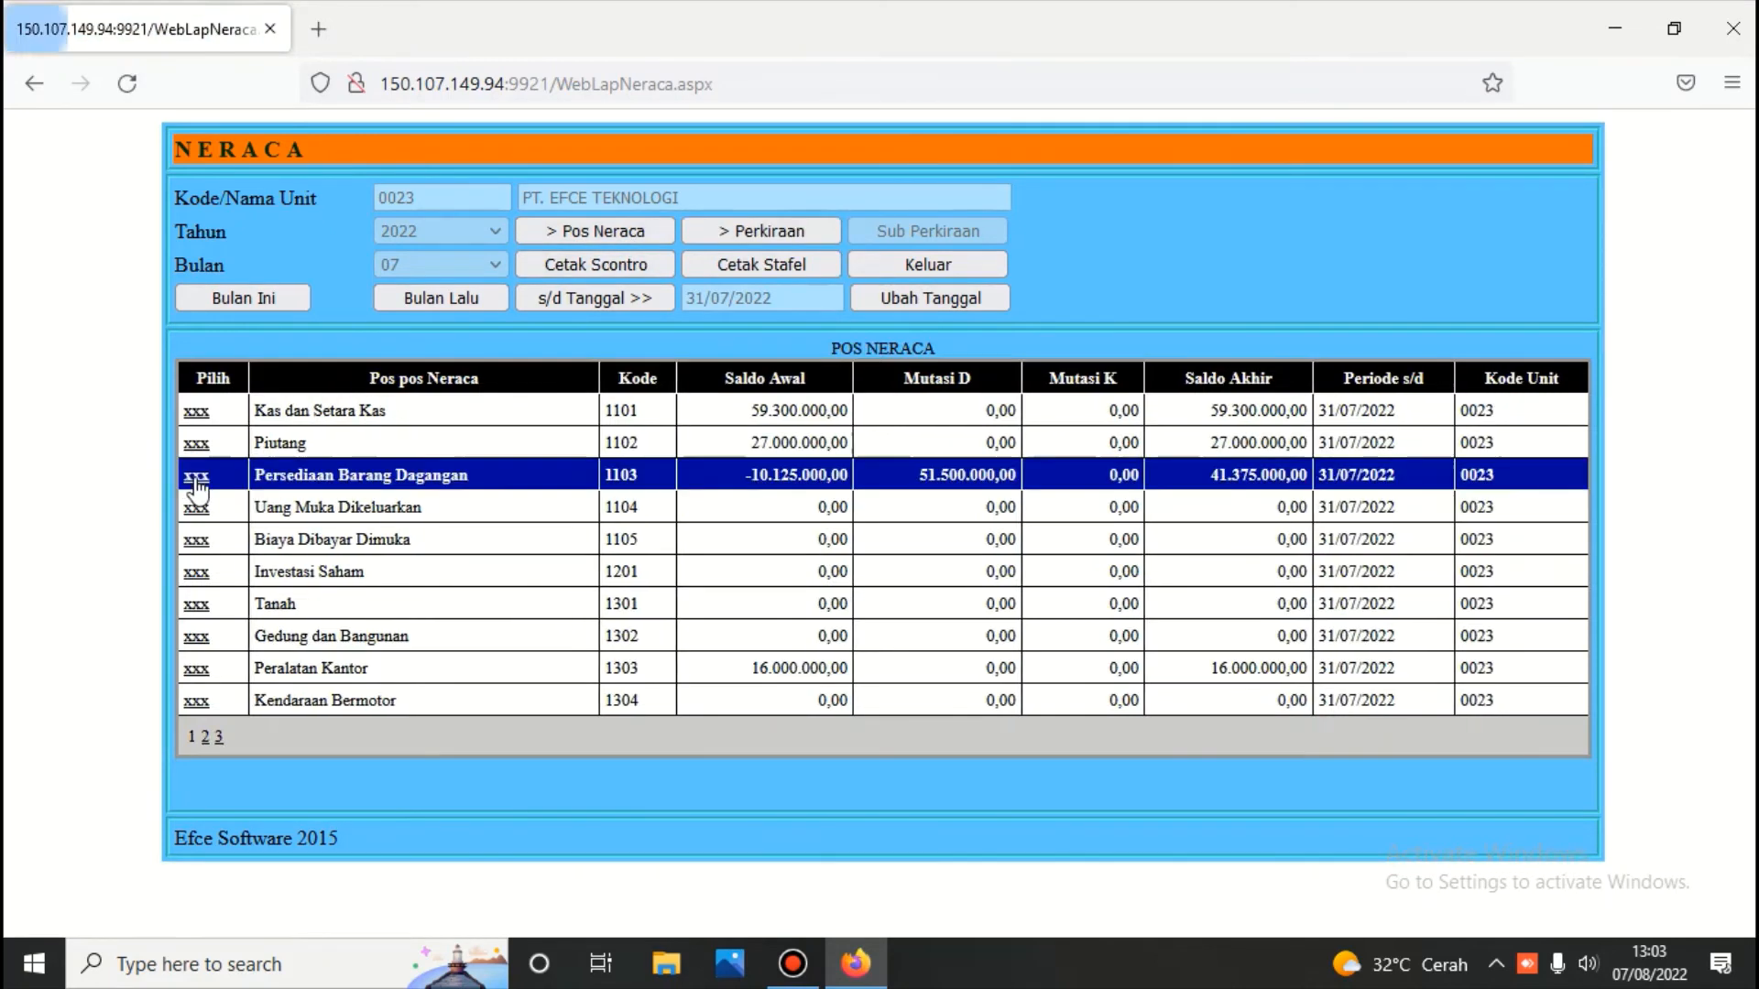
pyautogui.click(812, 231)
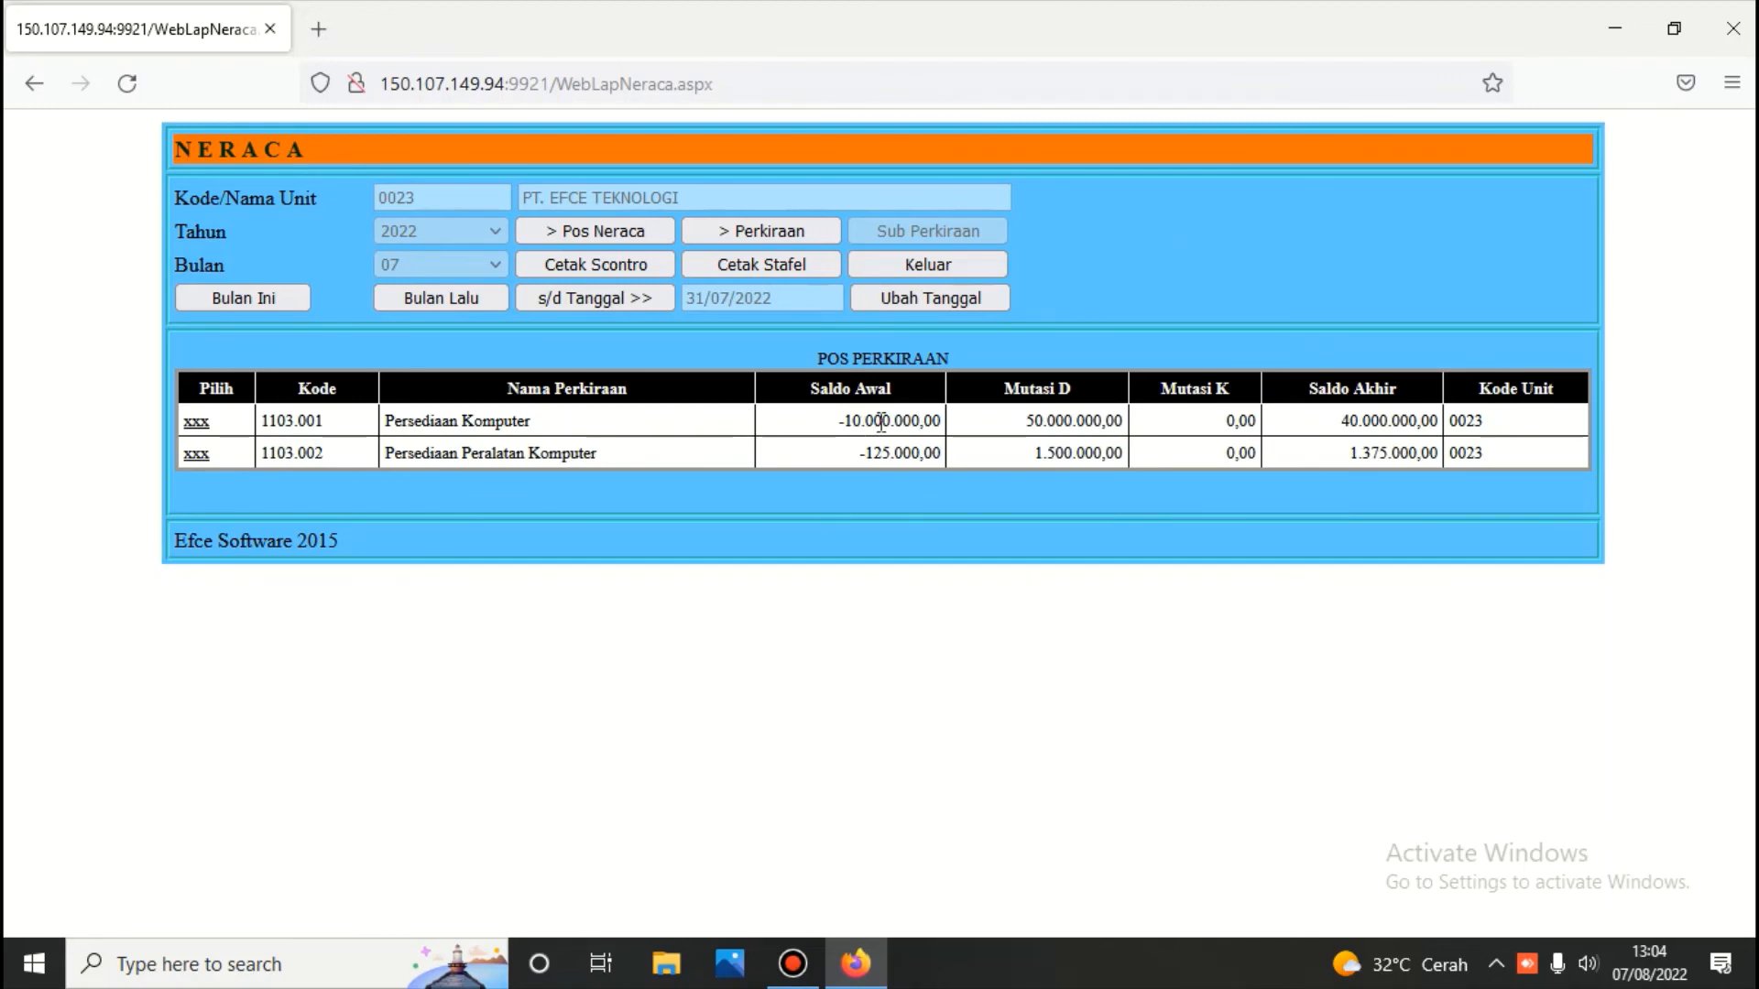
# Open the general ledger report with the period set to 31/07/2022
pyautogui.click(926, 260)
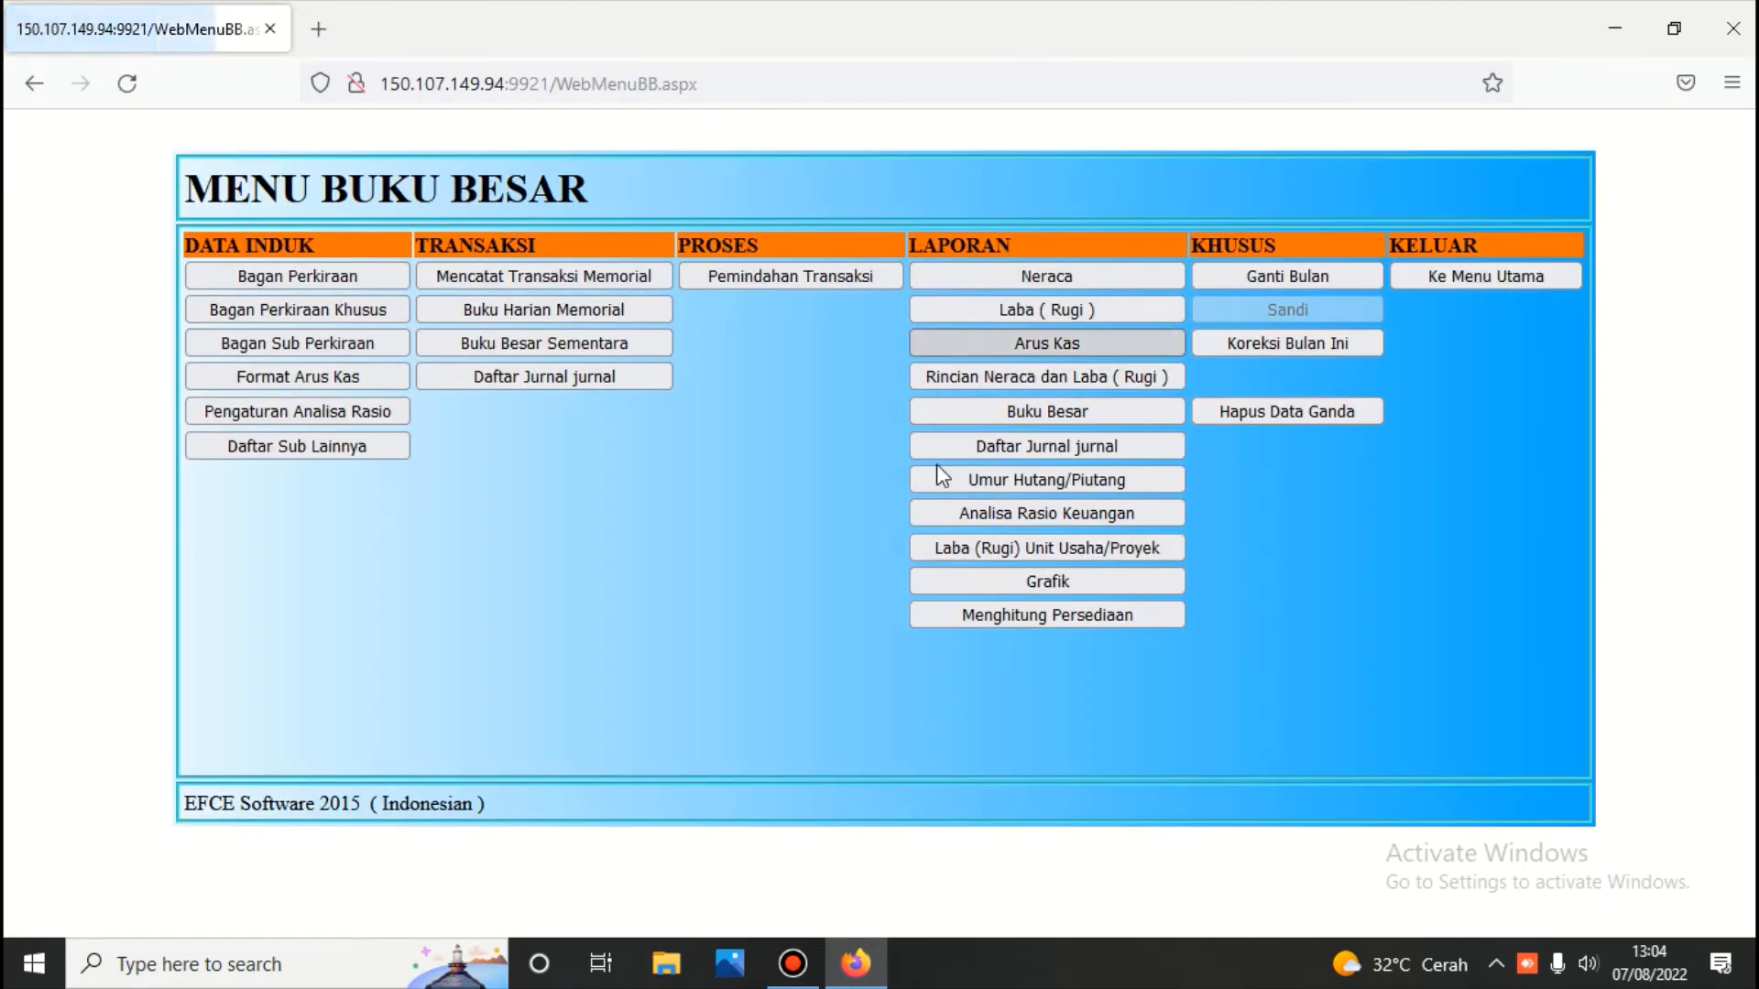
pyautogui.click(1047, 409)
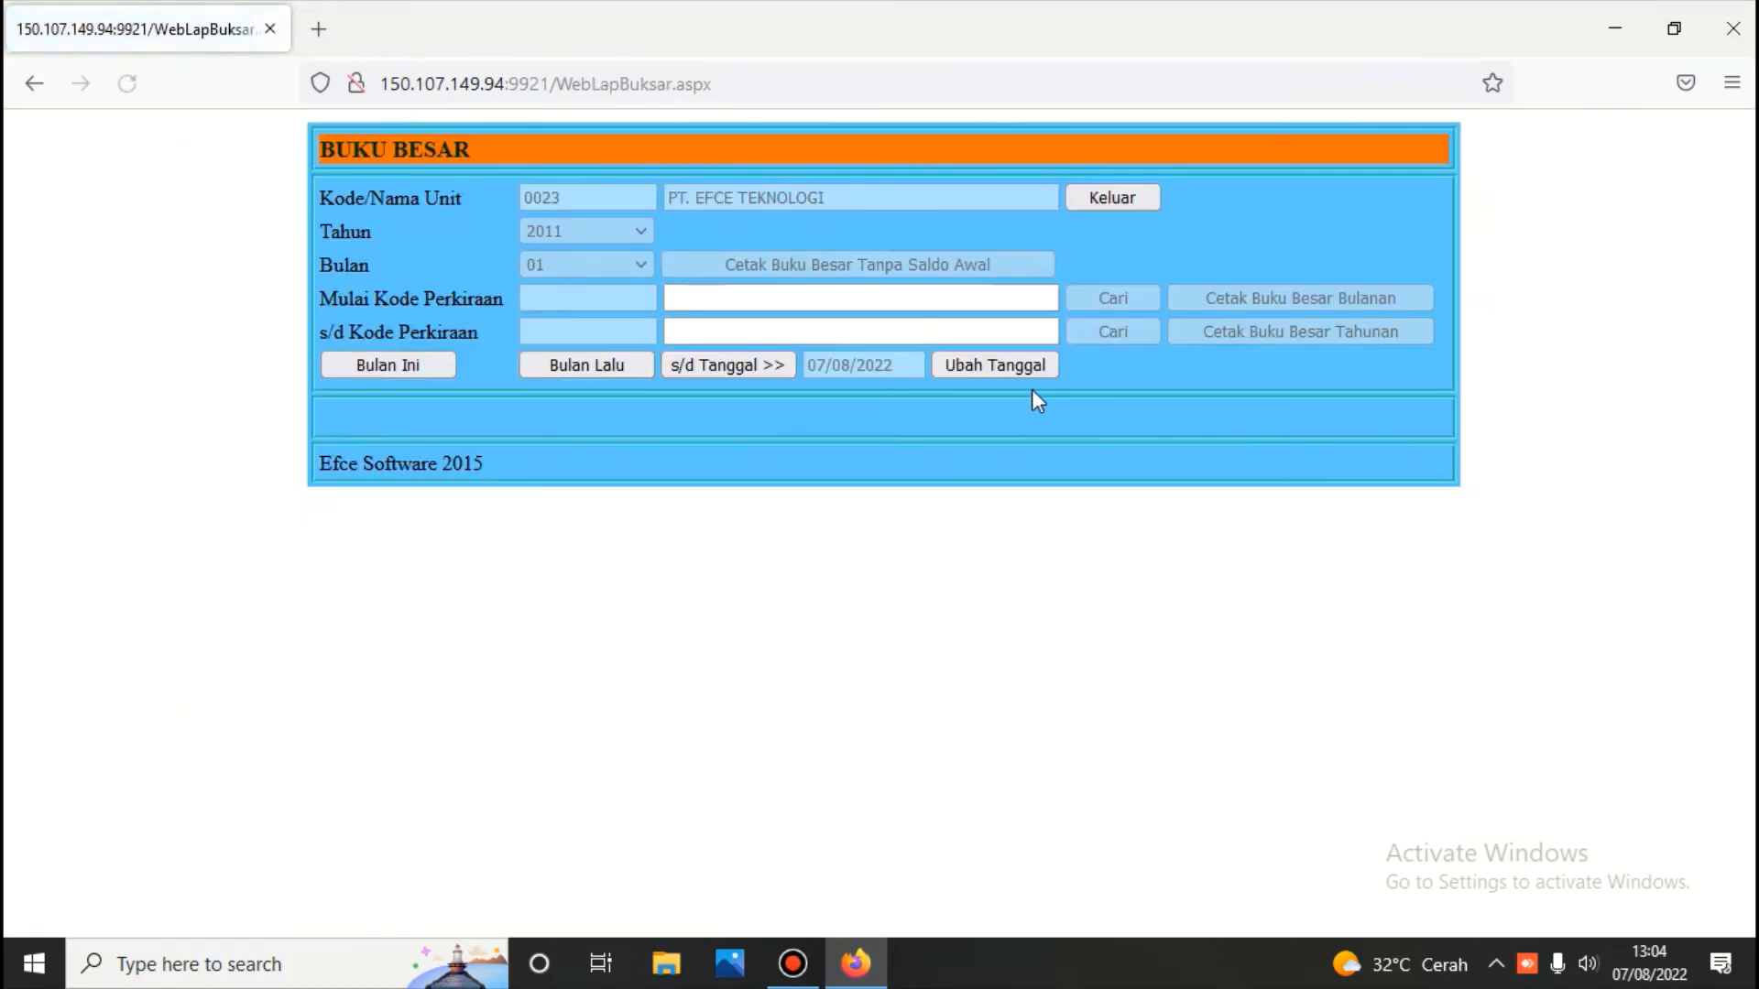
pyautogui.click(986, 363)
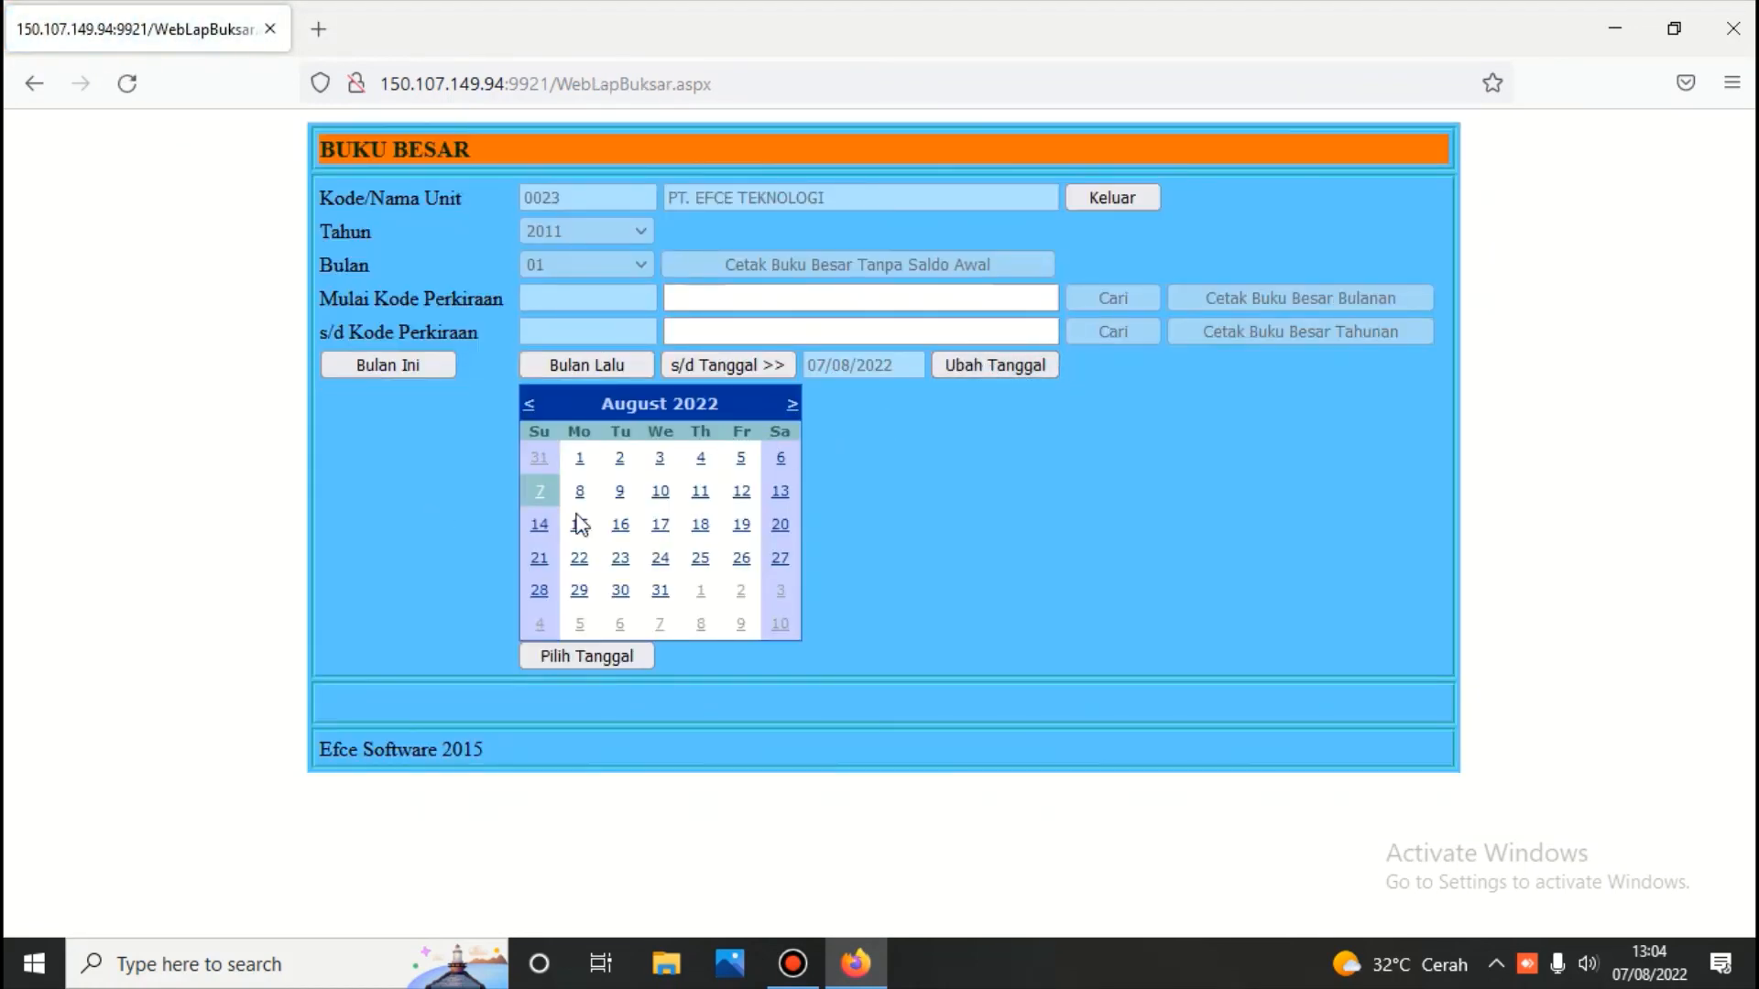
pyautogui.click(540, 458)
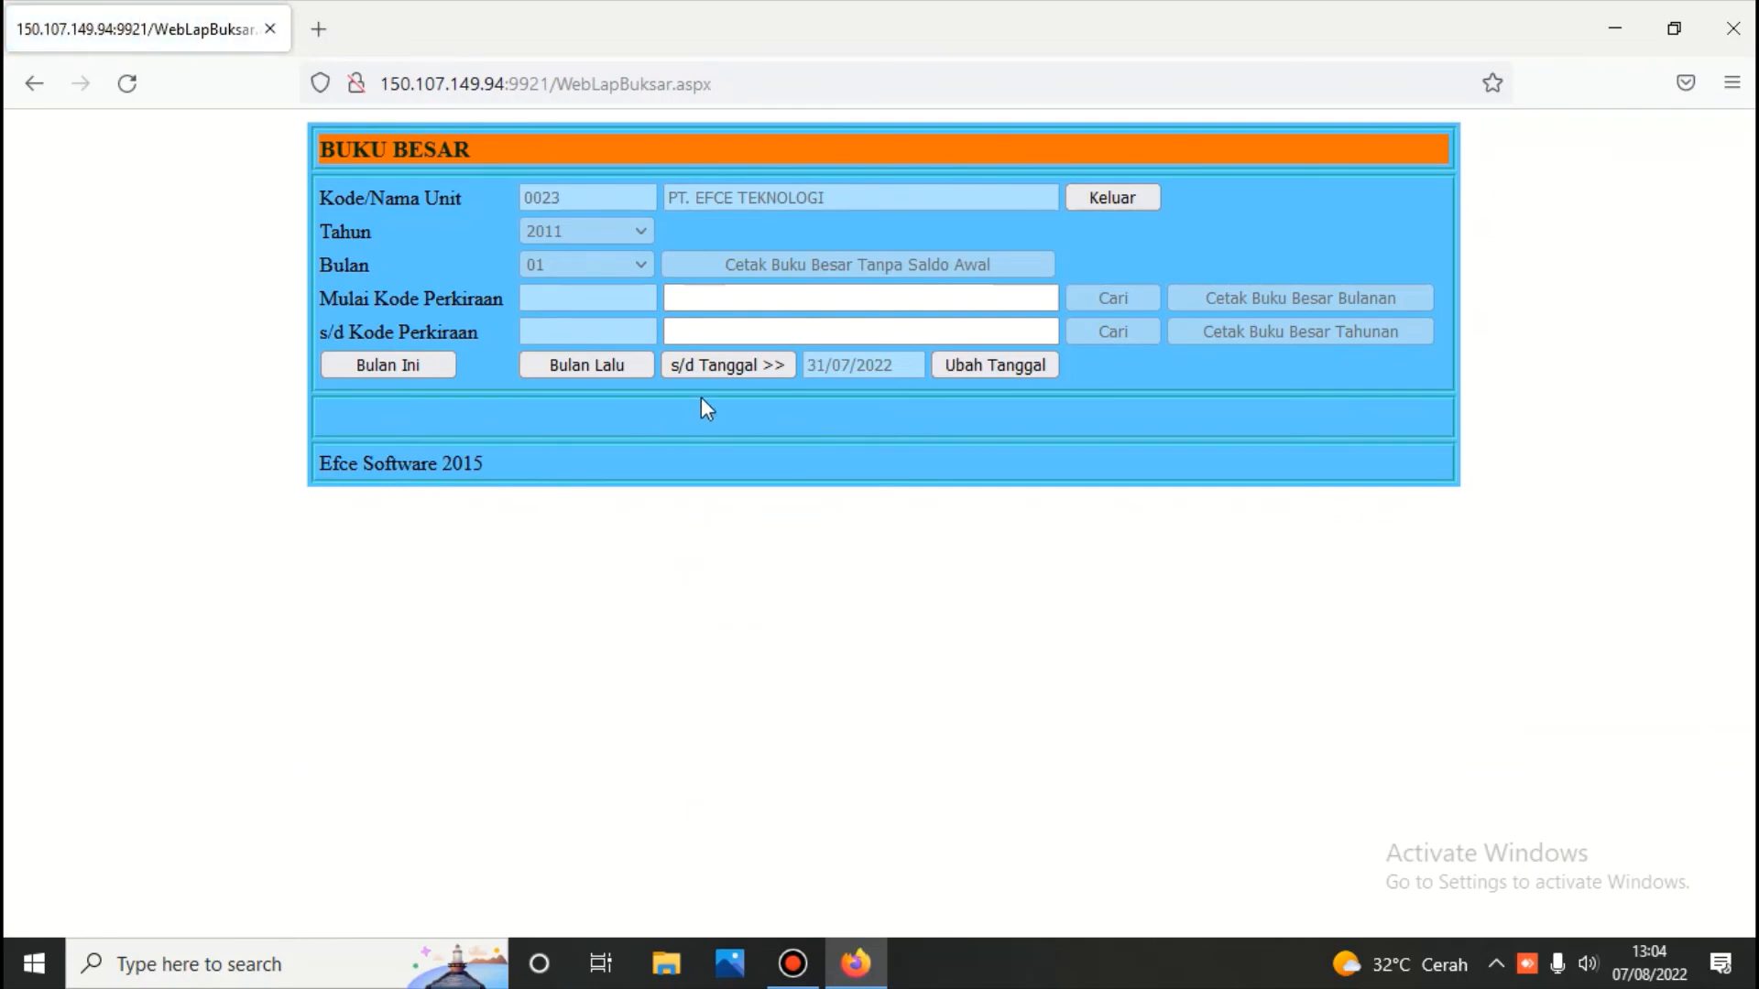
pyautogui.click(710, 365)
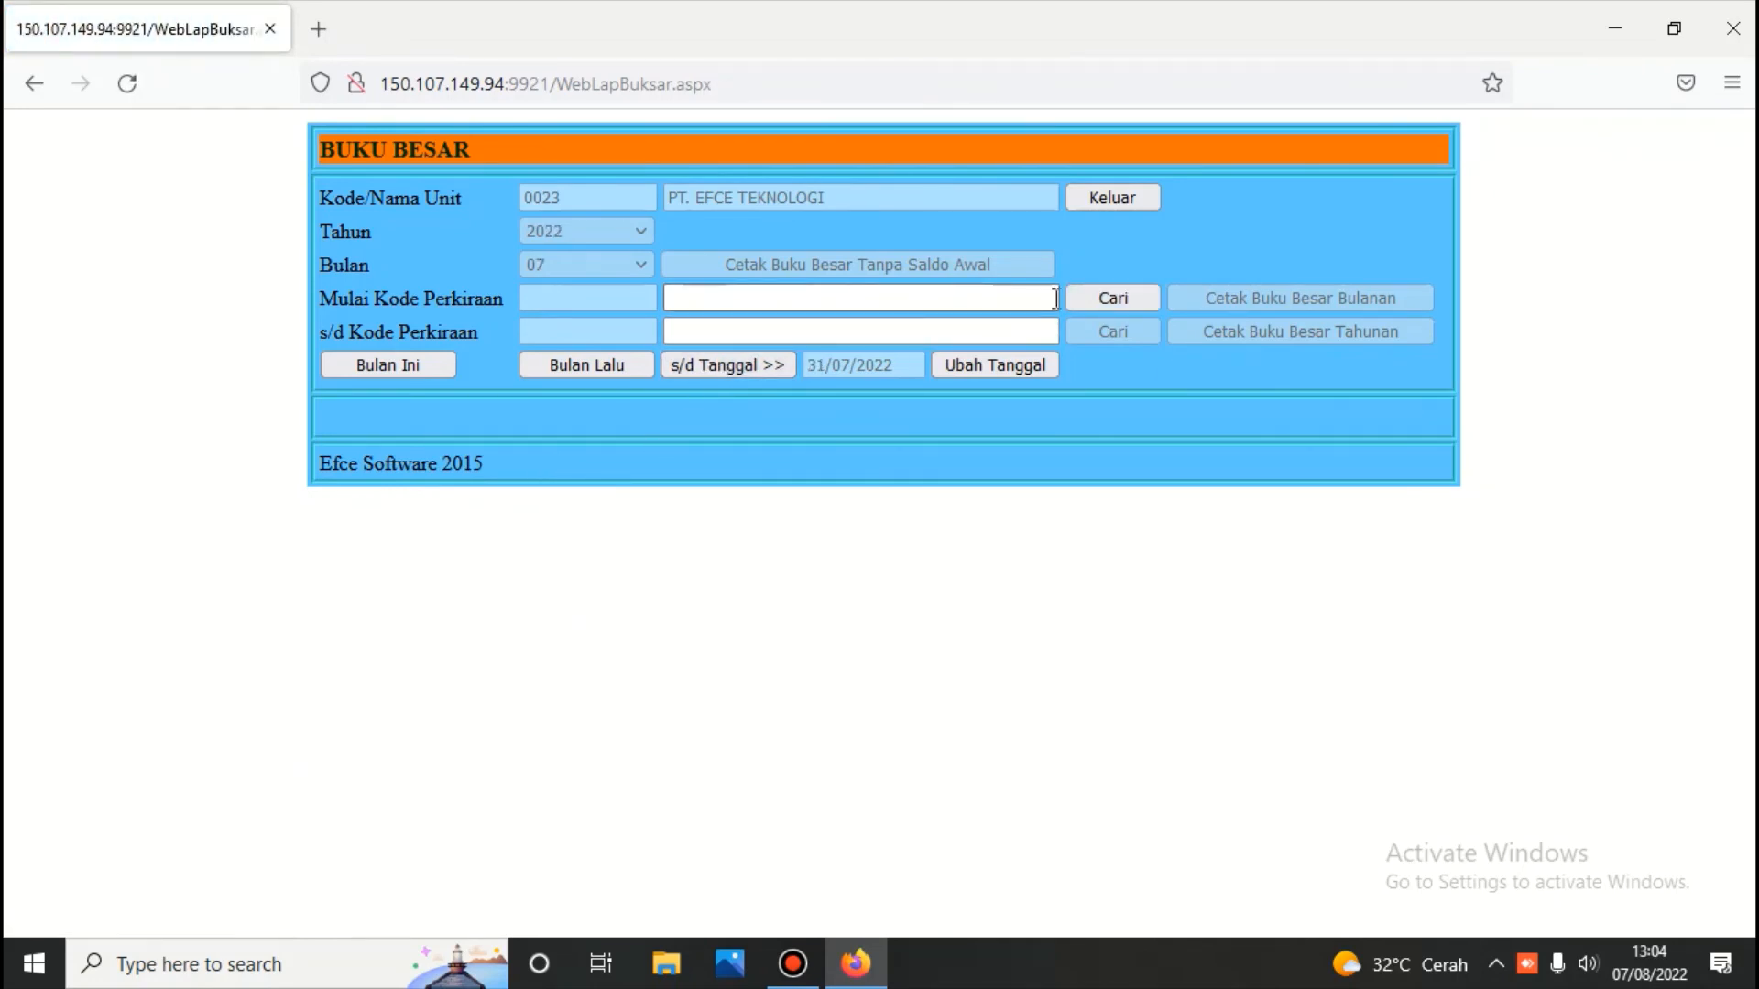
# Print the monthly ledger for accounts 1103.001 through 1103.002 and review its balances
pyautogui.click(1081, 295)
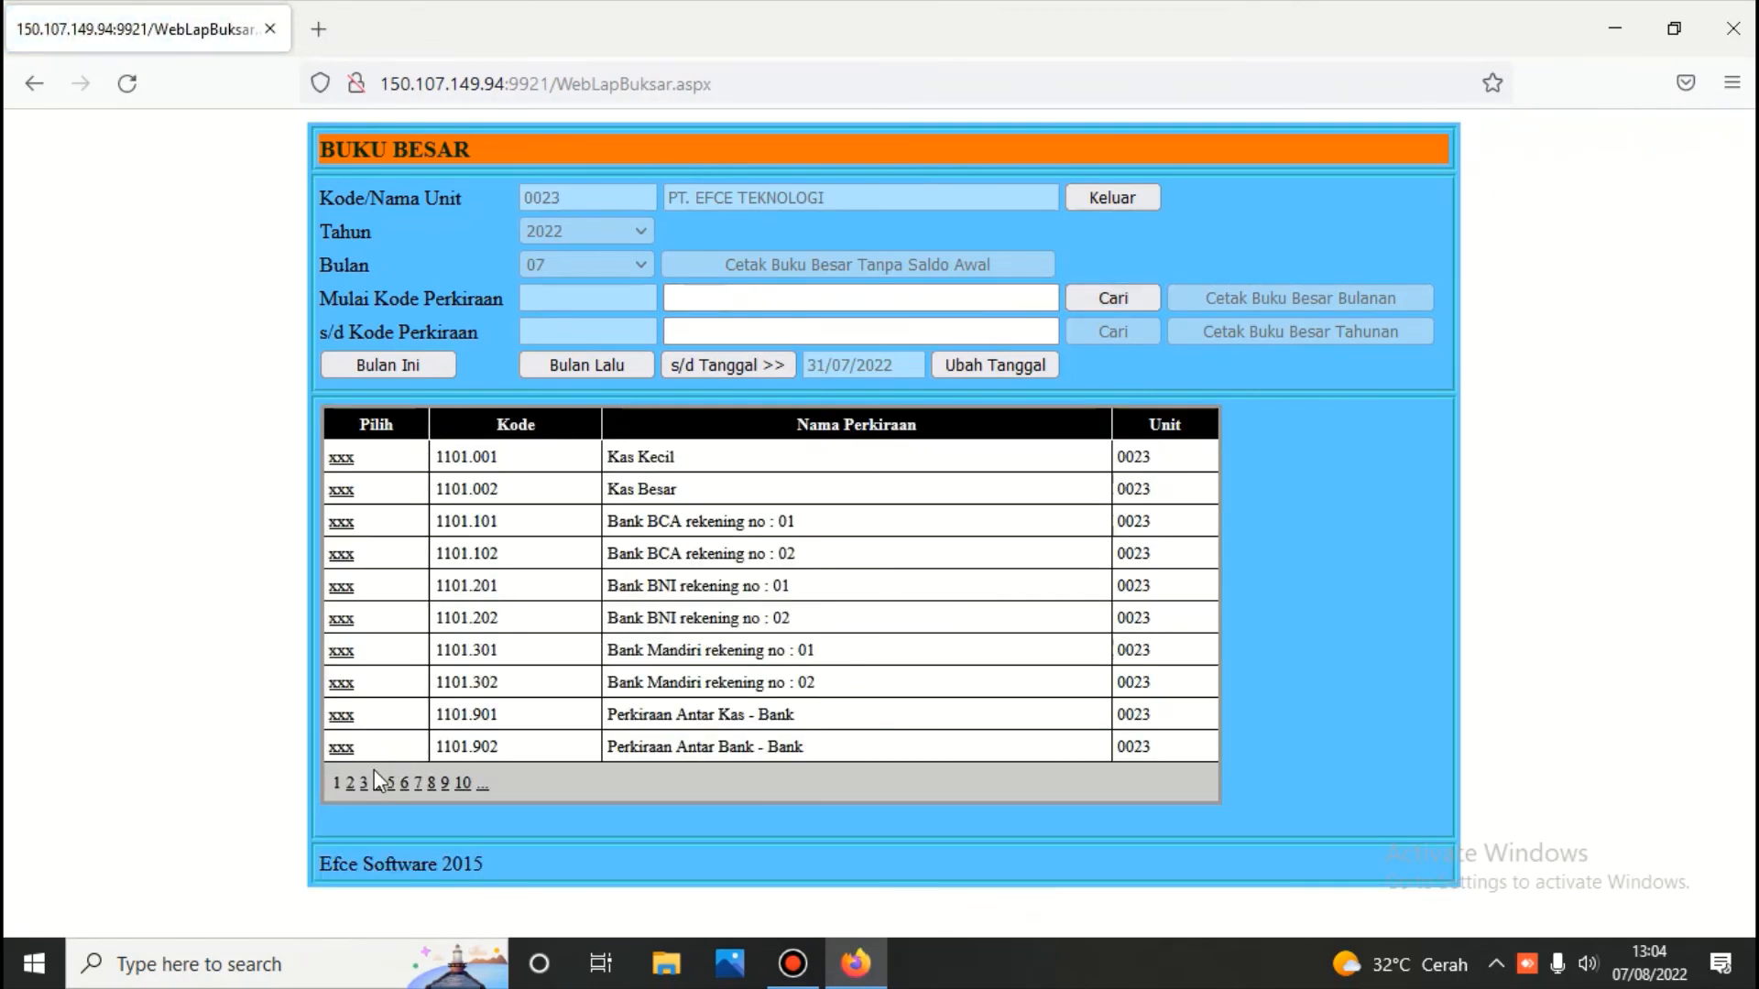
pyautogui.click(350, 784)
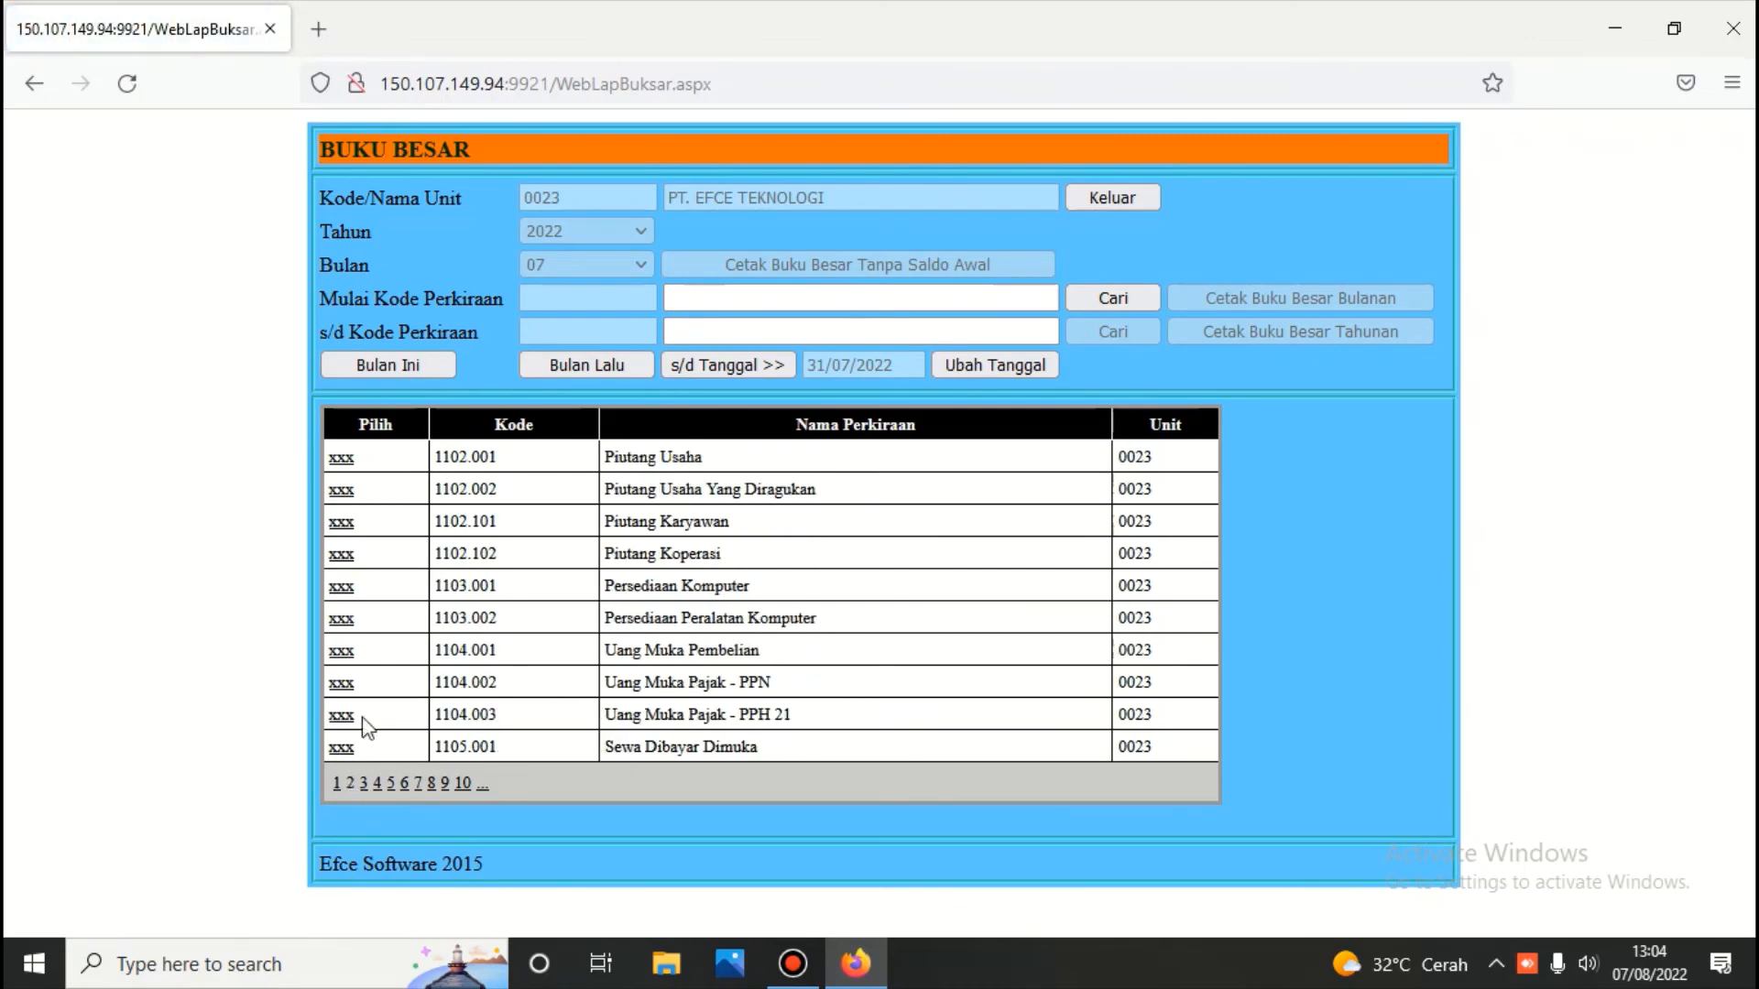
pyautogui.click(339, 586)
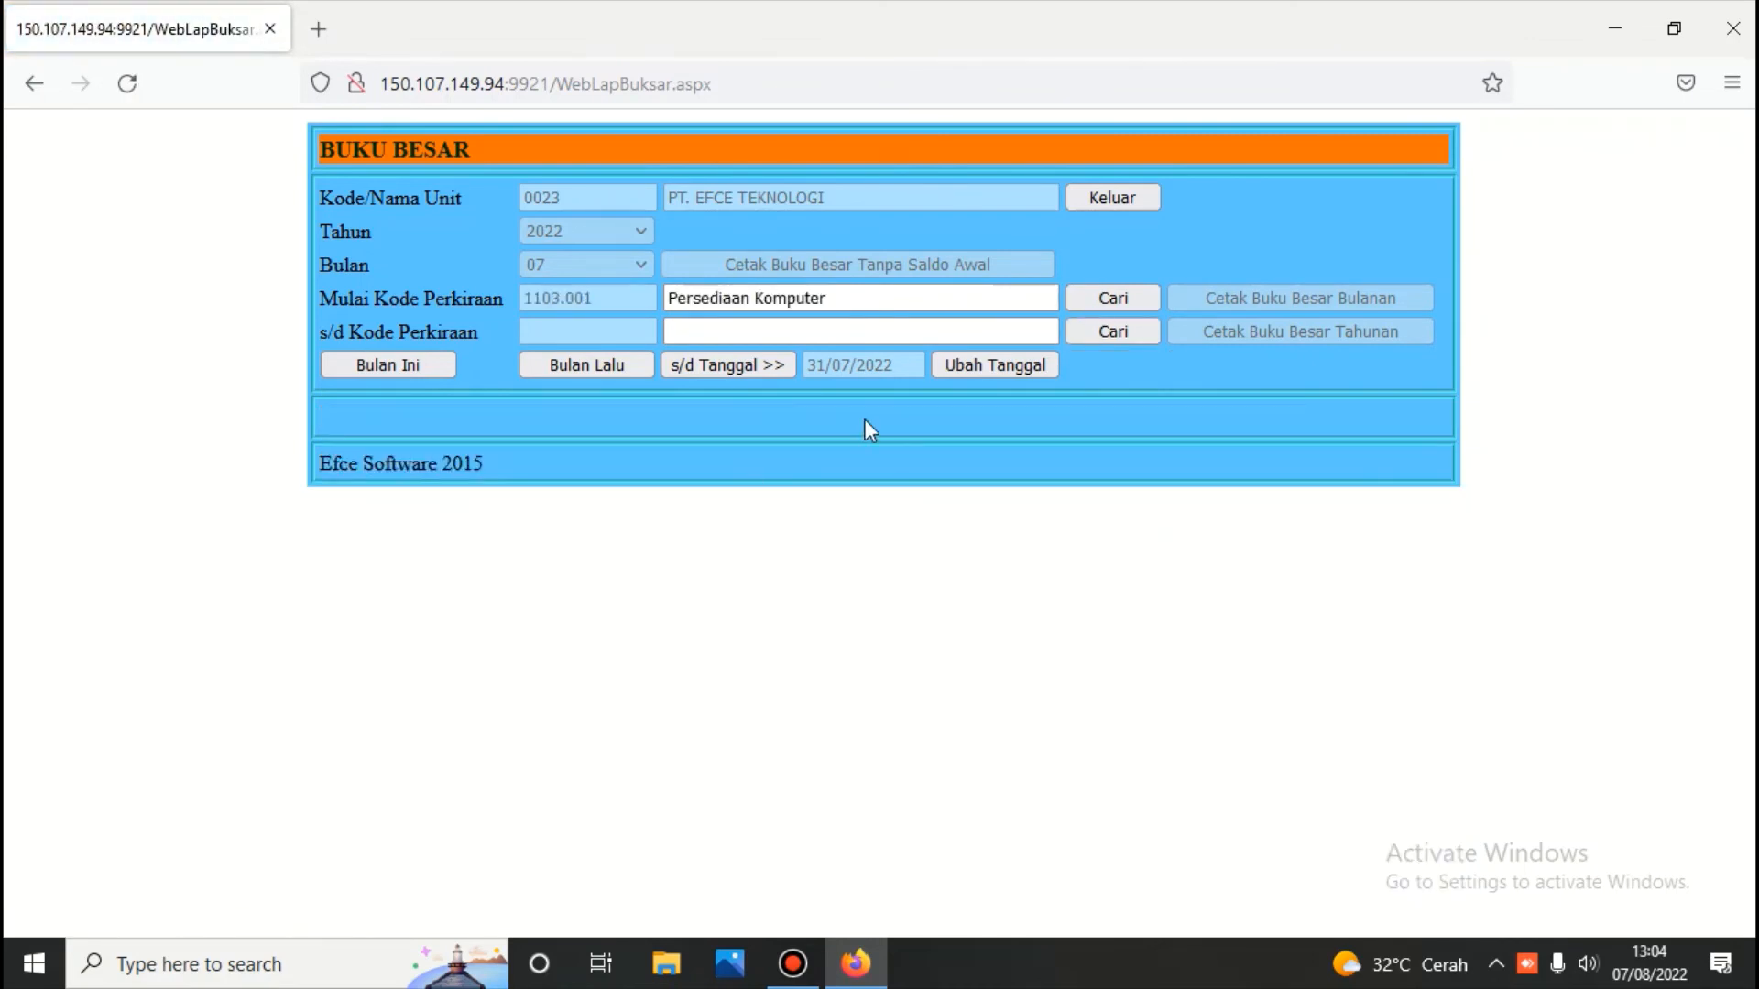
pyautogui.click(1081, 328)
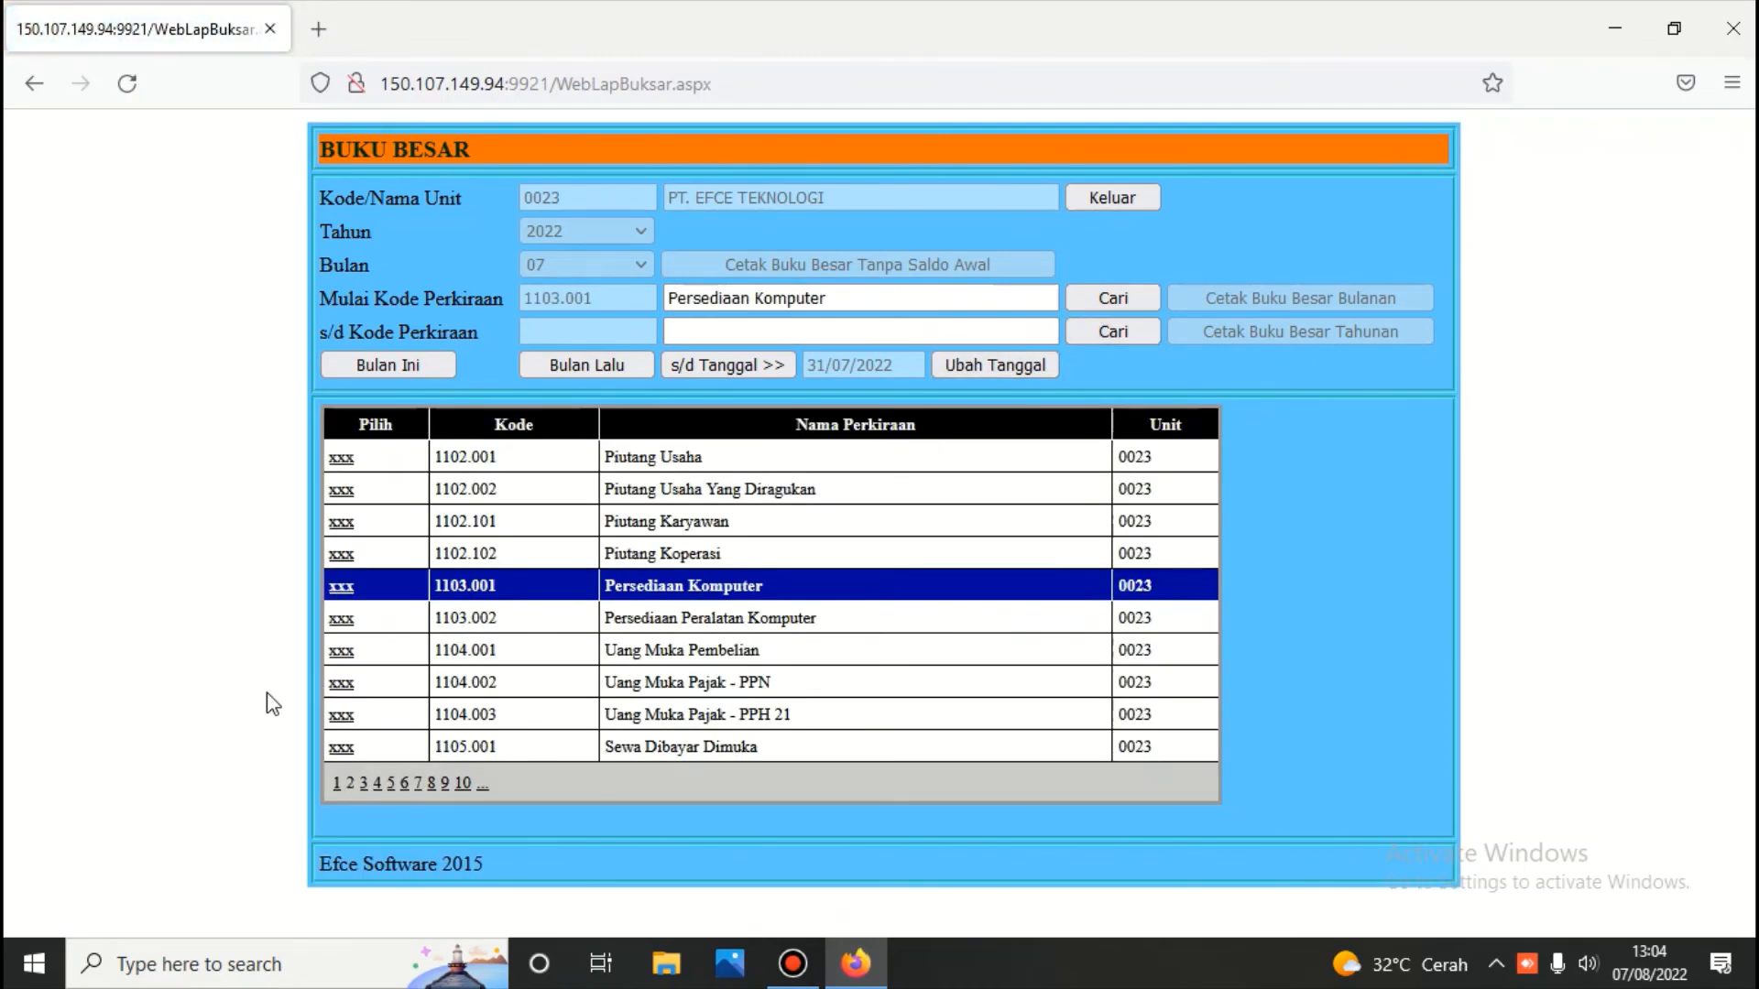
pyautogui.click(341, 619)
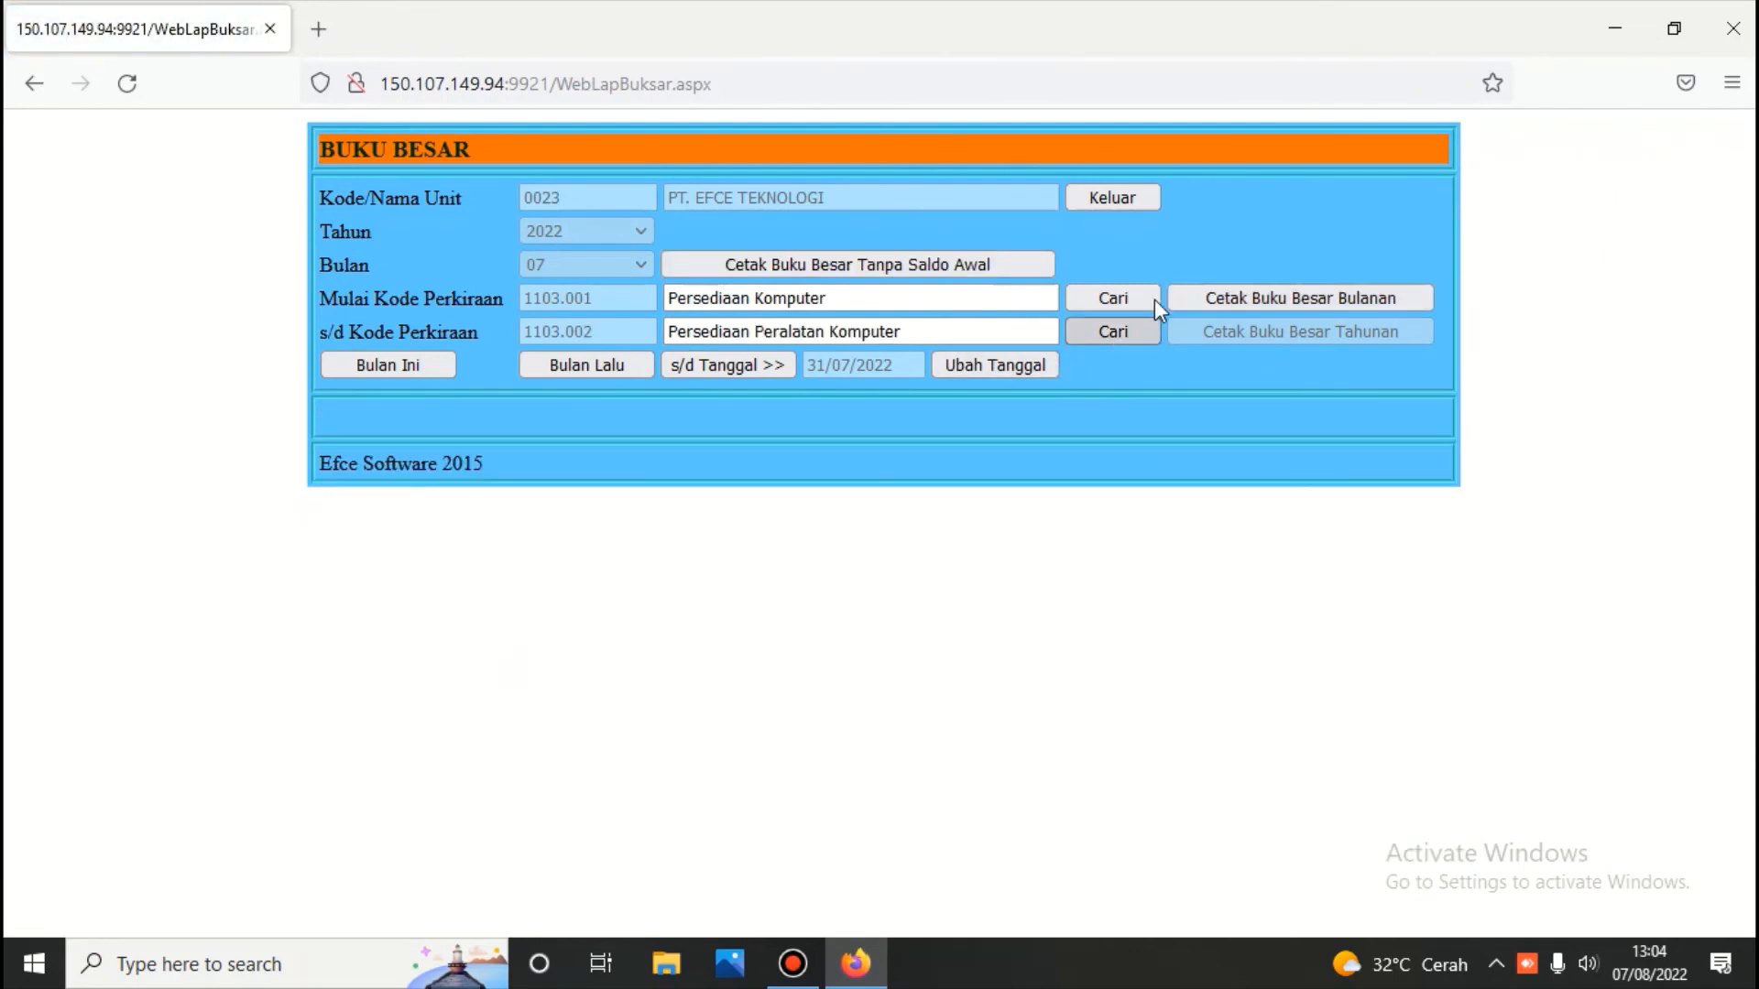
pyautogui.click(1201, 297)
pyautogui.scroll(-3, 1040, 365)
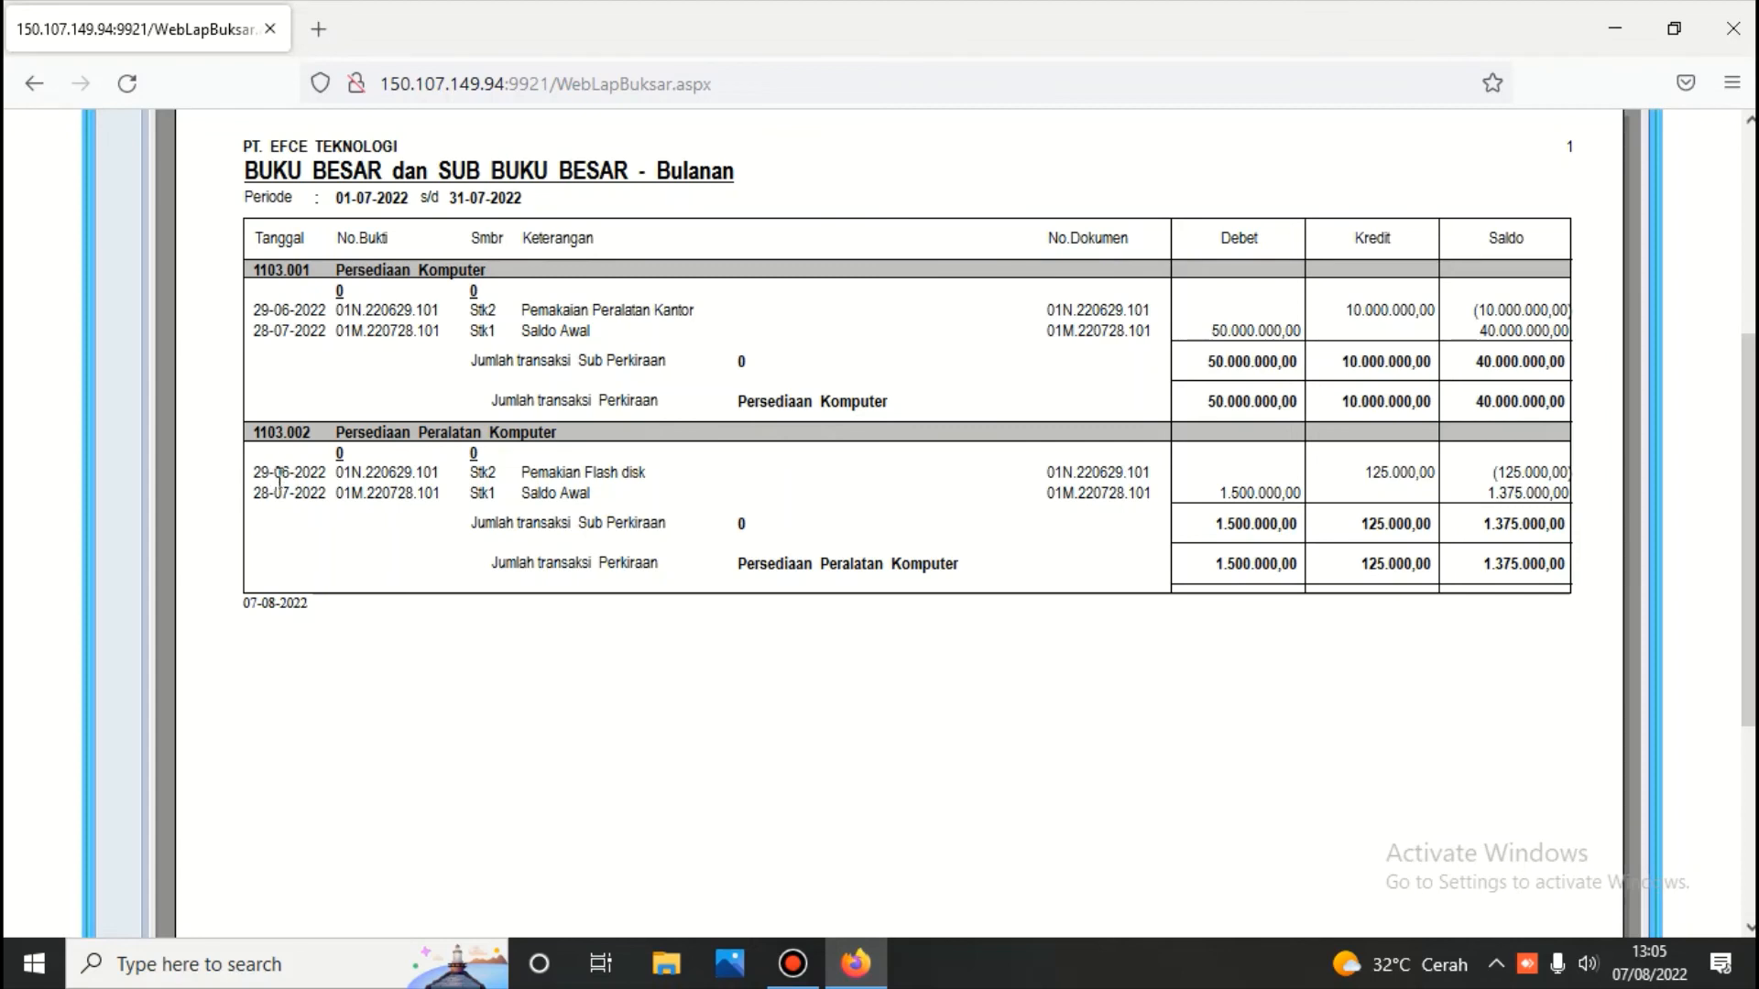
pyautogui.scroll(5, 492, 395)
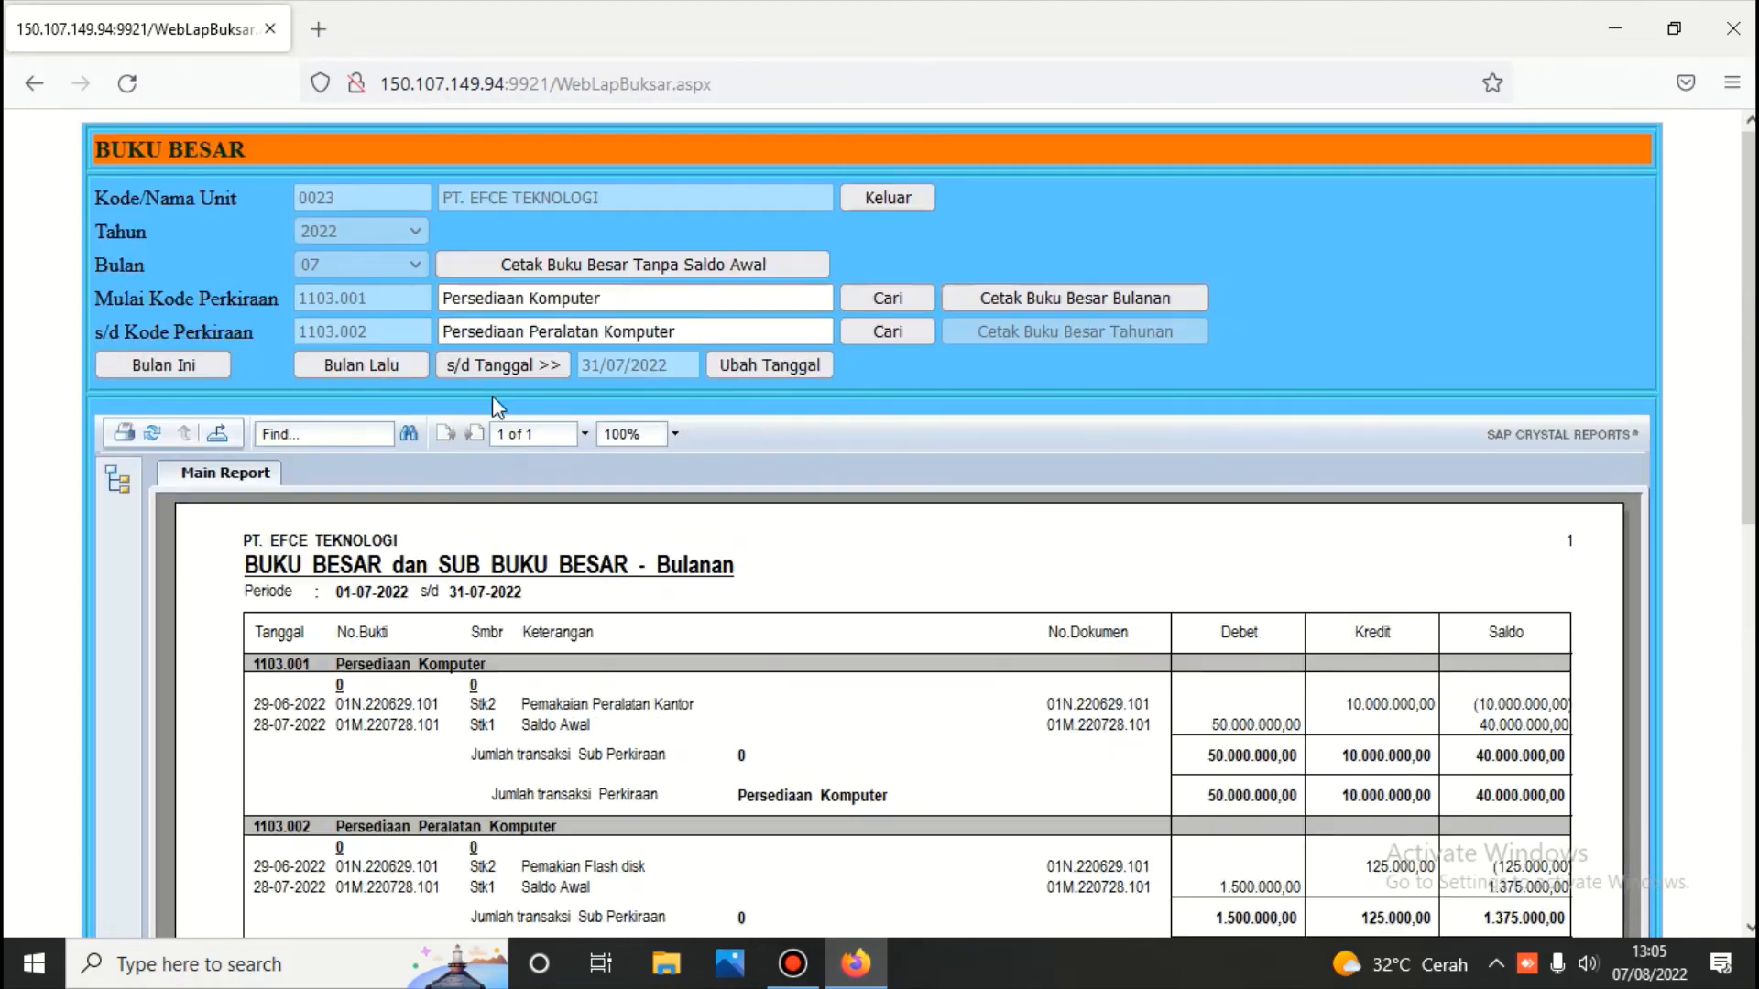
# Return to the main menu and log into the Persediaan module with its password
pyautogui.click(880, 199)
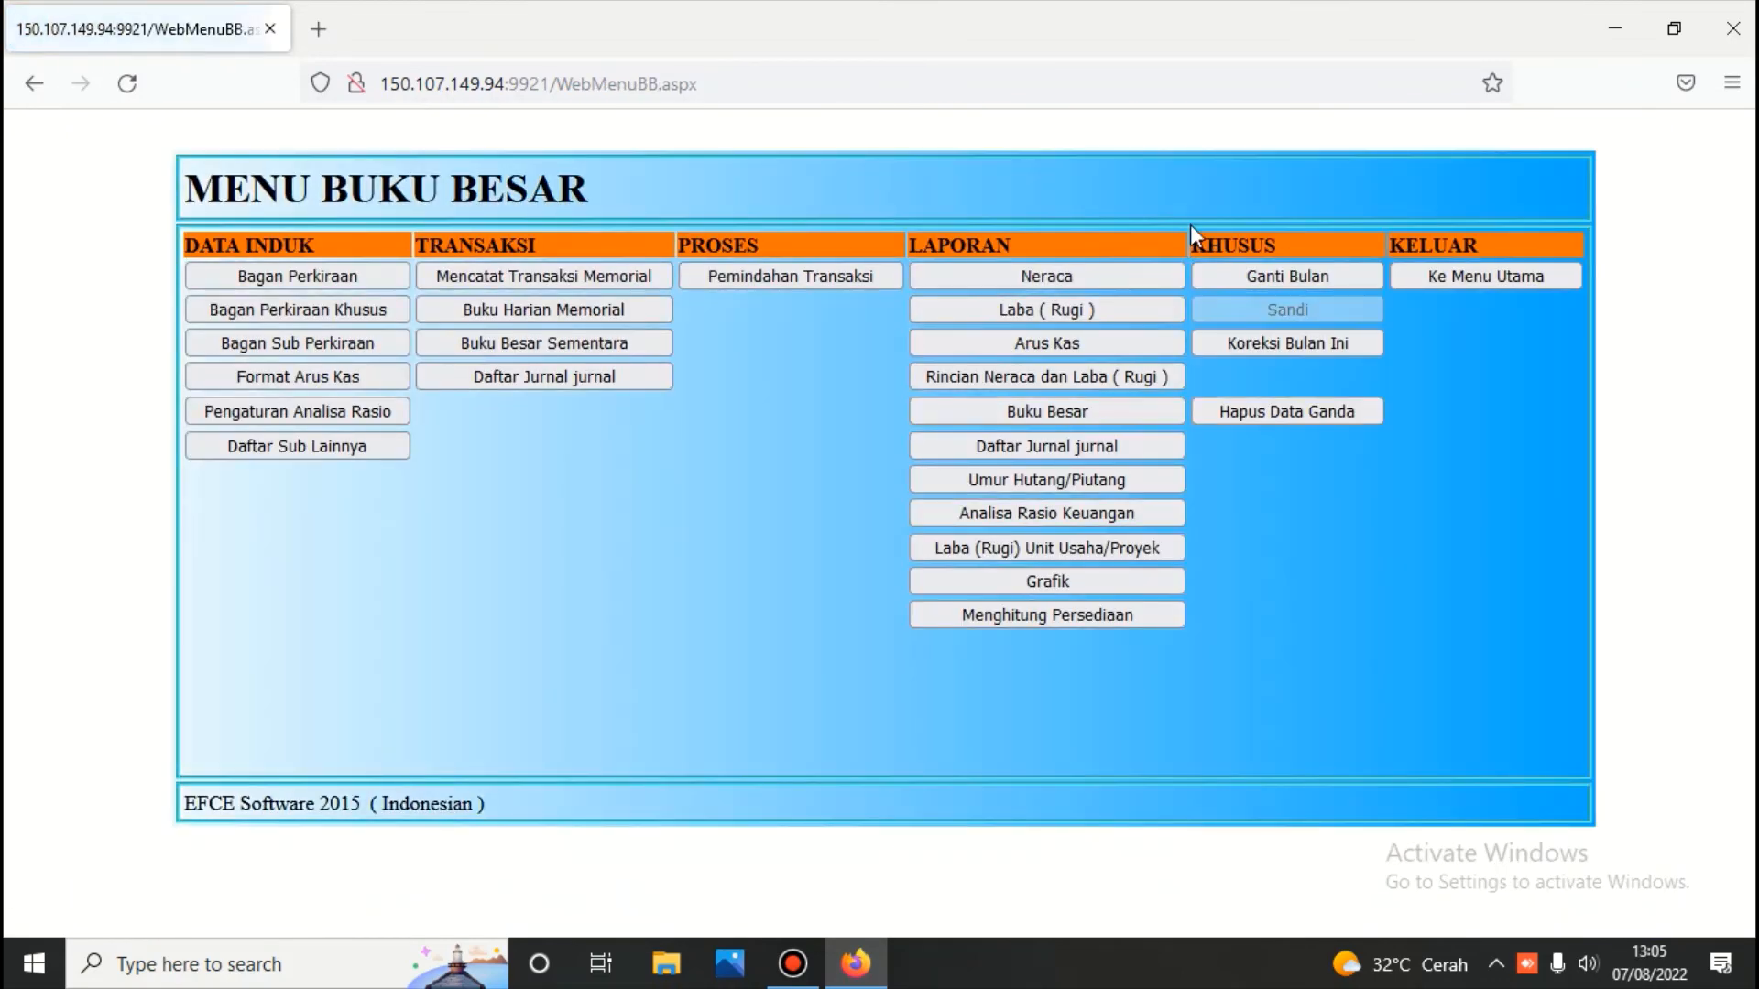
pyautogui.click(1440, 275)
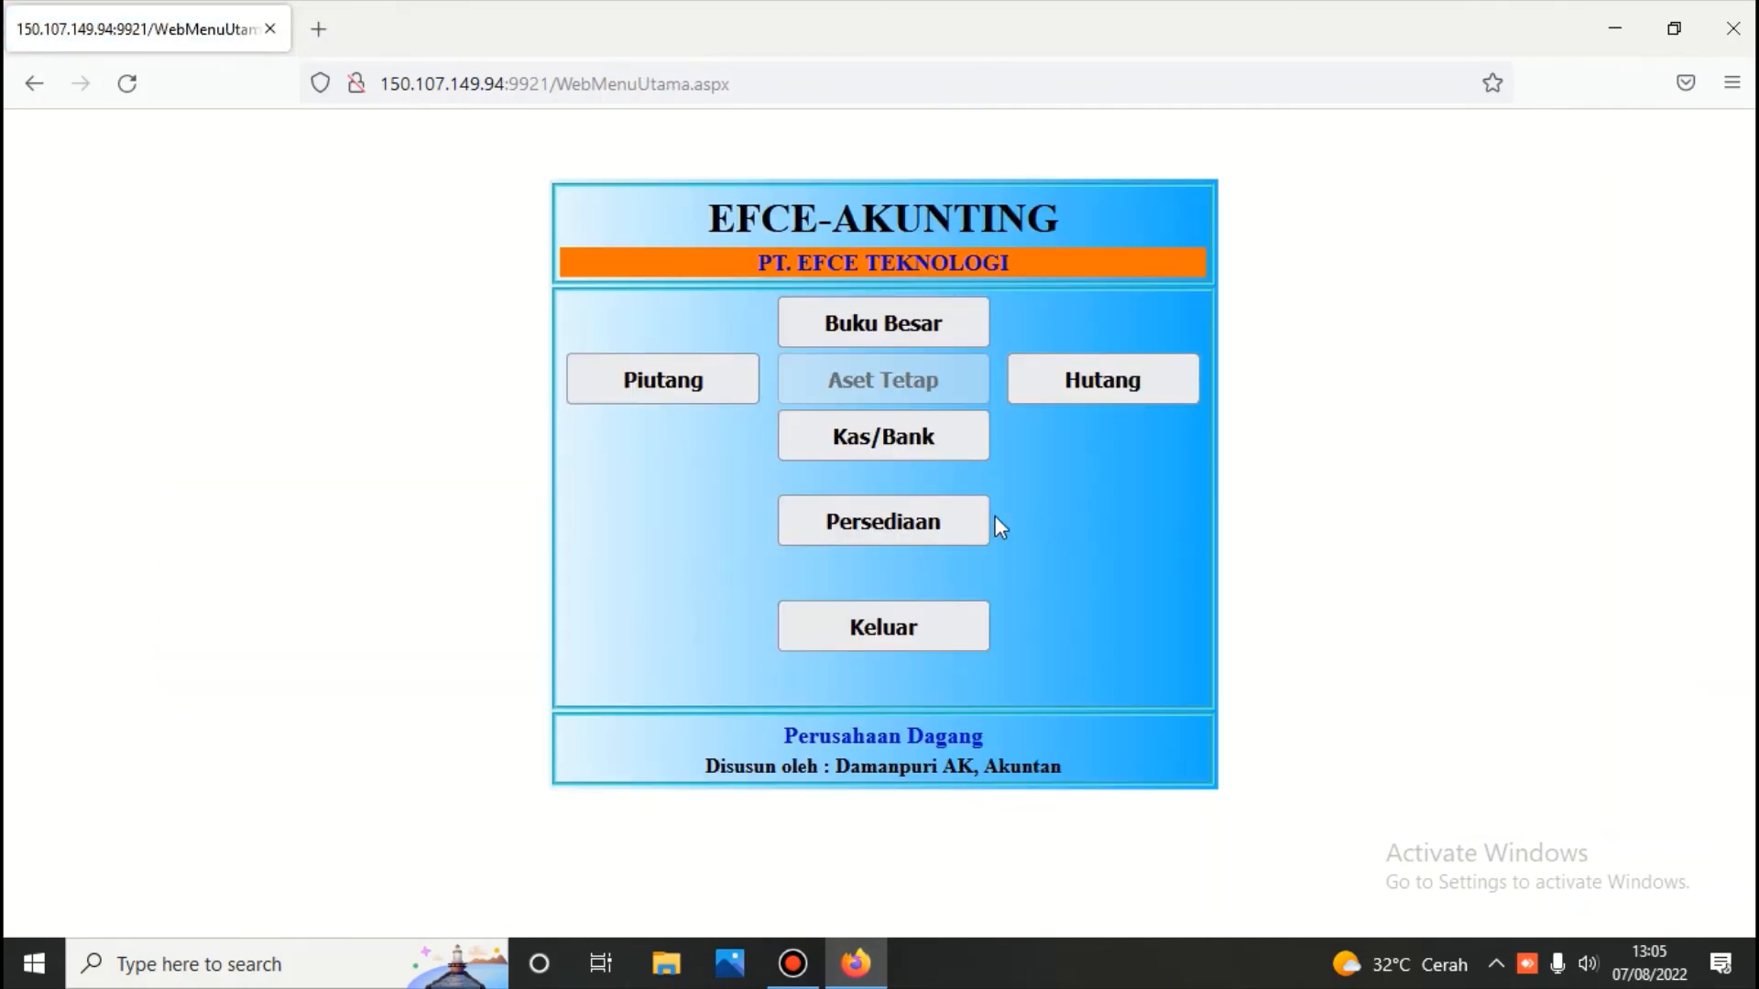
pyautogui.click(962, 513)
pyautogui.click(905, 301)
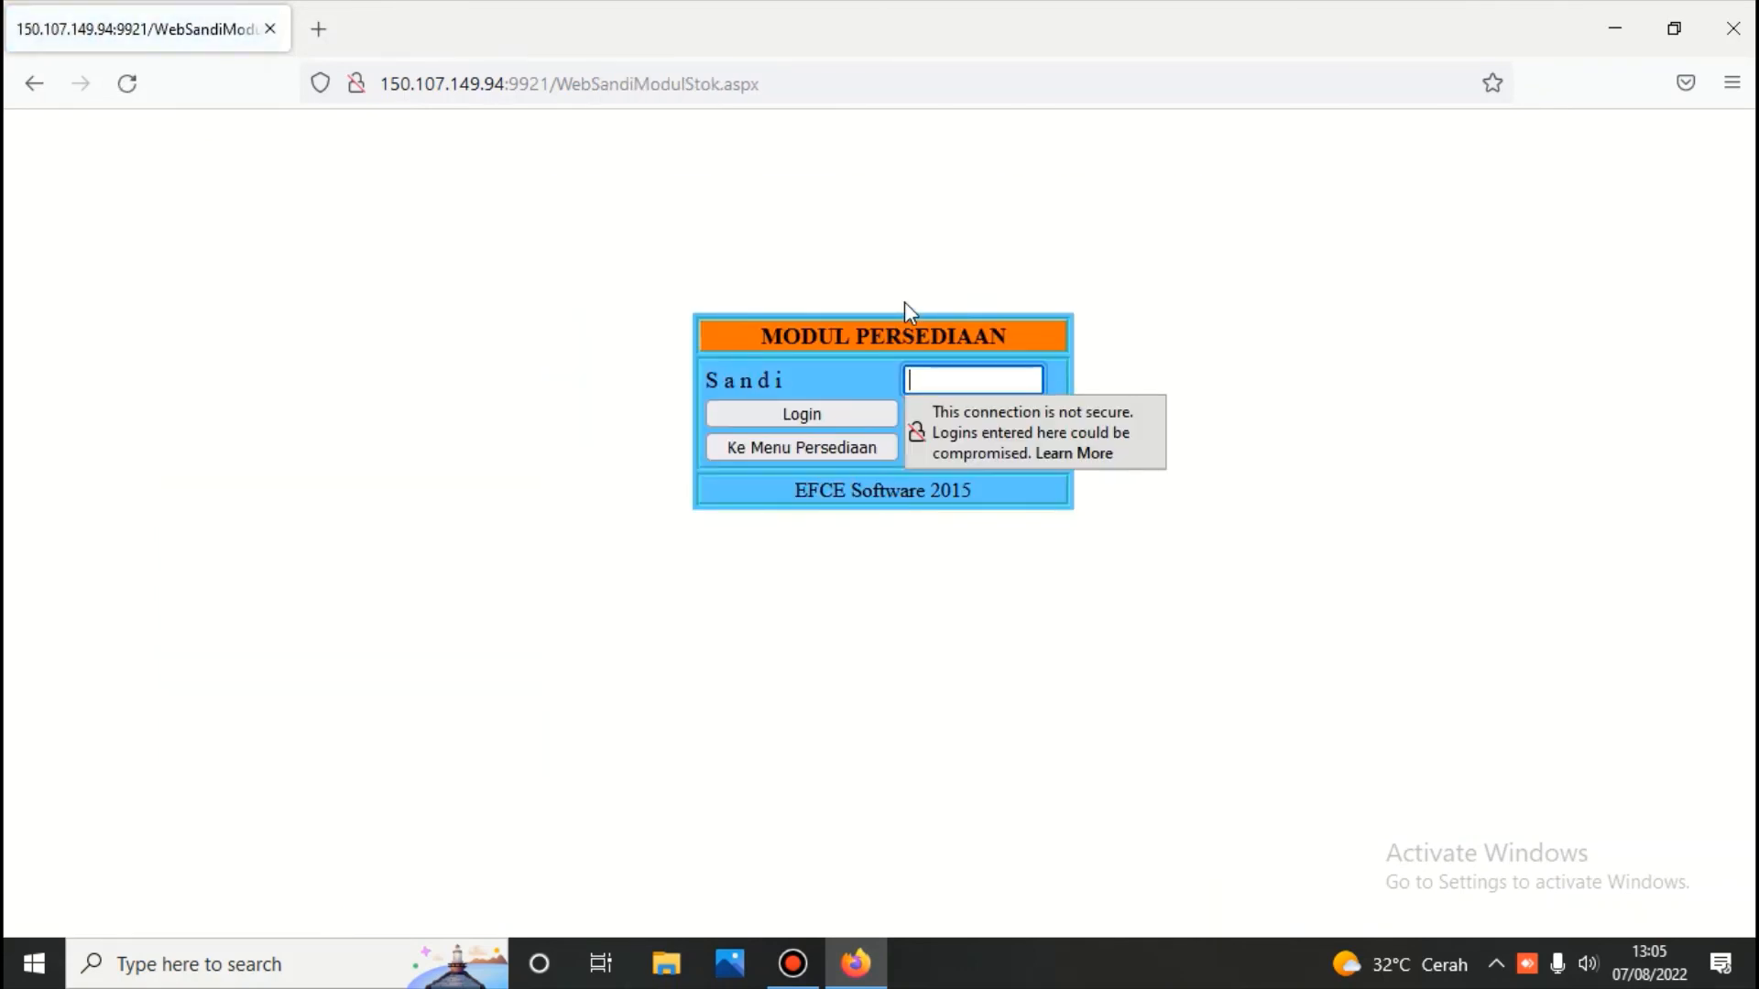
pyautogui.write('1234')
pyautogui.press('Return')
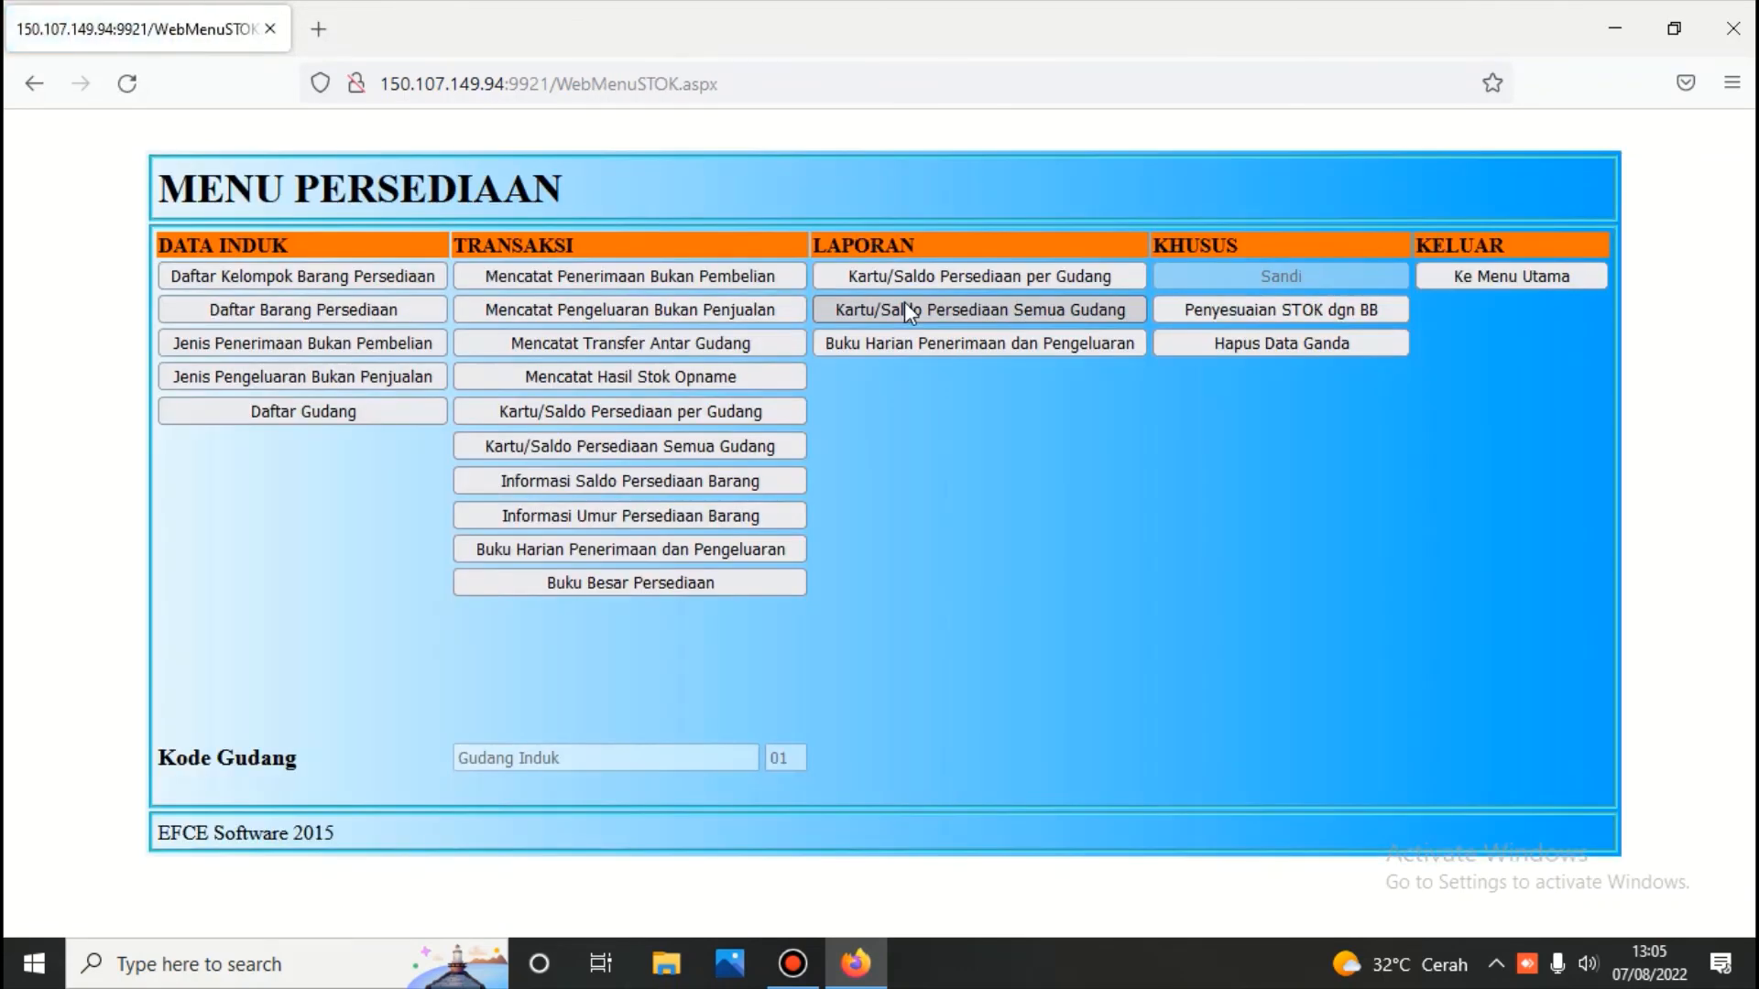
# Load the 28/07/2022 non-purchase receipt voucher 01M.220728.101 with its Dell and 10 GB lines
pyautogui.click(680, 273)
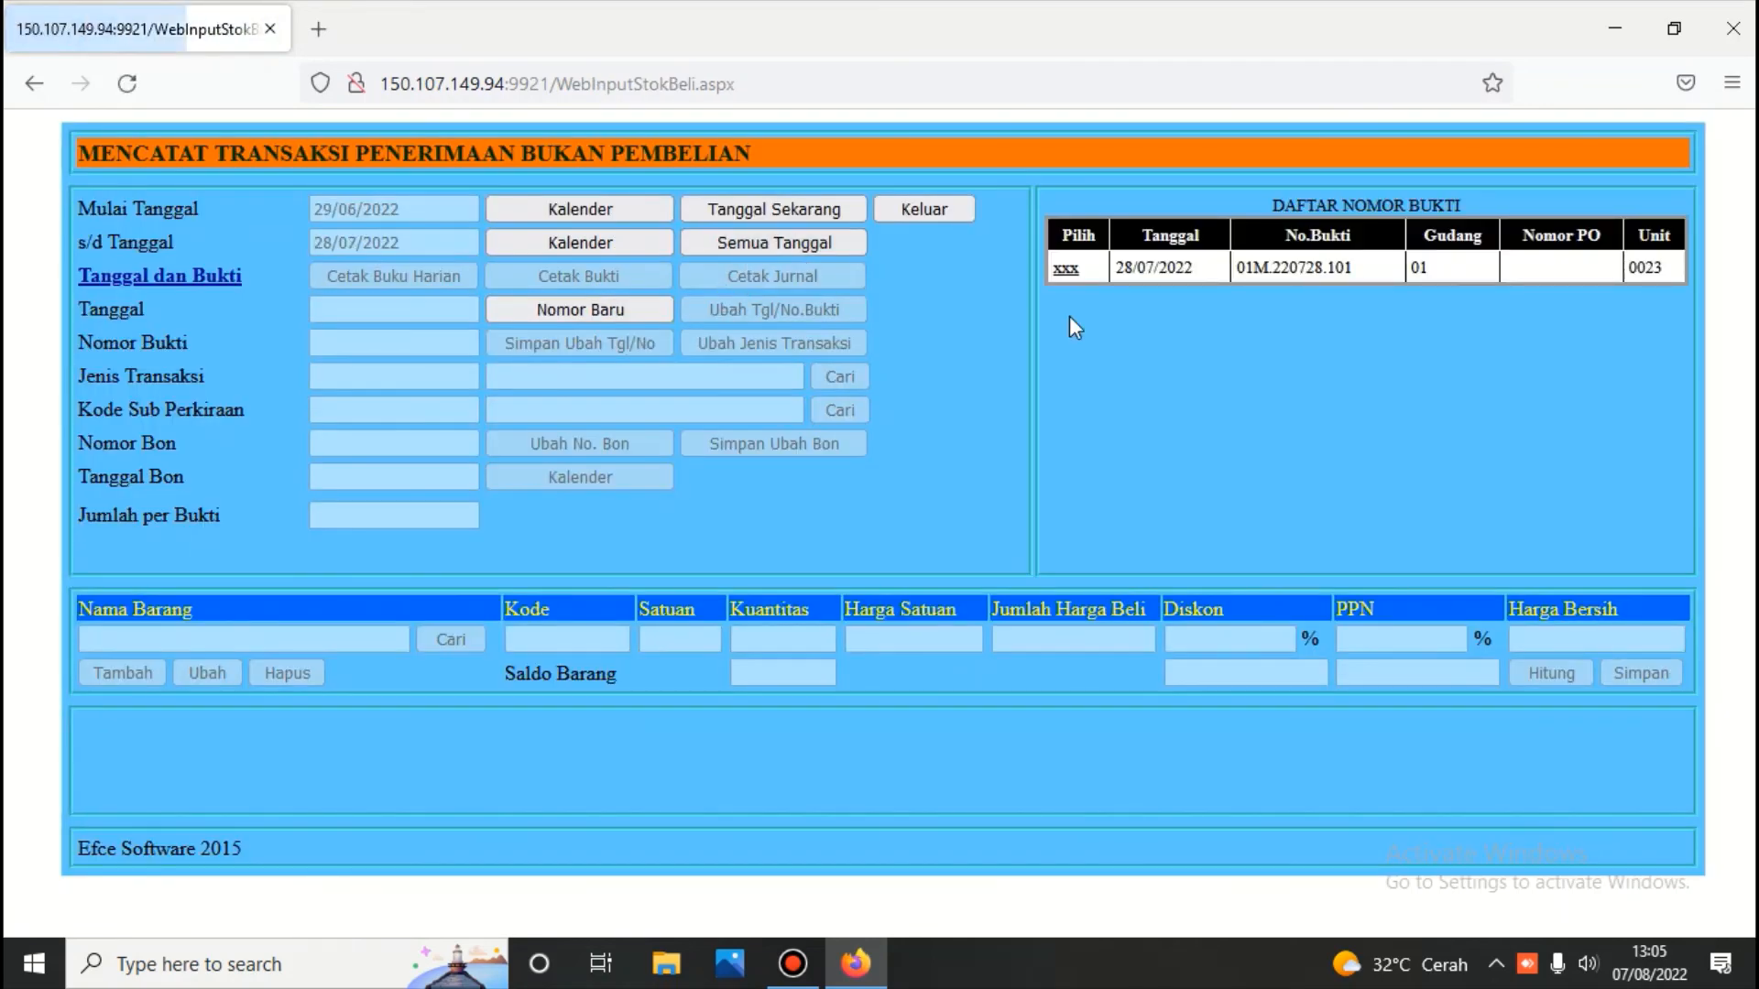
pyautogui.click(1065, 268)
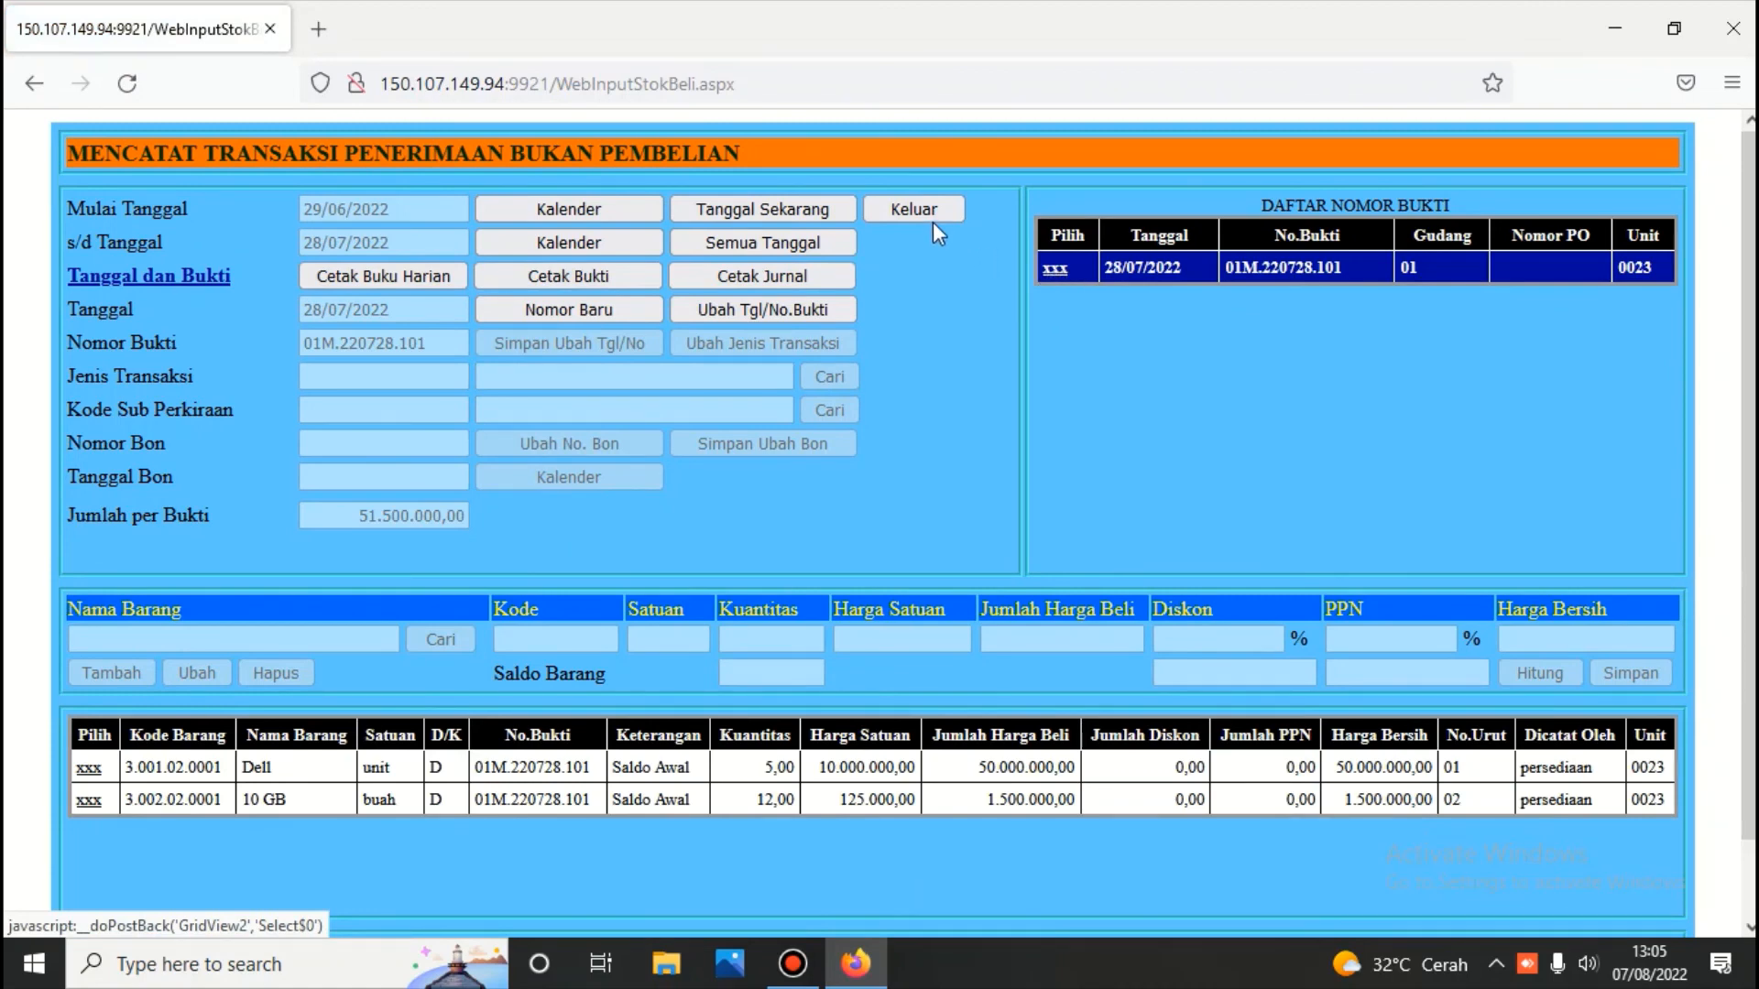
pyautogui.click(899, 203)
# Re-date non-sales issue voucher 01N.220629.101 to 29/07/2022, renumbering it 01N.220729.101
pyautogui.click(679, 312)
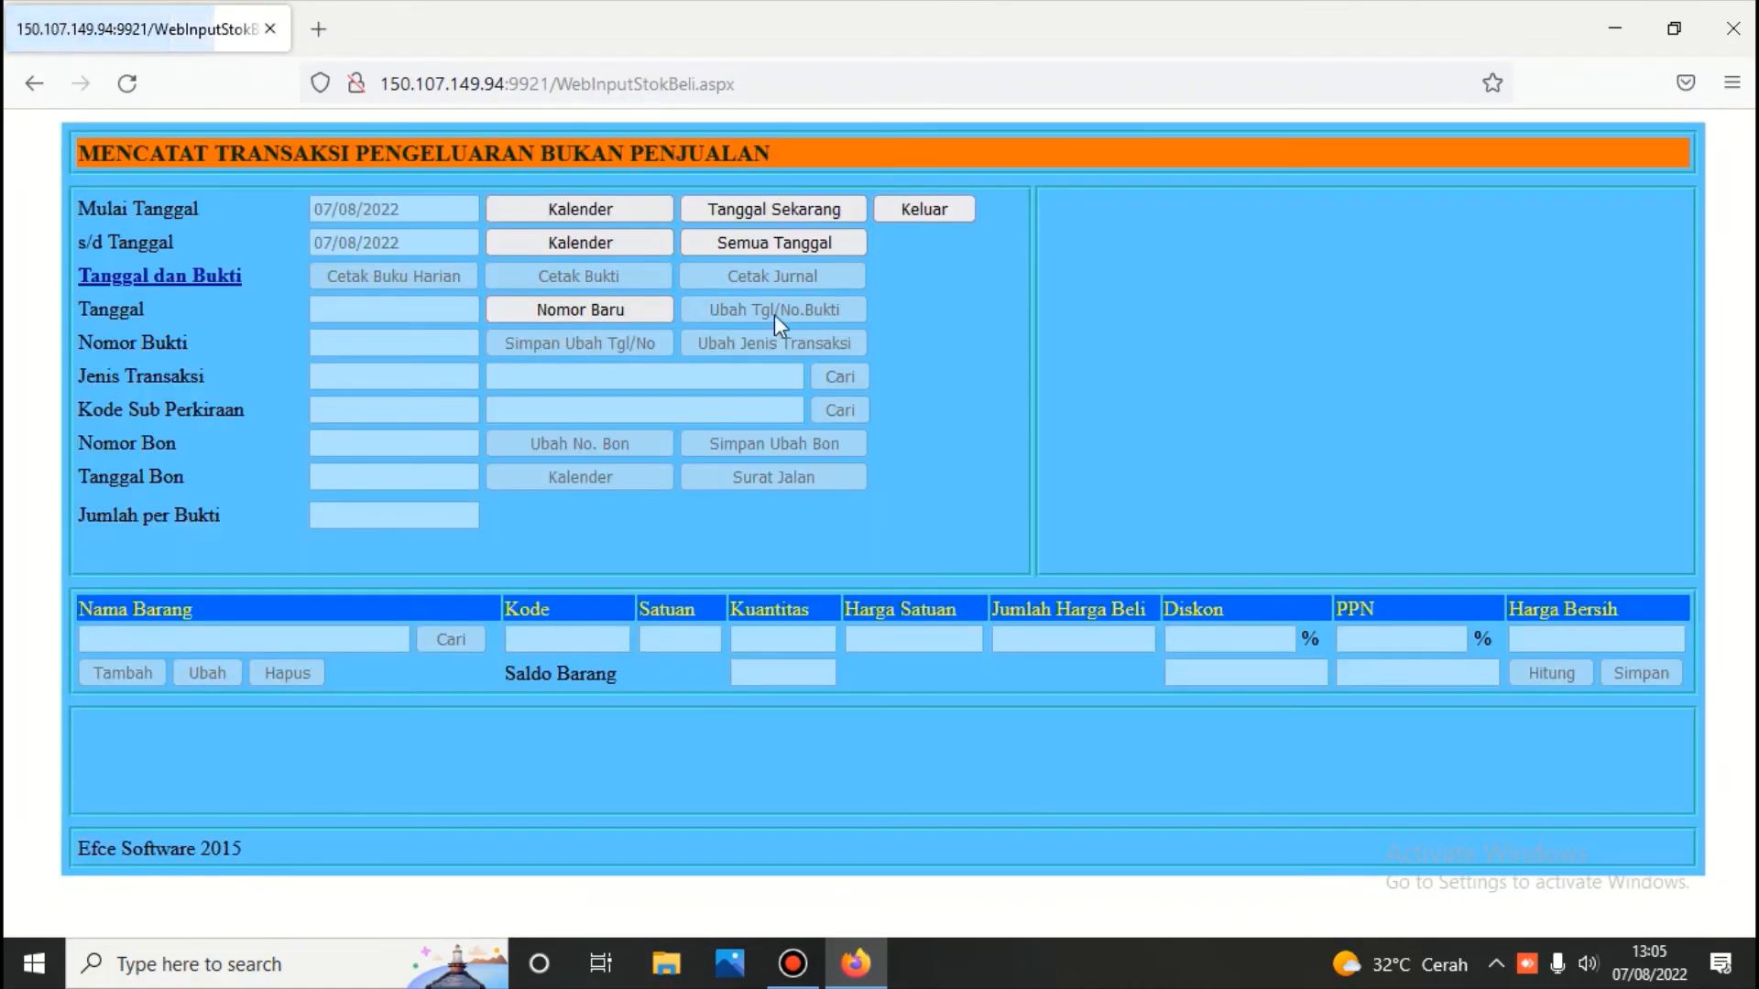
pyautogui.click(784, 244)
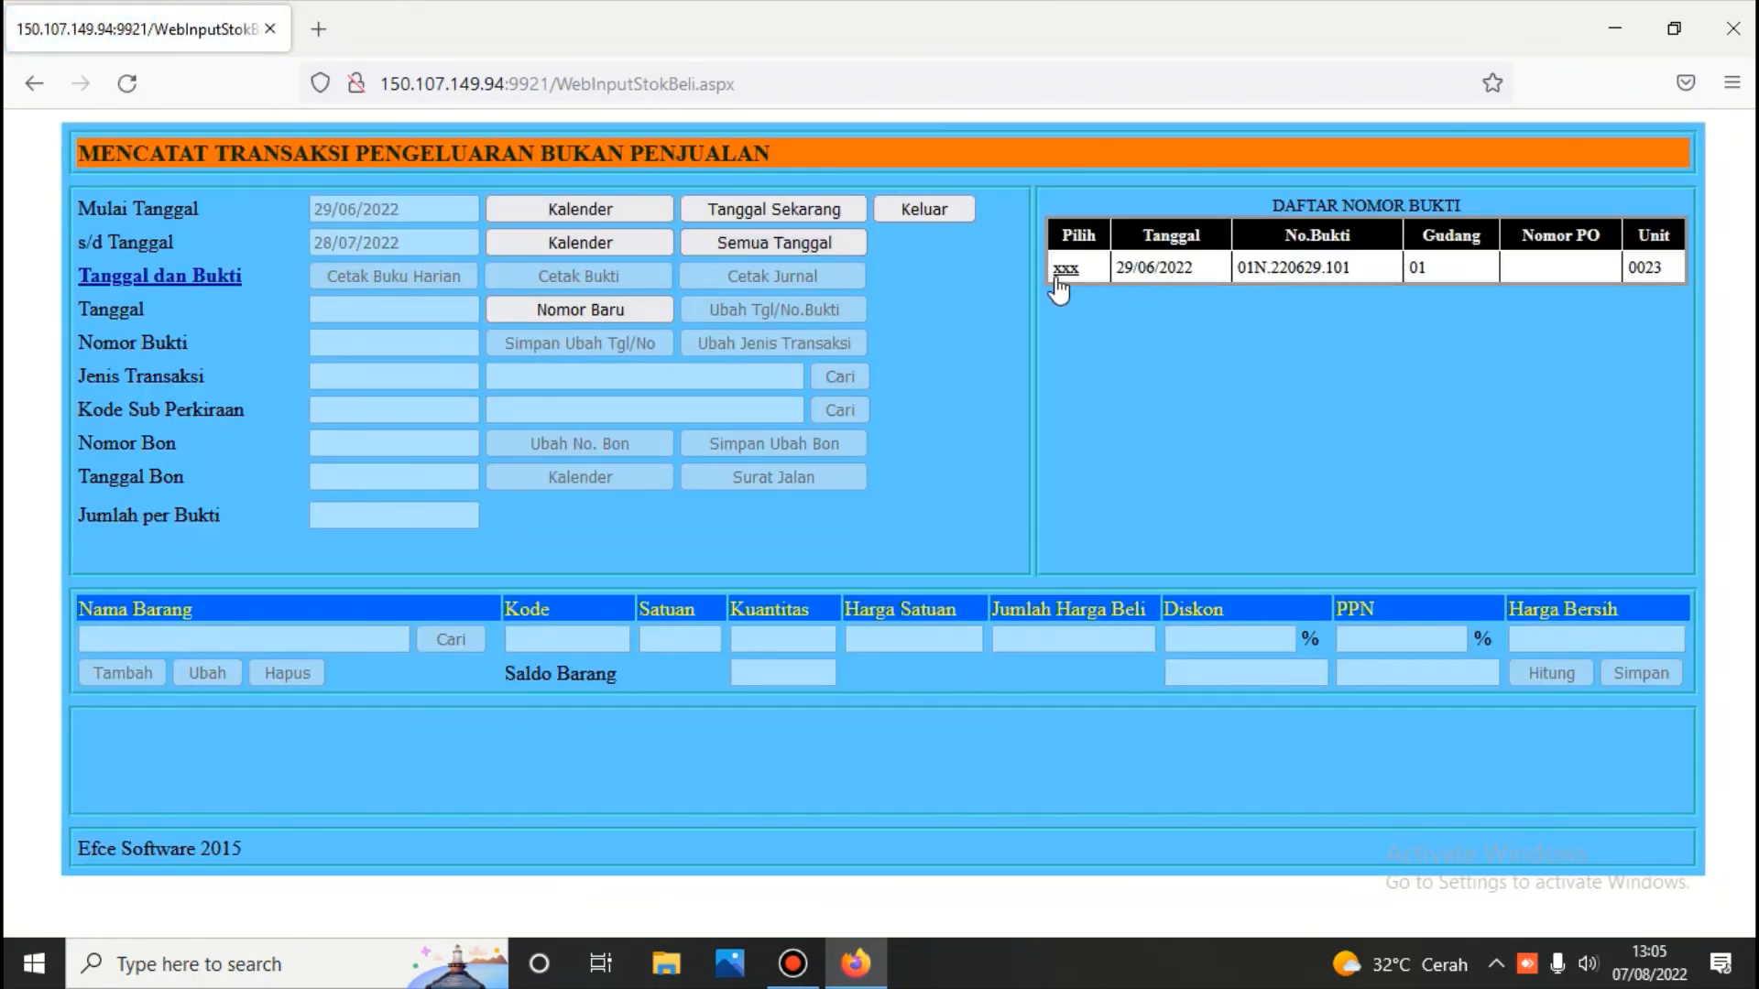
pyautogui.click(1062, 272)
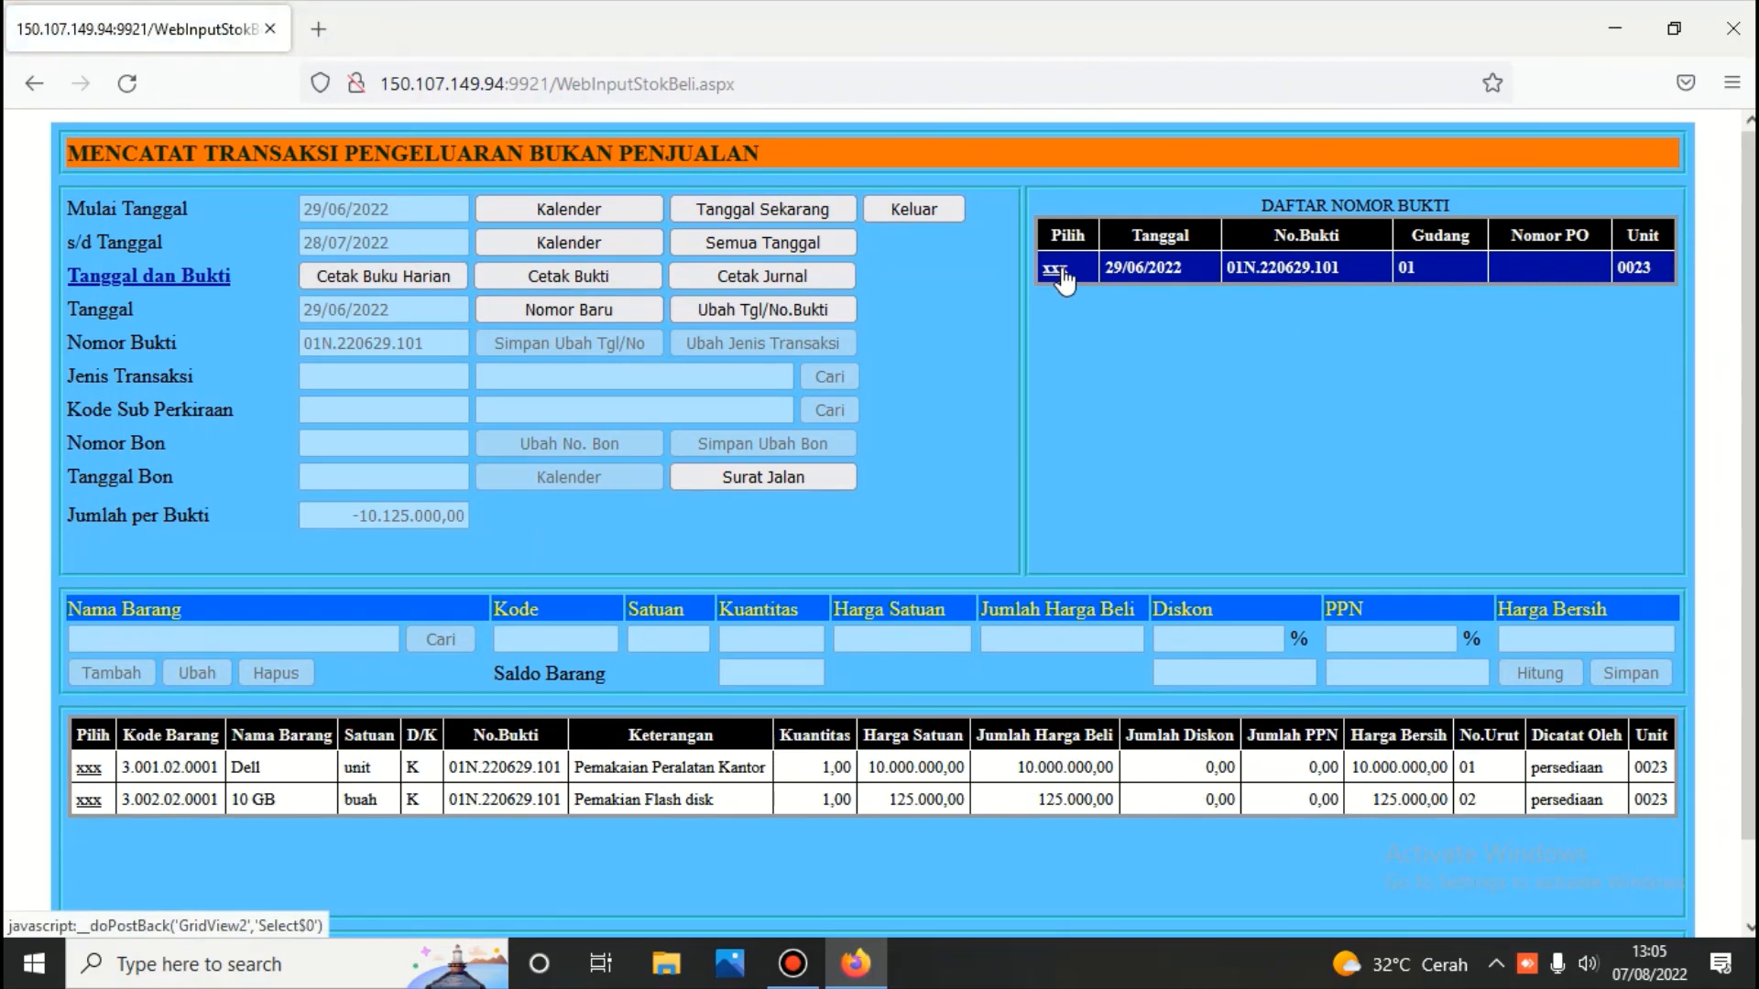
pyautogui.click(793, 309)
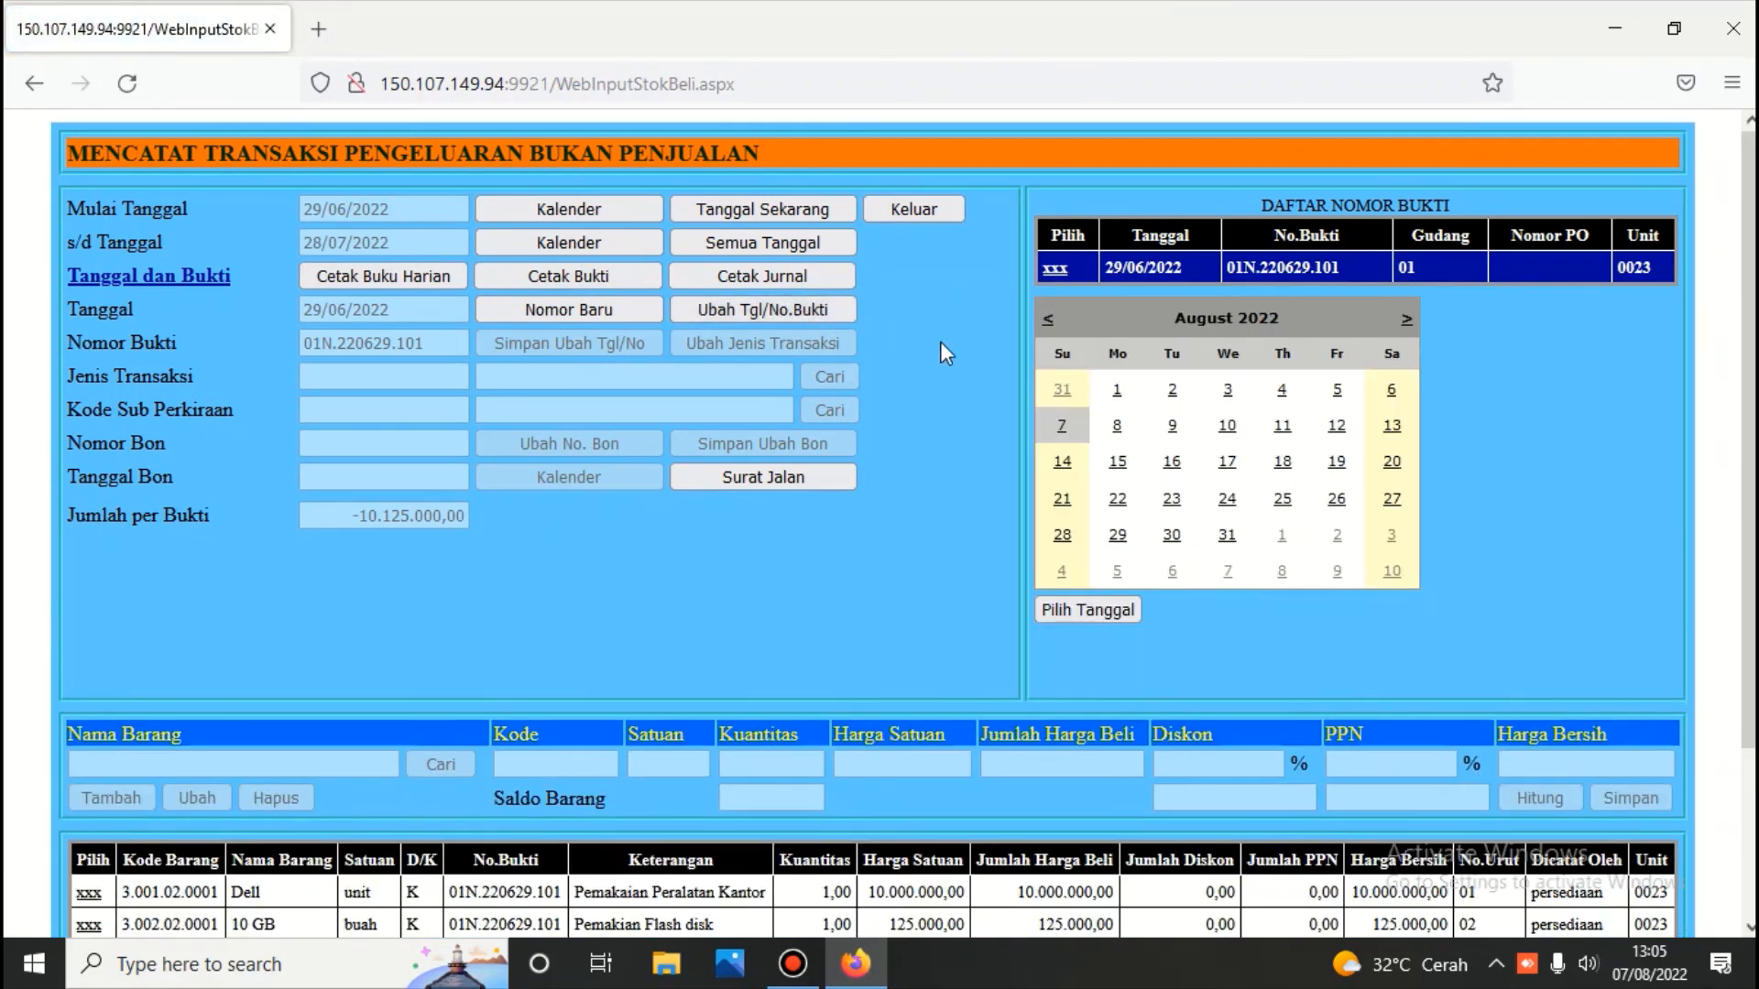
pyautogui.click(1048, 321)
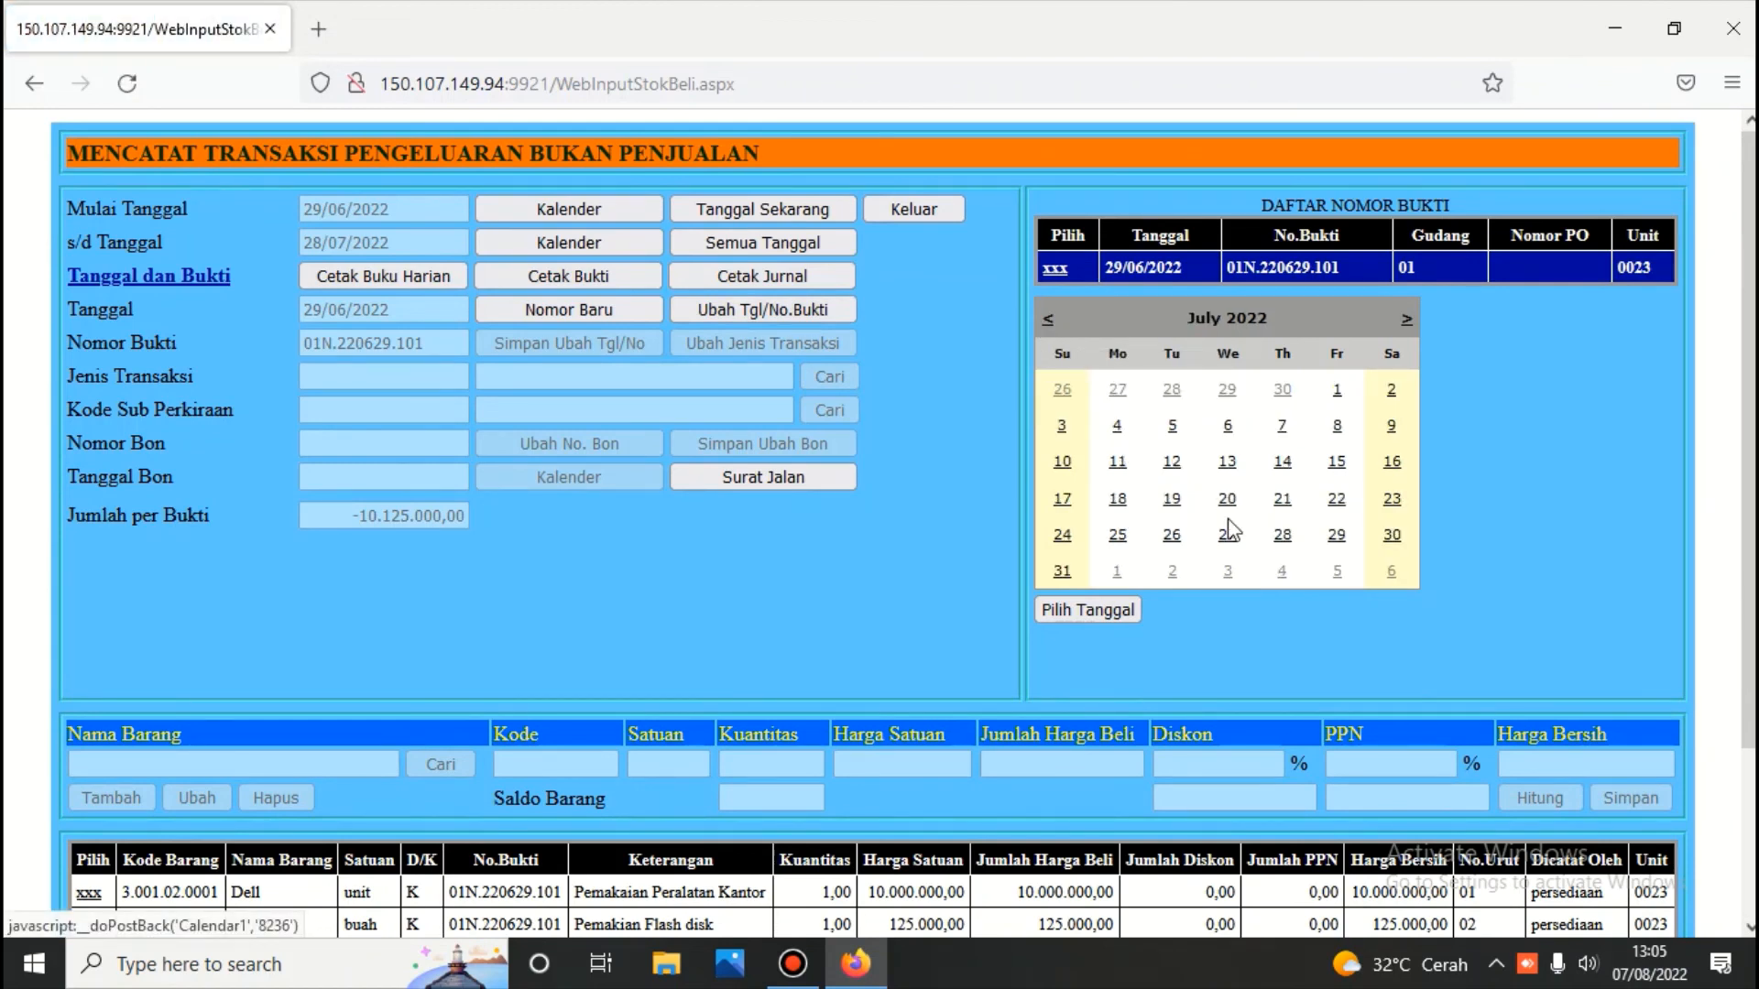
pyautogui.click(1335, 537)
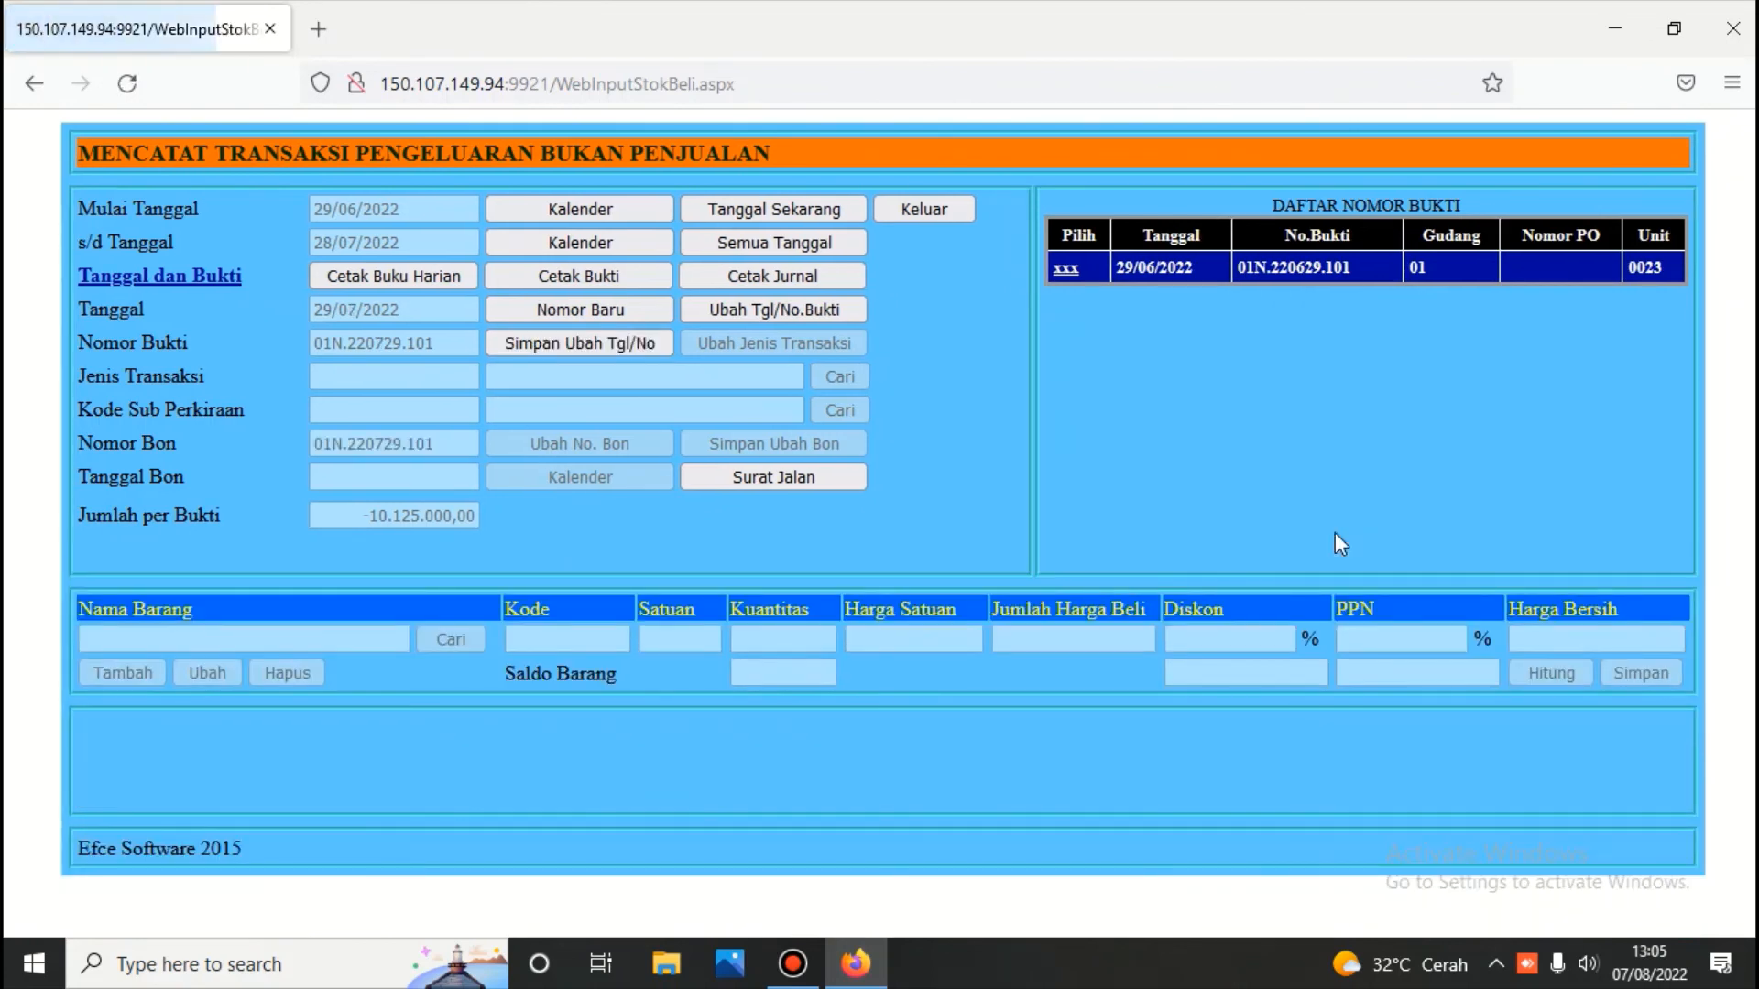
pyautogui.click(616, 333)
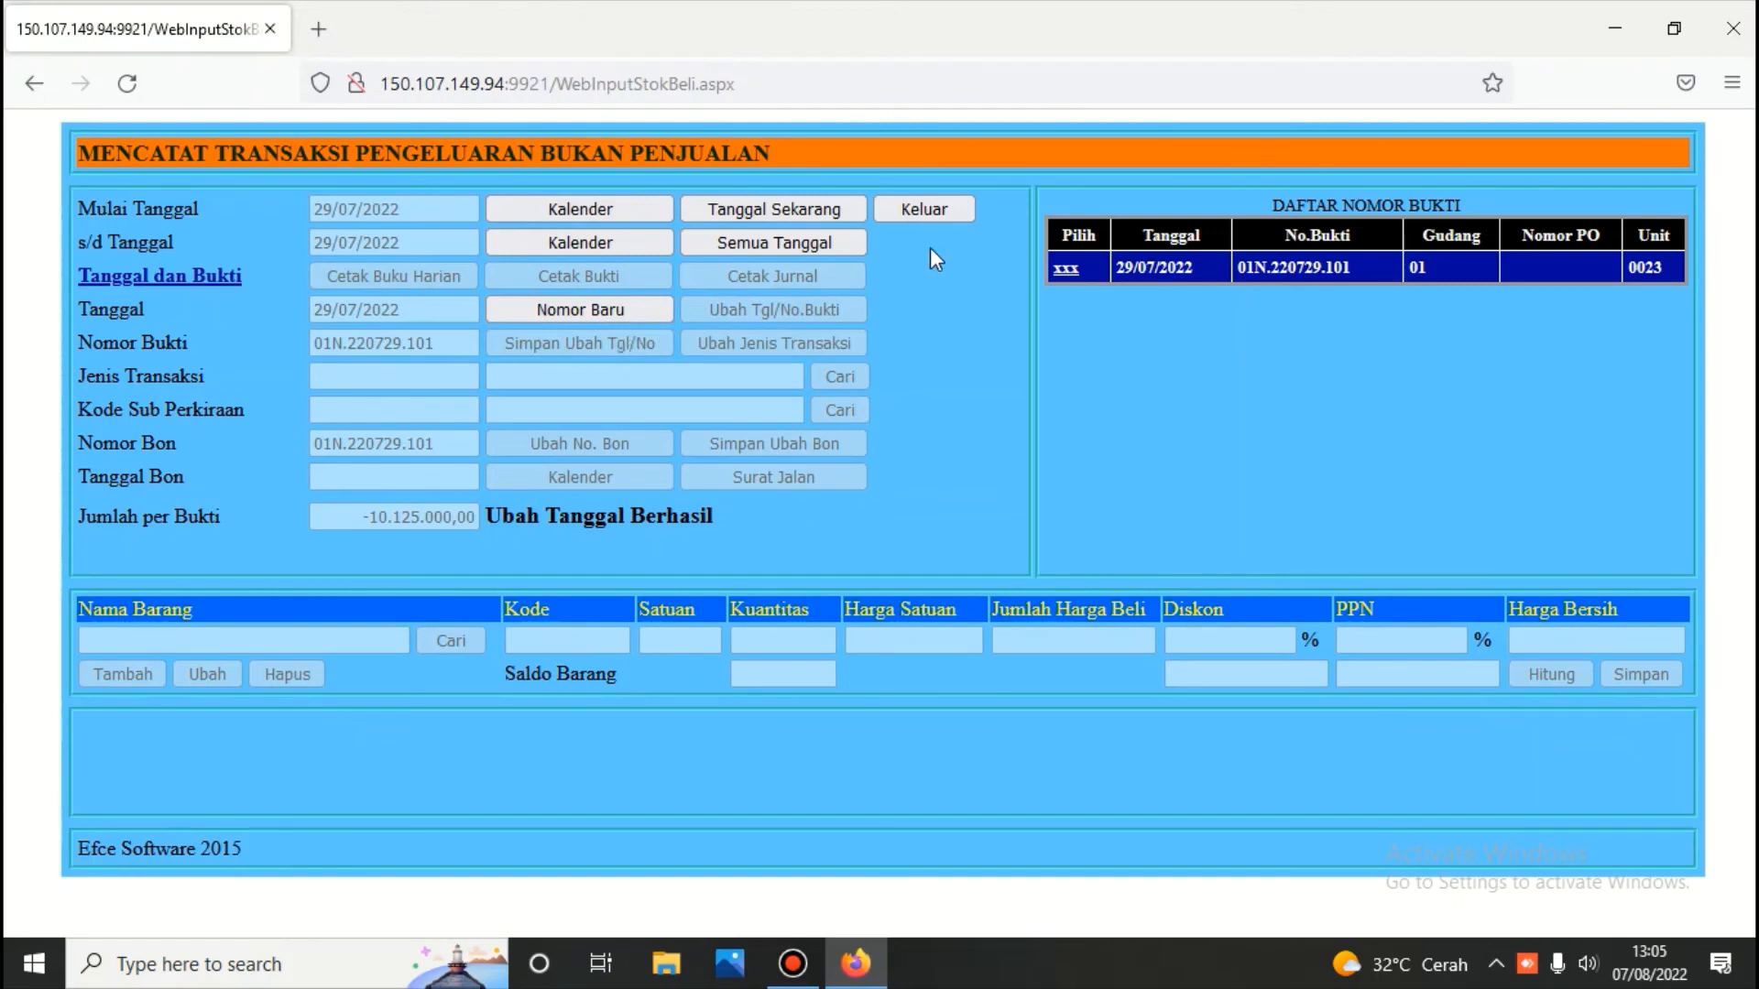
# Leave the stock issue form and log into the Buku Besar module with its password
pyautogui.click(933, 207)
pyautogui.click(1538, 282)
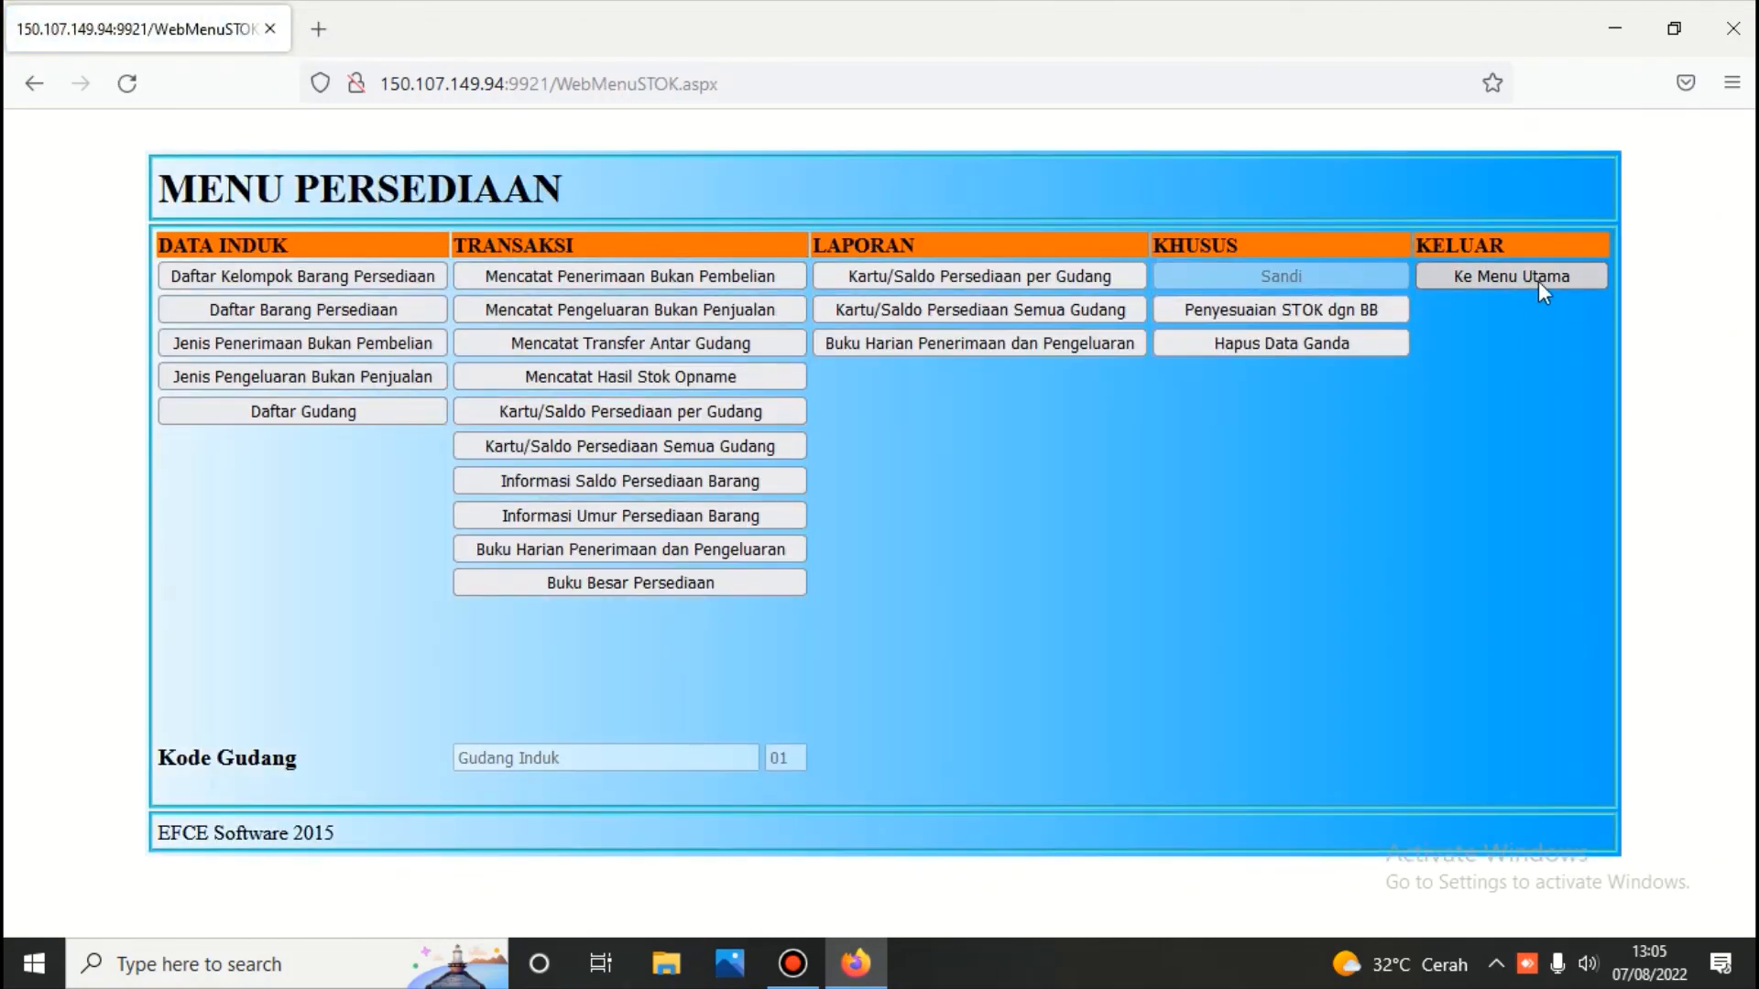
pyautogui.click(911, 422)
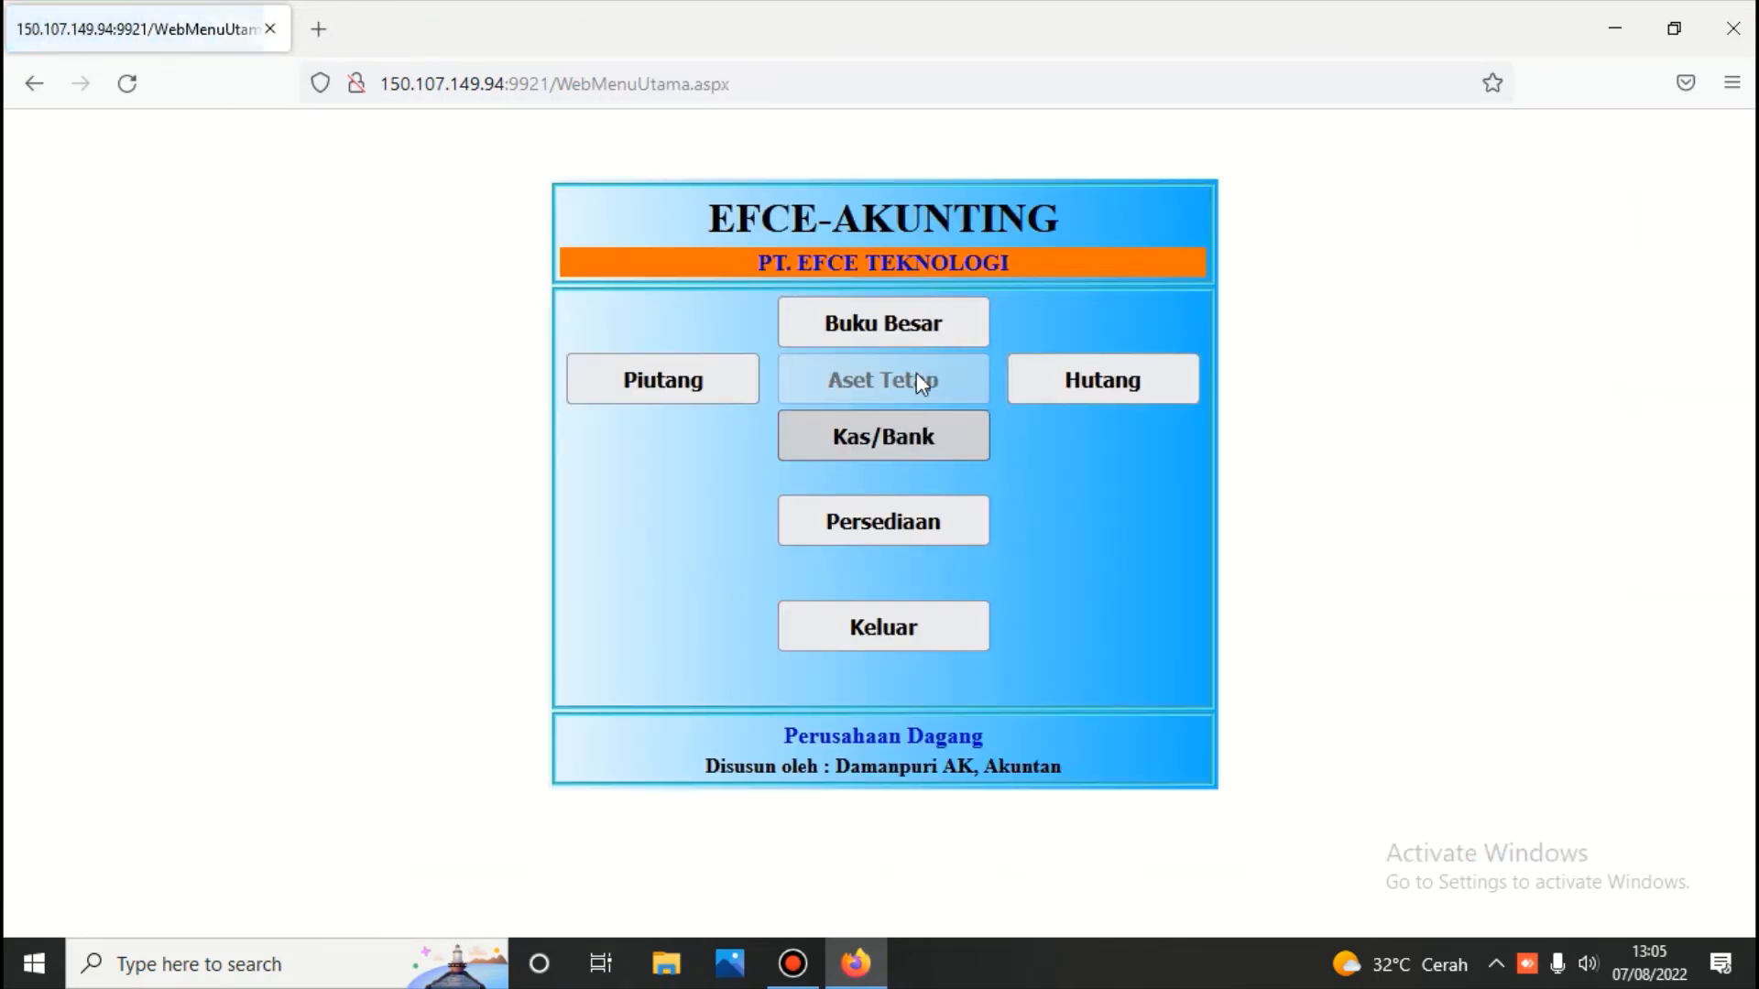
pyautogui.click(899, 326)
pyautogui.write('123')
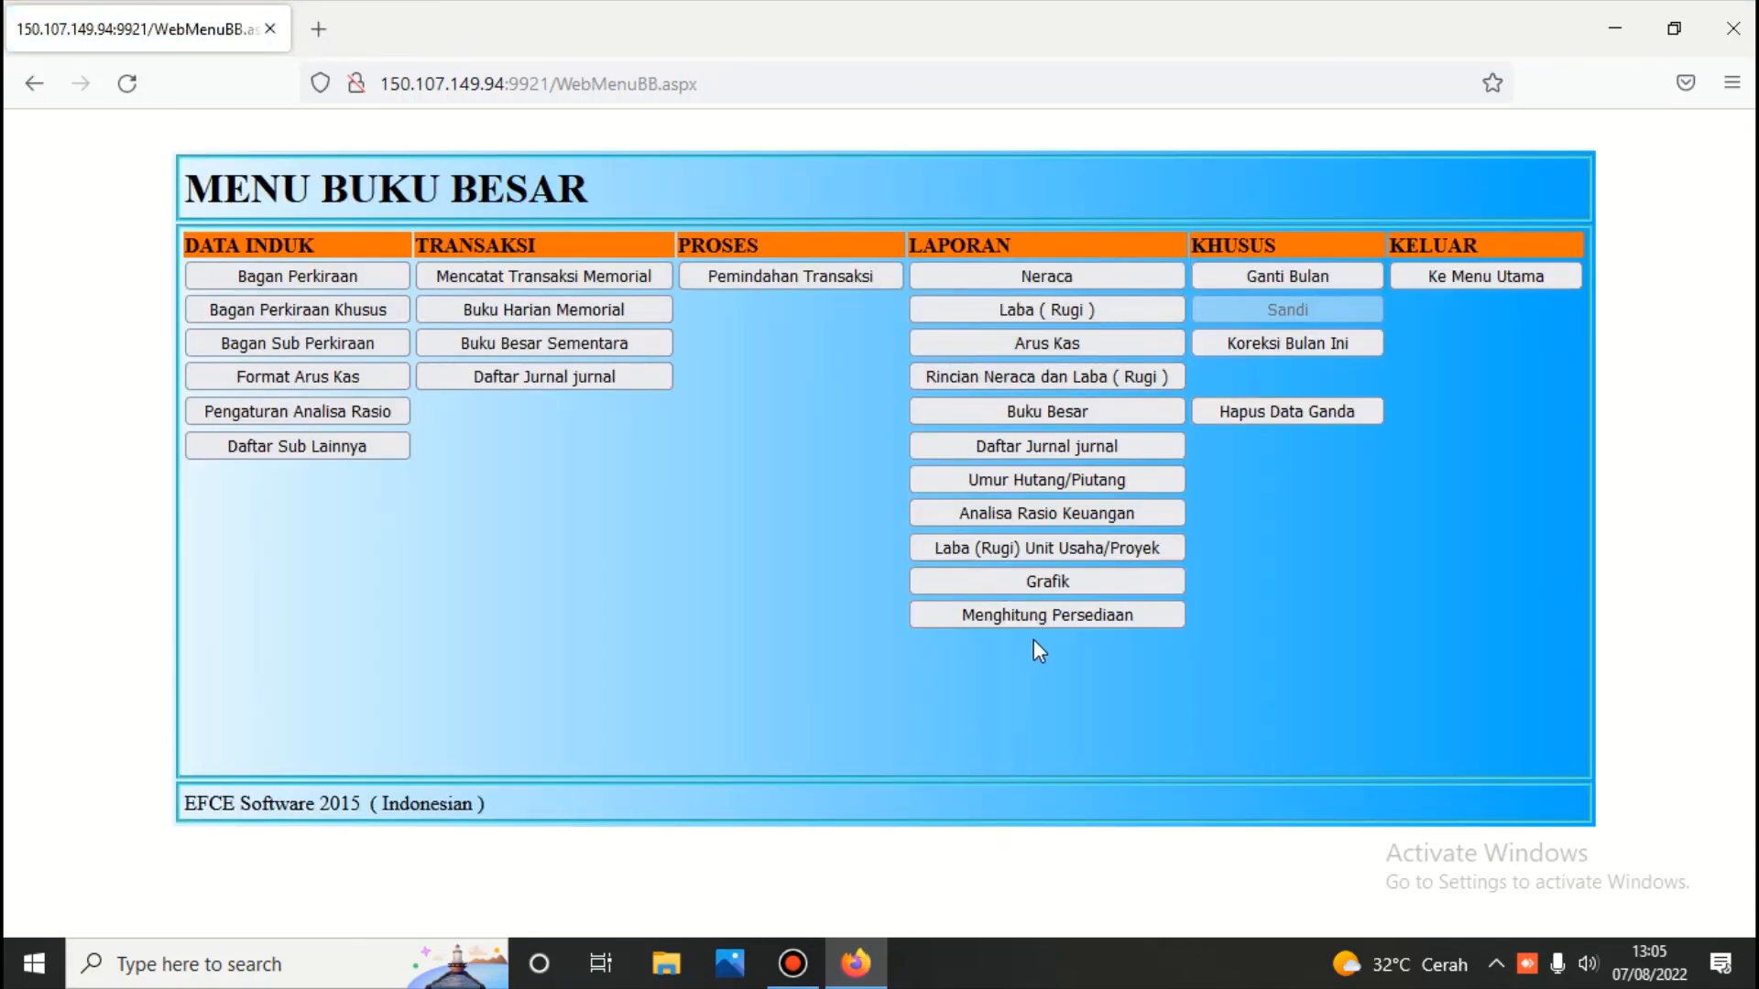
# Run Menghitung Persediaan with cut-off date 31/07/2022
pyautogui.click(1036, 608)
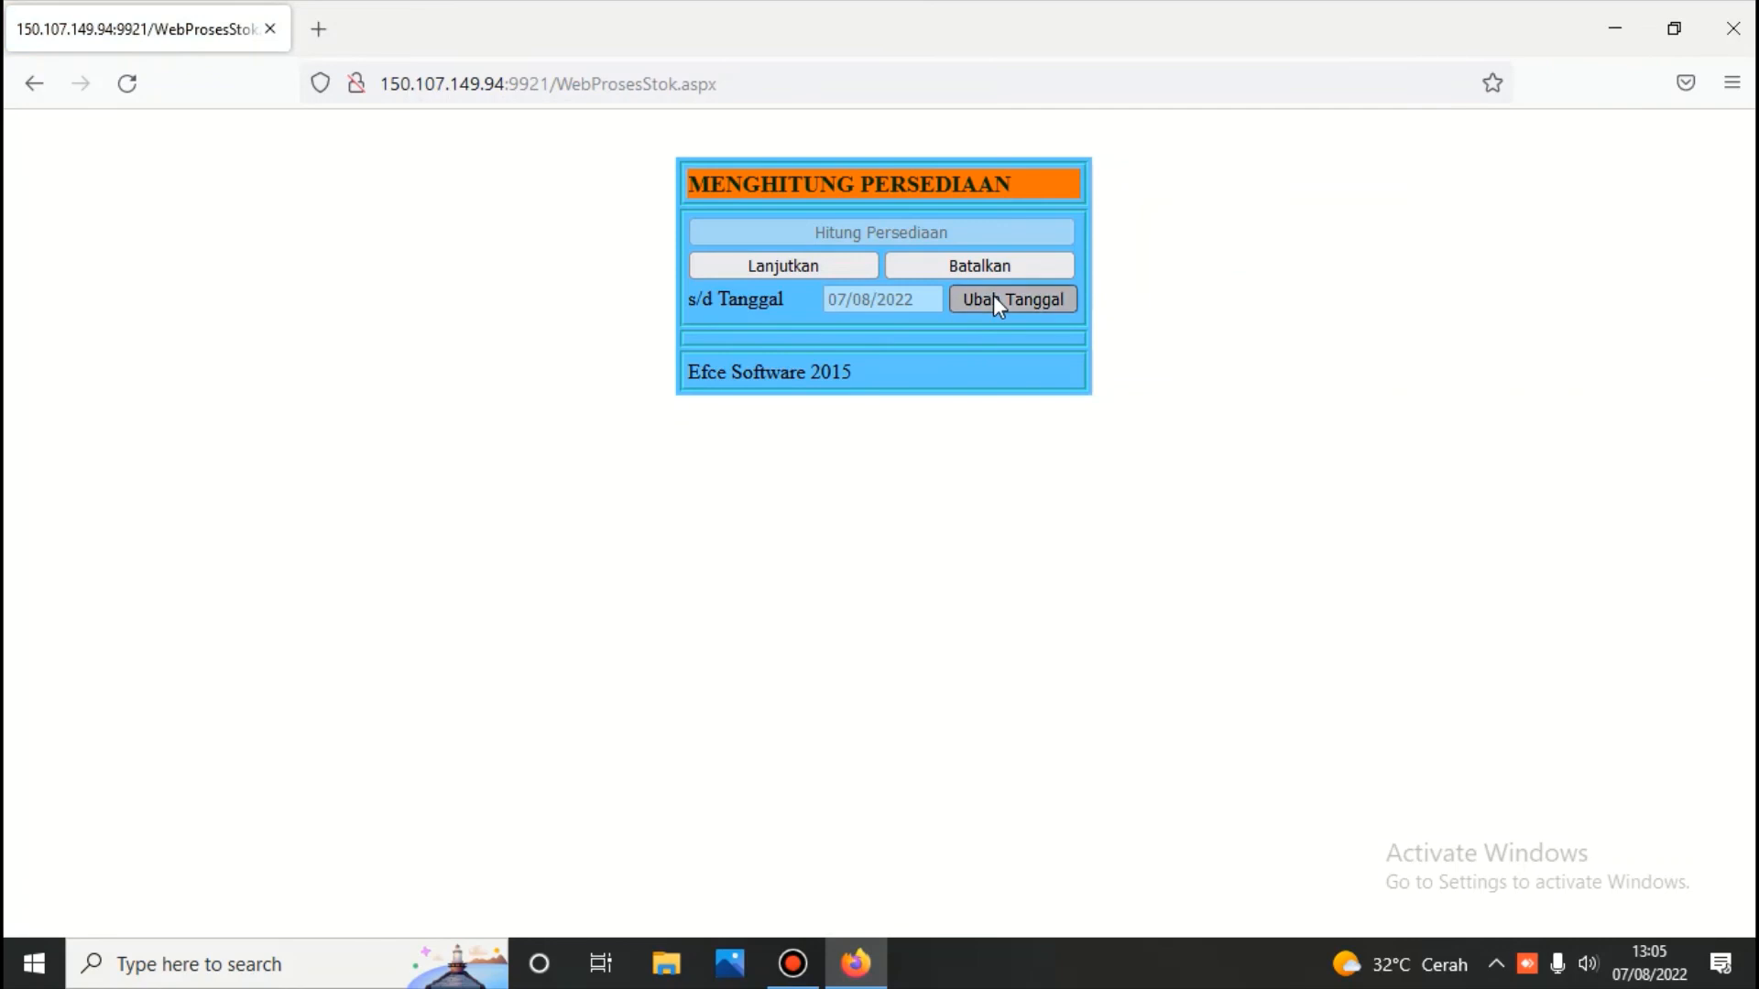
pyautogui.click(993, 295)
pyautogui.click(715, 392)
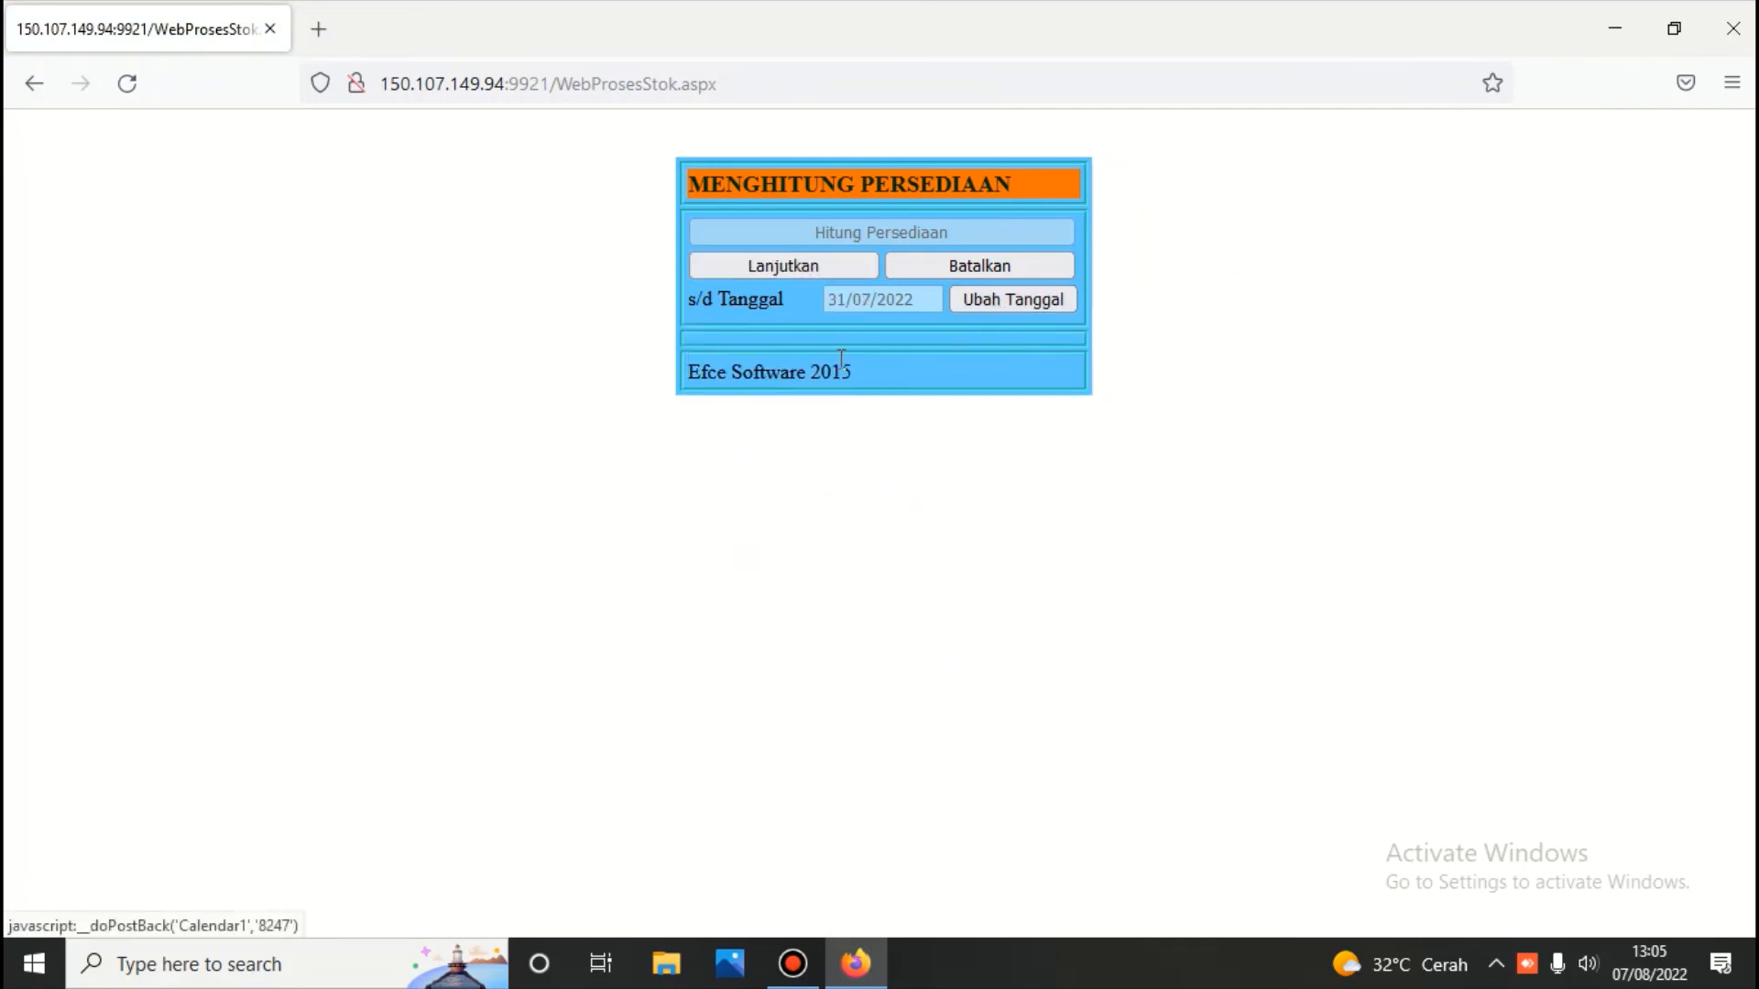
pyautogui.click(810, 264)
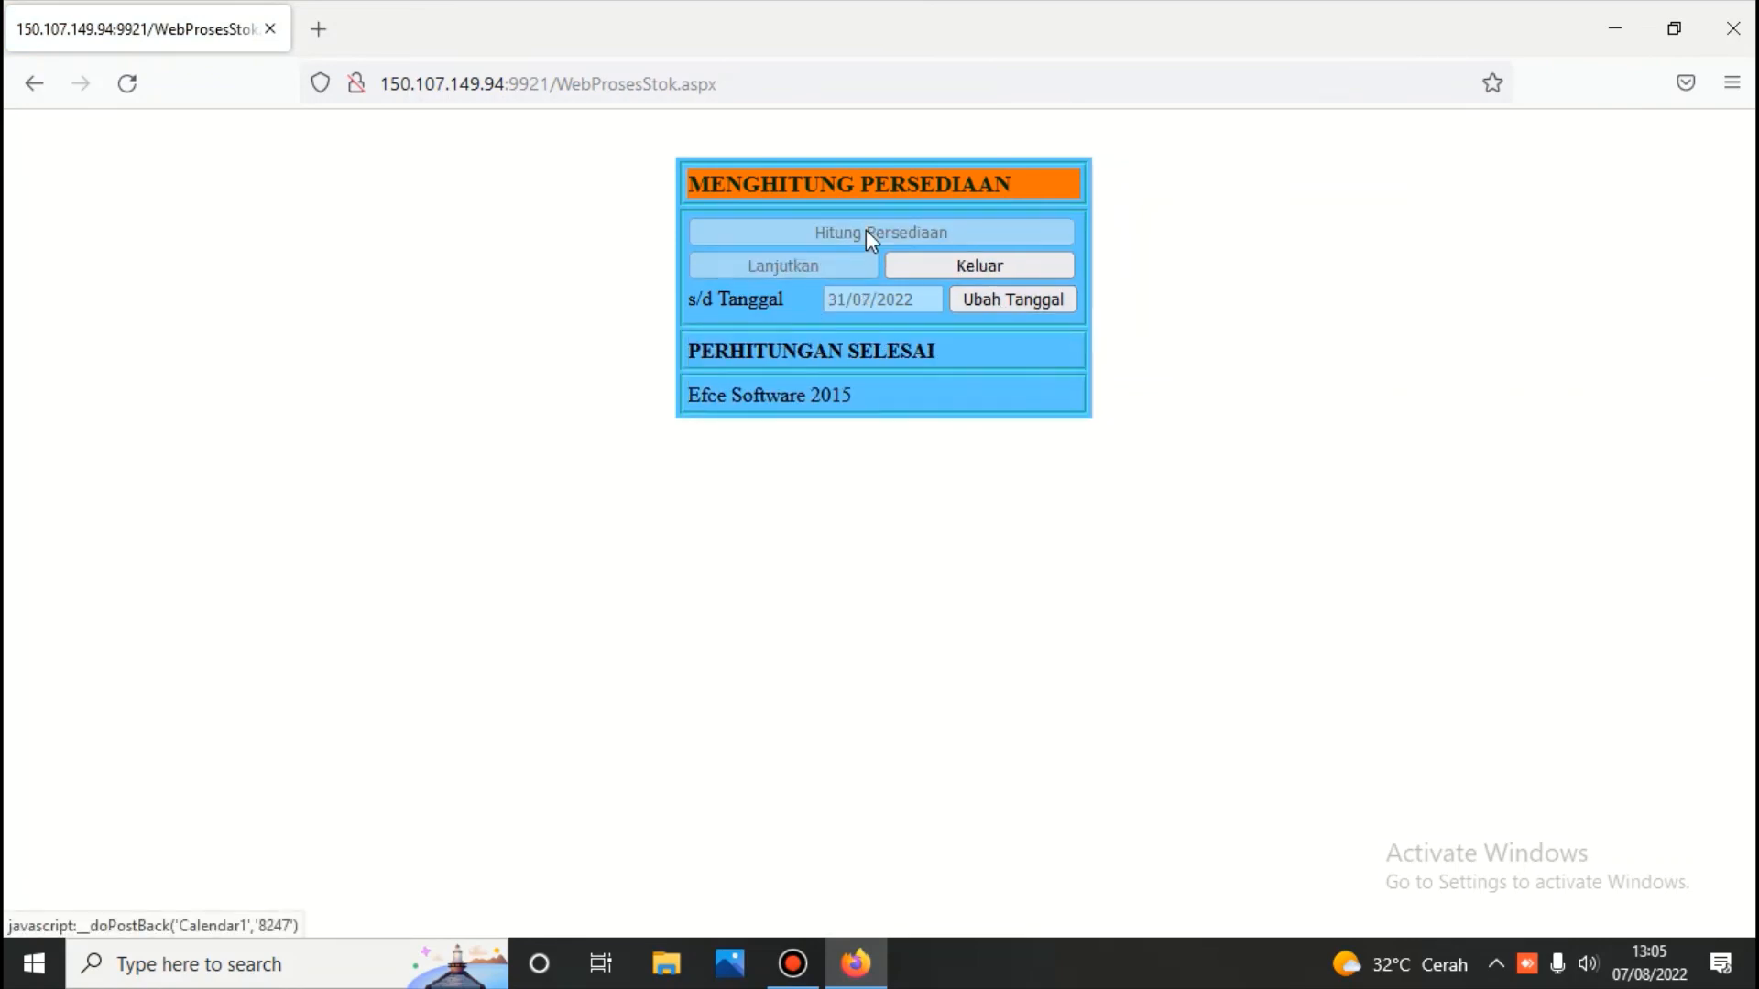
pyautogui.click(958, 260)
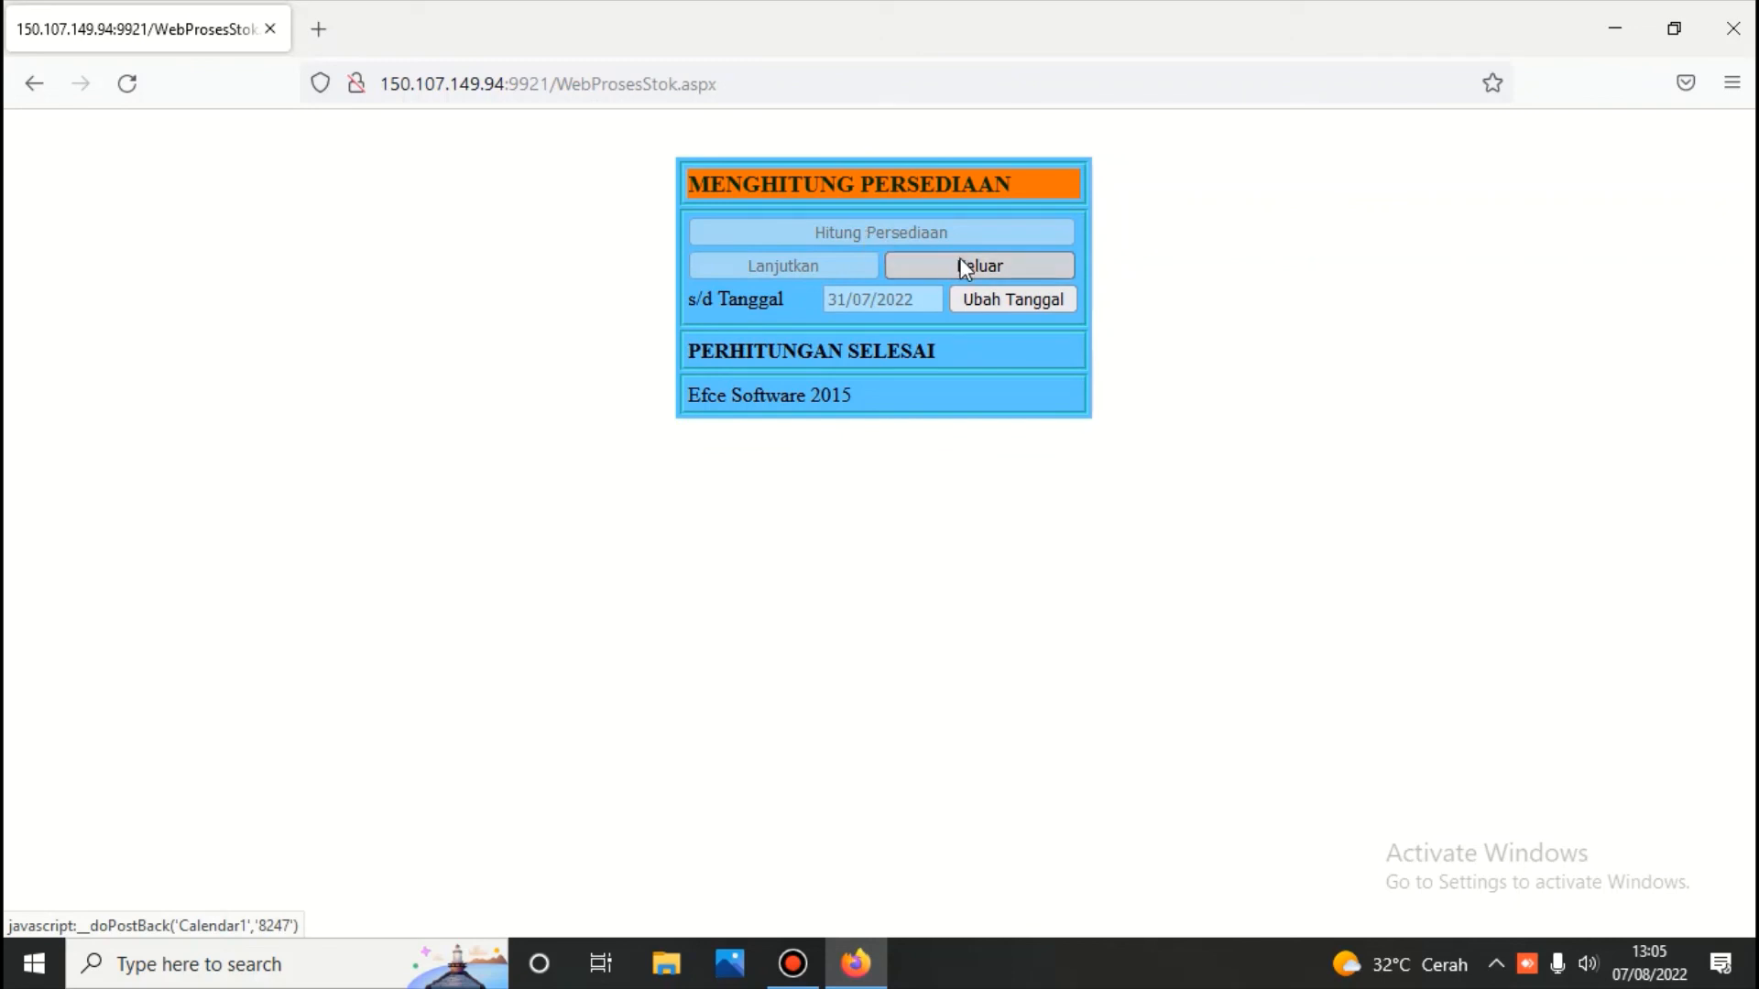
pyautogui.click(1019, 281)
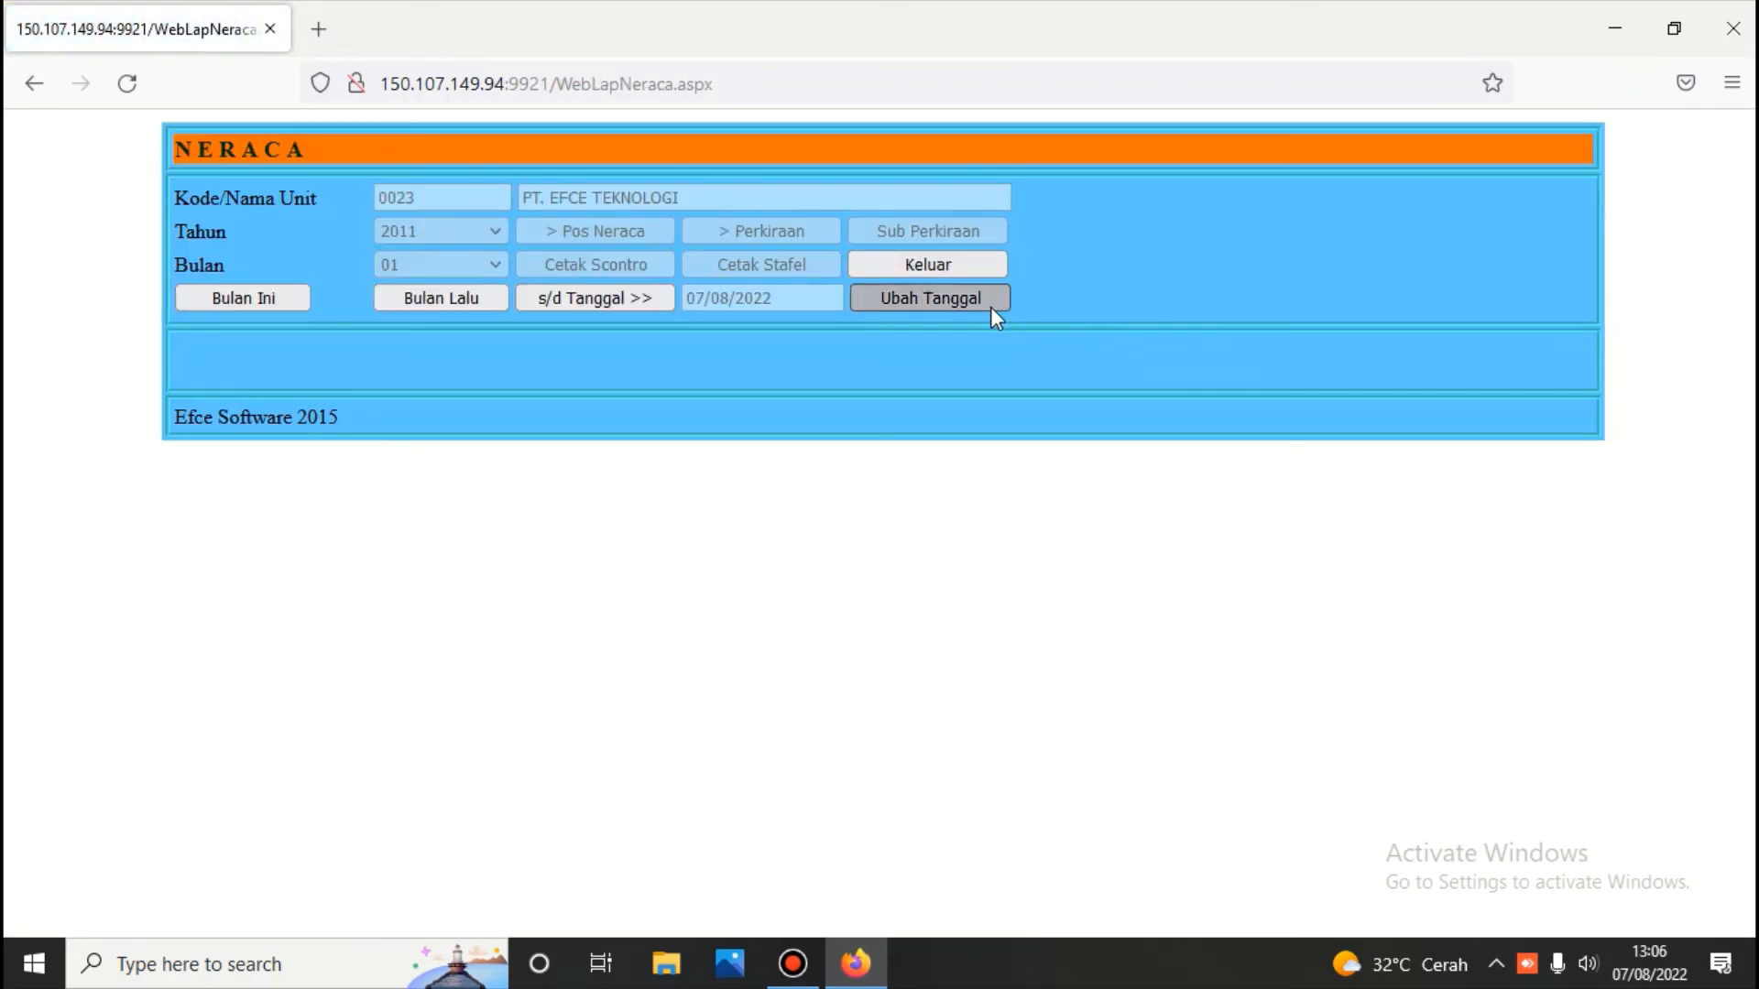
# Print the Sconto balance sheet to 31/07/2022, confirming inventory 41.375.000,00 and totals 143.675.000,00
pyautogui.click(991, 306)
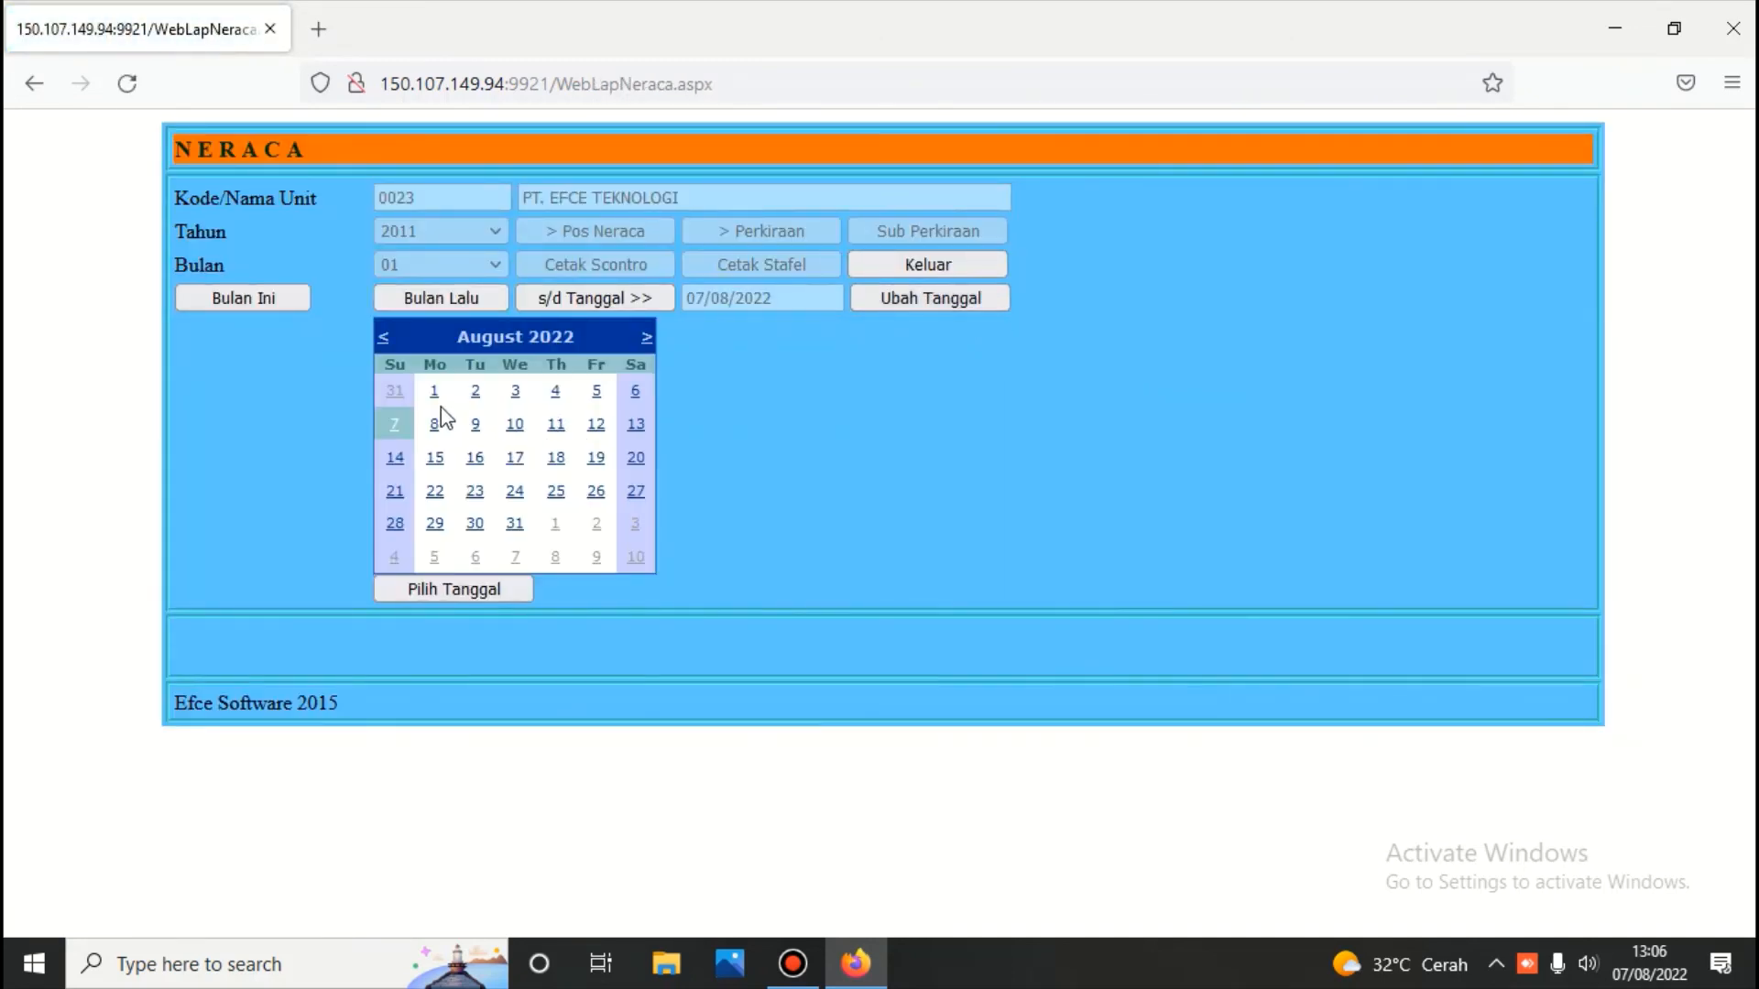
pyautogui.click(400, 403)
pyautogui.click(546, 303)
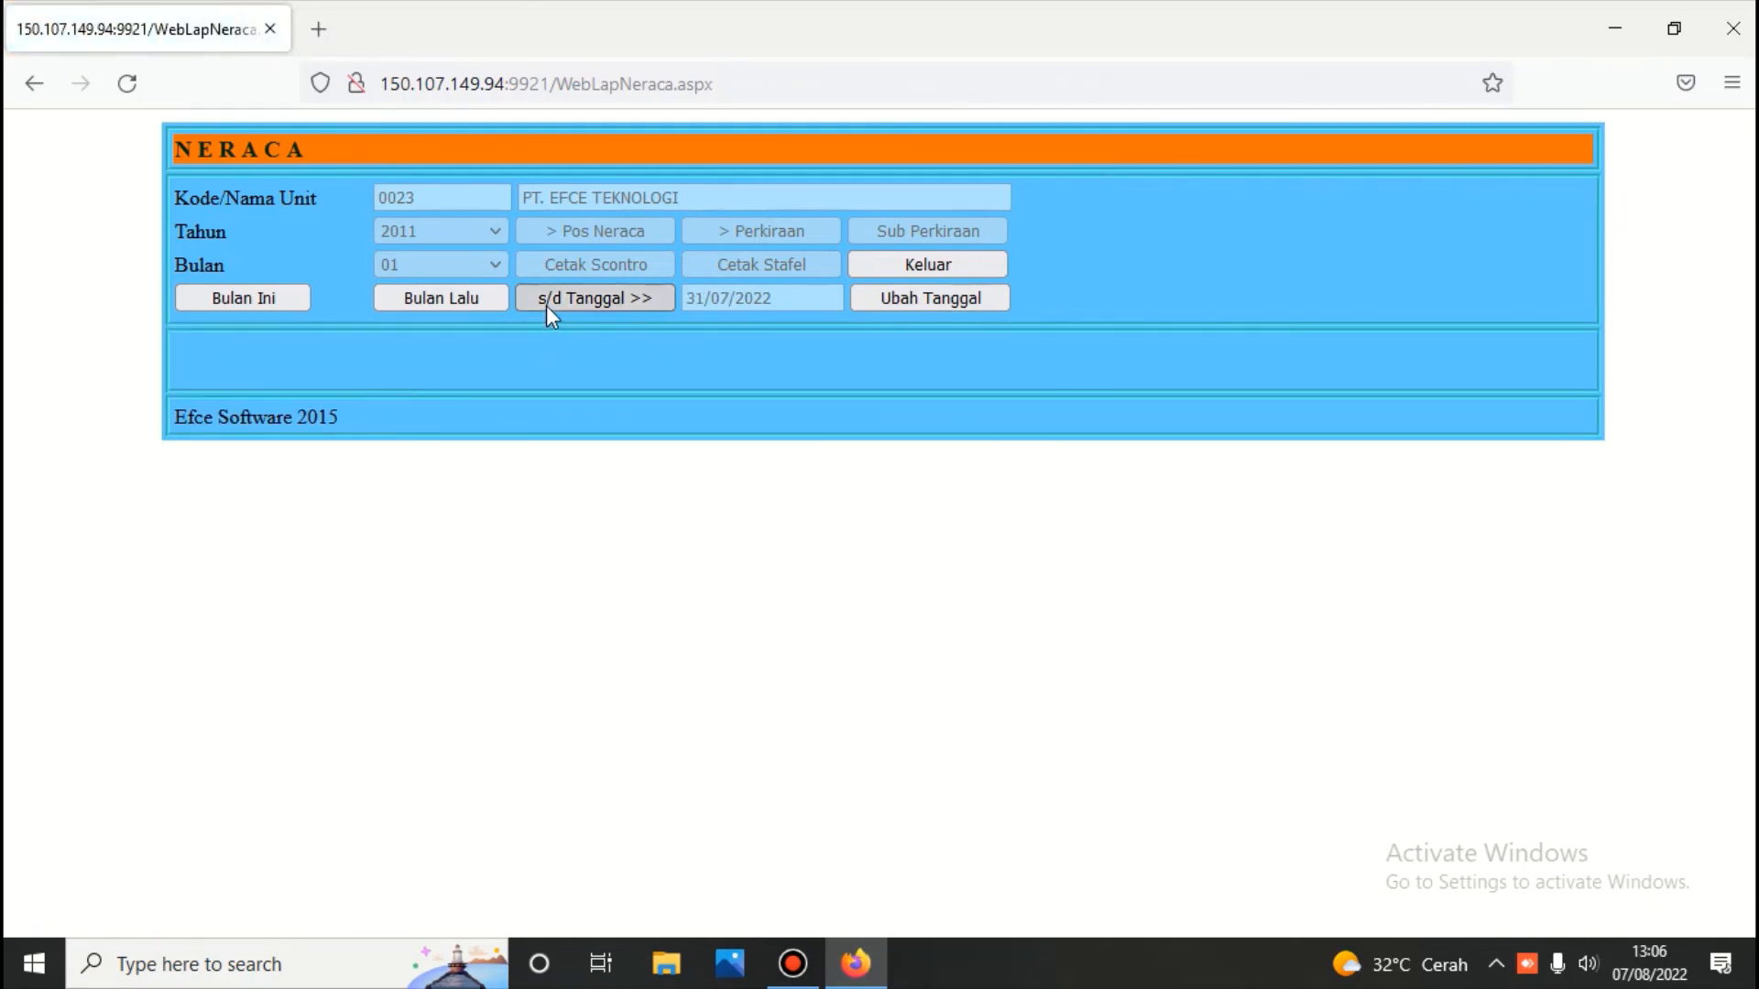
pyautogui.click(590, 228)
pyautogui.click(593, 264)
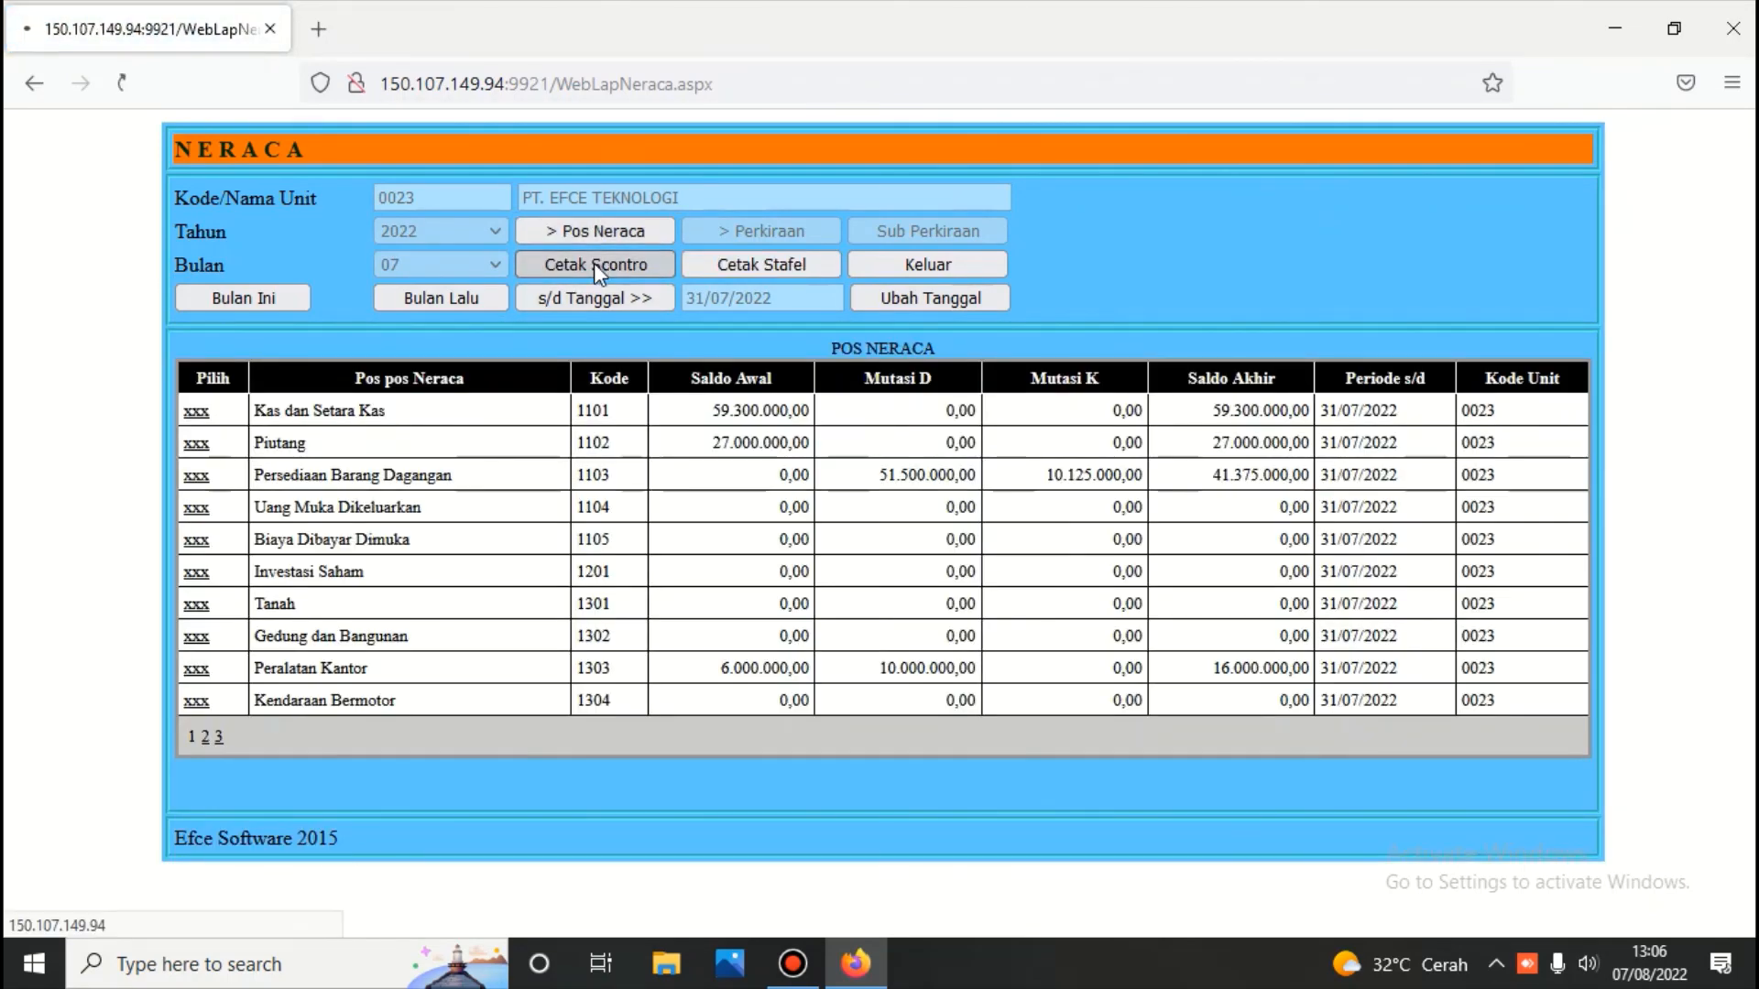
pyautogui.scroll(-3, 595, 266)
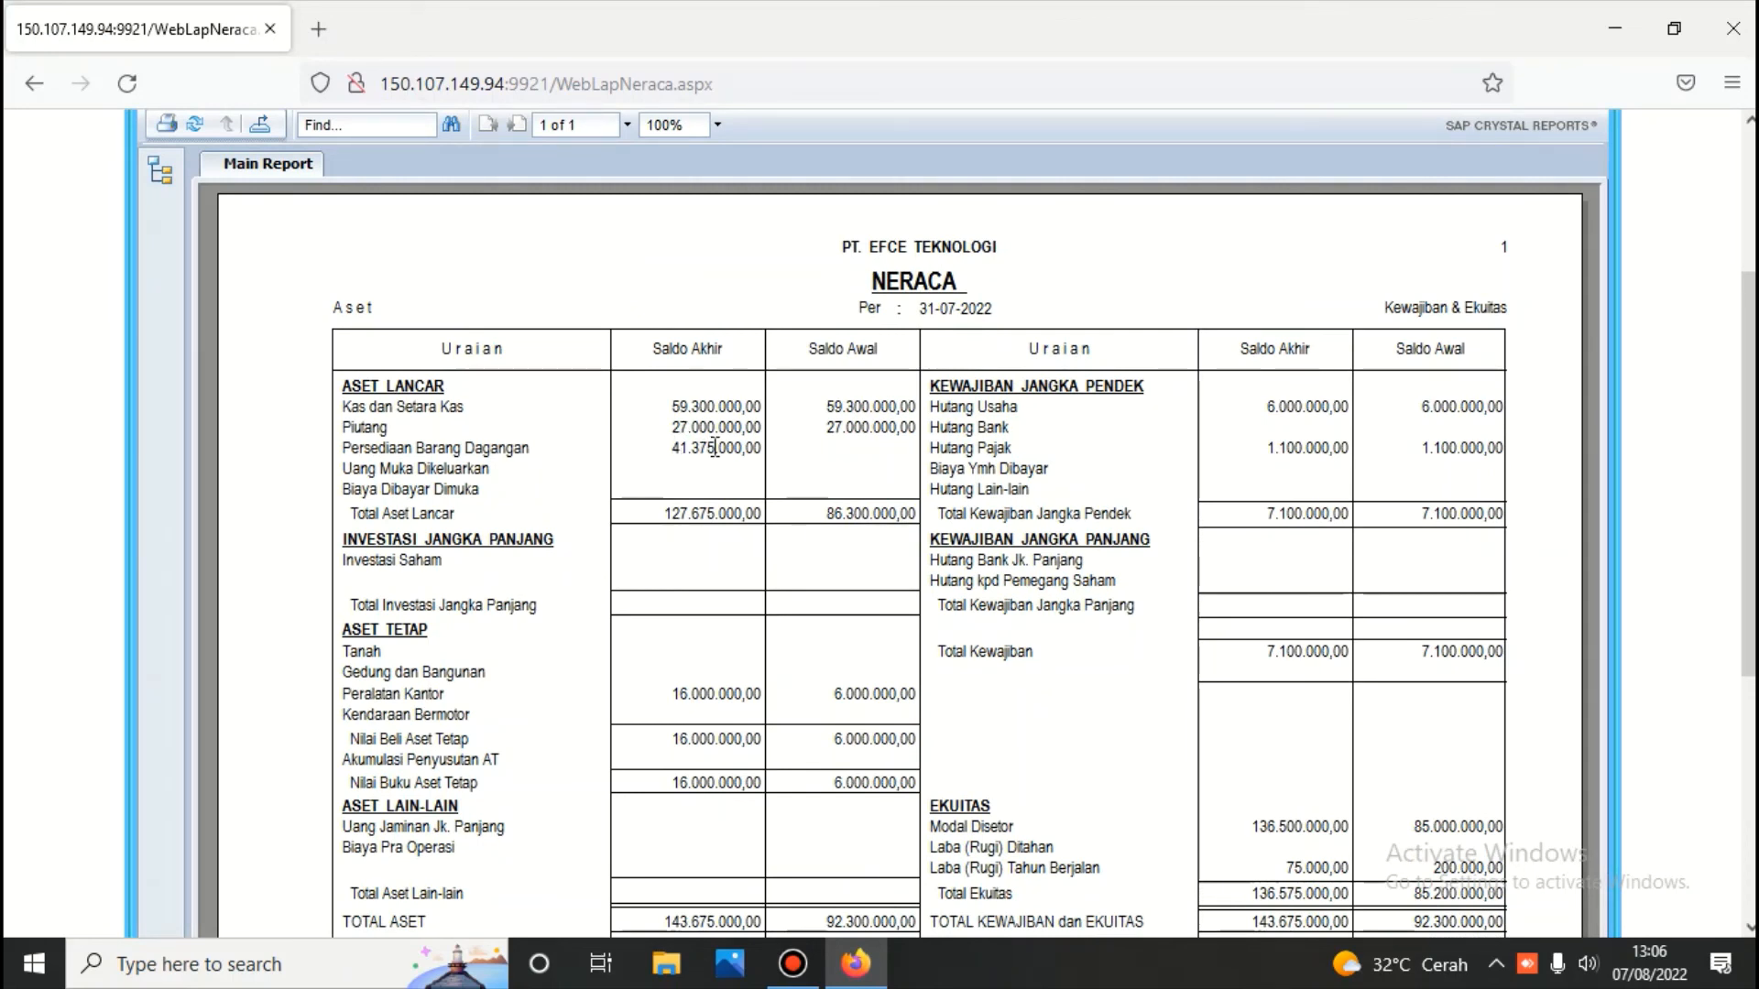
pyautogui.scroll(-3, 740, 514)
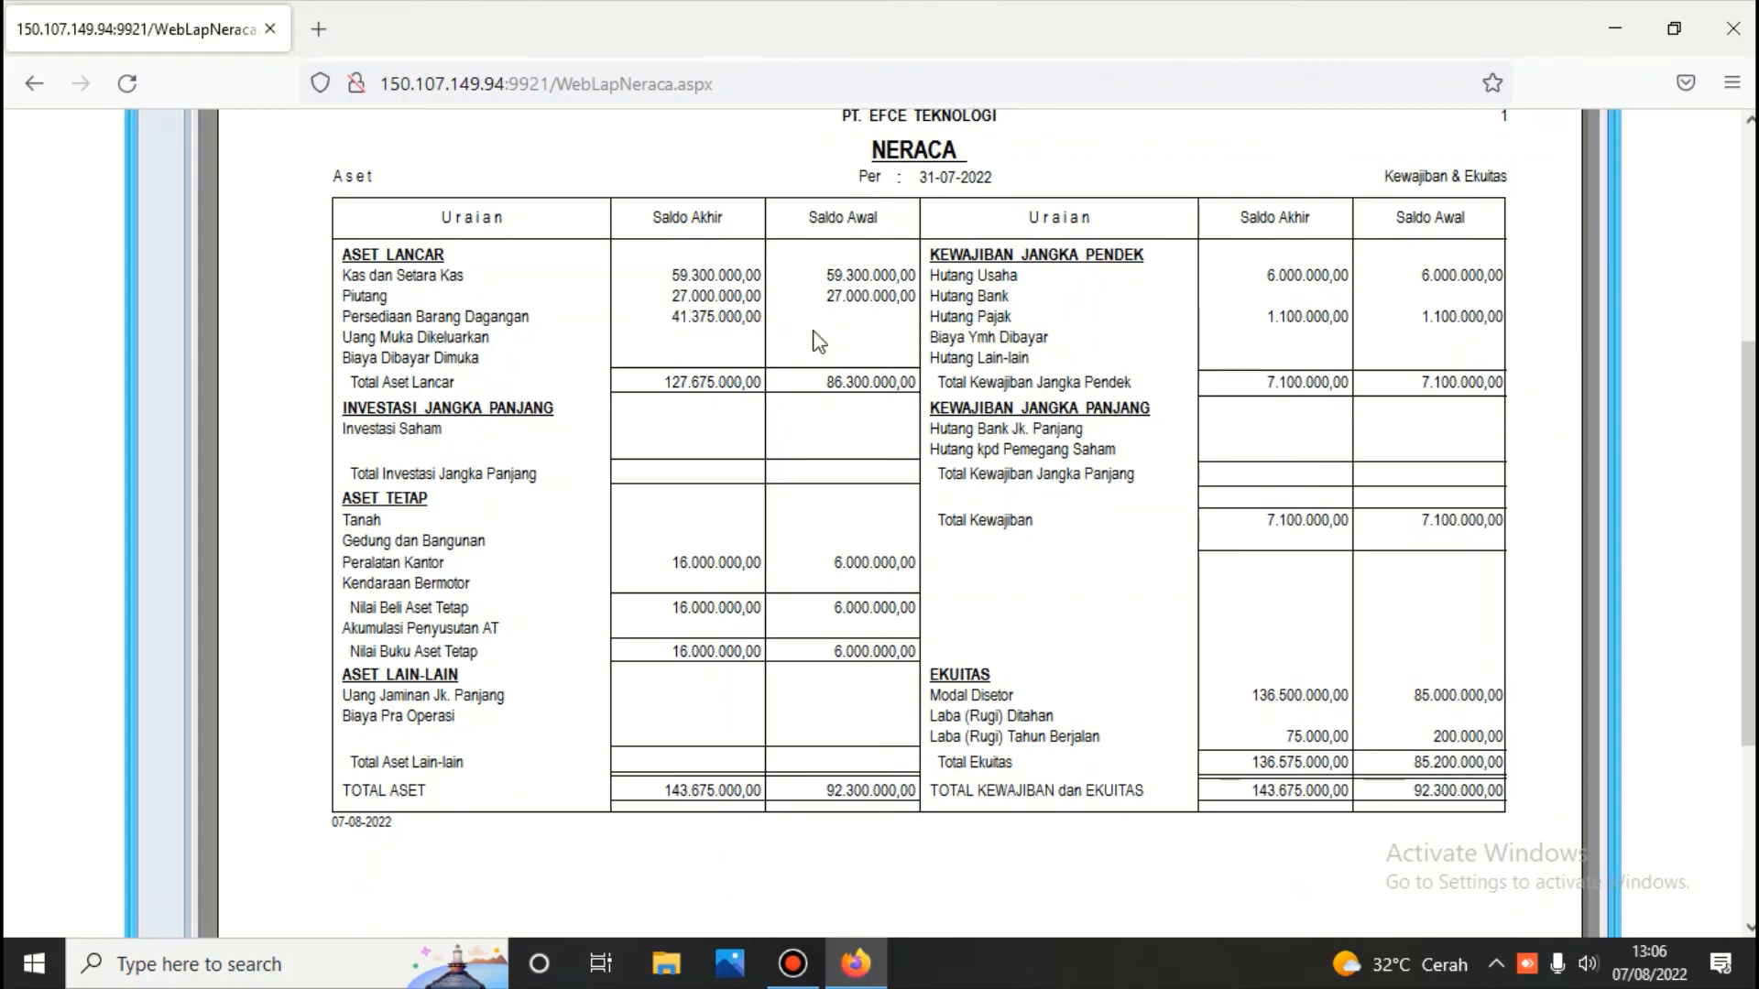
pyautogui.scroll(3, 762, 325)
pyautogui.click(900, 133)
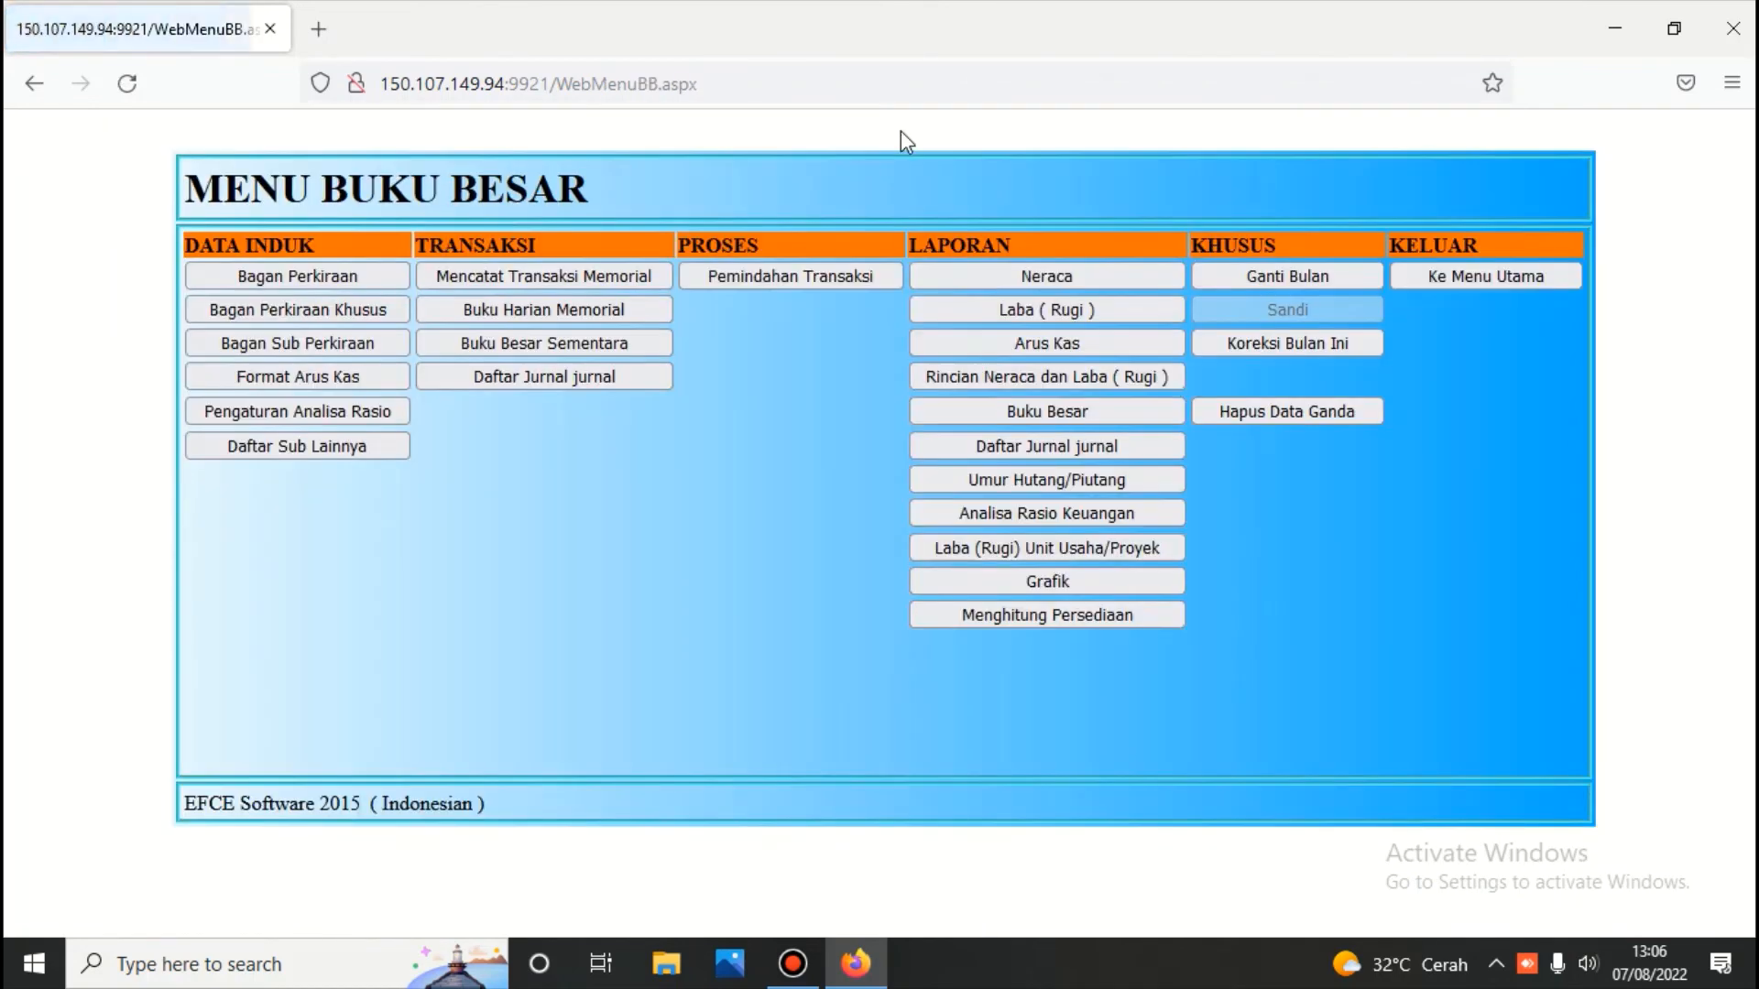
# Print Rincian Neraca dan Laba (Rugi) for 01–31/07/2022; Persediaan Barang Dagangan ends at 41.375.000,00
pyautogui.click(1068, 376)
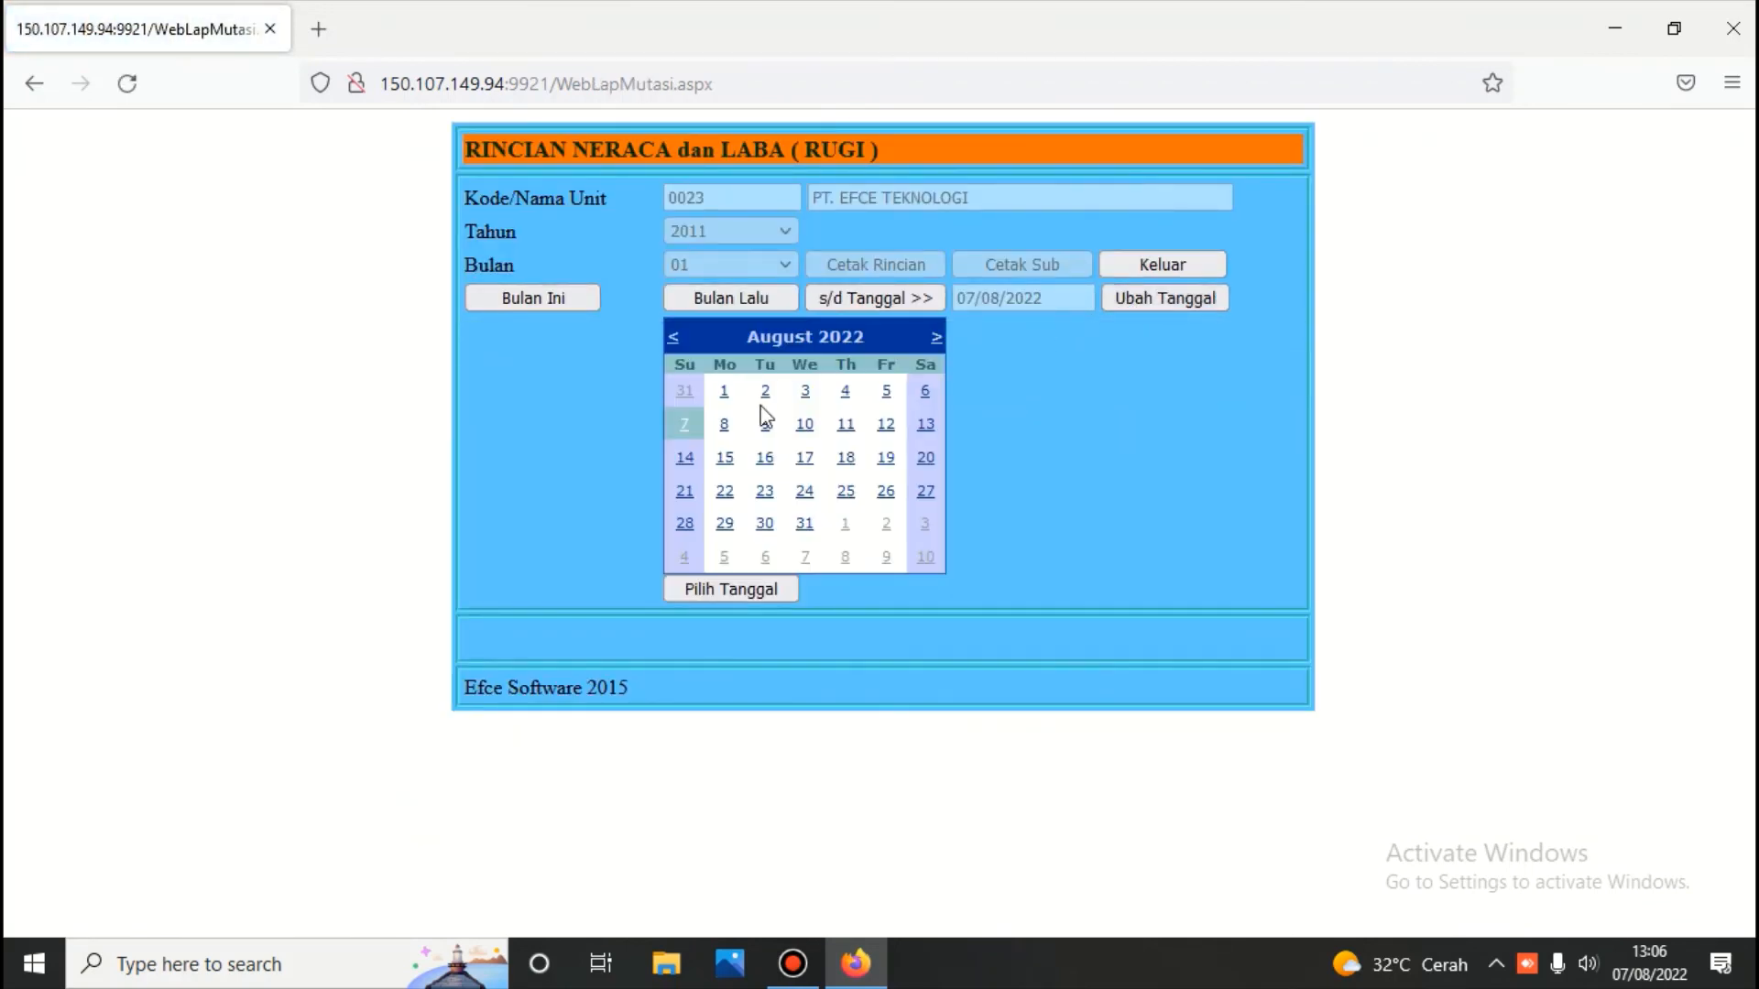
pyautogui.click(679, 396)
pyautogui.click(816, 300)
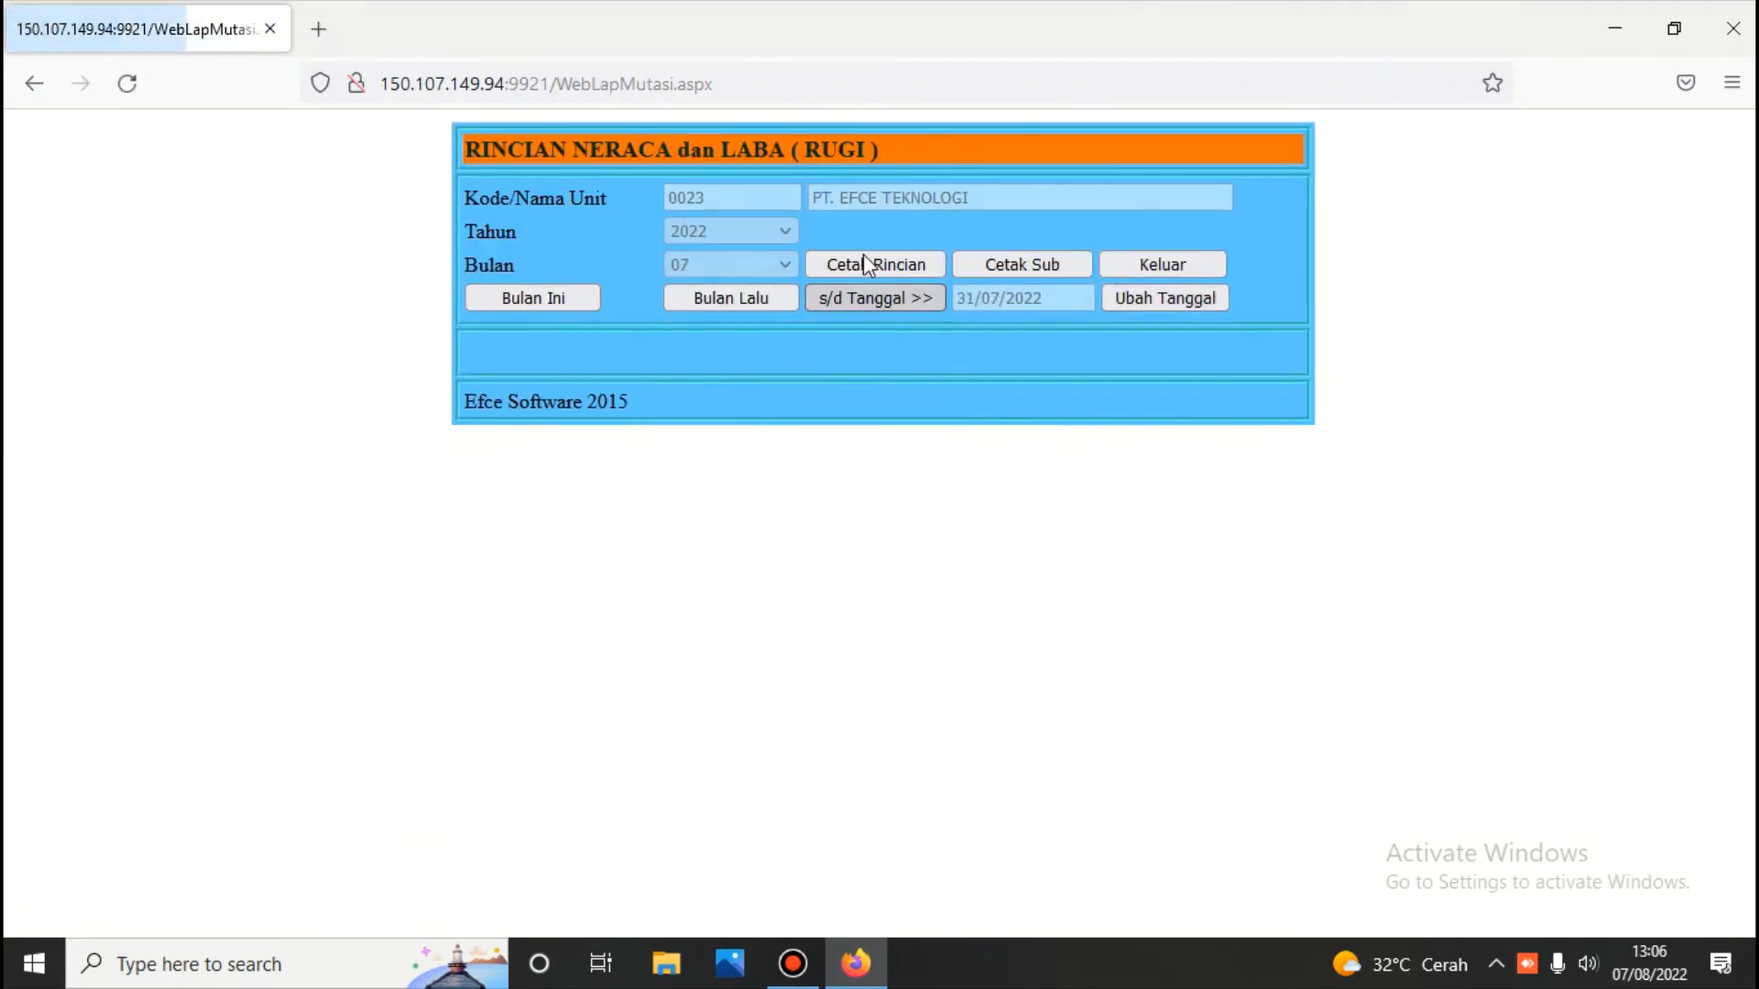
pyautogui.click(865, 268)
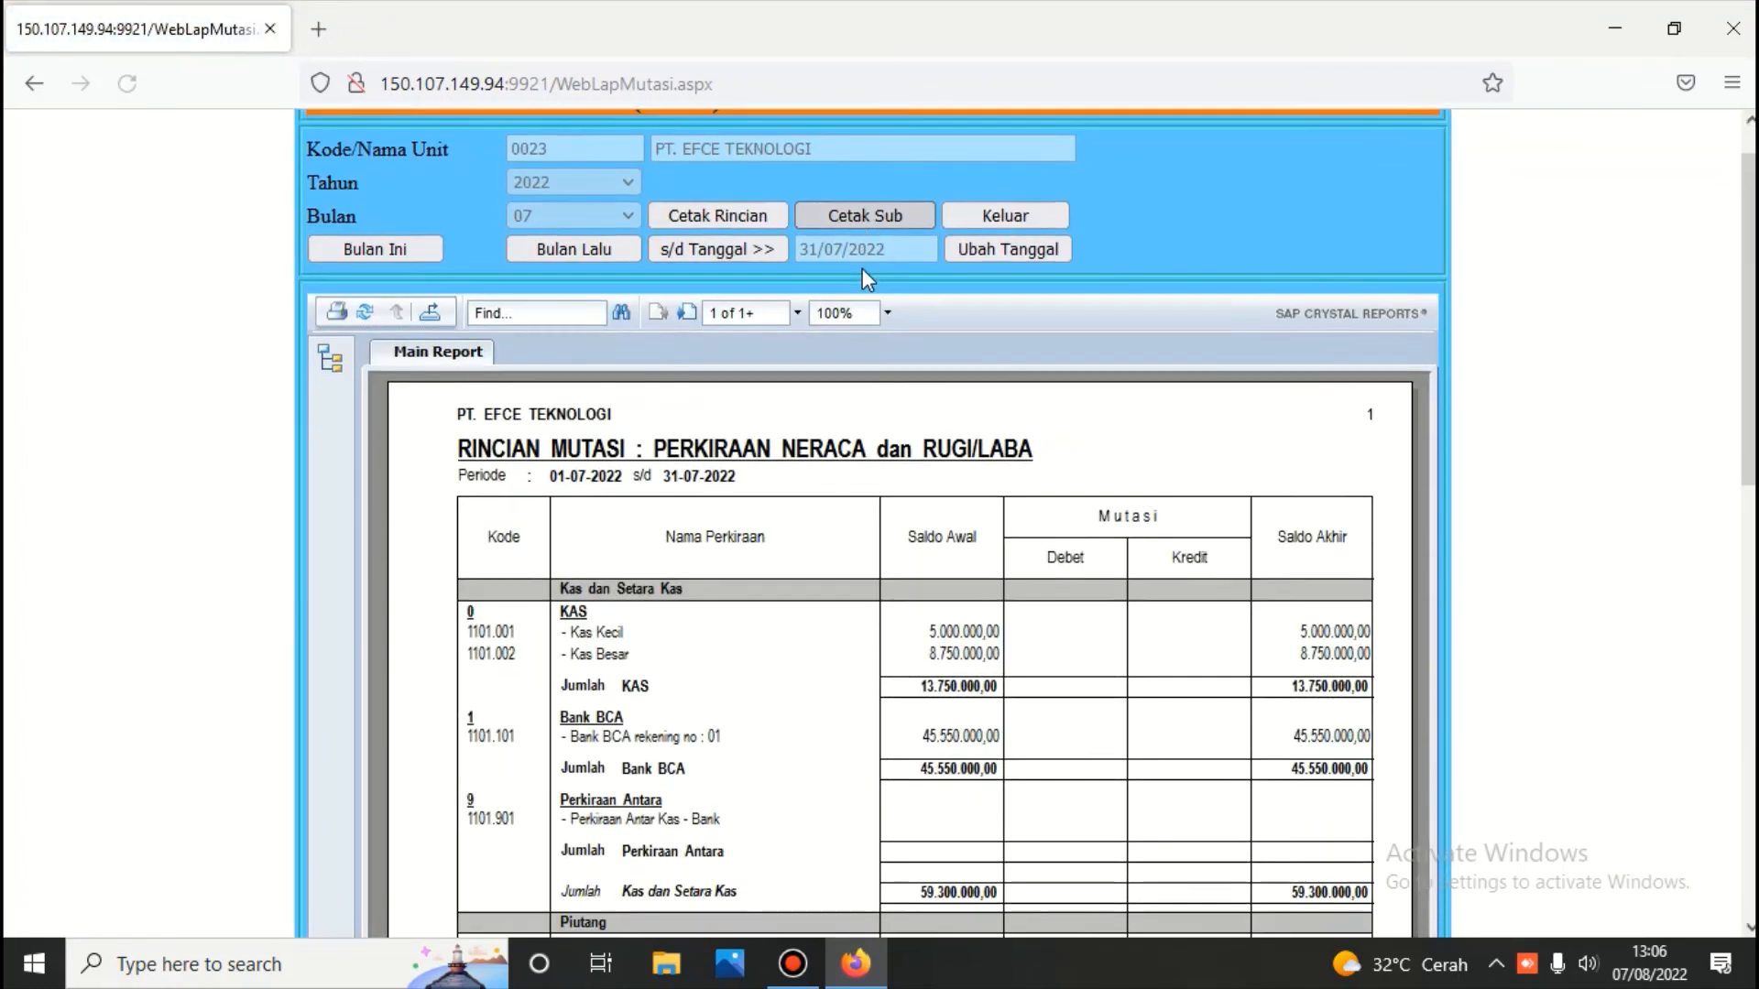
pyautogui.scroll(-7, 863, 274)
pyautogui.scroll(-3, 868, 280)
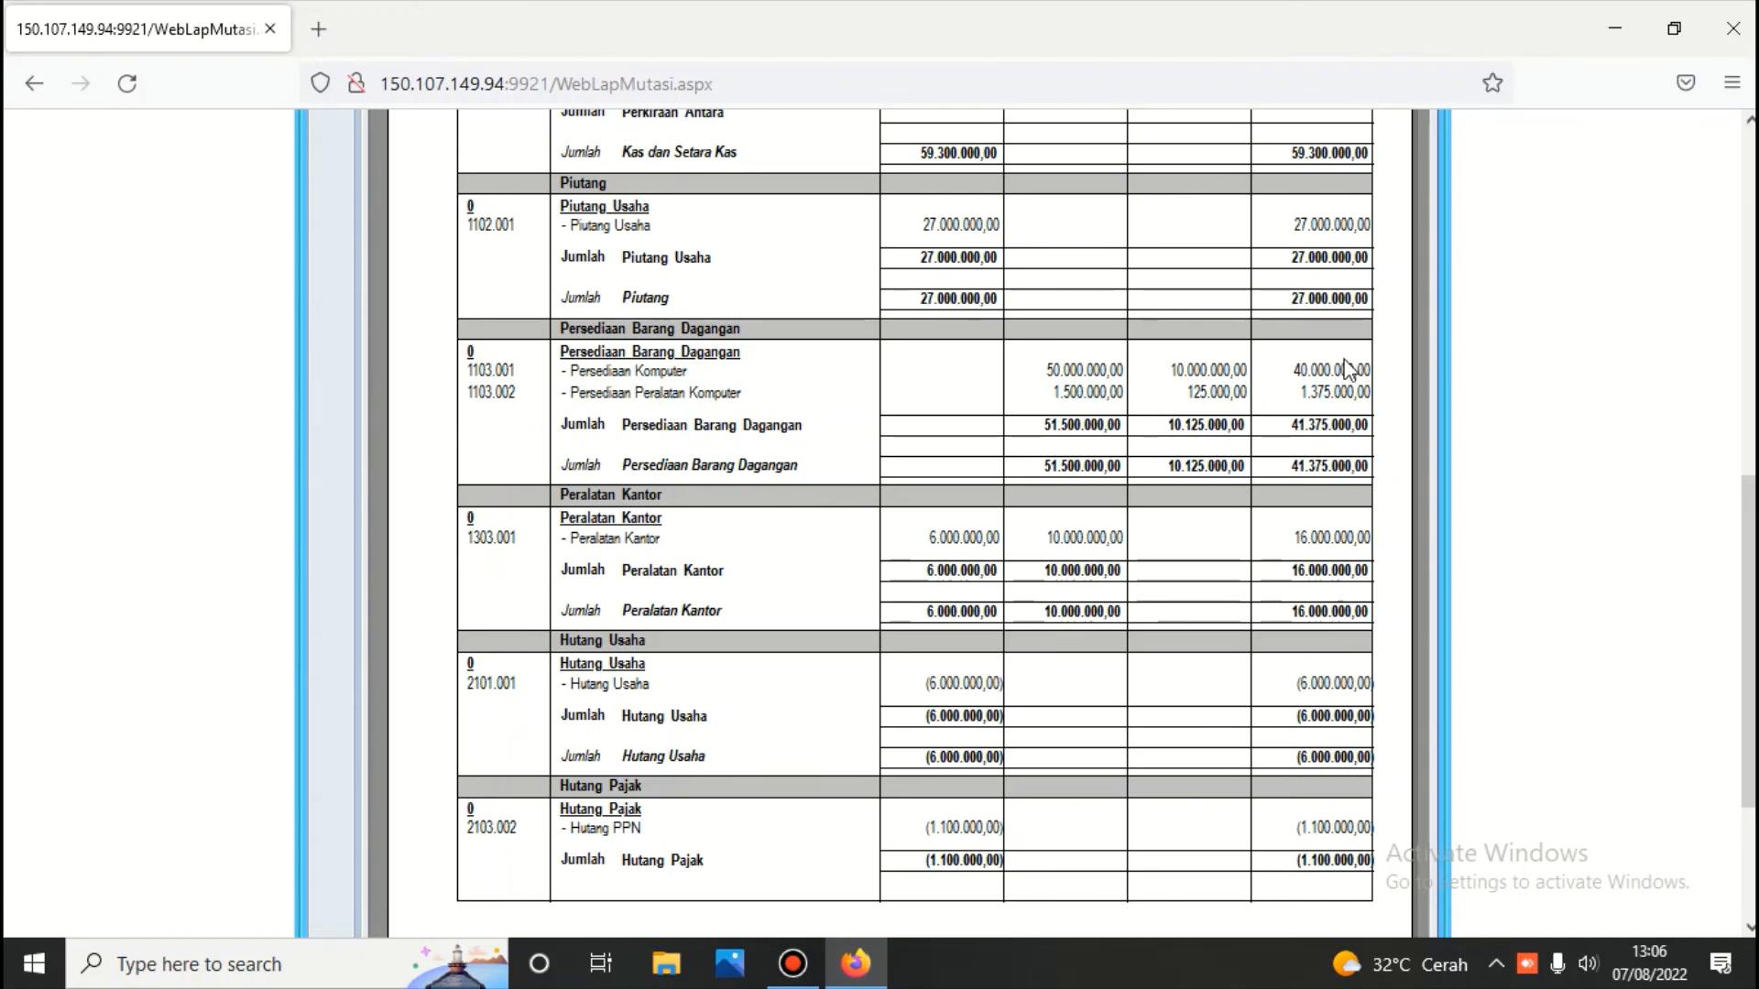
pyautogui.scroll(10, 1119, 432)
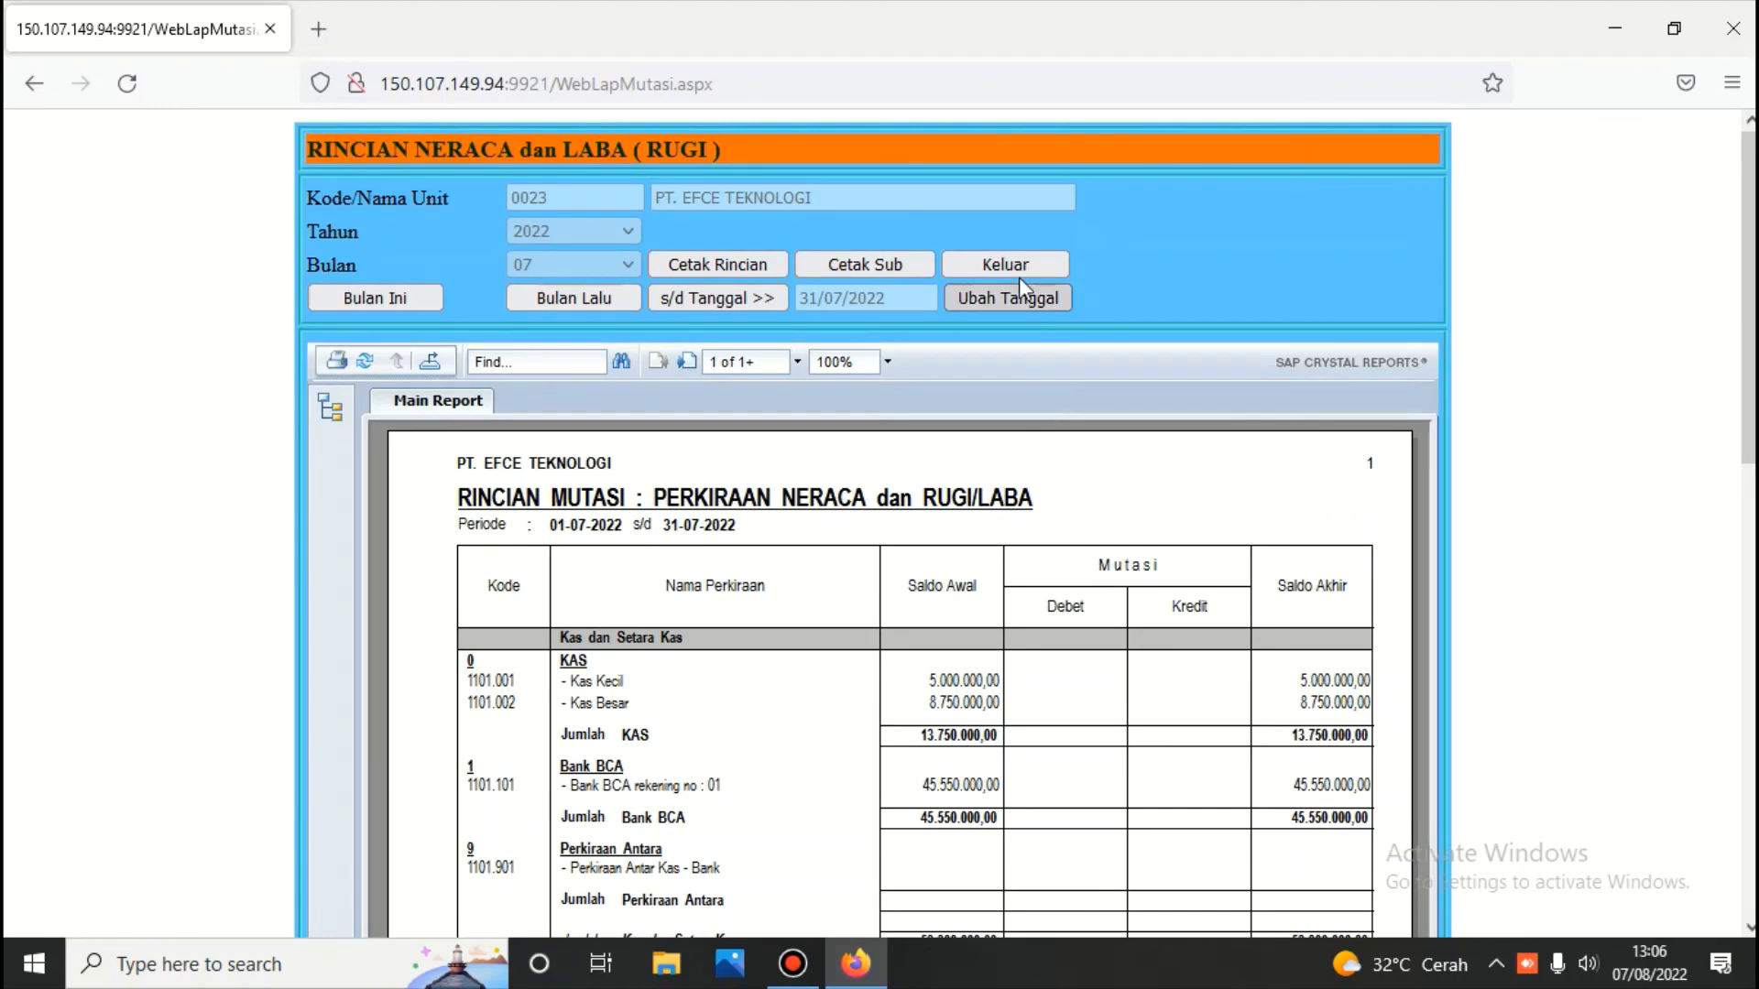
pyautogui.click(1019, 266)
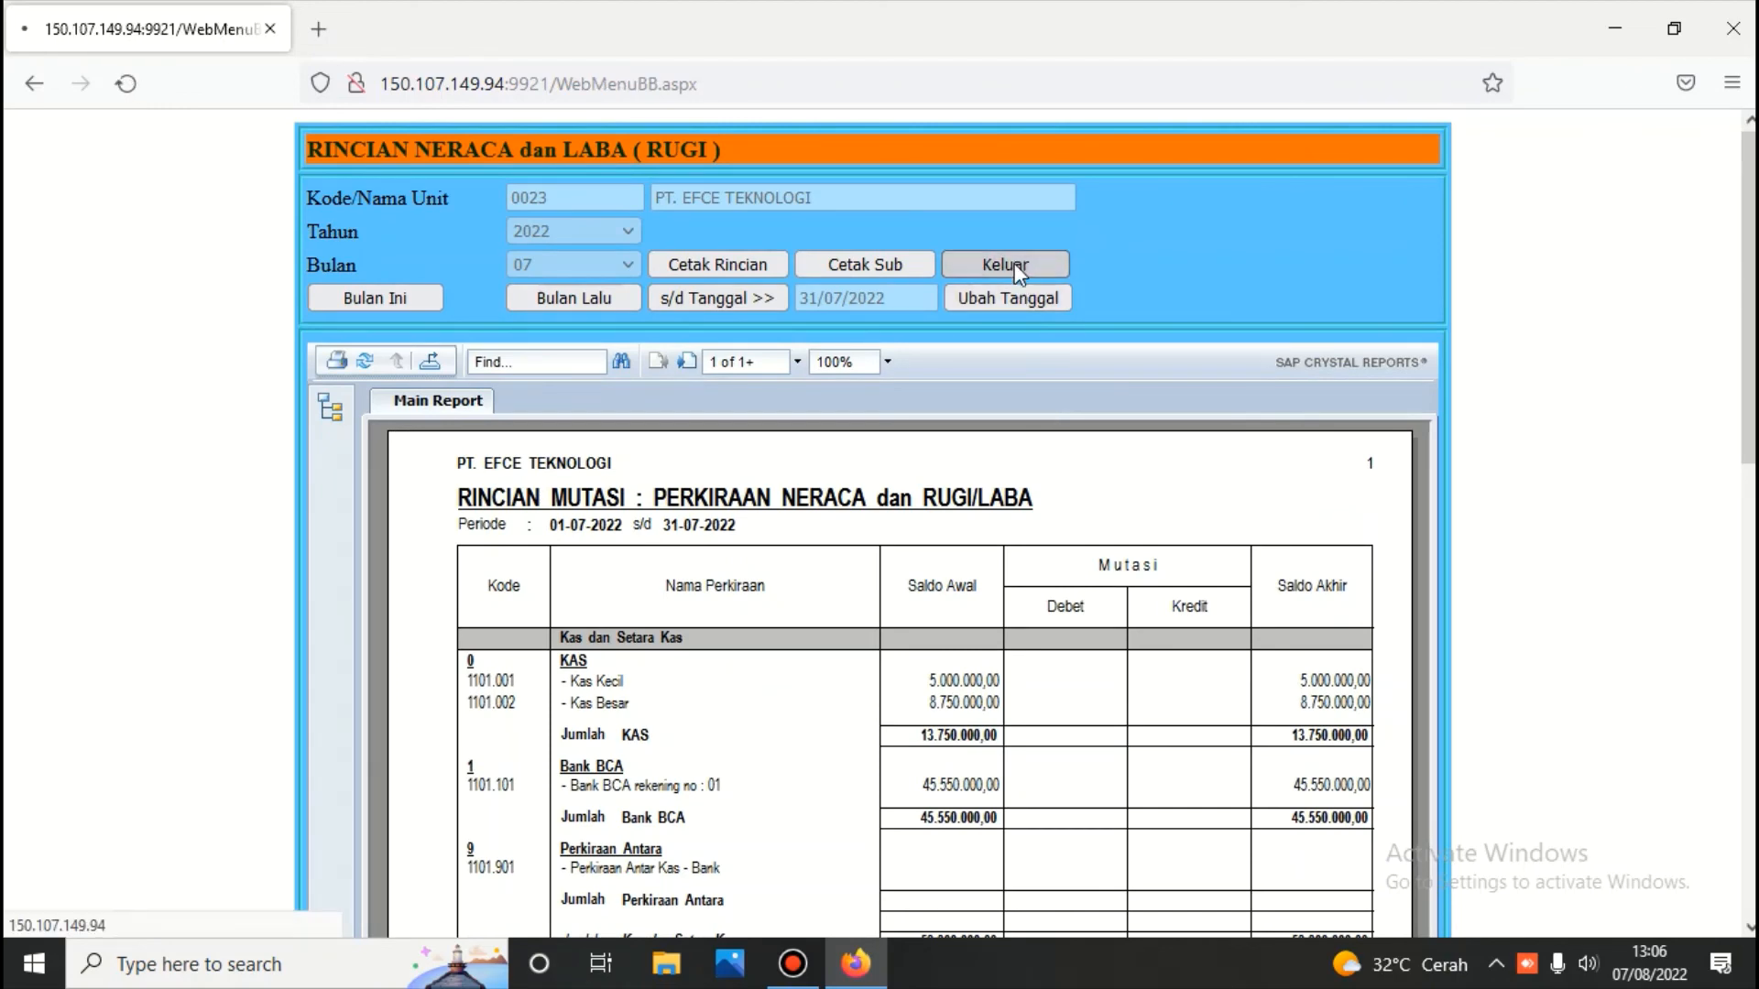
# Go to the main menu and log into the Persediaan module with its password
pyautogui.click(1465, 273)
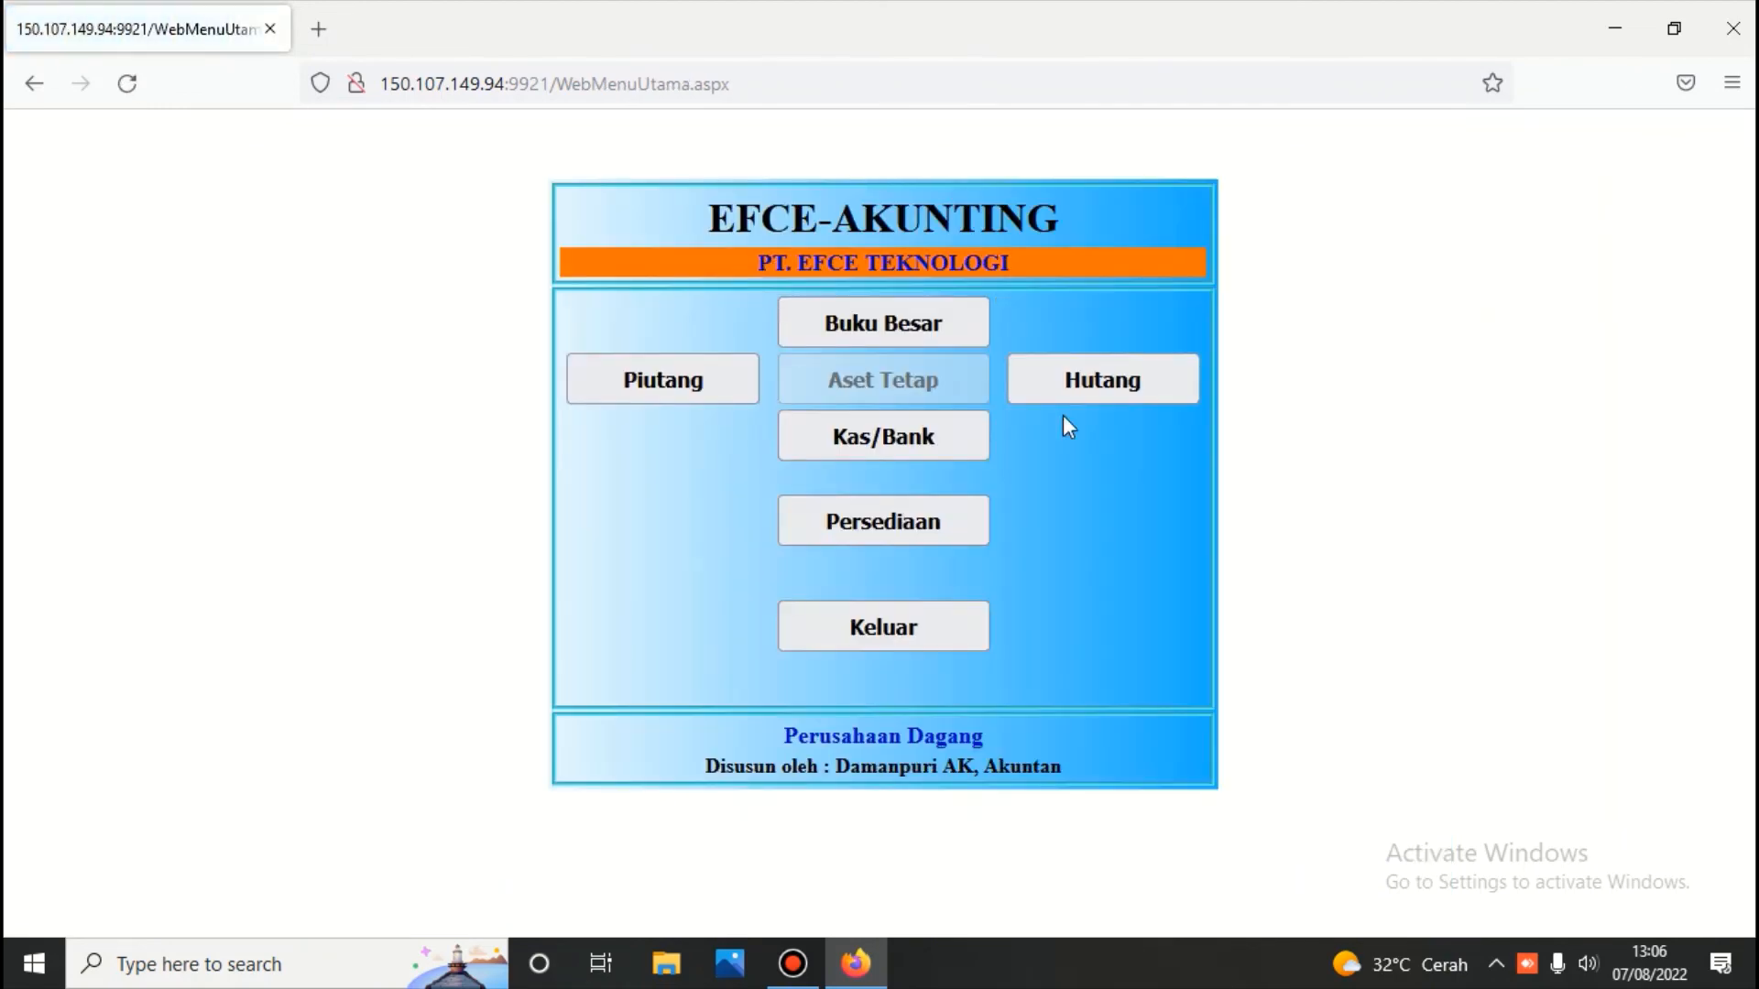
pyautogui.click(882, 517)
pyautogui.click(885, 300)
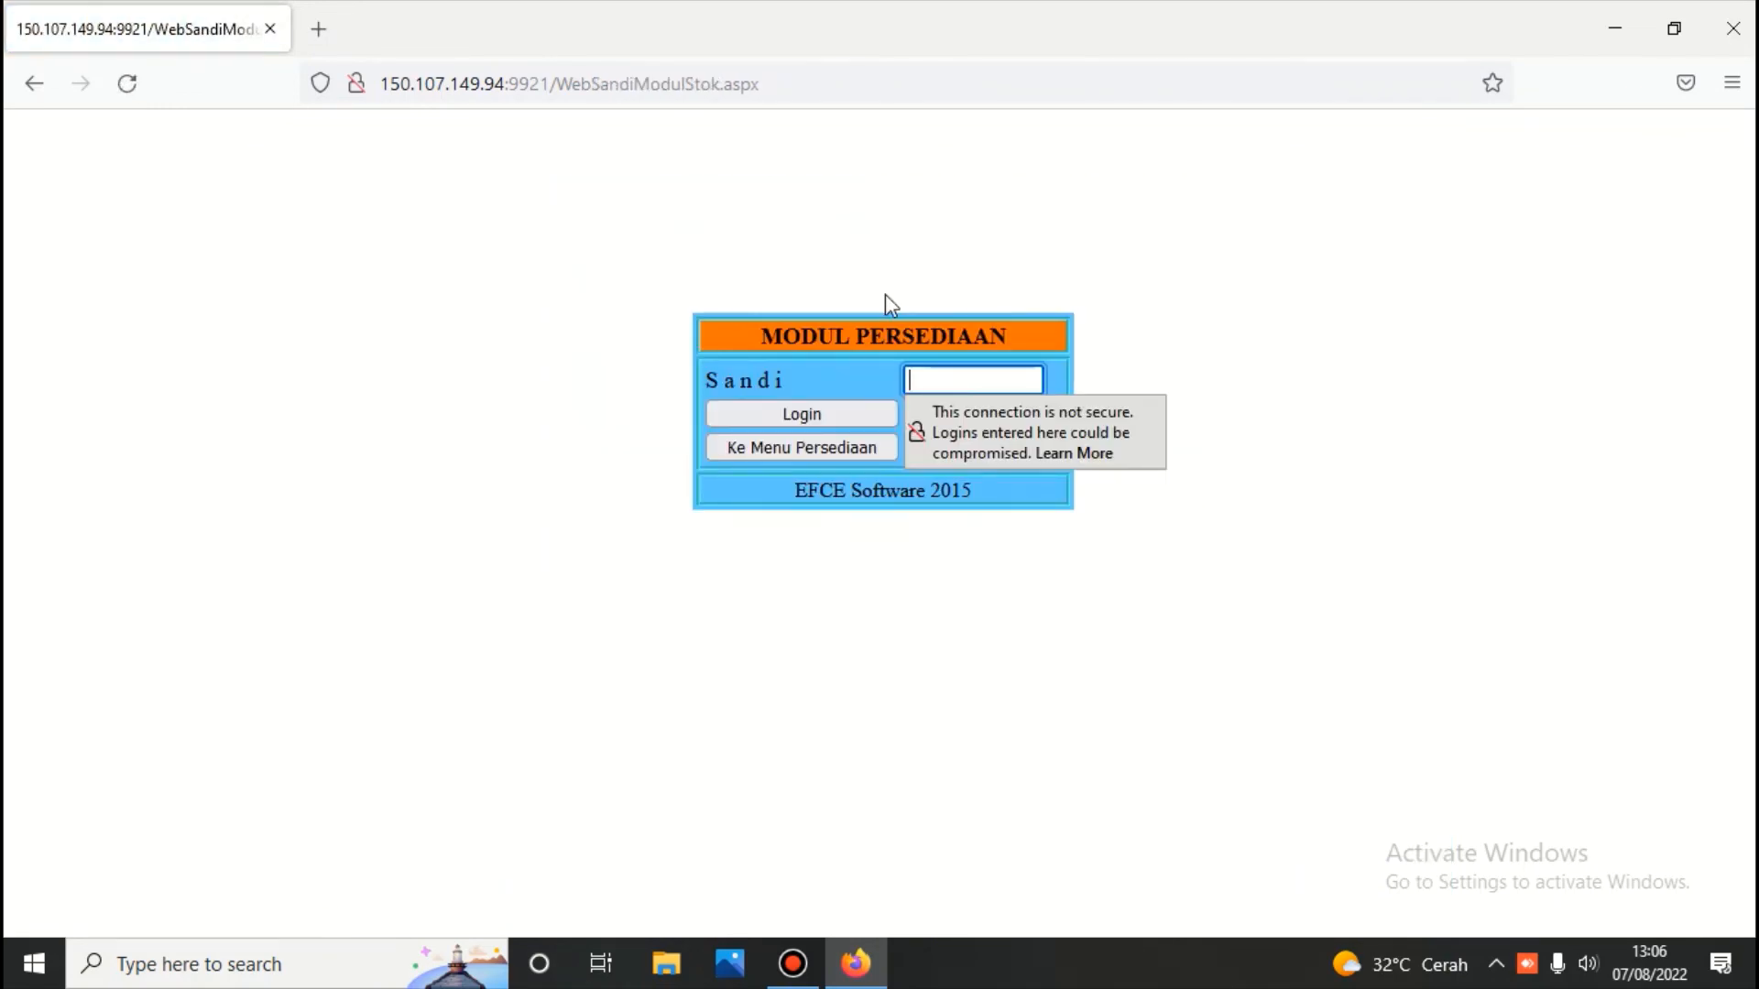
pyautogui.write('***')
pyautogui.press('Return')
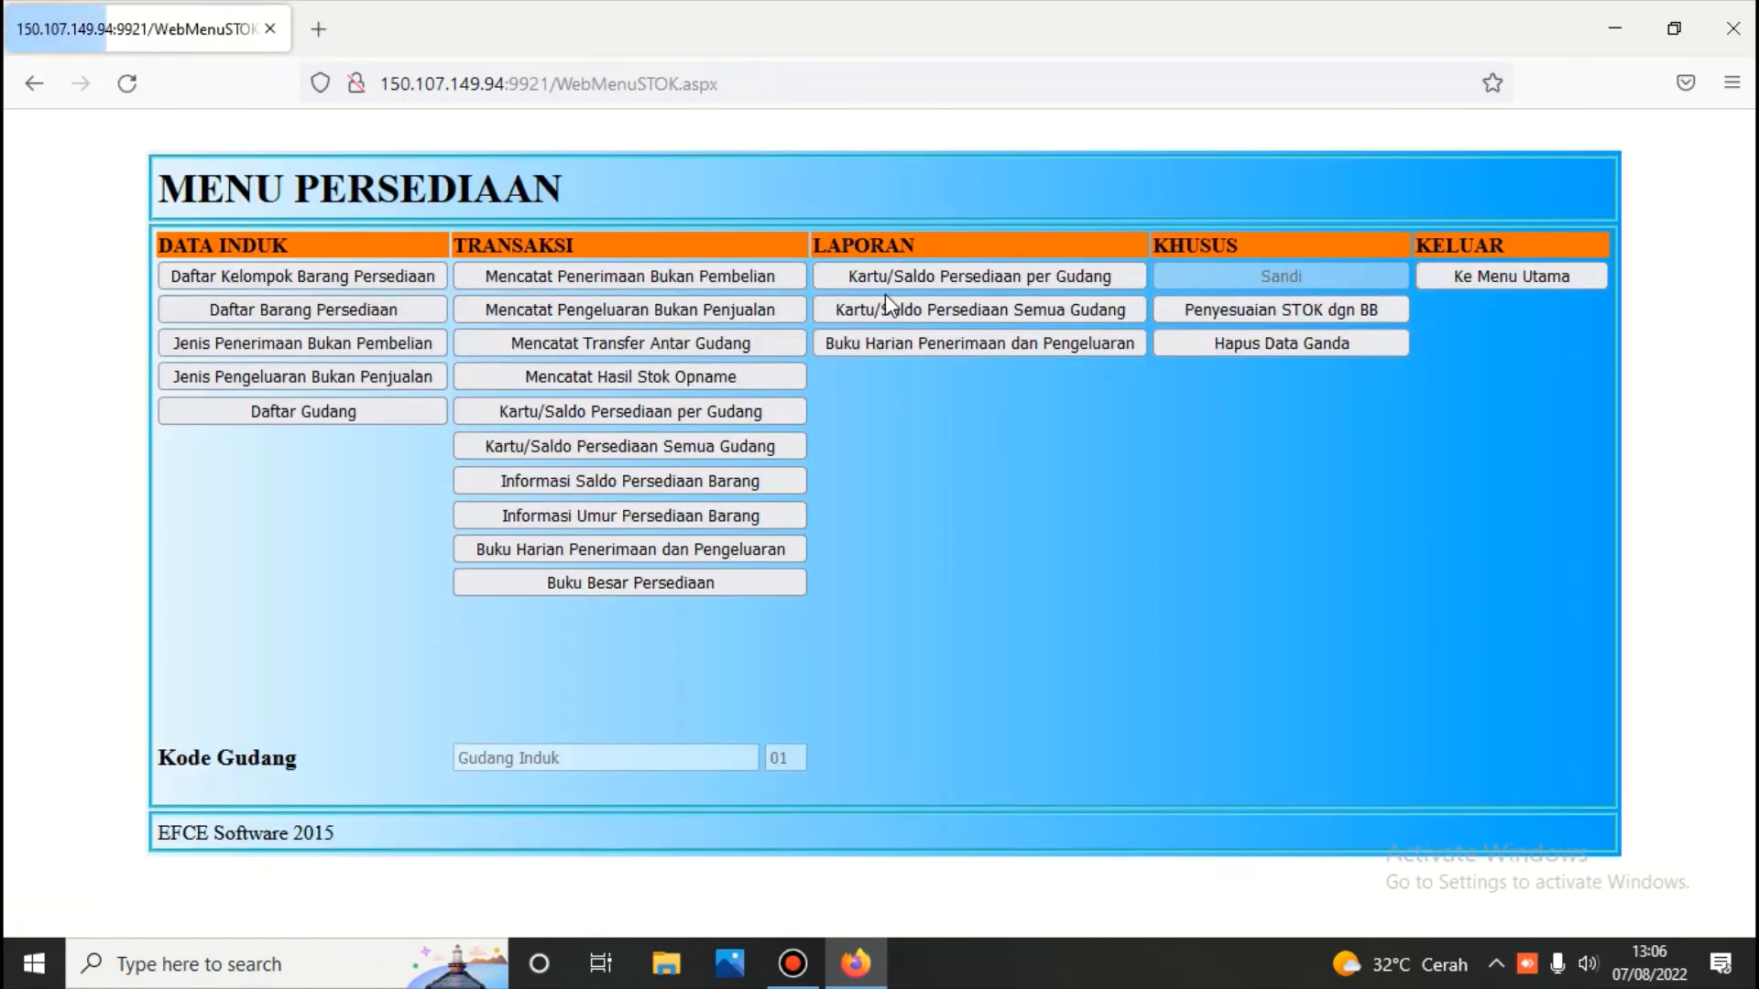
# Review the 28/07/2022 non-purchase receipt voucher across all dates
pyautogui.click(661, 283)
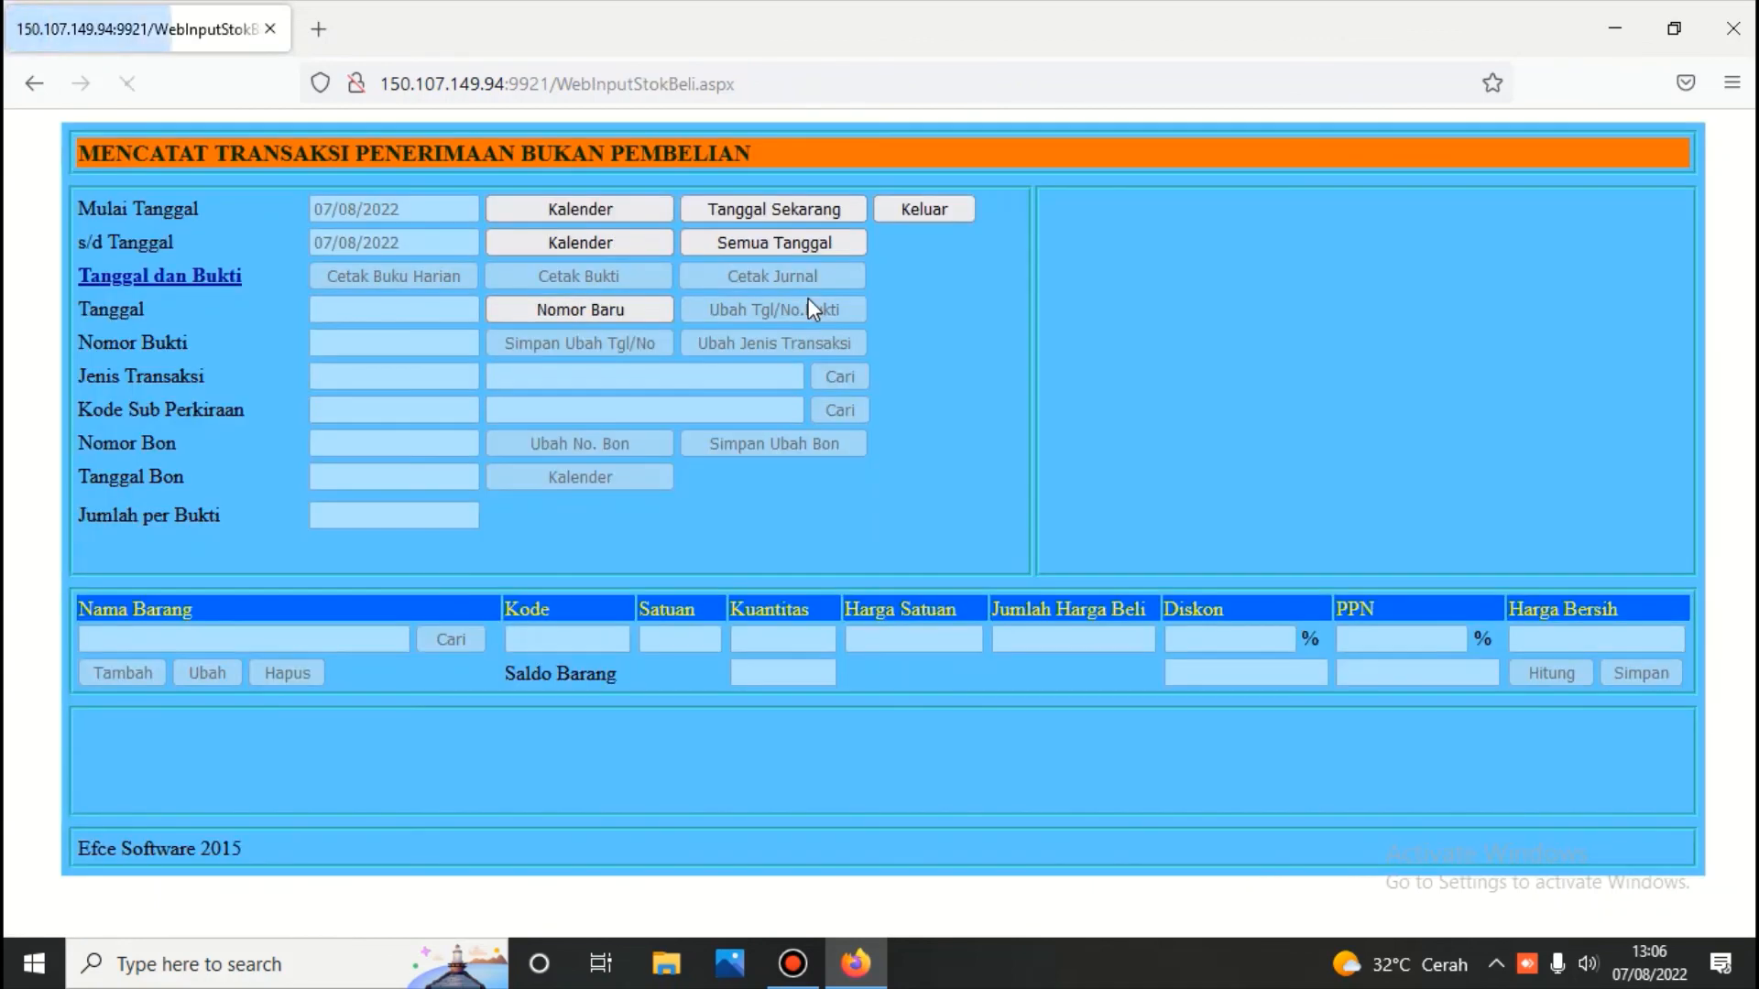
pyautogui.click(786, 249)
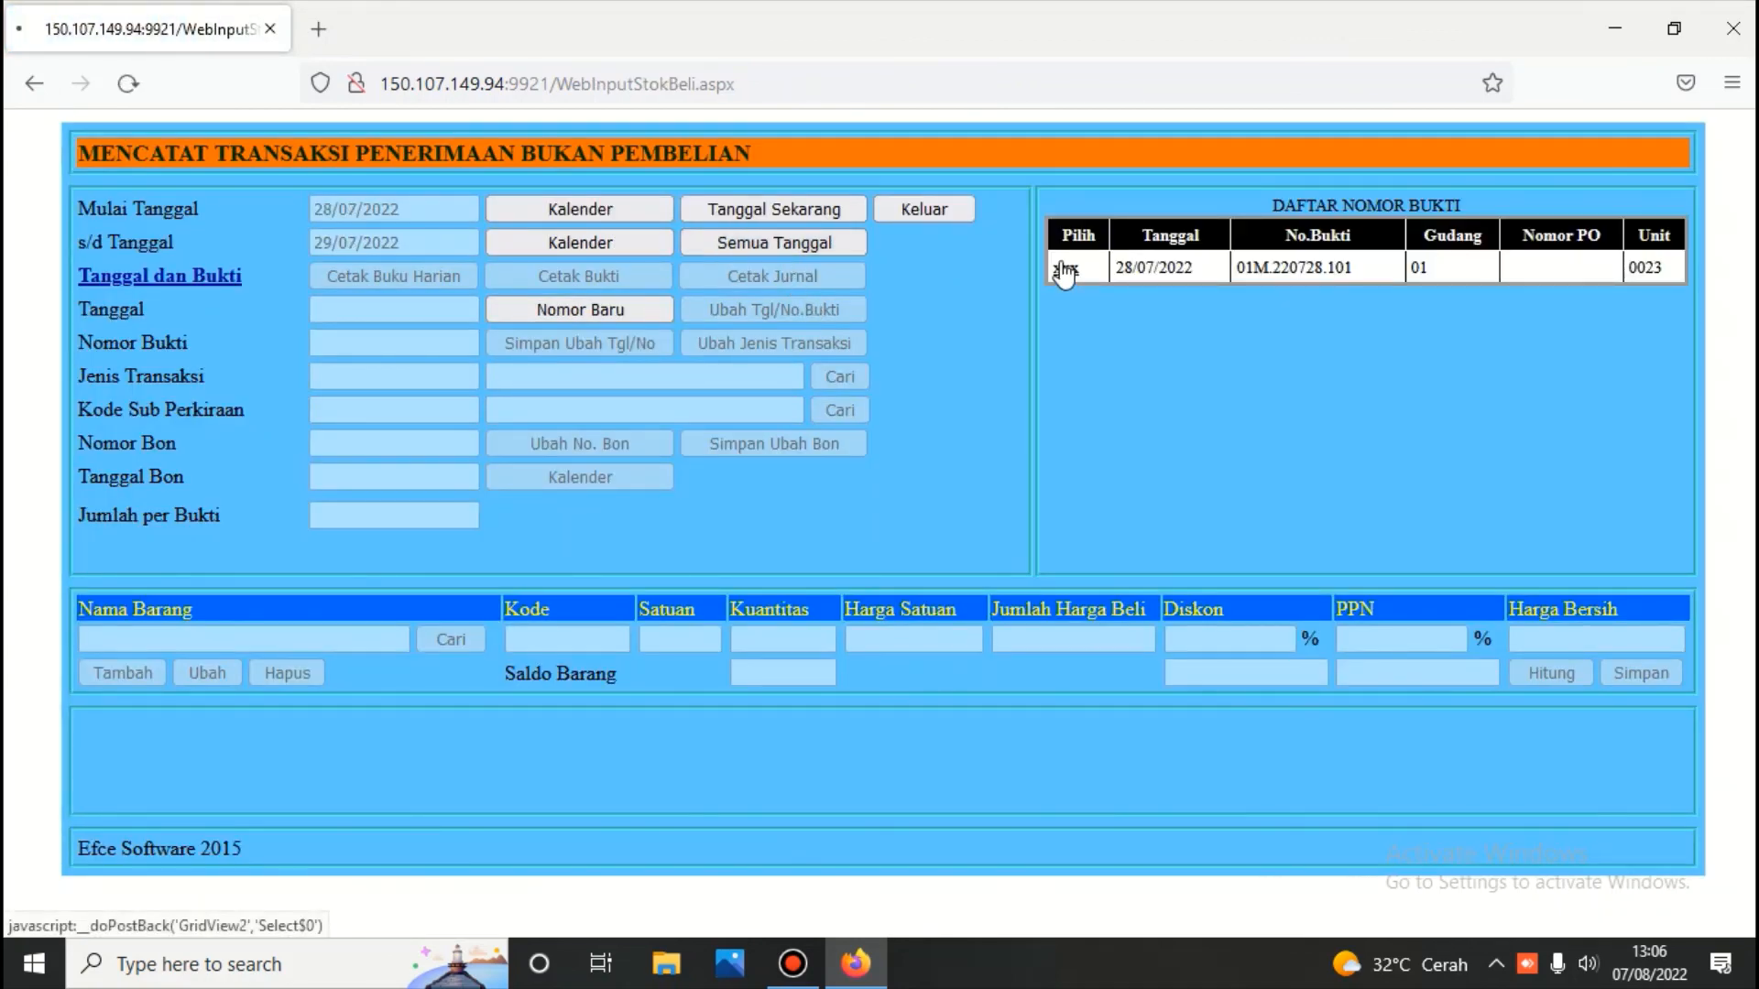
pyautogui.click(1064, 271)
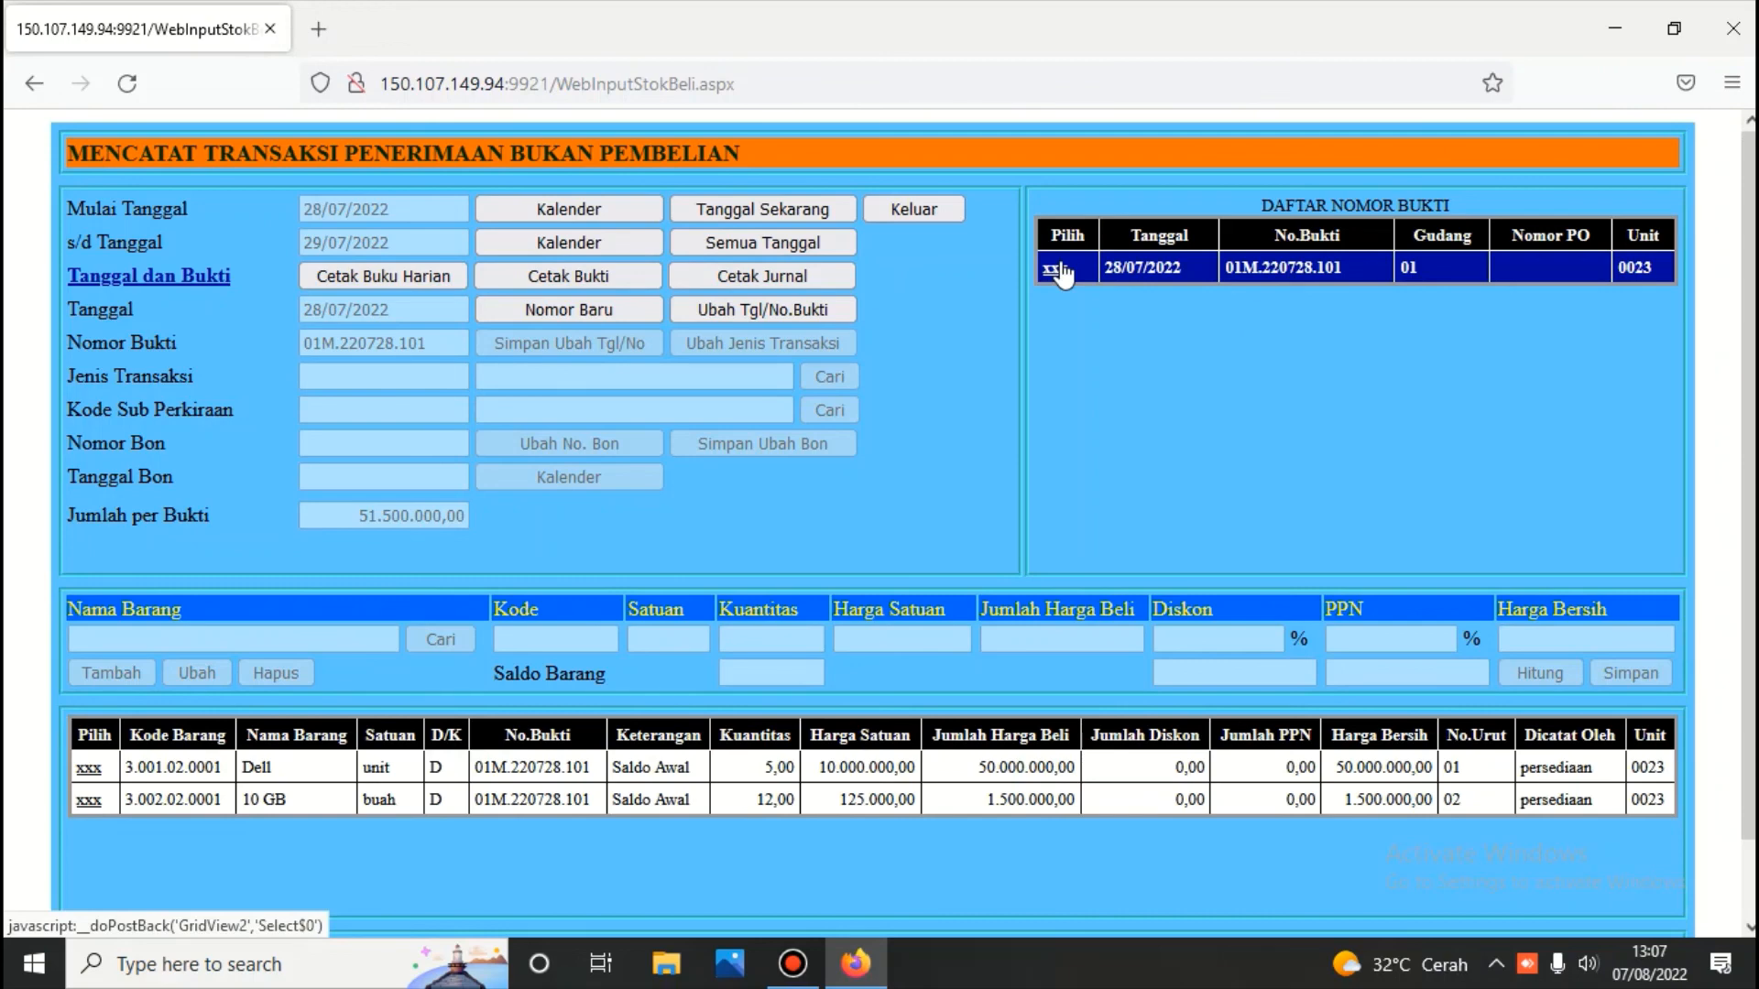
pyautogui.click(936, 211)
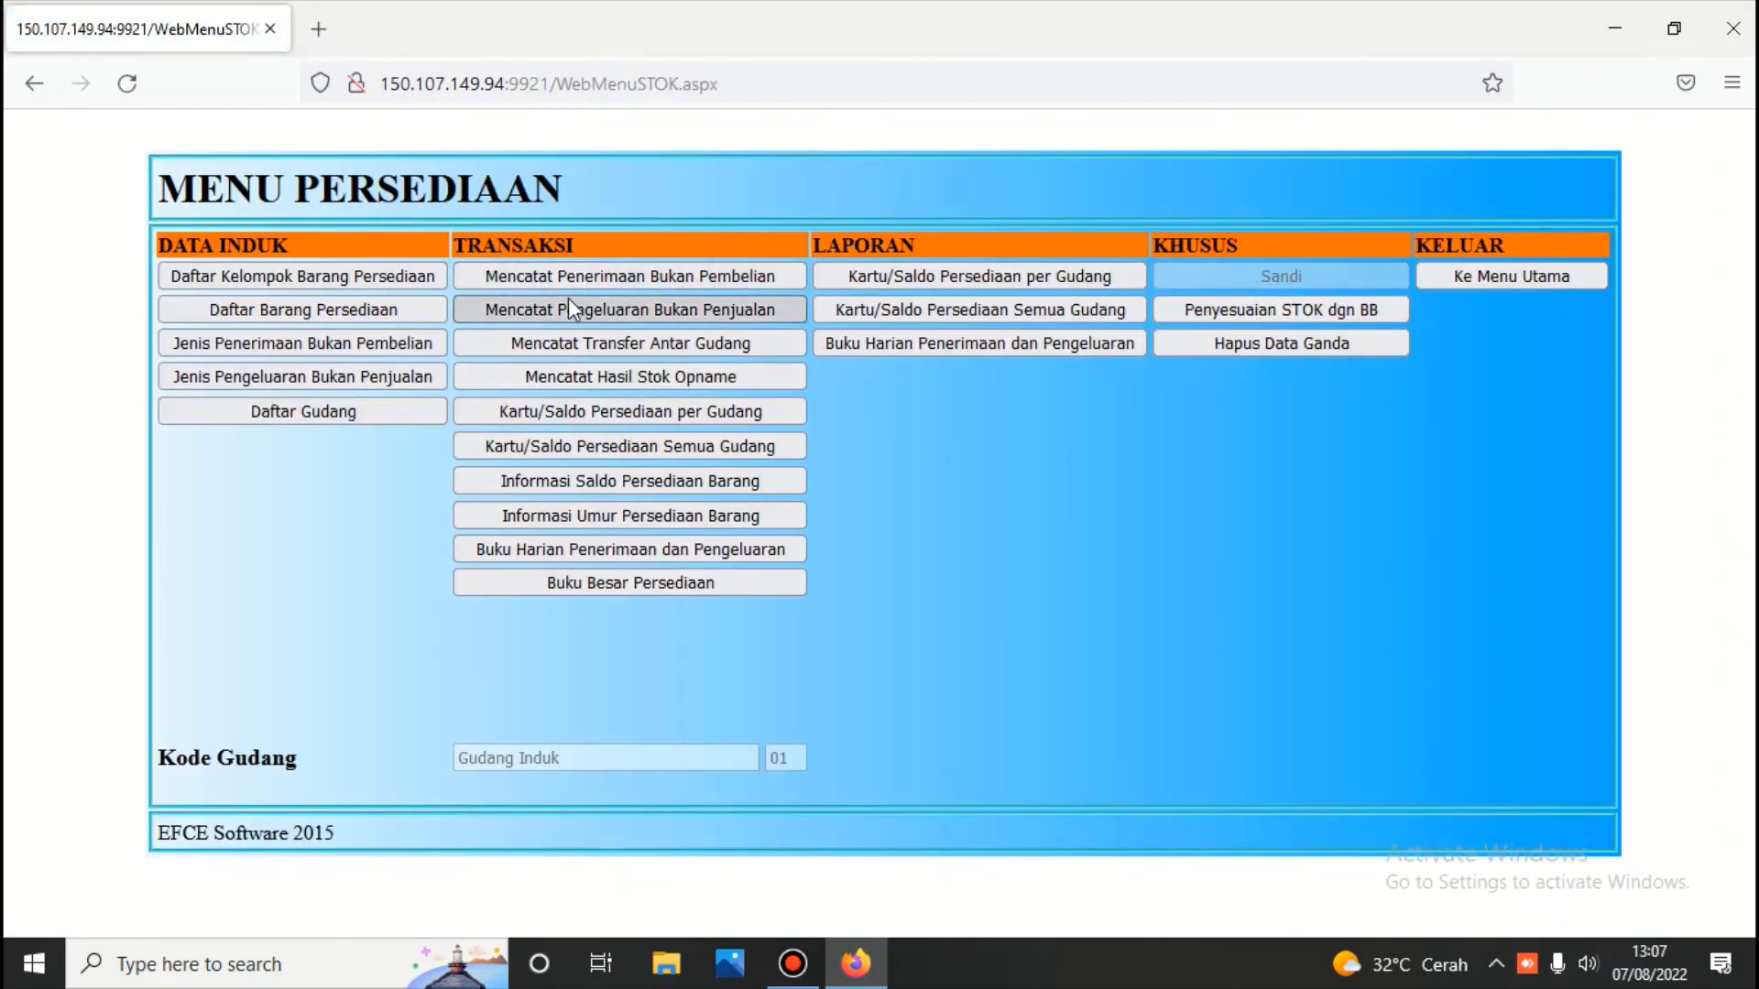
# Review non-sales issue voucher 01N.220729.101, whose Dell and 10 GB lines total -10.125.000,00
pyautogui.click(568, 303)
pyautogui.click(837, 240)
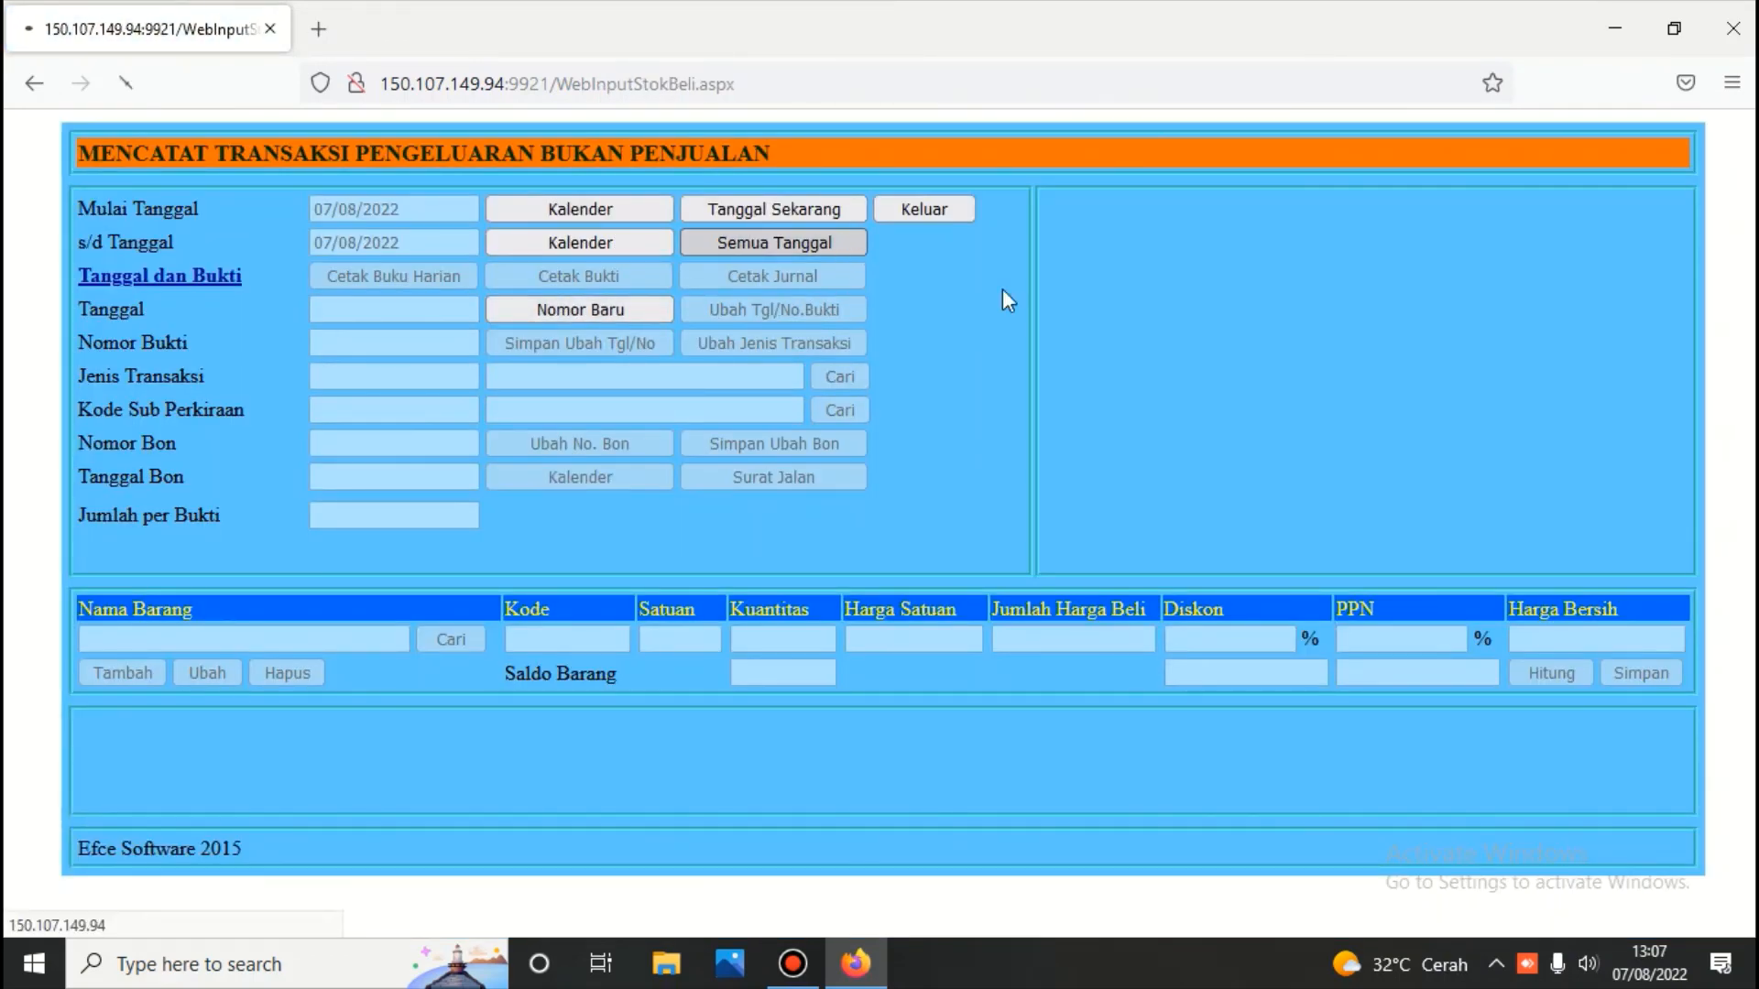
pyautogui.click(1065, 267)
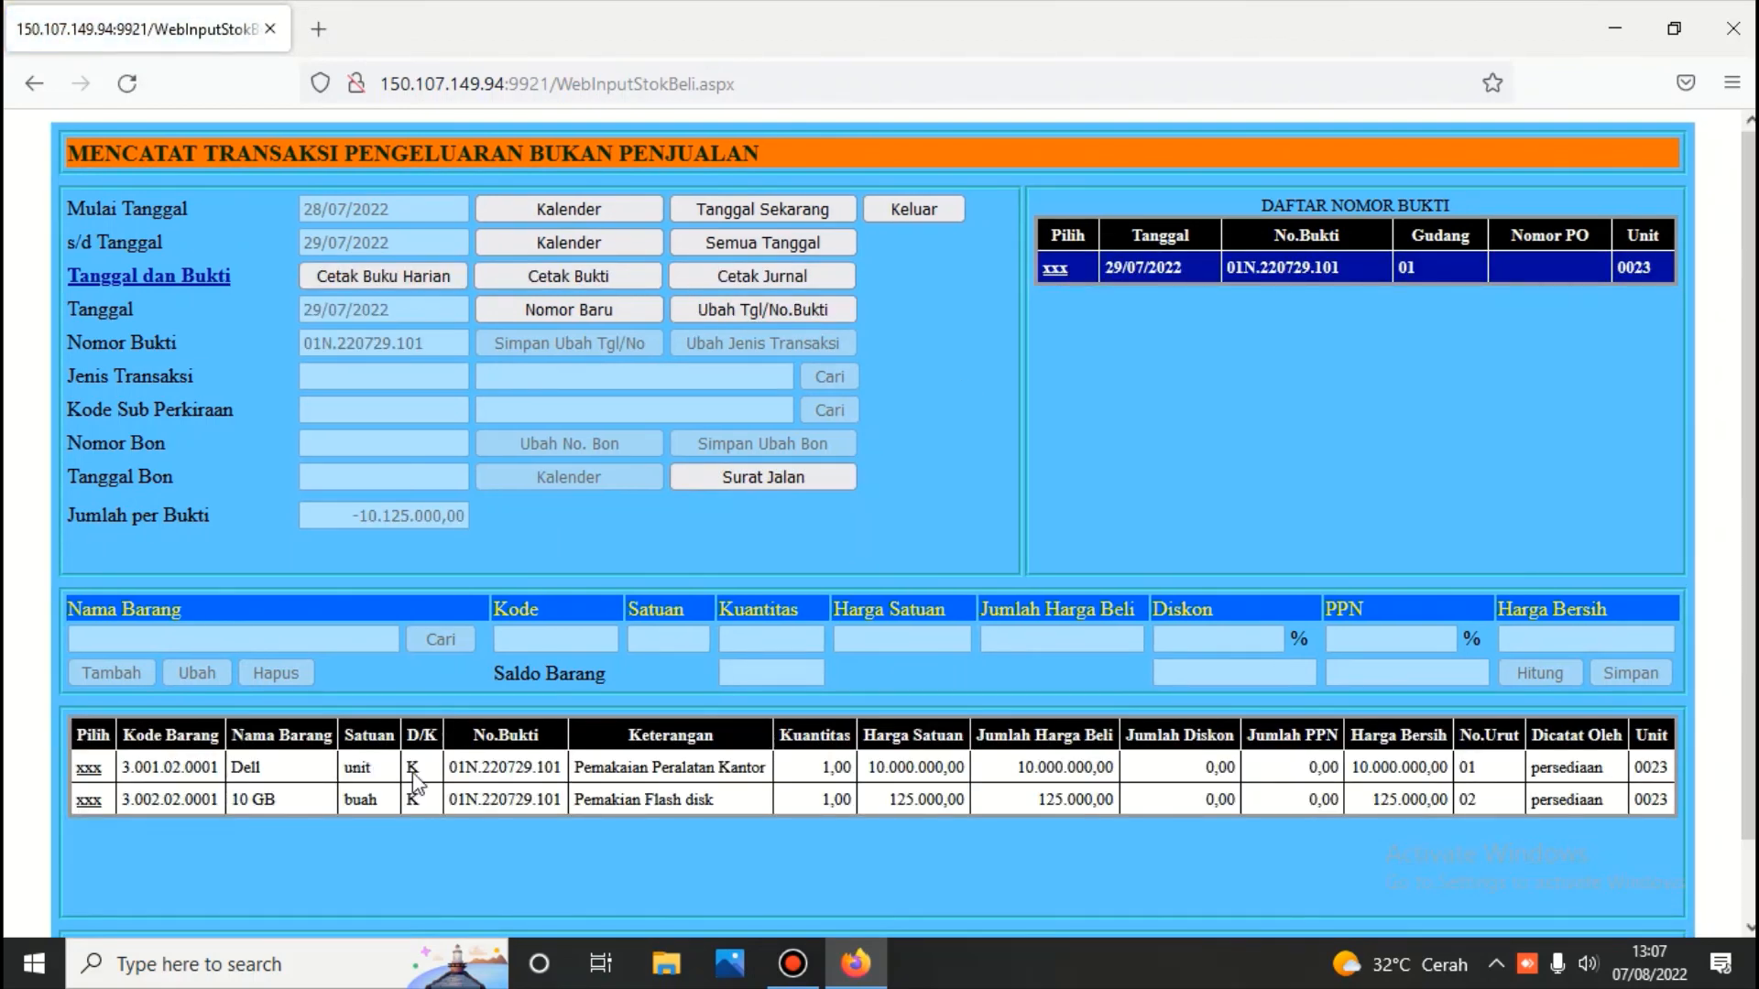
pyautogui.click(414, 976)
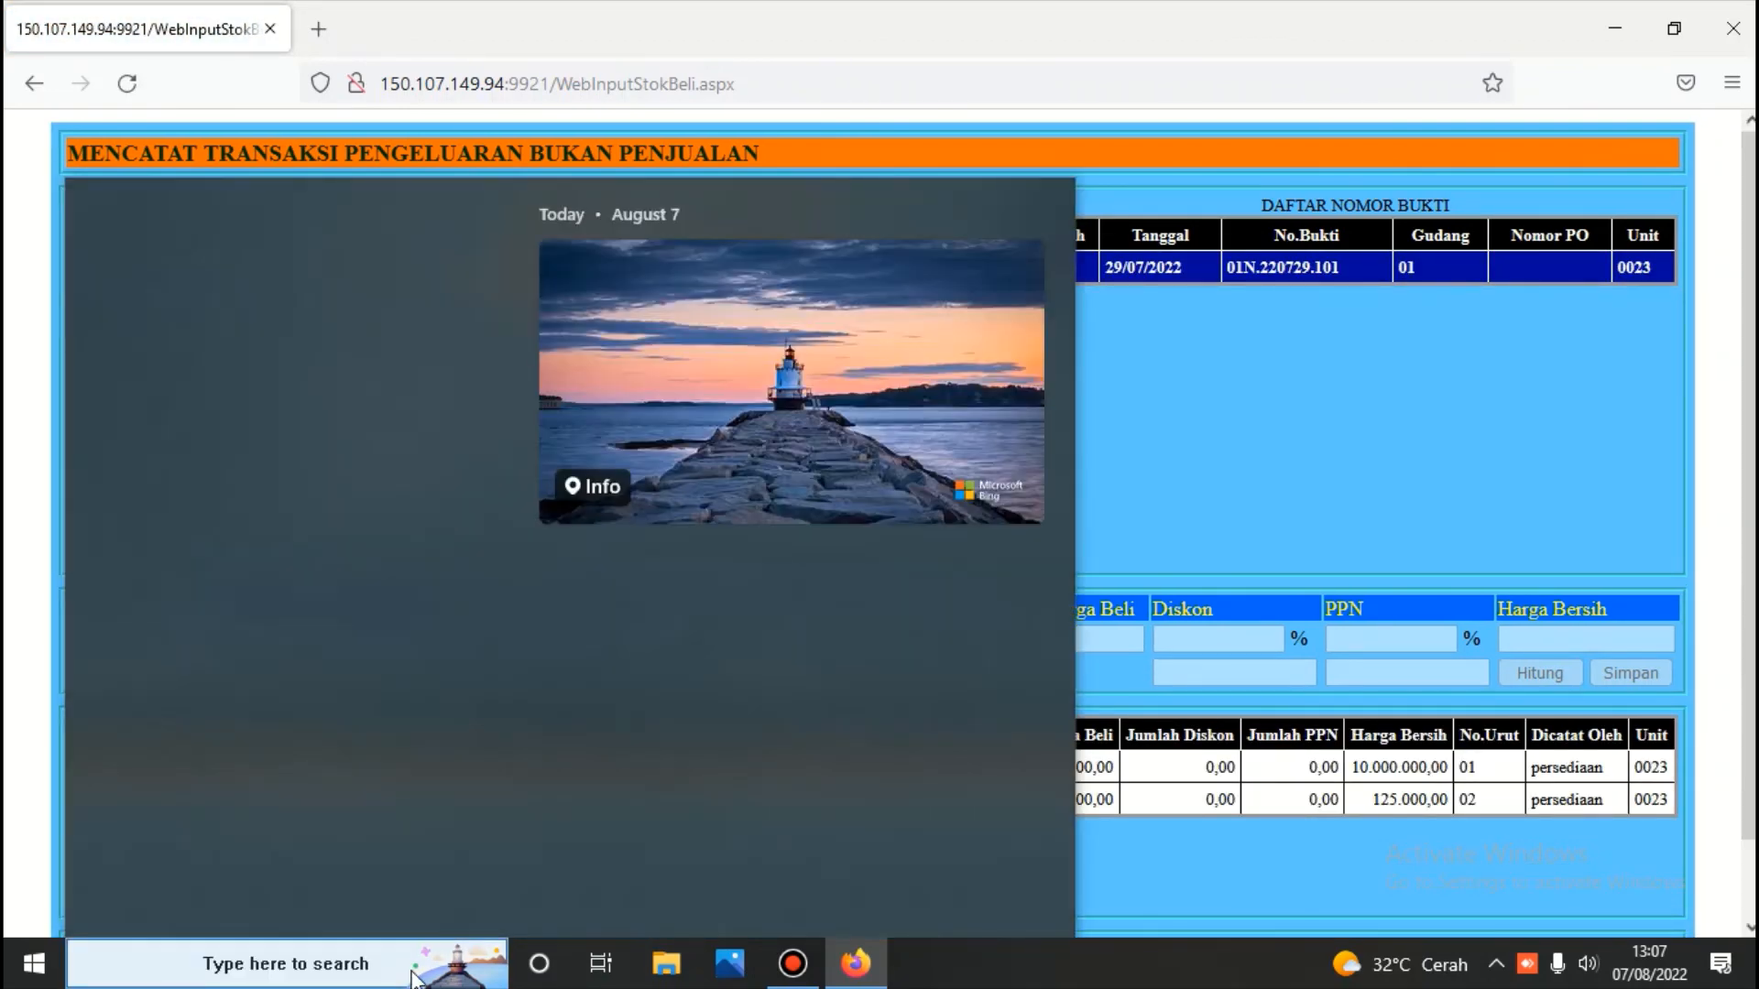
pyautogui.click(1037, 213)
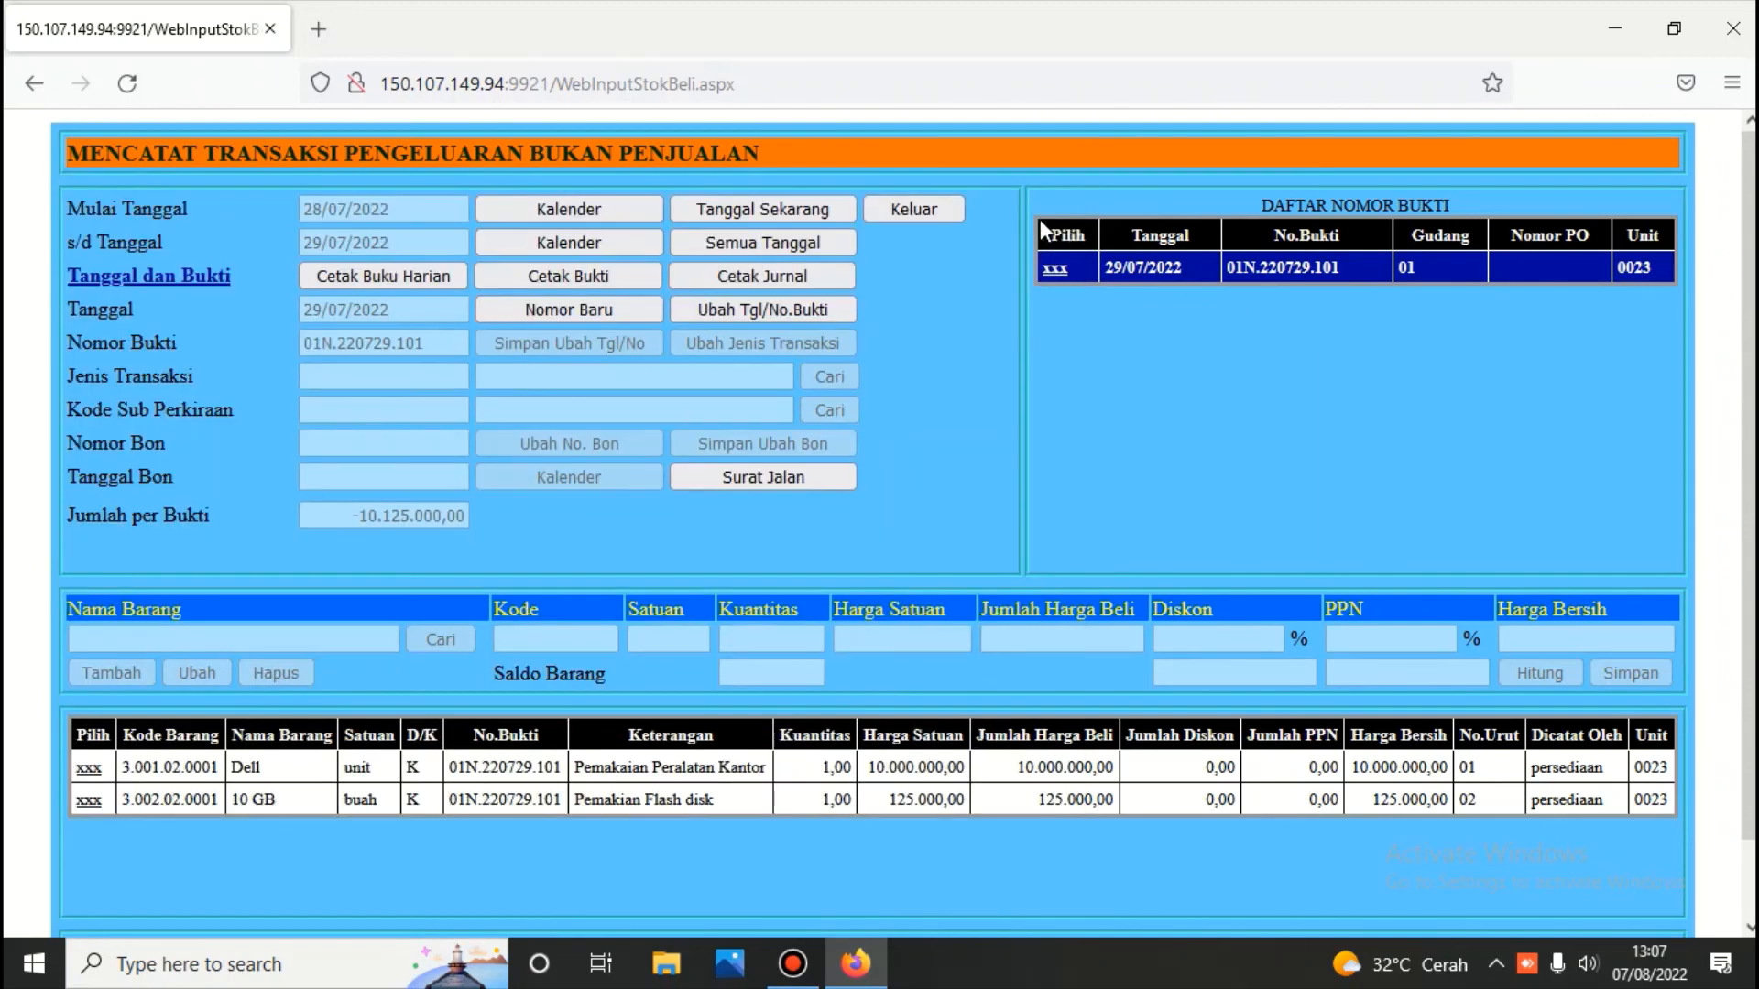
pyautogui.click(921, 210)
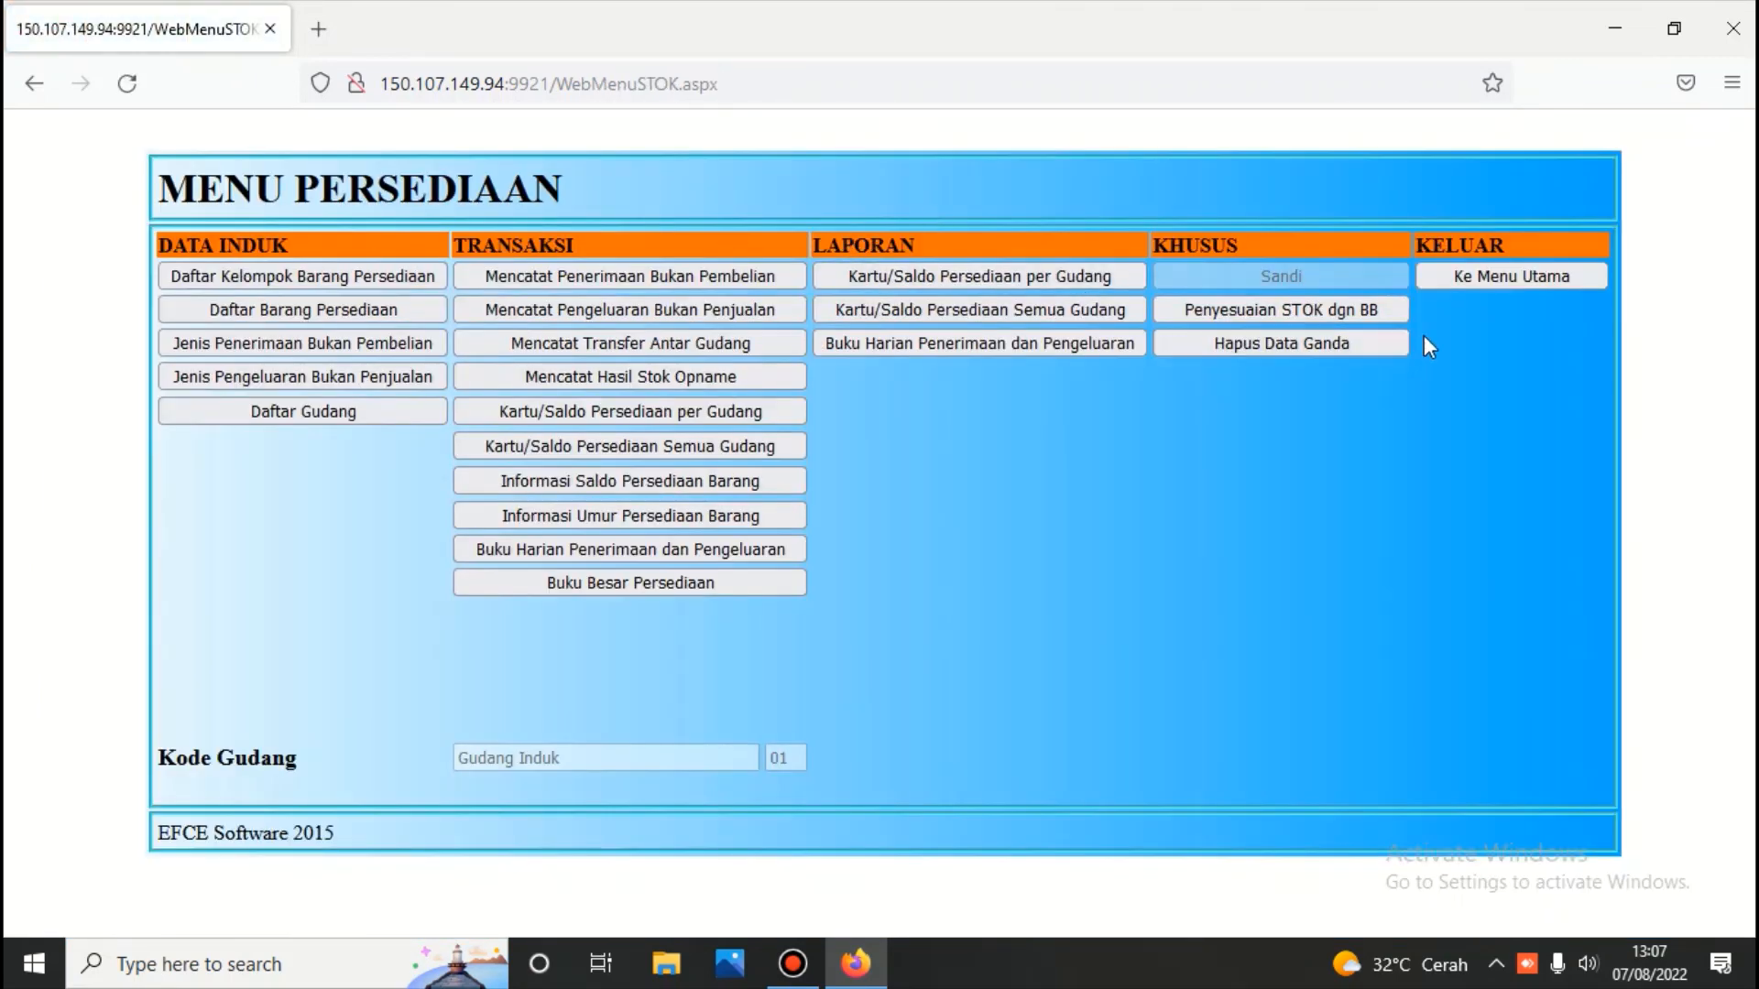
# Return to the EFCE-AKUNTING main menu and log out to the start login page
pyautogui.click(1471, 277)
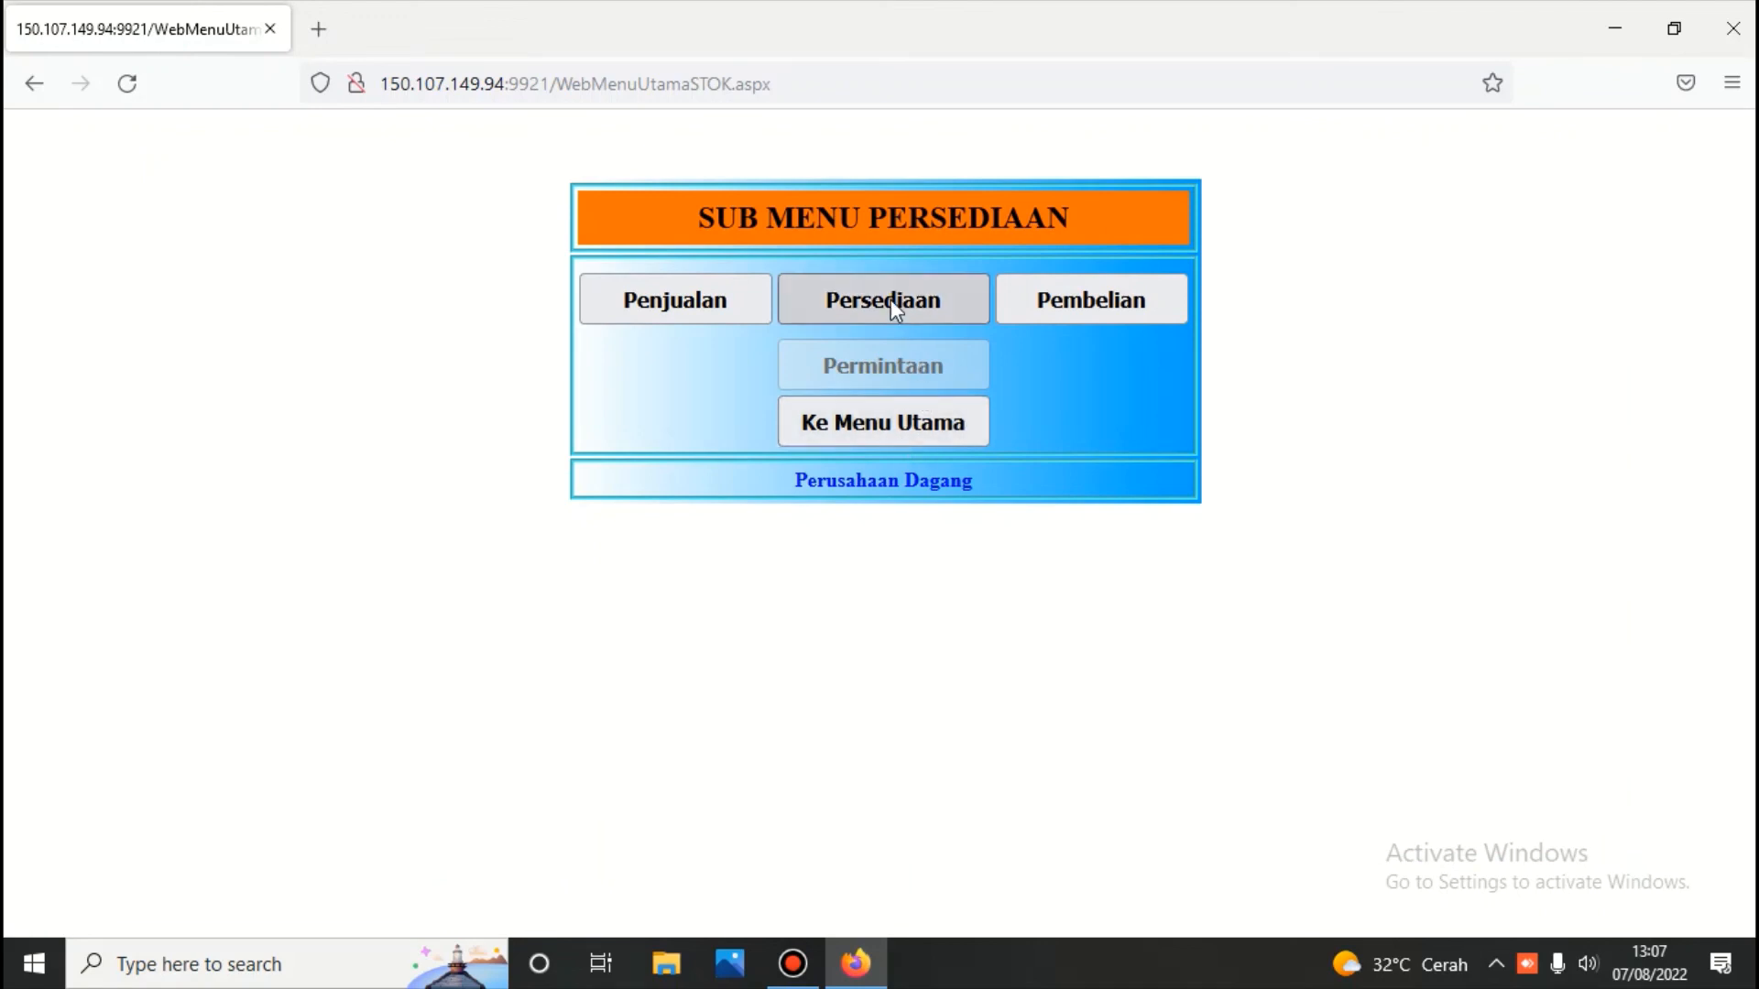
pyautogui.click(890, 425)
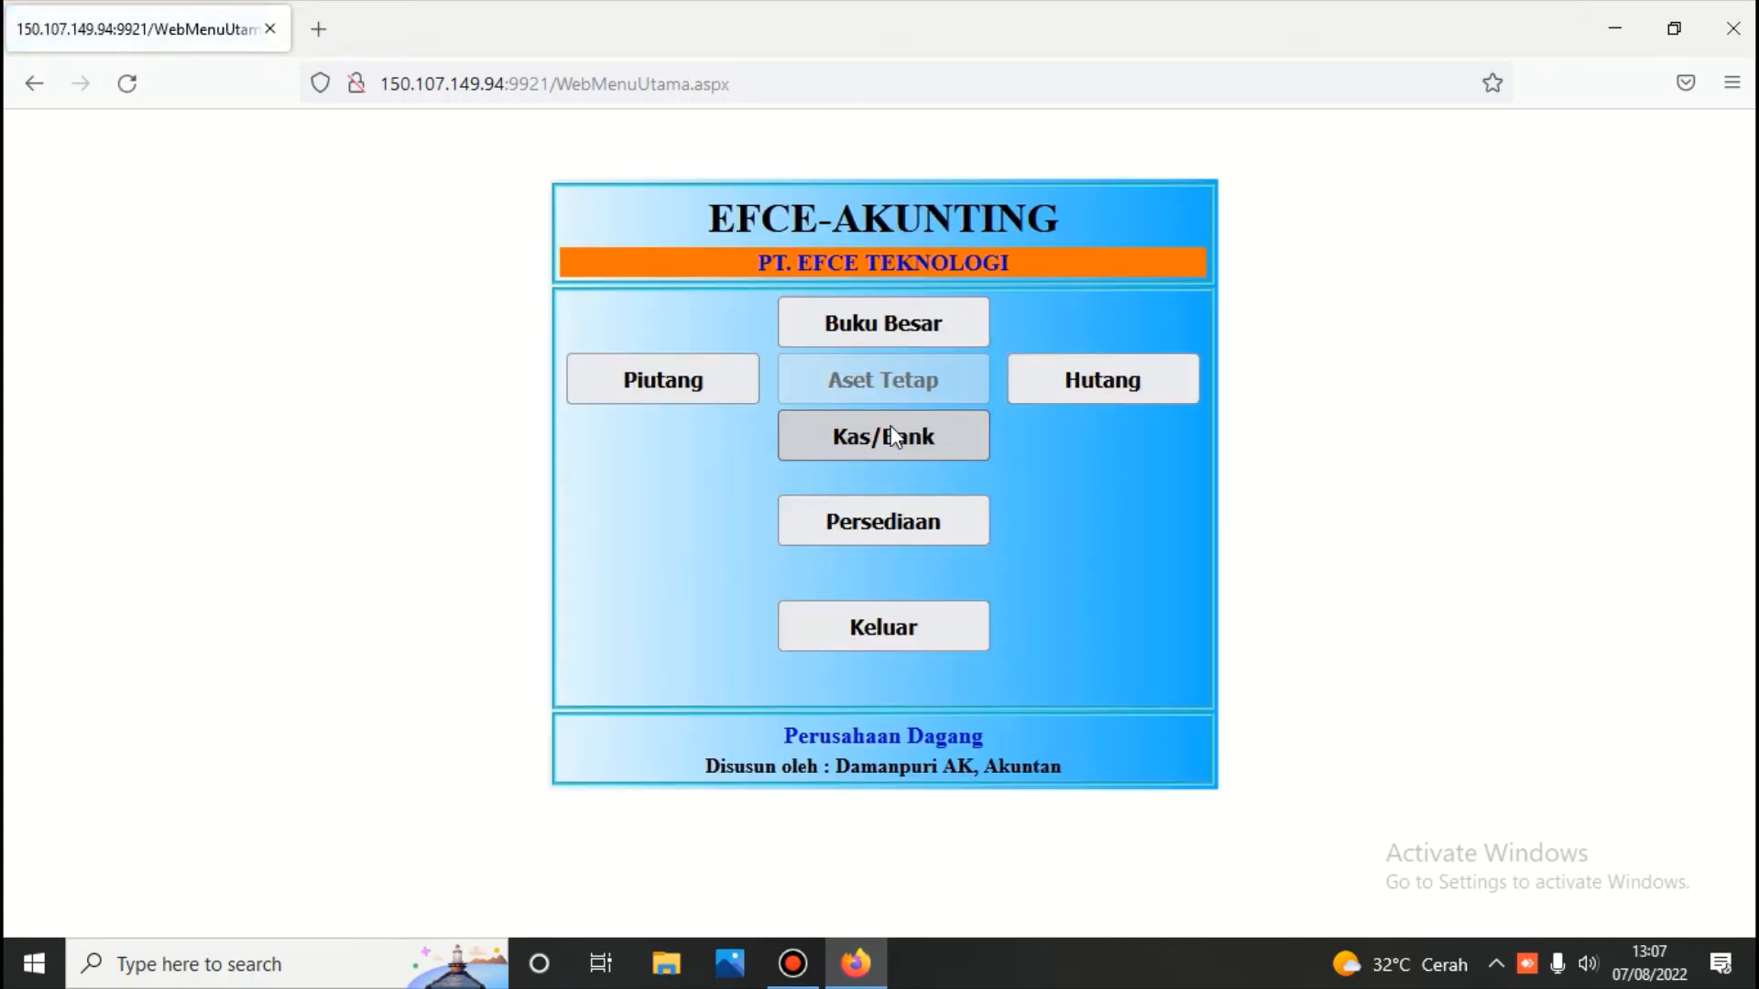
pyautogui.click(902, 632)
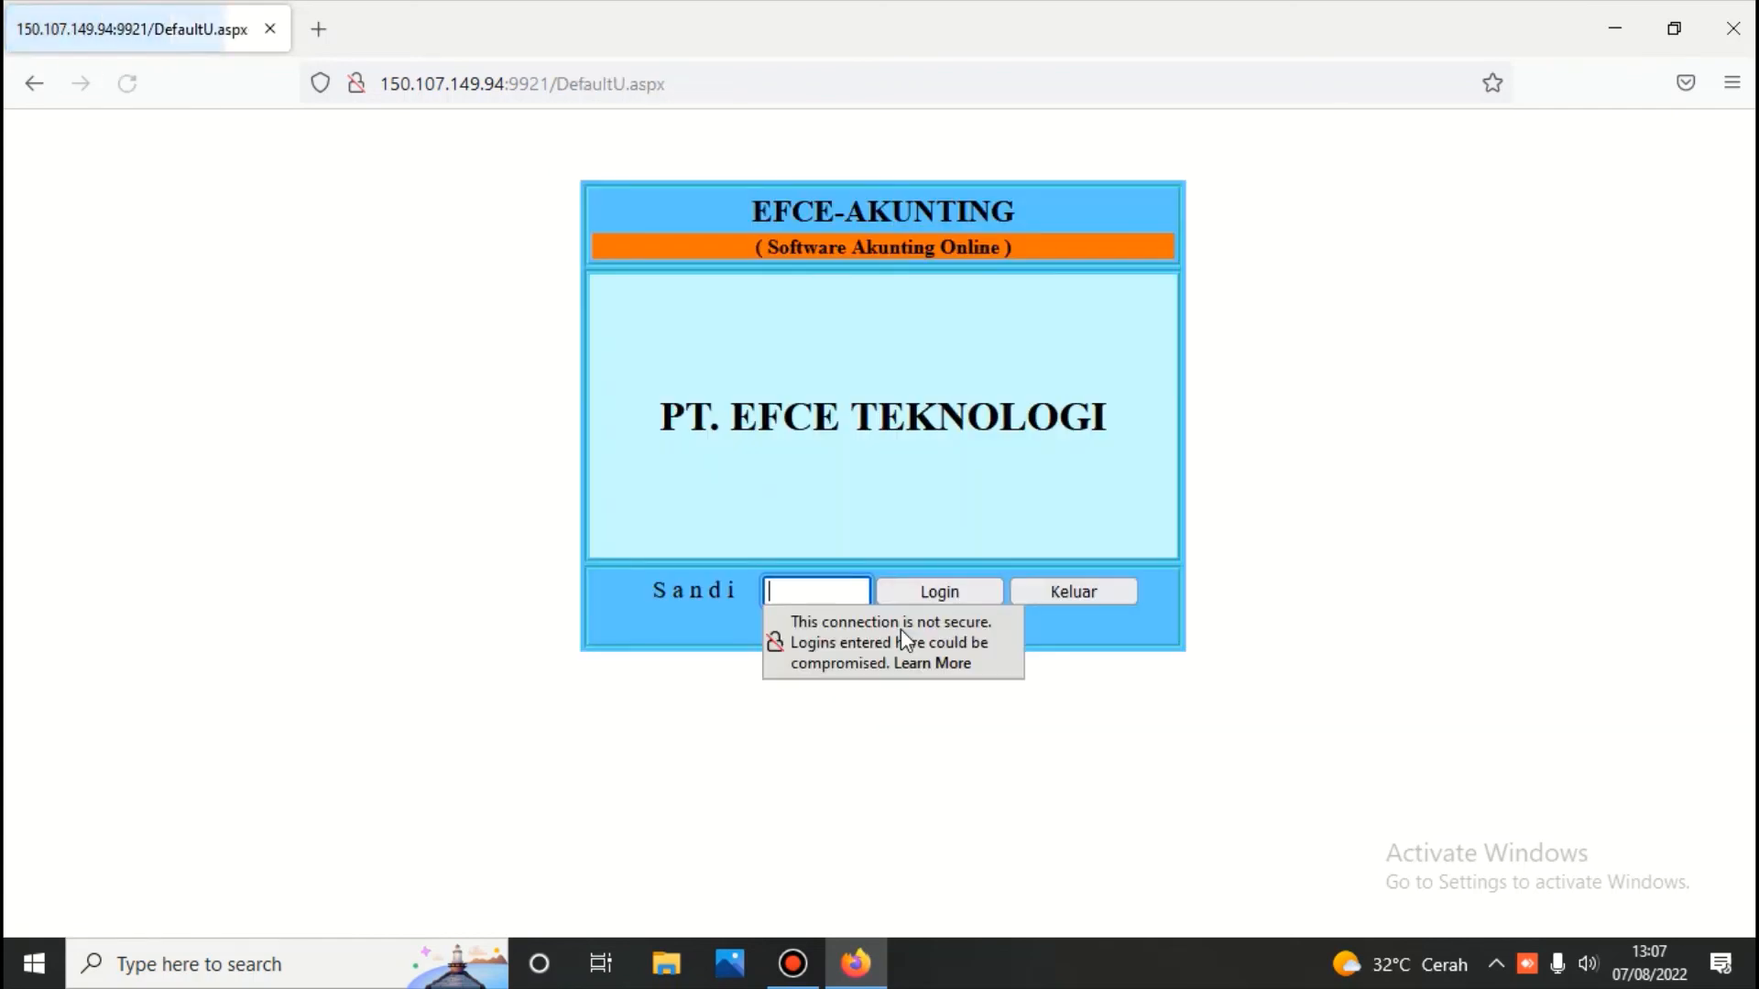
pyautogui.click(1093, 591)
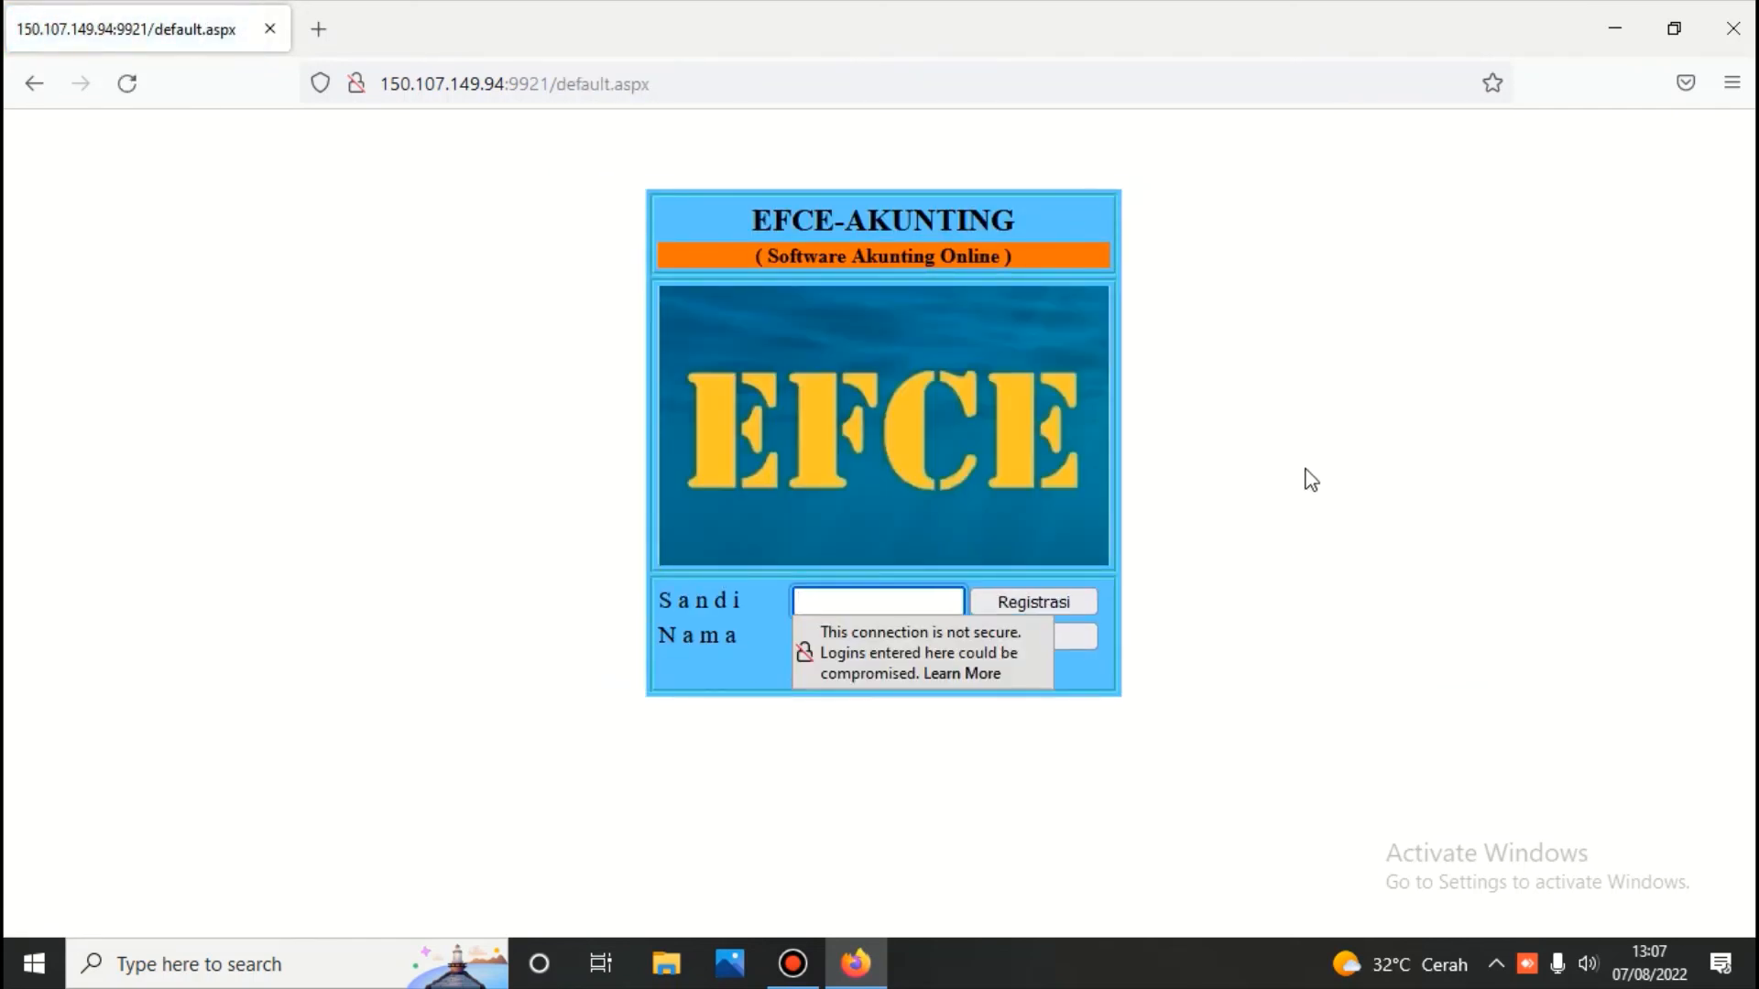